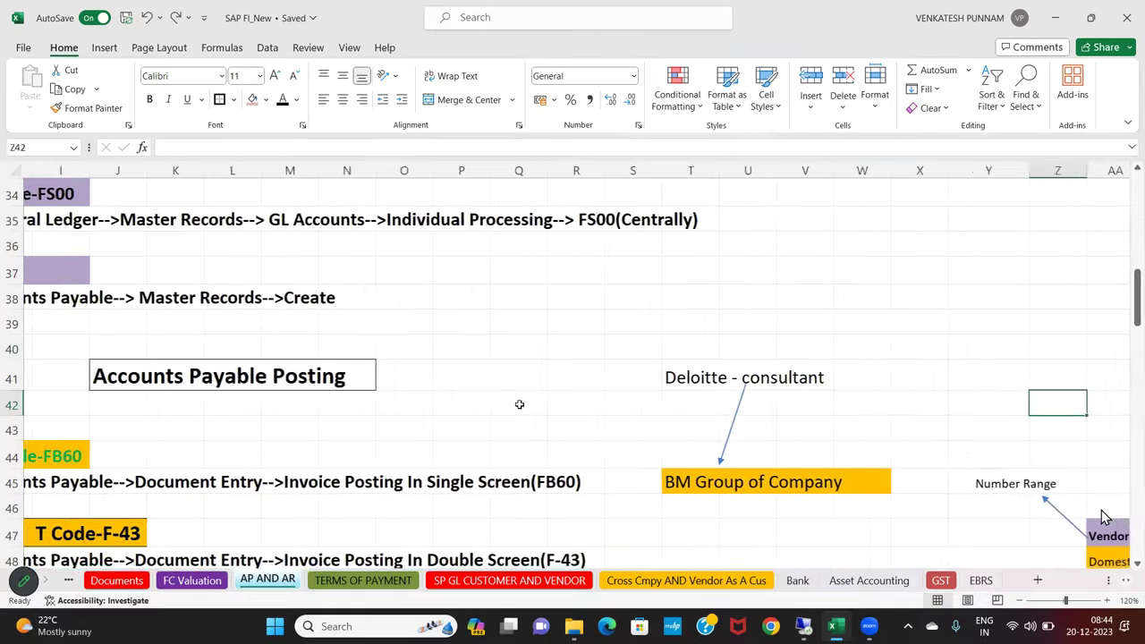
Insert three blank columns at column Y, ahead of the vendor document-type table
scroll(519, 404, down, 6)
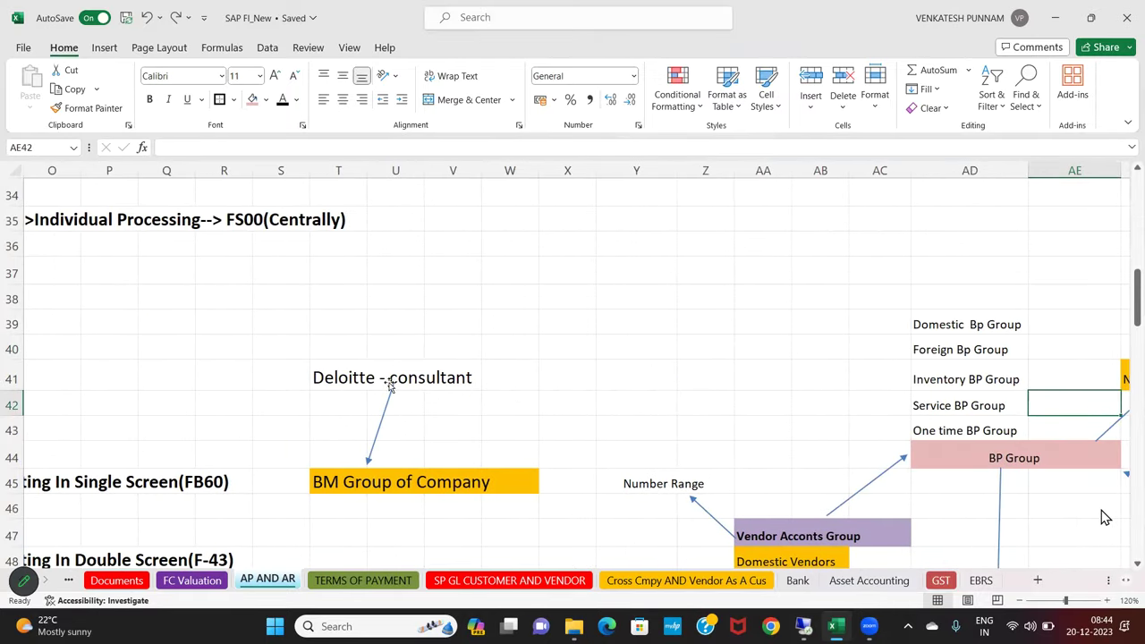
scroll(458, 402, up, 4)
scroll(458, 402, up, 4)
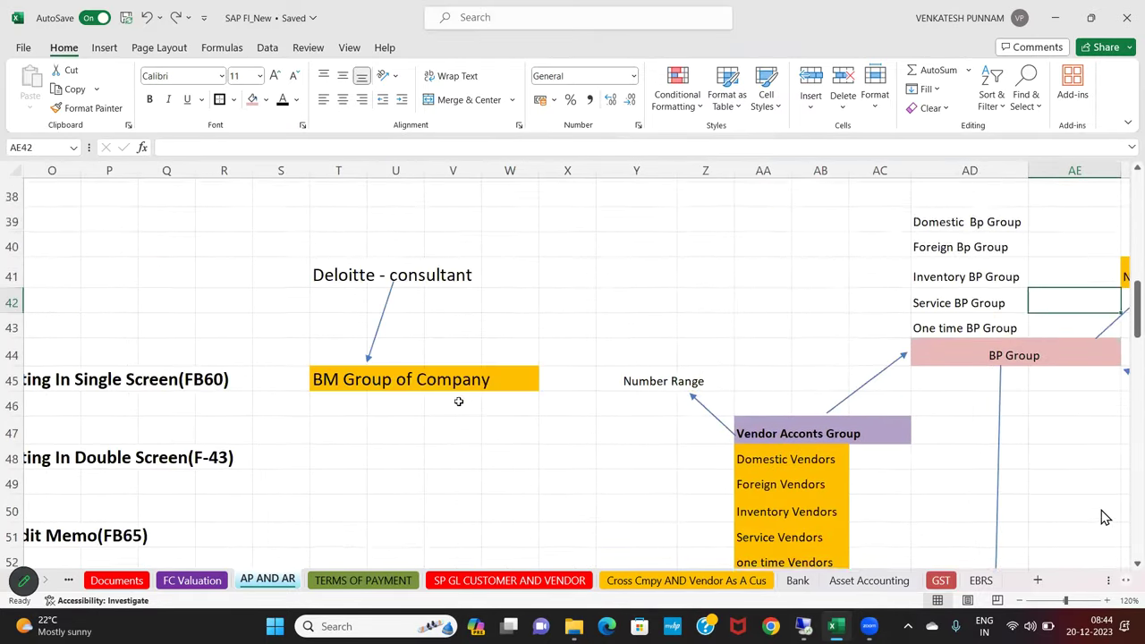
scroll(458, 403, down, 7)
scroll(458, 406, down, 5)
scroll(458, 403, up, 2)
scroll(457, 415, down, 1)
scroll(457, 417, up, 2)
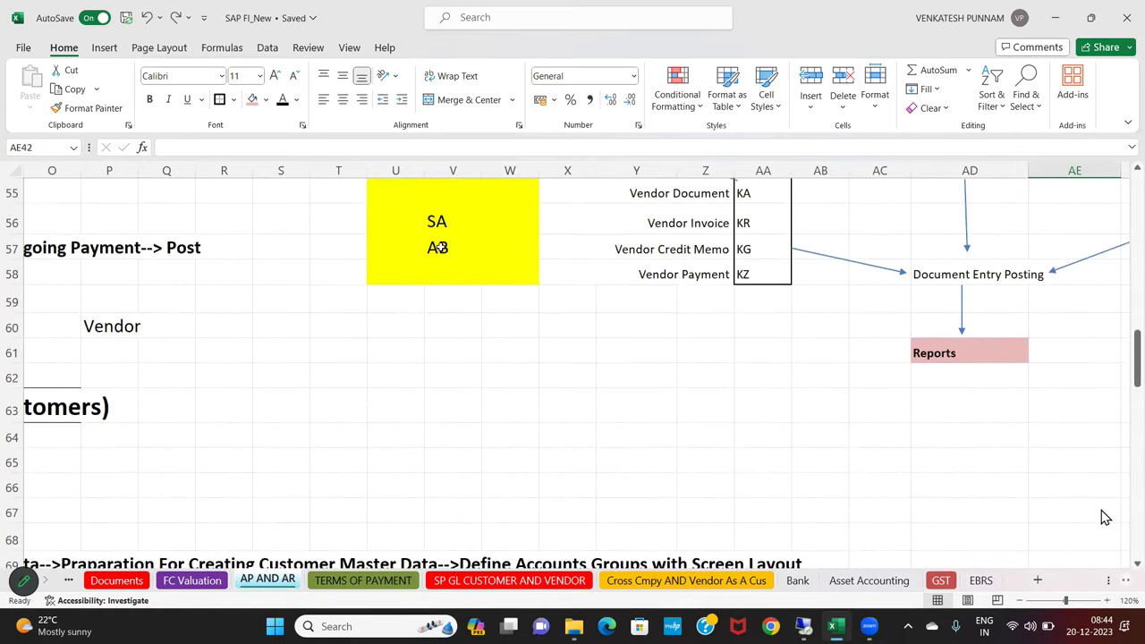
scroll(430, 319, up, 1)
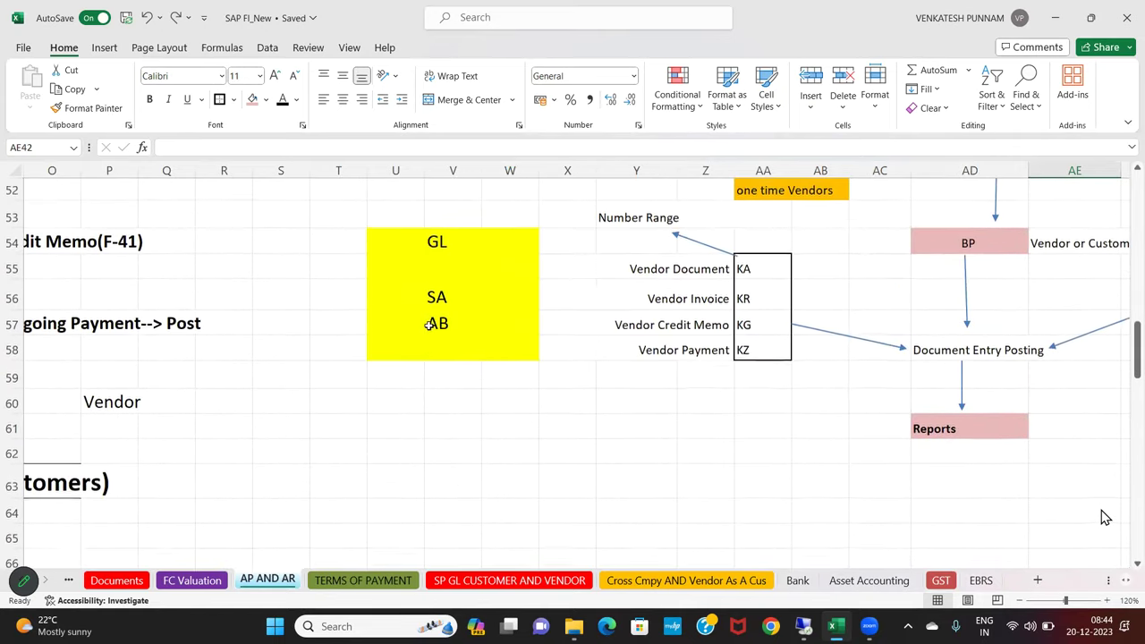
click(567, 170)
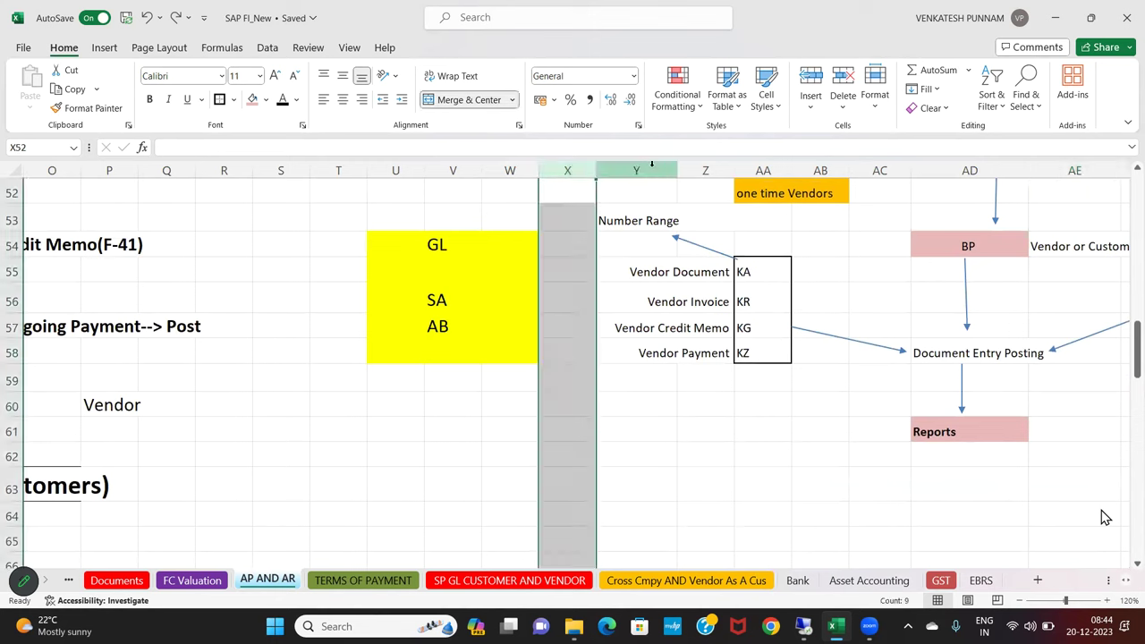
click(671, 170)
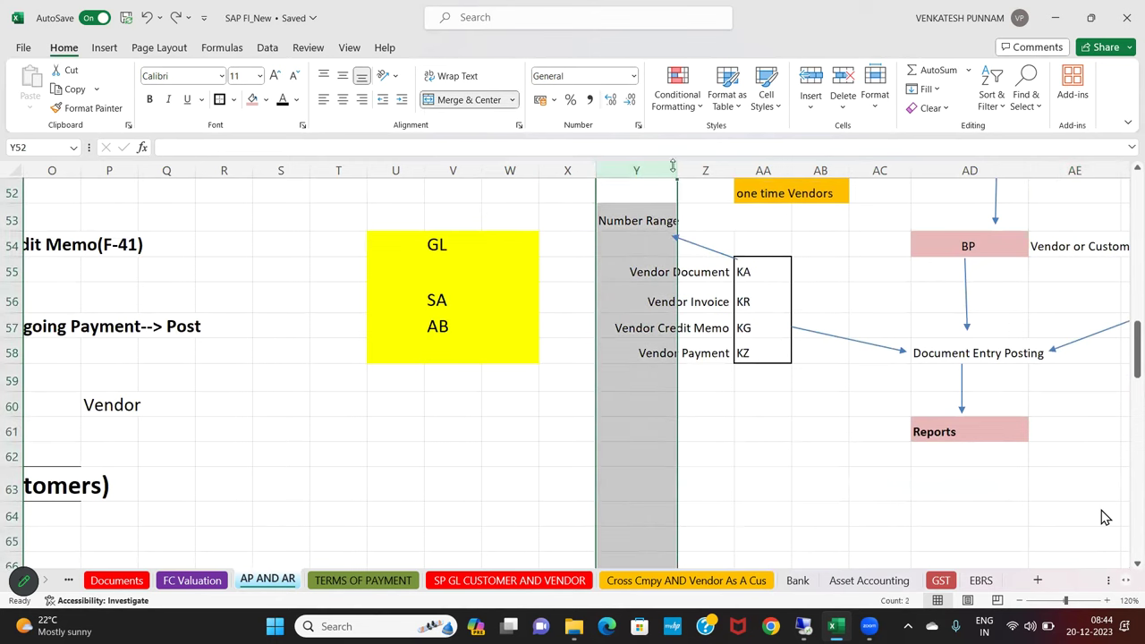
click(811, 81)
click(811, 81)
click(811, 80)
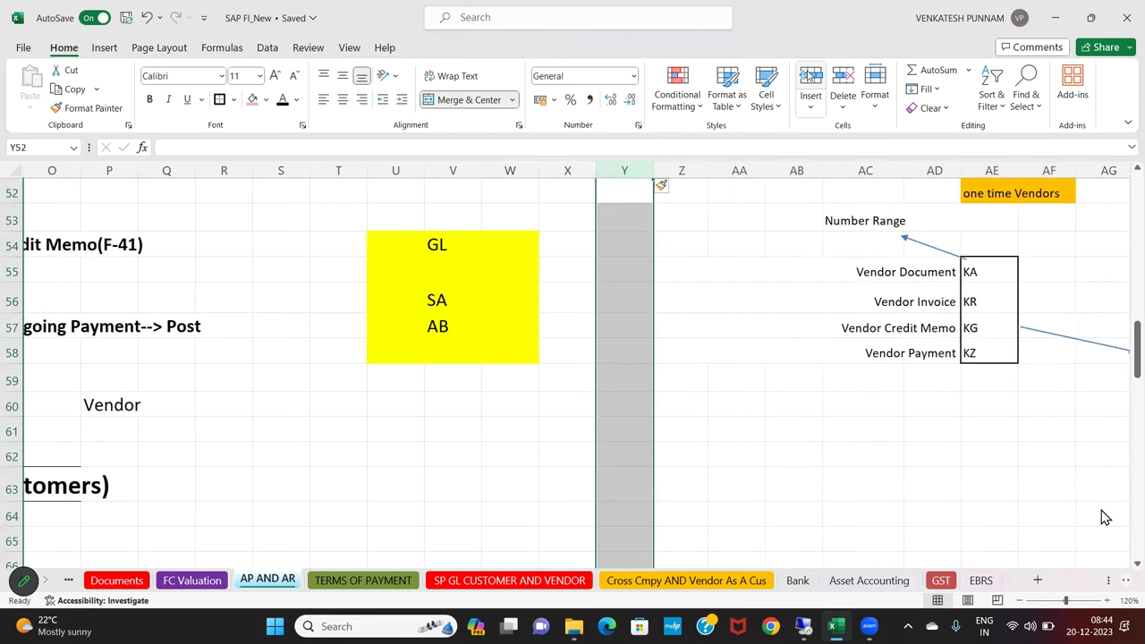
click(680, 377)
Unmerge the merged vendor label cells
click(583, 307)
drag(417, 252, 602, 351)
click(442, 101)
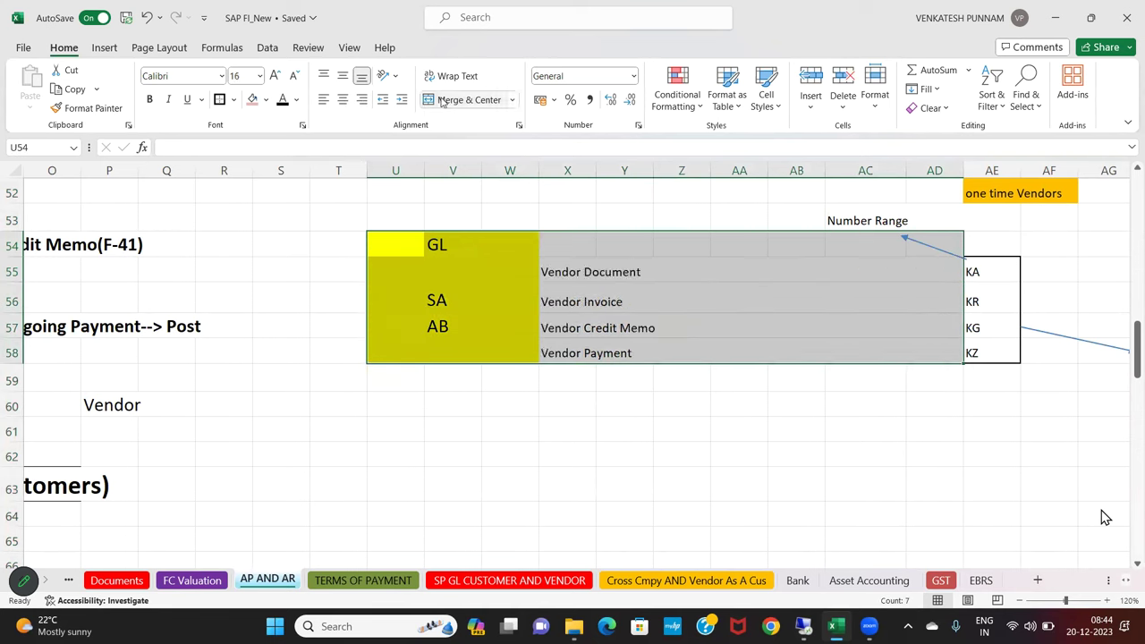
click(515, 376)
Move the four vendor labels from X55:X58 to AB55:AB58
drag(566, 277, 579, 356)
key(ctrl+c)
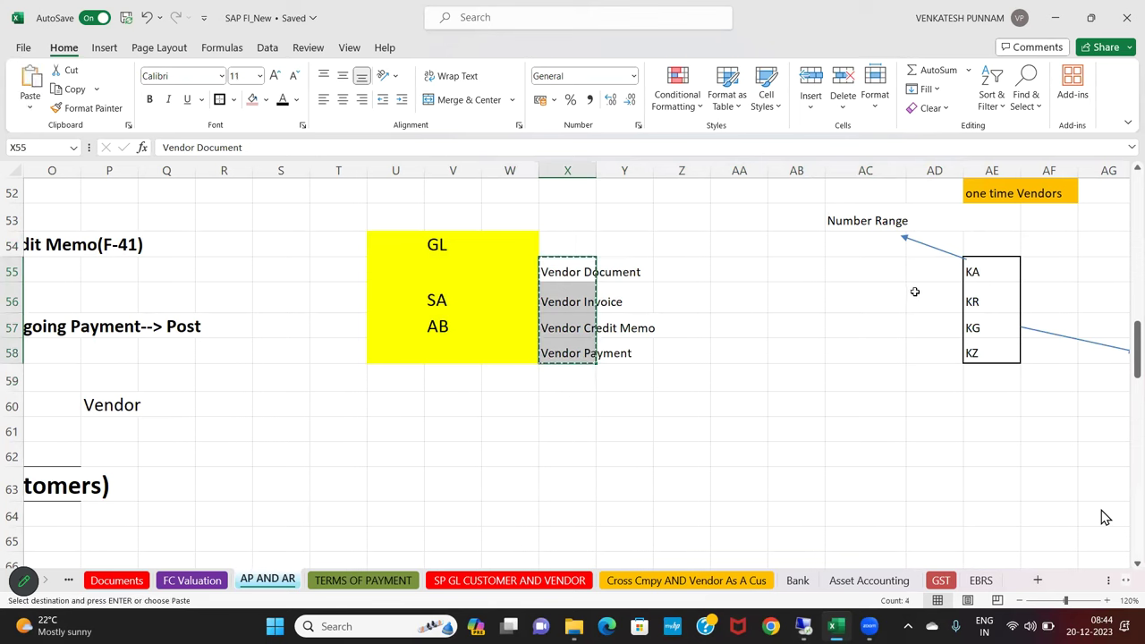
click(815, 294)
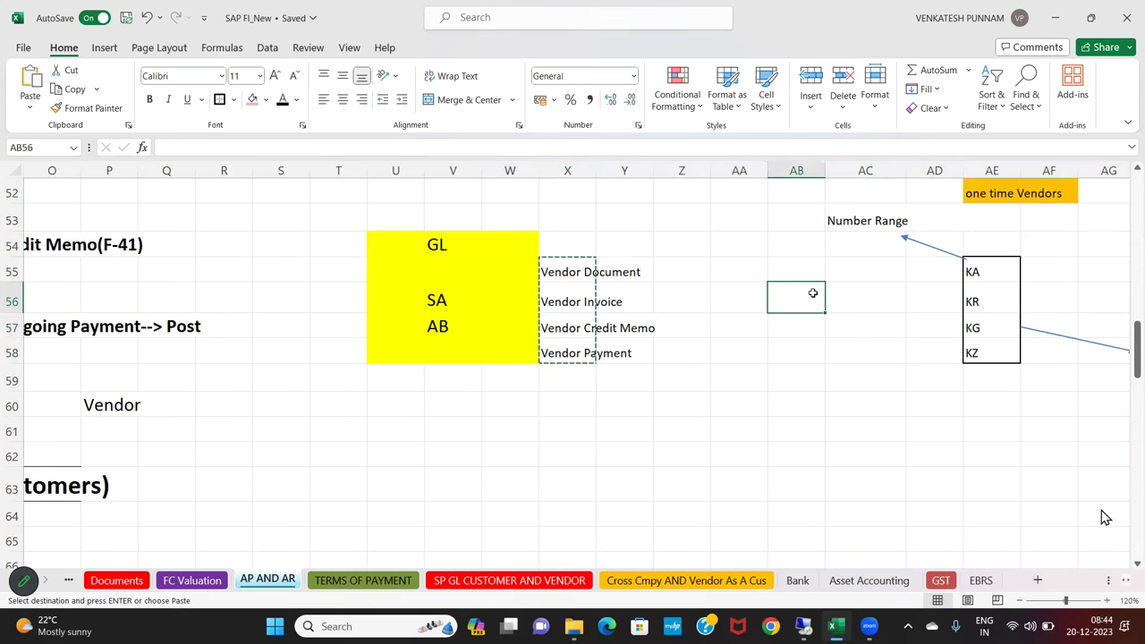
click(796, 276)
key(ctrl+v)
click(805, 341)
click(634, 320)
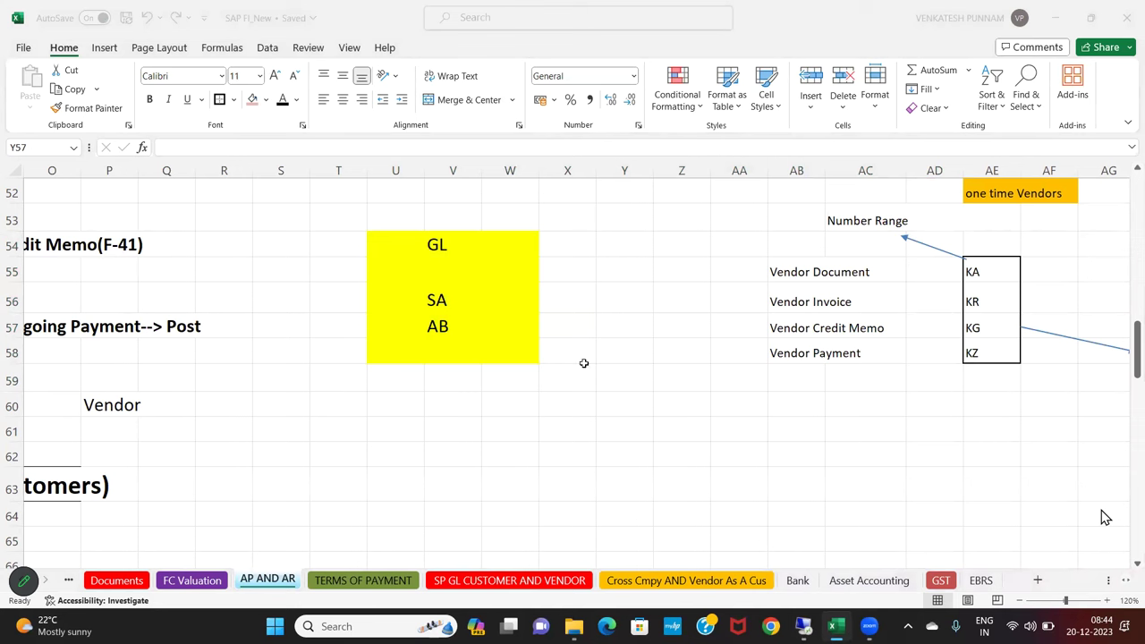
Set the yellow box to No Fill and delete its GL, SA and AB entries
drag(281, 217, 568, 354)
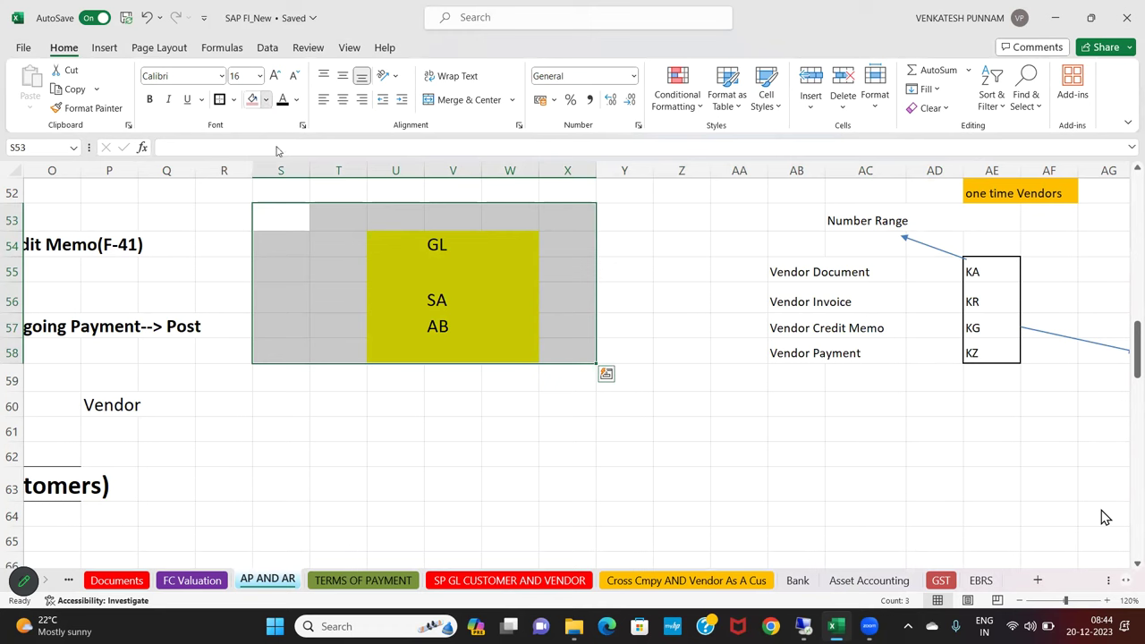
click(283, 261)
click(449, 223)
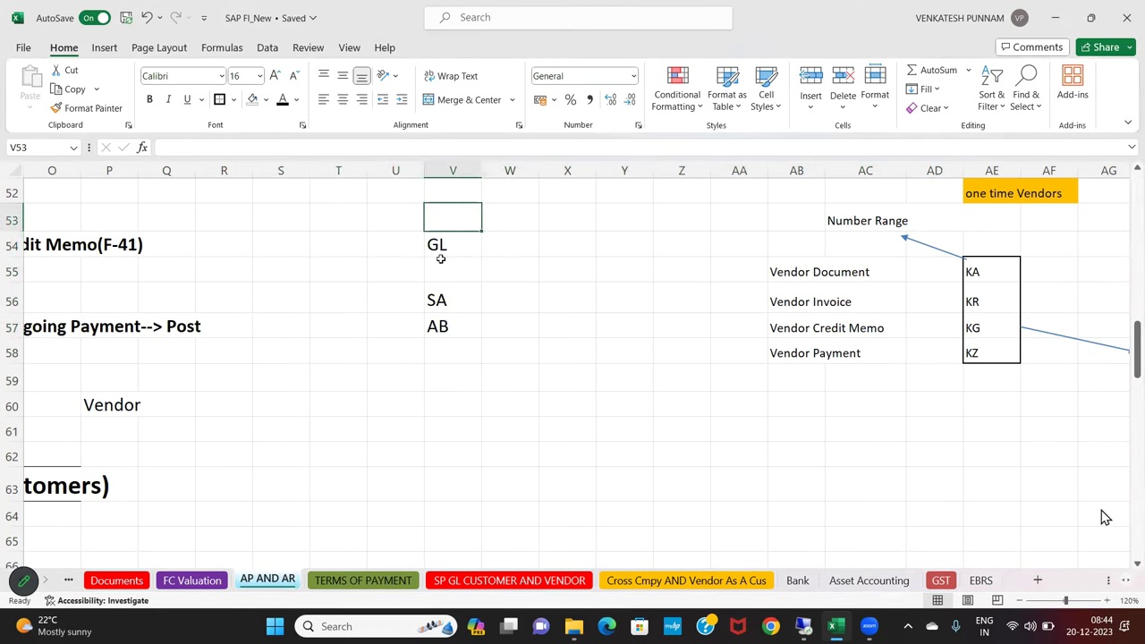
drag(440, 259, 435, 376)
key(Delete)
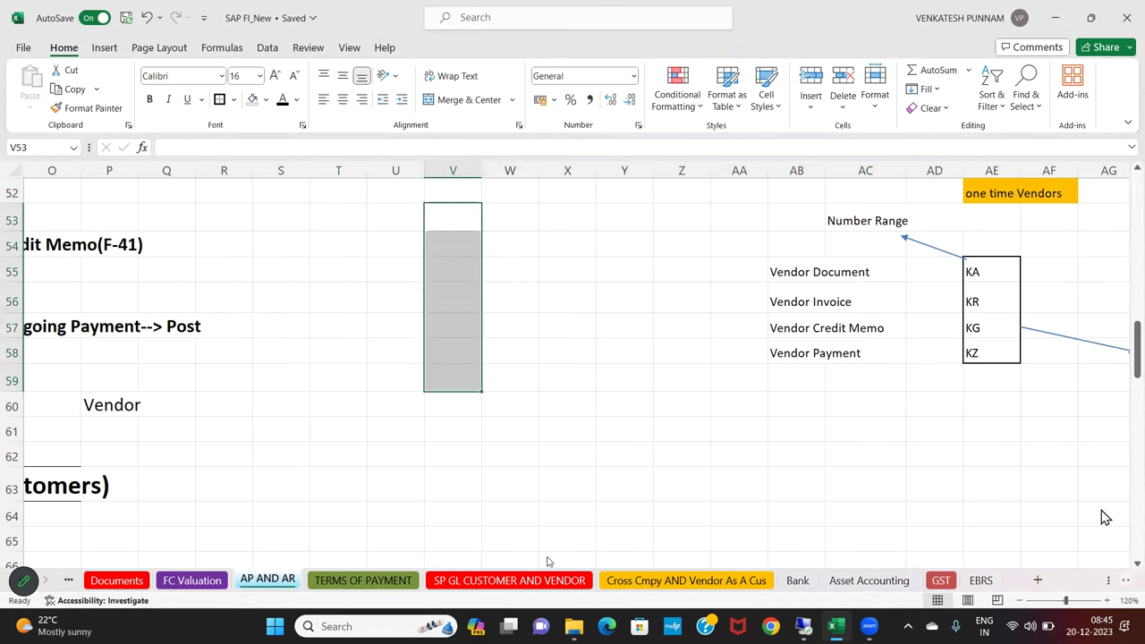
click(541, 464)
Select the cleared blank block T53:X59
drag(781, 282, 818, 348)
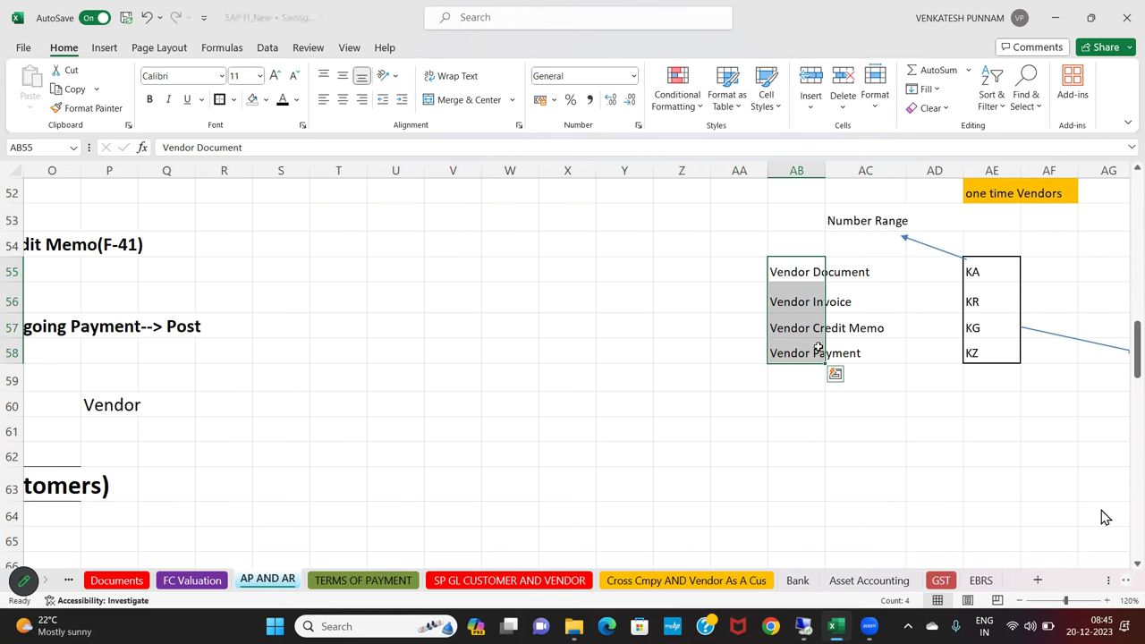
drag(319, 268, 411, 382)
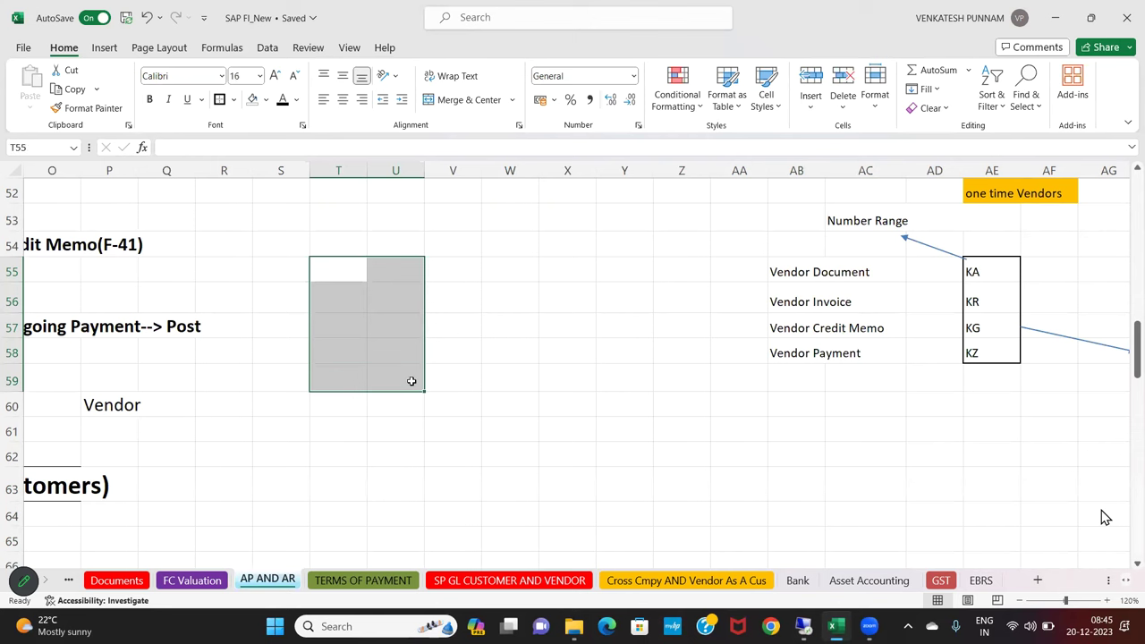
drag(322, 268, 682, 284)
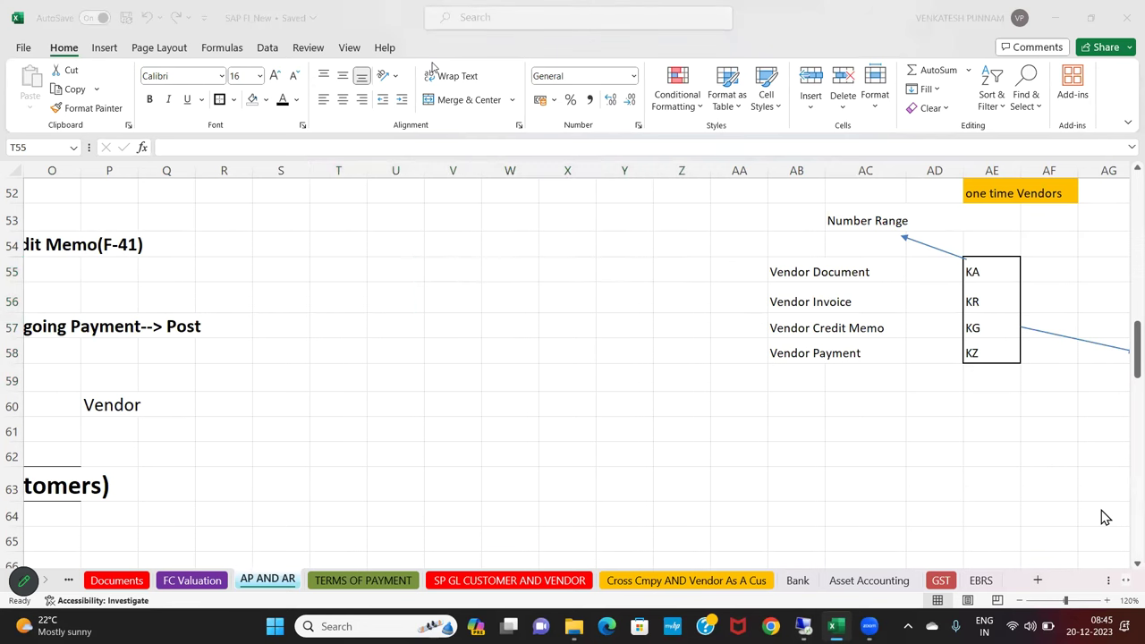
click(468, 279)
drag(332, 228, 543, 367)
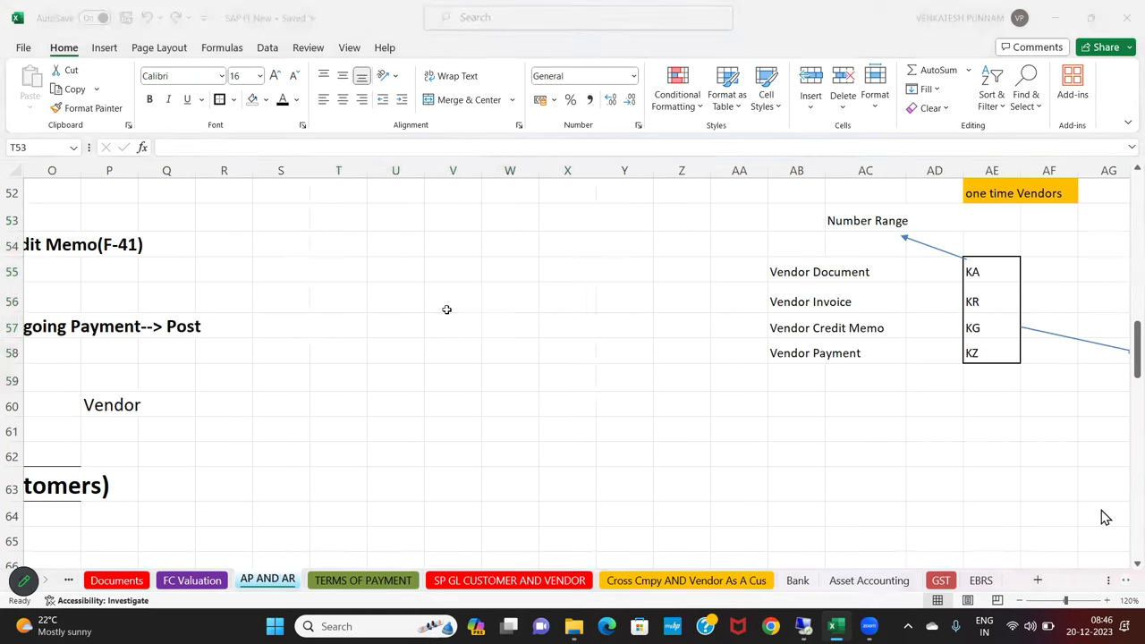
scroll(447, 309, up, 3)
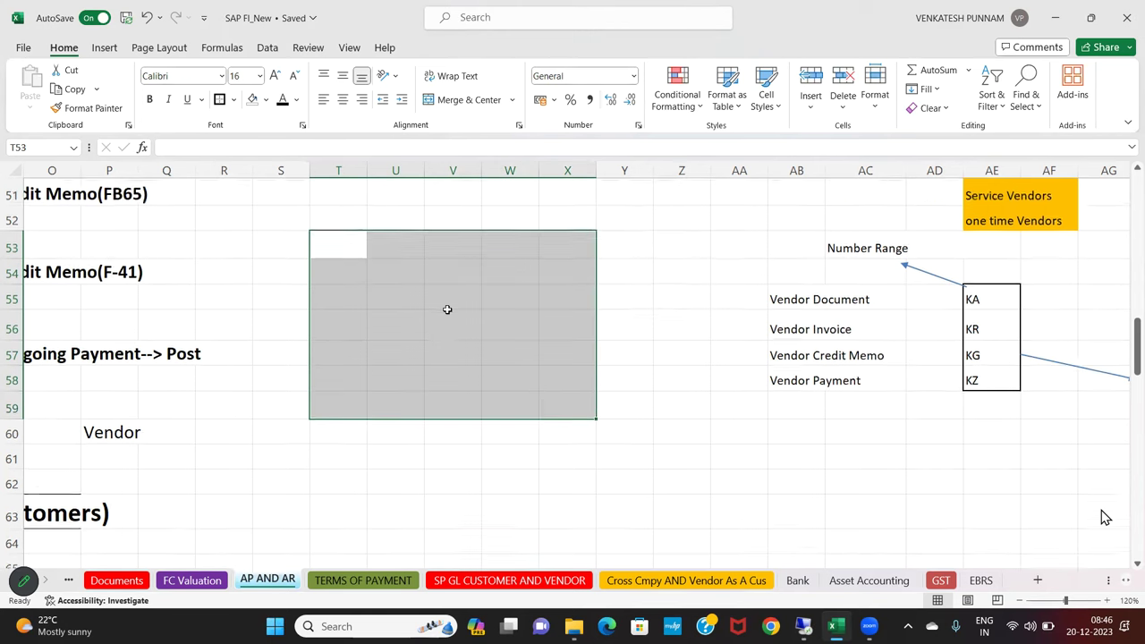
scroll(444, 317, down, 1)
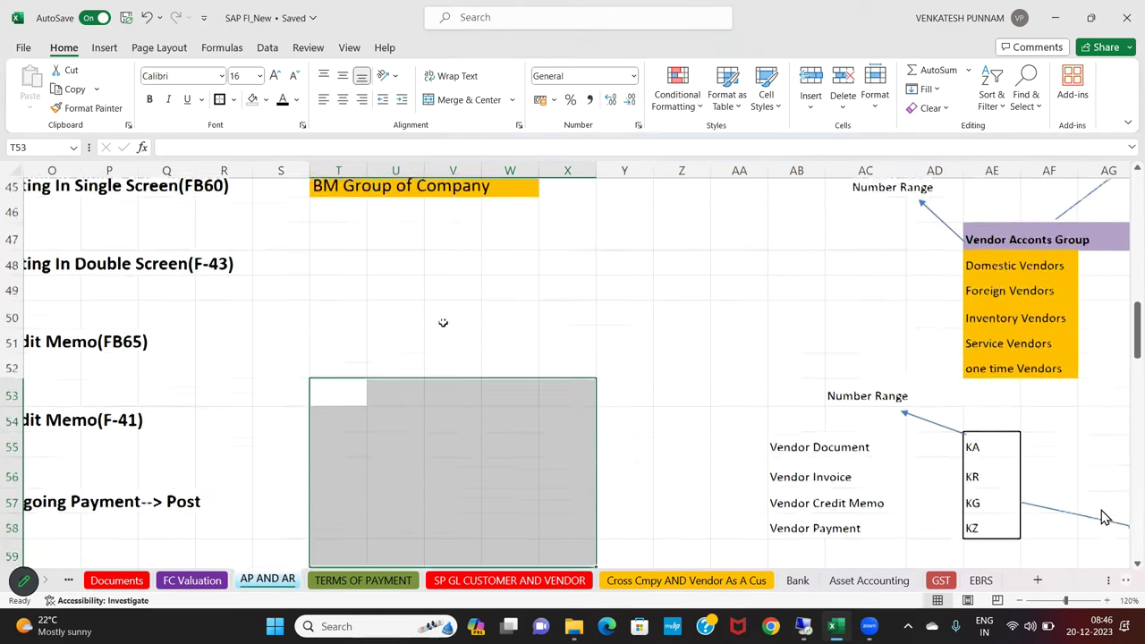
Type 'Vendor Invoice' in cell T49 and move down to T51
click(326, 272)
text(Vendor Invoi)
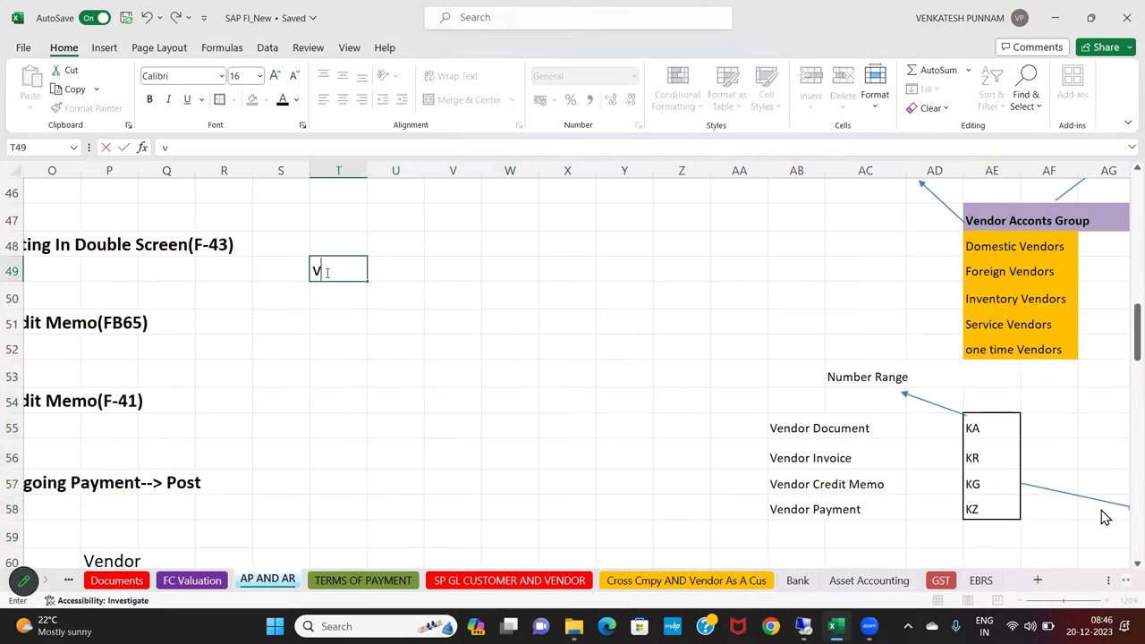
text(ce)
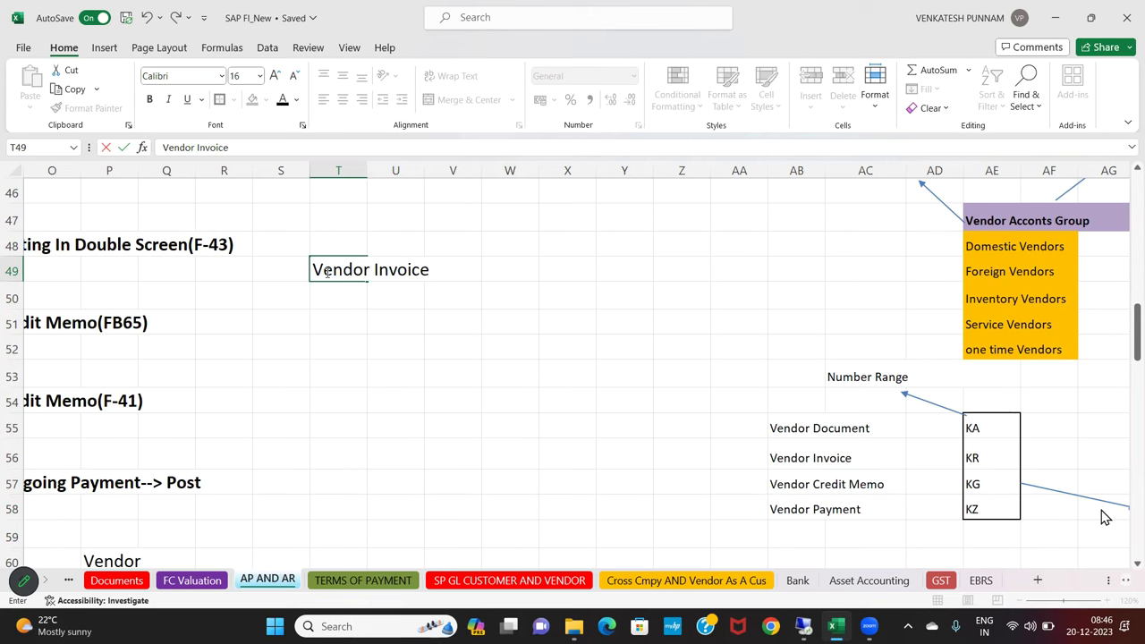
key(Return)
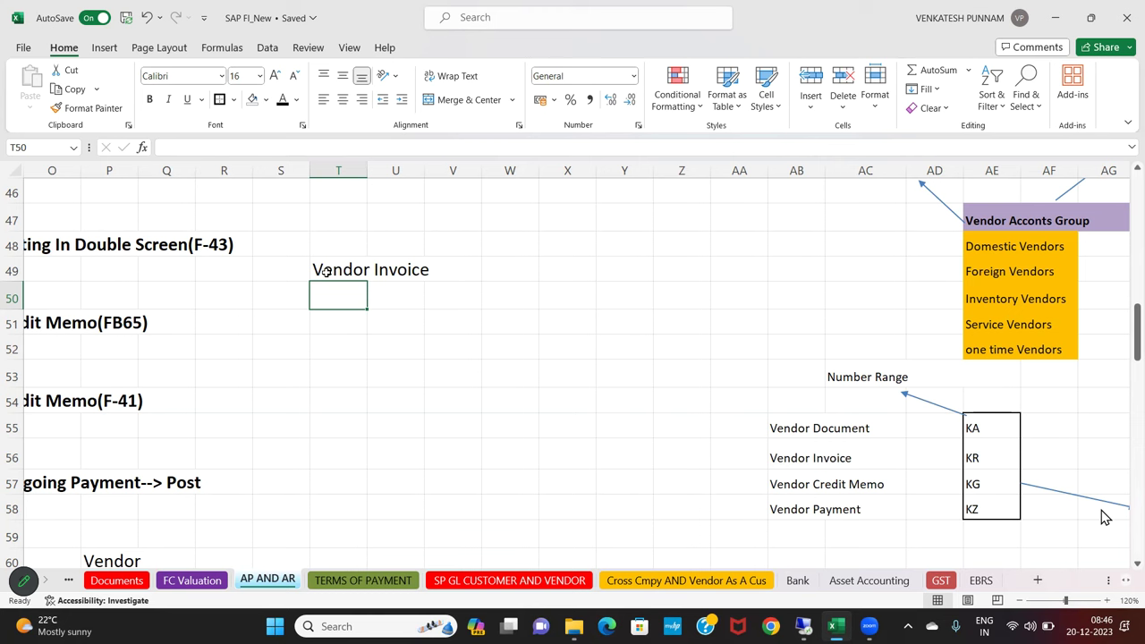
key(Return)
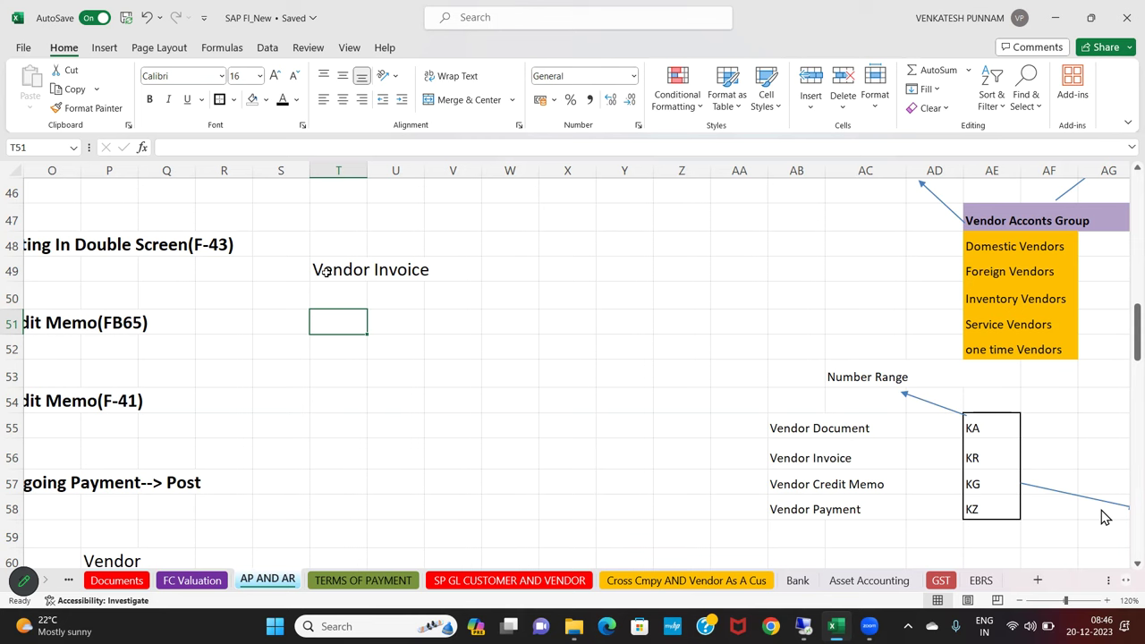
Enter the debit line 'Controcter Fee A/c Dr' in T51
text(Contr)
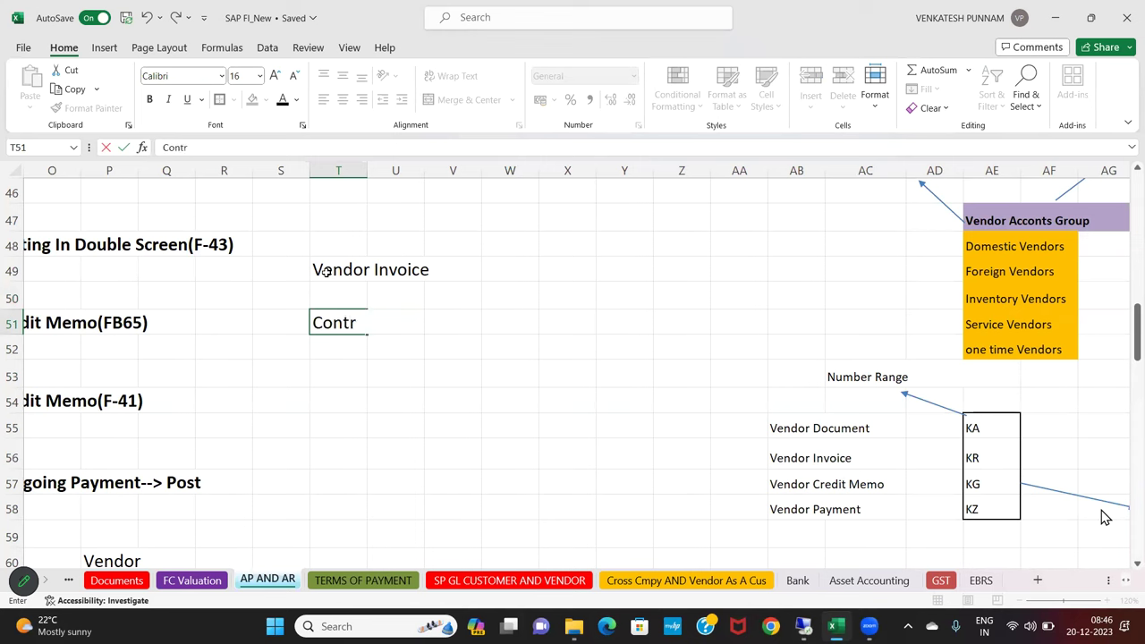
text(octer Fee A)
key(Left)
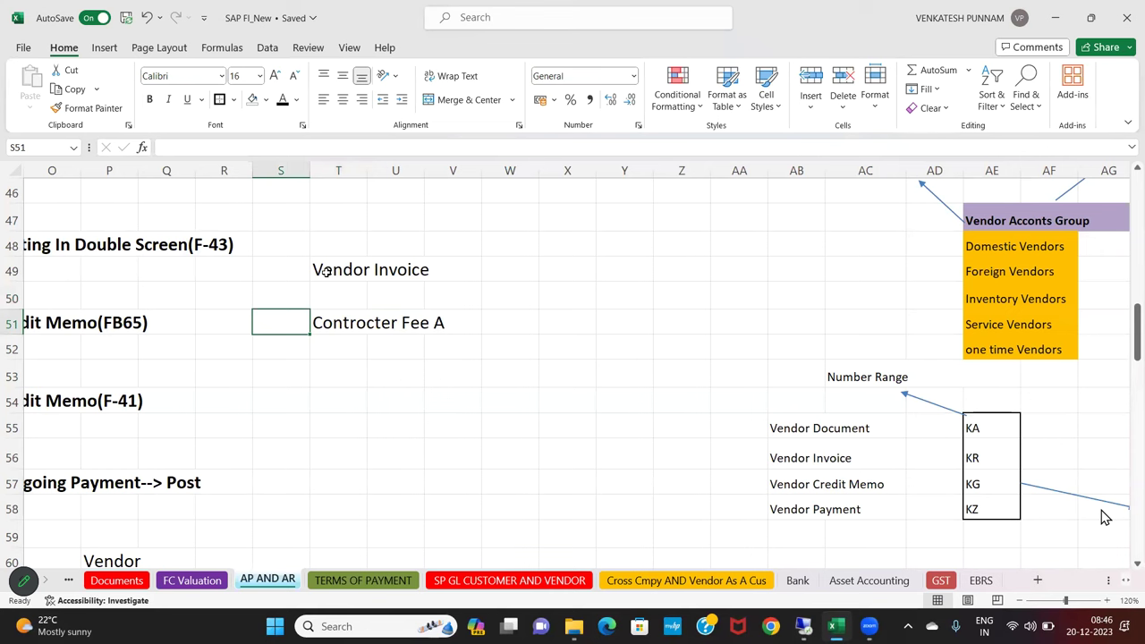
click(340, 322)
click(257, 140)
text(/c Dr)
key(Return)
Enter the credit line 'To' followed by the vendor company's Pvt Ltd name below it
text(To Ven)
key(BackSpace)
key(BackSpace)
text(endor)
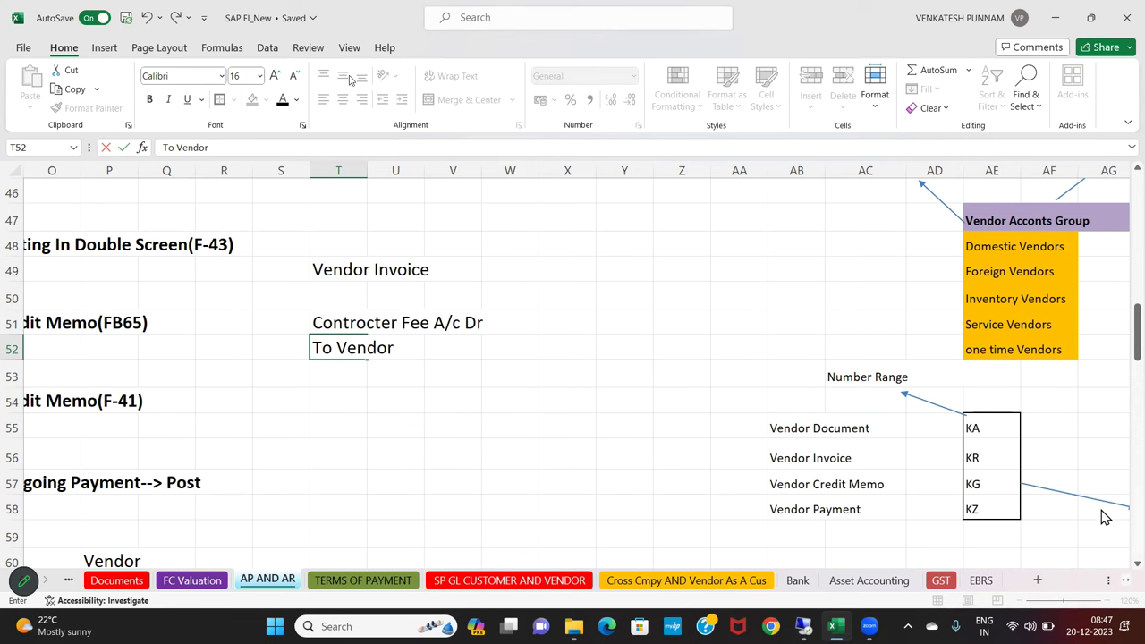
click(731, 397)
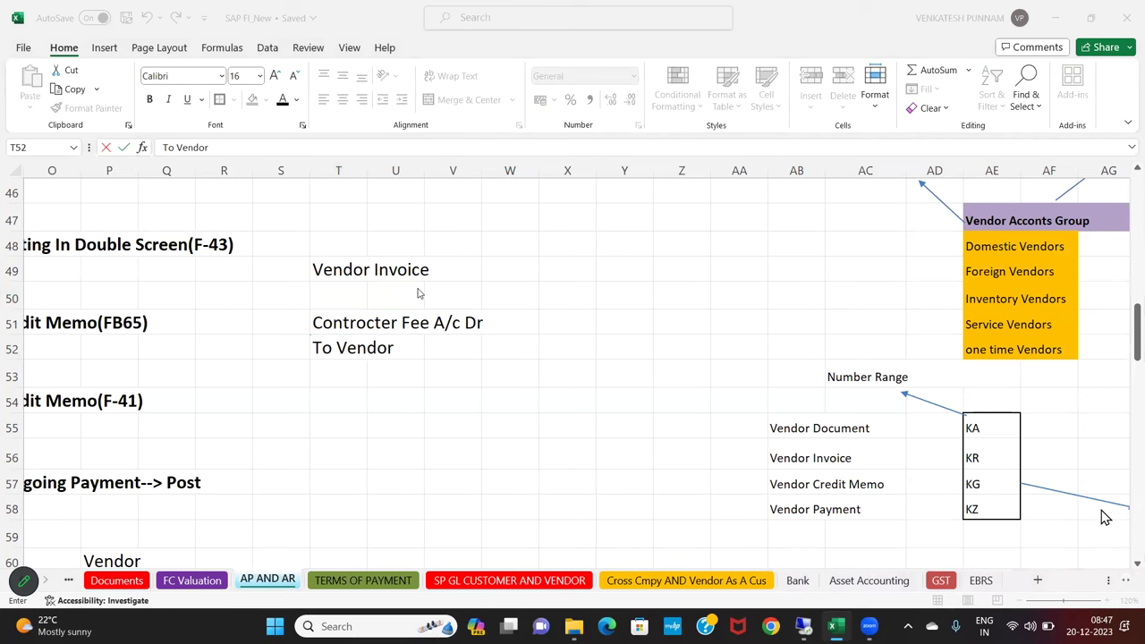
click(407, 346)
key(BackSpace)
key(BackSpace)
key(BackSpace)
key(BackSpace)
key(BackSpace)
key(BackSpace)
text(har)
key(BackSpace)
key(BackSpace)
key(BackSpace)
key(BackSpace)
text(Ha)
key(BackSpace)
key(BackSpace)
text(Haars)
key(BackSpace)
key(BackSpace)
key(BackSpace)
text(rsha PV)
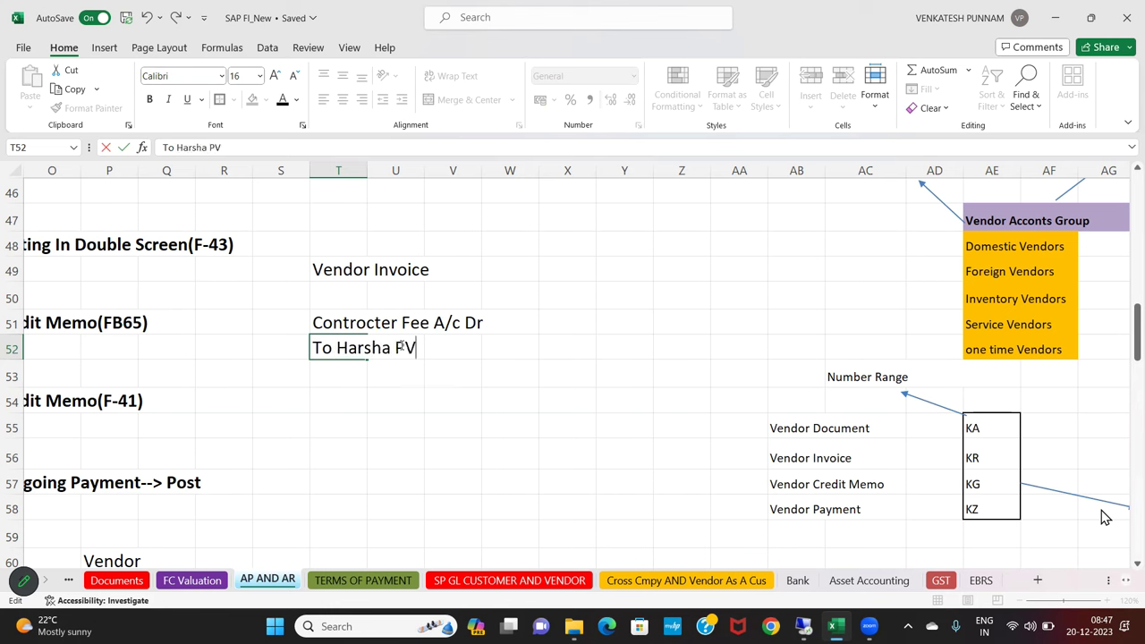
key(BackSpace)
text(vt ltd)
click(412, 430)
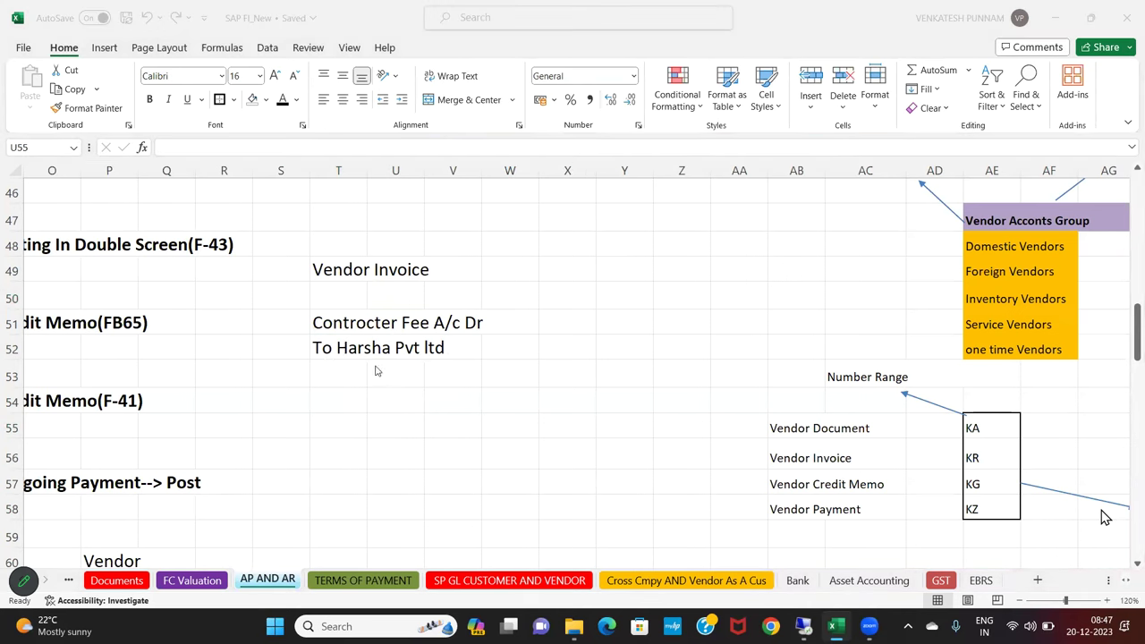
click(363, 324)
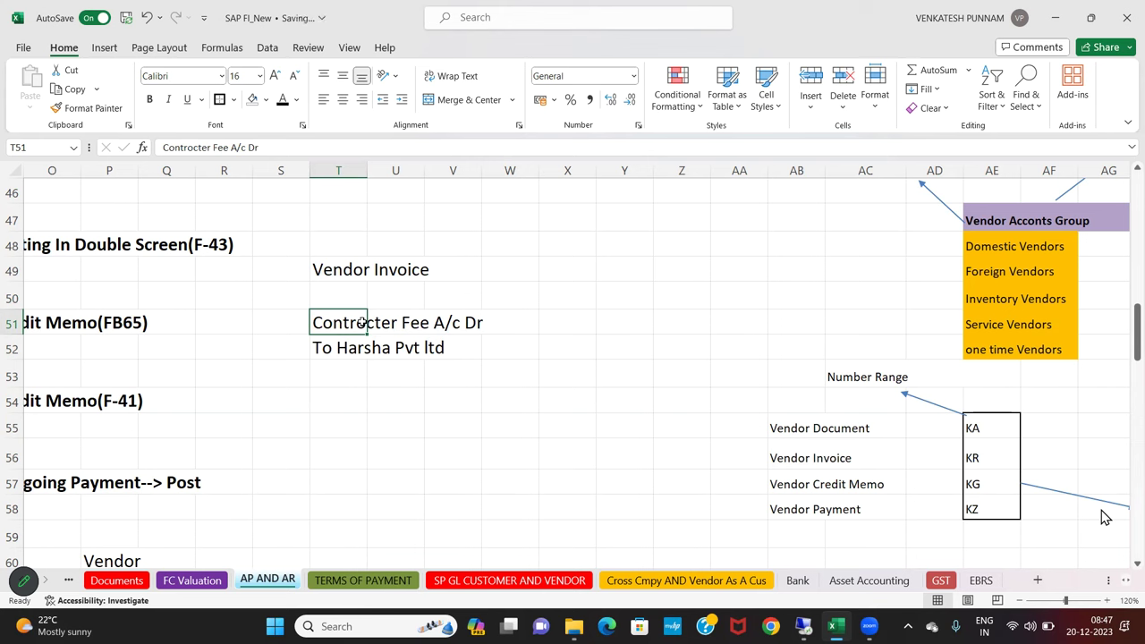
Enter 100000 in X51 and X52 beside the contractor fee debit and credit lines
click(553, 320)
double_click(555, 321)
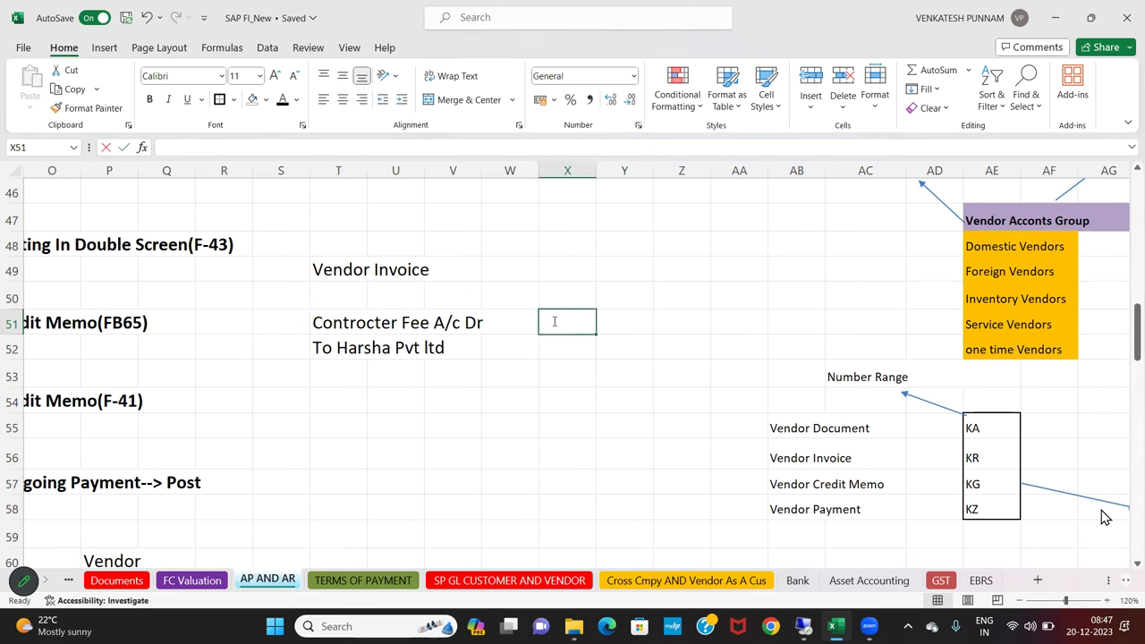
text(100000)
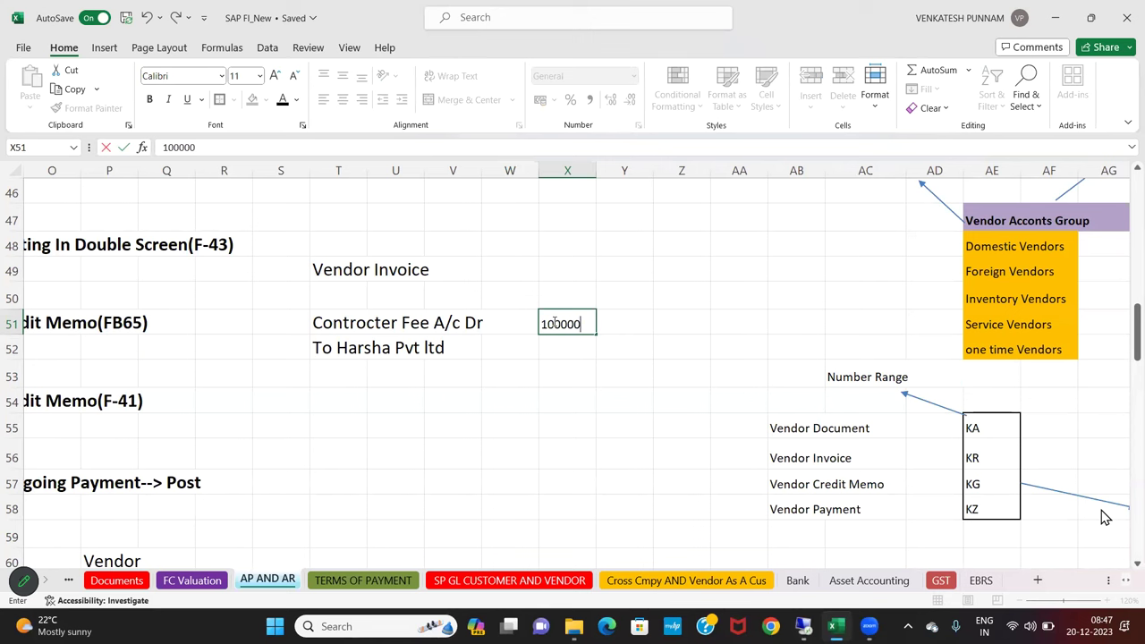
key(Return)
text(100000)
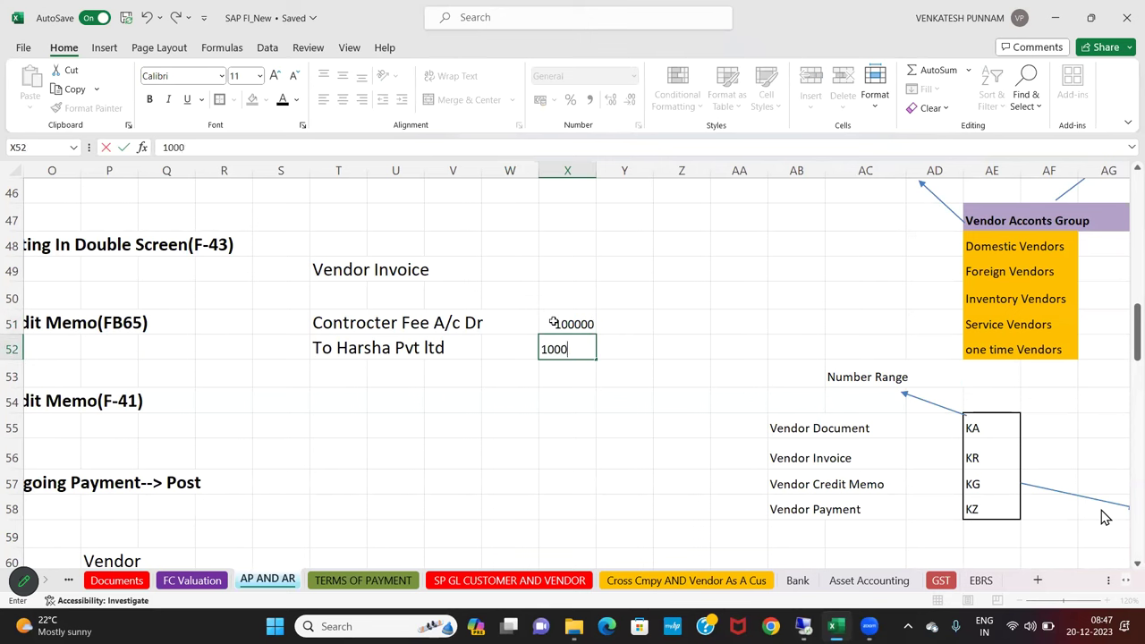
key(Return)
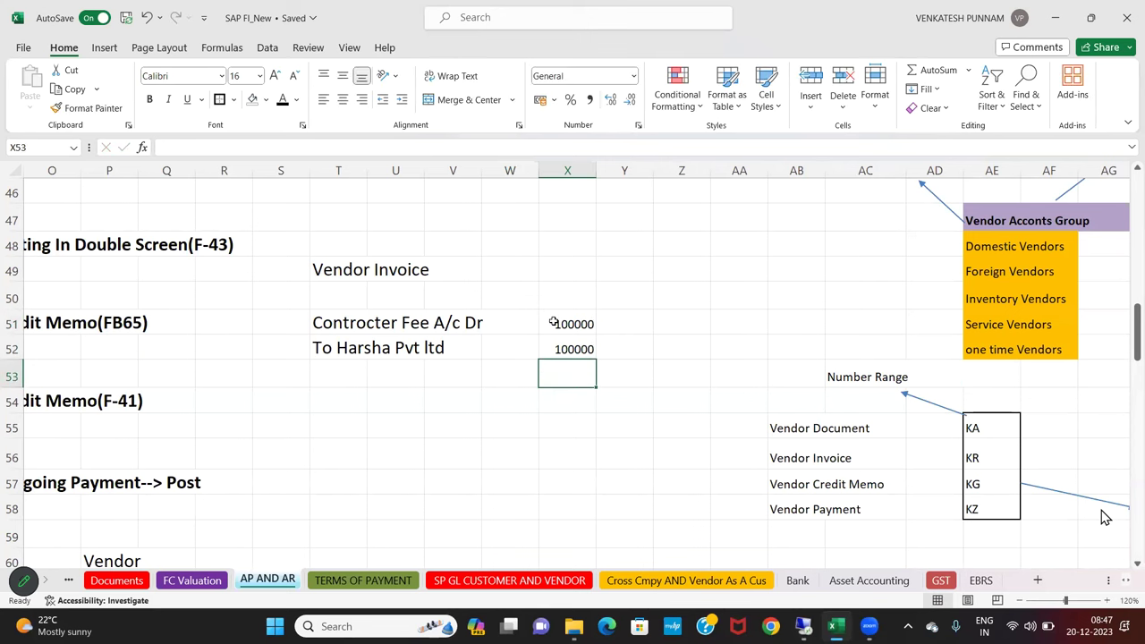
click(334, 419)
Type the 'Vendor Payment' heading, the vendor Pvt Ltd A/c Dr line and 'To Cash'
text(Vendor)
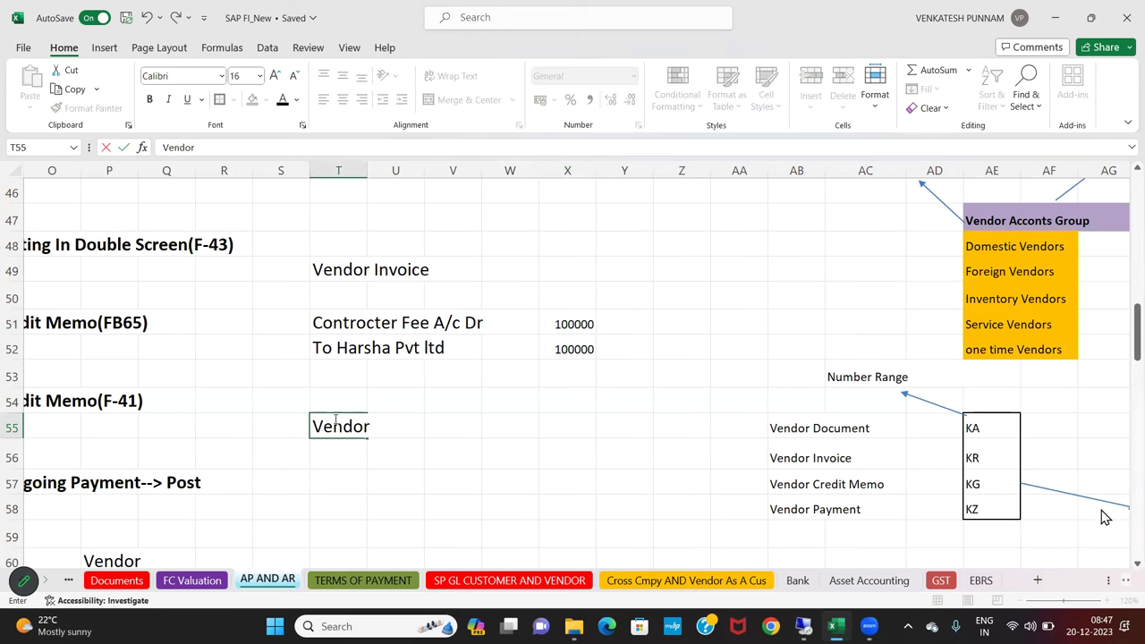
text( Payment)
key(Return)
key(Return)
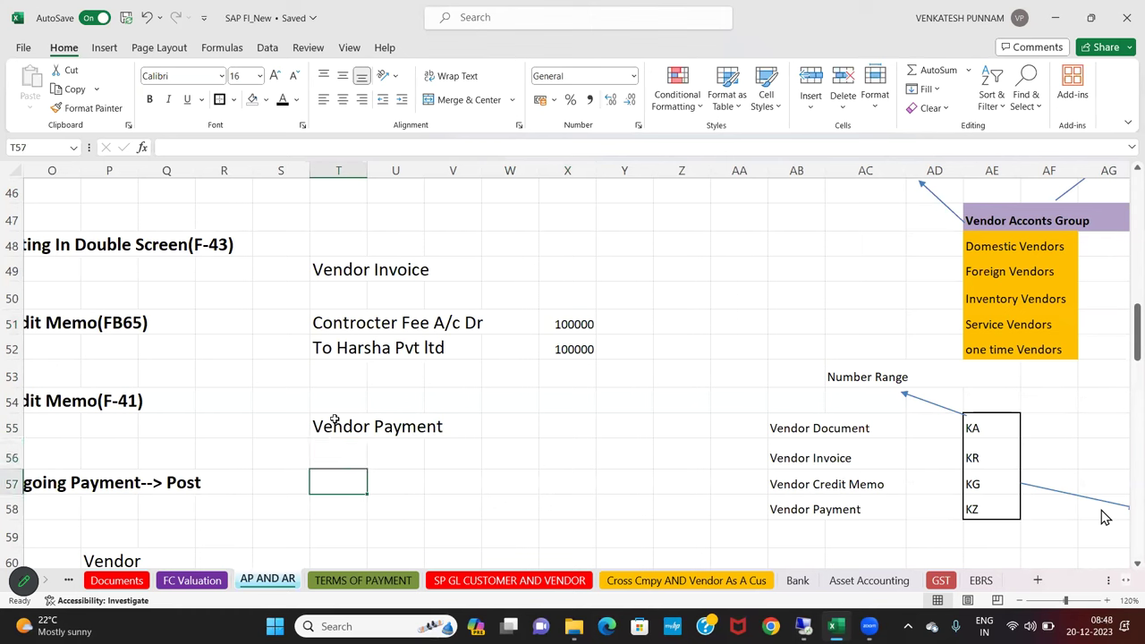
text(har)
key(BackSpace)
key(BackSpace)
key(BackSpace)
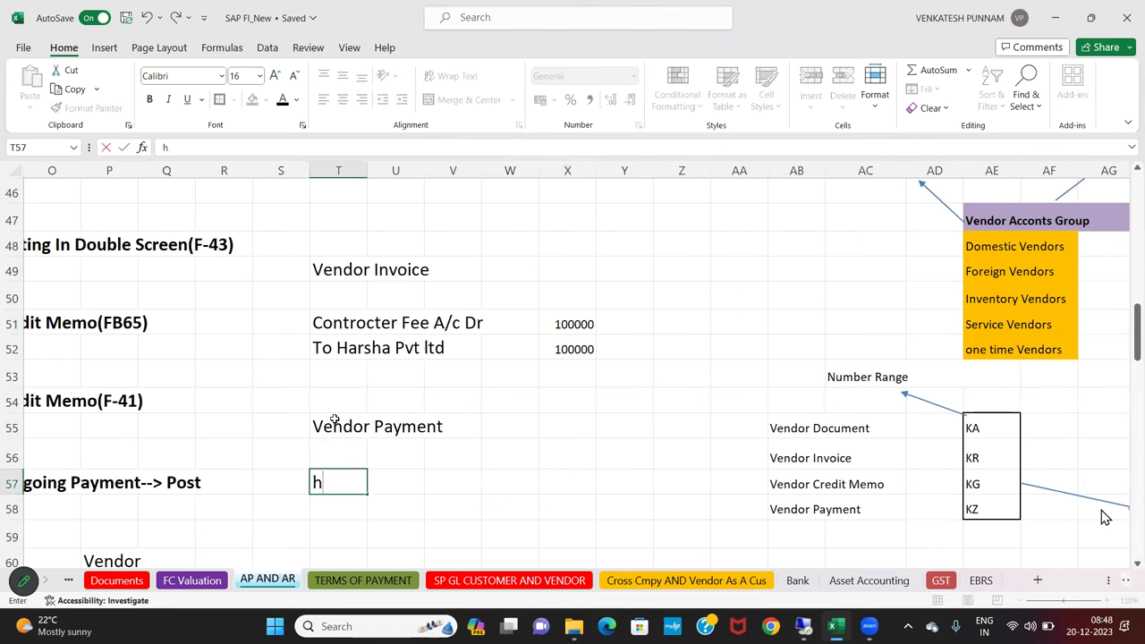
text(Hars)
key(BackSpace)
text(sha Pvt TLd)
key(BackSpace)
key(BackSpace)
key(BackSpace)
text(Ltd A/c Dr)
key(Return)
text(To Cash)
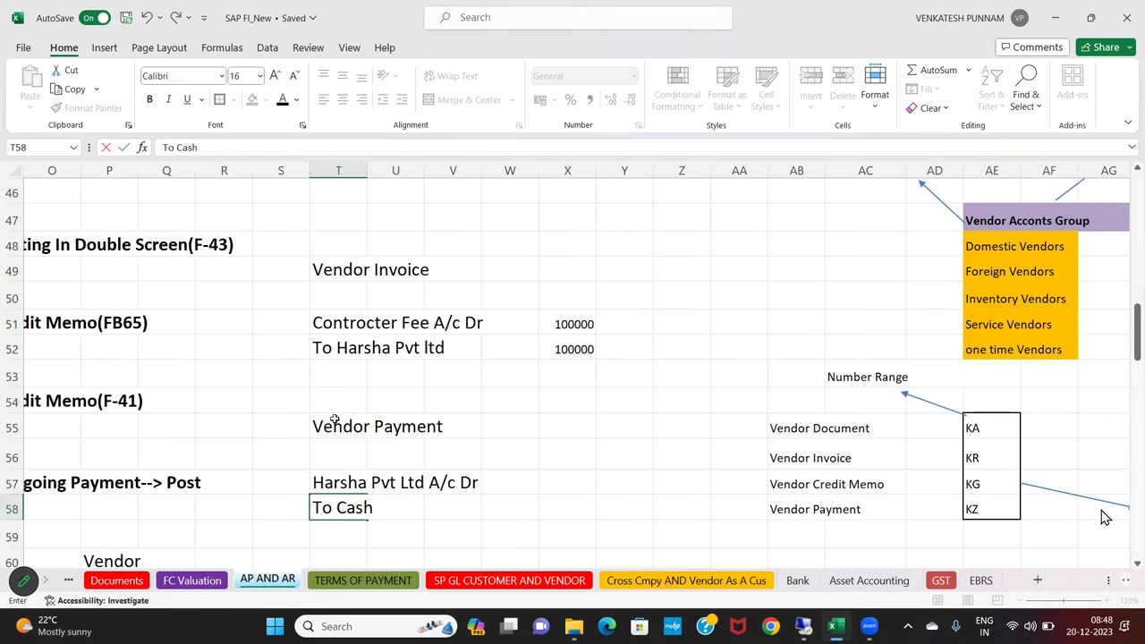
key(Return)
Enter 60000 beside both the vendor debit and To Cash lines
key(Up)
key(Up)
key(Right)
key(Right)
key(Right)
key(Right)
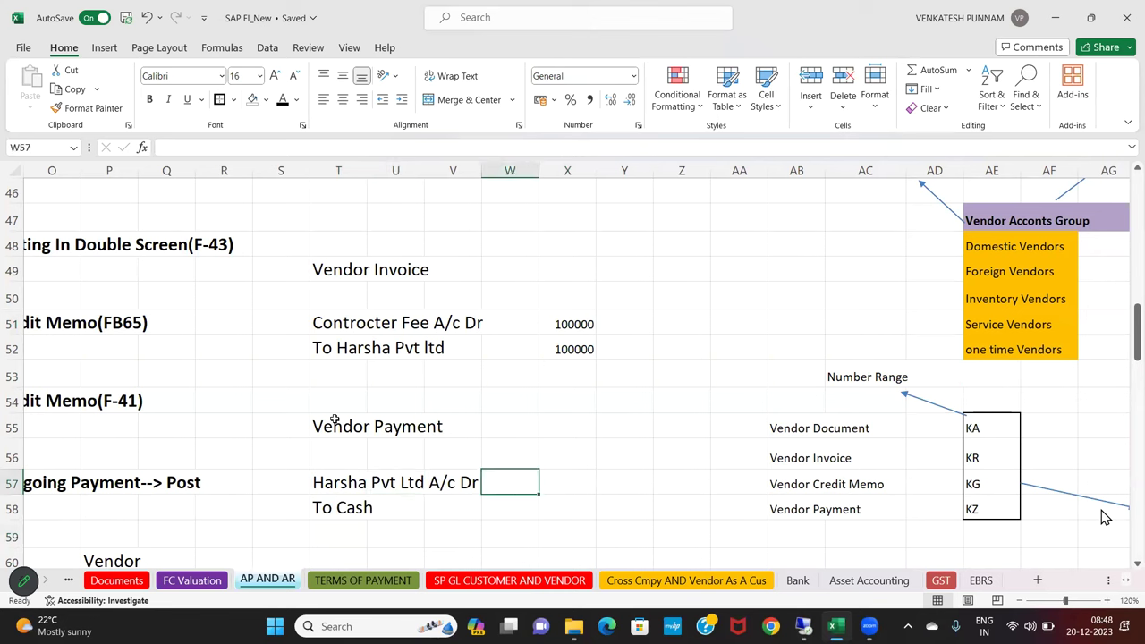
text(60000)
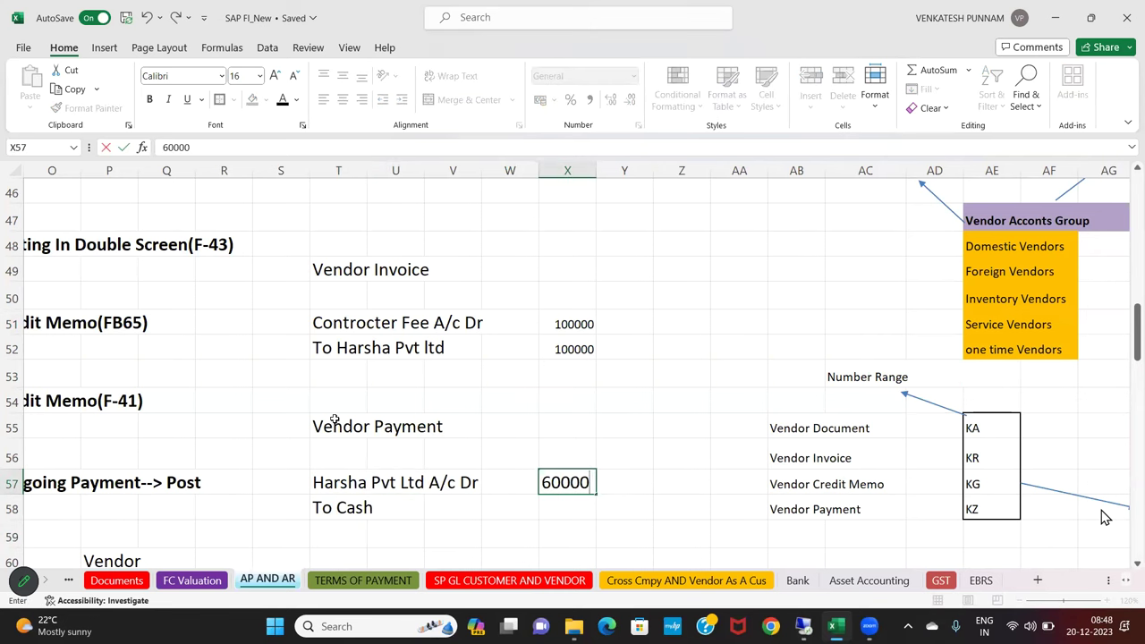
key(Return)
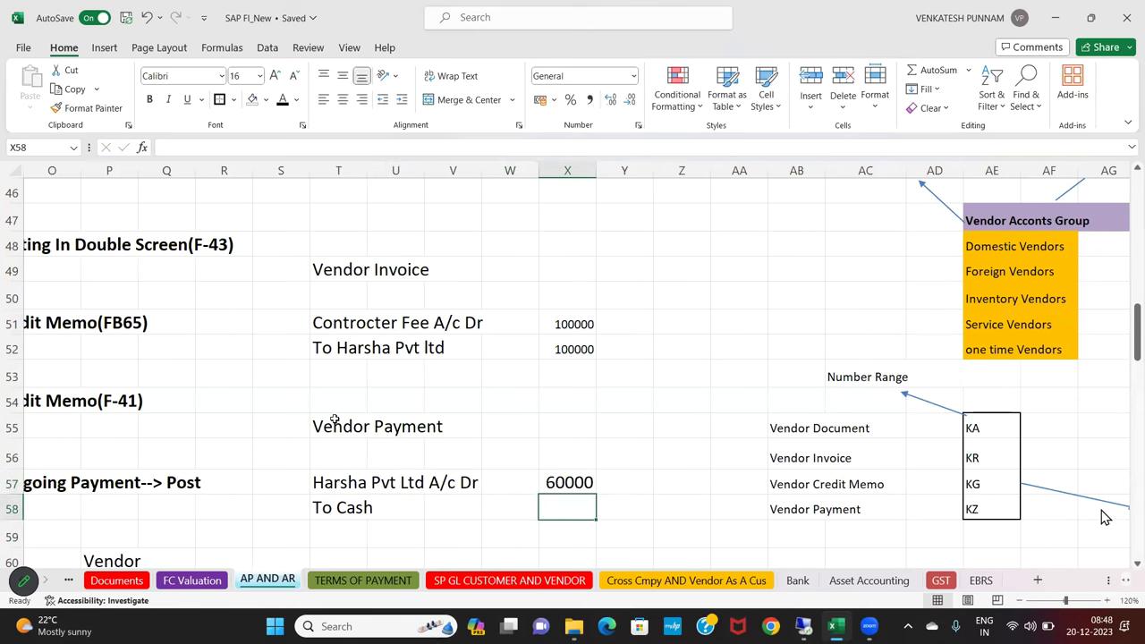
text(60000)
key(Return)
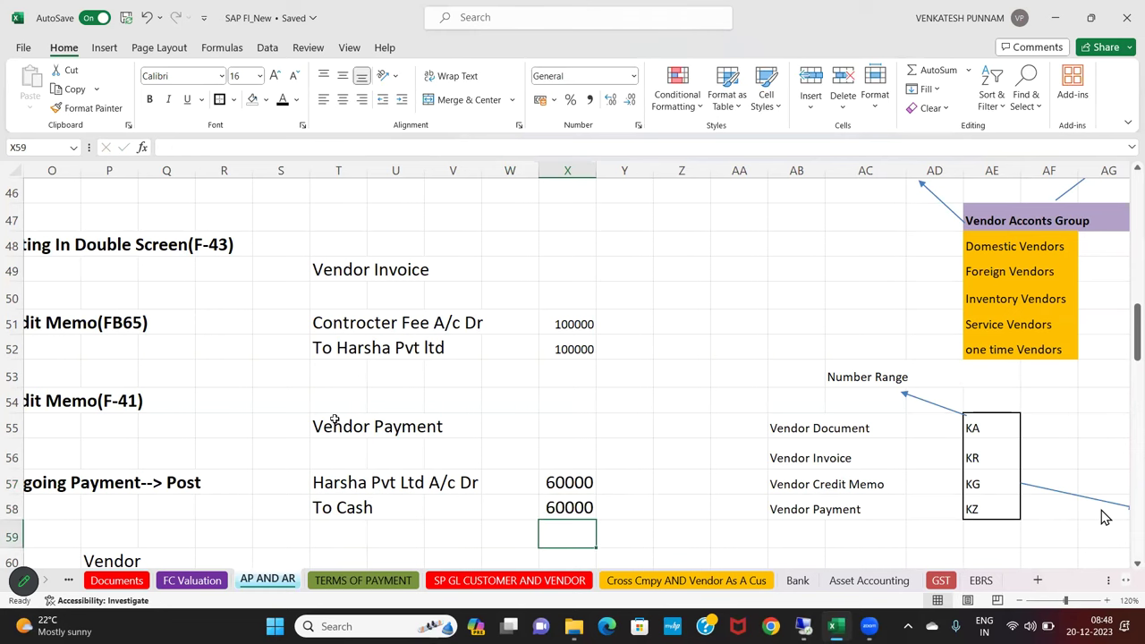
scroll(1105, 517, down, 1)
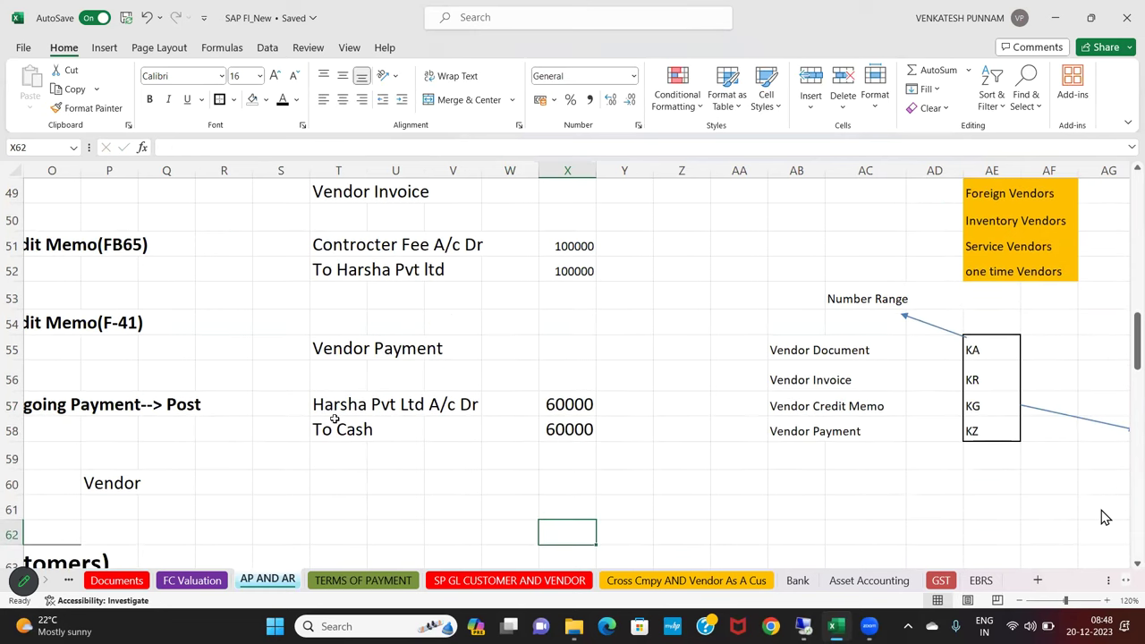
key(Left)
key(Left)
key(Left)
key(Left)
Type the 'Vendor Credit memo' heading in T60 and the vendor Pvt Ltd A/c Dr line in T62
key(Down)
text(Vendor Crei)
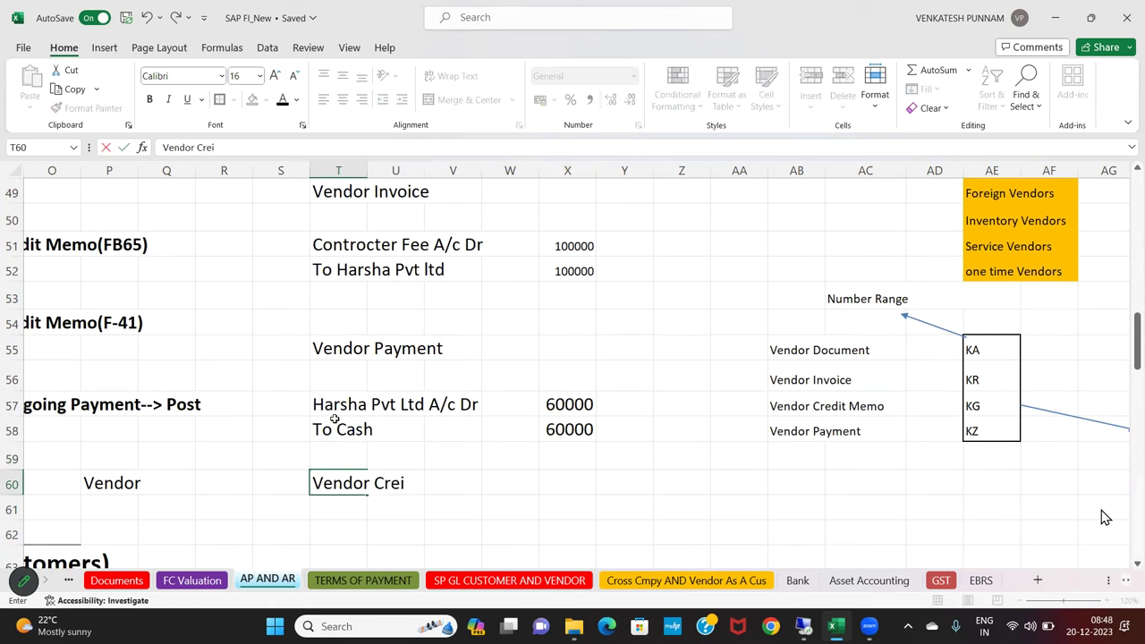
key(BackSpace)
text(dit memo)
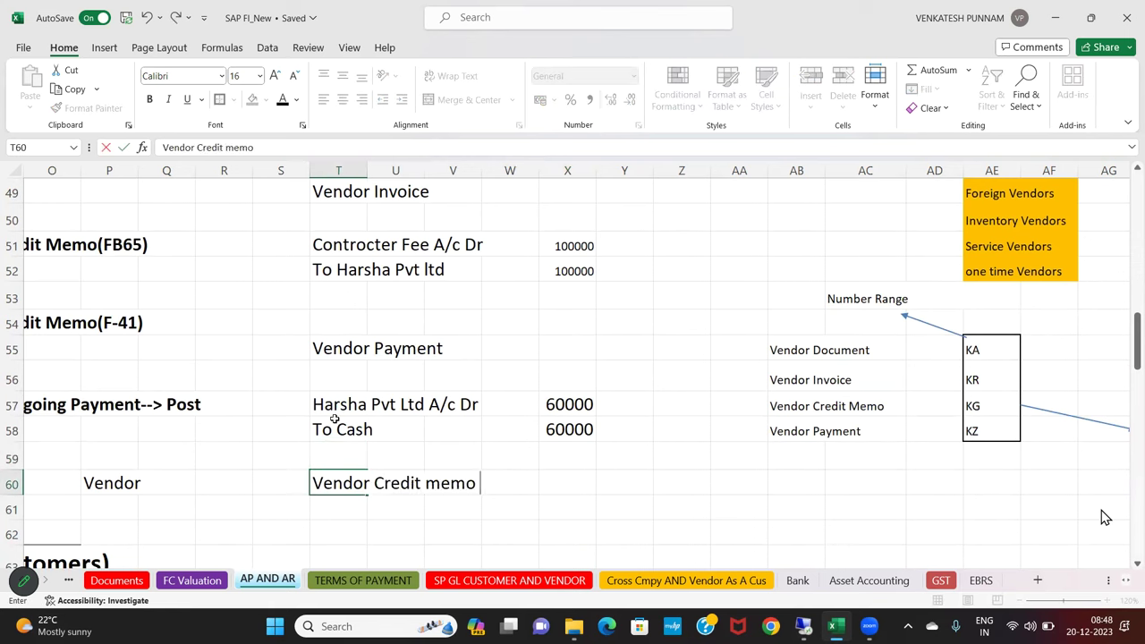
key(Return)
key(Down)
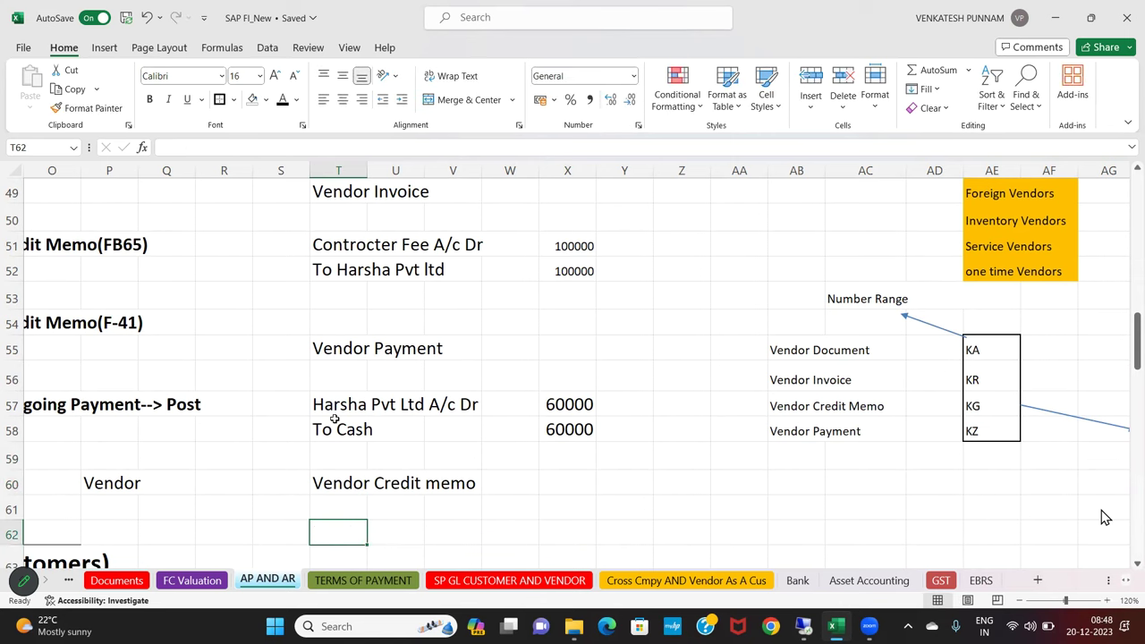
text(harsha)
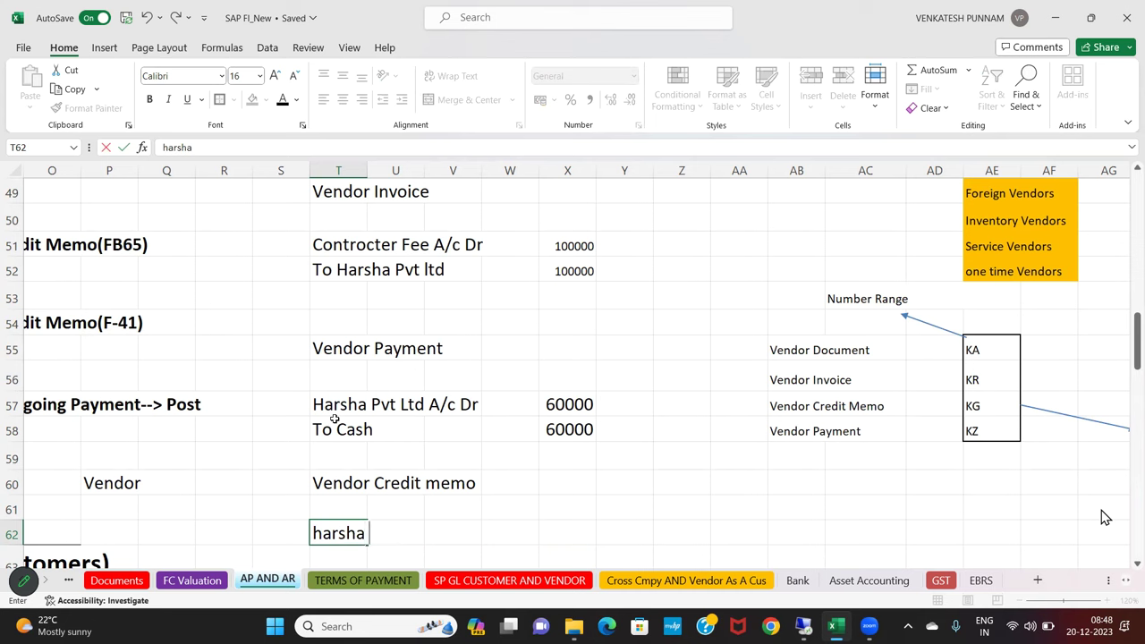
key(BackSpace)
key(BackSpace)
key(BackSpace)
key(BackSpace)
key(BackSpace)
key(BackSpace)
text(ha)
key(BackSpace)
key(BackSpace)
text(Harsha P)
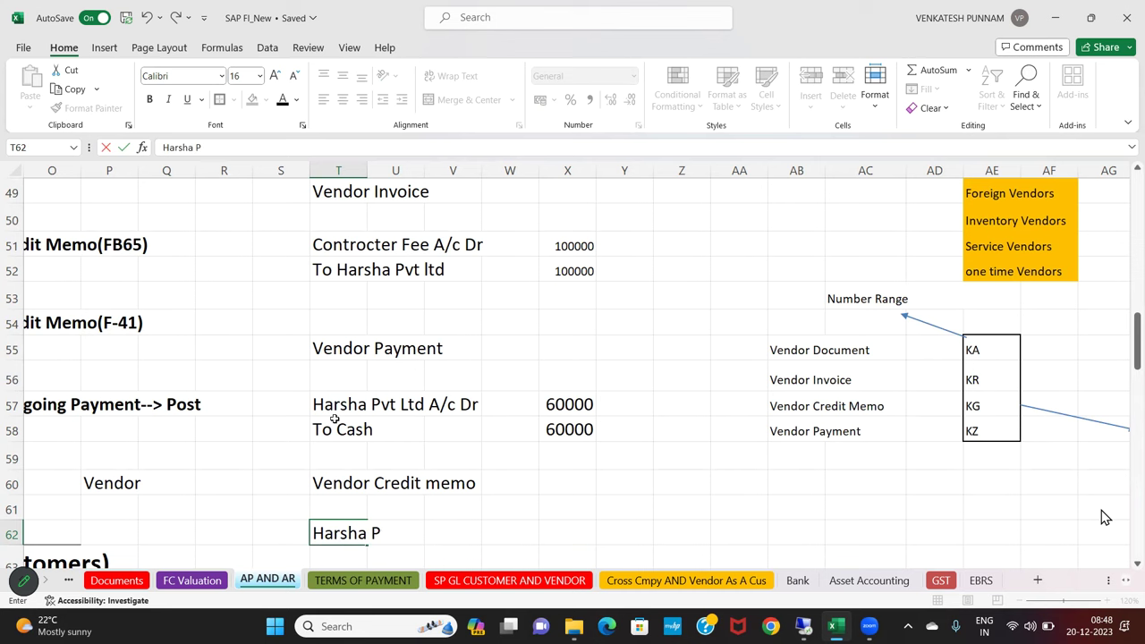
text(vt Ltd A/c Dr)
key(ctrl+Return)
Type the credit line 'To Controcter Fee' in T63
key(Down)
text(To Co)
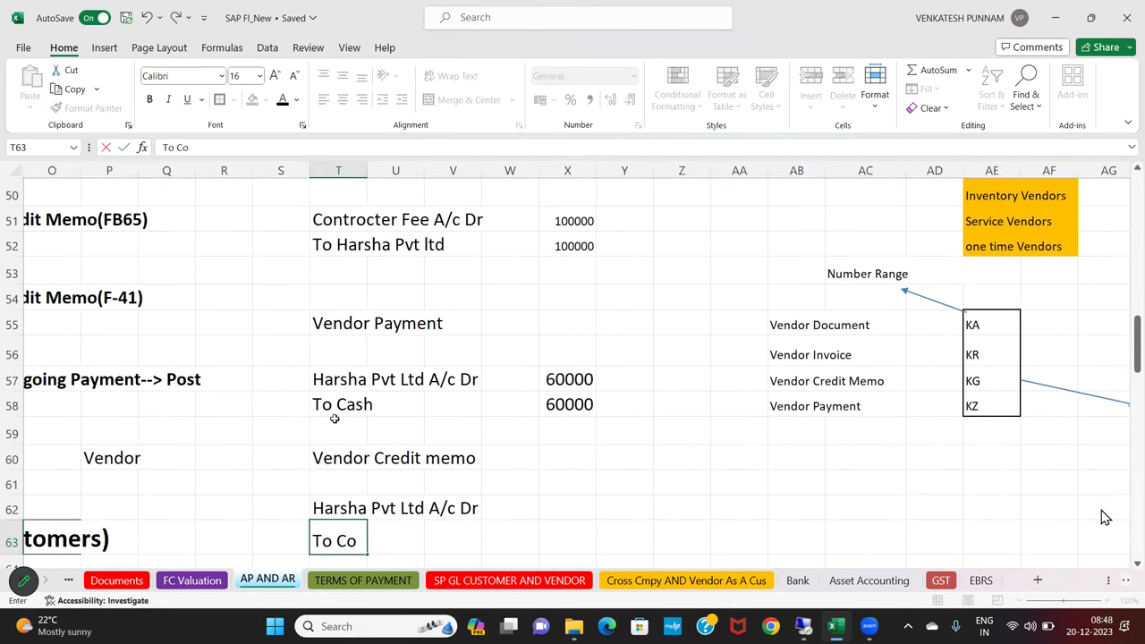
text(ntrocre)
key(BackSpace)
key(BackSpace)
key(BackSpace)
text(cter Fee)
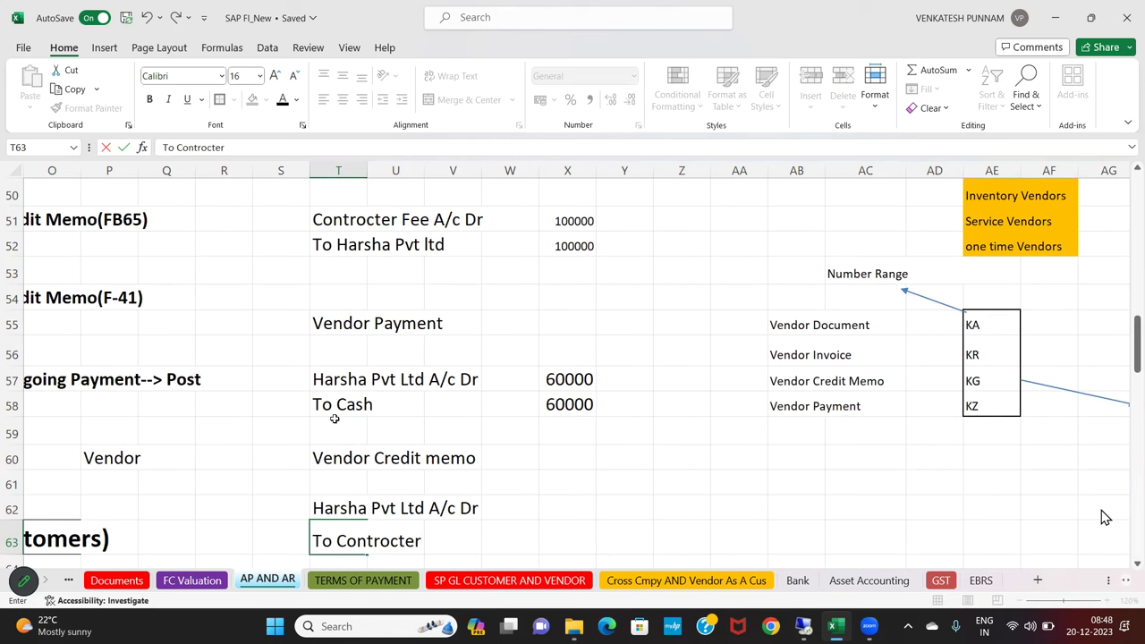
key(Return)
Enter 40000 in X62 and X63 beside the debit and credit lines
key(Up)
key(Up)
key(Up)
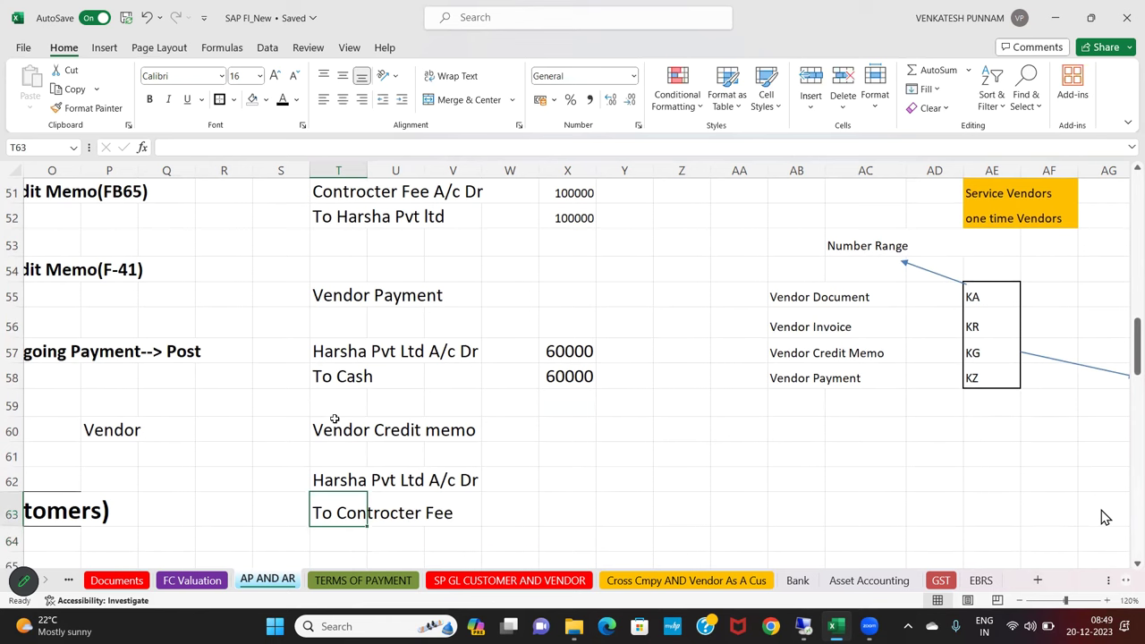
key(Down)
key(Right)
key(Right)
key(Right)
key(Right)
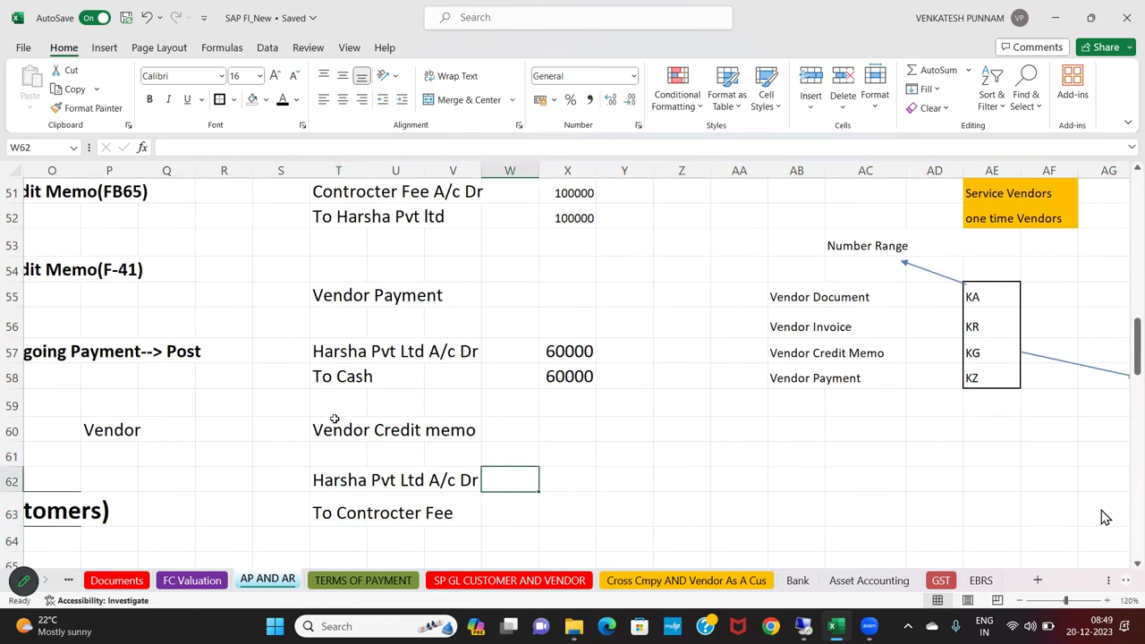
text(40000)
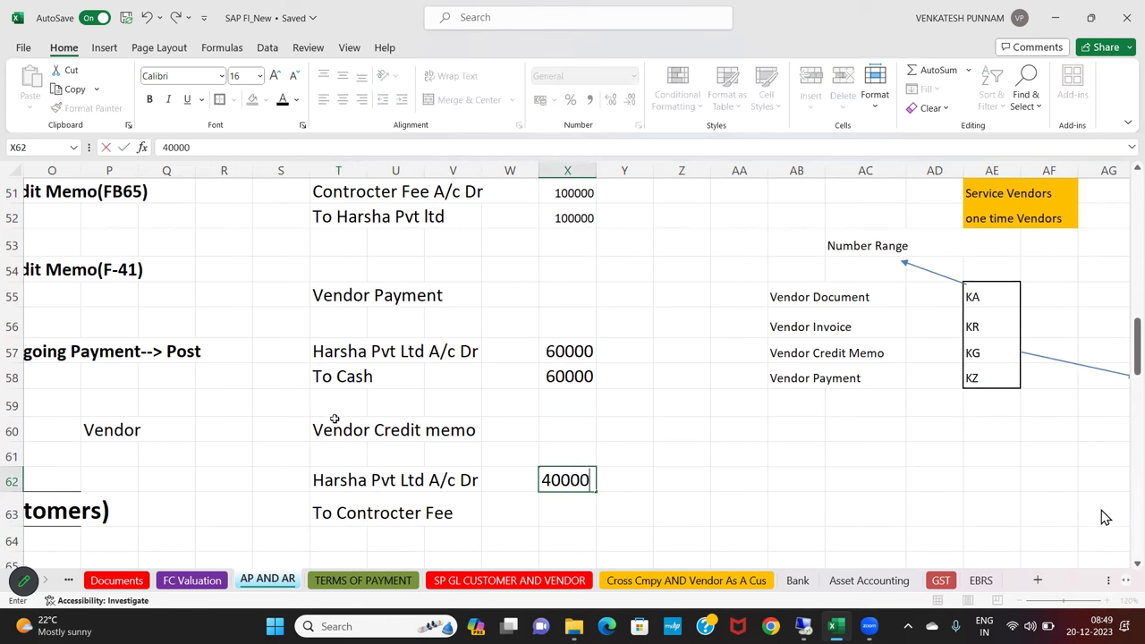
key(Return)
text(40000)
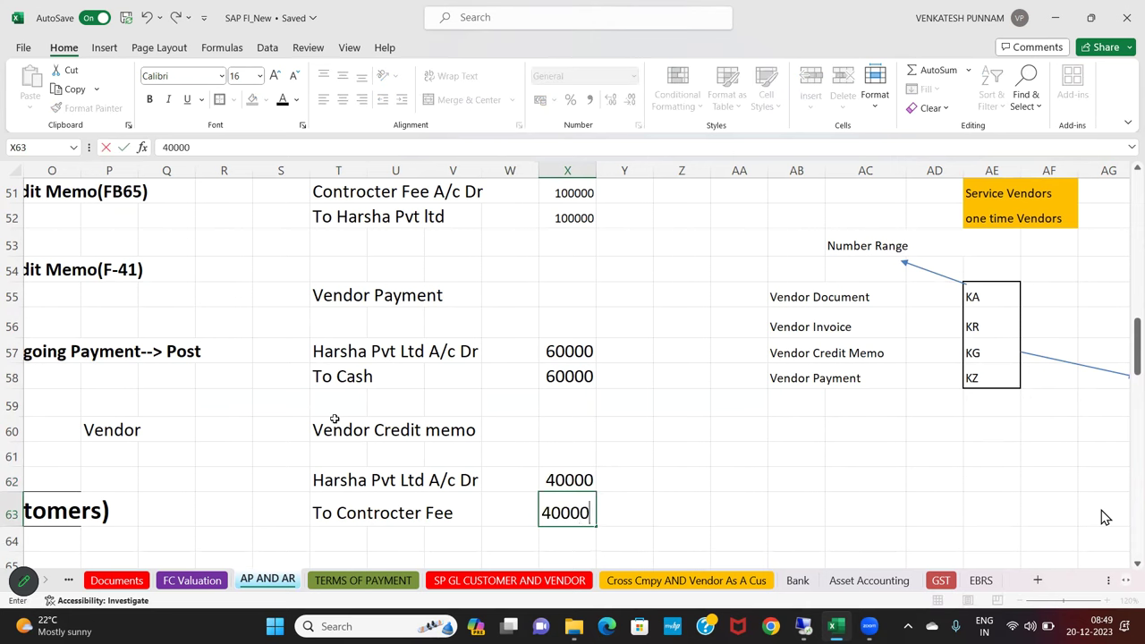
key(Return)
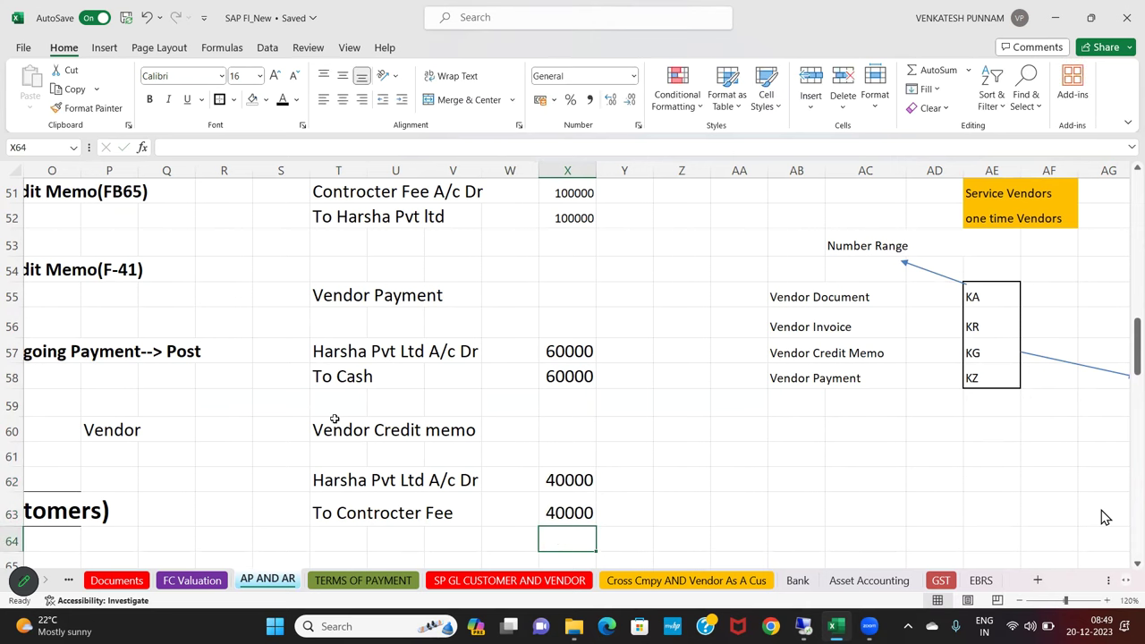
Zoom out to 110% and enter transaction code FB60 beside Vendor Invoice
click(1018, 601)
scroll(1105, 518, up, 3)
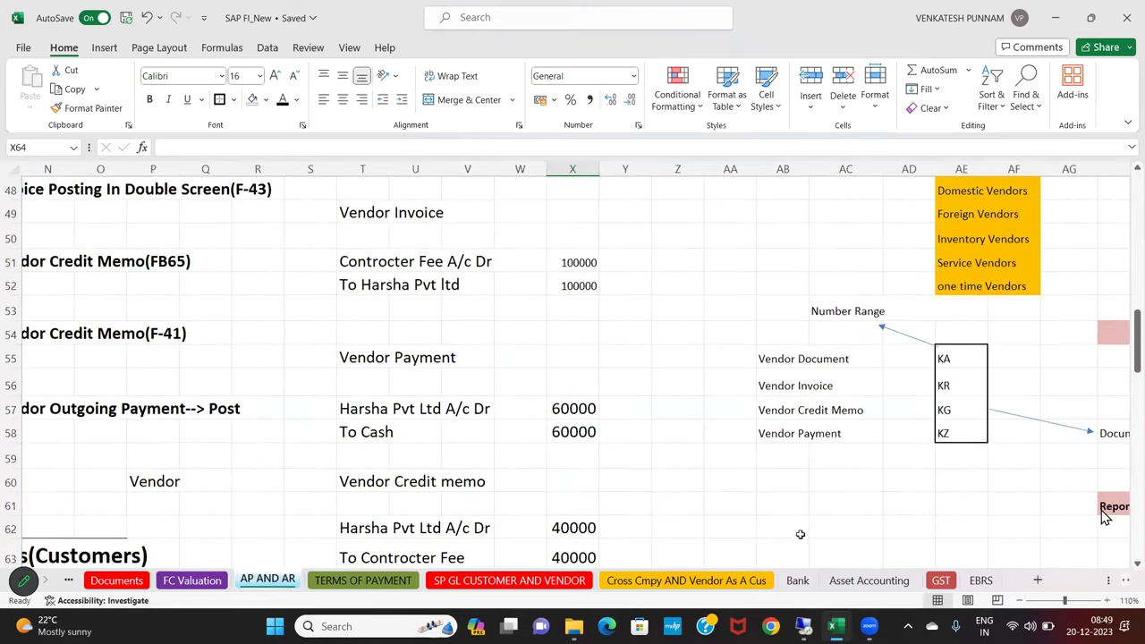
click(375, 216)
click(569, 204)
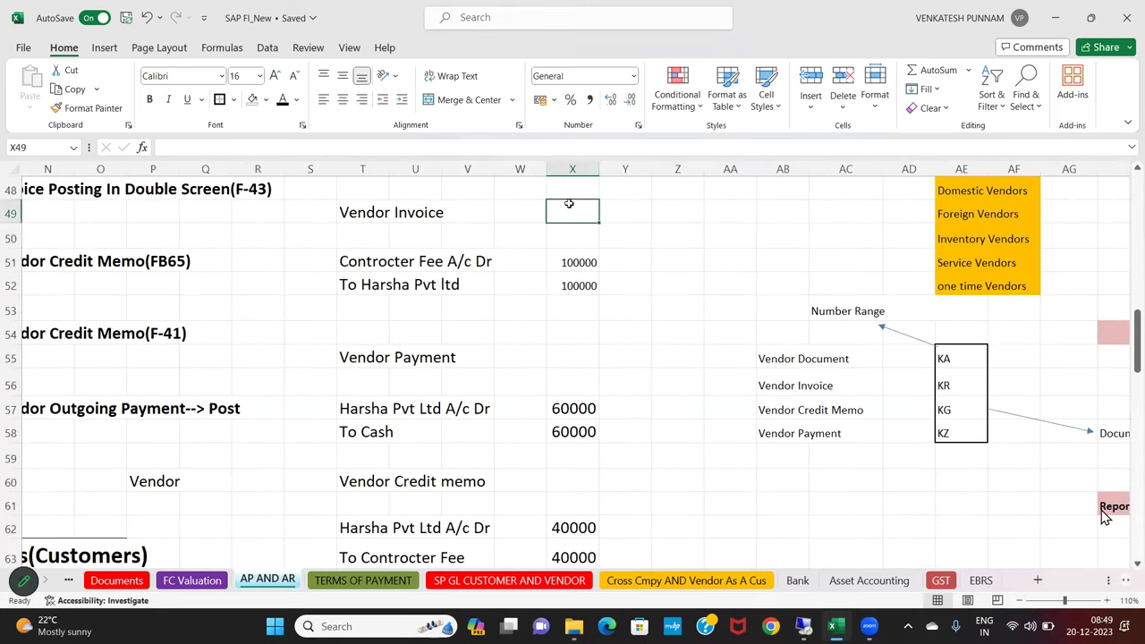
text(FB60)
key(Return)
Enter F-53 beside Vendor Payment and FB65 beside Vendor Credit memo
click(571, 348)
text(F-53)
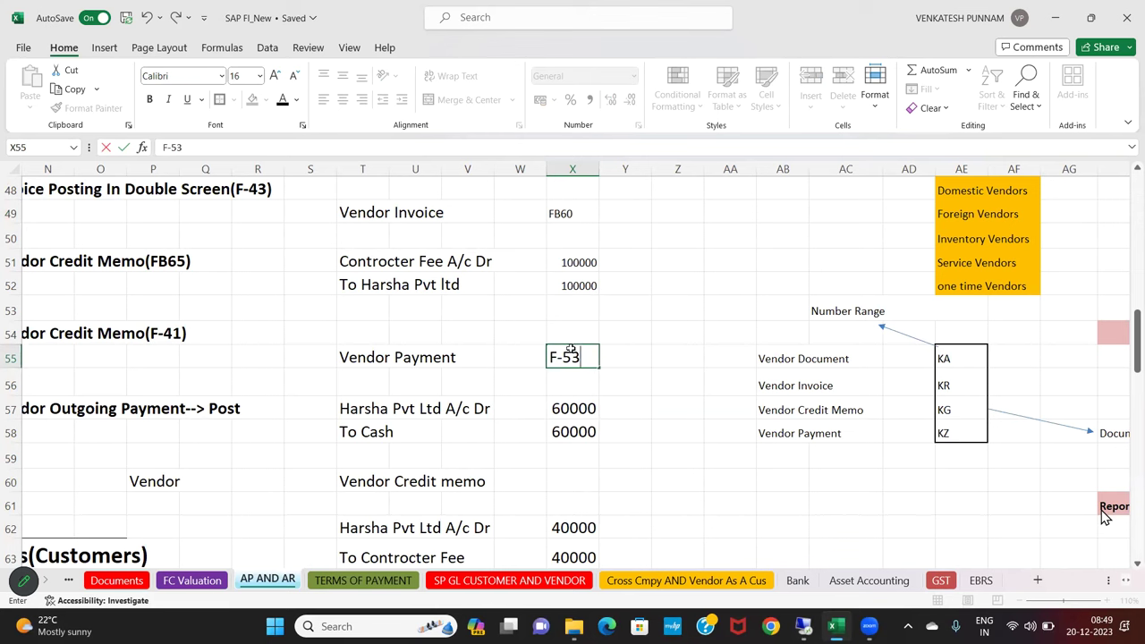
key(Return)
click(570, 473)
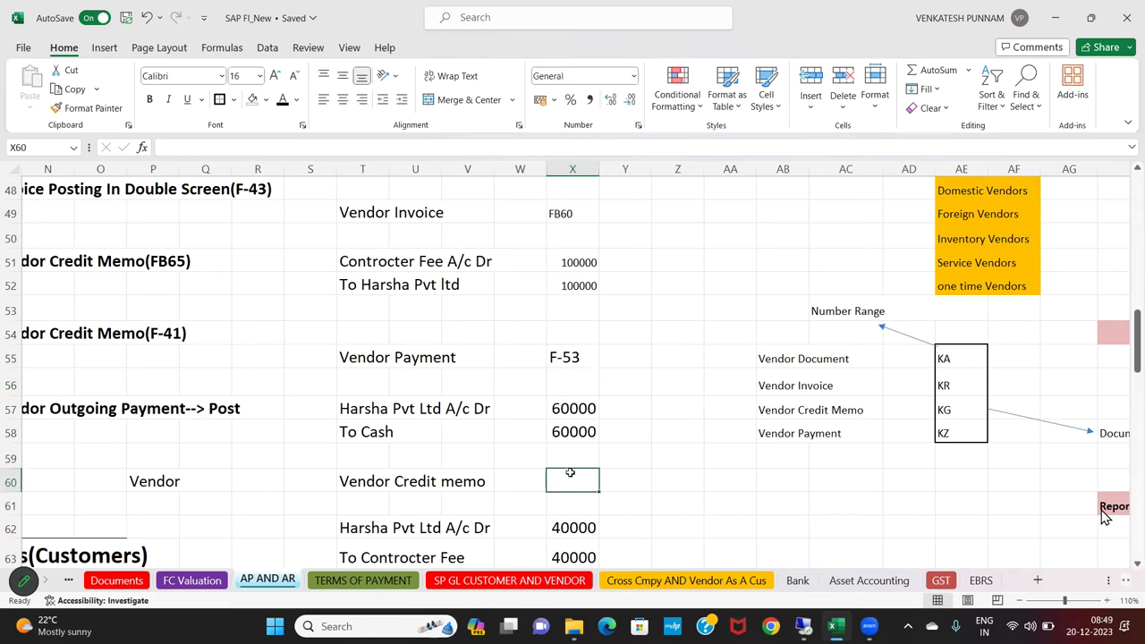
text(FB65)
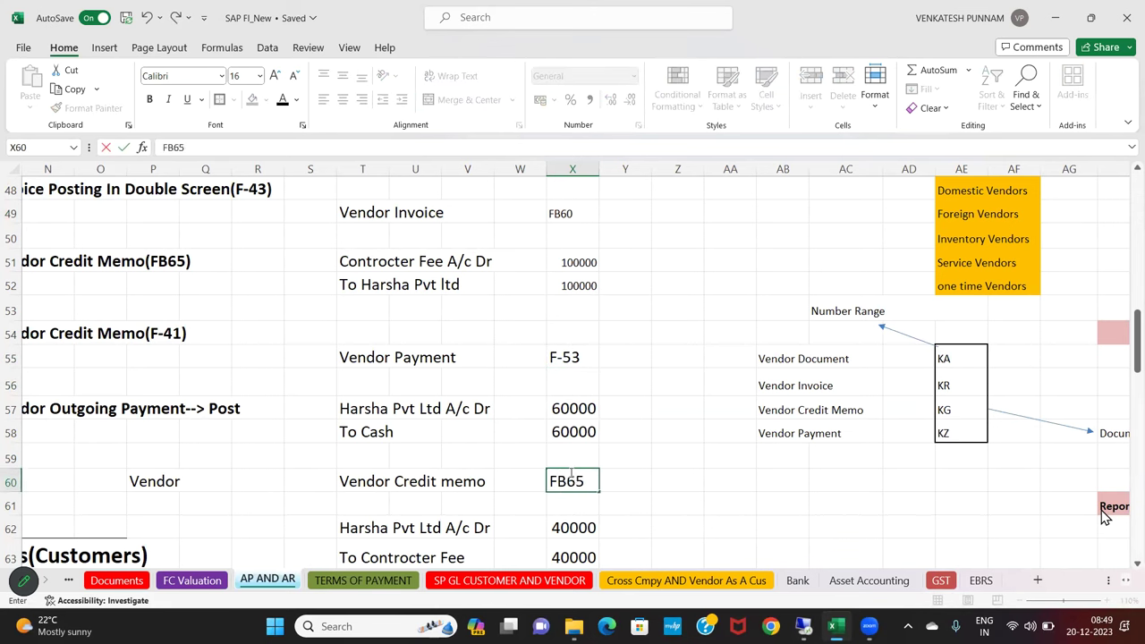
key(Return)
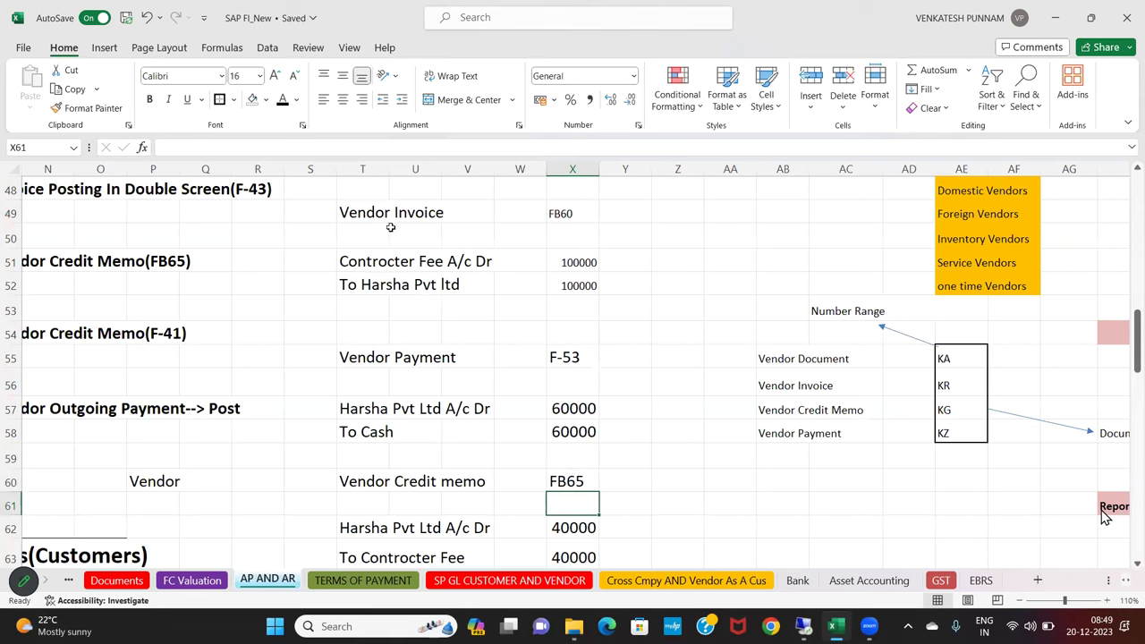
click(358, 215)
click(367, 260)
Copy the T51 label's formatting down the codes and amounts column X49:X64
click(87, 107)
mouse_move(559, 213)
mouse_down()
mouse_move(573, 535)
mouse_move(571, 452)
mouse_up()
scroll(571, 439, up, 4)
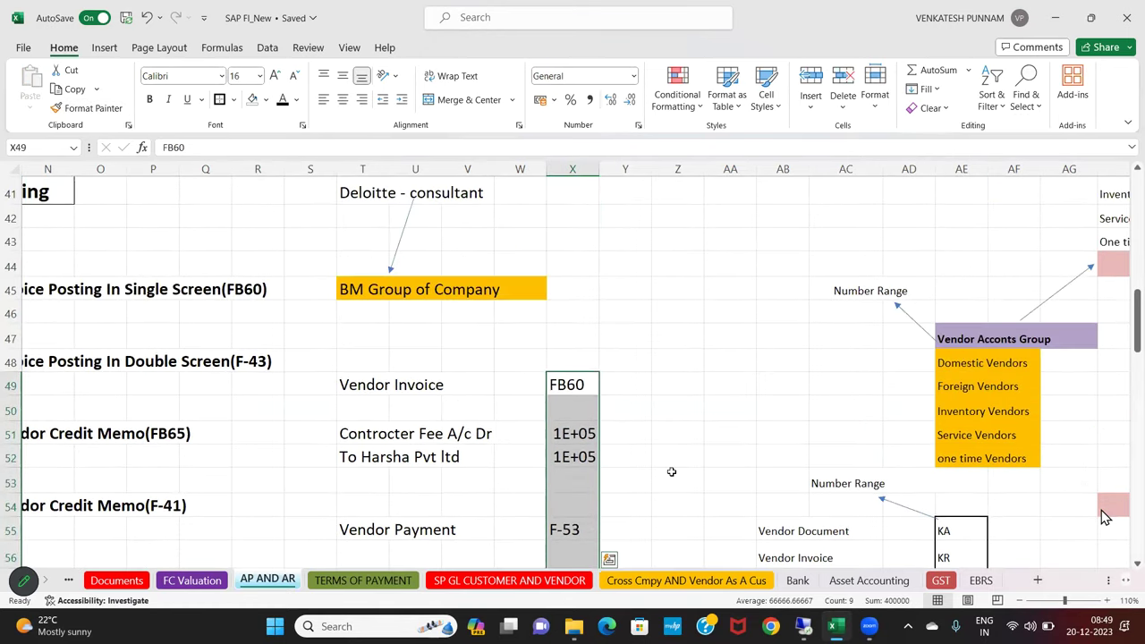
Re-enter 100000 in X51 and X52 so both amounts show in full, not 1E+05
click(571, 433)
double_click(558, 433)
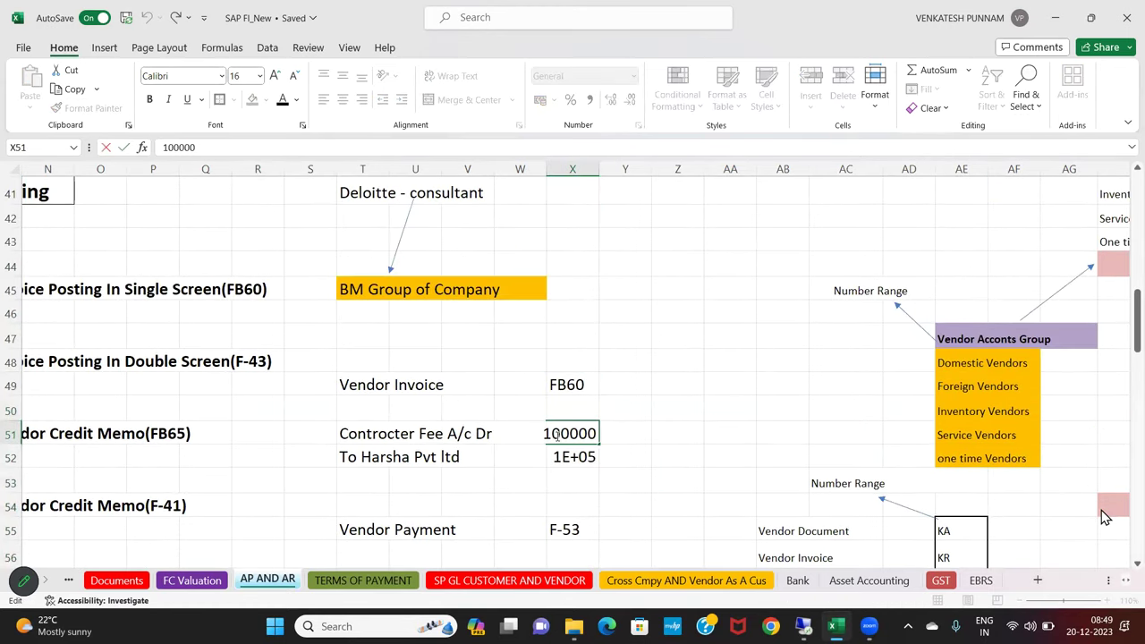
key(Return)
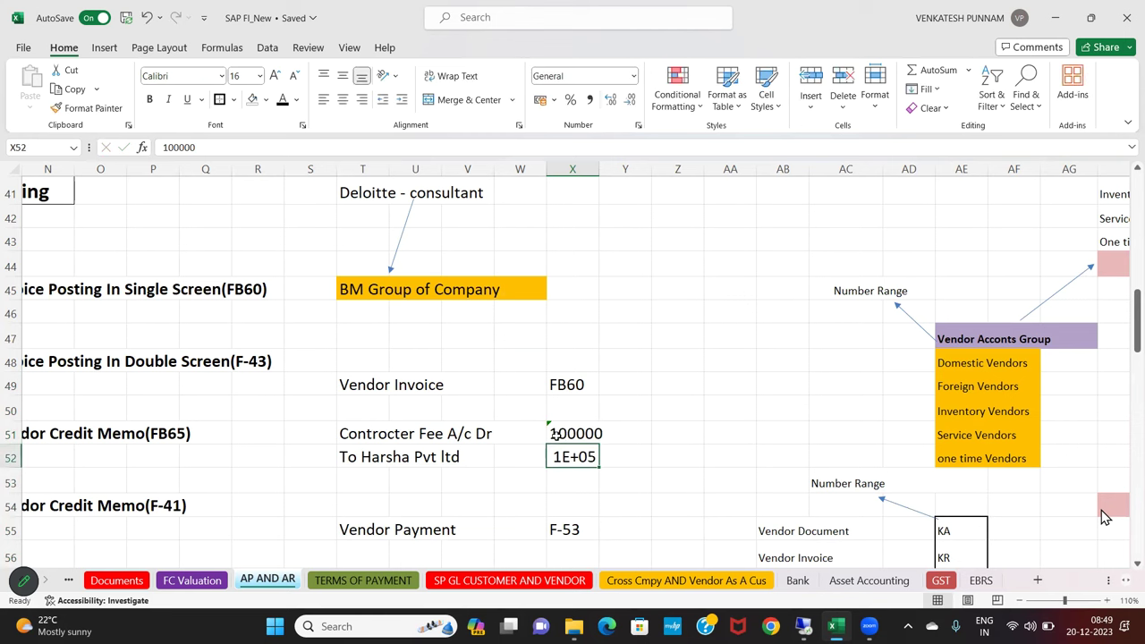
click(555, 433)
click(87, 108)
click(557, 456)
double_click(554, 454)
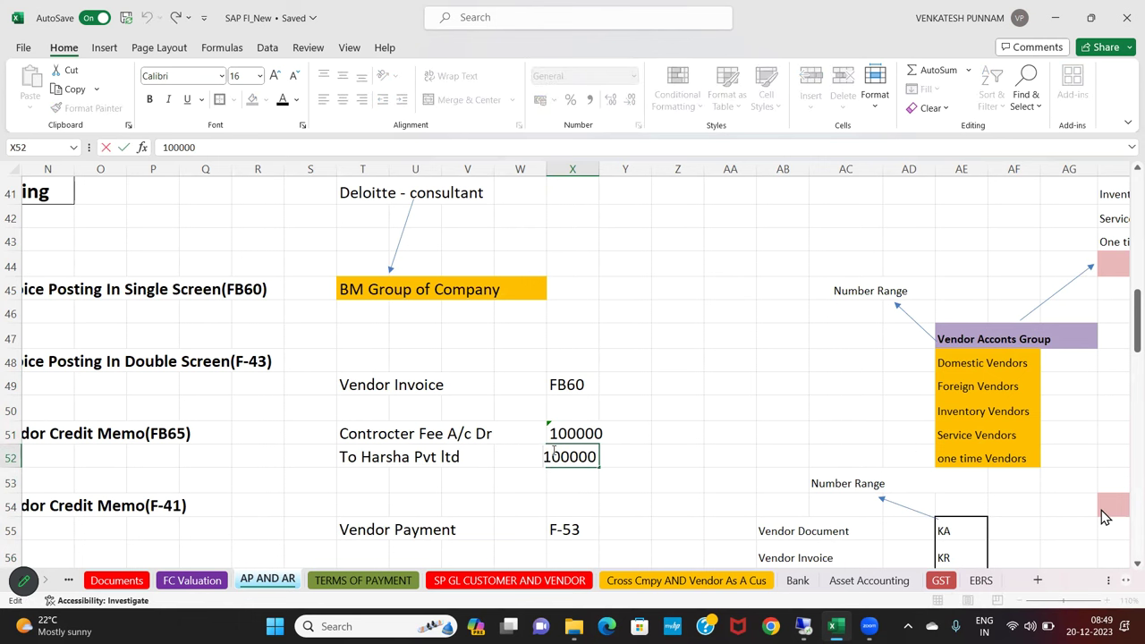
key(Return)
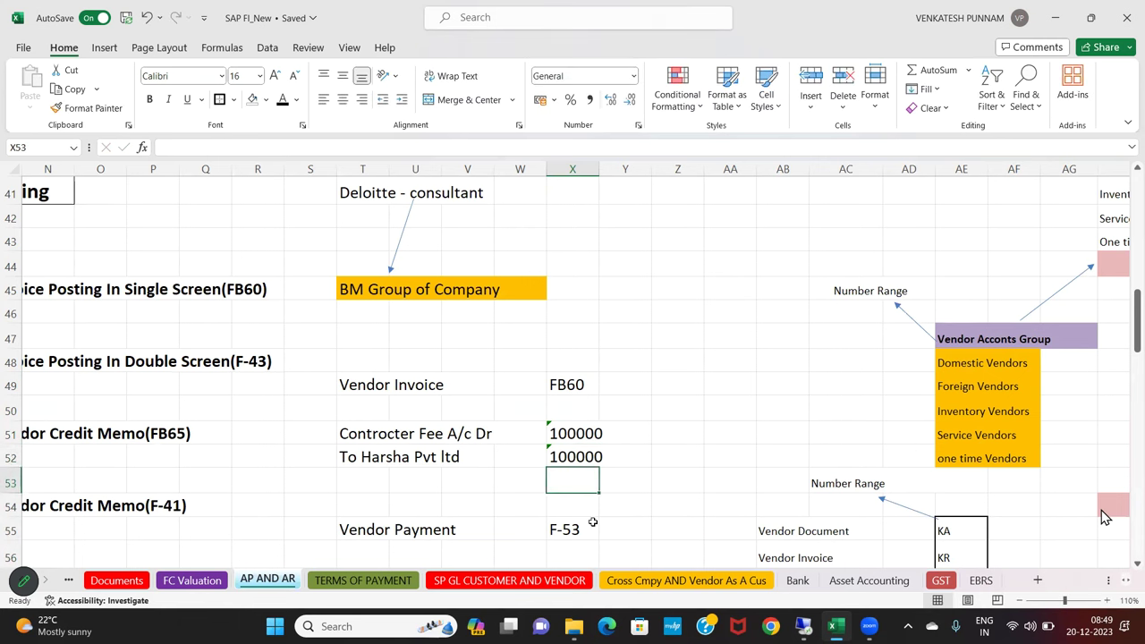
scroll(1105, 517, down, 2)
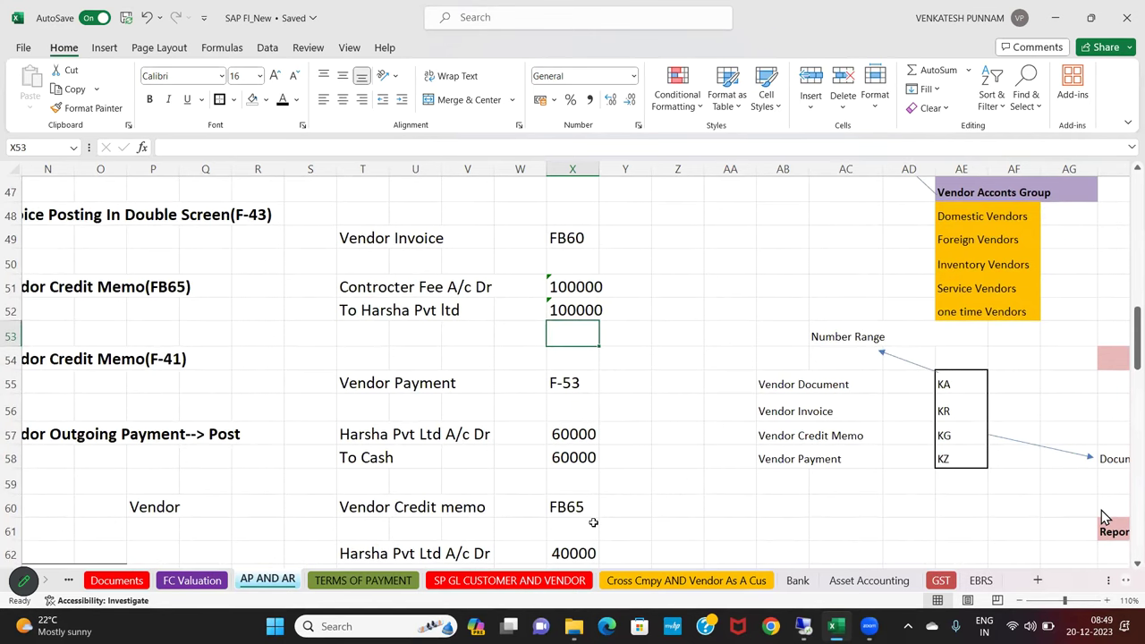
scroll(1105, 518, down, 1)
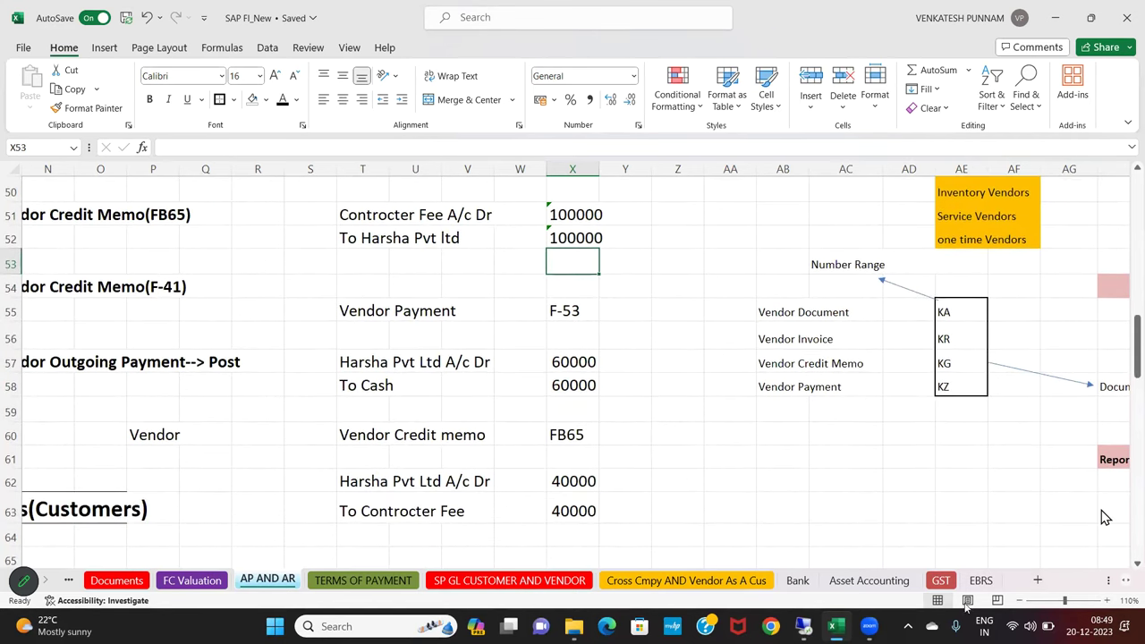
Zoom out, give T49:X63 an outside border, and widen column X
click(1021, 601)
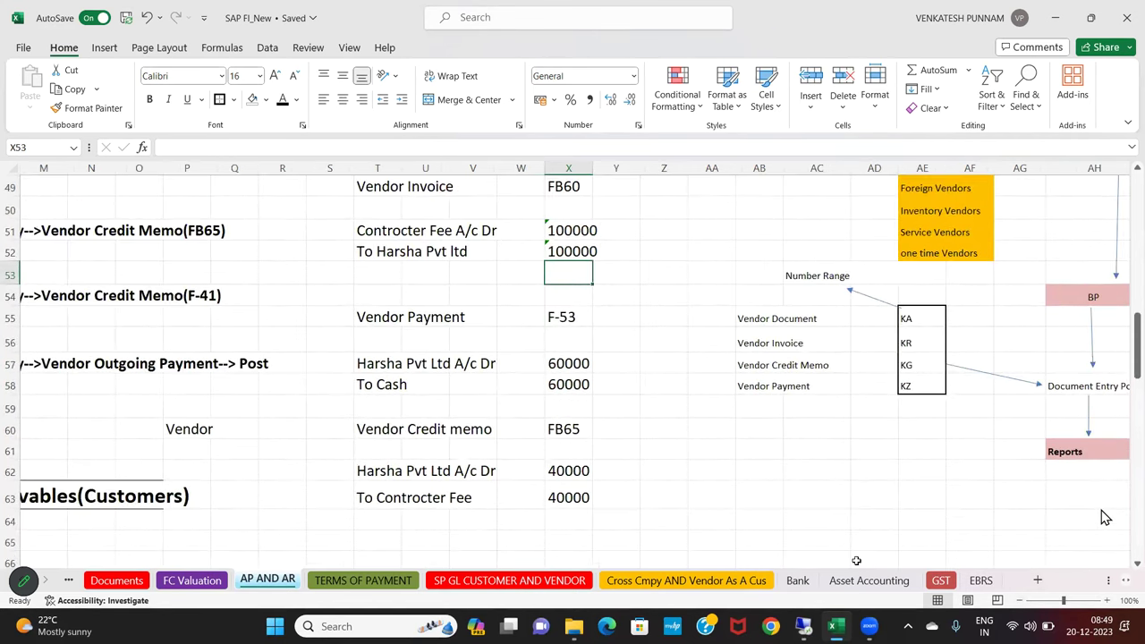
drag(385, 186, 573, 497)
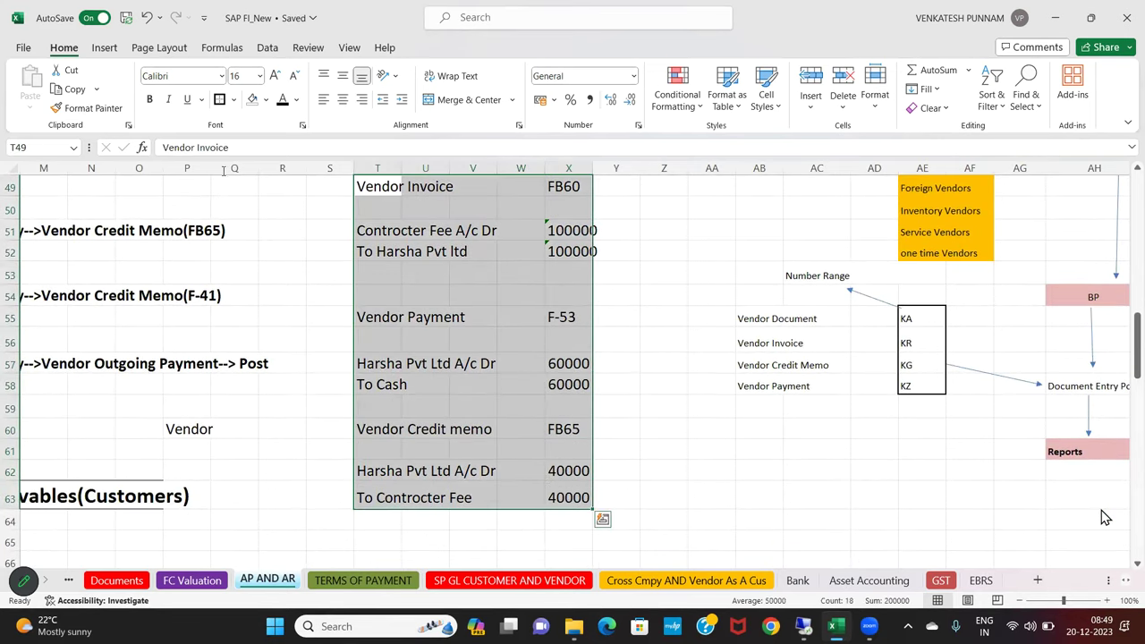
drag(590, 168, 614, 167)
click(637, 340)
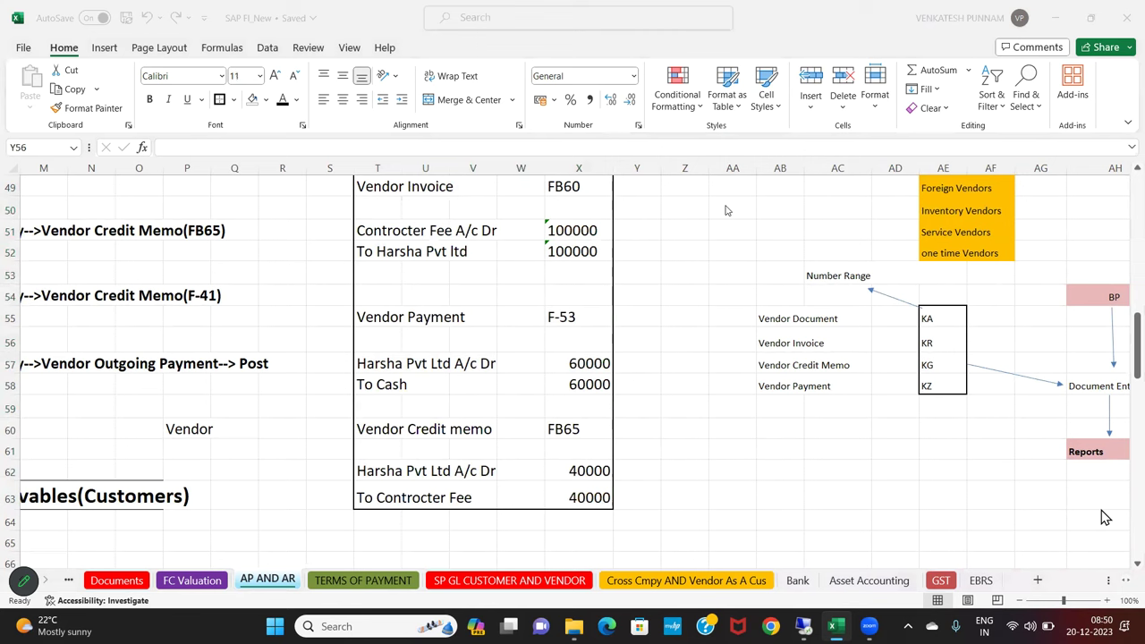
Fill the FB60, F-53 and FB65 code cells with pink
click(577, 189)
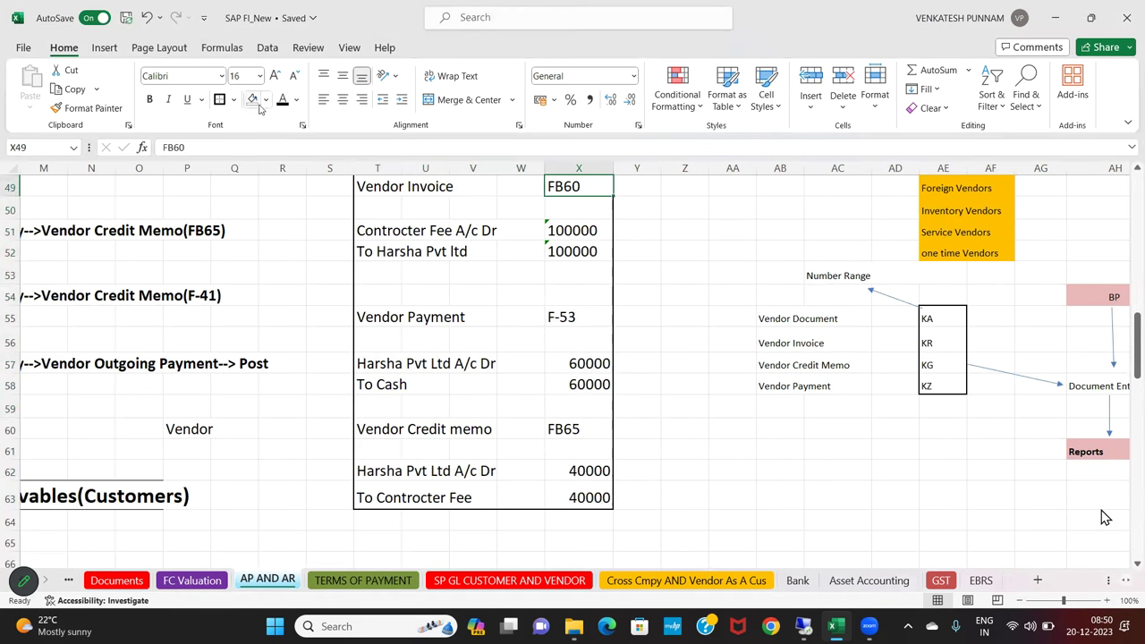
click(266, 100)
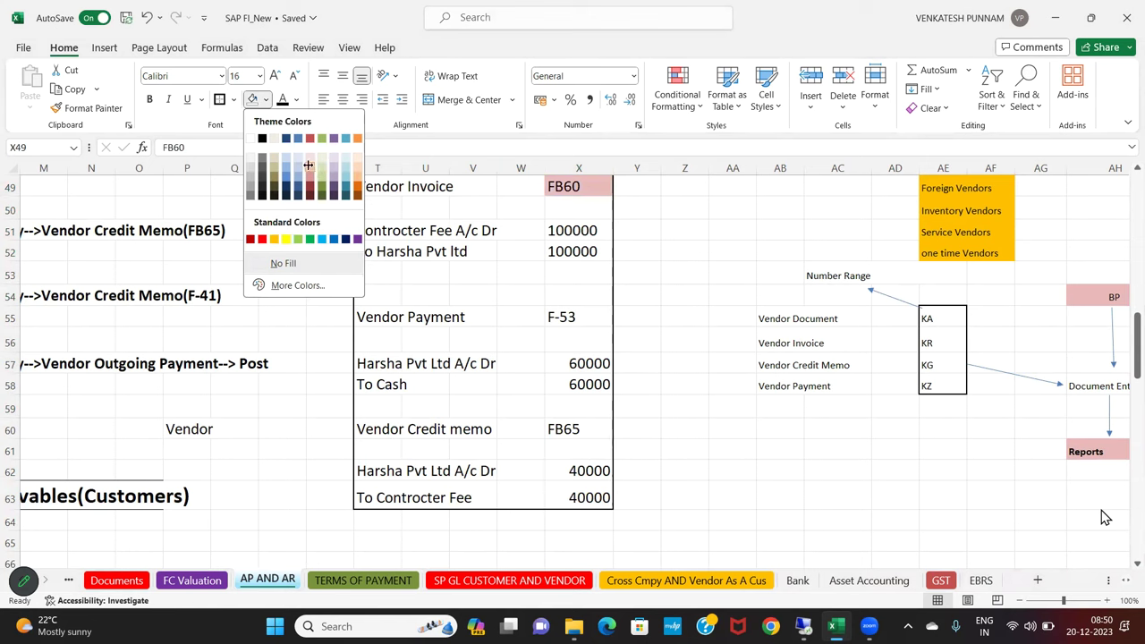
click(310, 170)
click(580, 318)
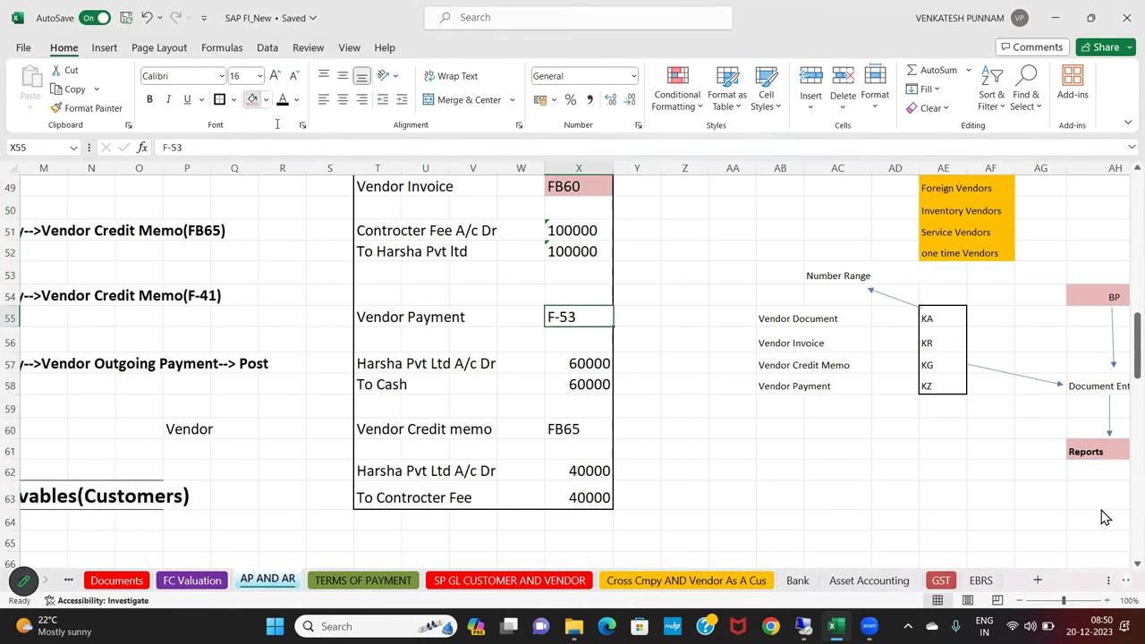
click(253, 100)
click(566, 429)
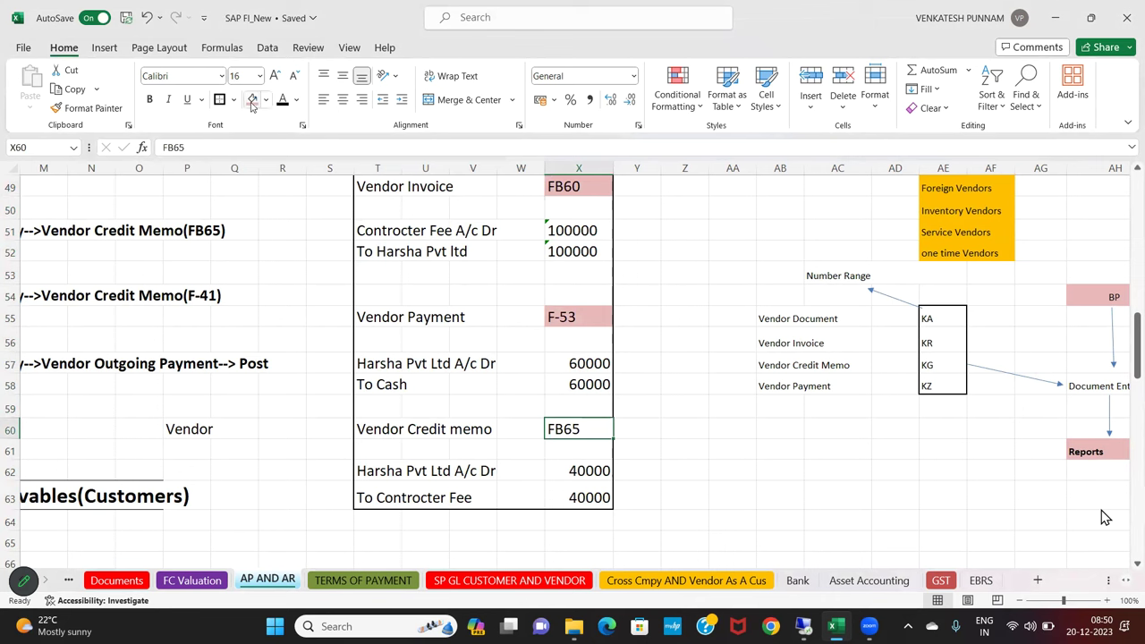
click(252, 99)
drag(367, 188, 578, 211)
drag(578, 346, 605, 498)
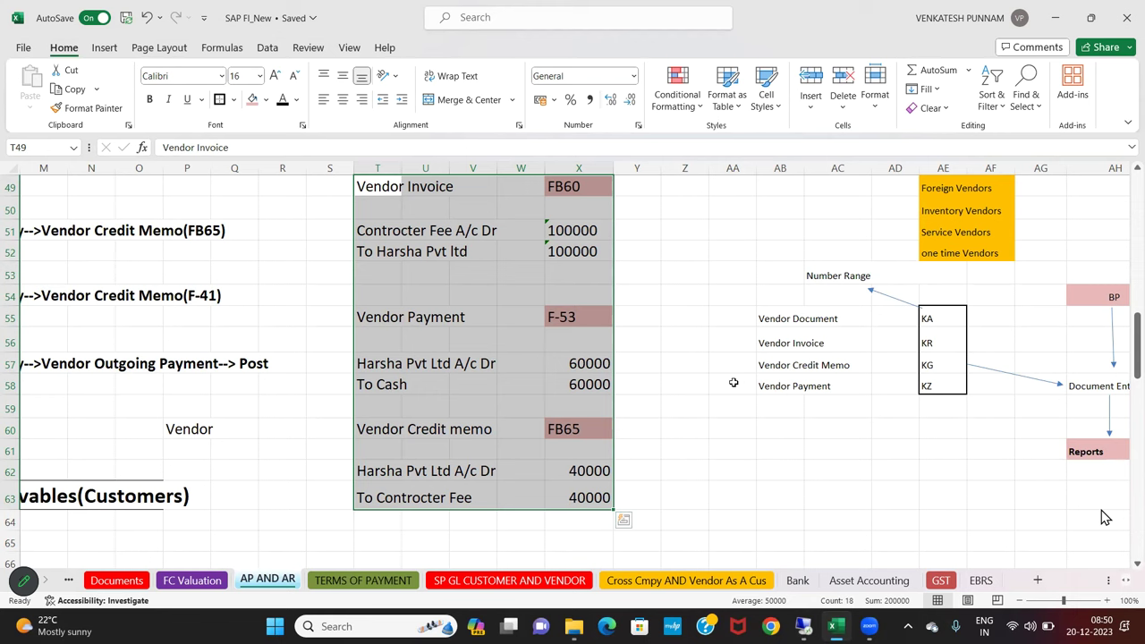
click(699, 461)
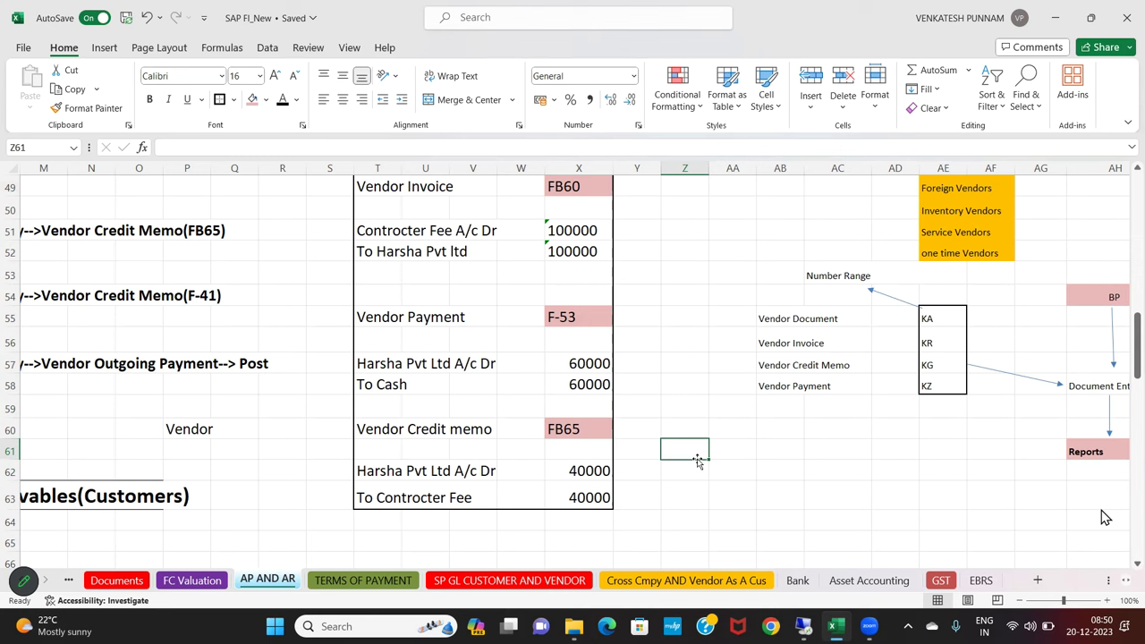
Enter Configration as the first stage in cell AR52
scroll(698, 460, up, 2)
scroll(698, 461, down, 2)
key(Right)
key(Right)
key(Right)
key(Right)
key(Right)
key(Right)
key(Right)
key(Right)
key(Right)
key(Right)
key(Right)
key(Right)
key(Right)
key(Right)
key(Right)
key(Right)
key(Right)
key(Right)
key(Right)
key(Right)
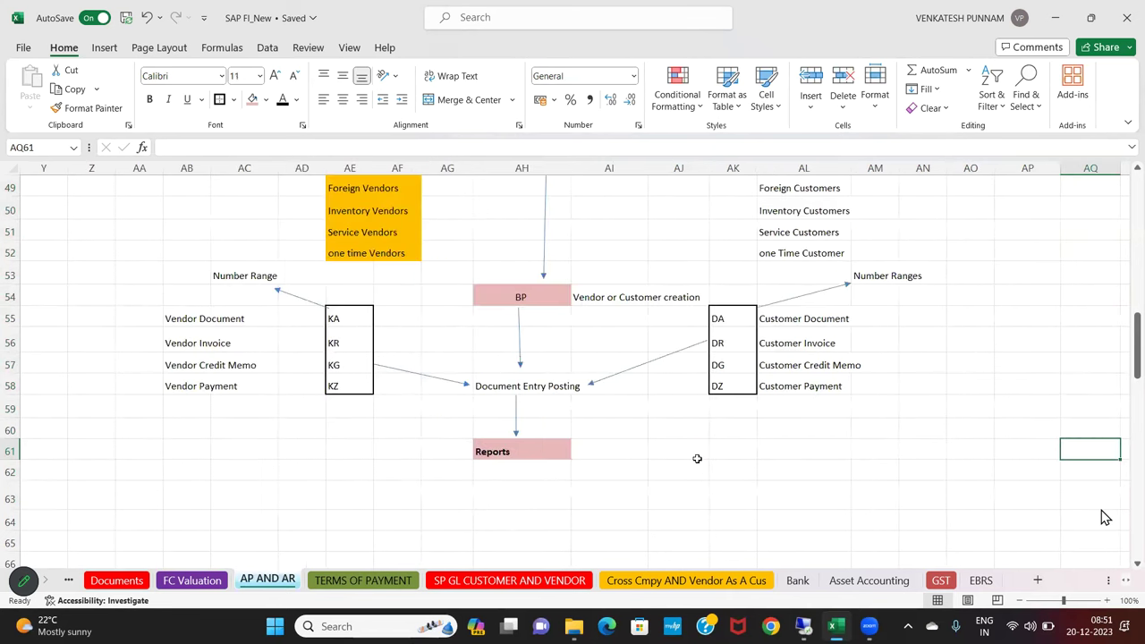
key(Right)
click(610, 251)
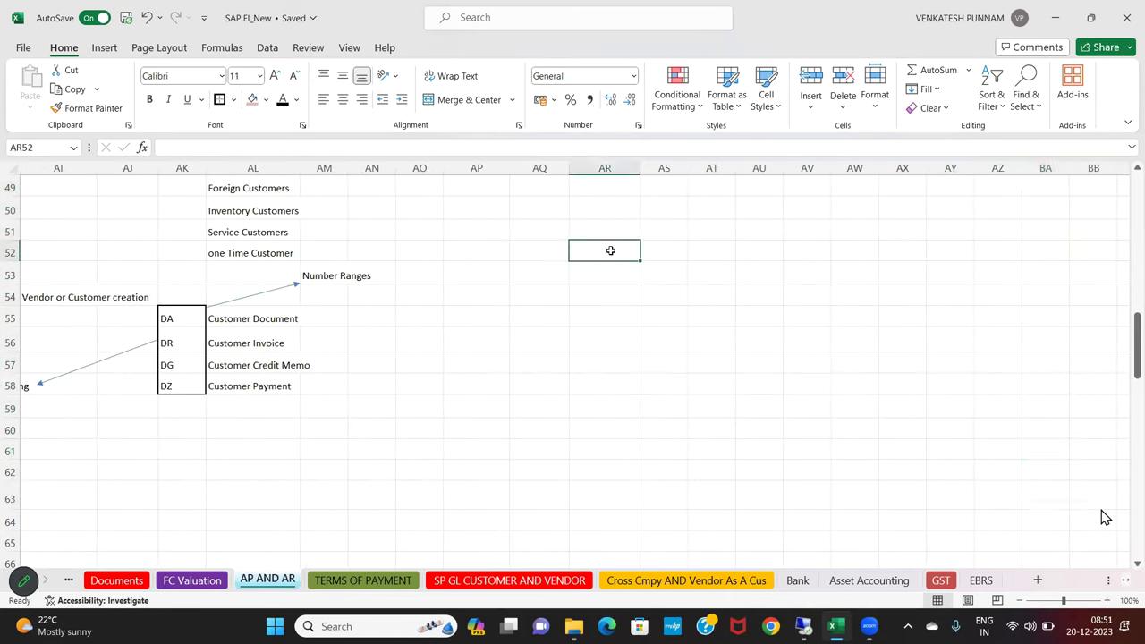
text(cDN)
key(BackSpace)
key(BackSpace)
key(BackSpace)
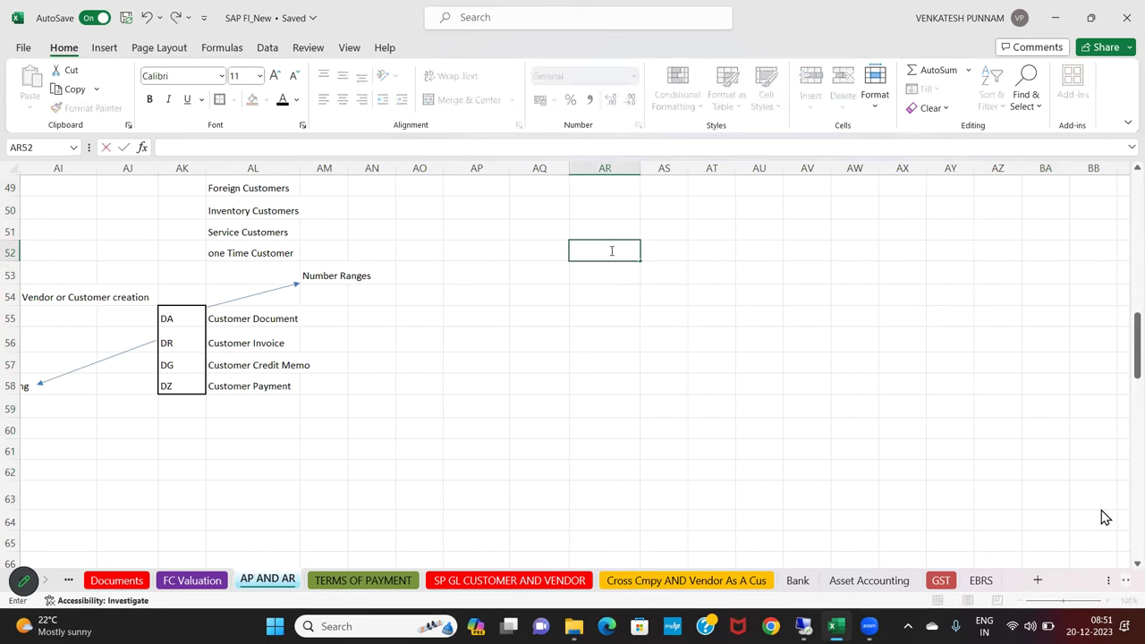
text(Configration)
key(Return)
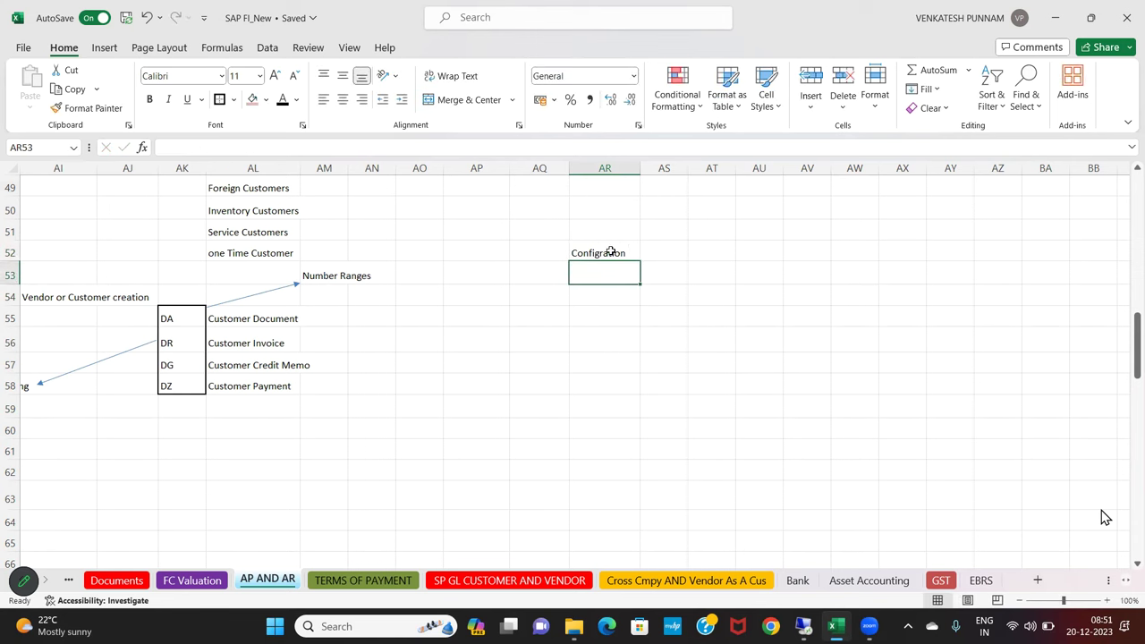
Add Master Data, Post Document Enry and Reports below it in column AR
key(Down)
key(Down)
text(ma)
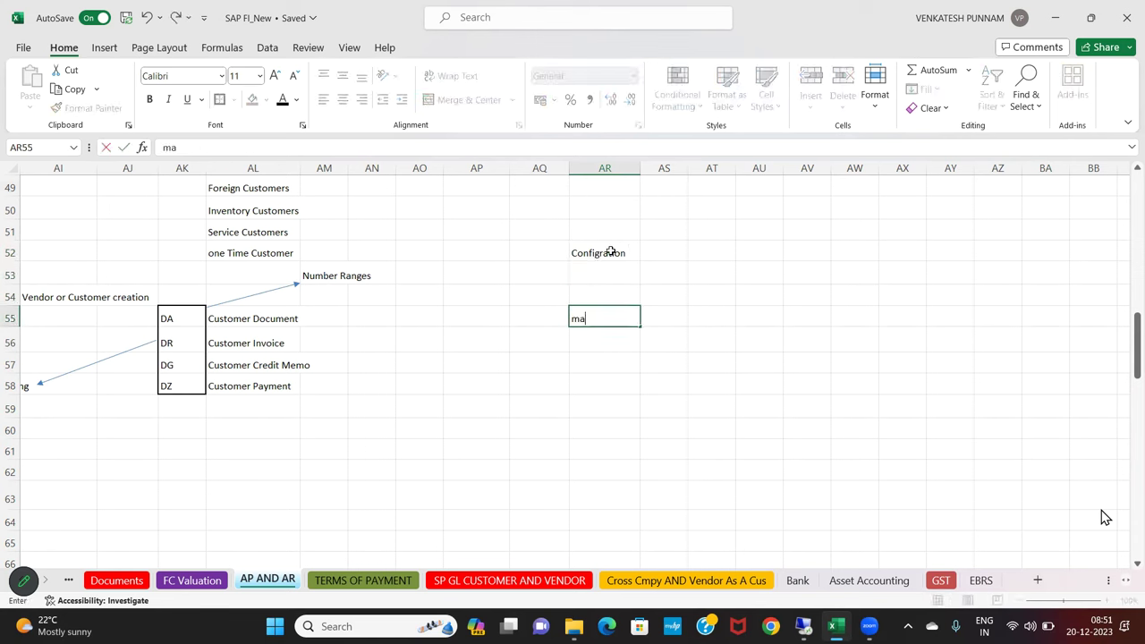
text(Master Data)
key(Return)
key(Down)
key(Down)
text(Post Document Enr)
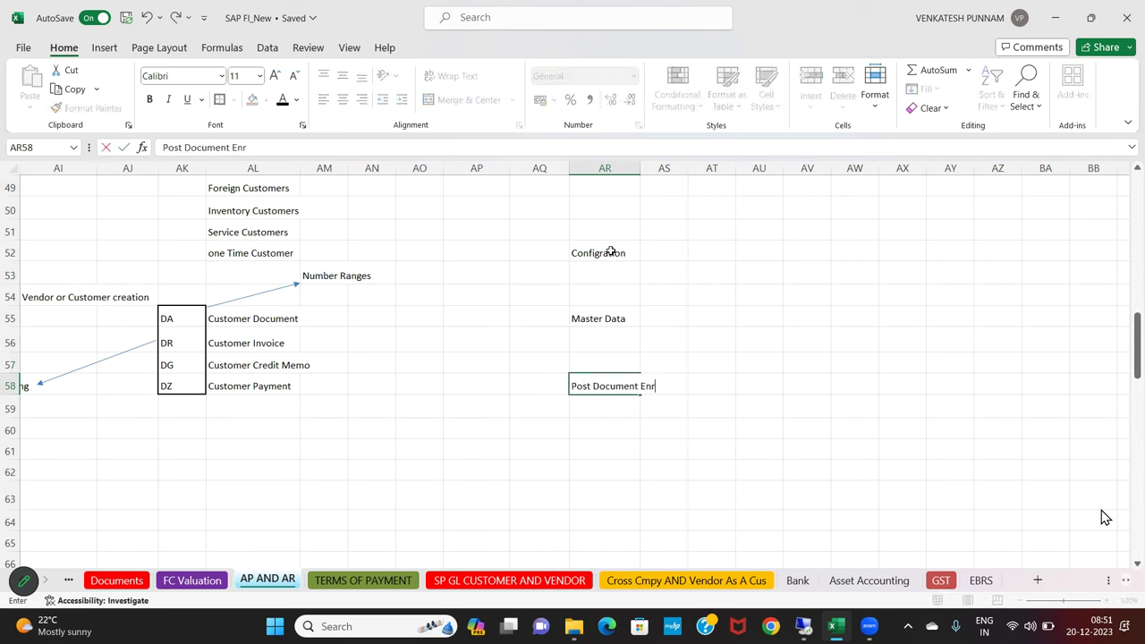
key(Return)
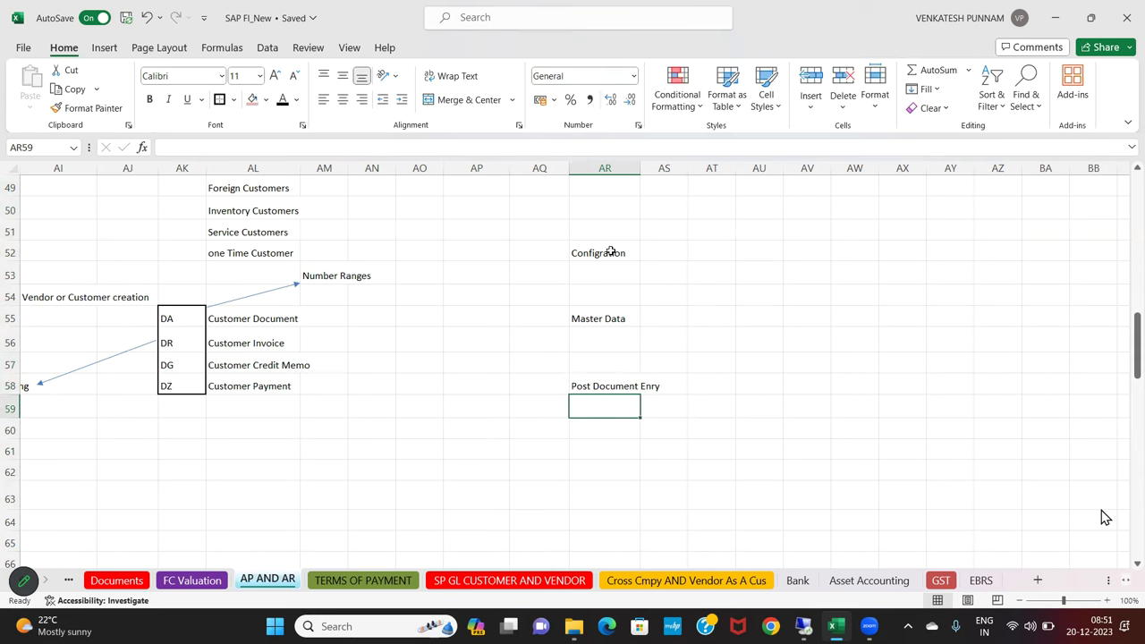
key(Down)
key(Down)
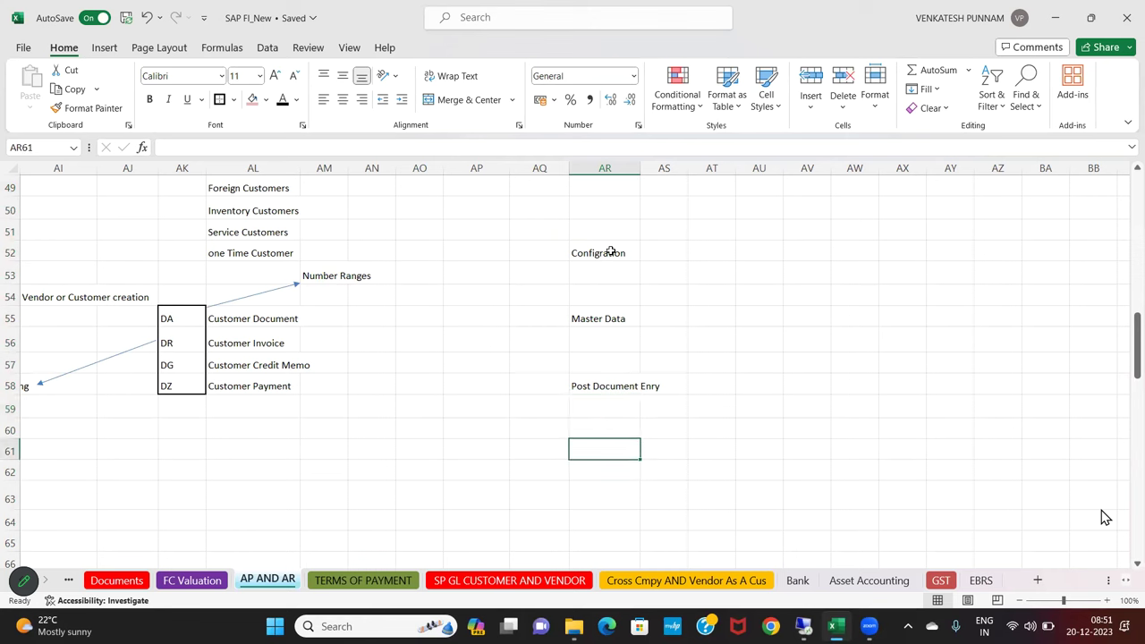
text(Reports)
key(Return)
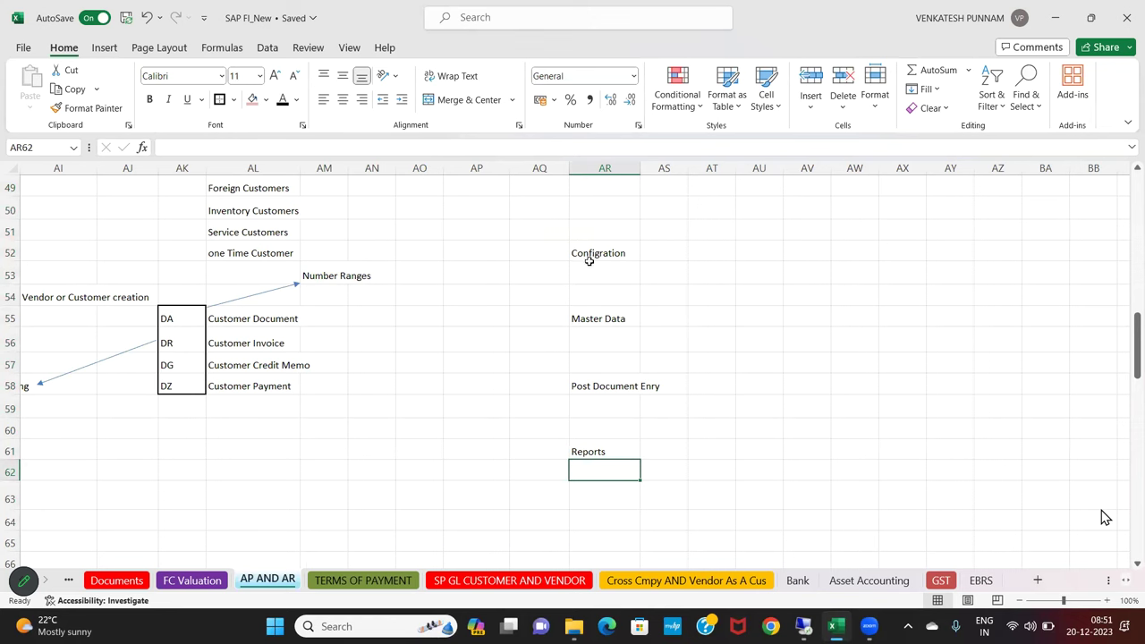
drag(589, 260, 580, 448)
Enlarge the four column AR stage labels to font size 22
click(275, 76)
click(275, 76)
click(274, 75)
click(274, 75)
click(275, 75)
click(275, 75)
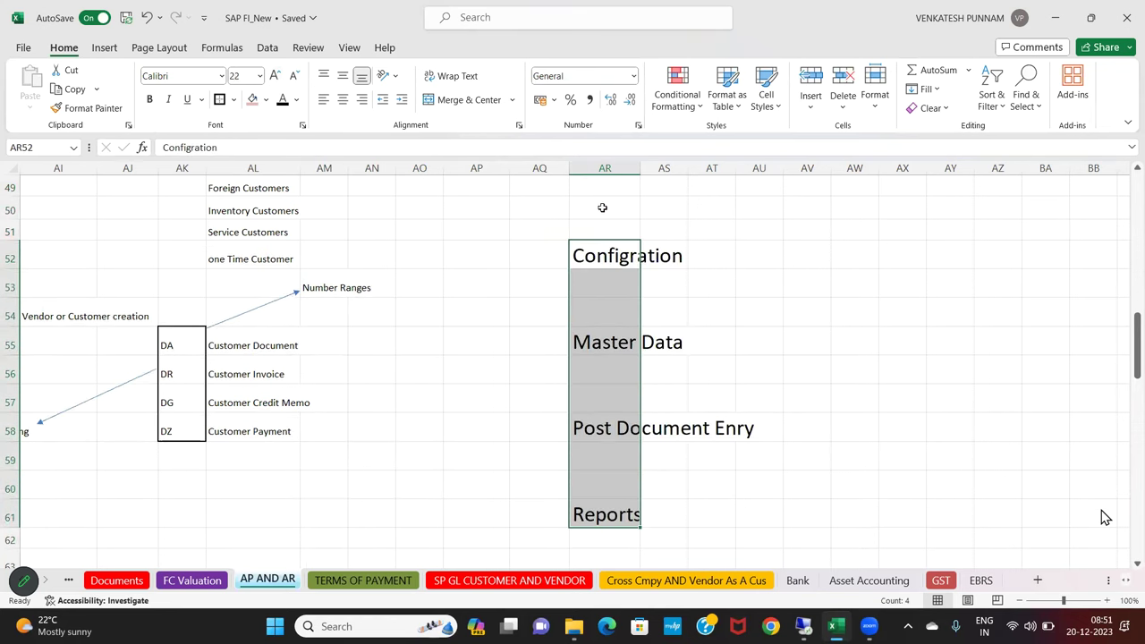
click(603, 207)
Draw downward arrows from Configration to Master Data and from Post Document Enry to Reports
click(104, 48)
click(233, 70)
click(241, 113)
drag(606, 267, 606, 406)
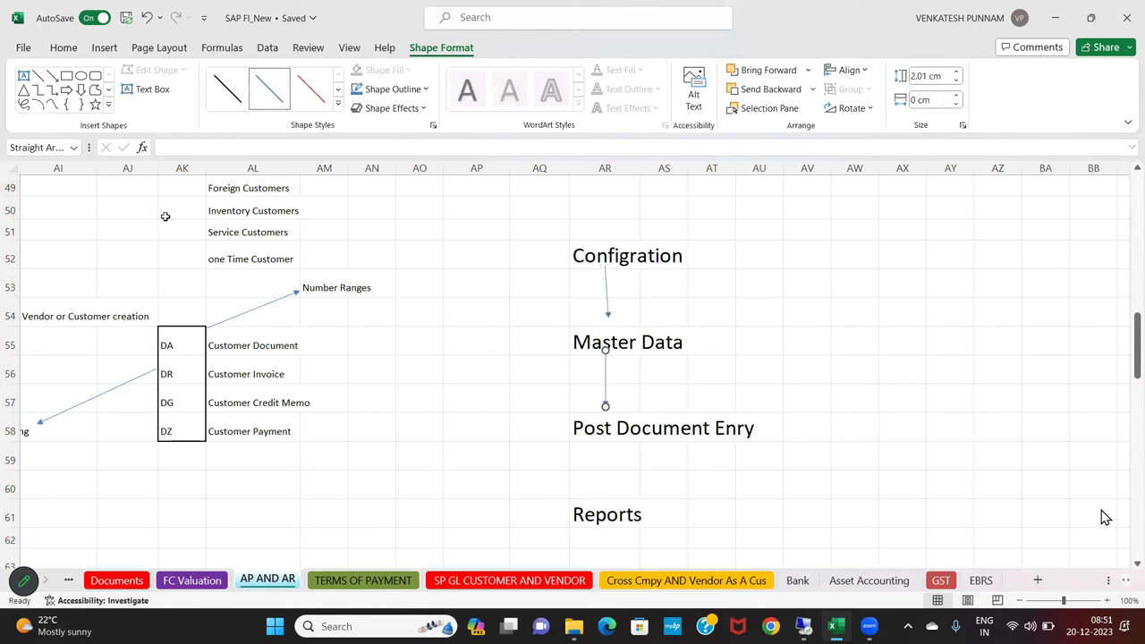
click(53, 76)
drag(614, 441, 614, 492)
Frame the Master Data and Post Document Enry block with an outside border
drag(511, 234, 777, 503)
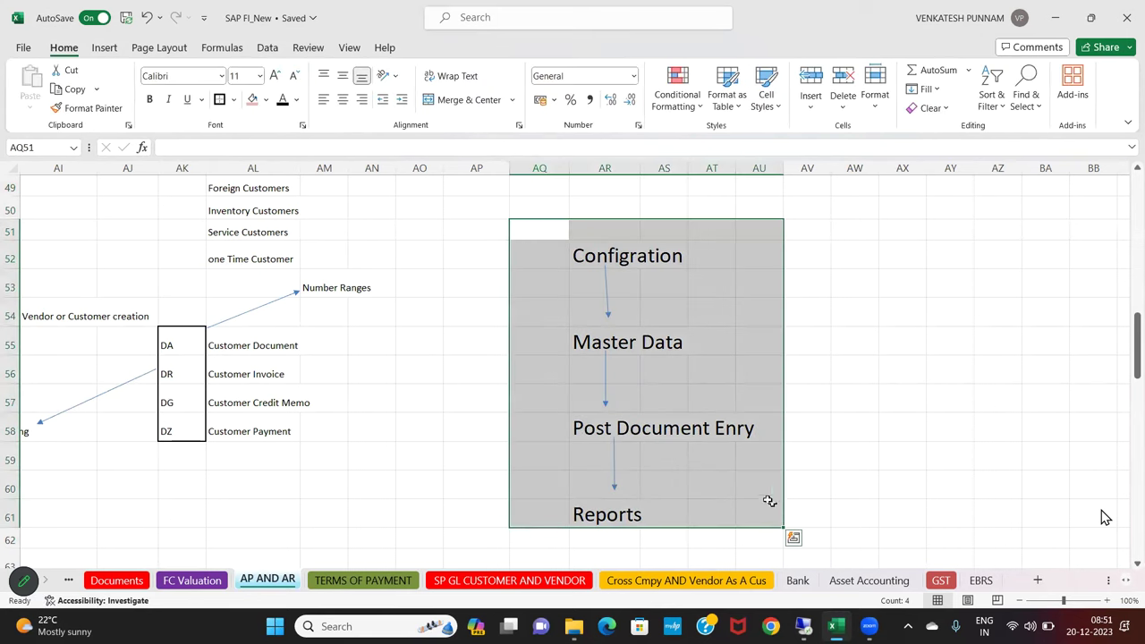
drag(545, 249, 794, 252)
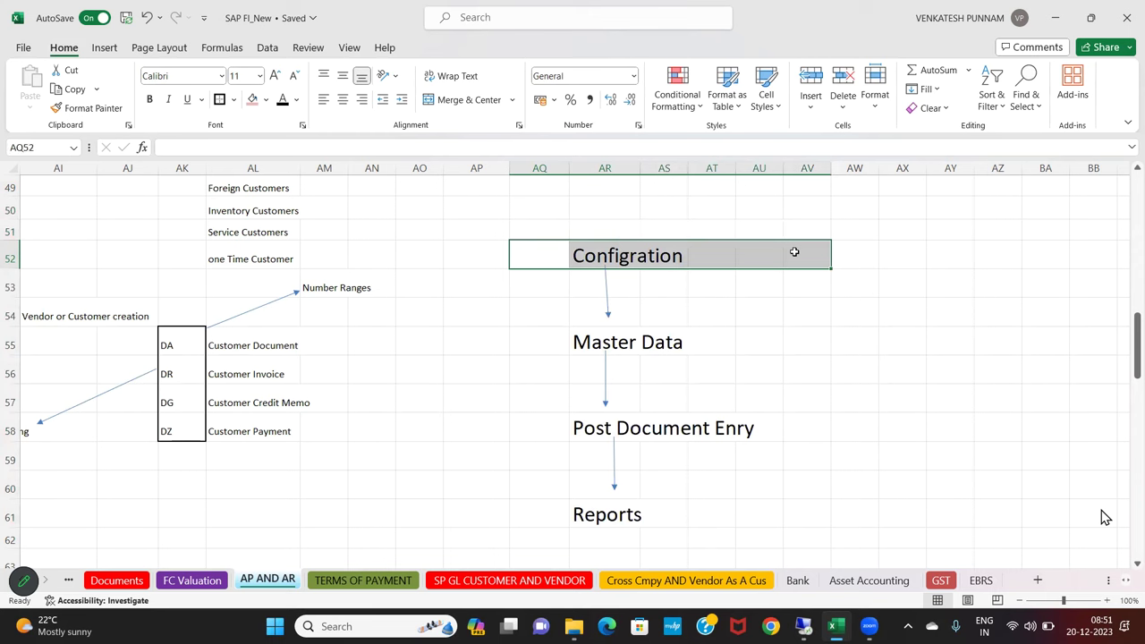
click(531, 343)
drag(585, 343, 846, 429)
click(219, 99)
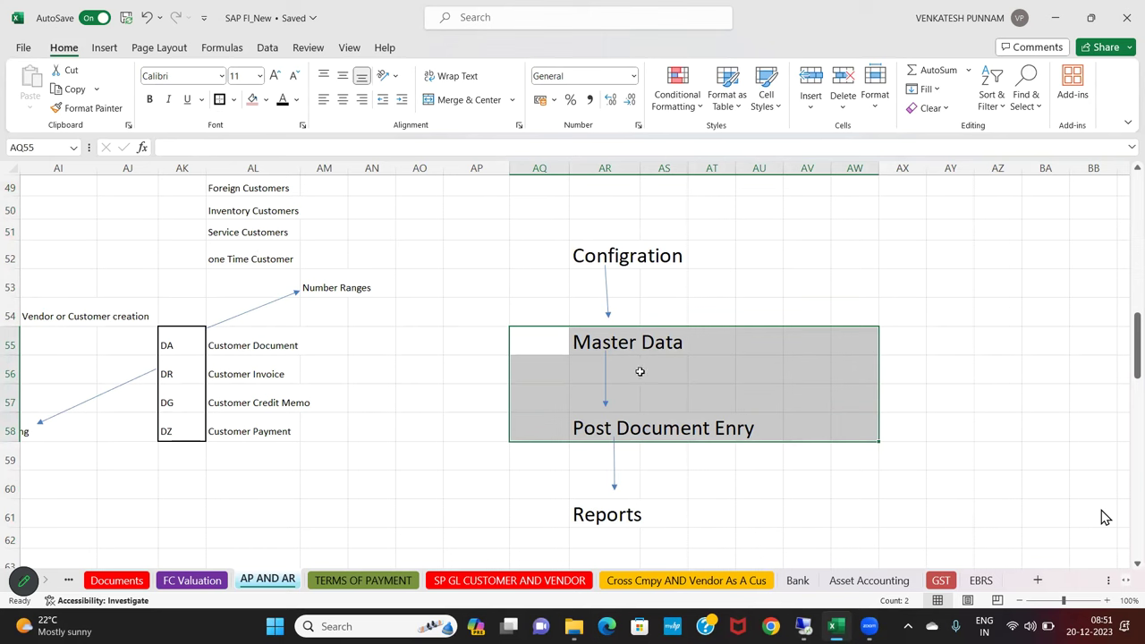
drag(623, 374, 664, 373)
click(646, 343)
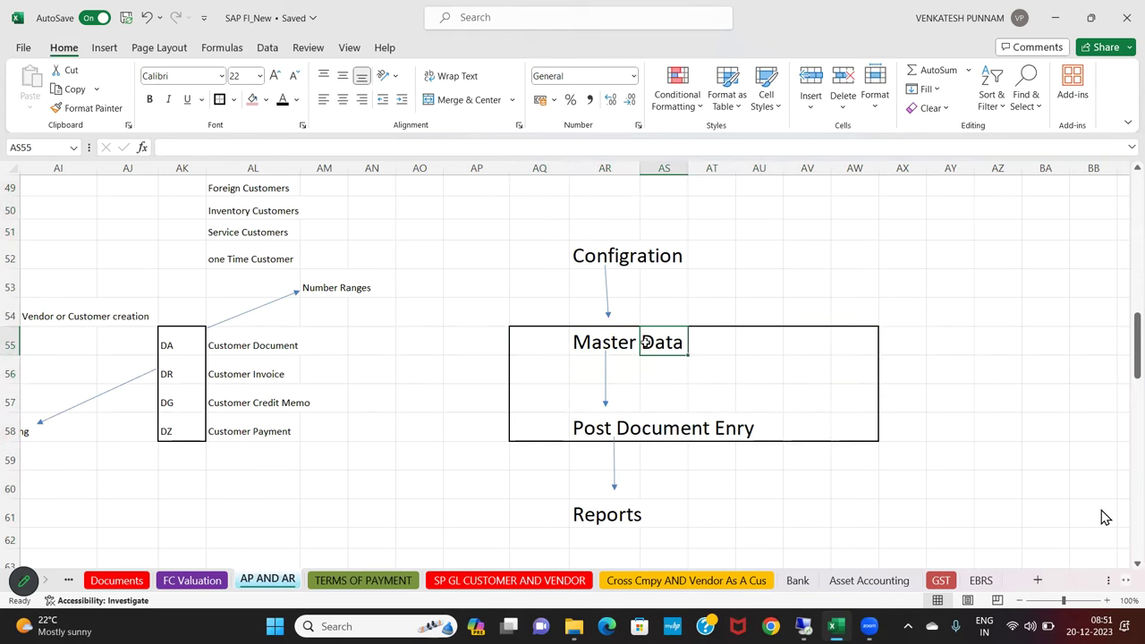
click(578, 428)
Pick the arrow line shape from Insert > Shapes for another arrow
click(106, 51)
click(233, 72)
click(238, 109)
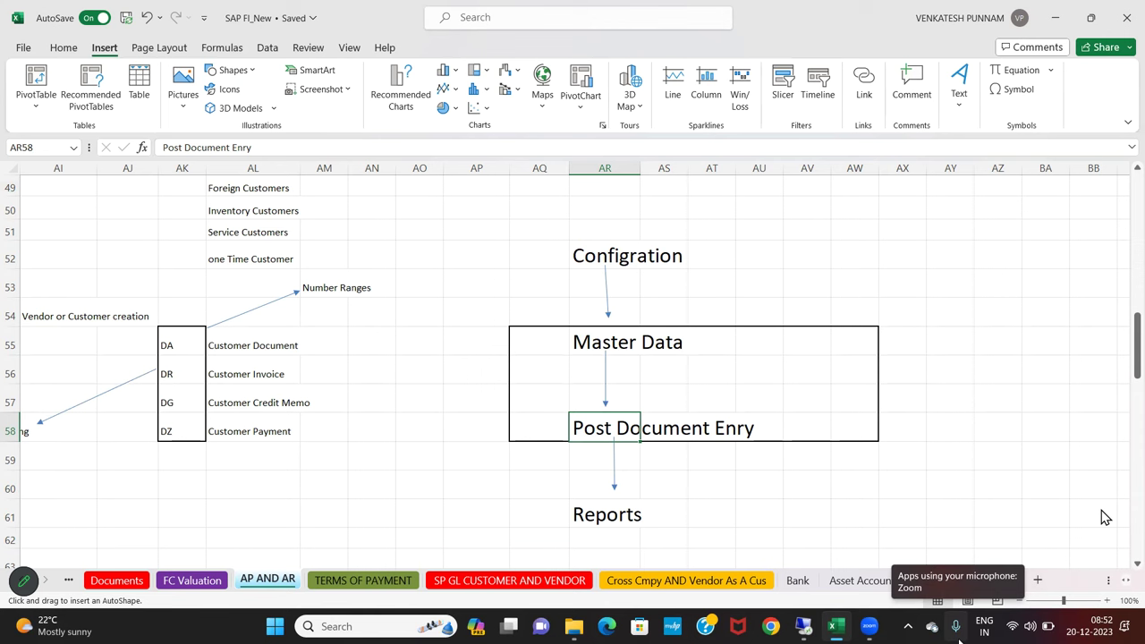
Remove the stray arrow and move back toward column P by the vendor entries
drag(344, 417, 414, 487)
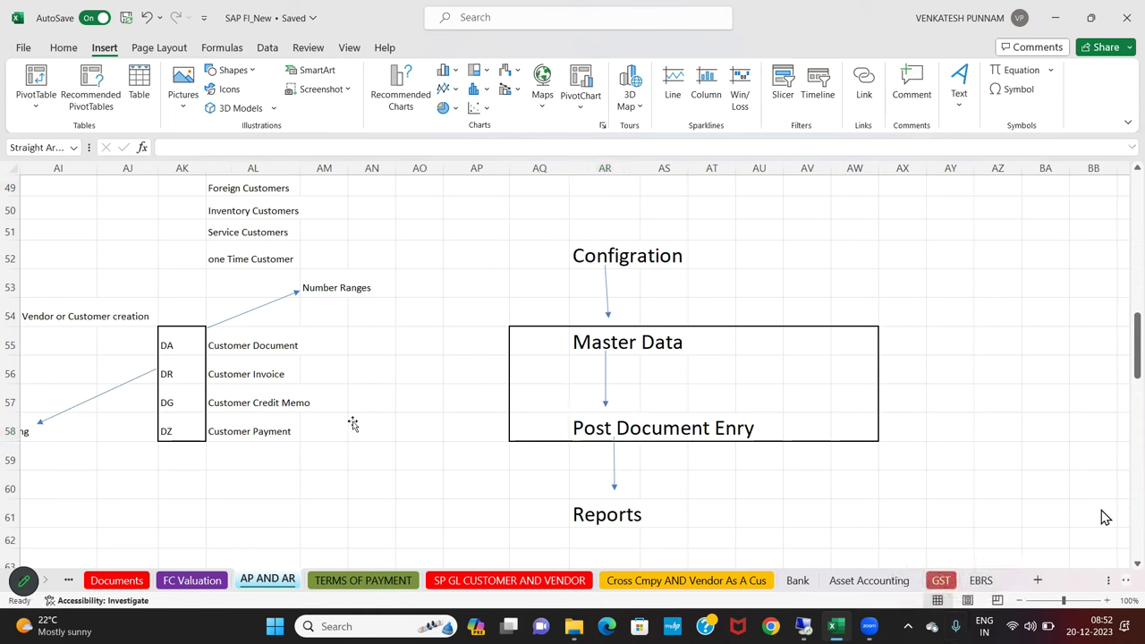
key(Delete)
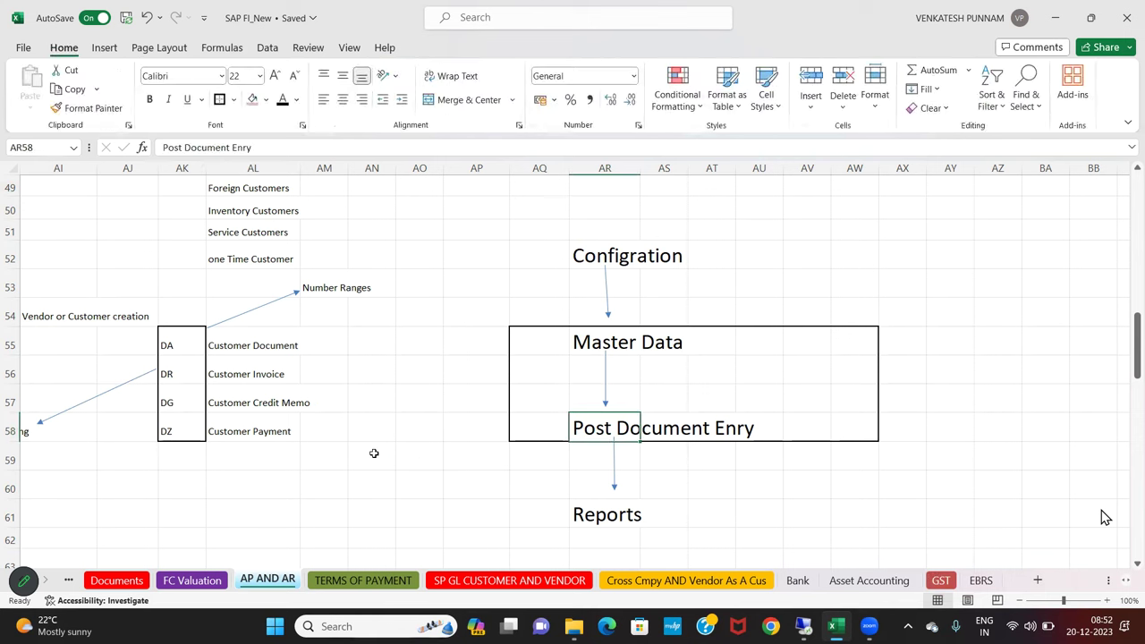
click(374, 453)
key(Left)
key(Left)
key(Left)
key(Left)
key(Left)
key(Left)
key(Left)
key(Left)
key(Left)
key(Left)
key(Left)
key(Left)
key(Left)
key(Left)
key(Left)
key(Left)
key(Left)
key(Left)
key(Left)
key(Left)
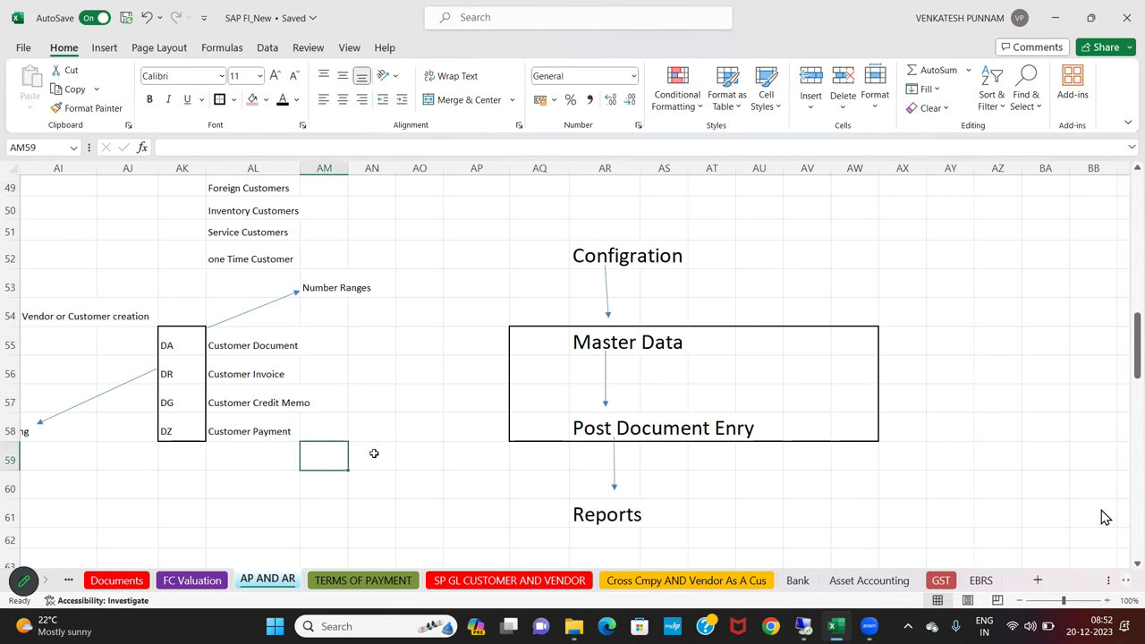
key(Up)
key(Up)
key(Up)
key(Up)
key(Up)
key(Up)
key(Up)
key(Up)
key(Up)
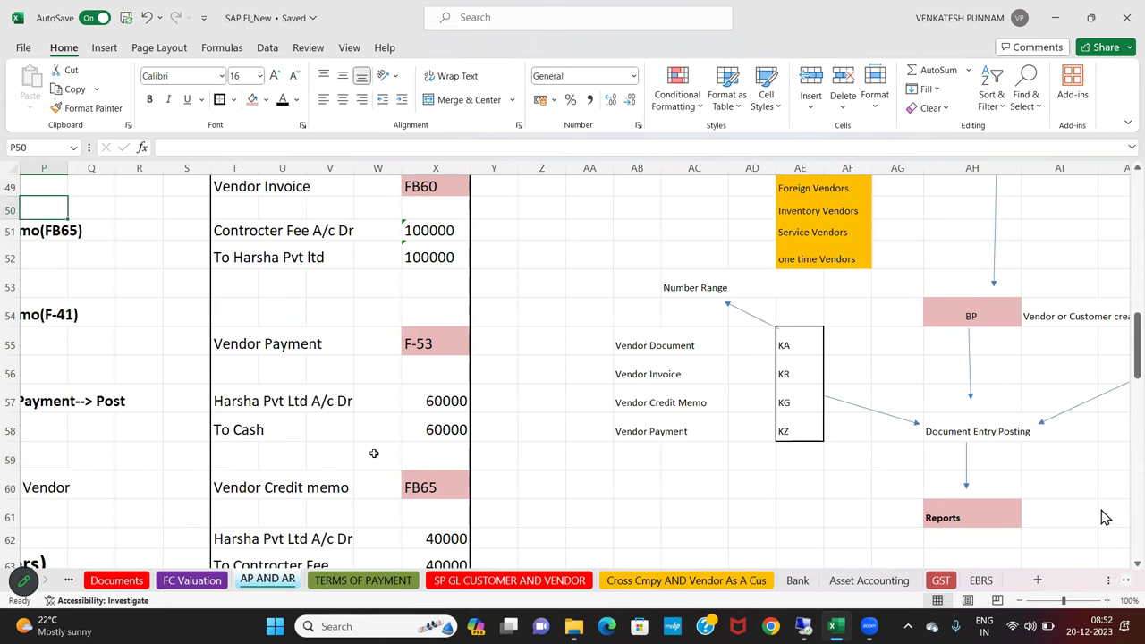
Draw an arrow from the Contracter Fee line to a size-16 GL label in Y50
key(Up)
key(Up)
key(Up)
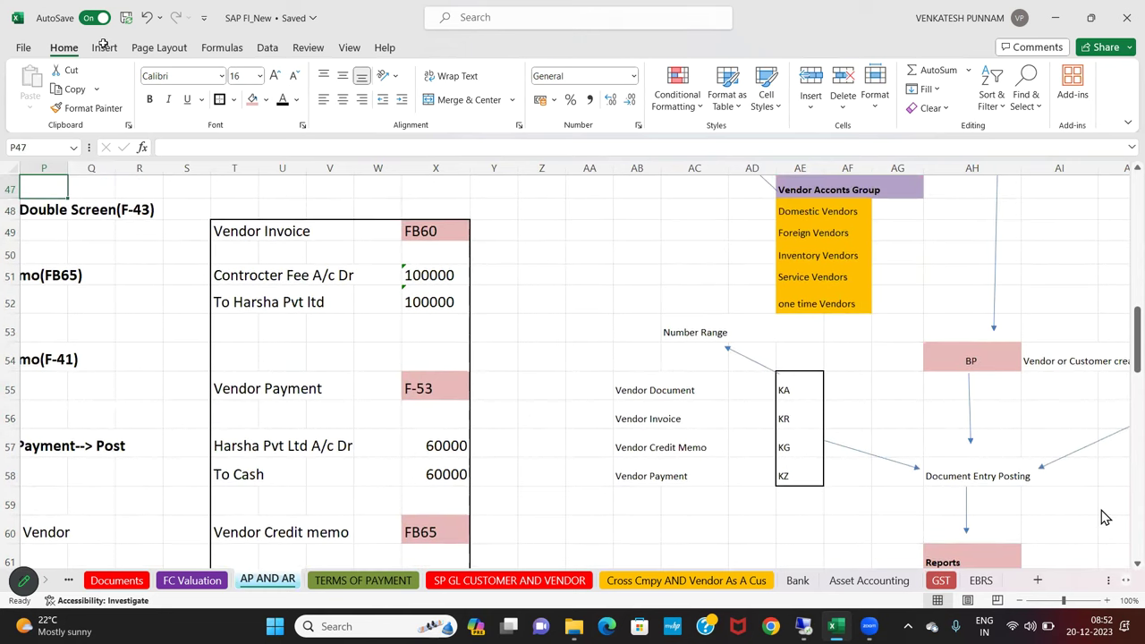
click(104, 47)
click(232, 70)
click(356, 271)
drag(356, 271, 478, 253)
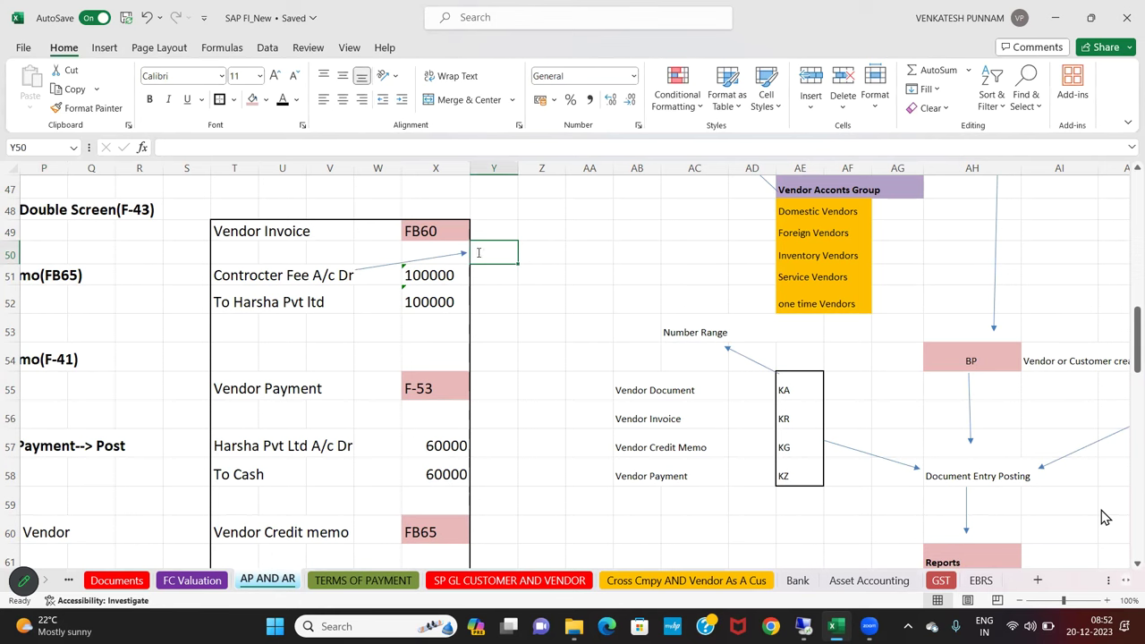
text(GL)
key(BackSpace)
text(G)
key(Escape)
click(274, 75)
click(275, 75)
click(275, 75)
click(225, 195)
Add an arrow from GL to FS00 in Z49, formatted like GL
click(104, 50)
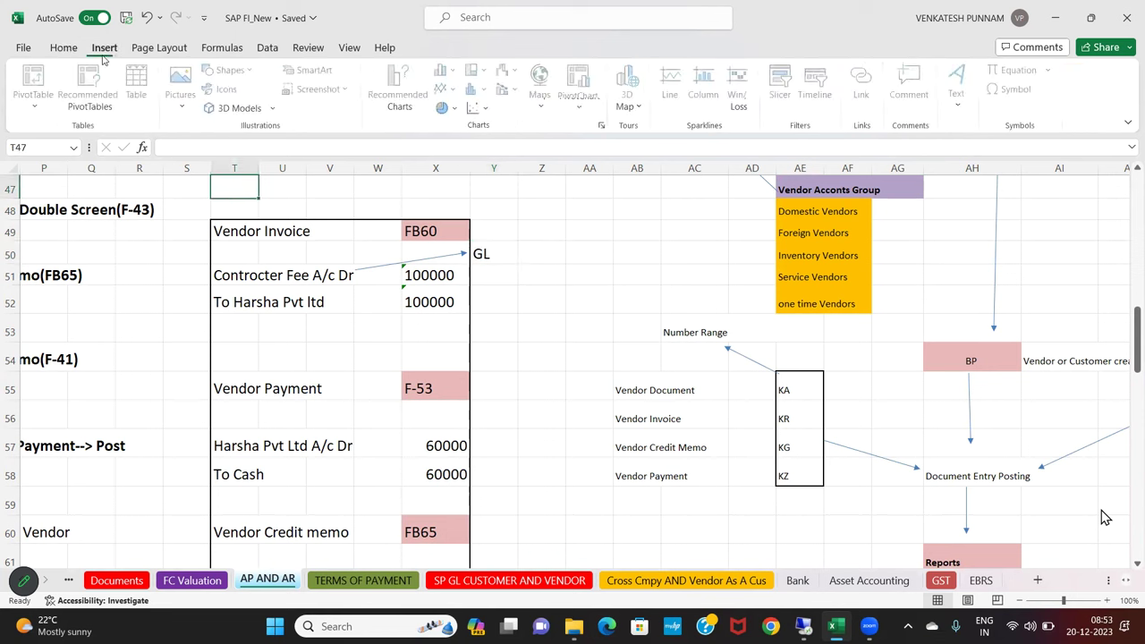
click(238, 75)
click(240, 109)
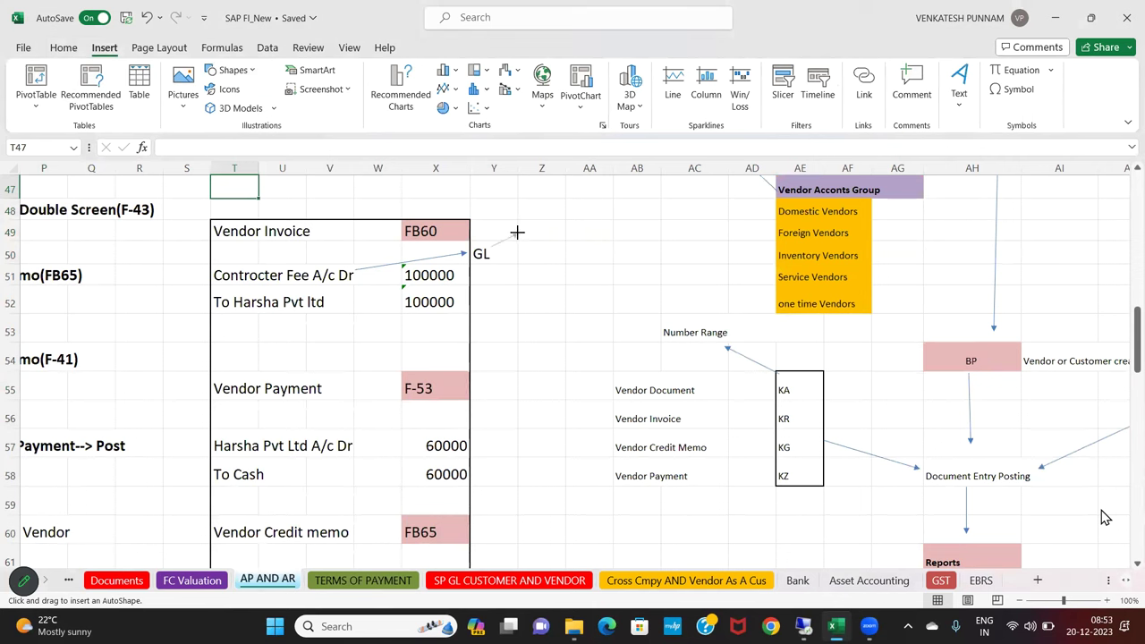
click(518, 232)
click(542, 232)
text(FS00)
key(Return)
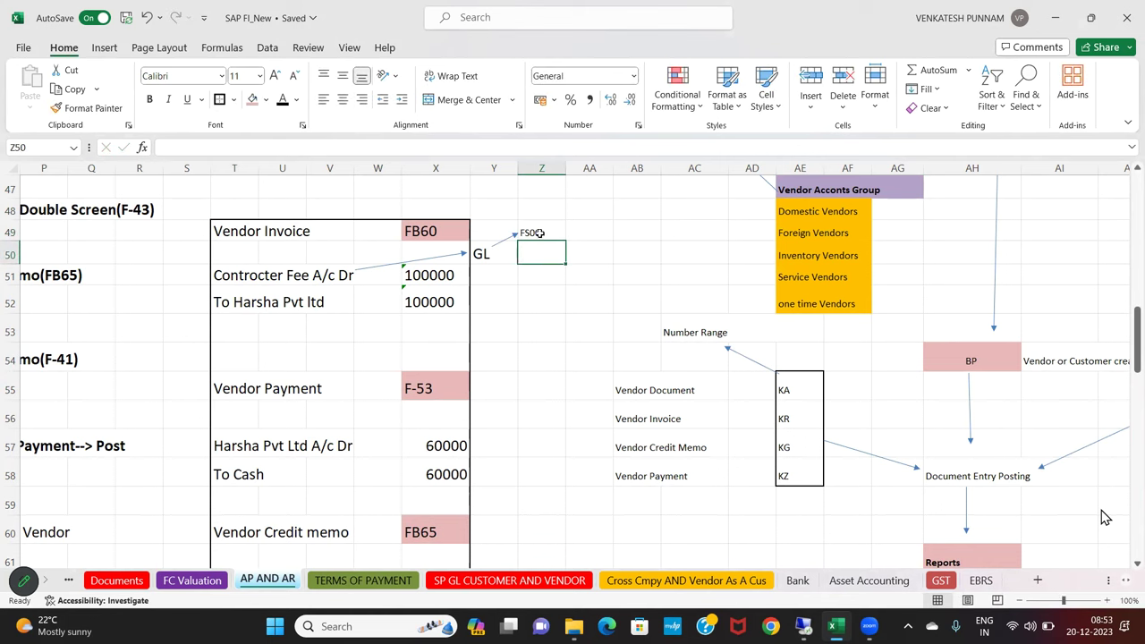
click(496, 254)
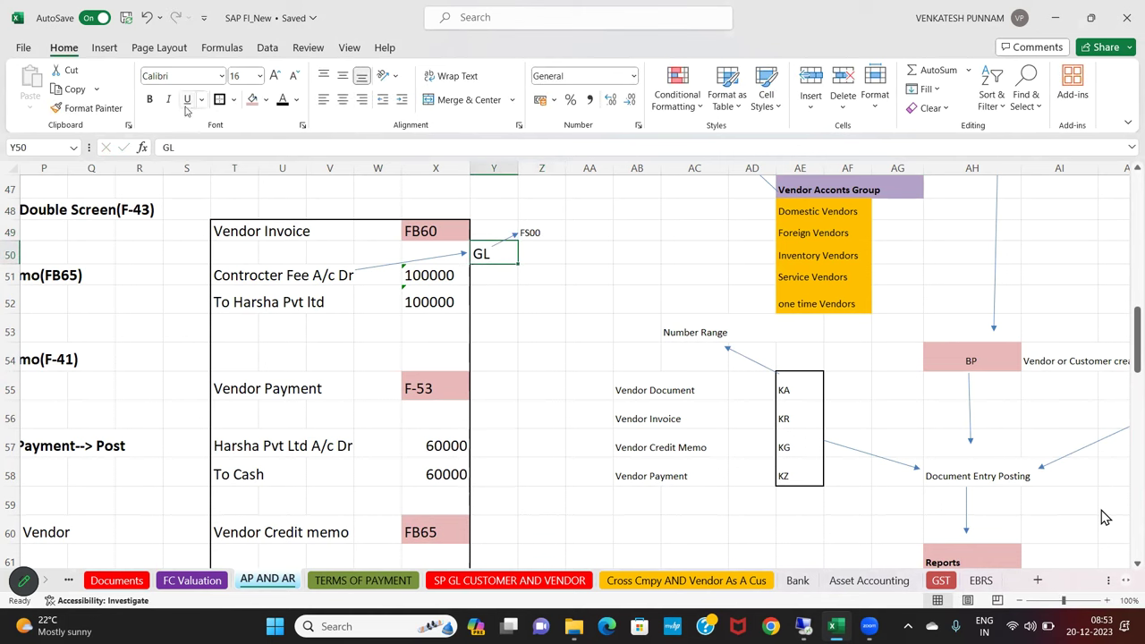
click(84, 108)
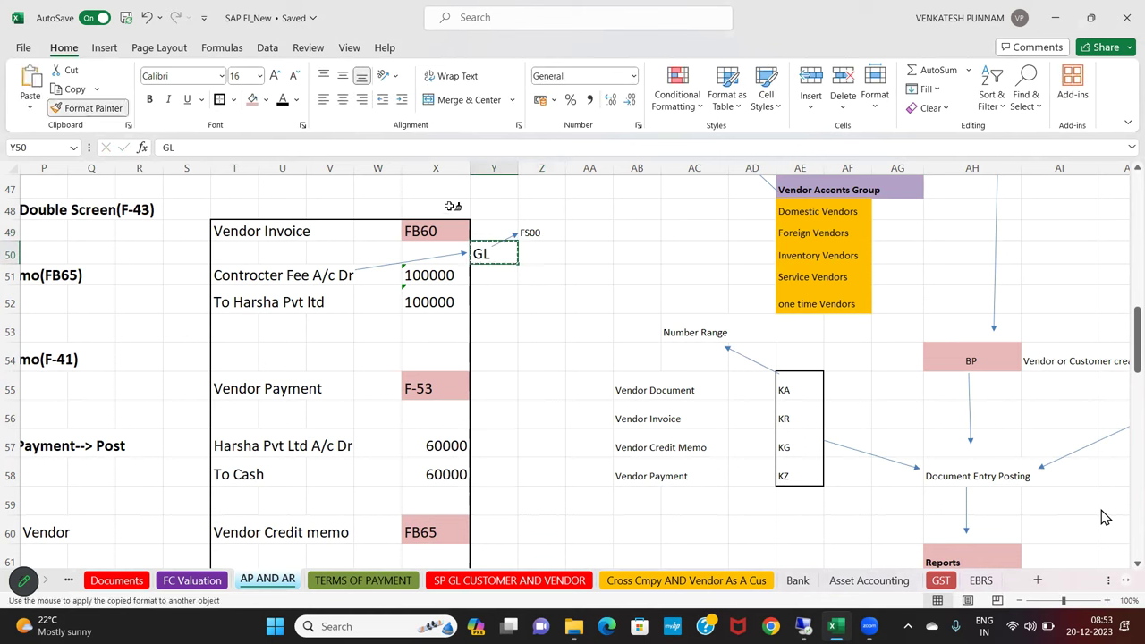
click(537, 231)
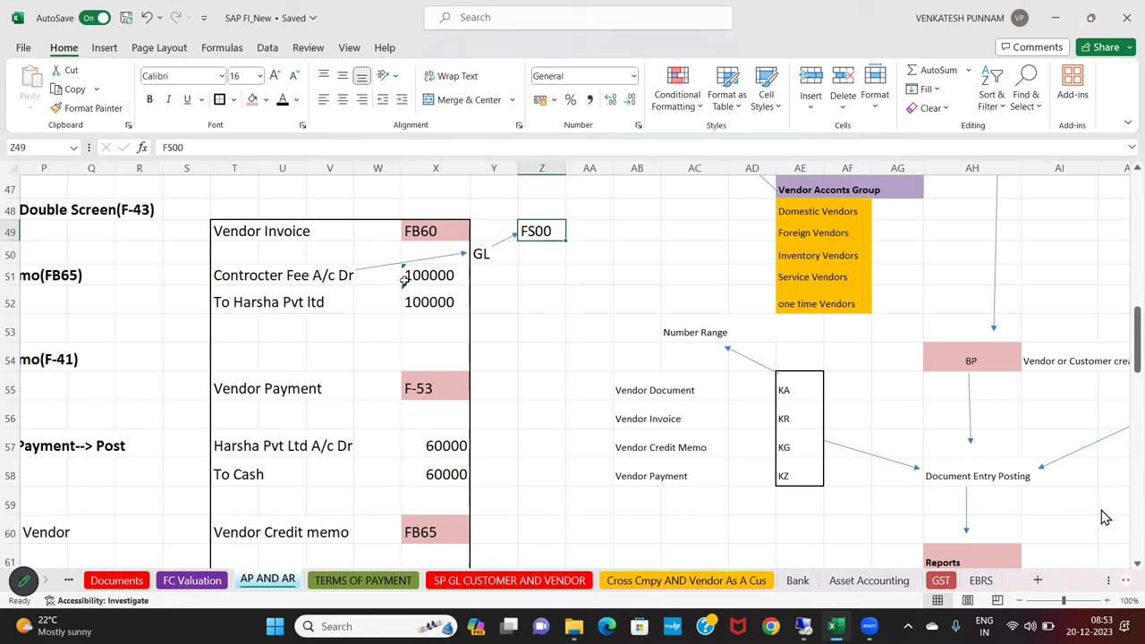
Add an arrow from FS00 to Expences in AA47, formatted like FS00
click(104, 49)
click(231, 70)
click(238, 112)
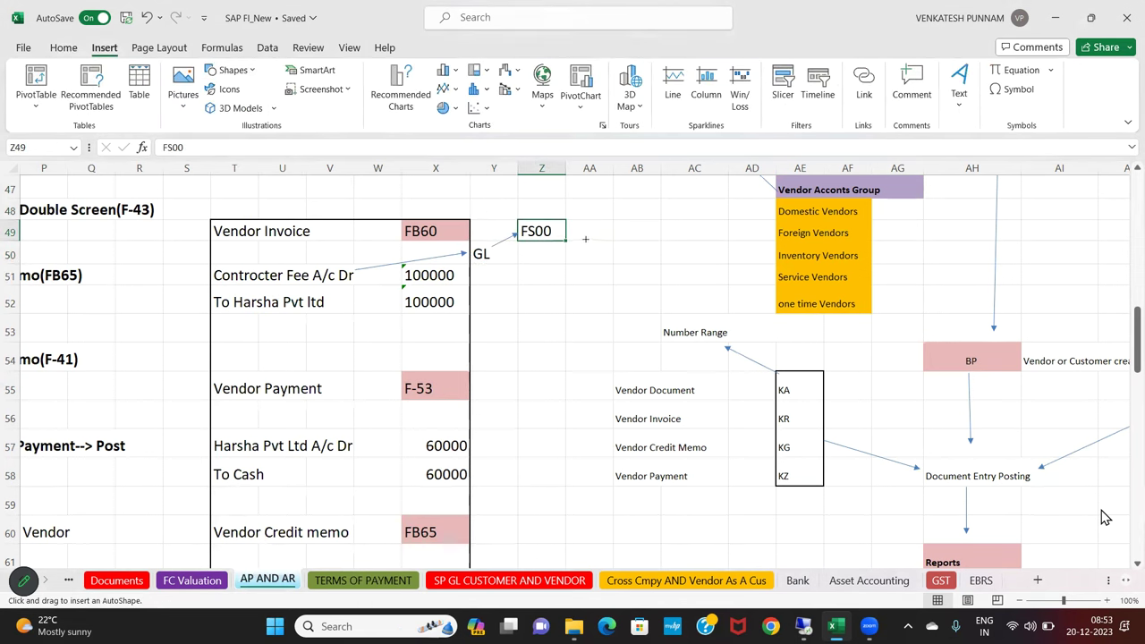
mouse_move(559, 227)
mouse_down()
mouse_move(596, 205)
mouse_move(587, 196)
mouse_up()
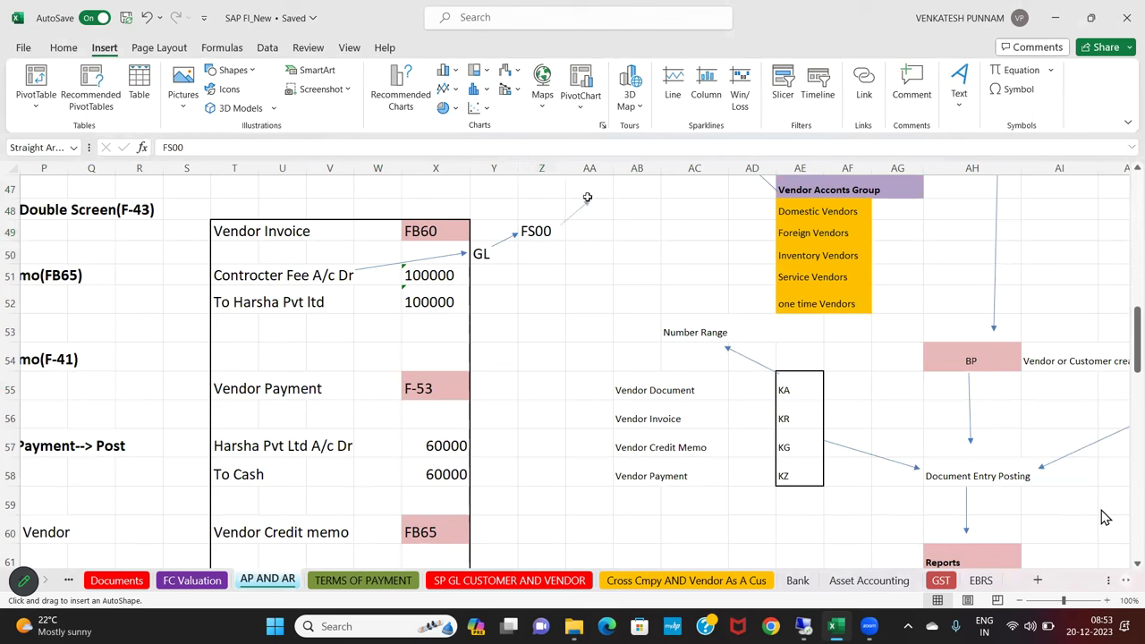
click(585, 194)
text(eXPE)
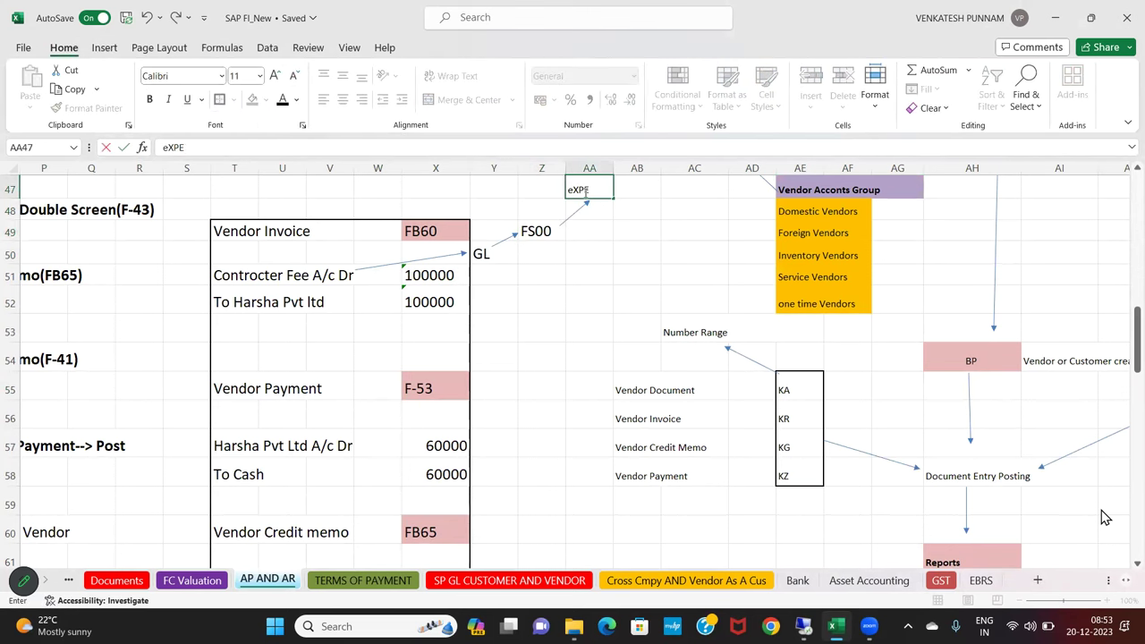
key(BackSpace)
key(BackSpace)
key(BackSpace)
key(BackSpace)
text(Expences)
key(Return)
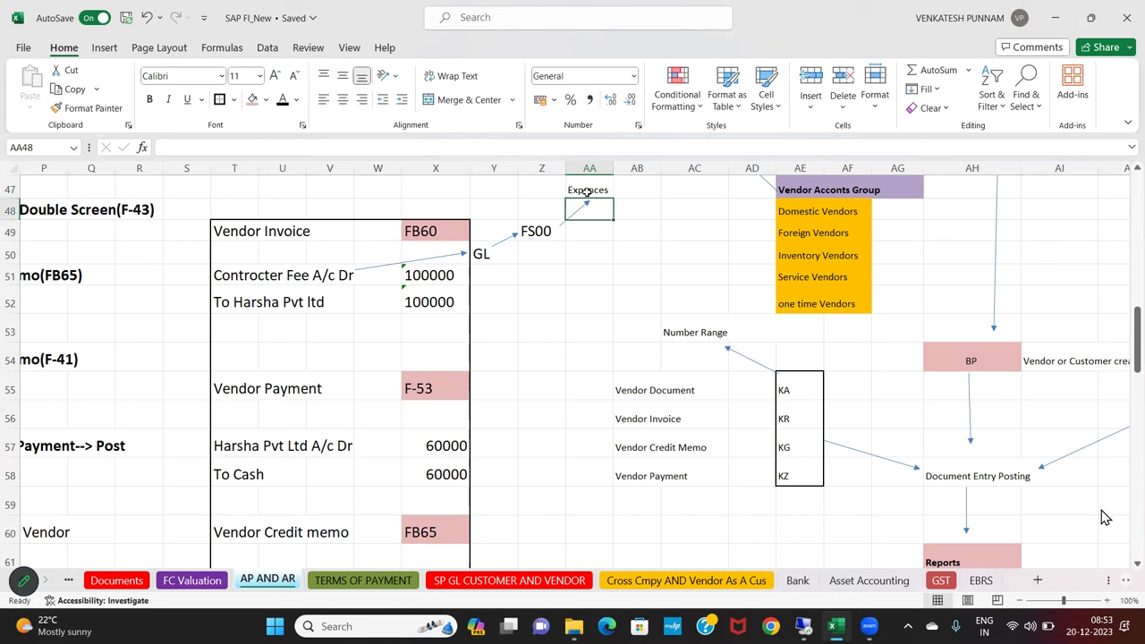
click(553, 235)
click(86, 107)
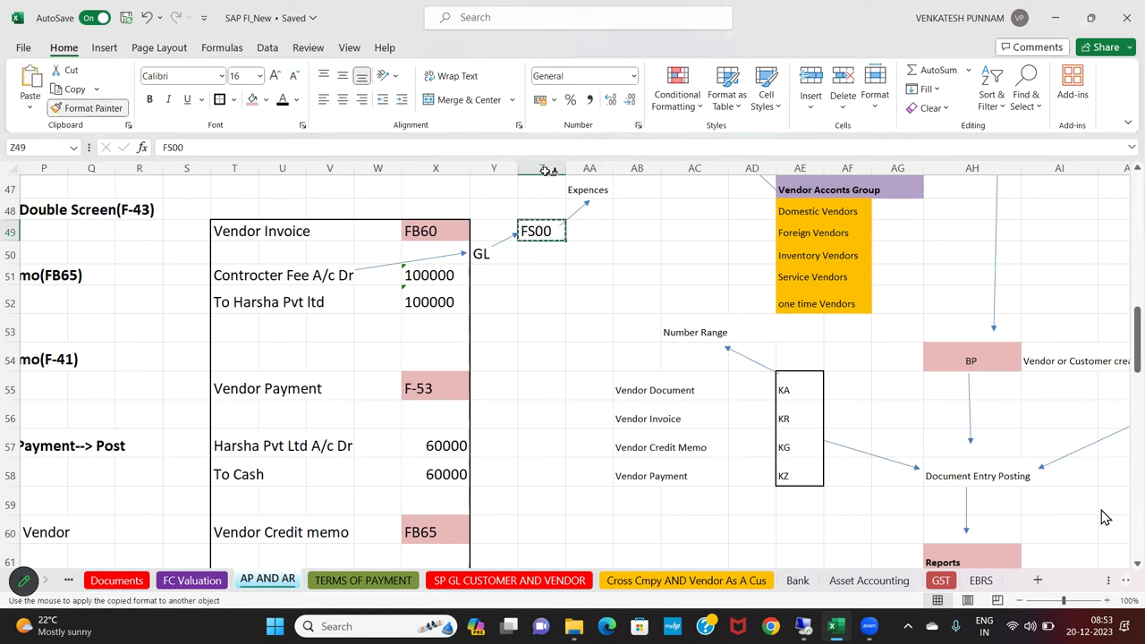
click(604, 188)
Select across the contractor fee entry's credit line row, then deselect
drag(606, 239, 591, 255)
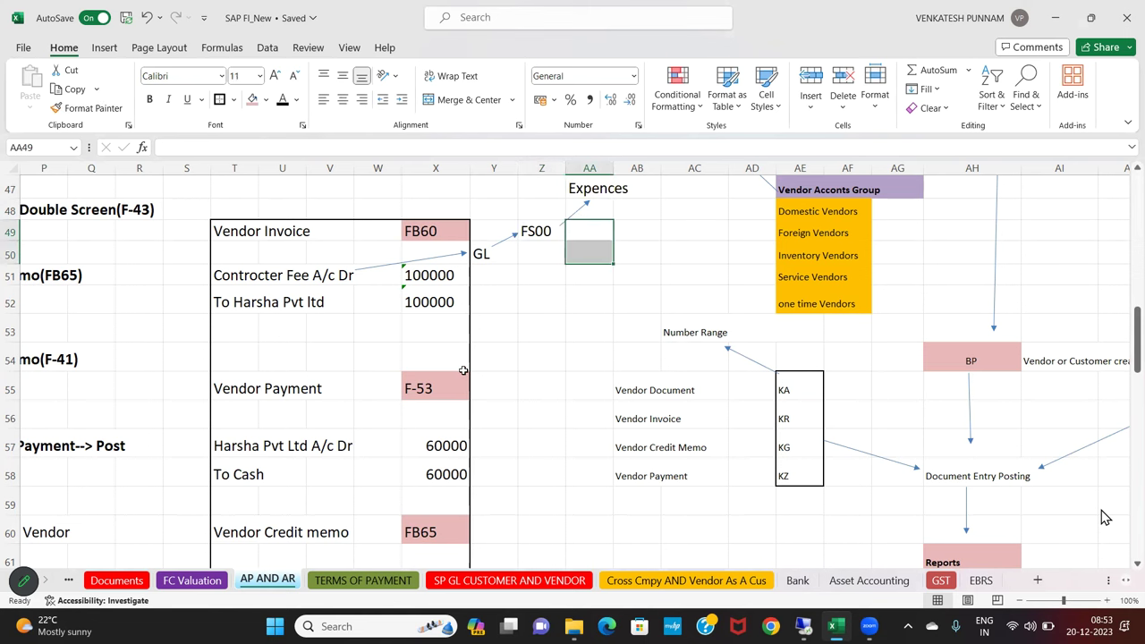
click(249, 310)
drag(333, 309, 439, 309)
click(330, 356)
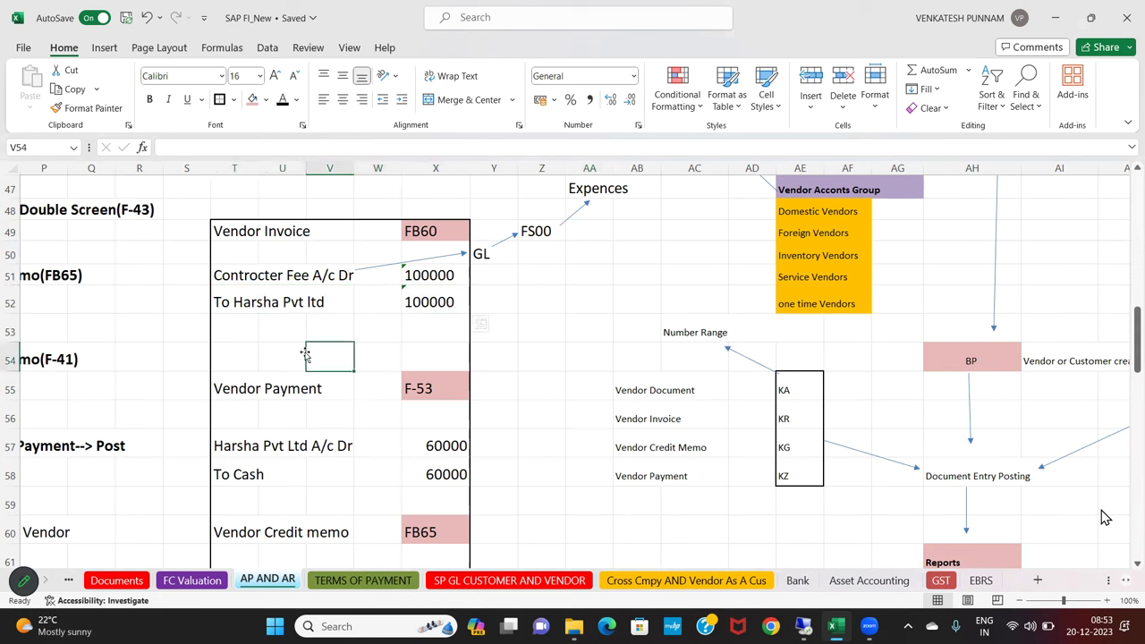
Draw an arrow from the credit line to X53 and label it 'Business Parner'
click(105, 48)
click(232, 70)
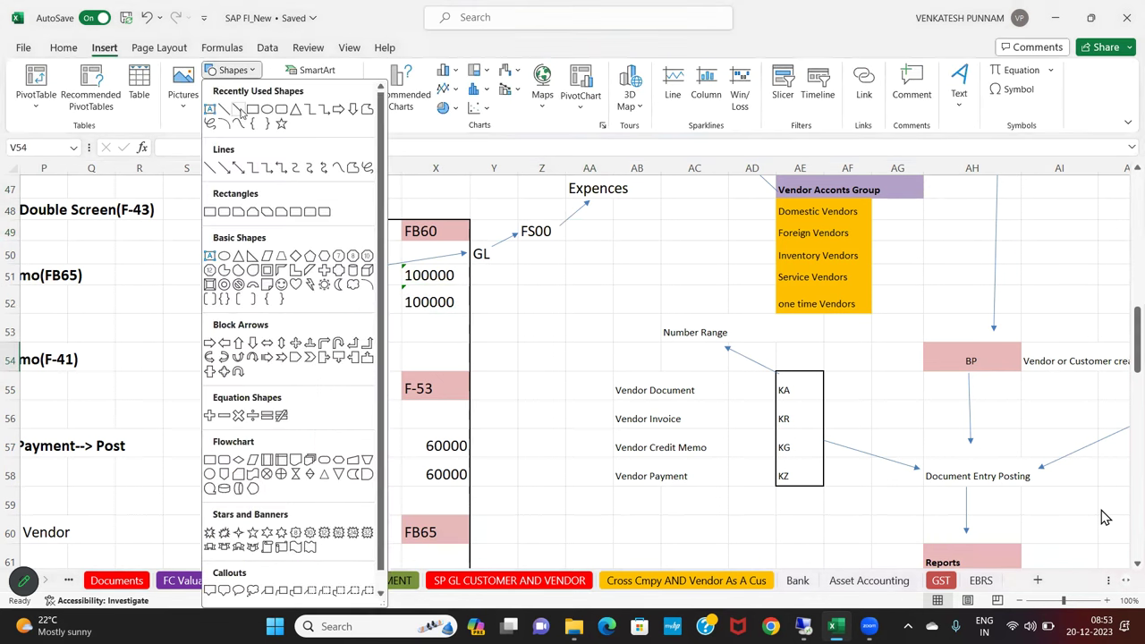
click(238, 108)
drag(320, 309, 392, 328)
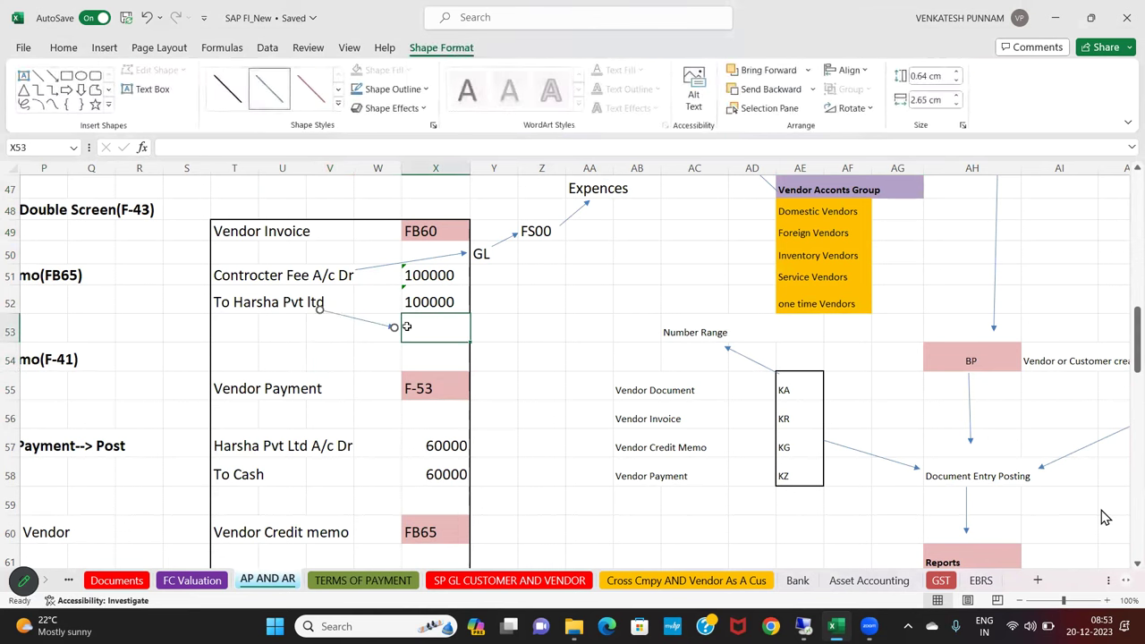
click(407, 327)
text(Vendor)
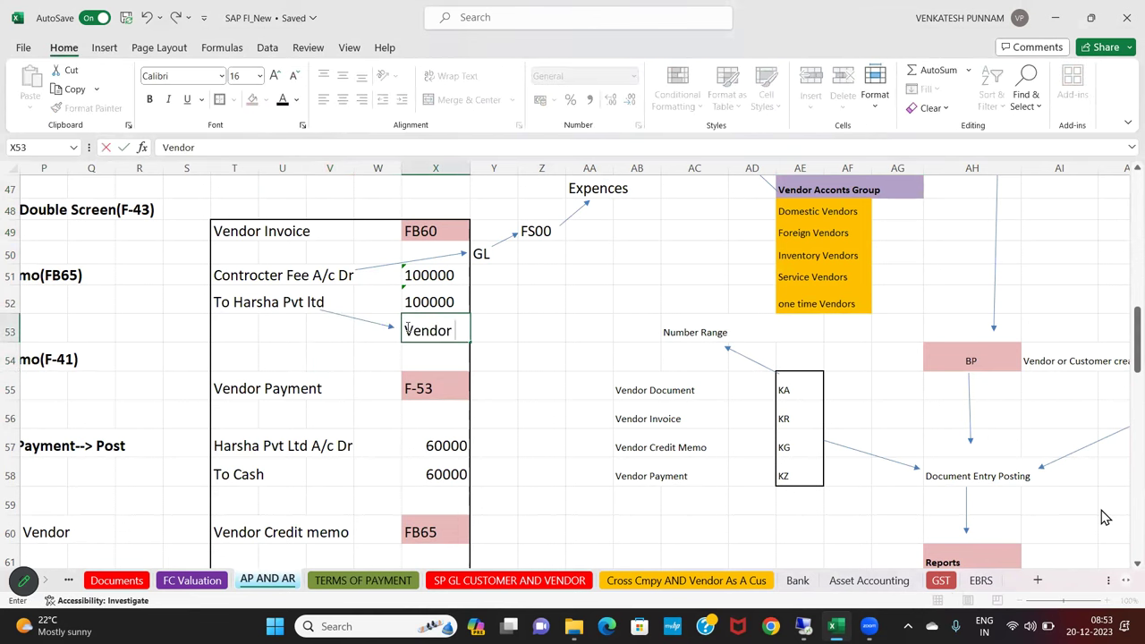
key(BackSpace)
key(BackSpace)
key(BackSpace)
key(BackSpace)
key(BackSpace)
key(BackSpace)
text(Business Parner)
key(Return)
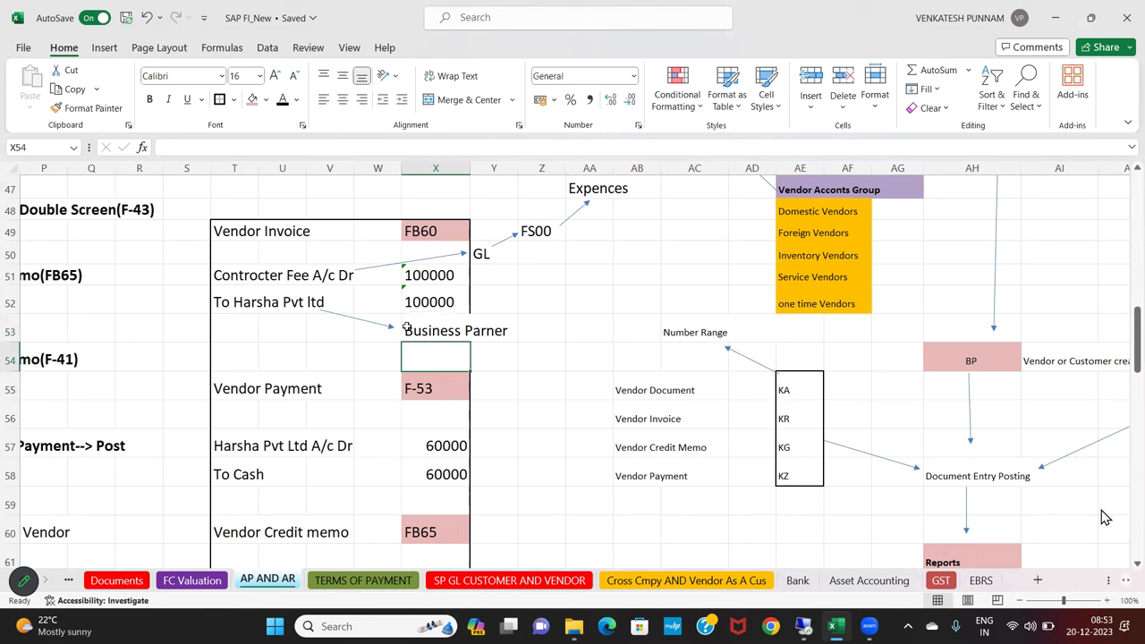
Arrow from Business Parner to AA51, label it 'BP', and Format-Paint X53's style onto it
click(100, 51)
click(232, 70)
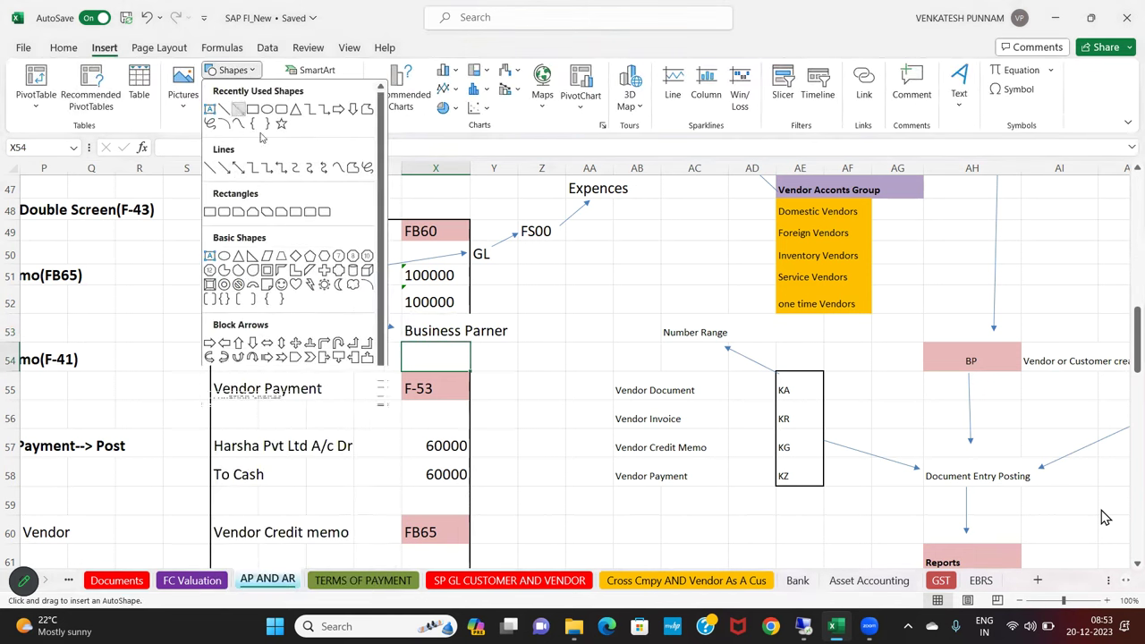
click(239, 106)
mouse_move(508, 325)
mouse_down()
mouse_move(531, 298)
mouse_move(564, 288)
mouse_up()
click(567, 280)
text(BP)
key(Return)
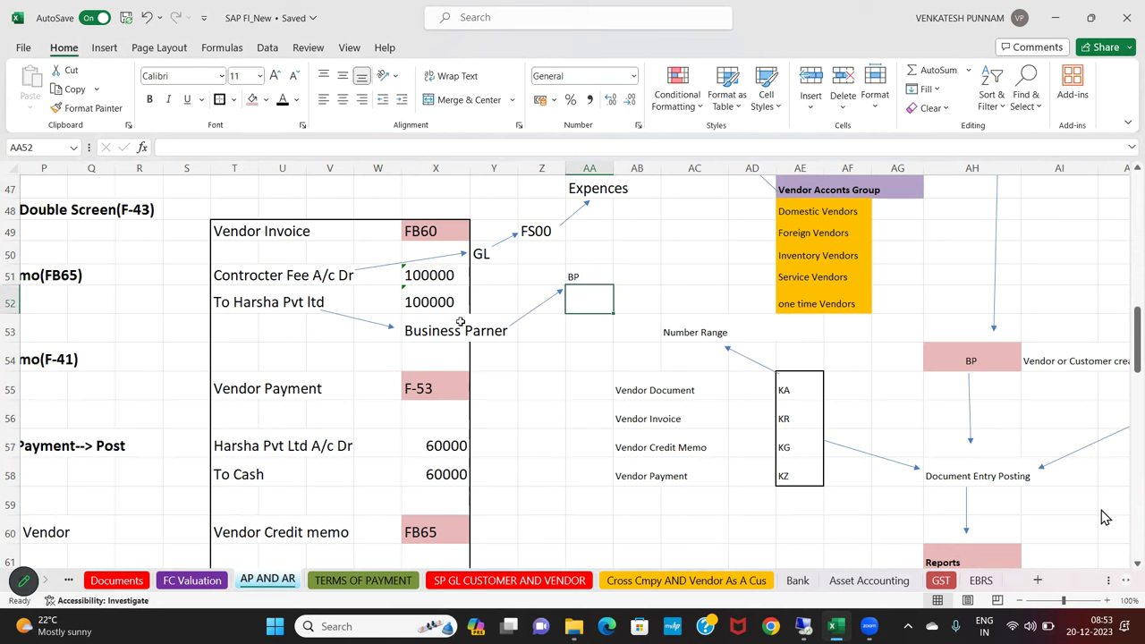
click(460, 324)
click(89, 107)
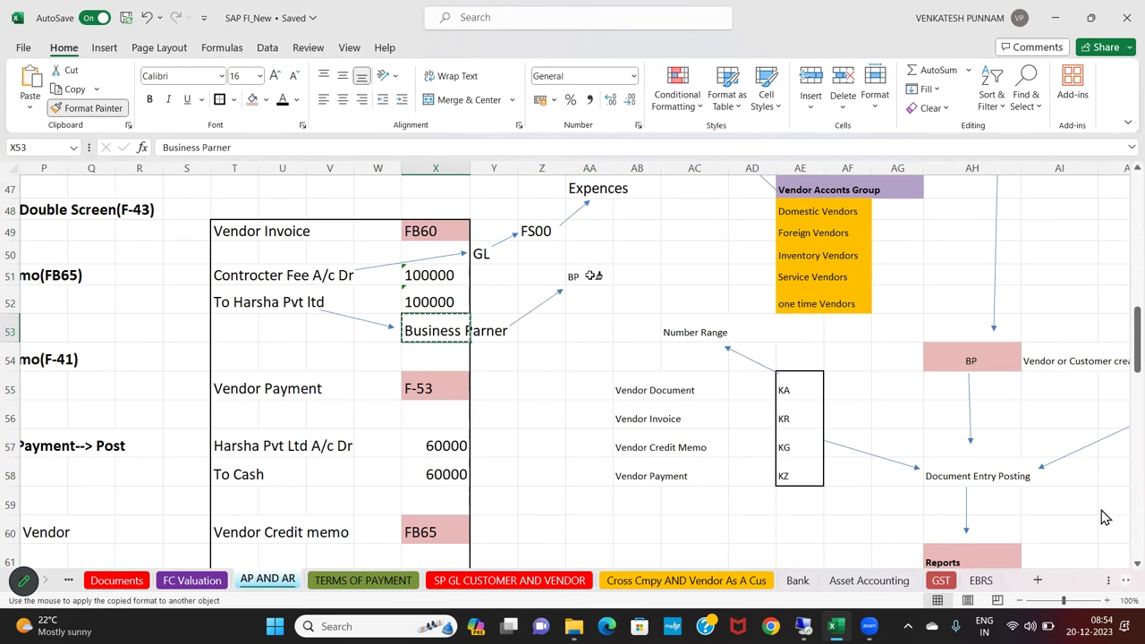
click(589, 276)
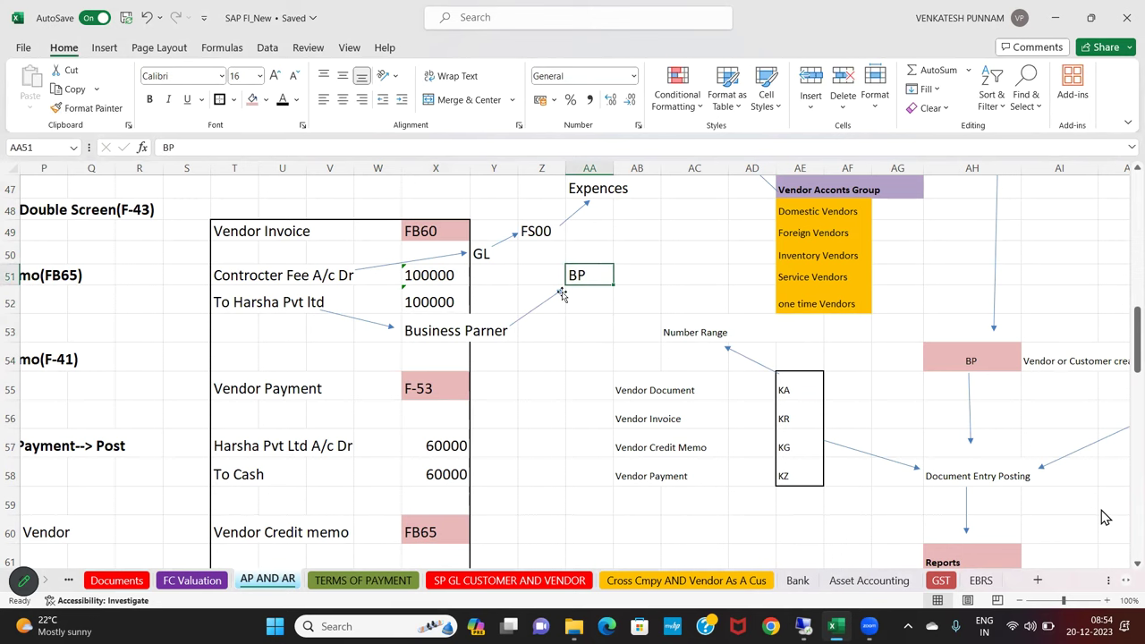
Draw an arrow from BP to a new 'Domestic BG' note in AB49, aligning the arrow end
click(104, 48)
click(232, 70)
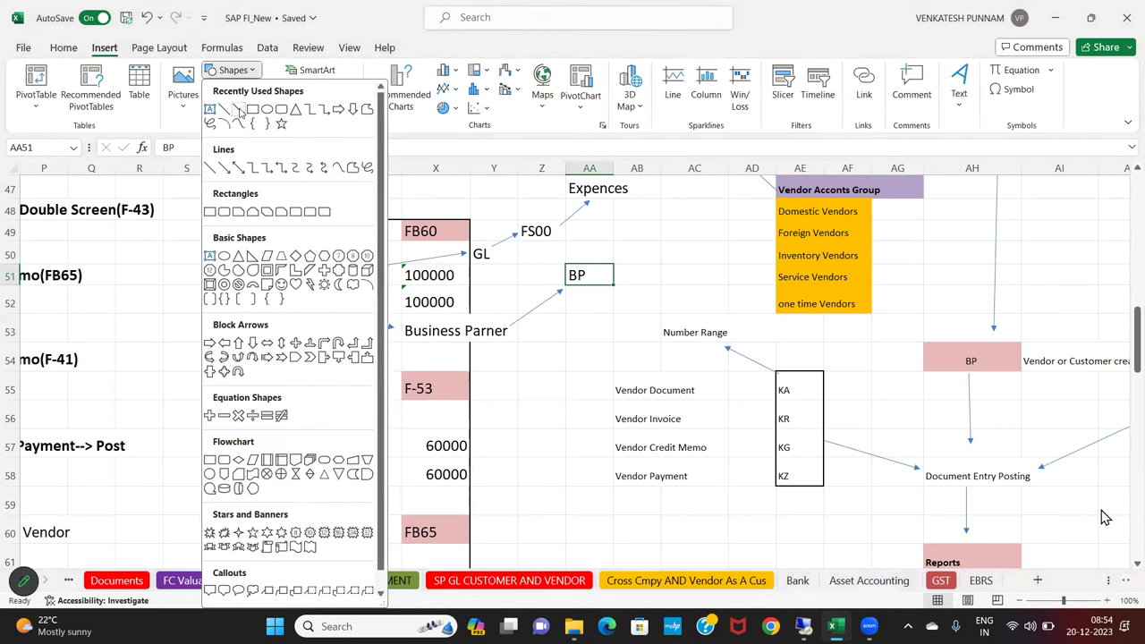
click(239, 110)
drag(592, 271, 608, 241)
click(626, 235)
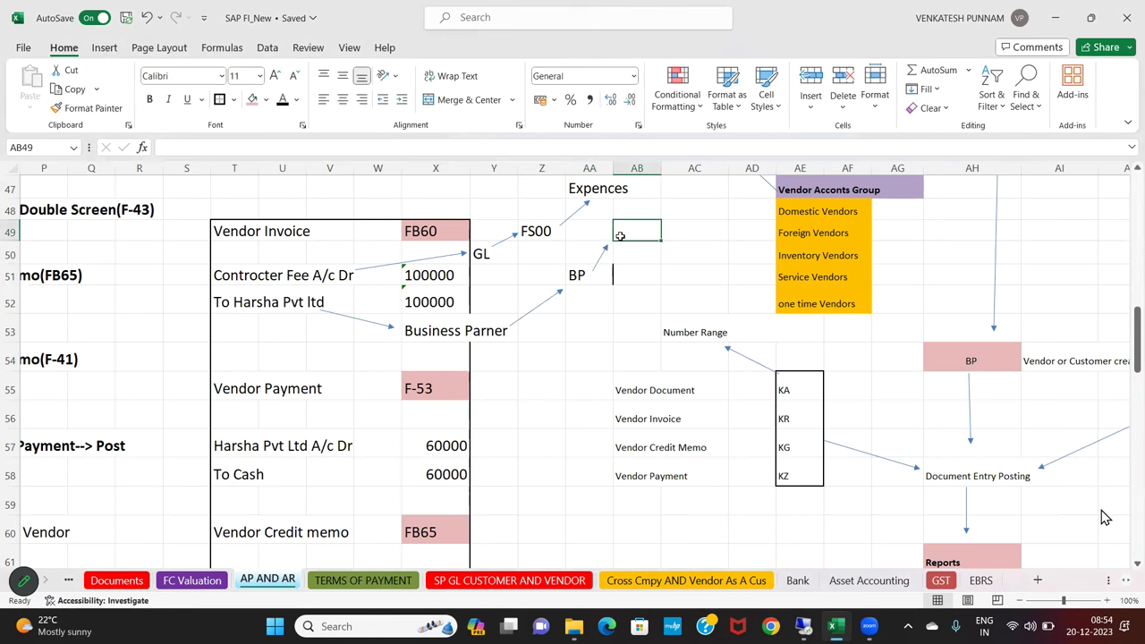
text(d)
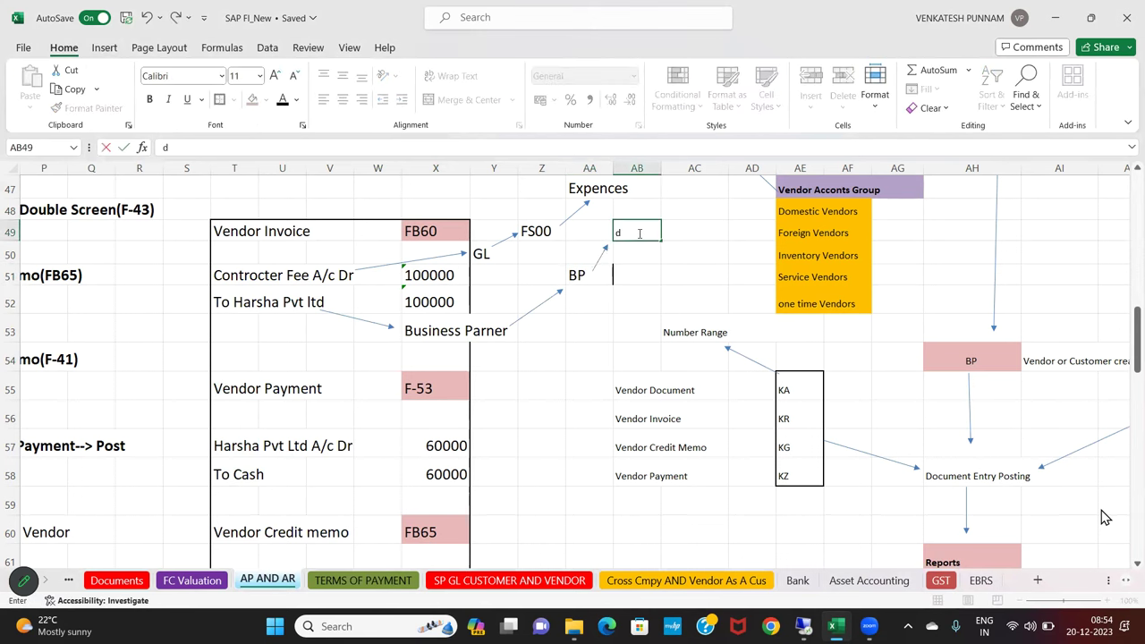
key(BackSpace)
text(Domestic)
text(G)
key(Return)
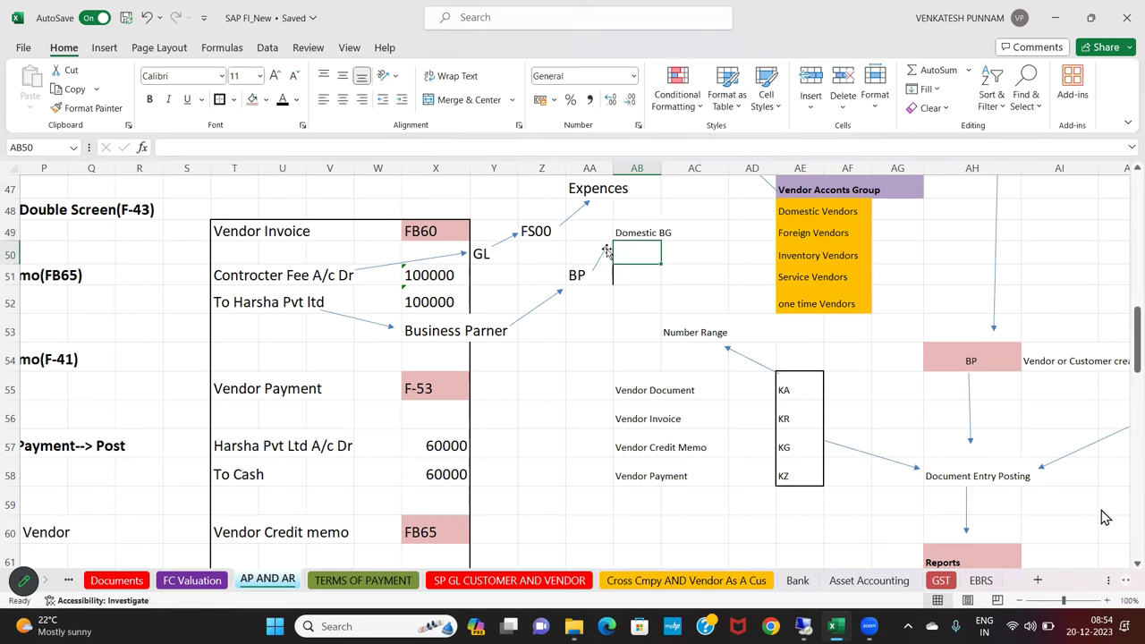
click(606, 243)
drag(606, 244, 617, 244)
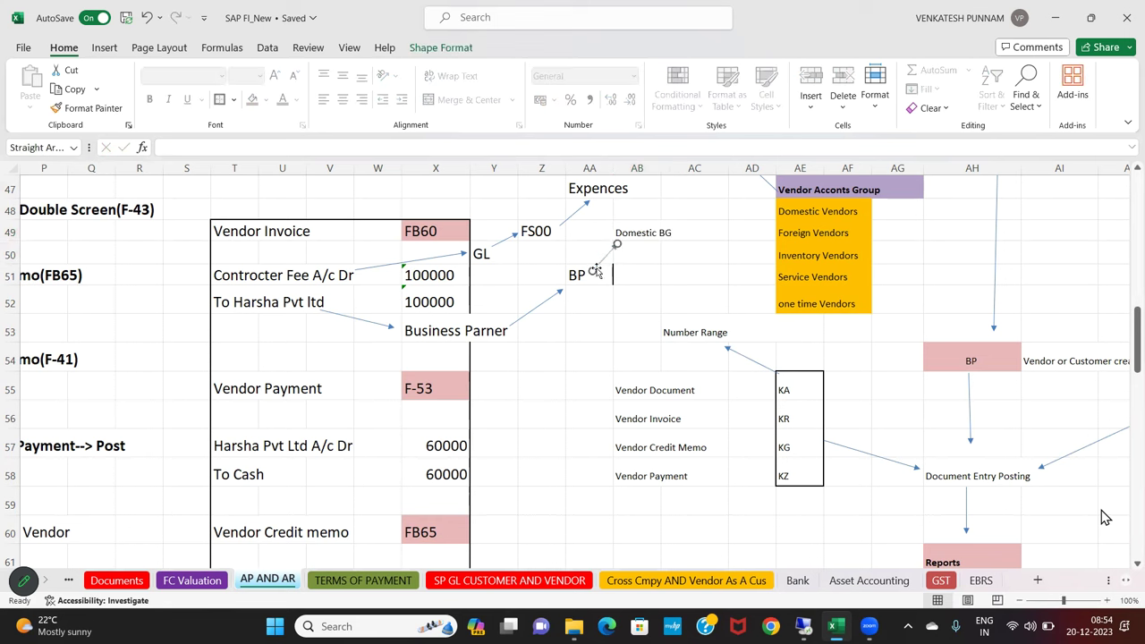
click(608, 305)
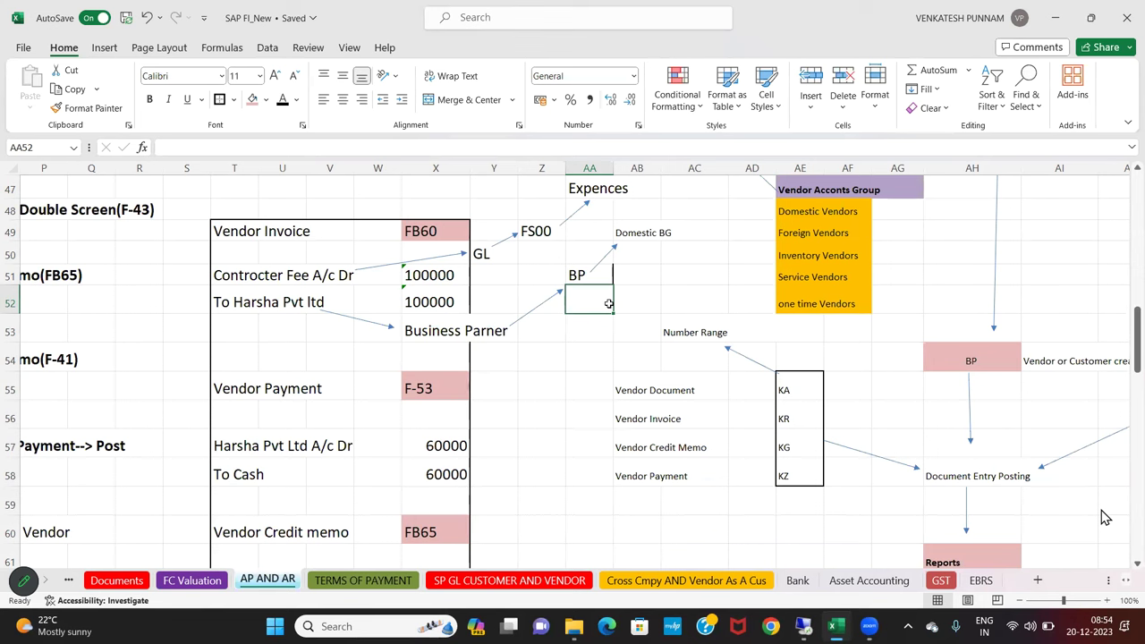
Highlight the contractor fee, vendor invoice and Business Parner ranges to review the chain
drag(218, 281, 433, 301)
drag(263, 281, 349, 276)
drag(534, 255, 581, 199)
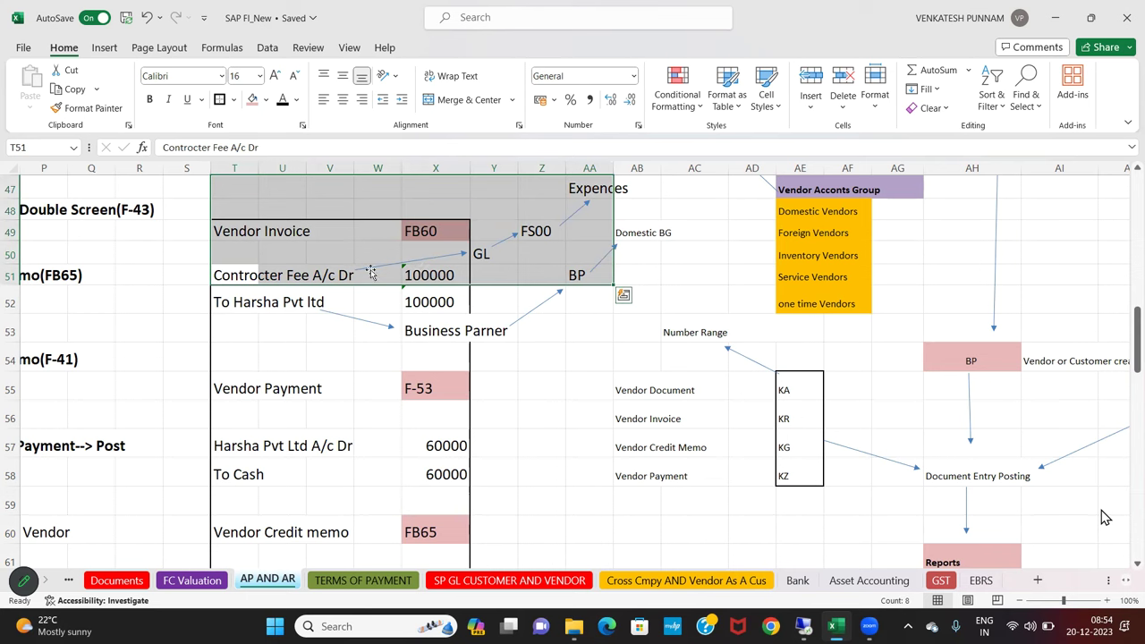
click(288, 337)
drag(234, 300, 553, 345)
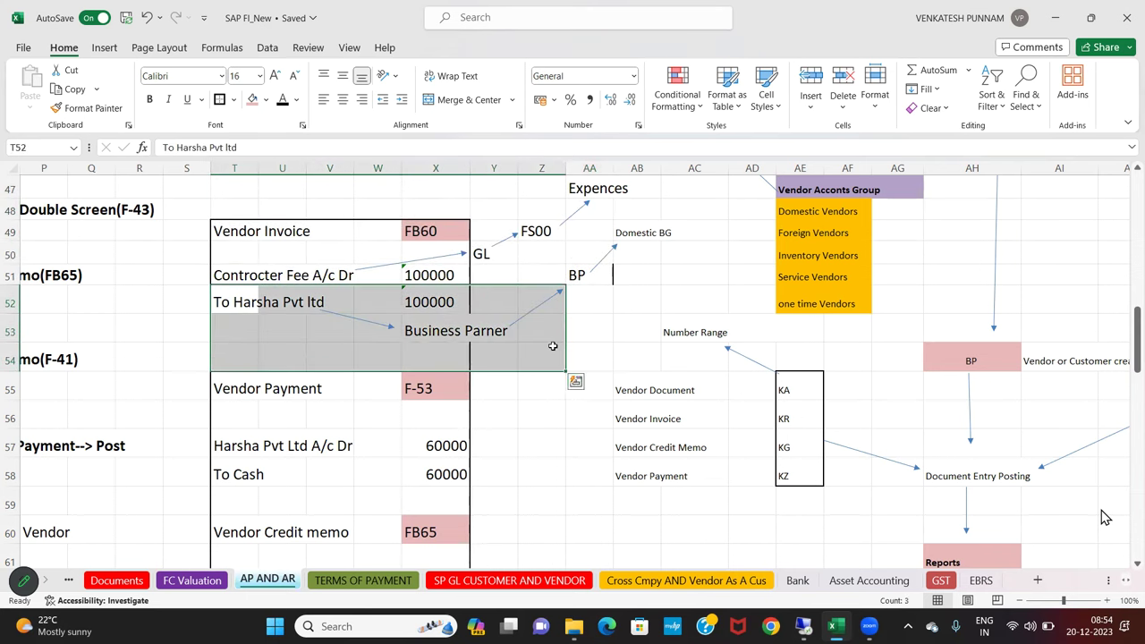
Correct the X53 label from 'Business Parner' to 'Business Partner'
click(421, 328)
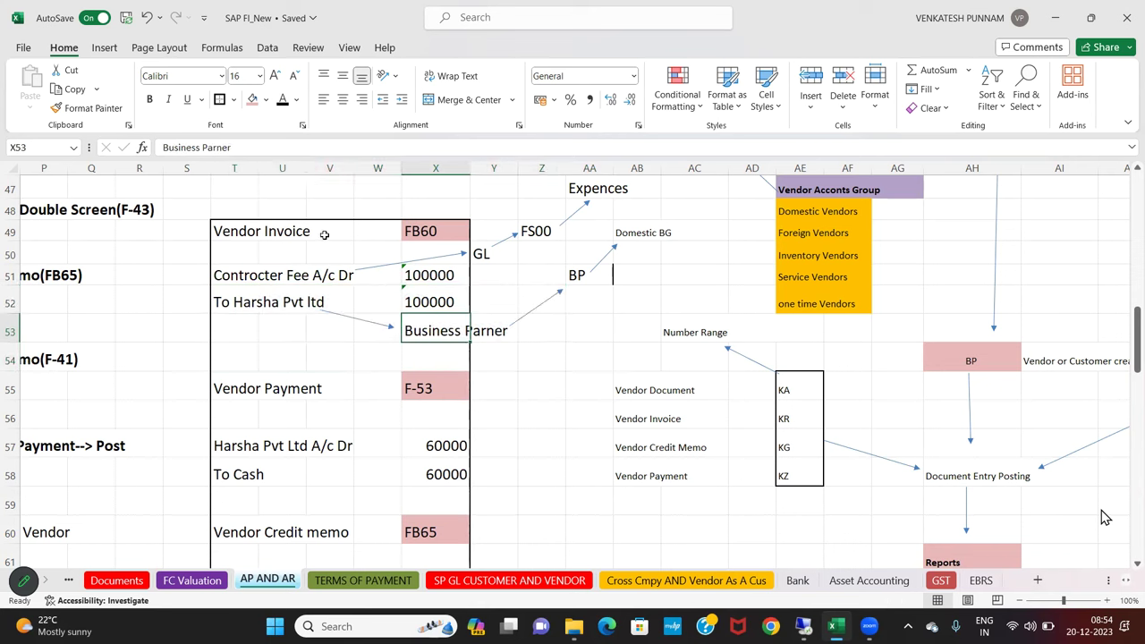
click(217, 147)
text(T)
key(BackSpace)
text(t)
key(Return)
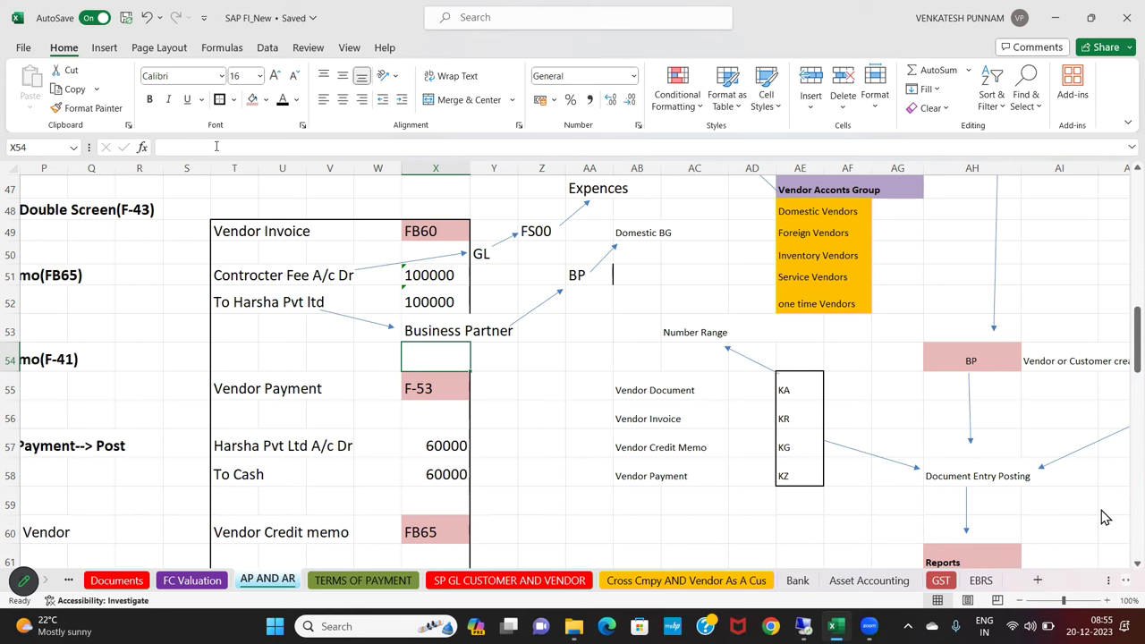
Return to column A and the vendor creation notes around row 33
click(338, 337)
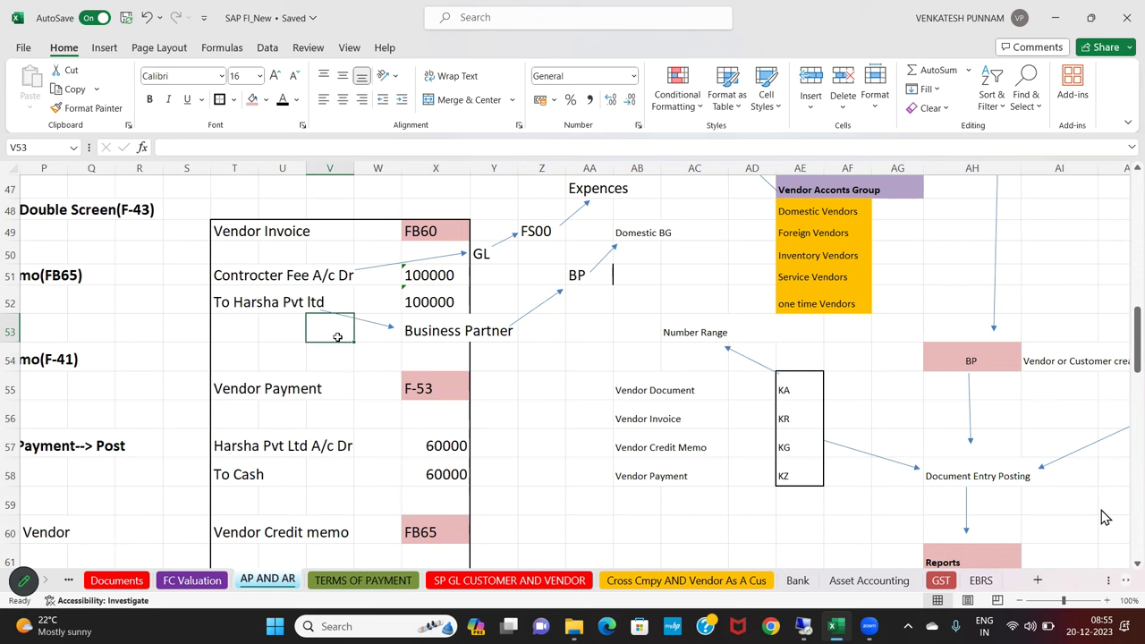
key(Home)
key(Up)
key(Up)
key(Up)
key(Up)
key(Up)
key(Up)
key(Up)
key(Up)
key(Up)
key(Up)
key(Up)
key(Up)
key(Up)
key(Up)
key(Up)
key(Up)
key(Up)
key(Up)
key(Up)
key(Up)
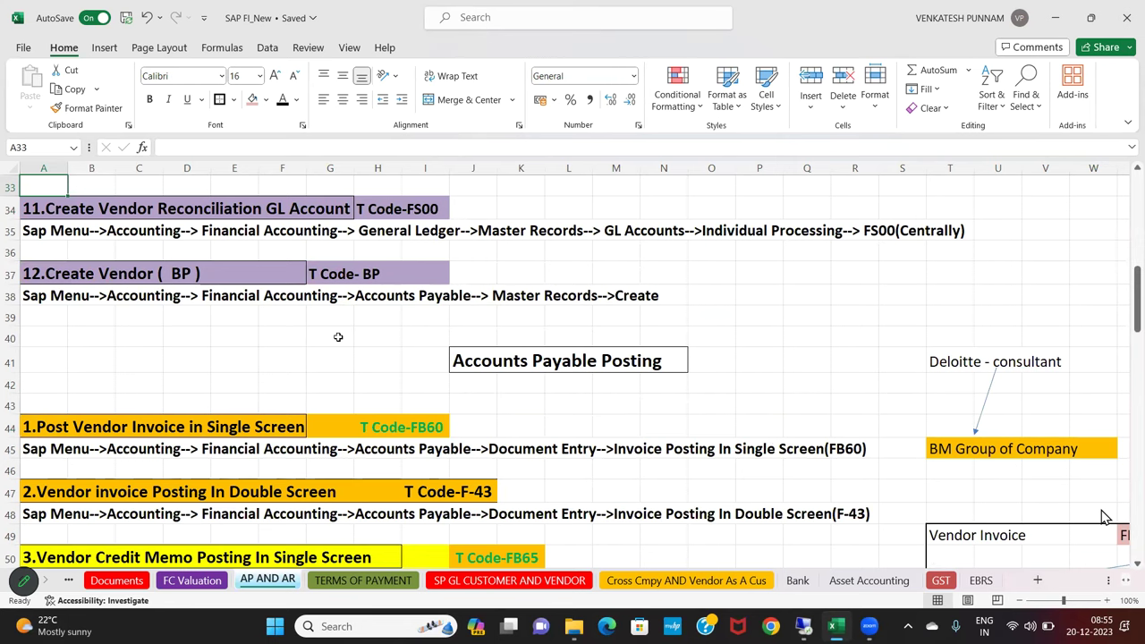
Log on to the S4HANA system with user and password, then start transaction FS00
click(803, 634)
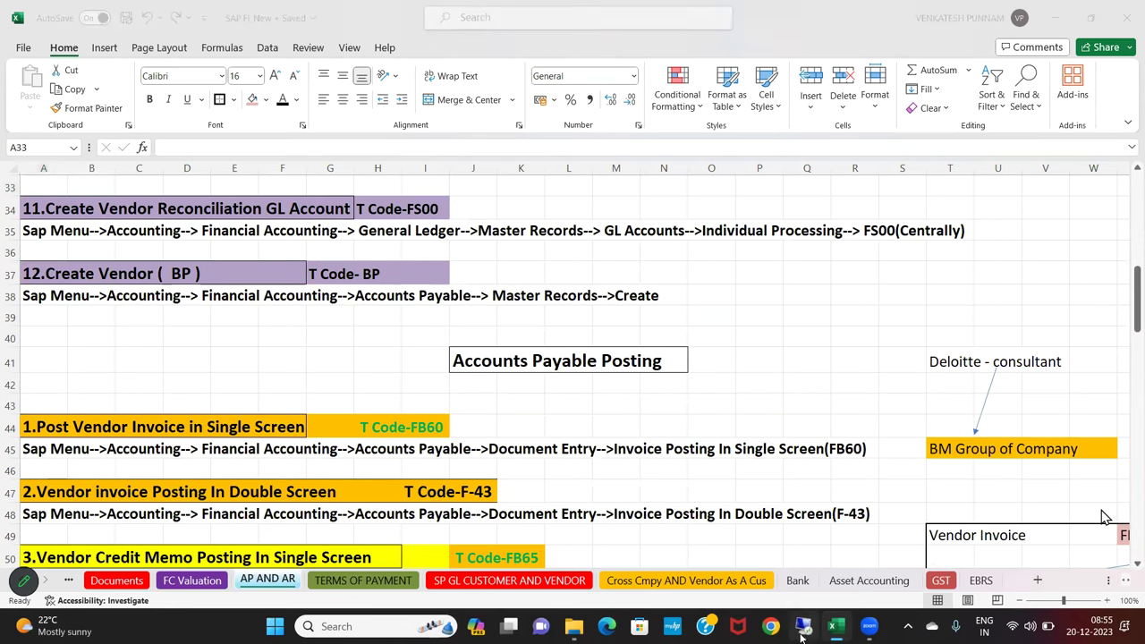
key(Return)
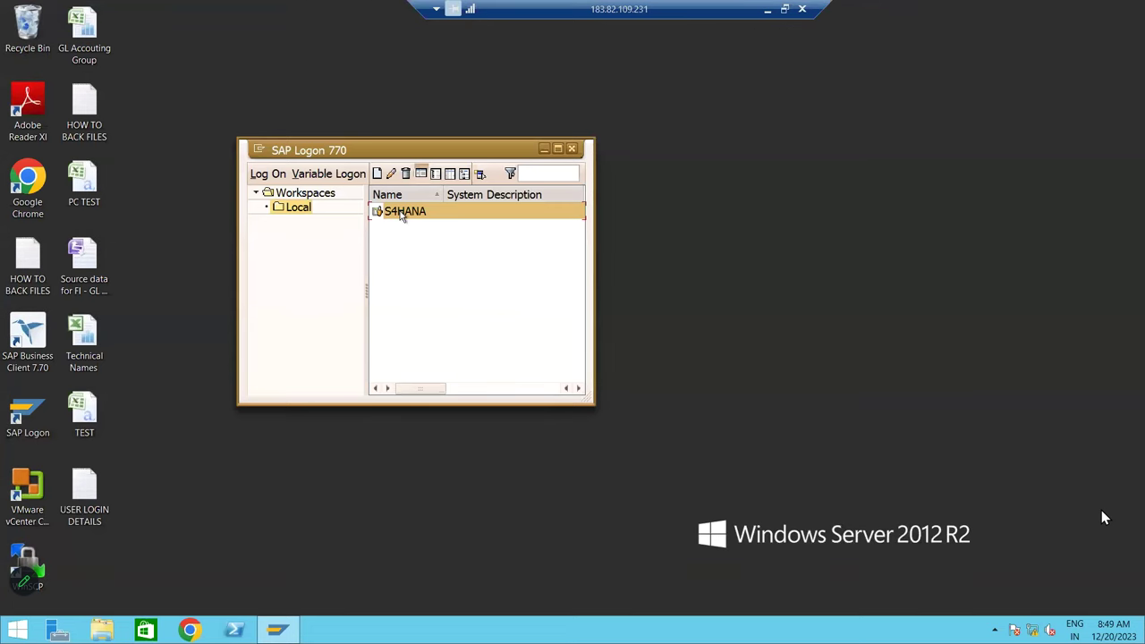
double_click(402, 215)
text(king)
key(Tab)
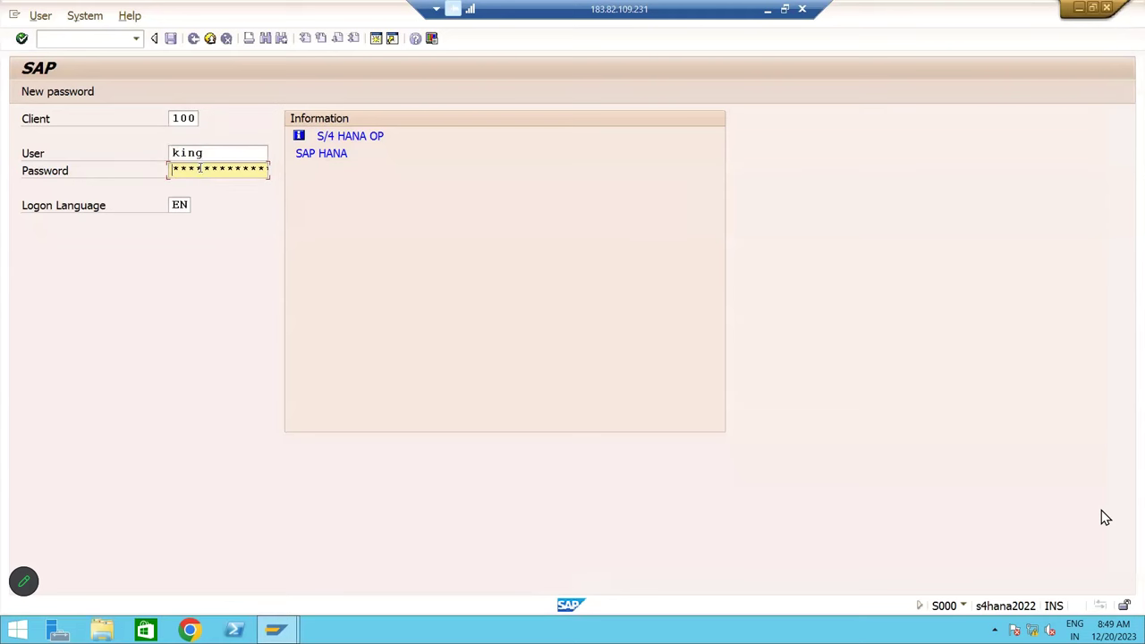
text(****)
key(Return)
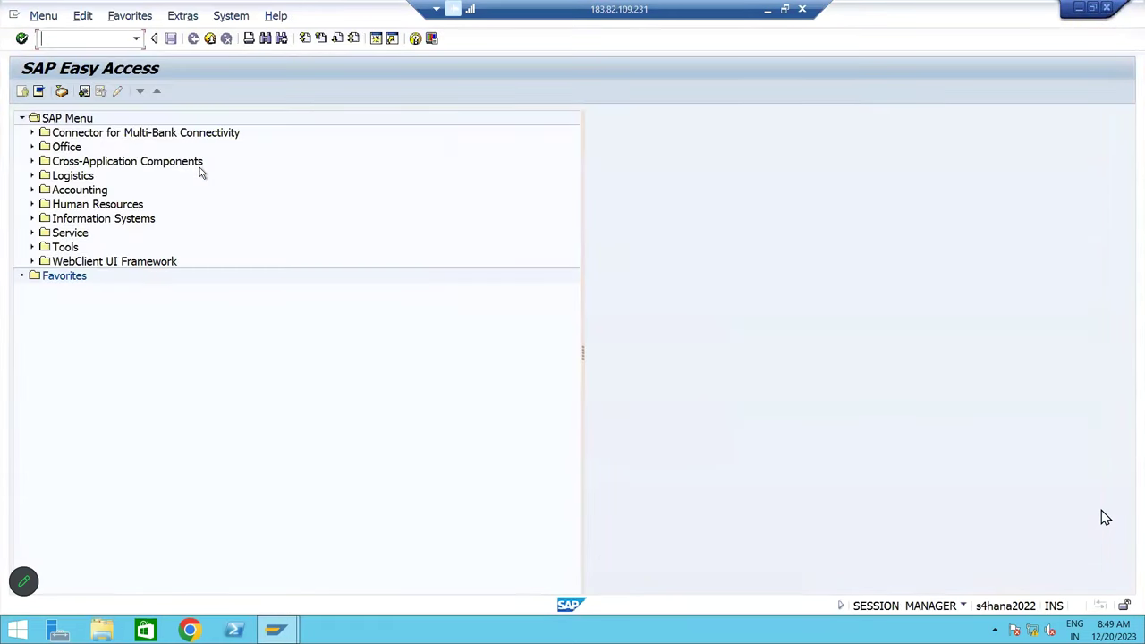
text(FS00)
key(Return)
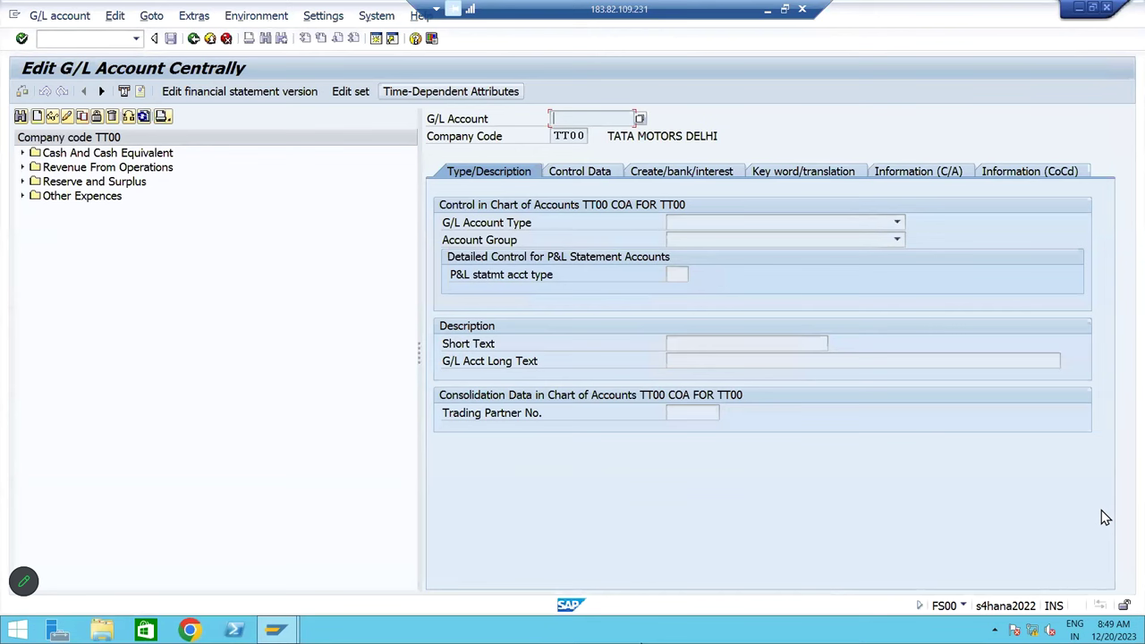
Set the hierarchy display to hide the navigation tree and restart FS00
click(323, 15)
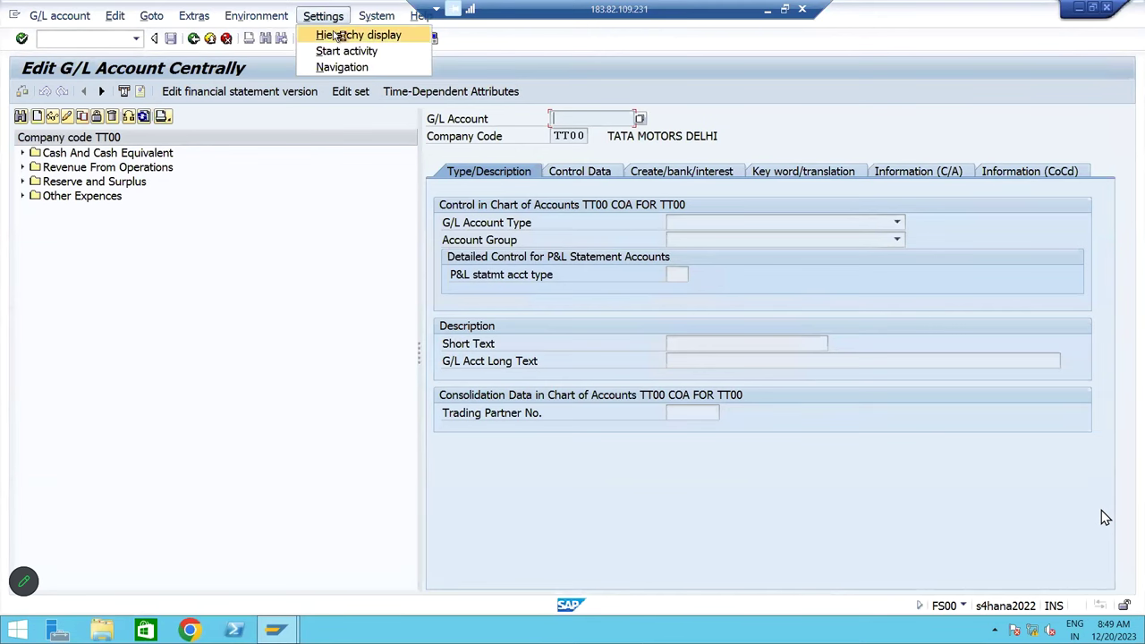
click(344, 36)
click(438, 196)
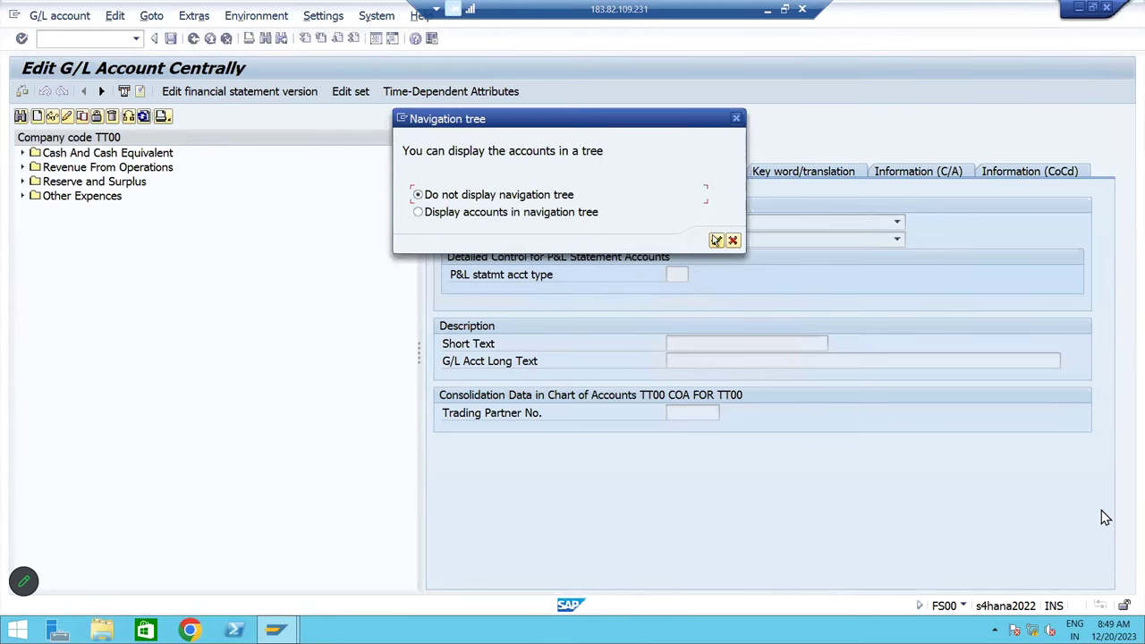
click(716, 240)
click(538, 448)
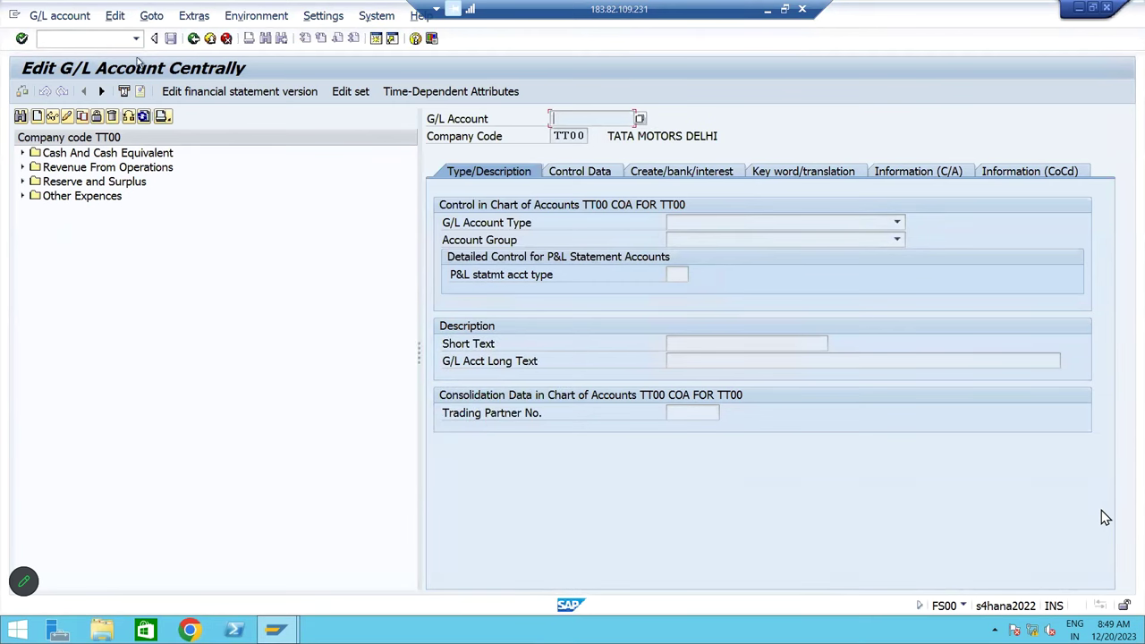
text(/n)
key(Return)
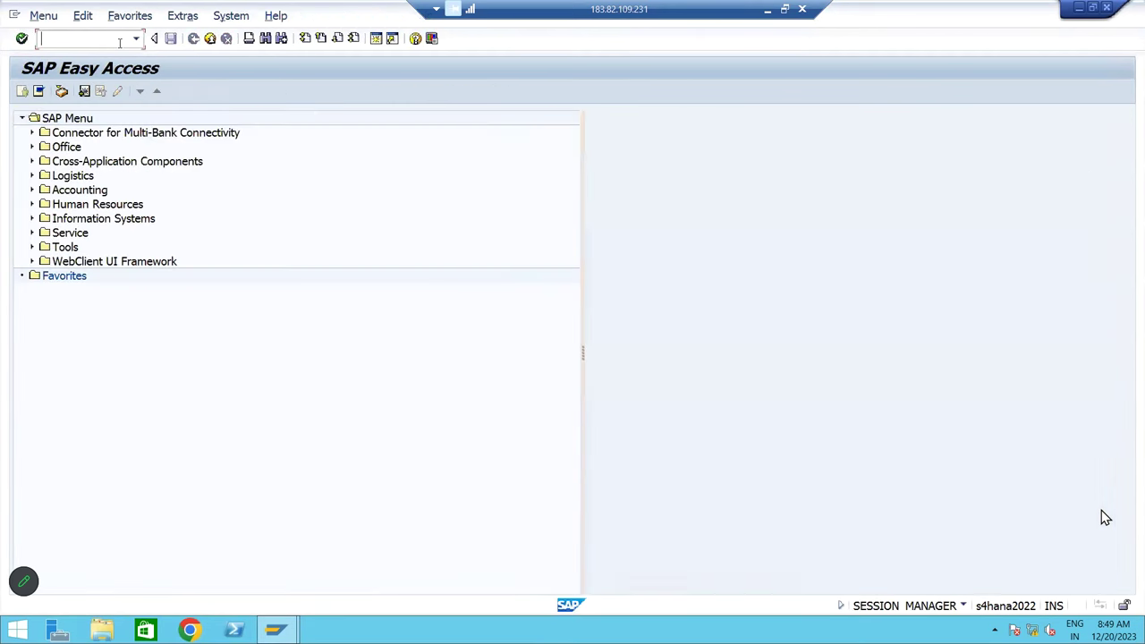
text(FS00)
key(Return)
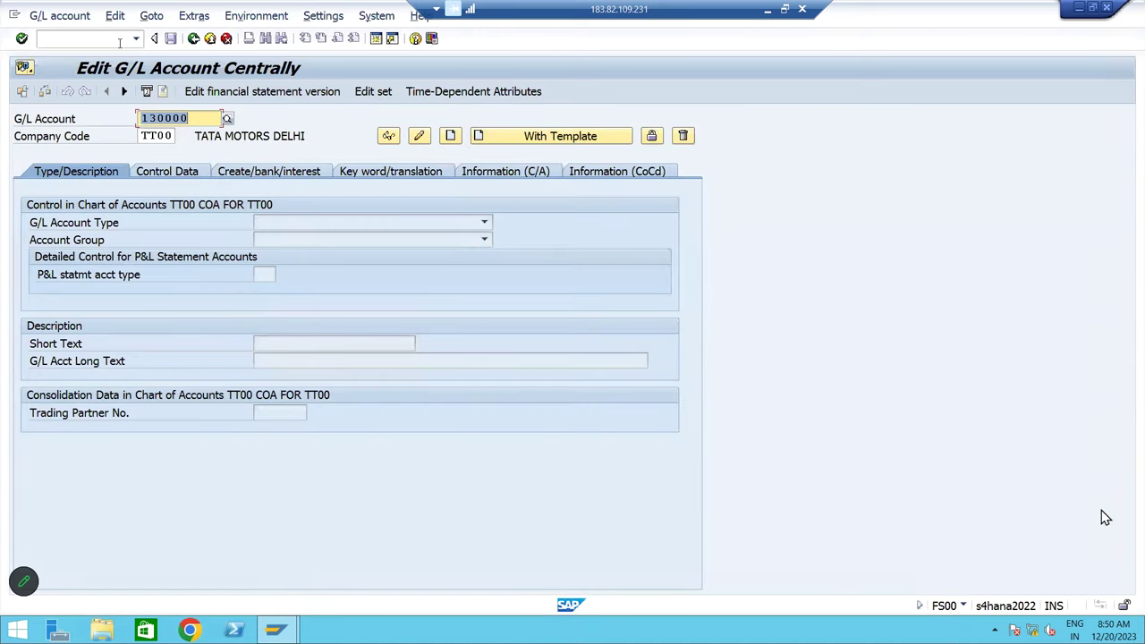
Enter company code BM10 and G/L account 440003
key(Tab)
text(BM10)
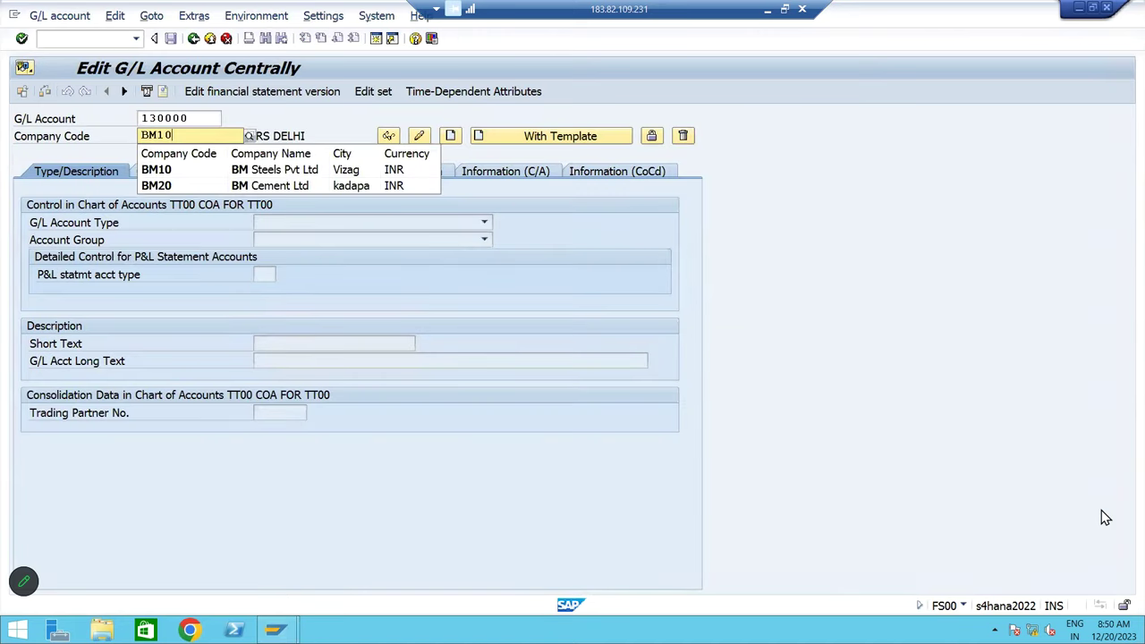
key(Return)
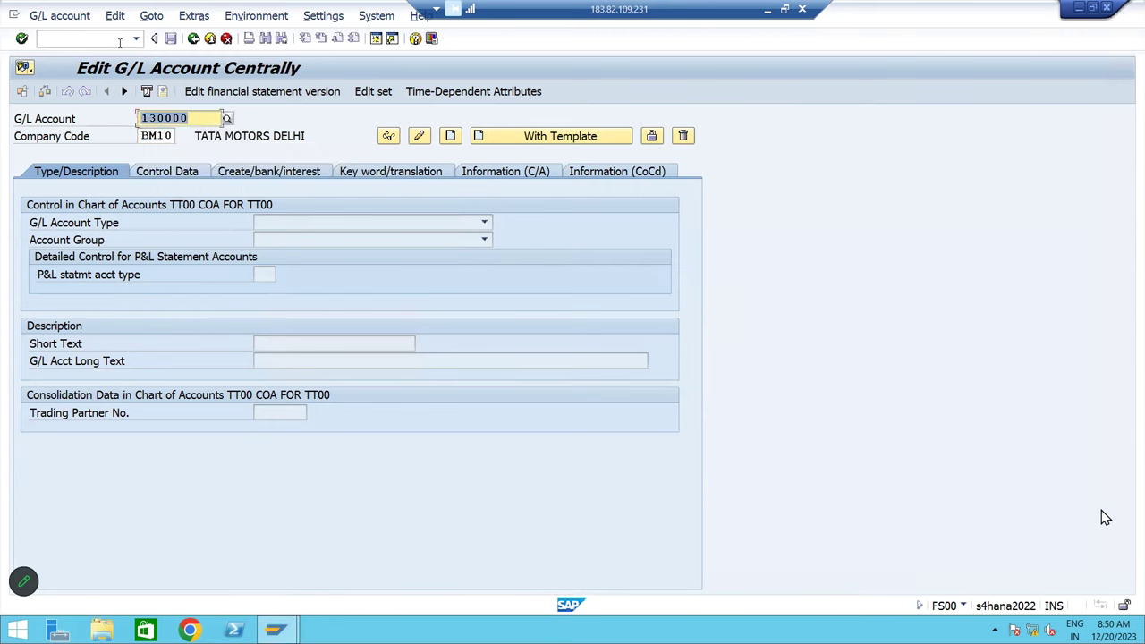
text(440003)
key(Return)
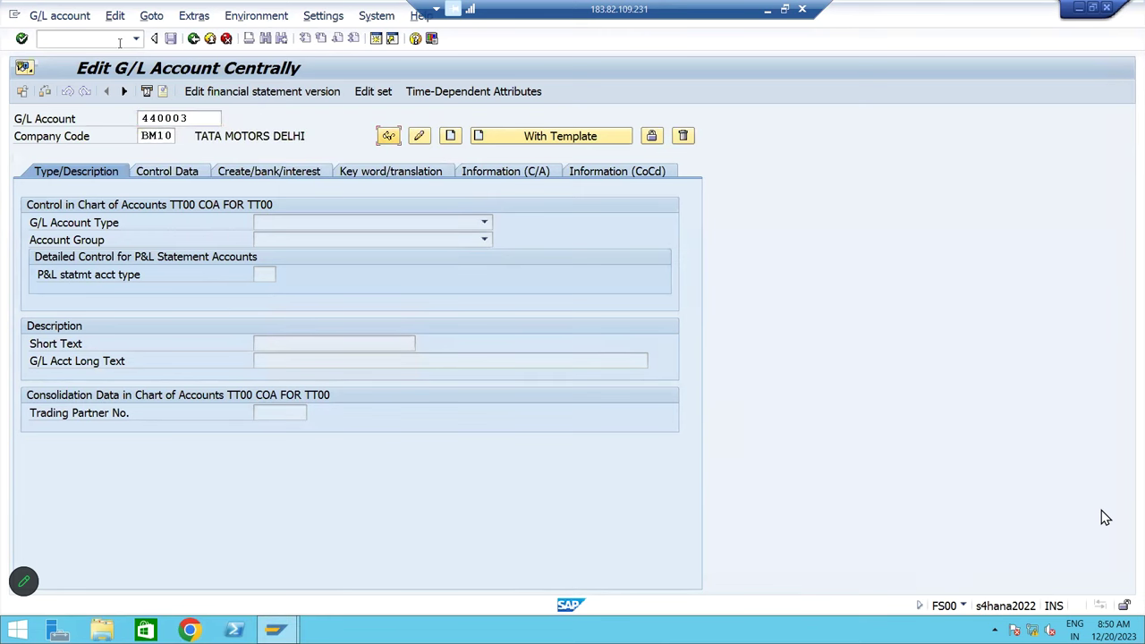
Create account 440003 with type Primary Costs or Revenue and group Indirect Expenses
click(450, 135)
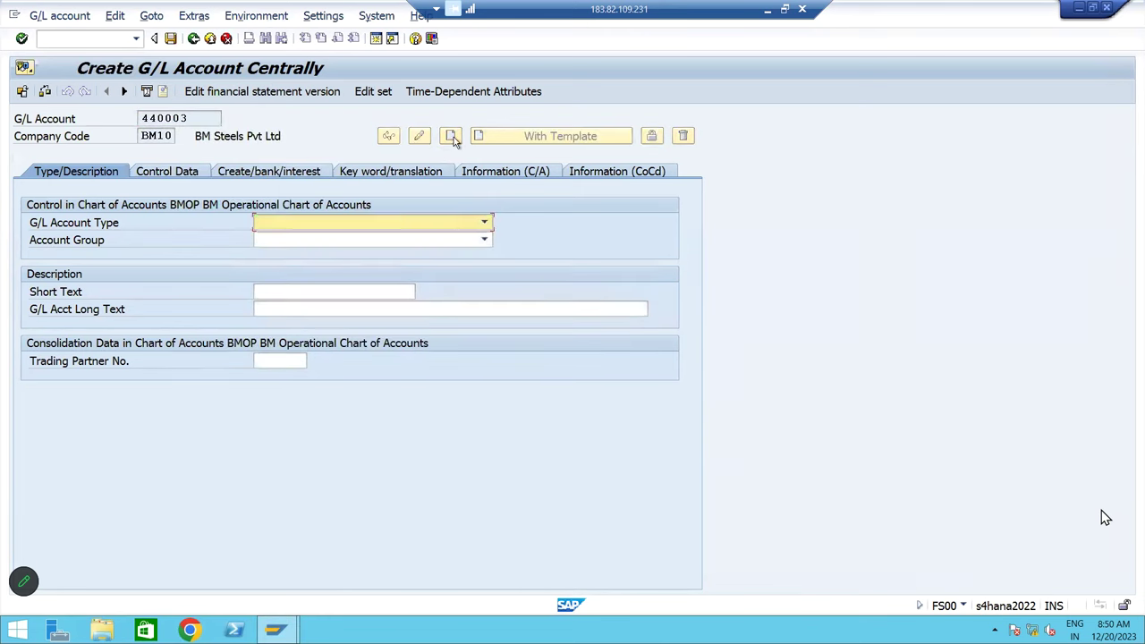
click(345, 225)
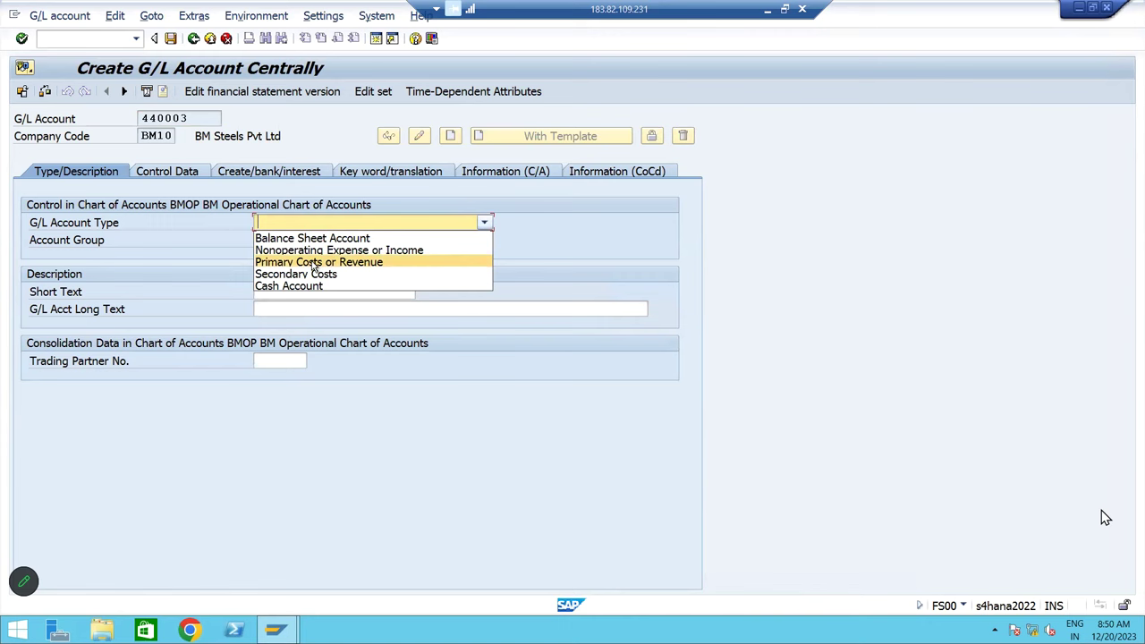
click(314, 263)
click(347, 242)
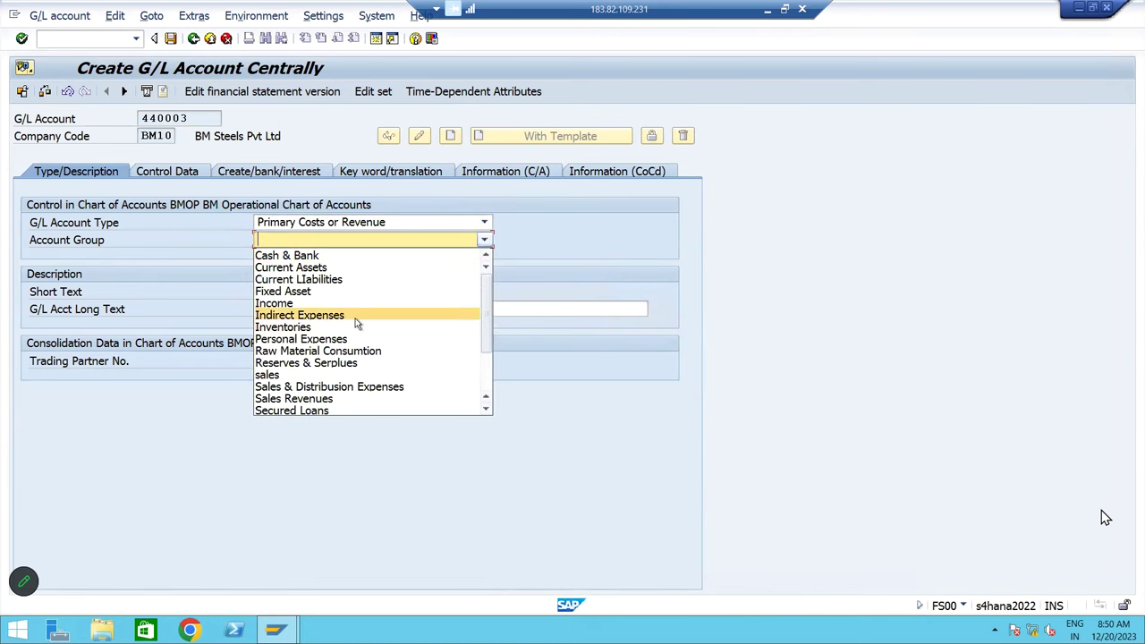
click(355, 318)
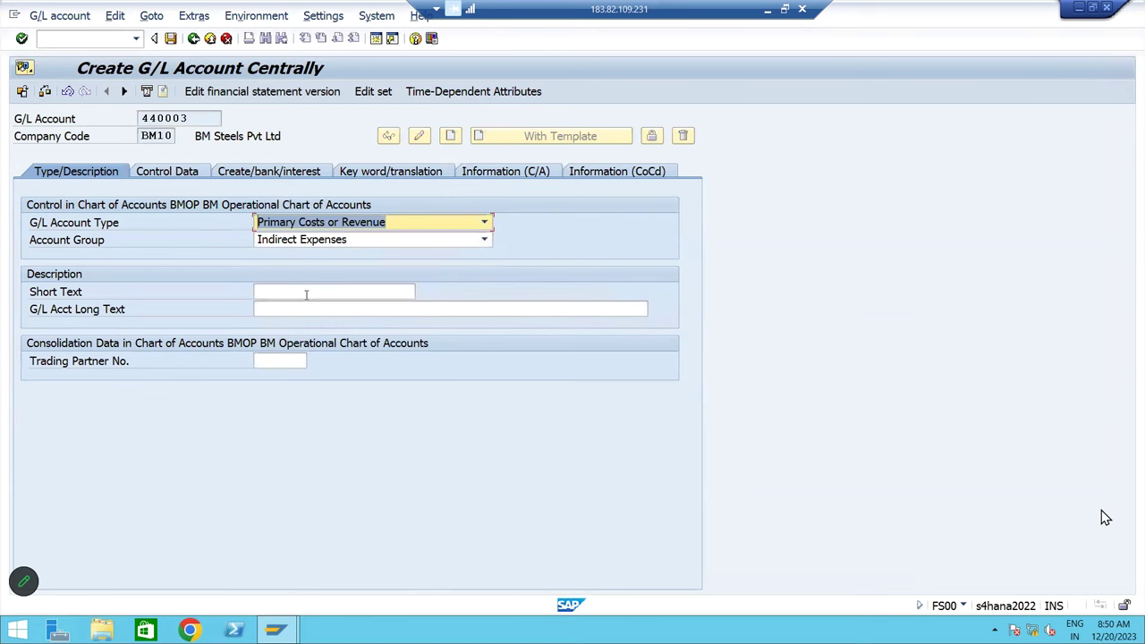
Enter 'Controcter Fee A/c' as both the short text and the long text
click(306, 294)
text(CON)
key(BackSpace)
key(BackSpace)
text(ontro)
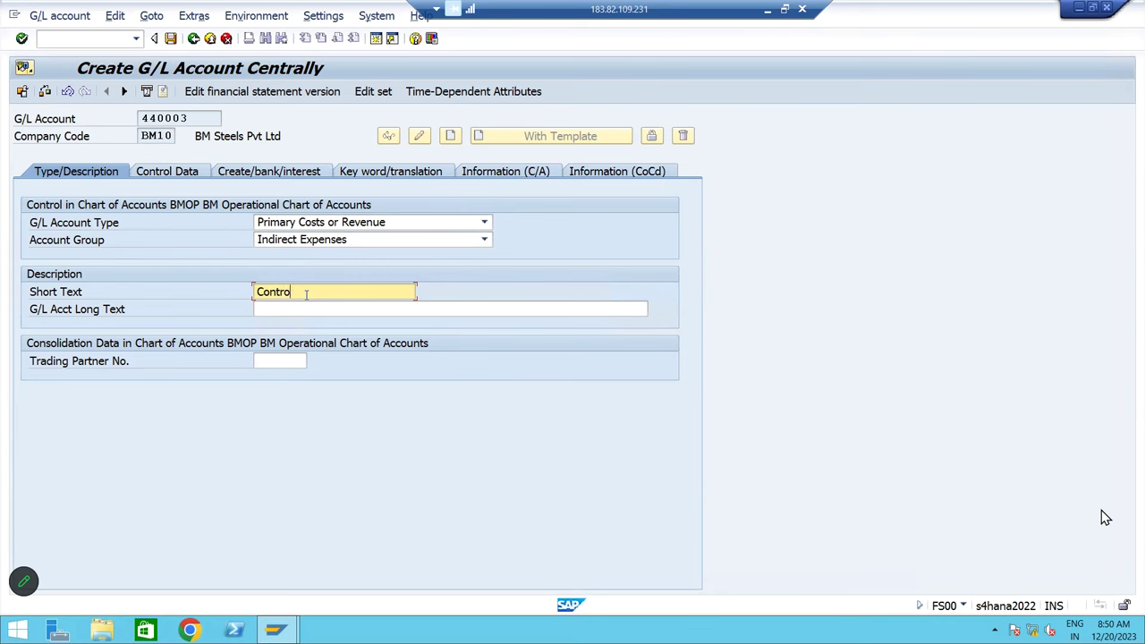
text(cter Fee A/c)
key(Tab)
key(shift+Tab)
key(ctrl+c)
key(Tab)
key(ctrl+v)
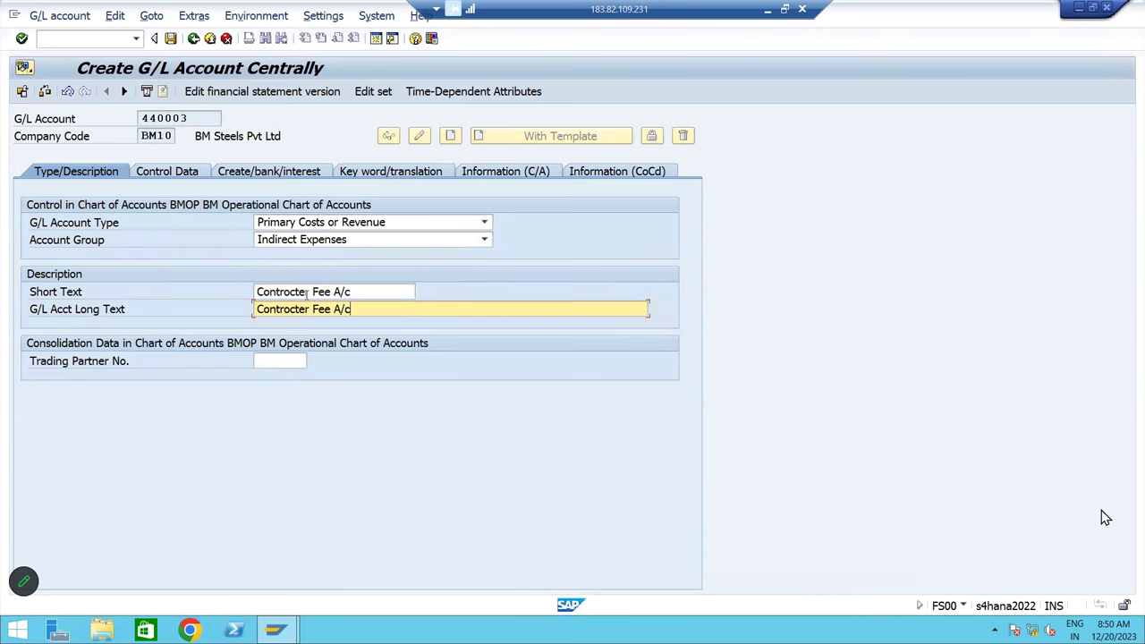
On Control Data, set sort key 001 and cost element category 1 (primary costs)
click(192, 174)
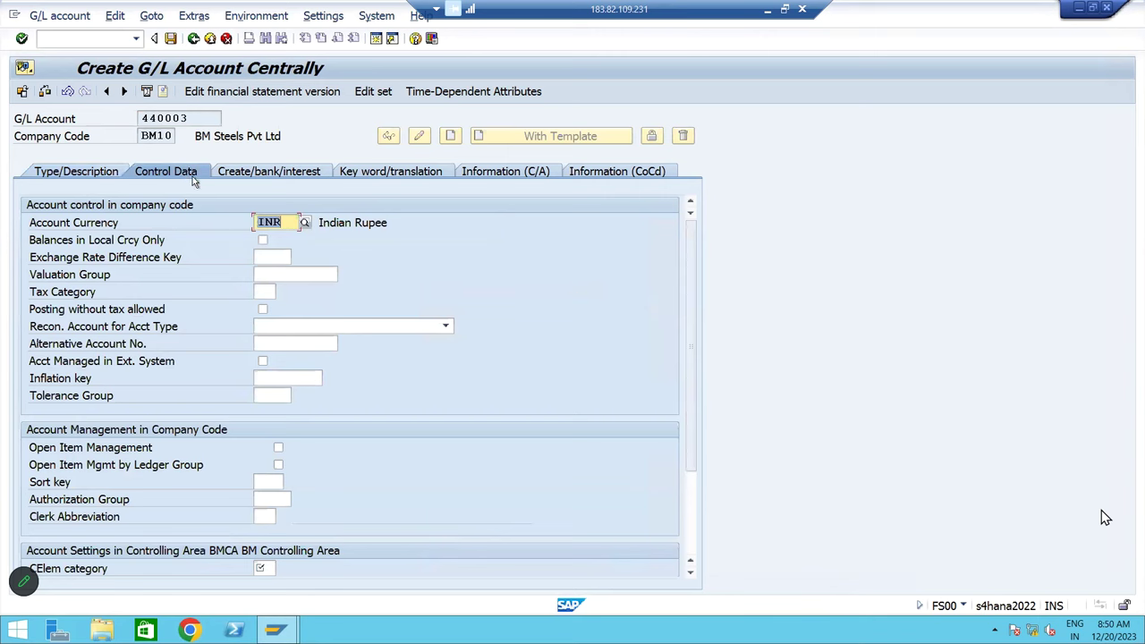
click(278, 485)
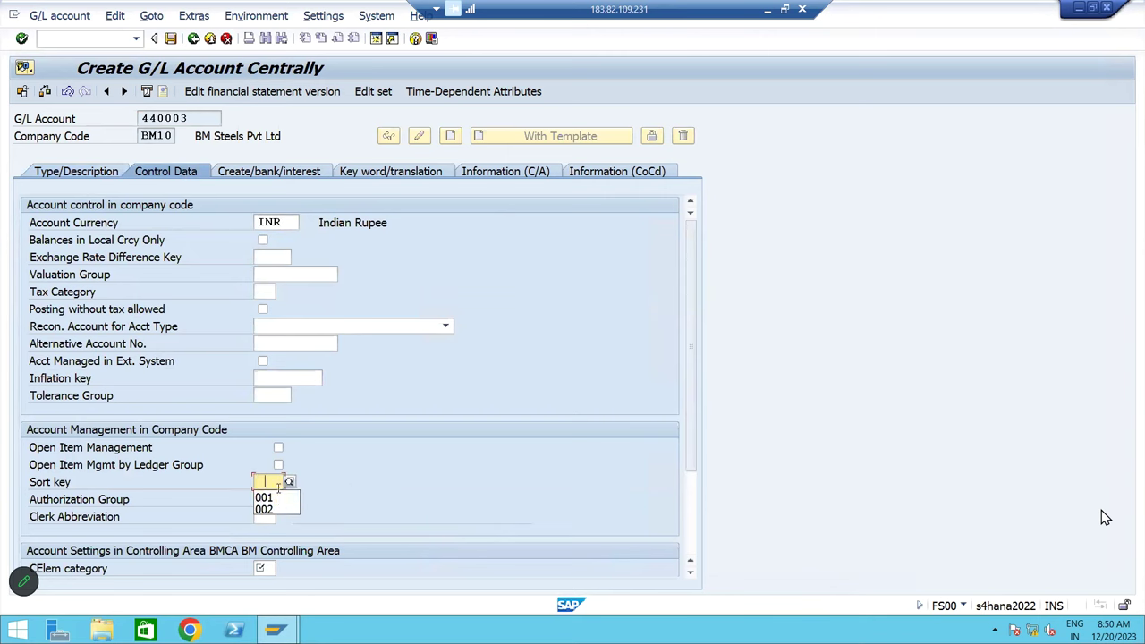
click(266, 498)
scroll(702, 382, down, 1)
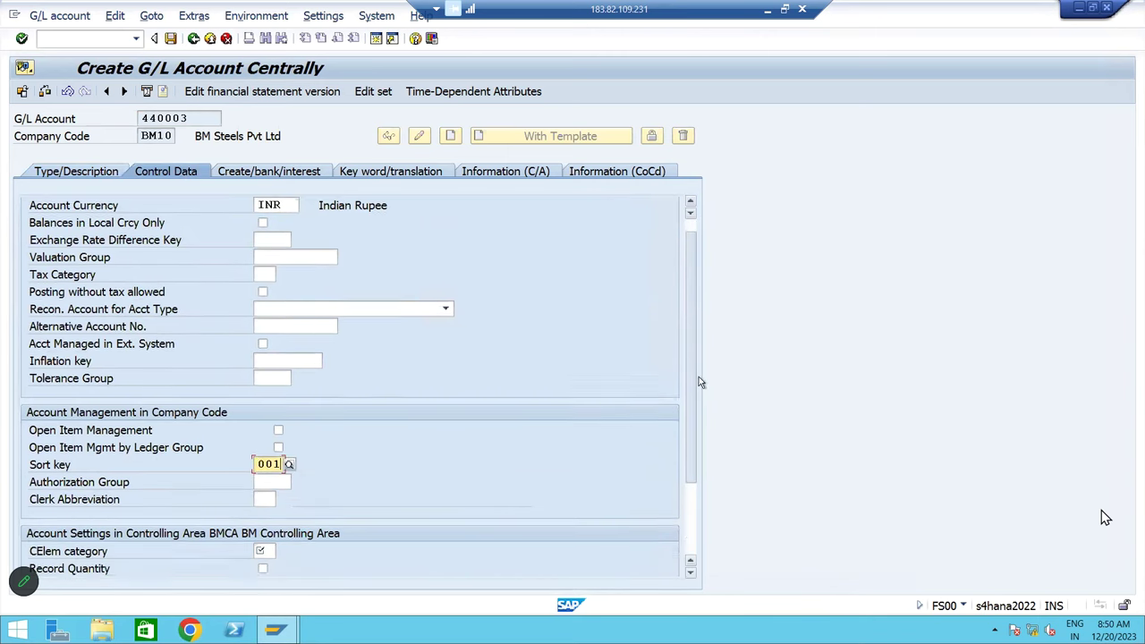
scroll(701, 382, down, 4)
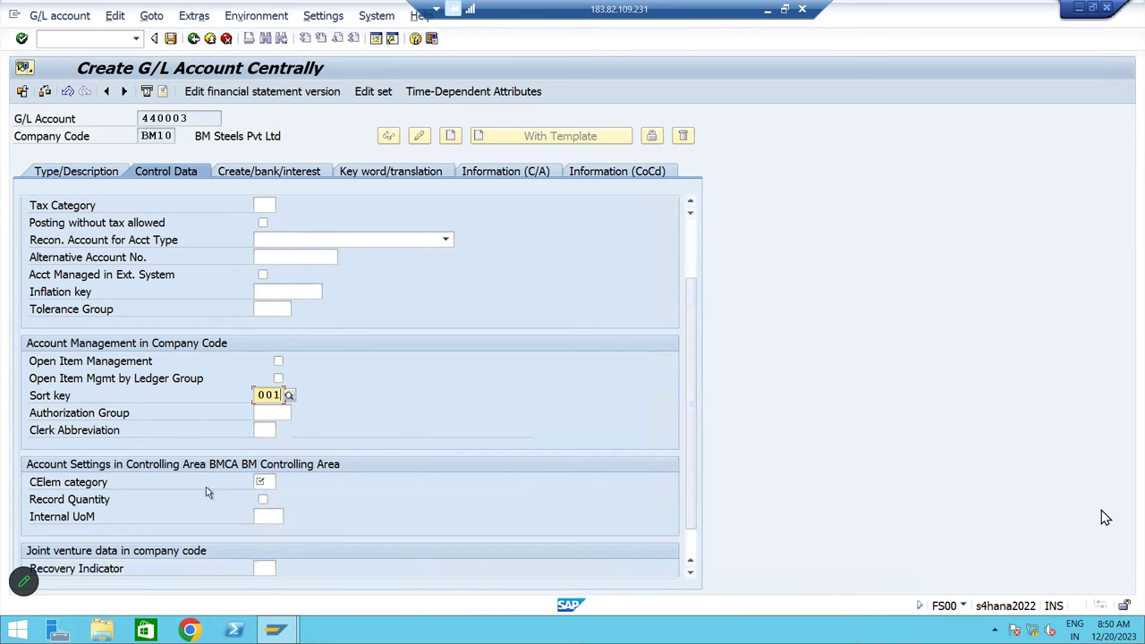
click(267, 483)
click(285, 484)
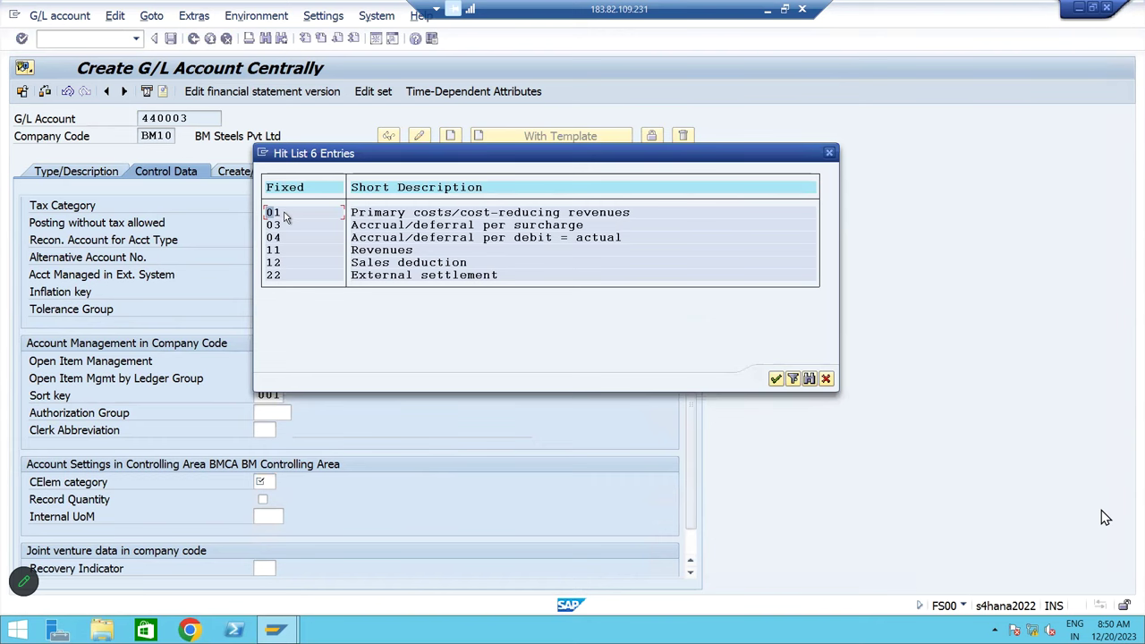
double_click(279, 215)
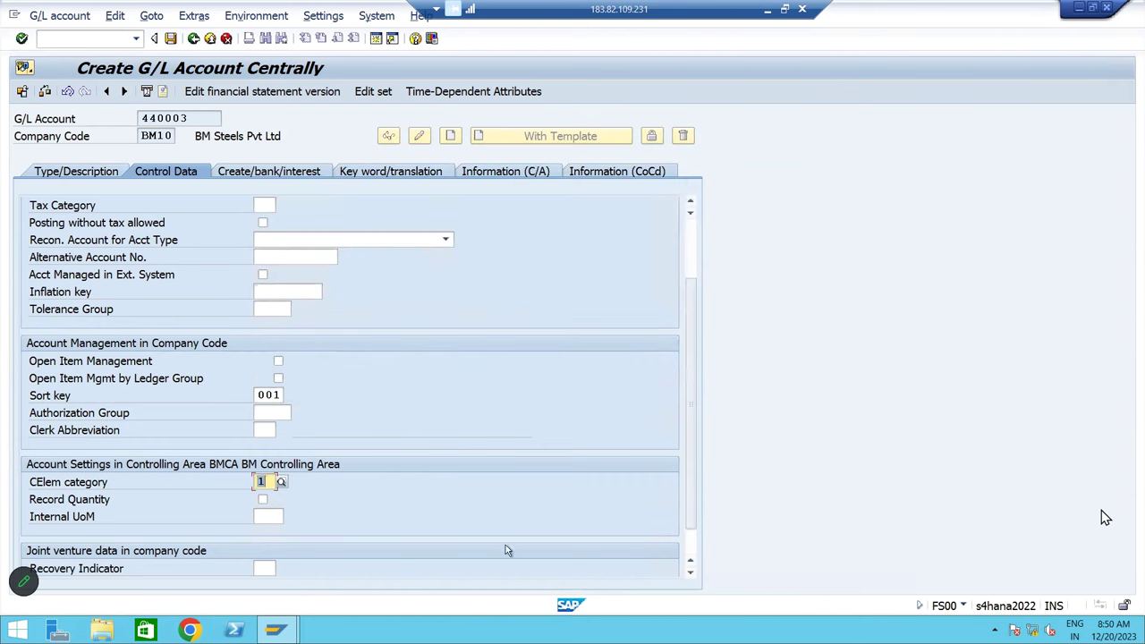
Set field status group G004 (Cost accounts) and save the G/L account
click(280, 173)
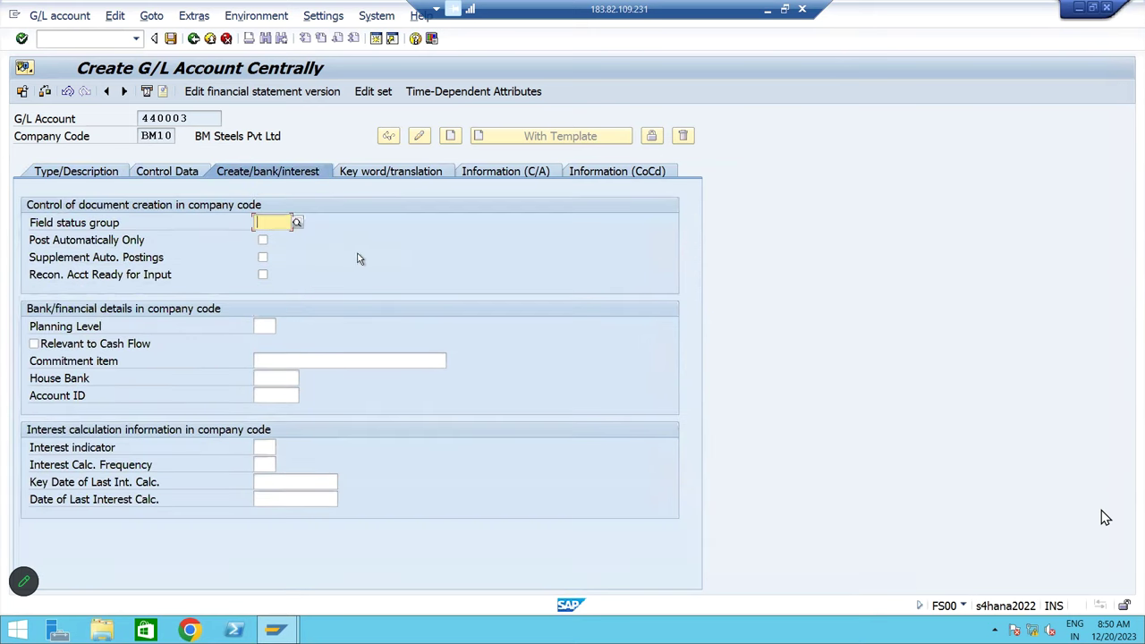
click(297, 222)
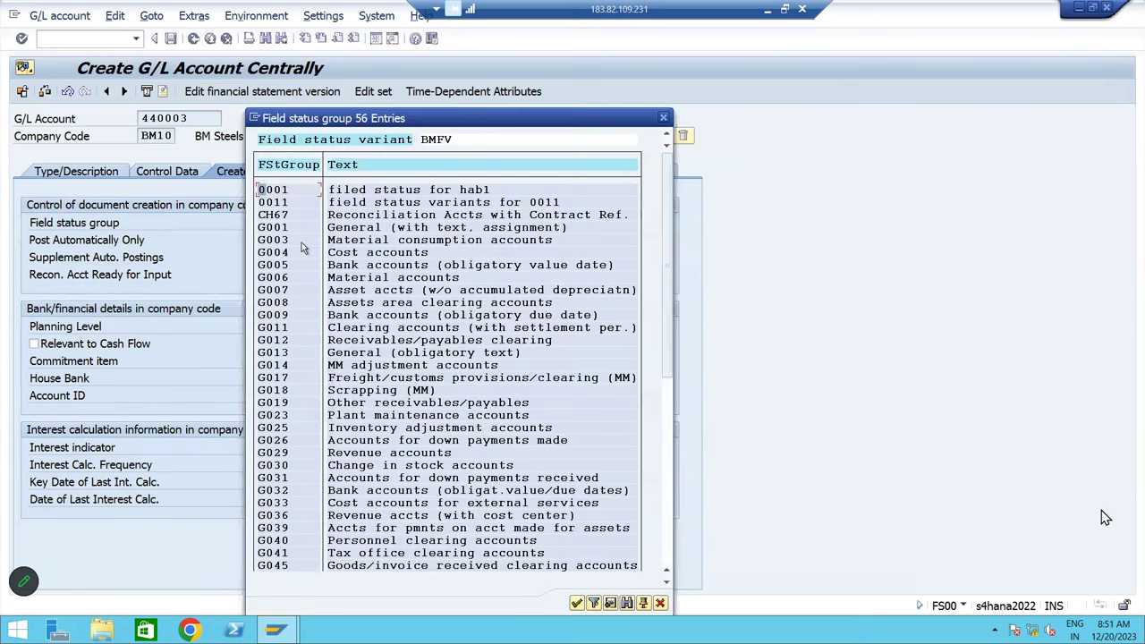
click(273, 229)
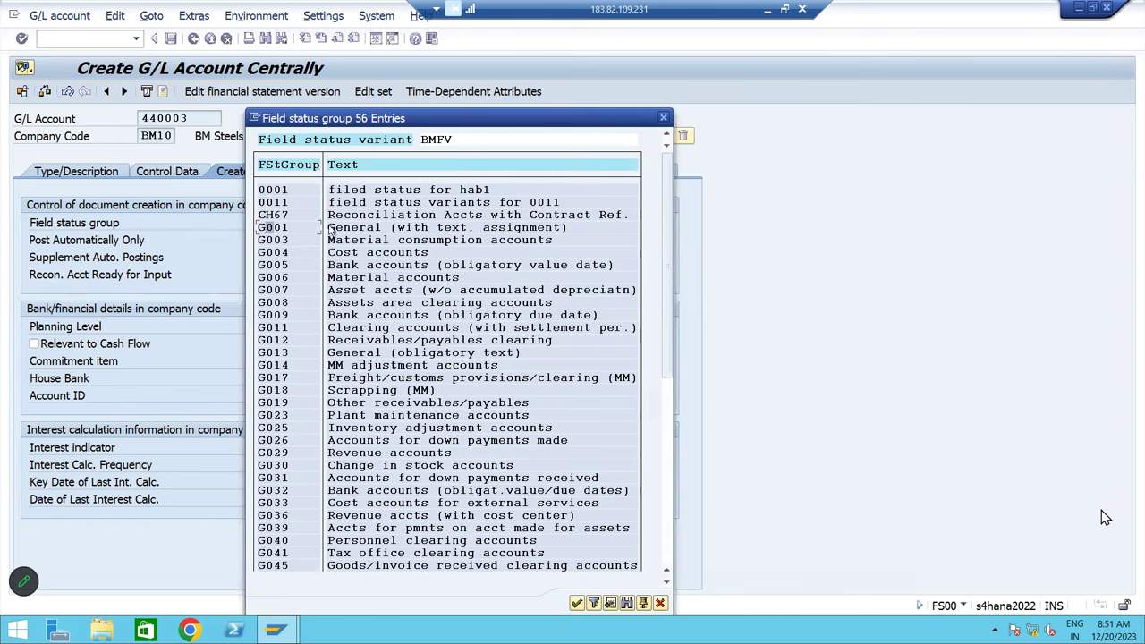
click(269, 254)
double_click(271, 255)
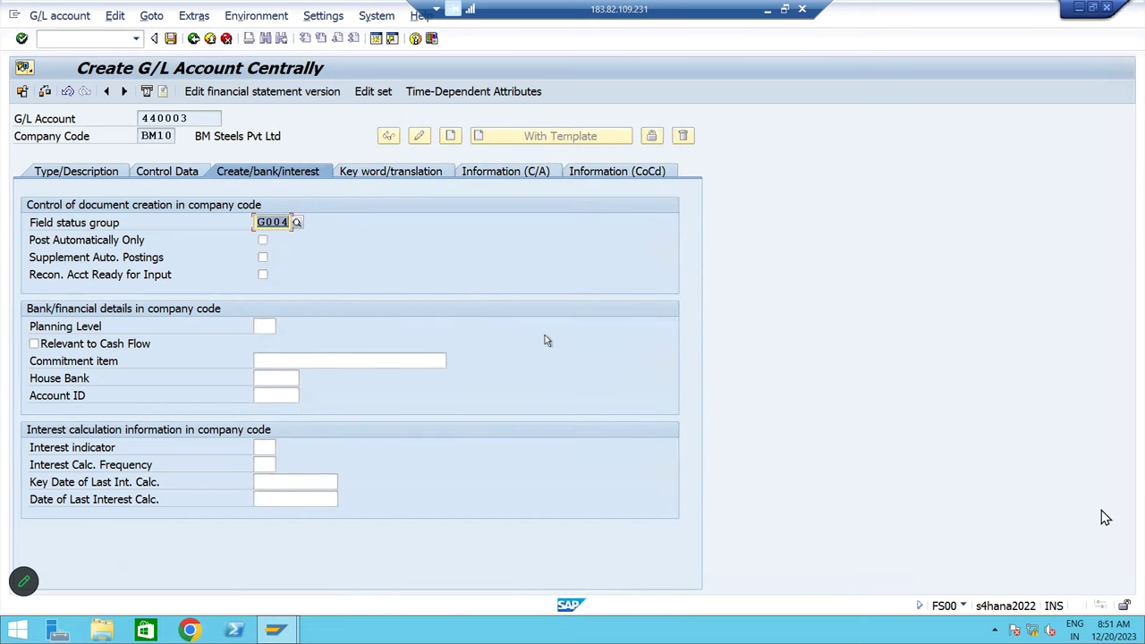
click(170, 38)
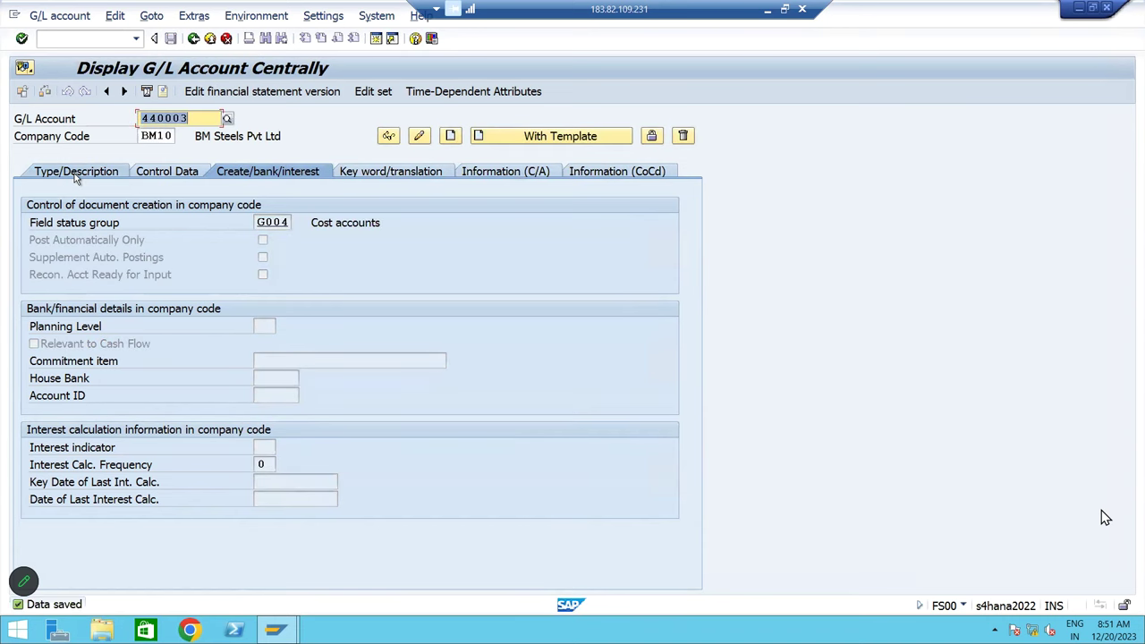
Review the Type/Description tab: company code BM10 and the short text
click(76, 175)
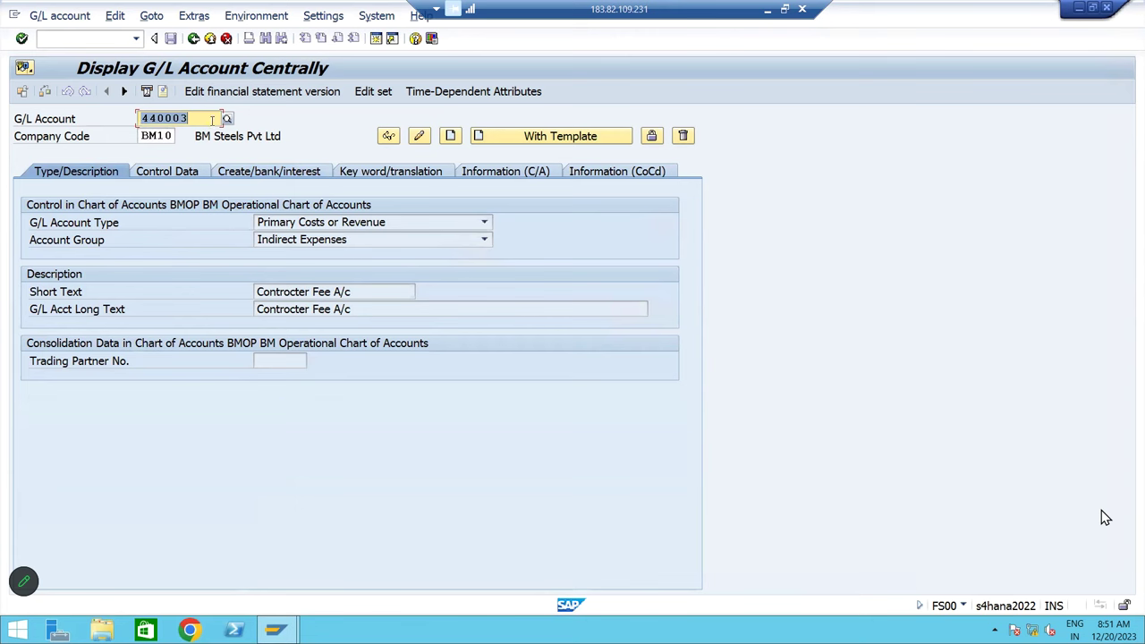
click(152, 136)
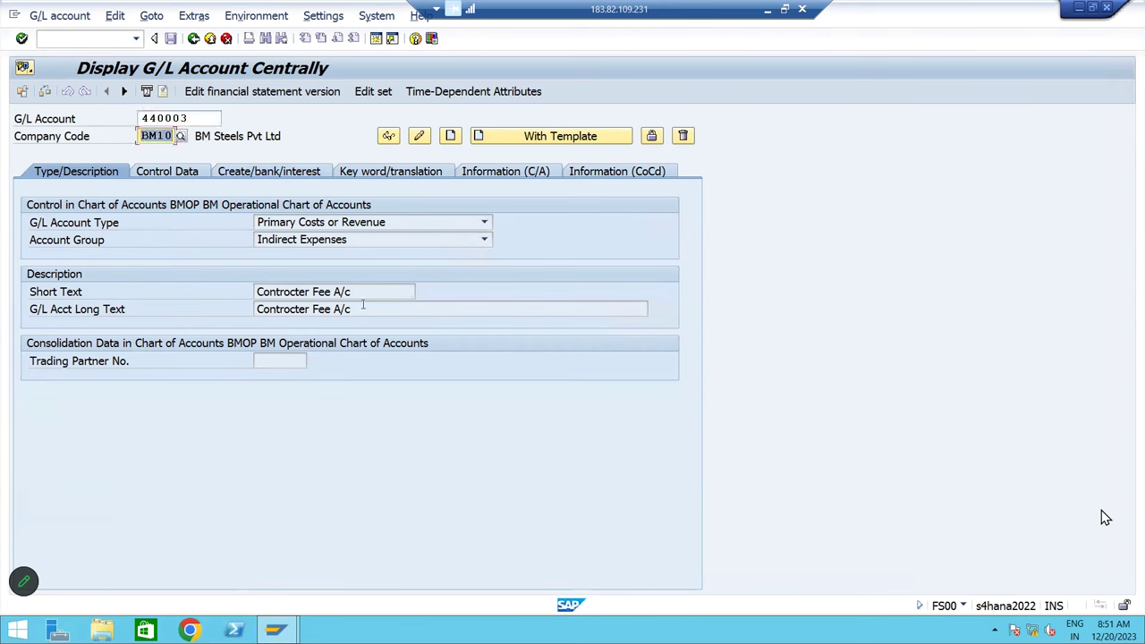
click(258, 292)
double_click(259, 292)
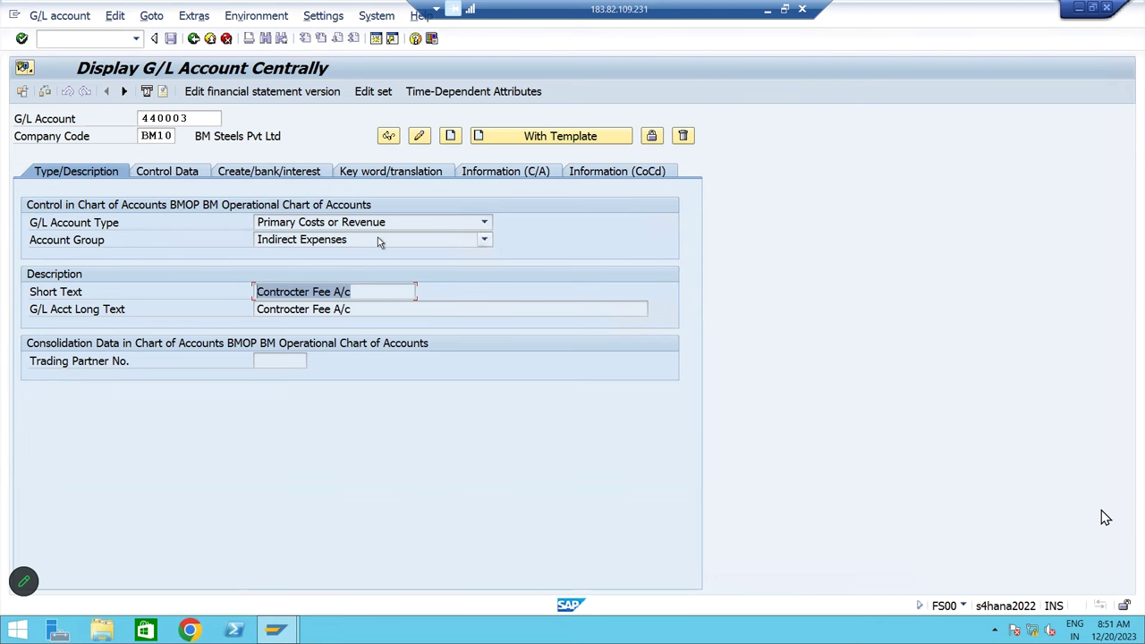
Check the saved sort key 001, cost element category and field status group G004
click(183, 170)
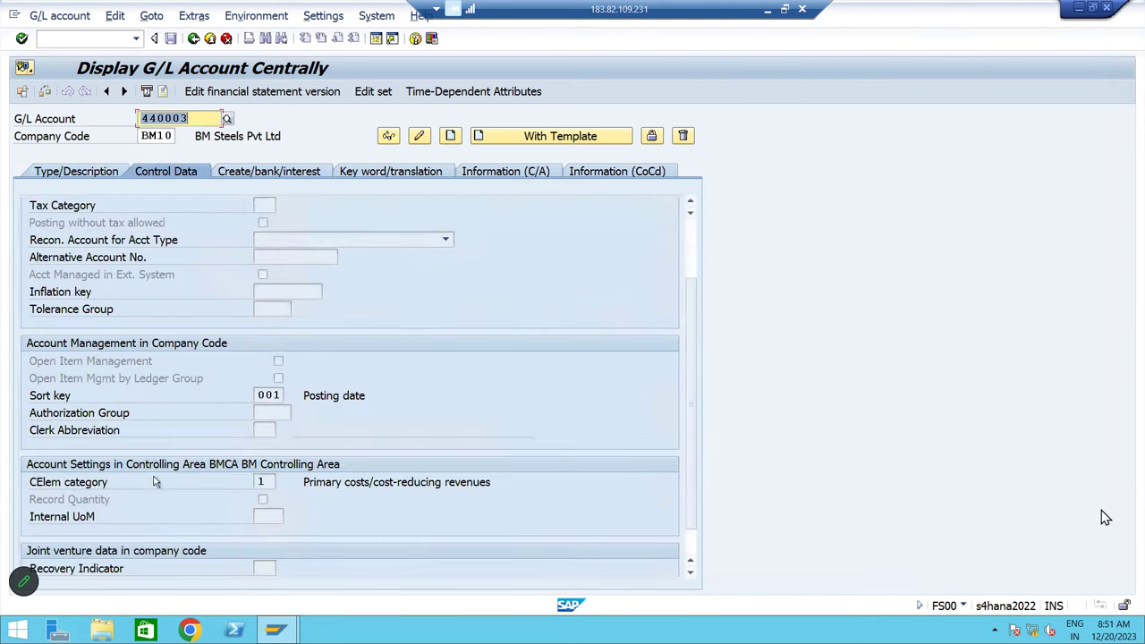
click(305, 482)
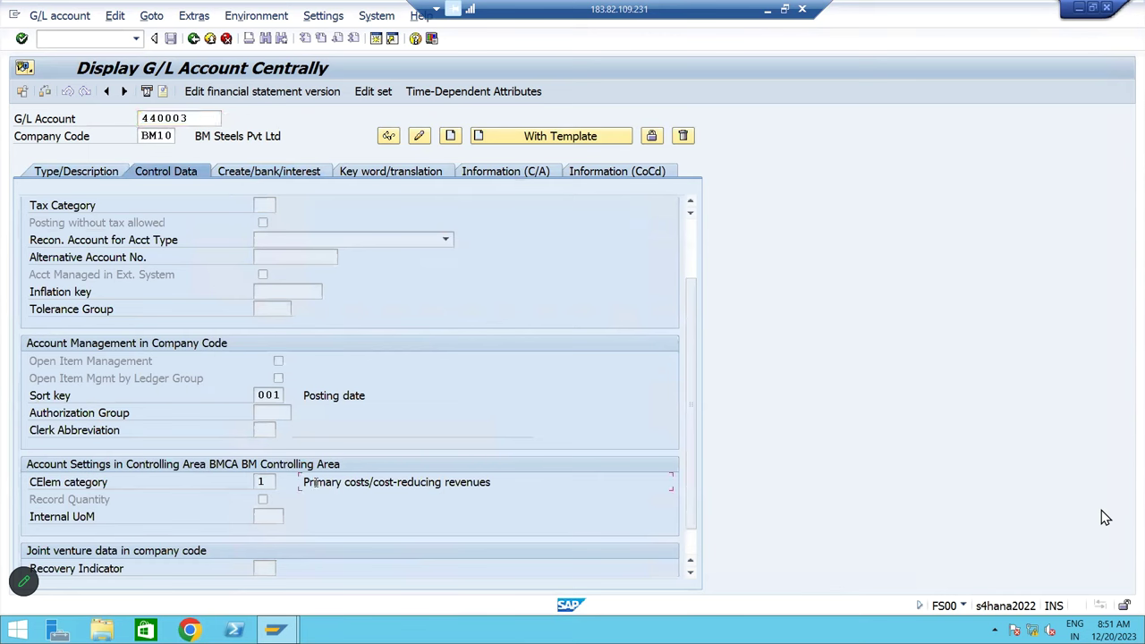
drag(305, 483, 424, 486)
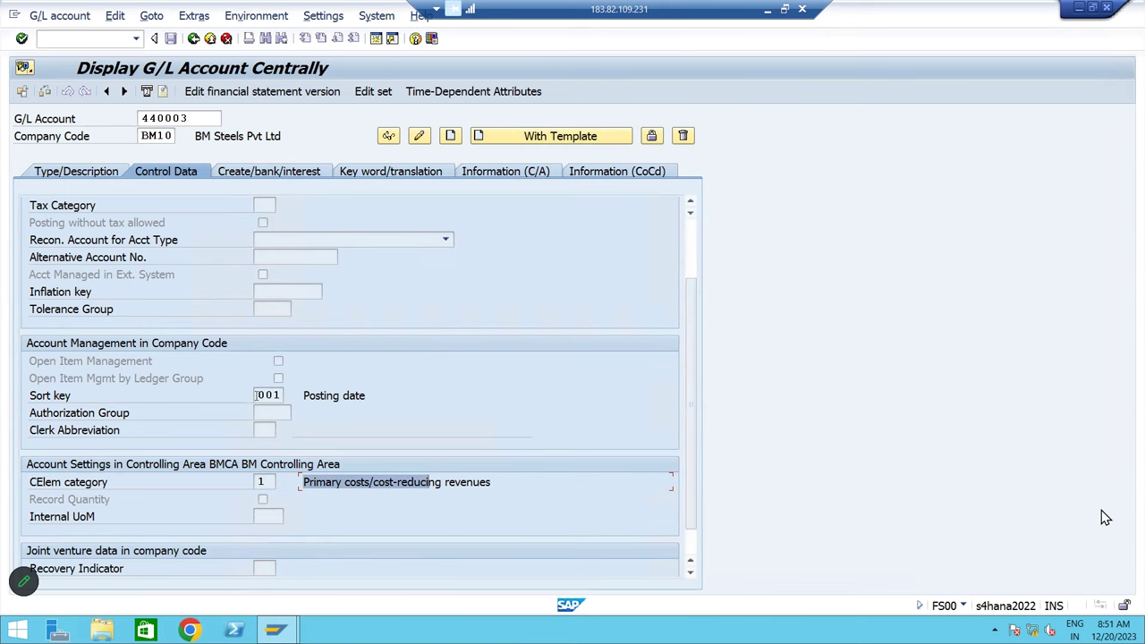
click(267, 395)
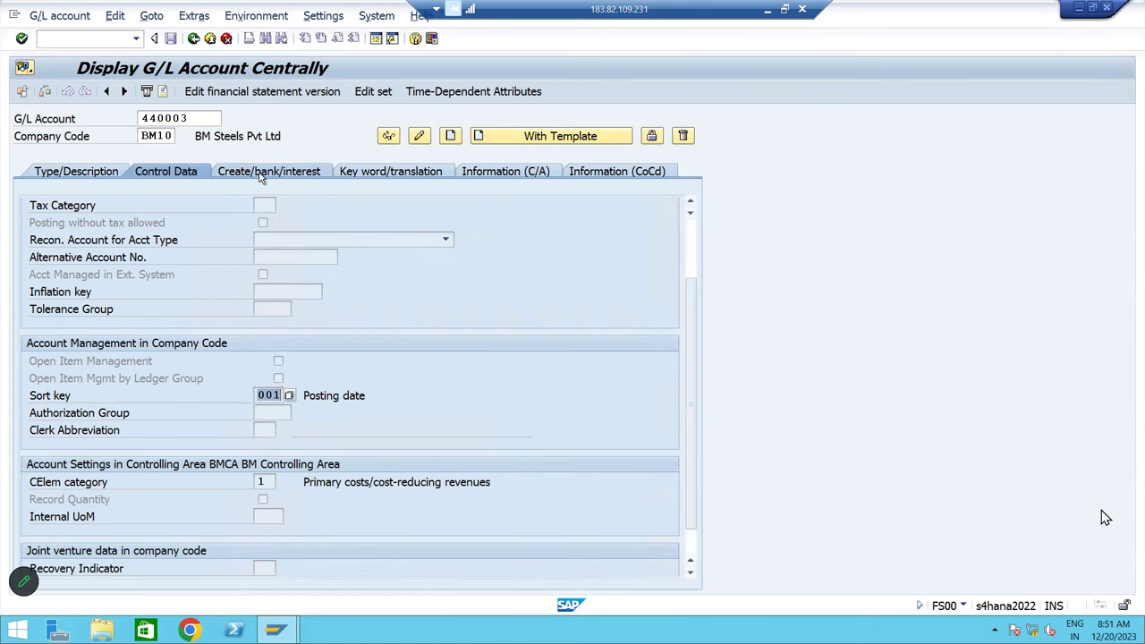
click(263, 173)
click(271, 222)
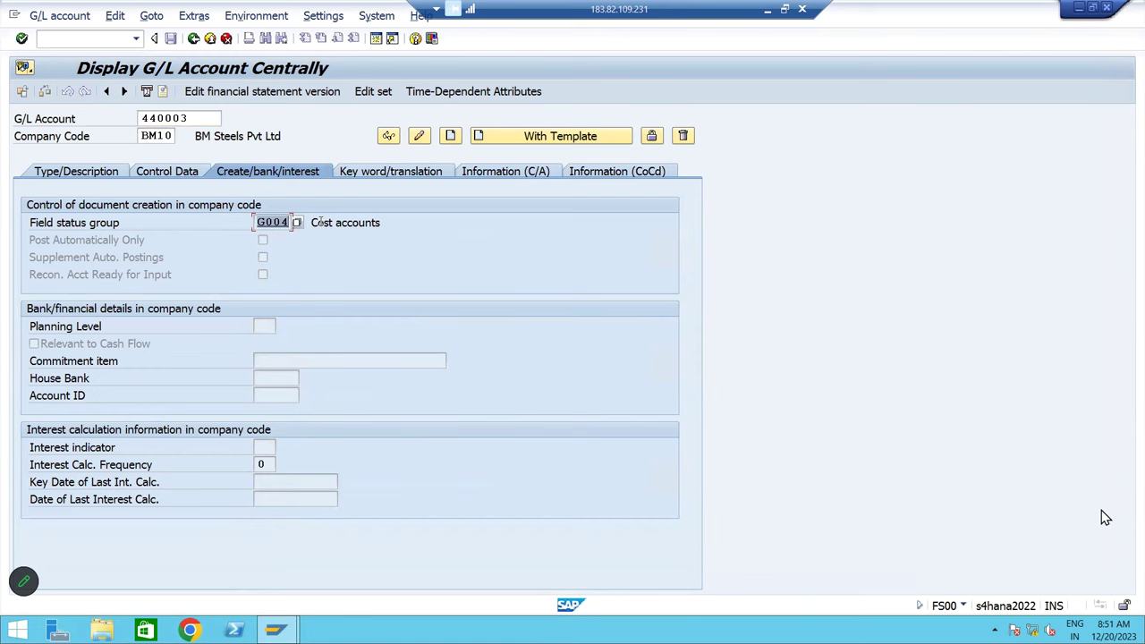
Leave the account display with /n for the Easy Access menu
click(157, 173)
click(85, 172)
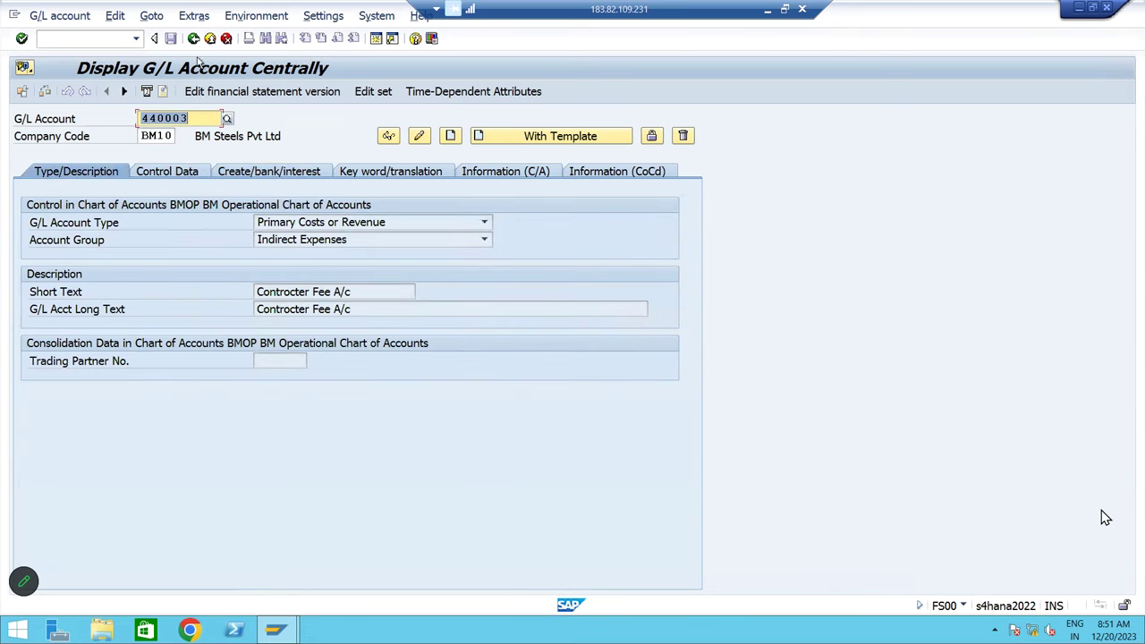
click(98, 37)
text(/n)
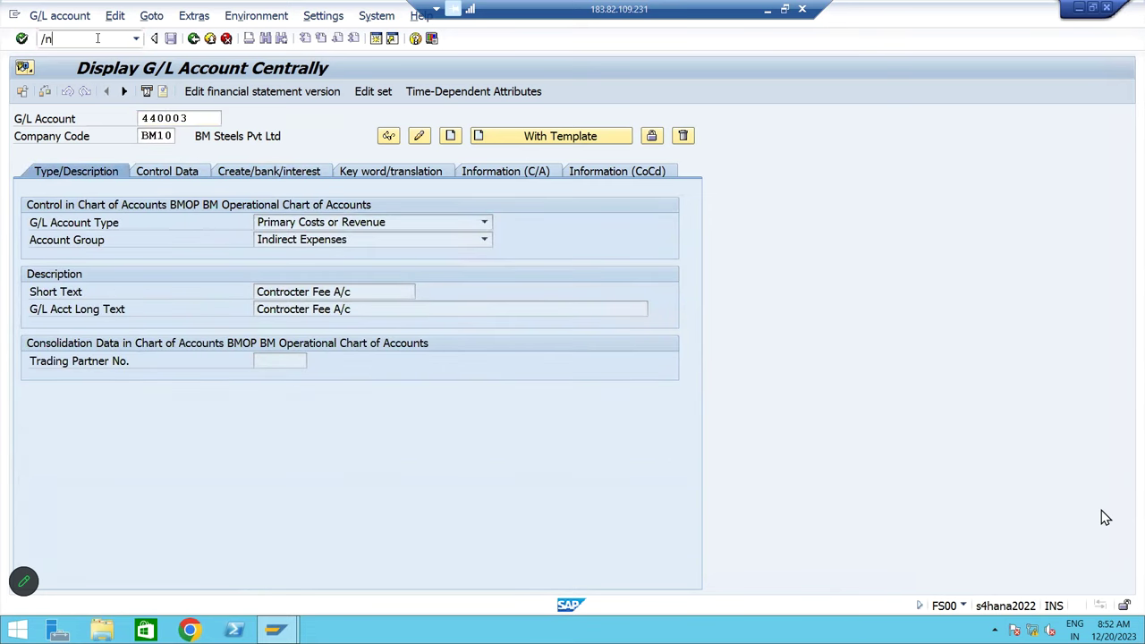
key(Return)
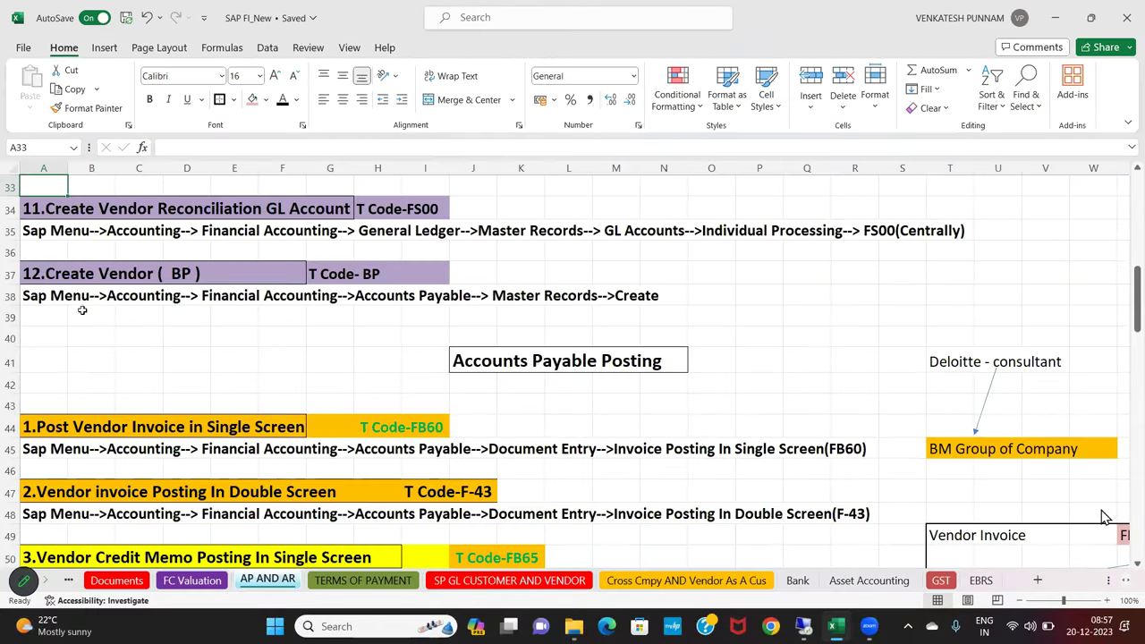
Enter FK01, XK01 and MK01 in L37:N37 beside the Create Vendor (BP) entry
drag(63, 274, 380, 274)
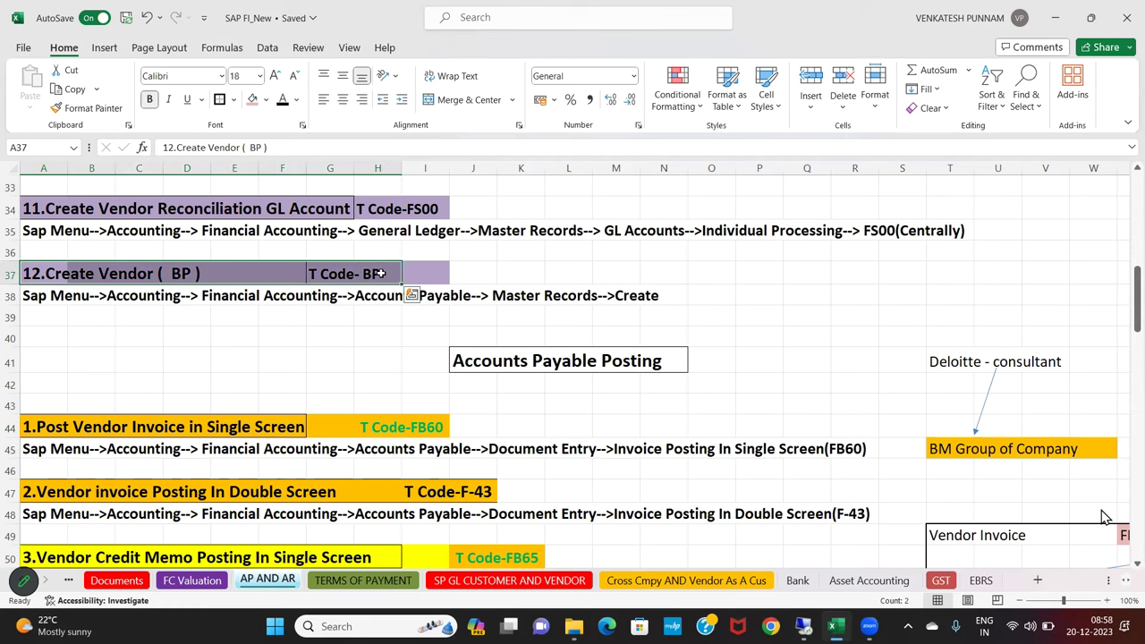
click(235, 295)
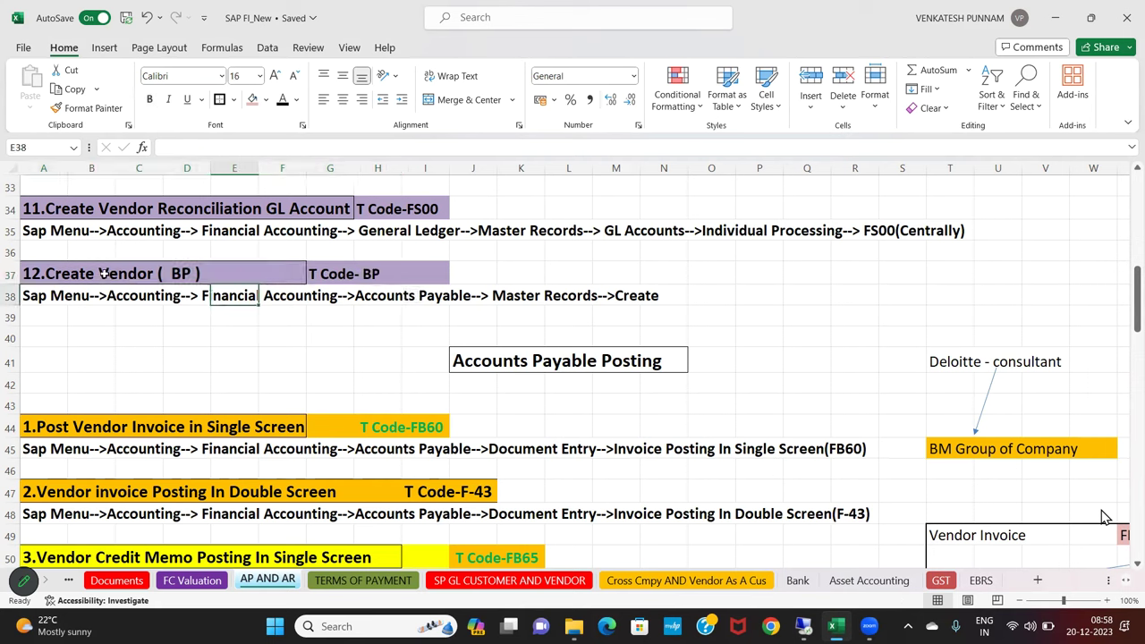
drag(99, 274, 150, 274)
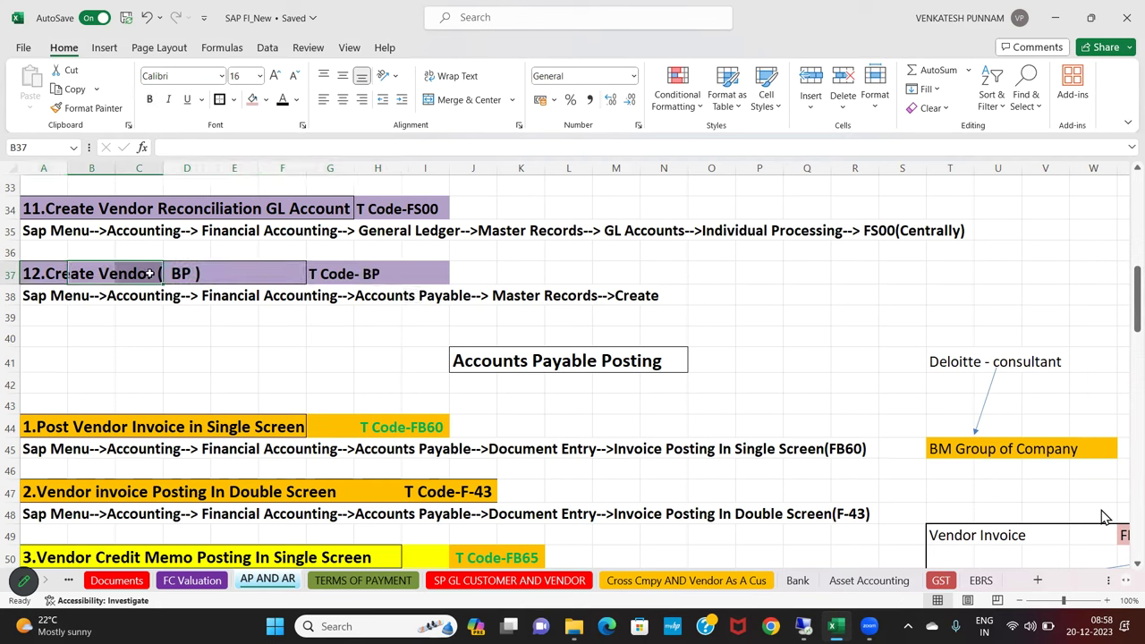
click(366, 274)
click(566, 277)
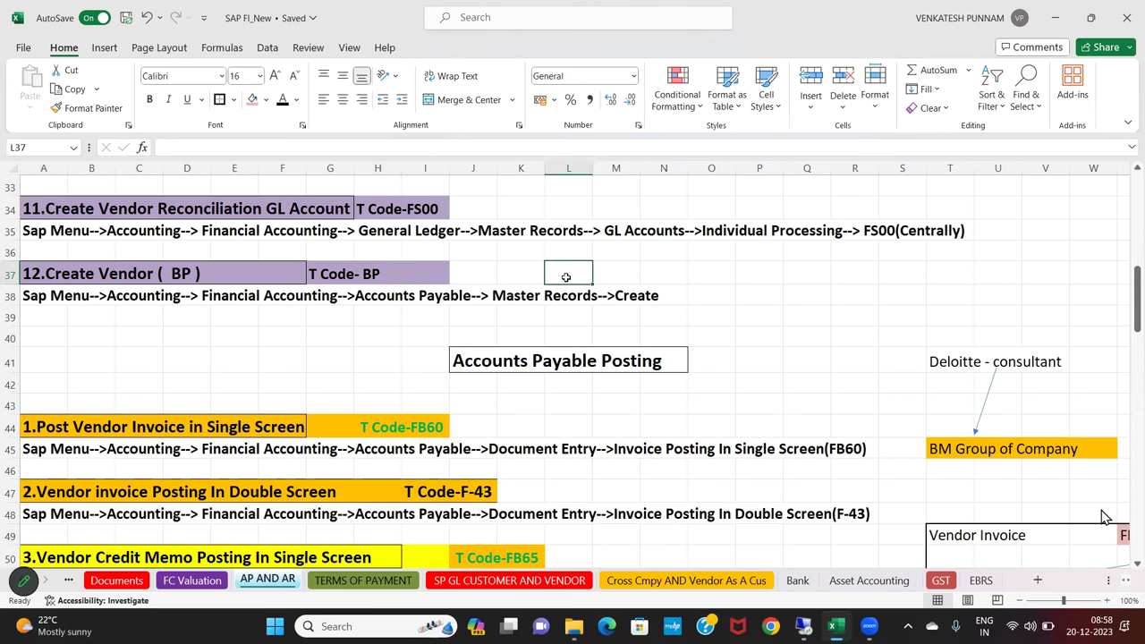
text(FK01)
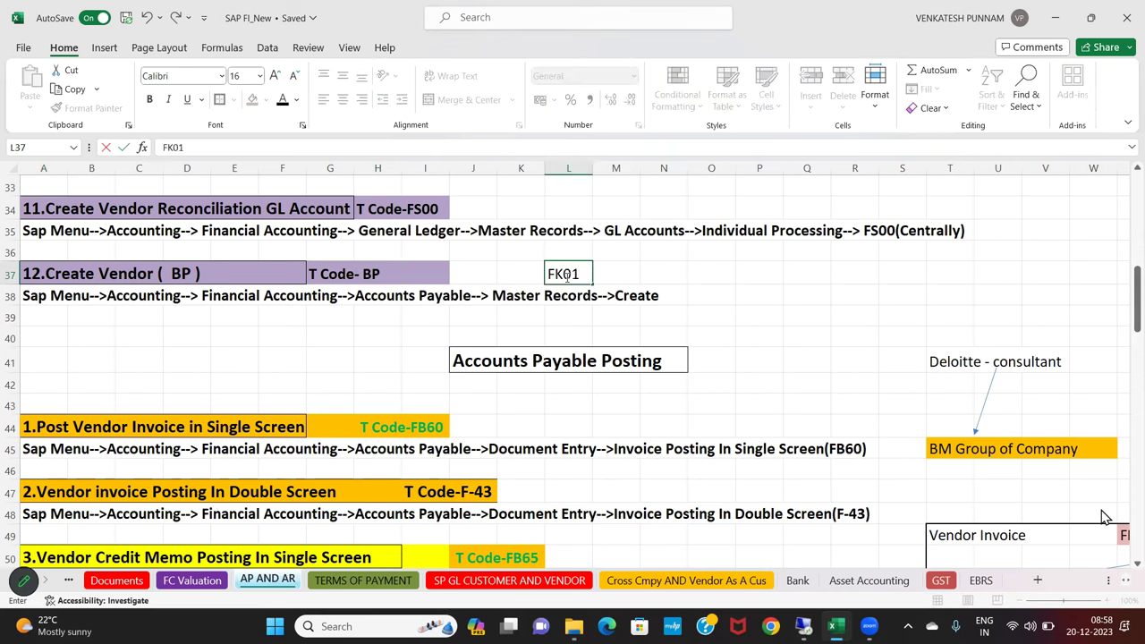
key(Tab)
text(XK)
text(01)
key(Tab)
text(MK01)
key(Return)
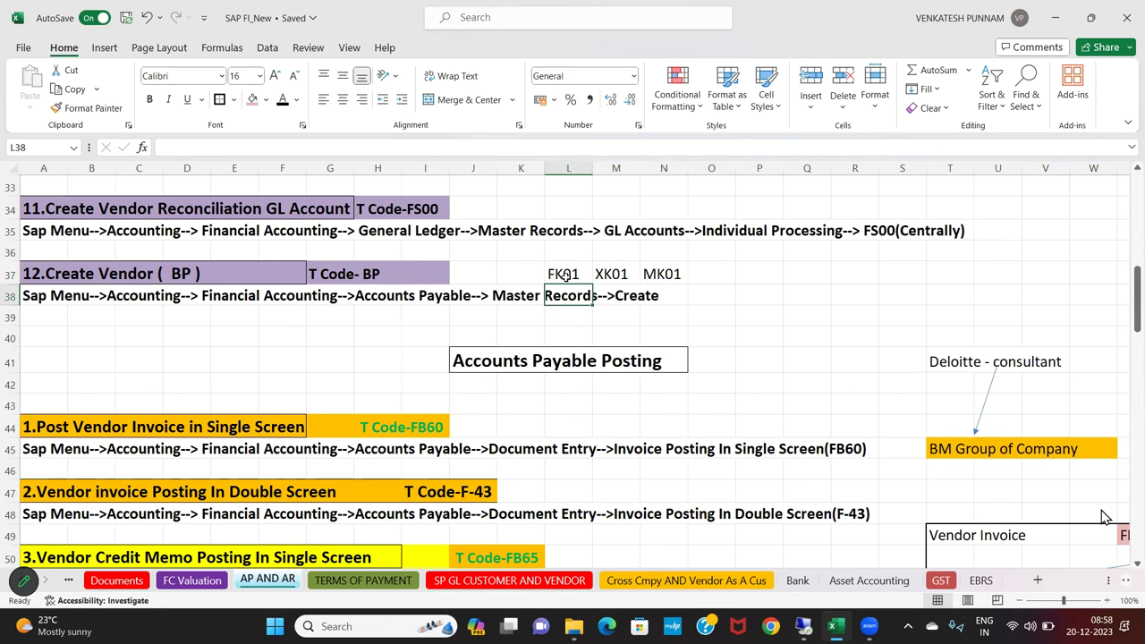
Shade the FK01, XK01 and MK01 cells light pink
drag(564, 275, 669, 275)
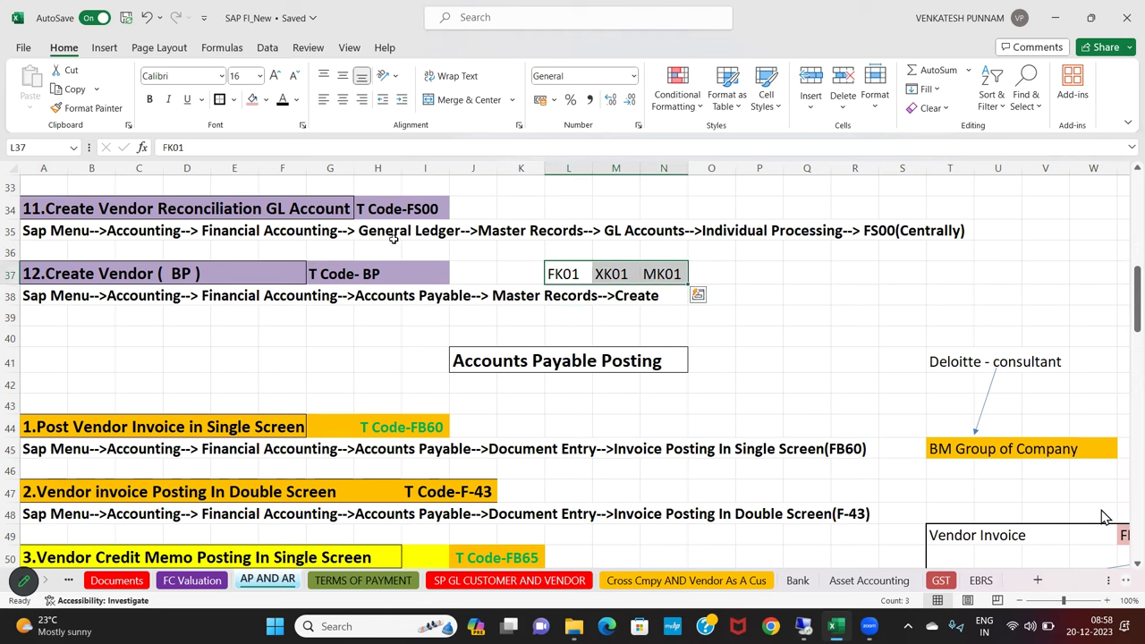
click(252, 99)
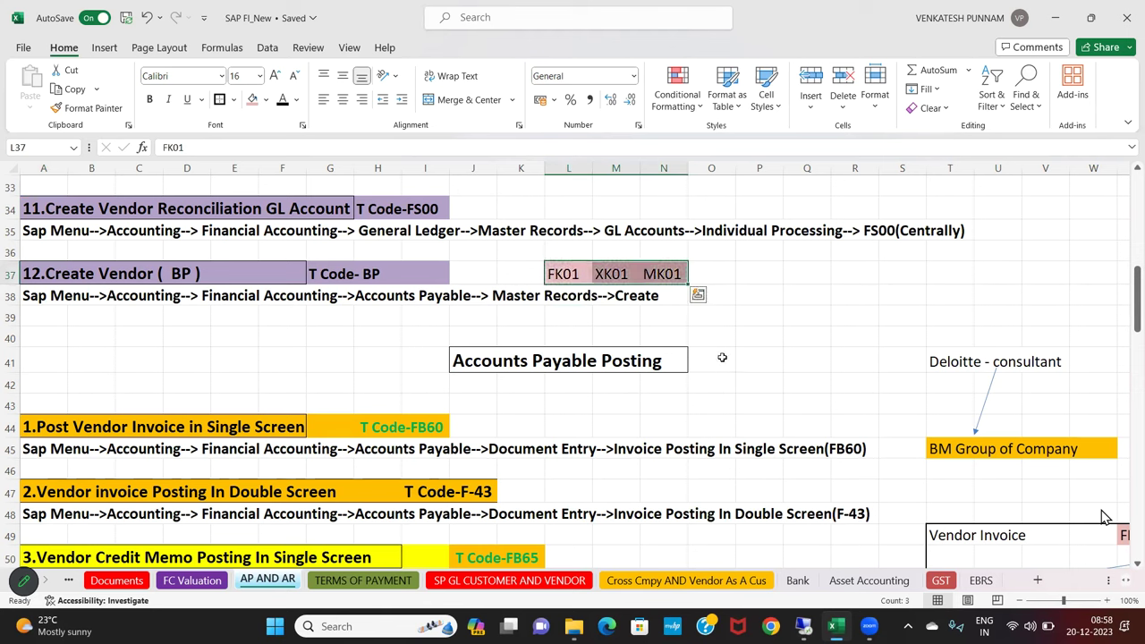
click(568, 275)
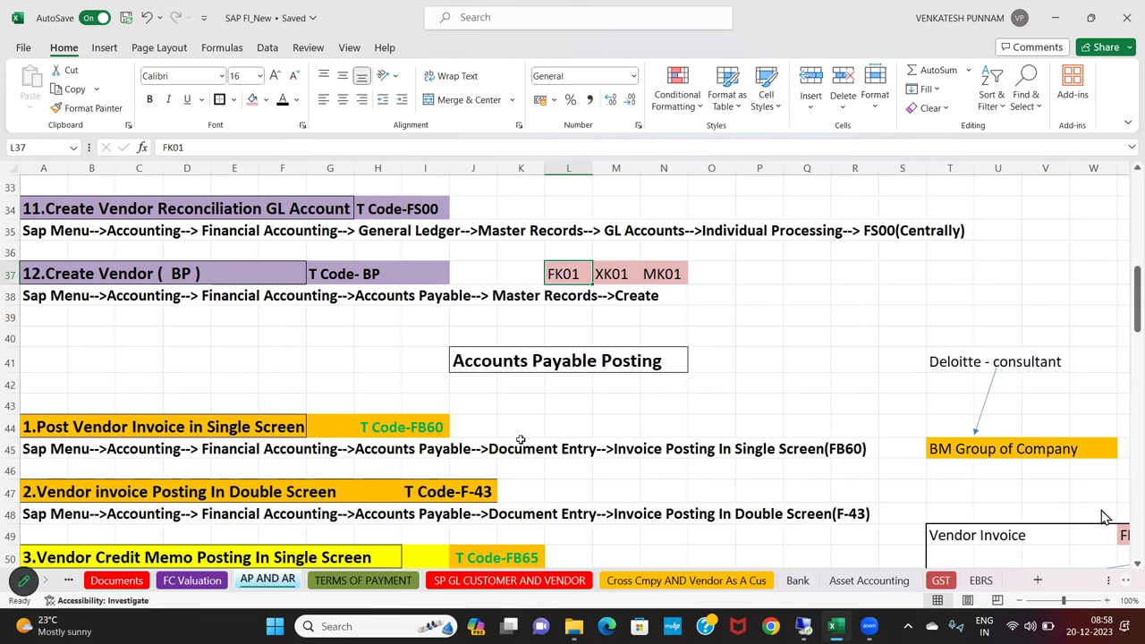
click(90, 283)
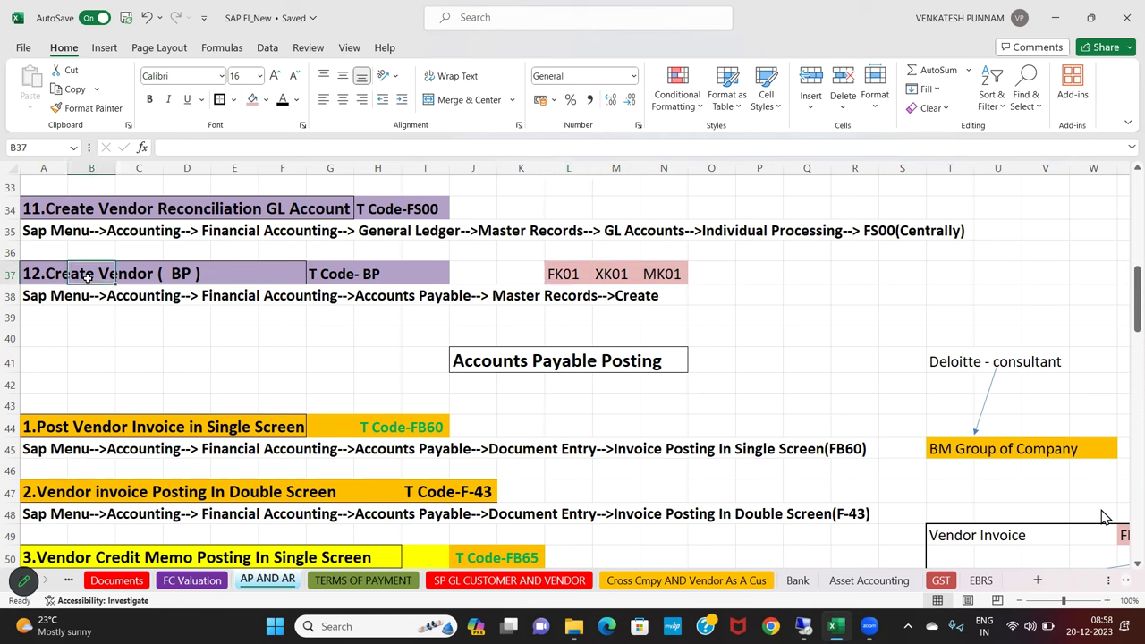
click(374, 280)
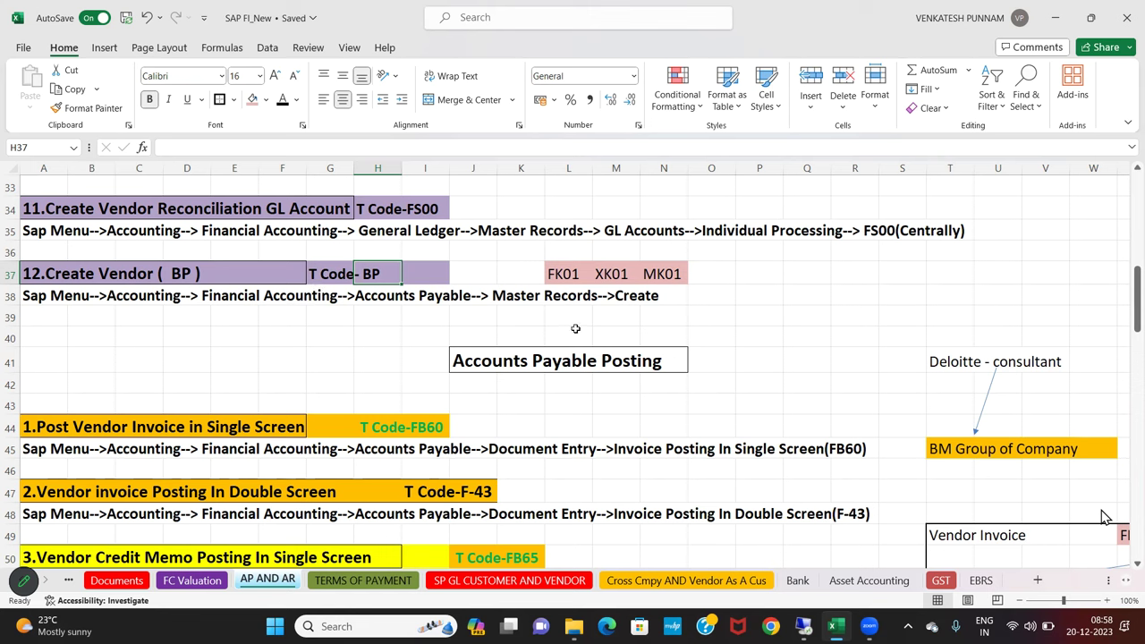
Reselect the FK01, XK01 and MK01 cells, then return to the S/4HANA SAP session
click(562, 276)
drag(604, 275, 687, 277)
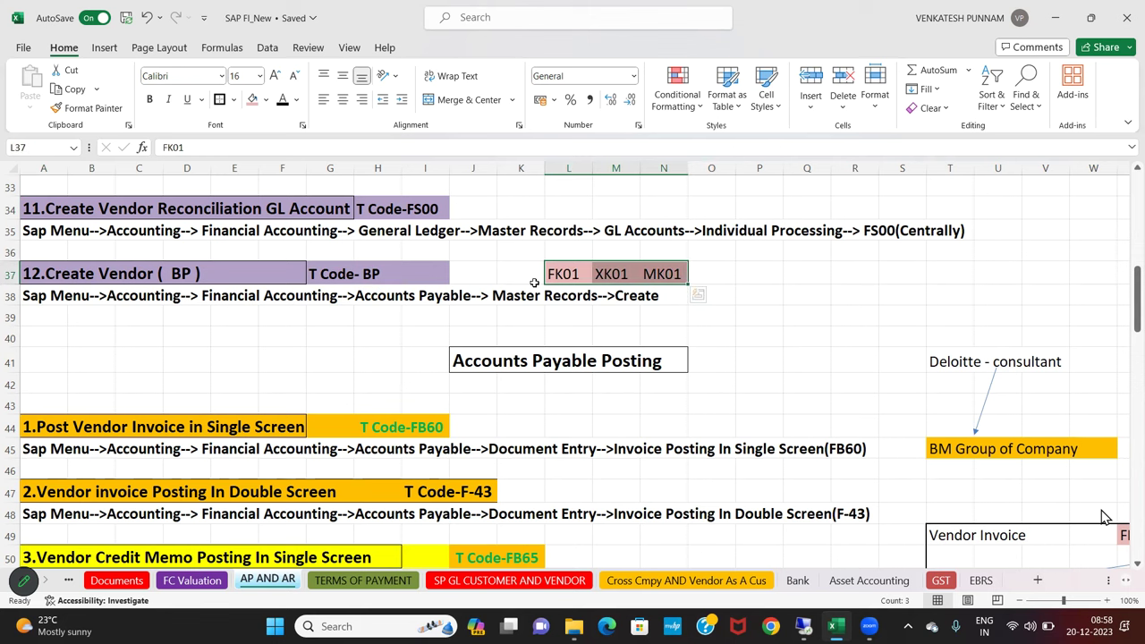
click(657, 276)
drag(552, 277, 650, 285)
key(alt+Tab)
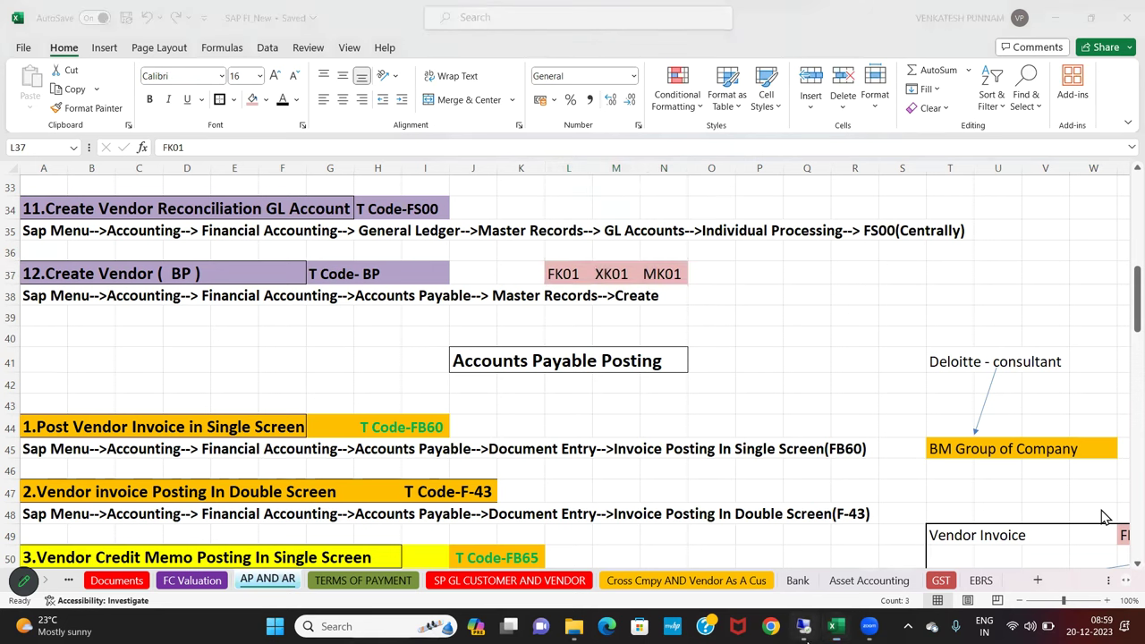
Run FK01 and read its message long text showing the redirect to transaction BP
click(90, 41)
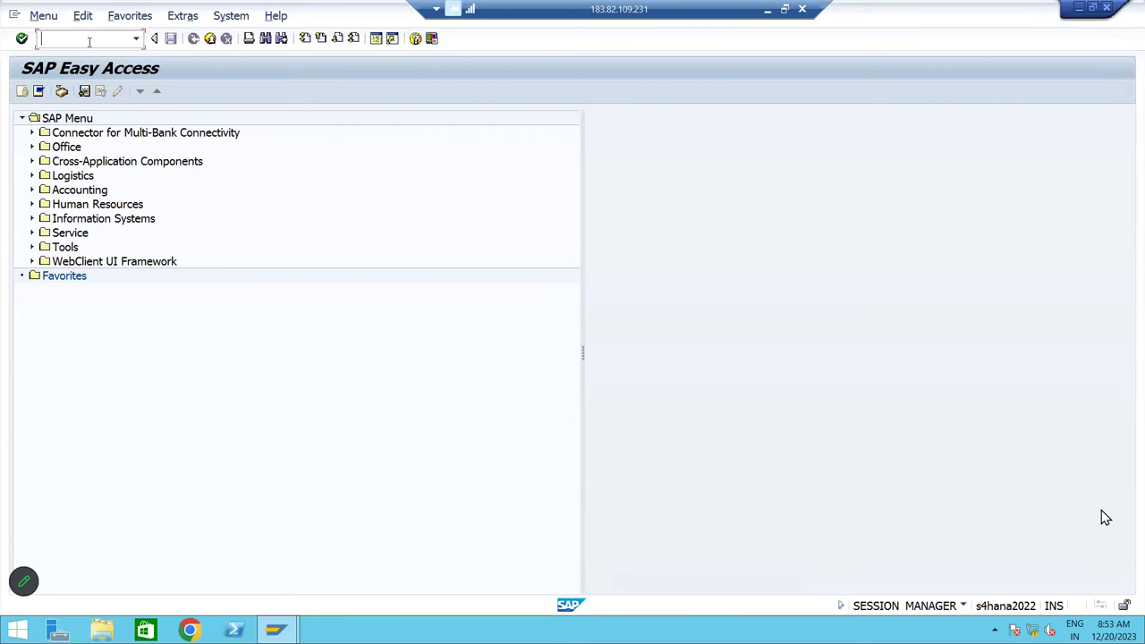
text(FK01)
key(Return)
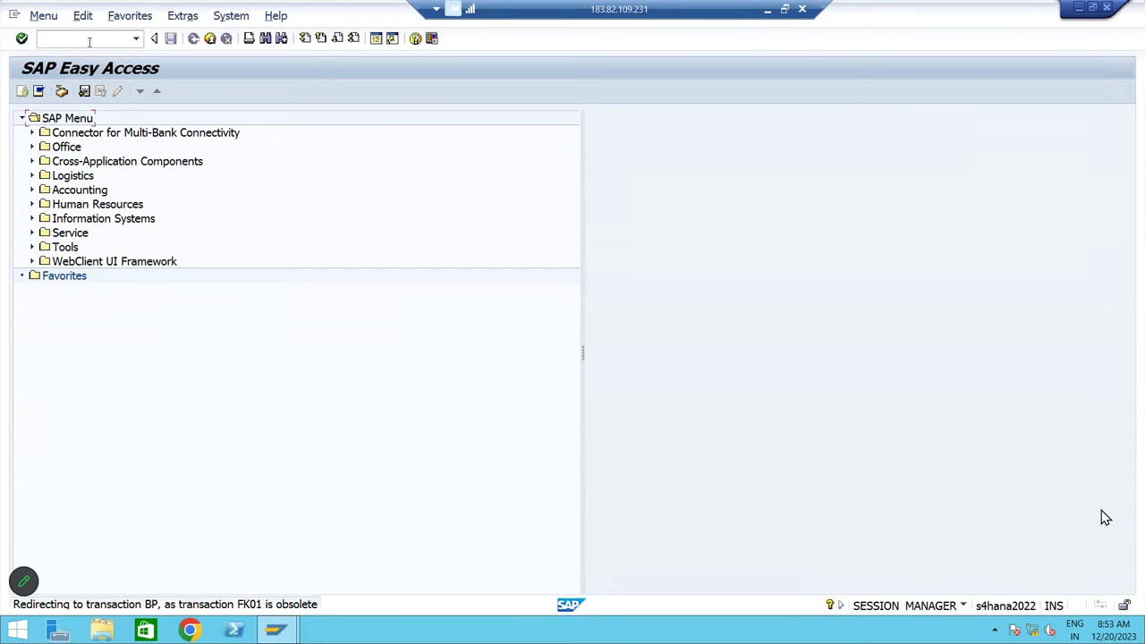
click(166, 605)
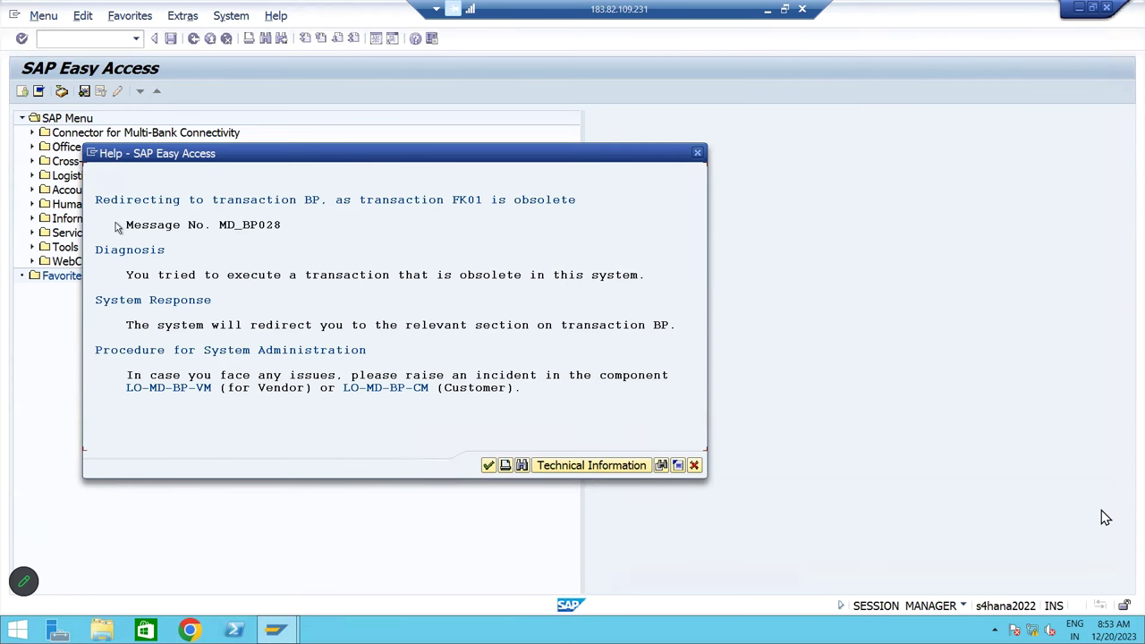
click(315, 202)
click(697, 154)
Run XK01 and MK01, confirming in MK01's long text that BP replaces it
text(XK01)
key(Return)
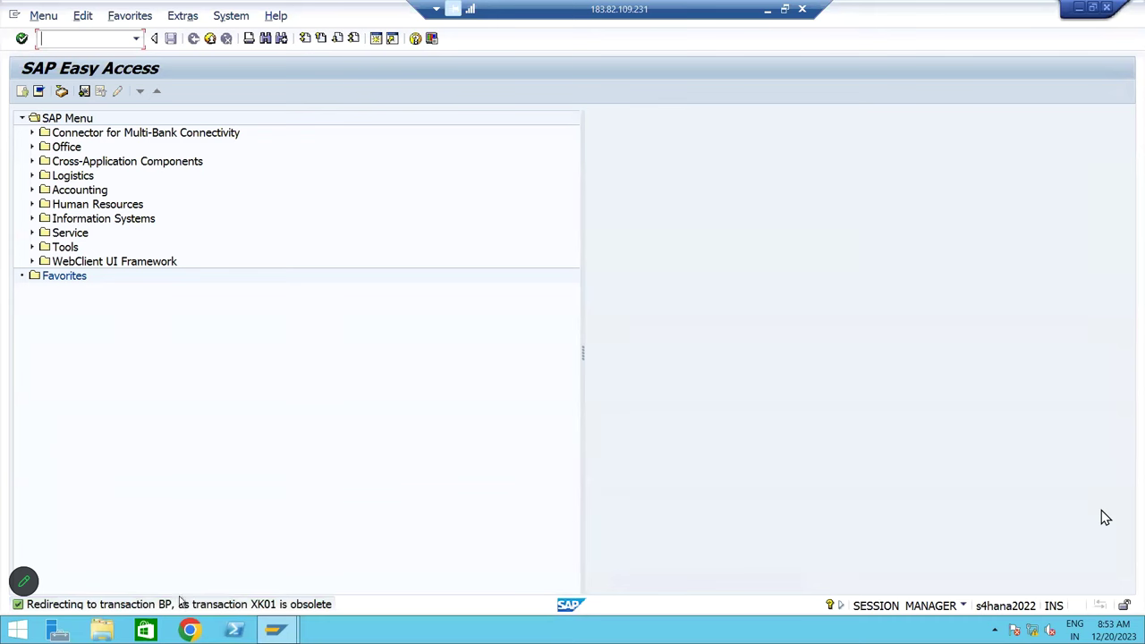
text(MK01)
key(Return)
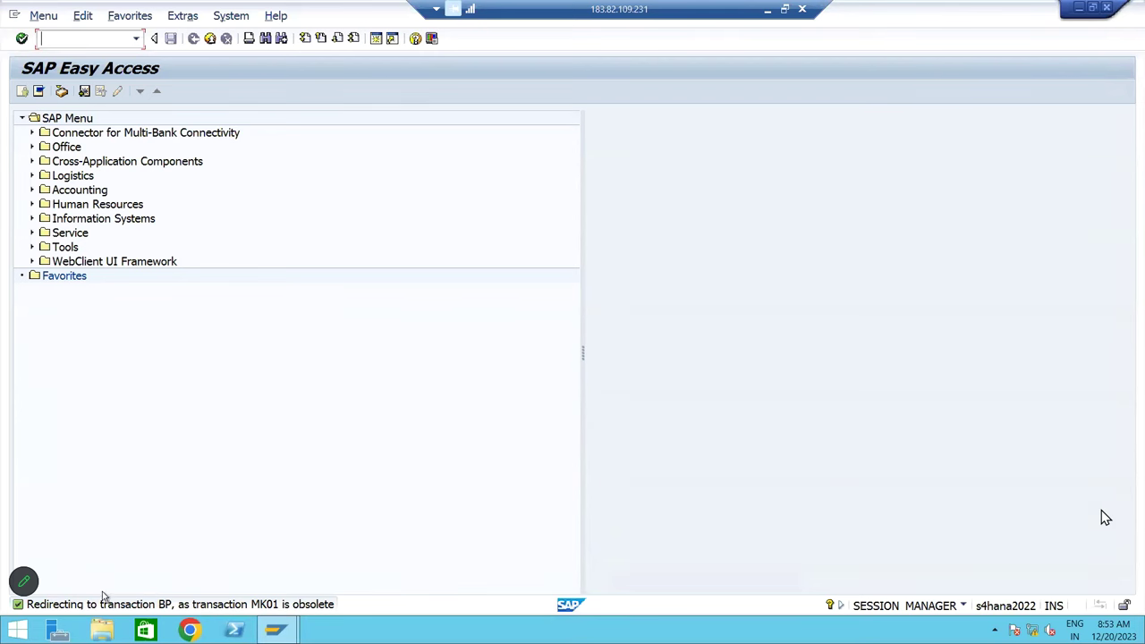
double_click(140, 610)
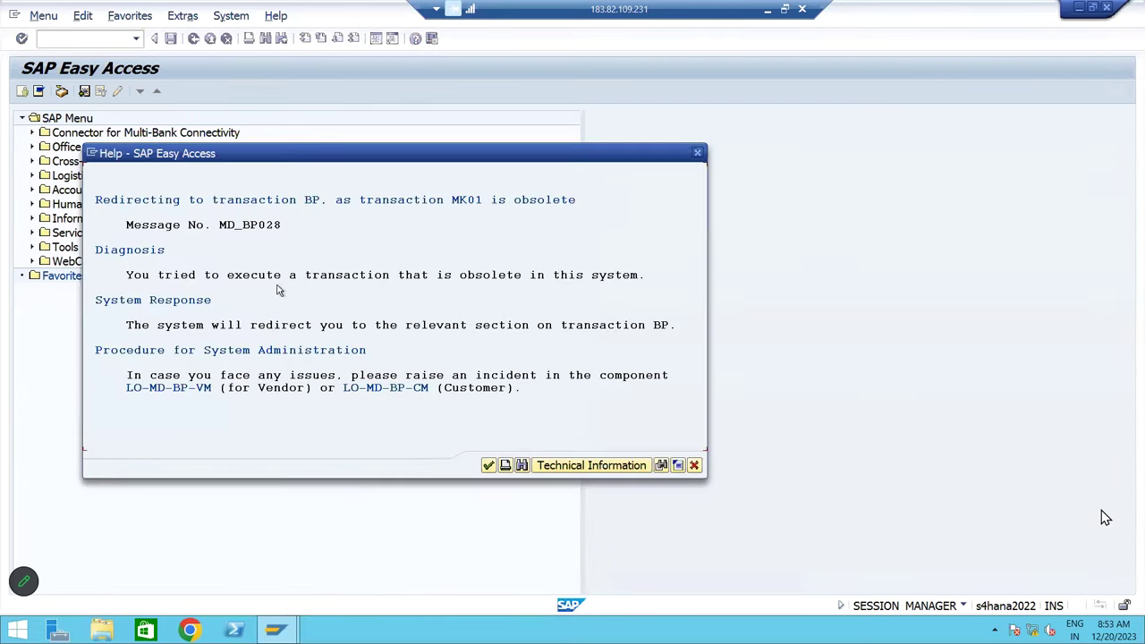
double_click(308, 203)
click(324, 237)
click(698, 153)
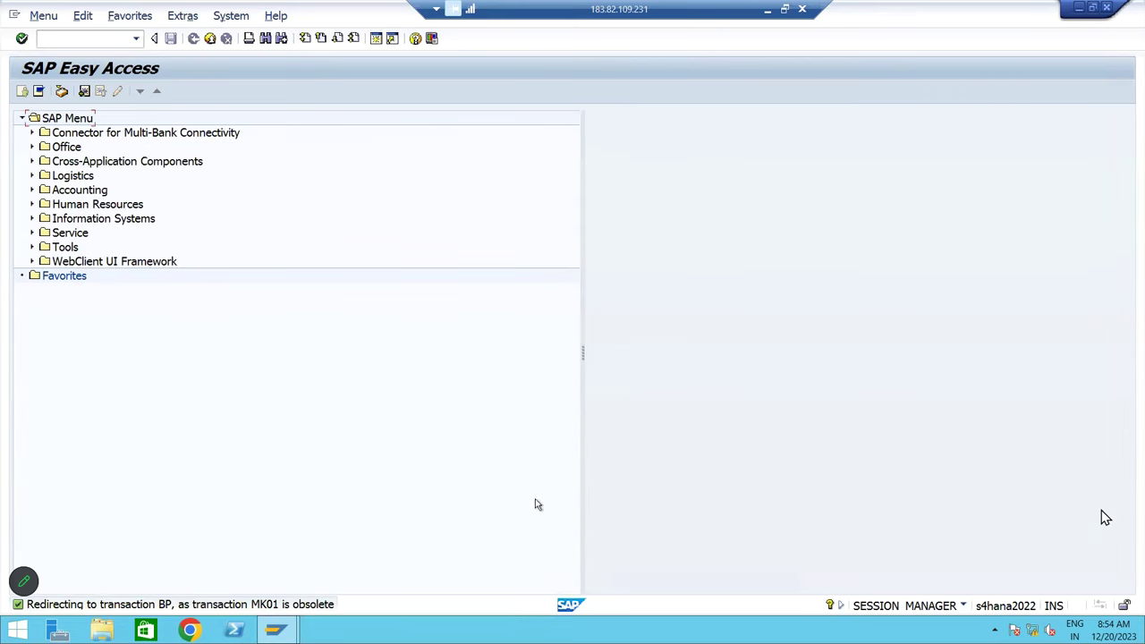
click(123, 39)
click(768, 9)
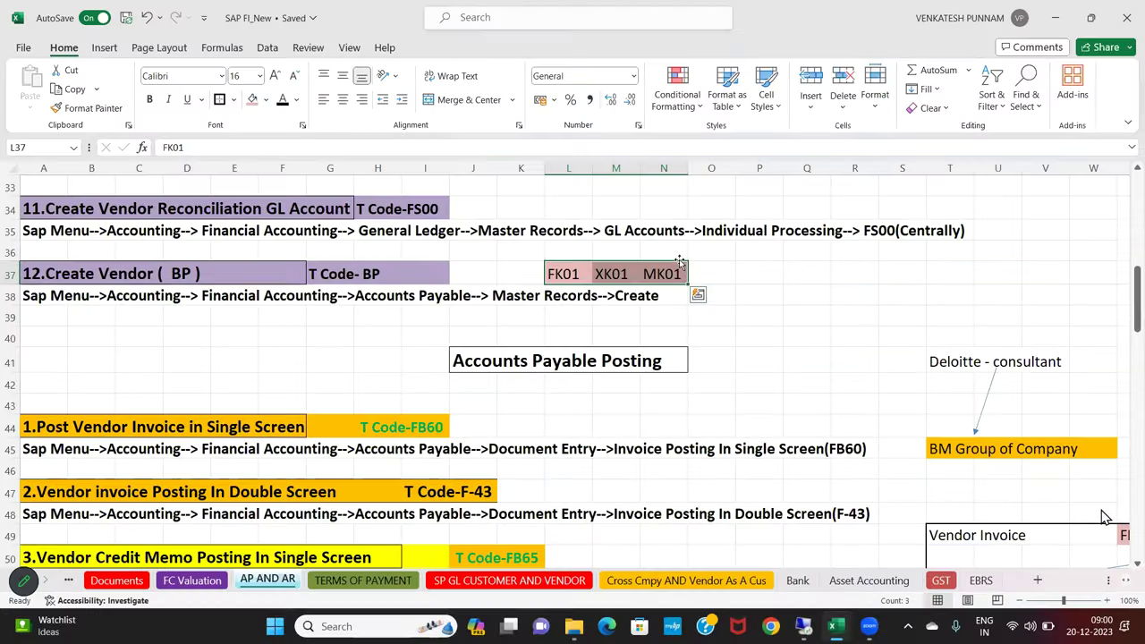
Launch SAP Logon from the desktop and connect to the SAP EH7 With GST system
click(835, 627)
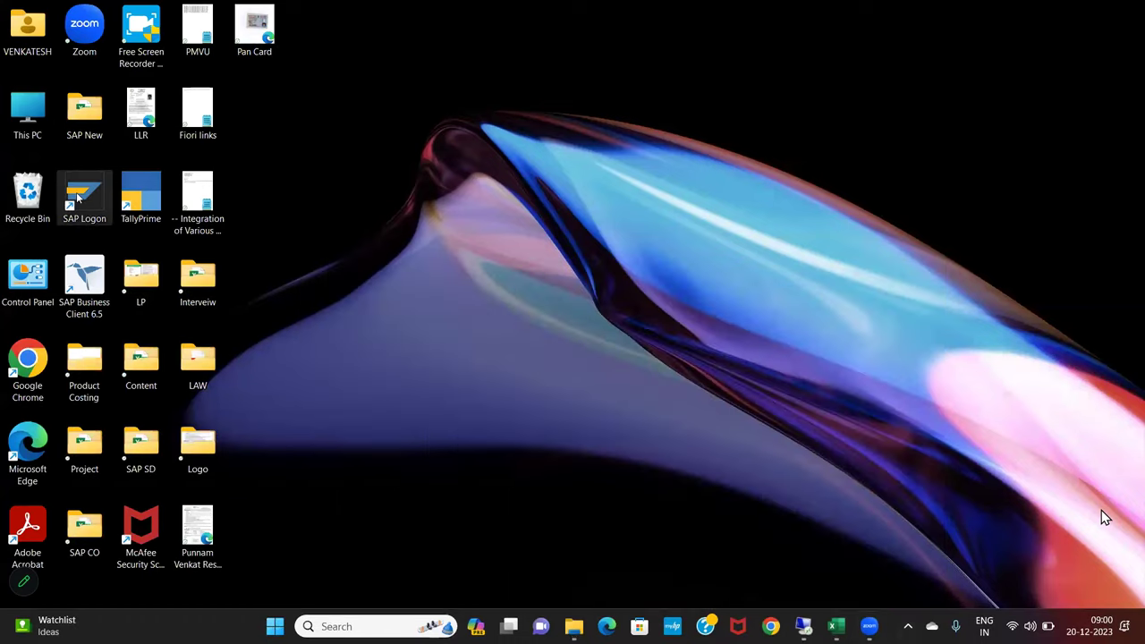
click(77, 197)
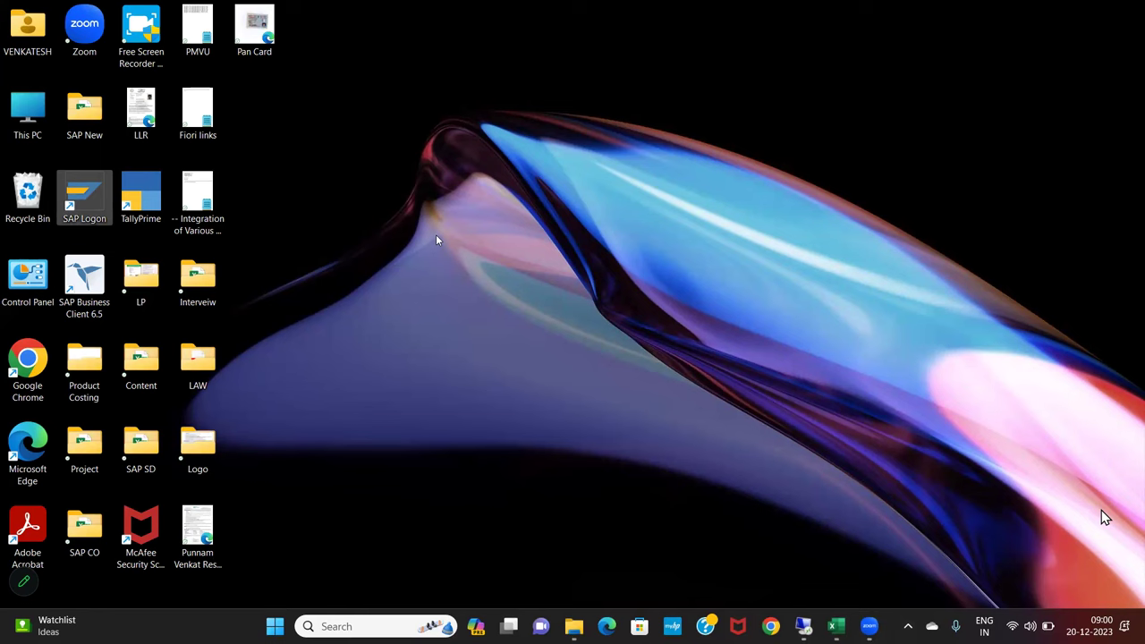
key(Return)
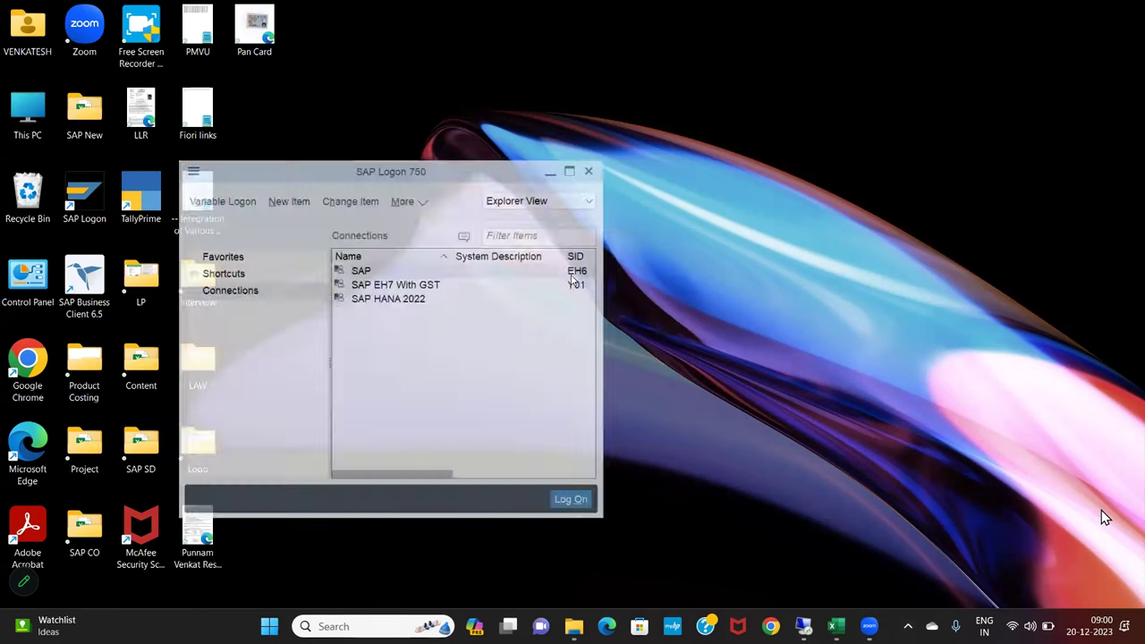
double_click(442, 283)
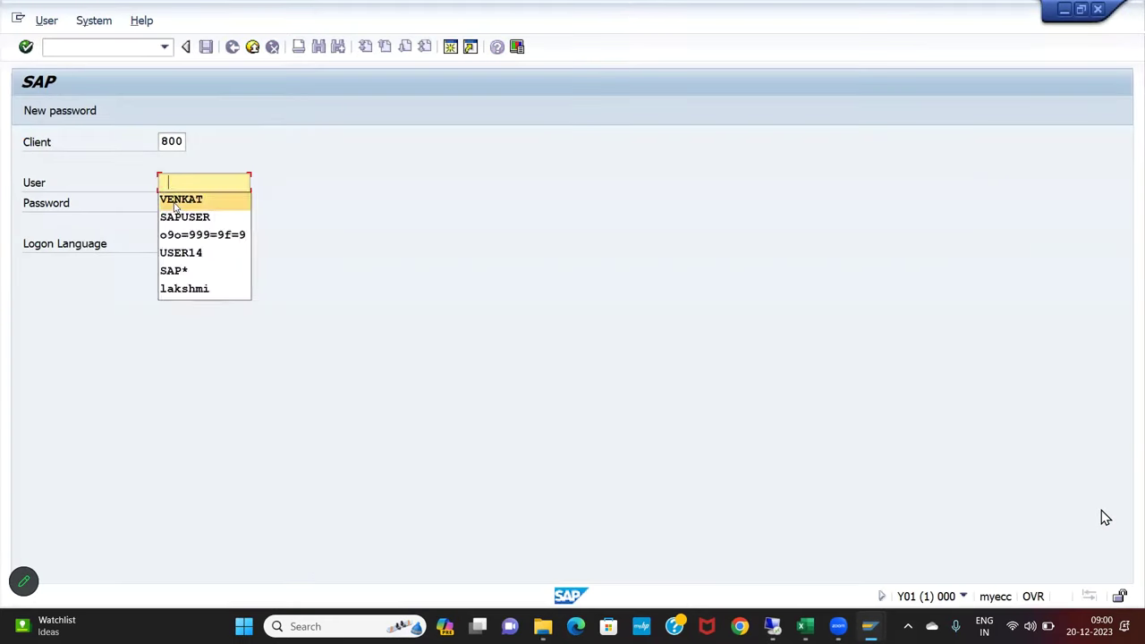
Sign in with the saved user ID and account password, retrying after one failed attempt
click(176, 201)
click(176, 203)
key(ctrl+v)
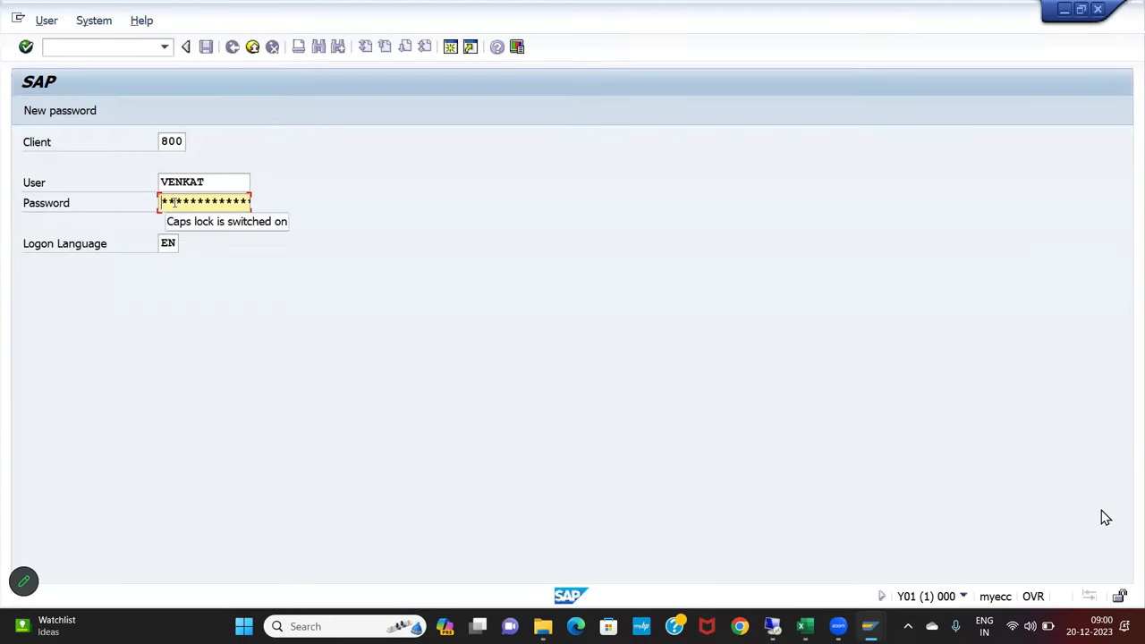
key(Right)
key(Right)
key(Right)
key(Right)
key(Right)
key(Right)
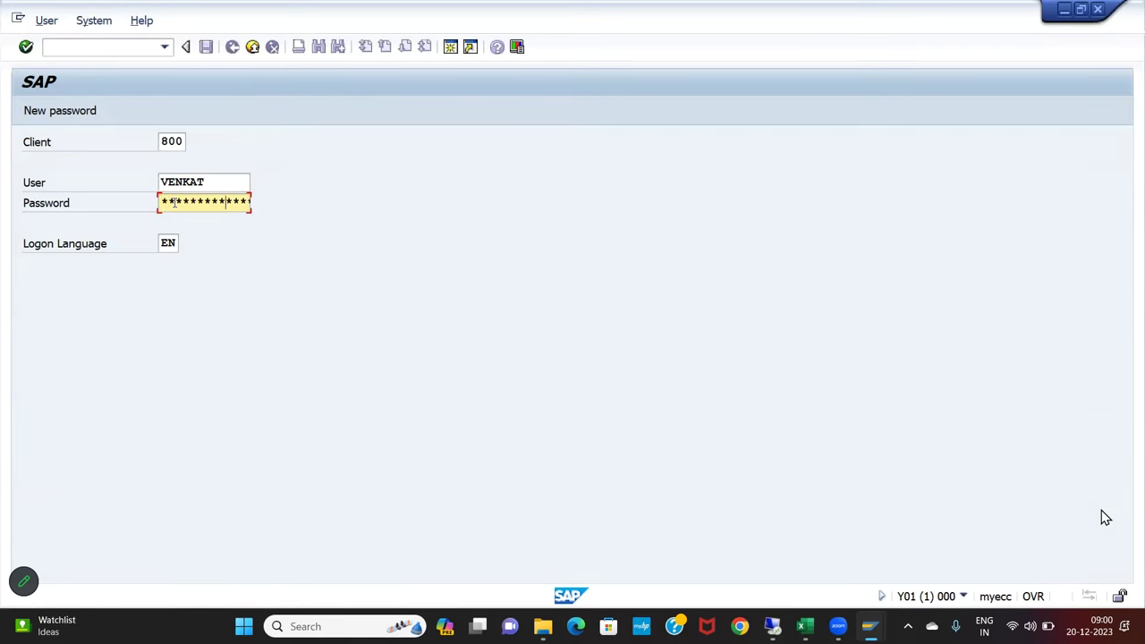
key(Return)
key(Right)
key(Right)
key(Right)
key(Right)
key(Right)
key(Right)
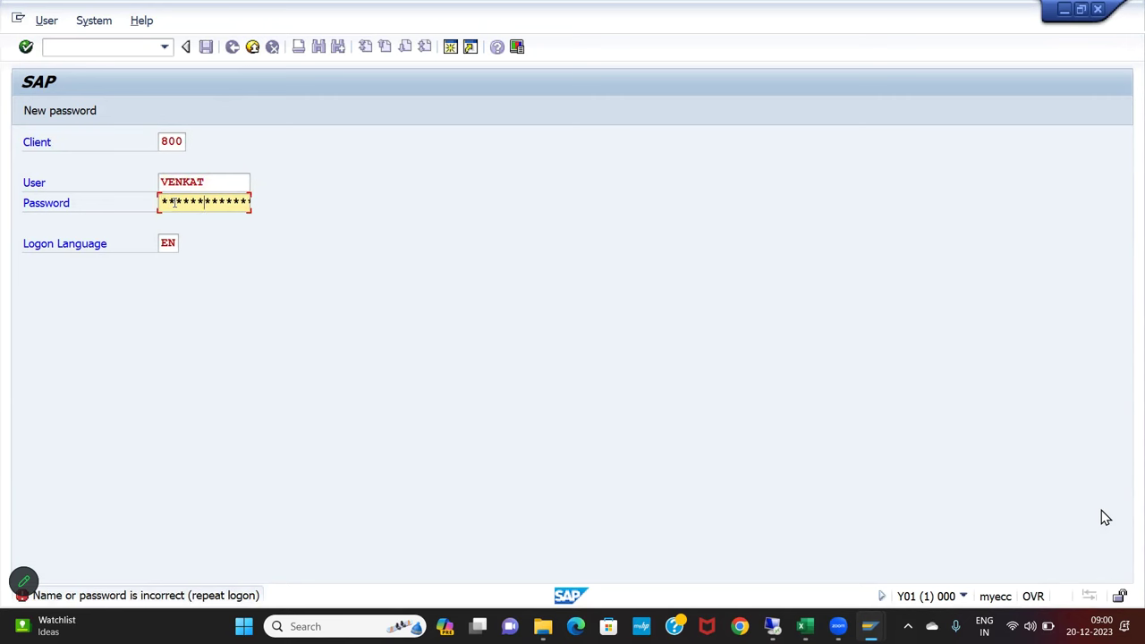
key(Right)
key(Right)
key(Return)
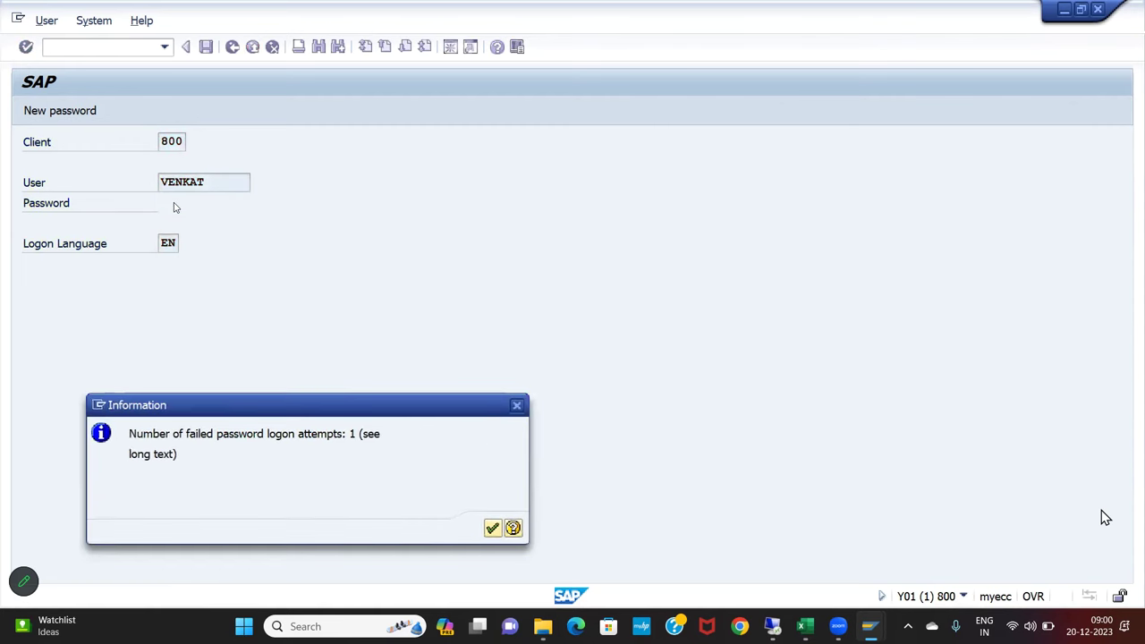
key(Return)
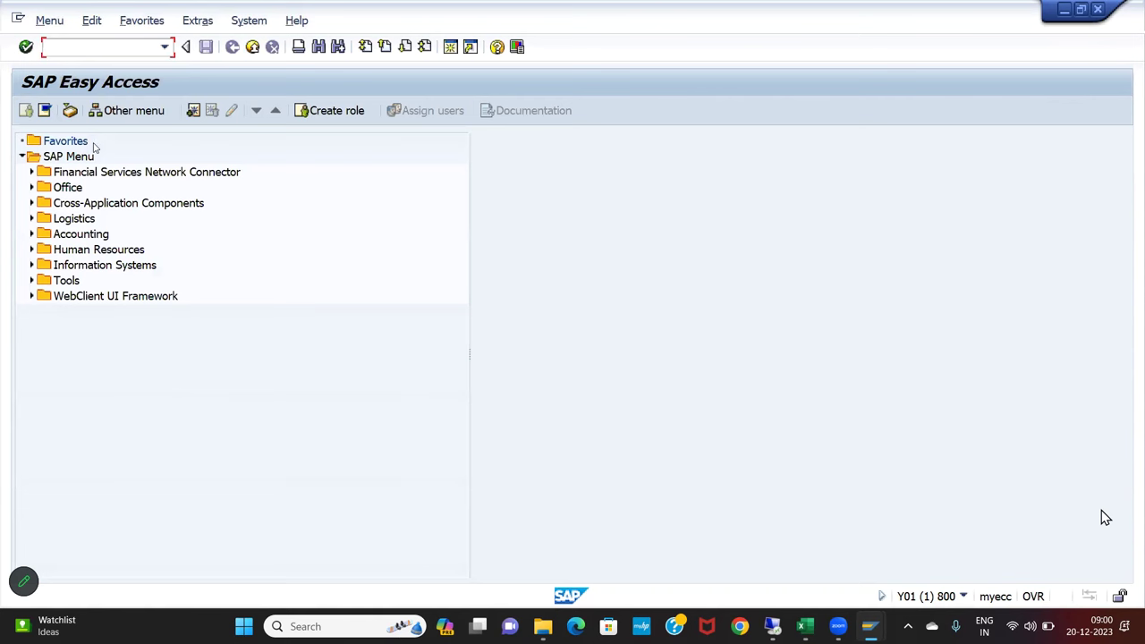
Open FK01's Create Vendor screen in ECC, then return to the main menu with /n
text(FK01)
key(Return)
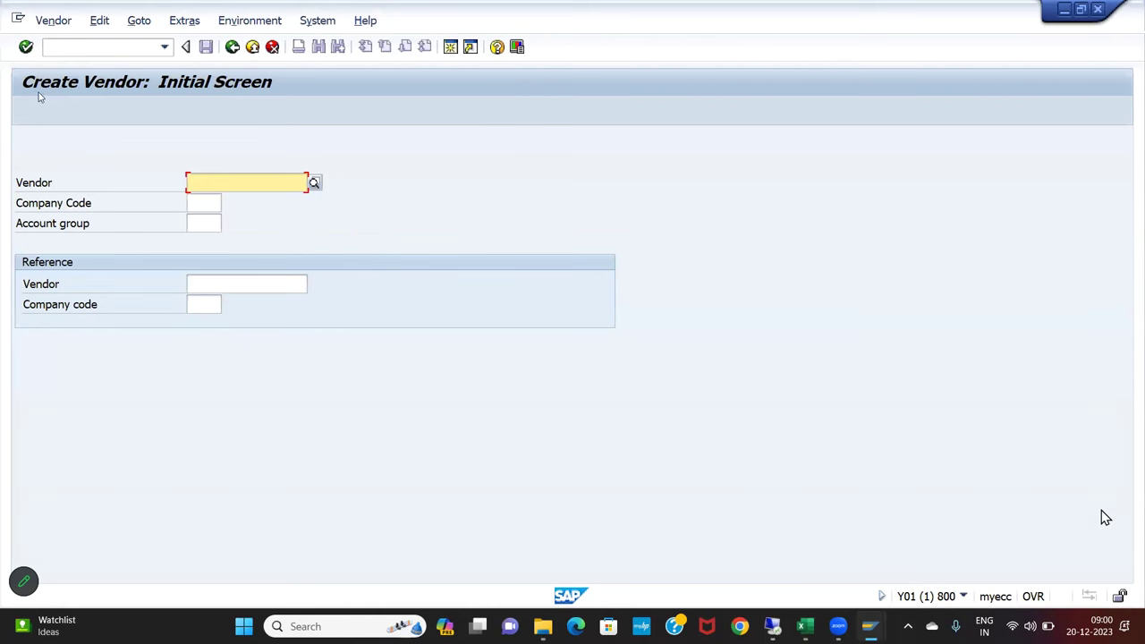
click(66, 50)
text(/n)
key(Return)
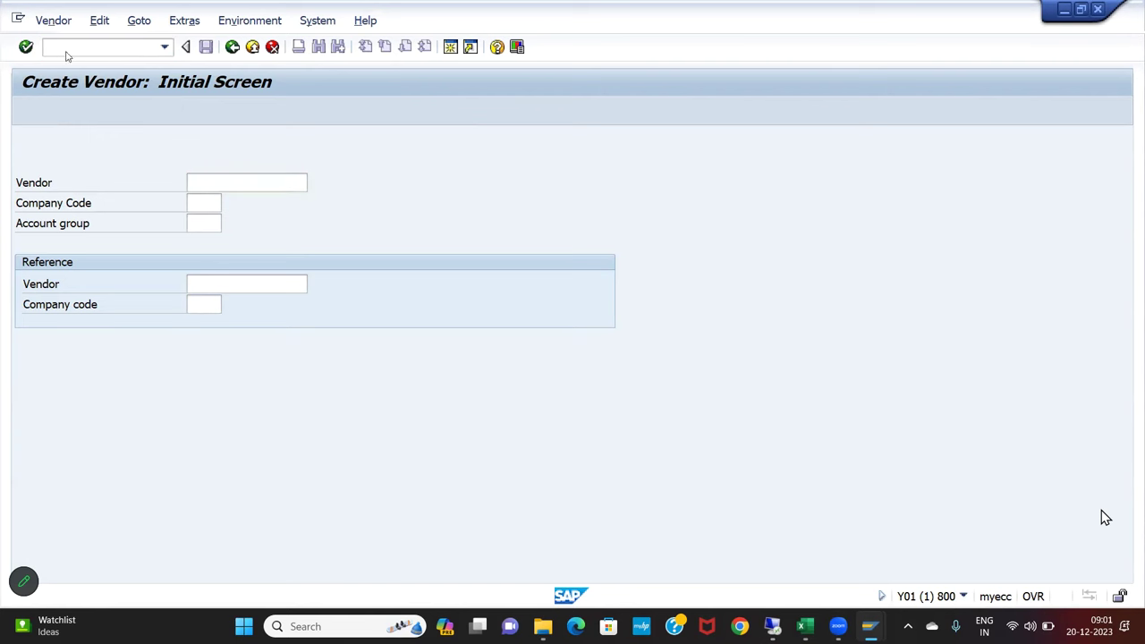
Open XK01's Create Vendor screen in ECC, then return to the main menu with /n
text(xk01)
key(Return)
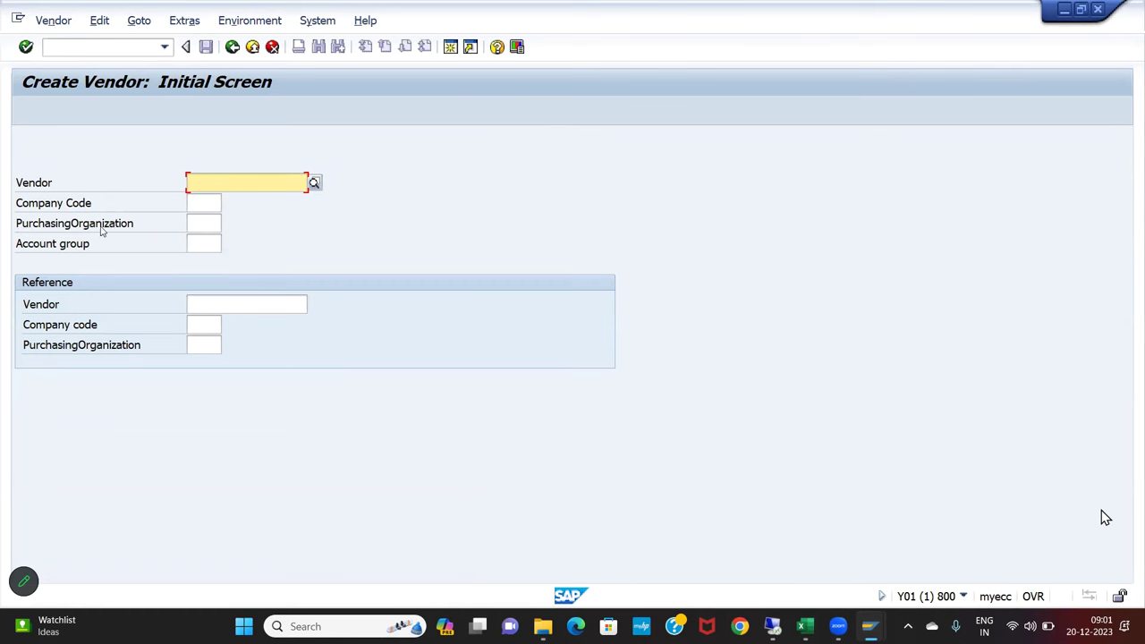
click(81, 47)
text(/n)
key(Return)
Open MK01's Create Vendor screen in ECC, then return to the main menu with /n
text(MK01)
key(Return)
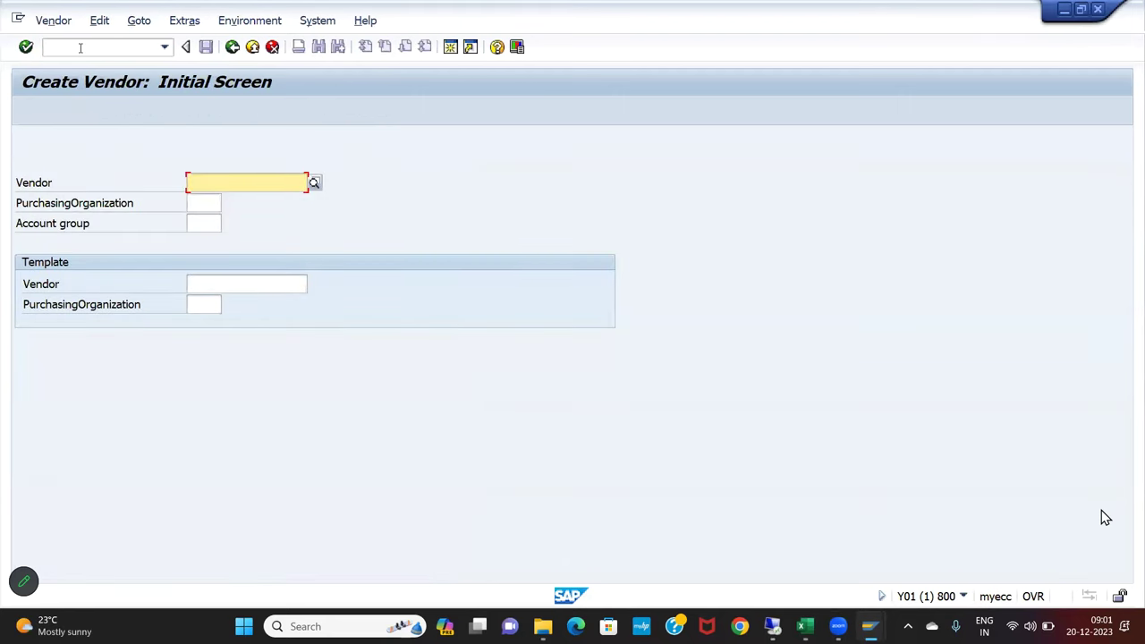
key(ctrl+slash)
text(/n)
key(Return)
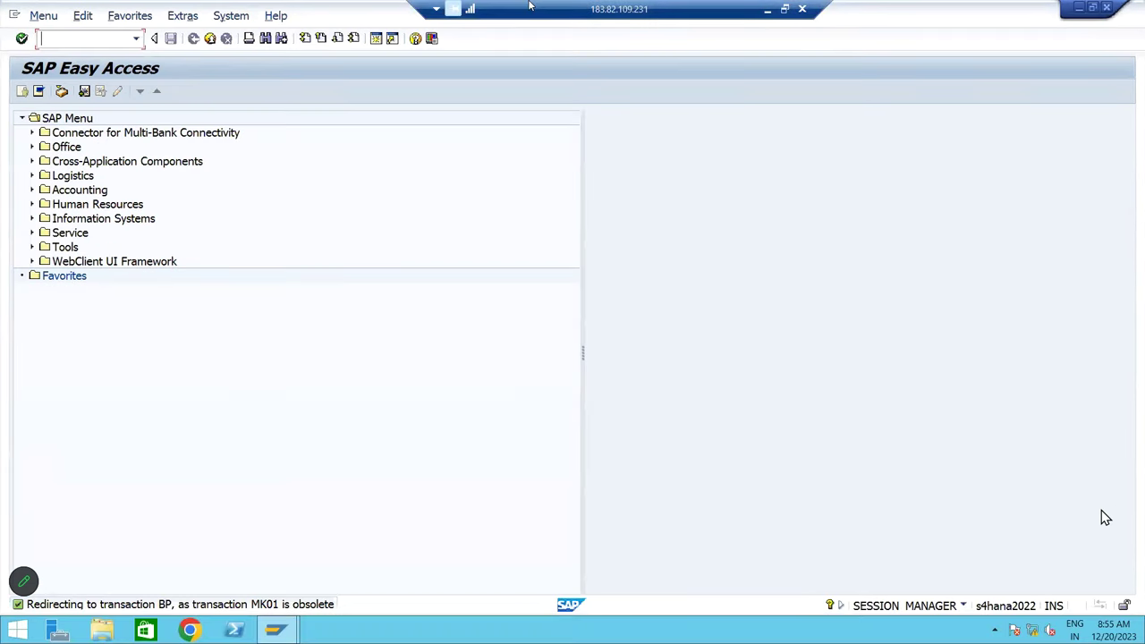
click(182, 15)
click(341, 448)
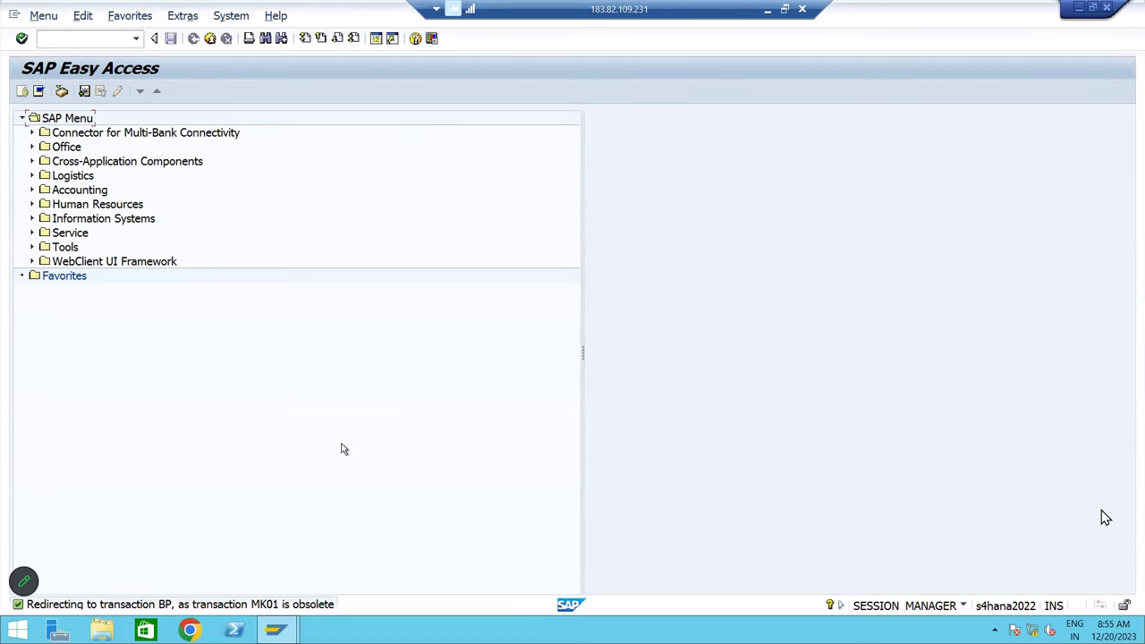
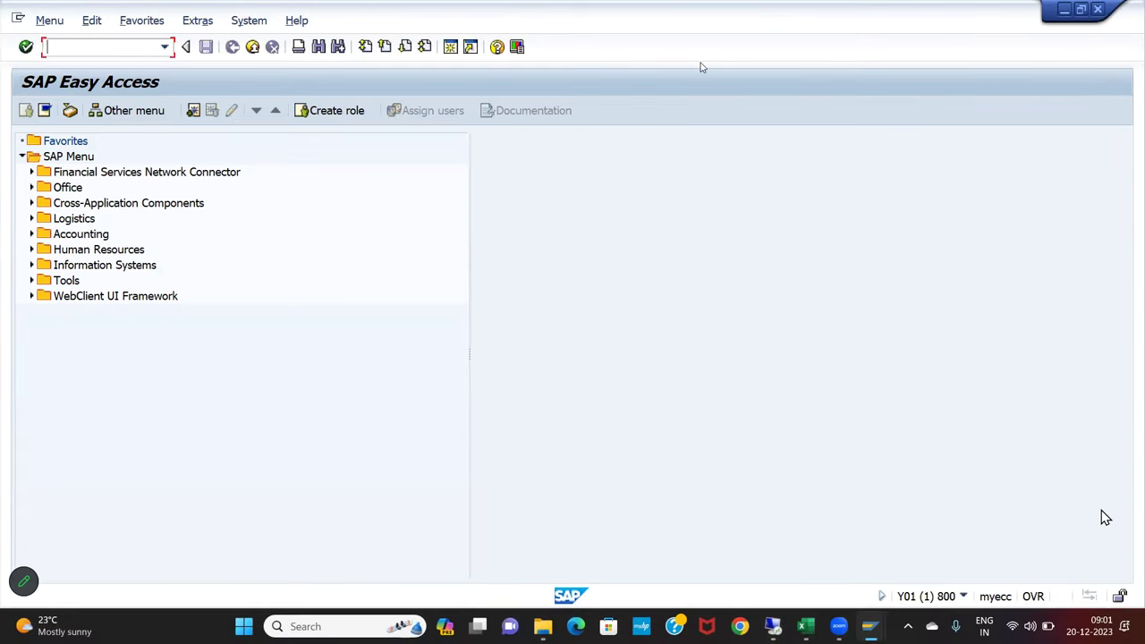
Log off and close the SAP session, then bring the Excel notes workbook forward
click(1098, 9)
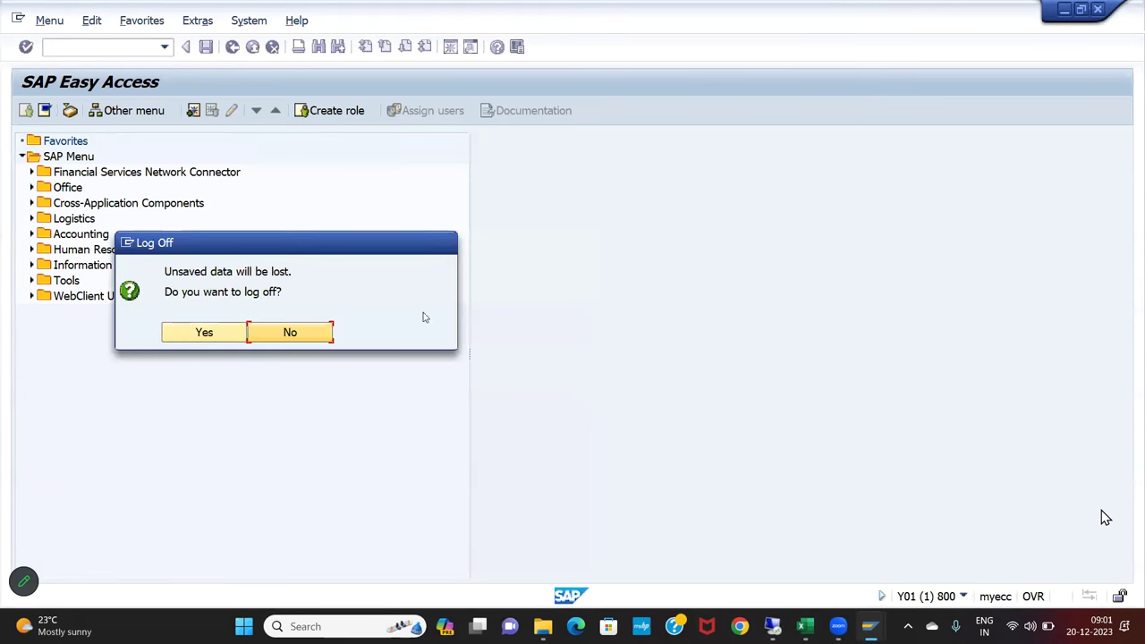
click(205, 332)
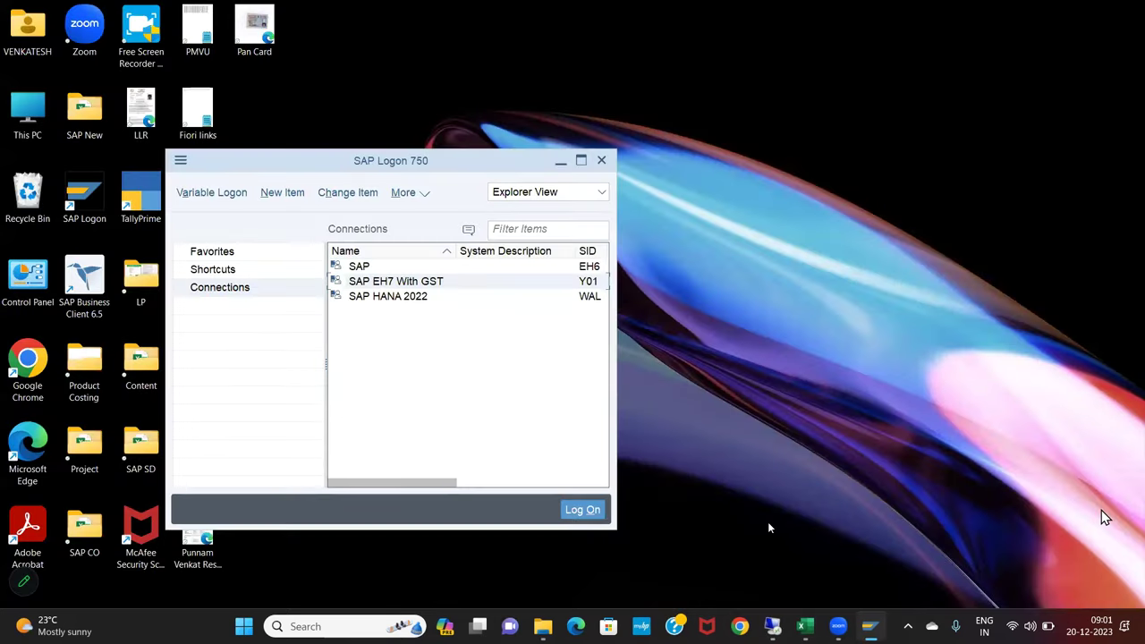
click(806, 626)
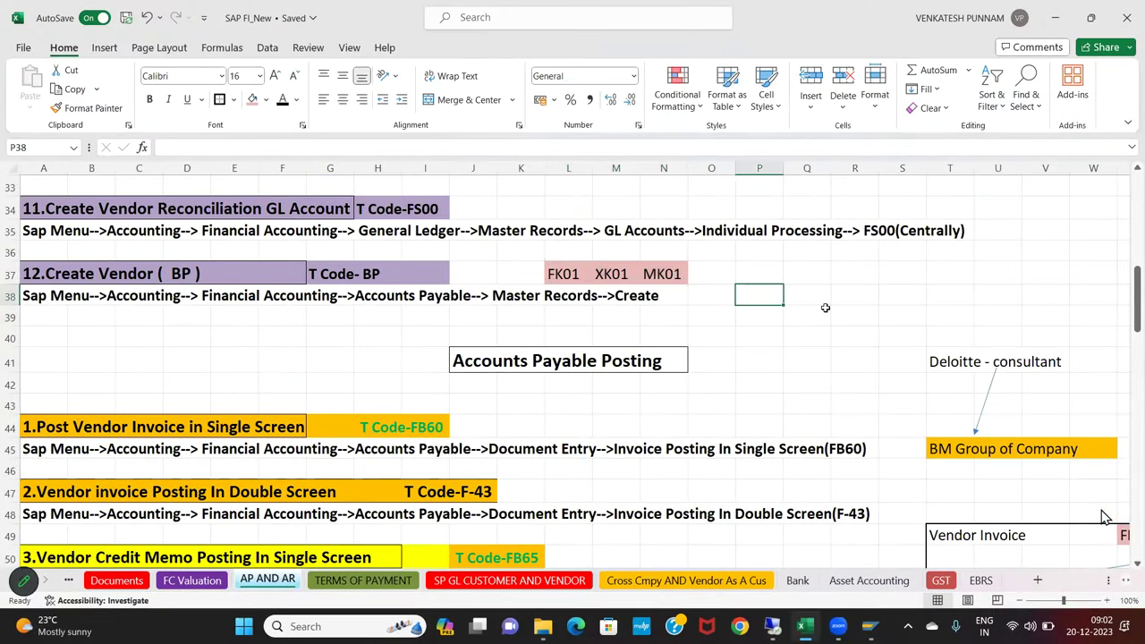
Clear the old transaction codes from Q25:X29
key(Up)
key(Up)
key(Up)
key(Up)
key(Up)
key(Up)
key(Up)
key(Up)
key(Up)
key(Up)
key(Up)
key(Up)
key(Up)
key(Up)
key(Right)
key(Right)
key(Right)
key(Right)
key(Right)
key(Right)
key(Right)
key(Right)
key(Right)
key(Right)
key(Right)
key(Right)
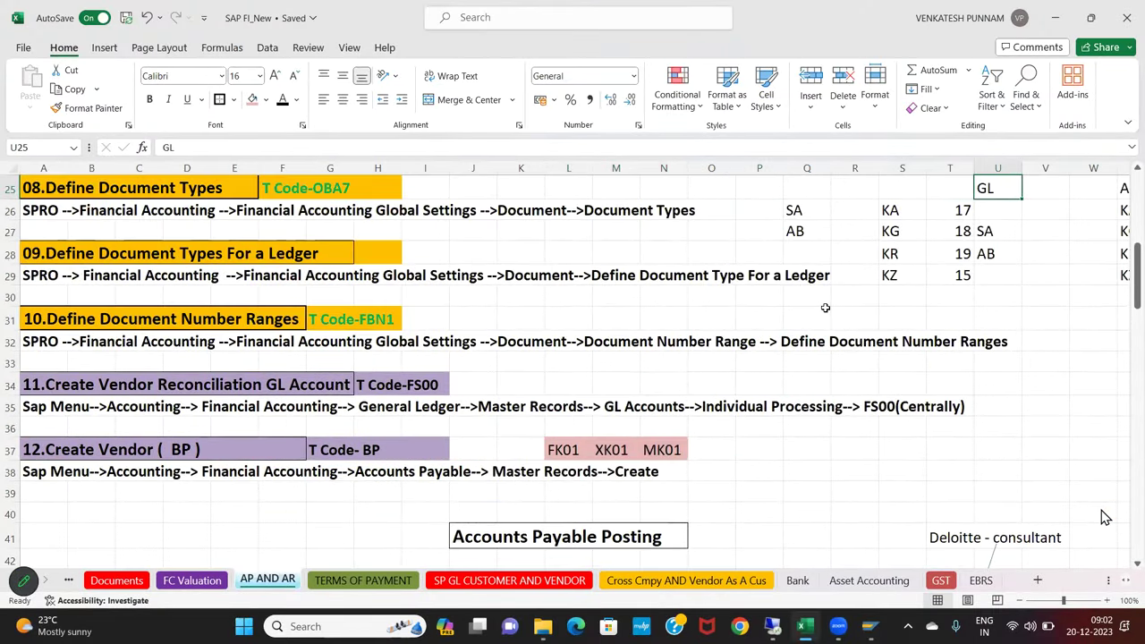
drag(540, 188, 858, 276)
key(Delete)
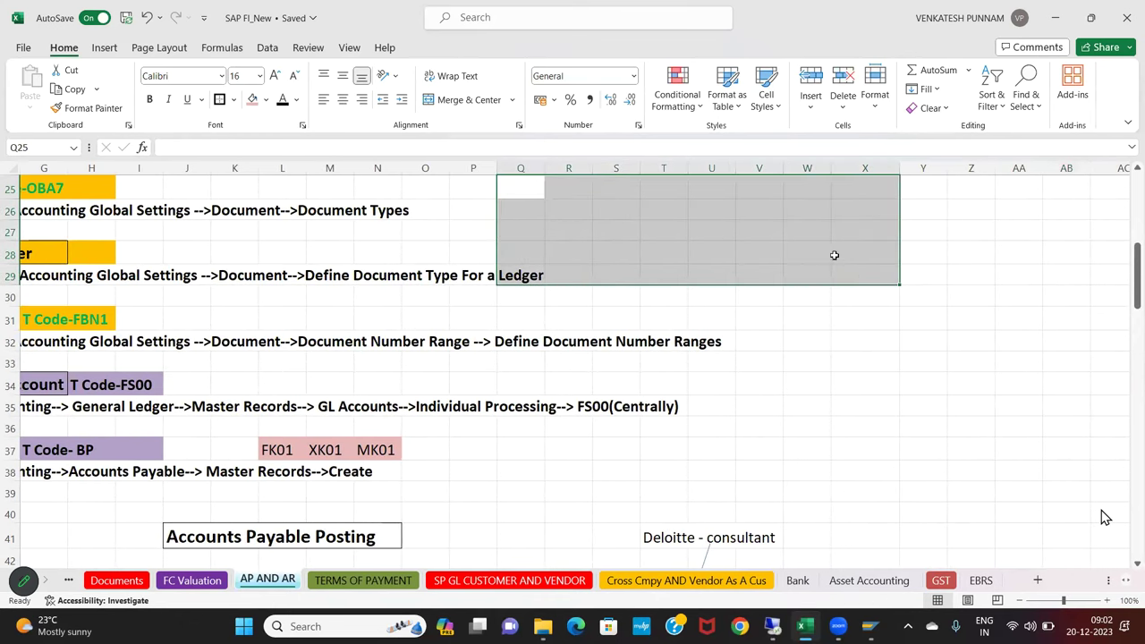
click(834, 255)
Enter the vendor company name in cell W27
click(810, 235)
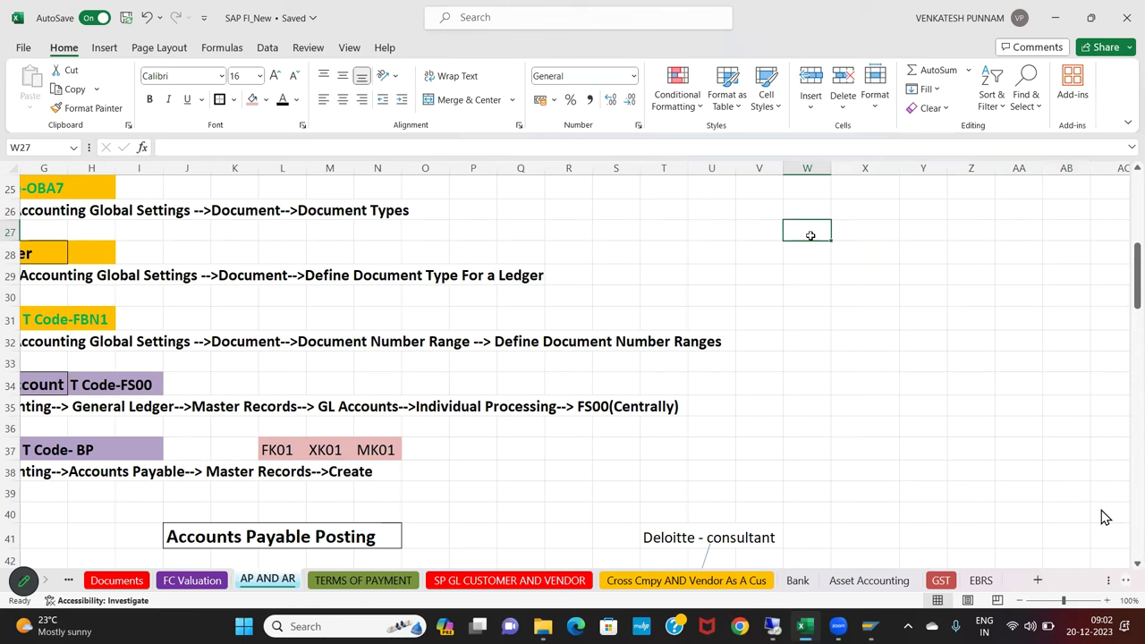
text(Harsha Pvt lt)
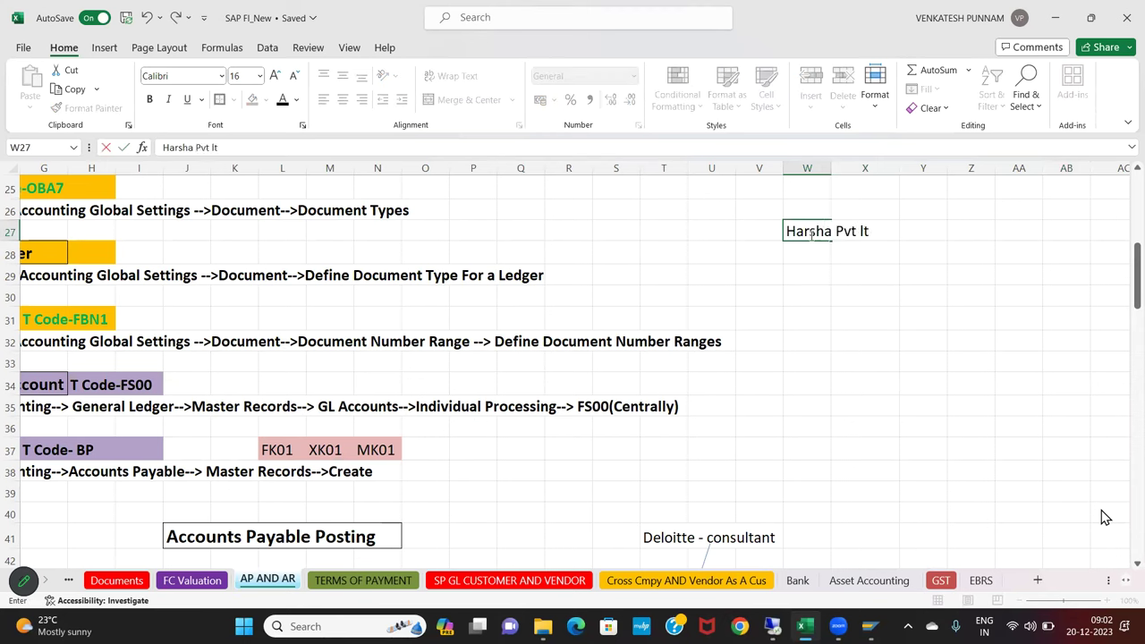
text(d)
key(Return)
click(809, 235)
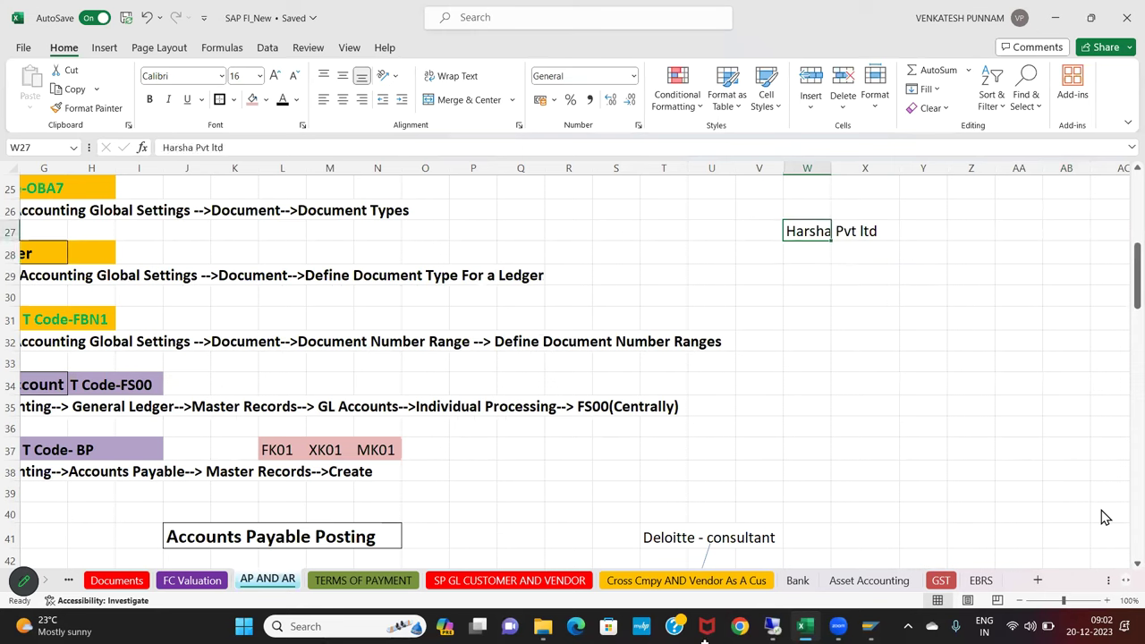
click(785, 380)
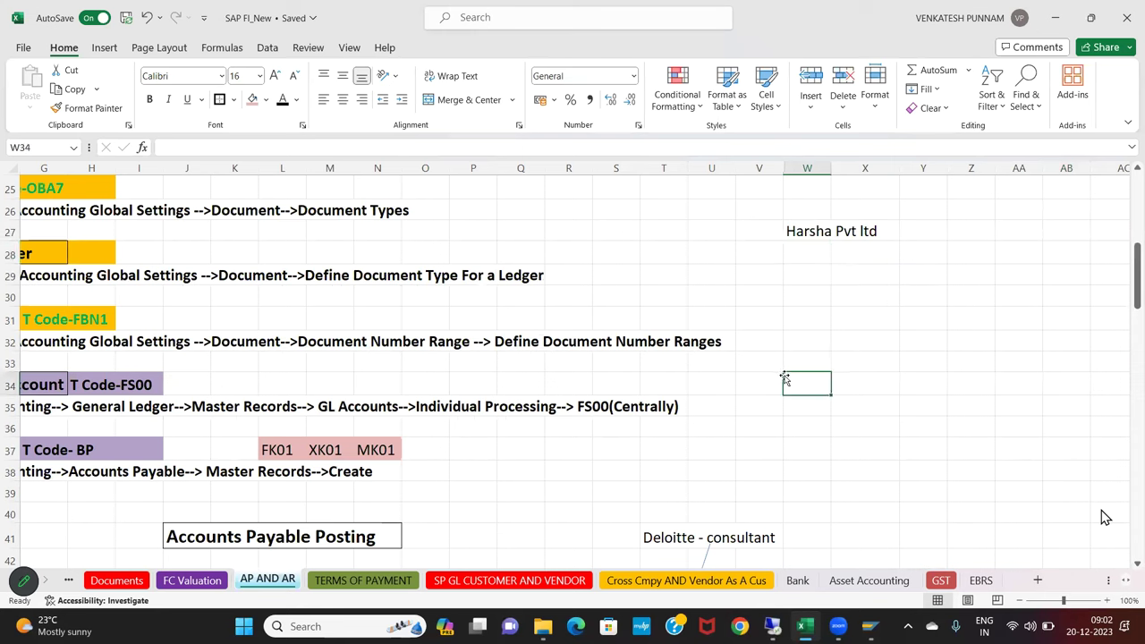
Draw an arrow shape from W27 down toward W30
click(104, 48)
click(231, 72)
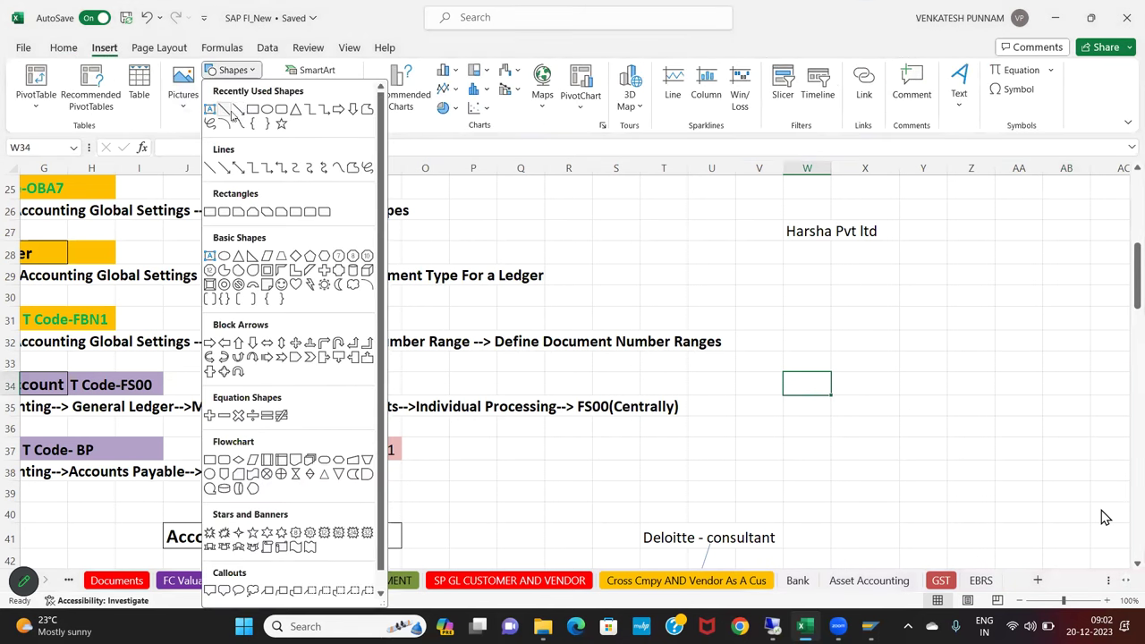
click(244, 113)
drag(809, 238, 810, 273)
click(811, 289)
Enter the vendor's address in cell W30
text(Srnagar)
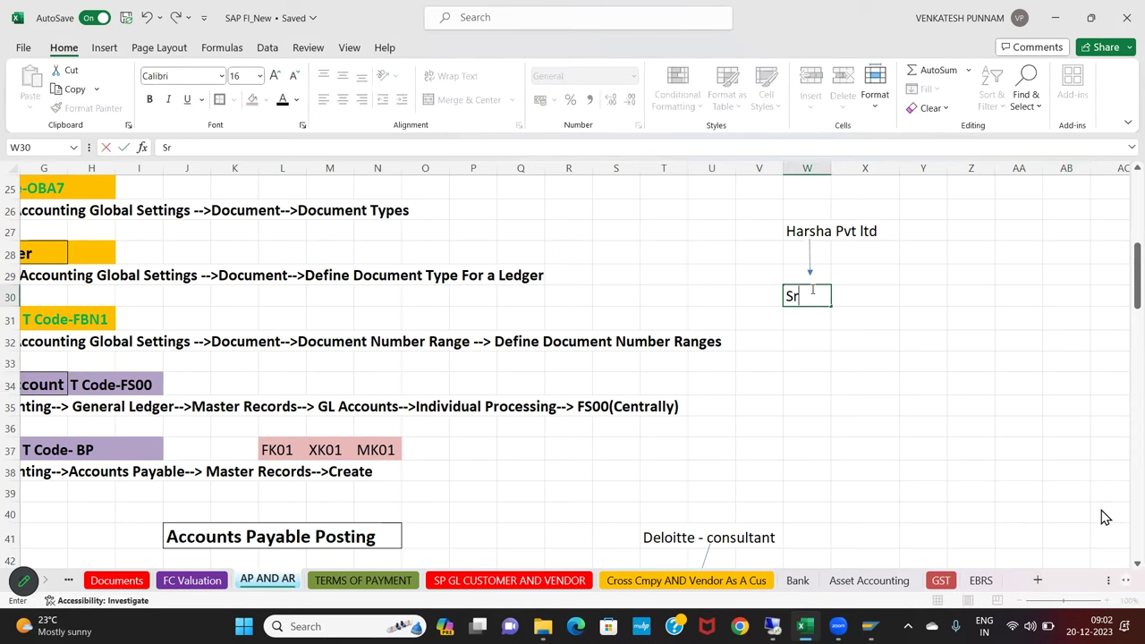
key(BackSpace)
key(BackSpace)
key(BackSpace)
key(BackSpace)
key(BackSpace)
key(BackSpace)
key(BackSpace)
text(SSR NA)
key(BackSpace)
key(BackSpace)
key(BackSpace)
key(BackSpace)
key(BackSpace)
text(R NAGAR .Hyderabad)
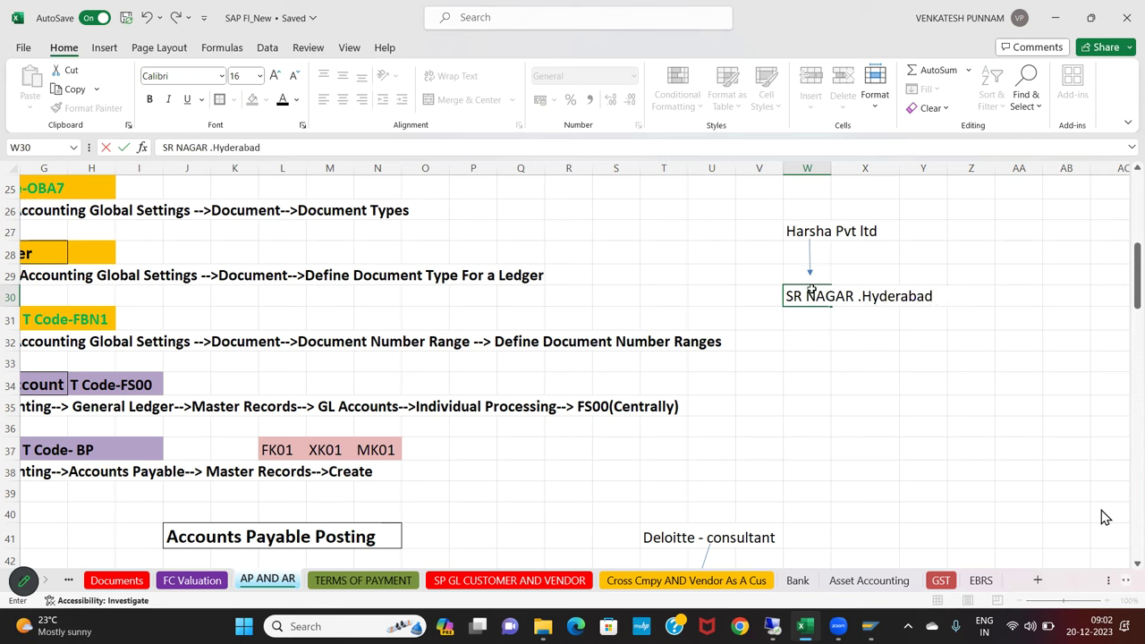
key(Return)
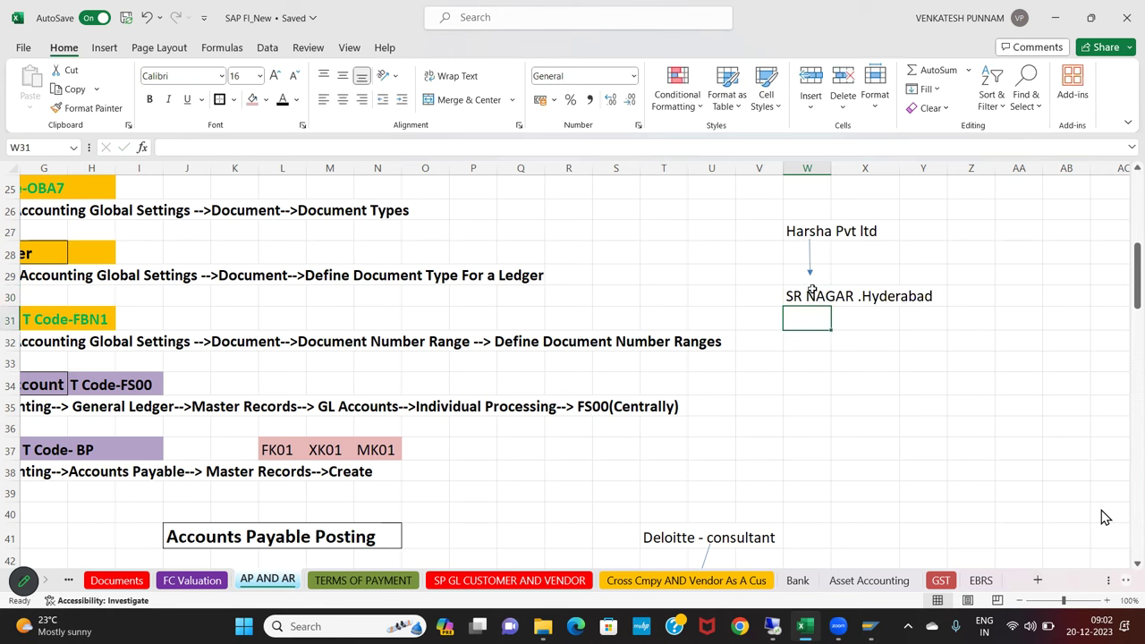
Select the vendor note block U26:Z30, then return to the SAP session
drag(791, 228, 909, 228)
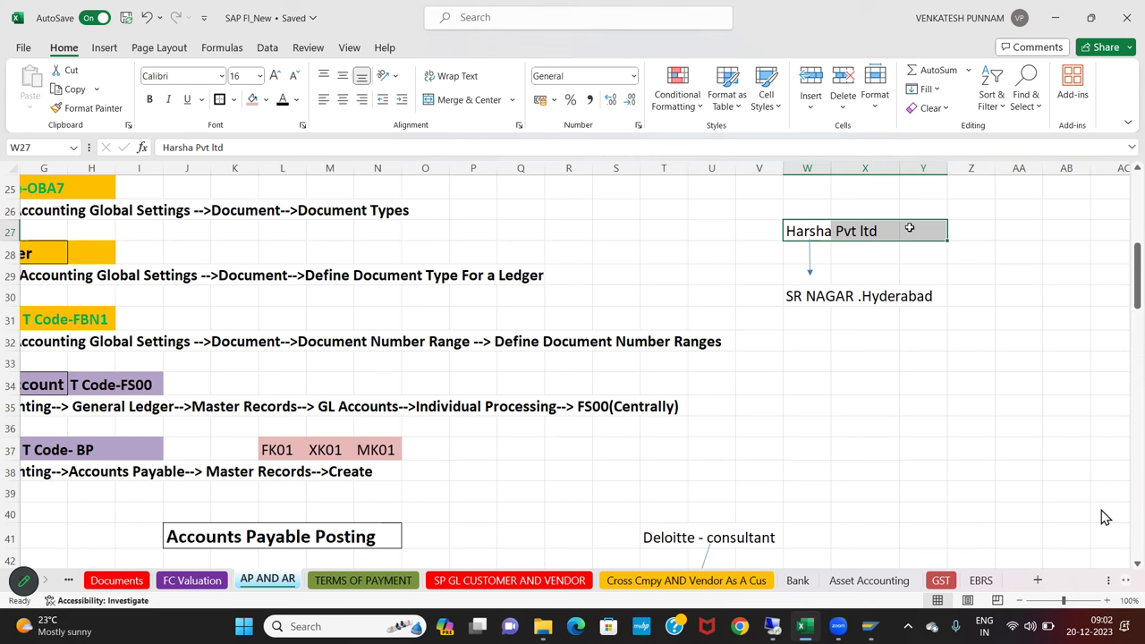
drag(729, 205, 973, 304)
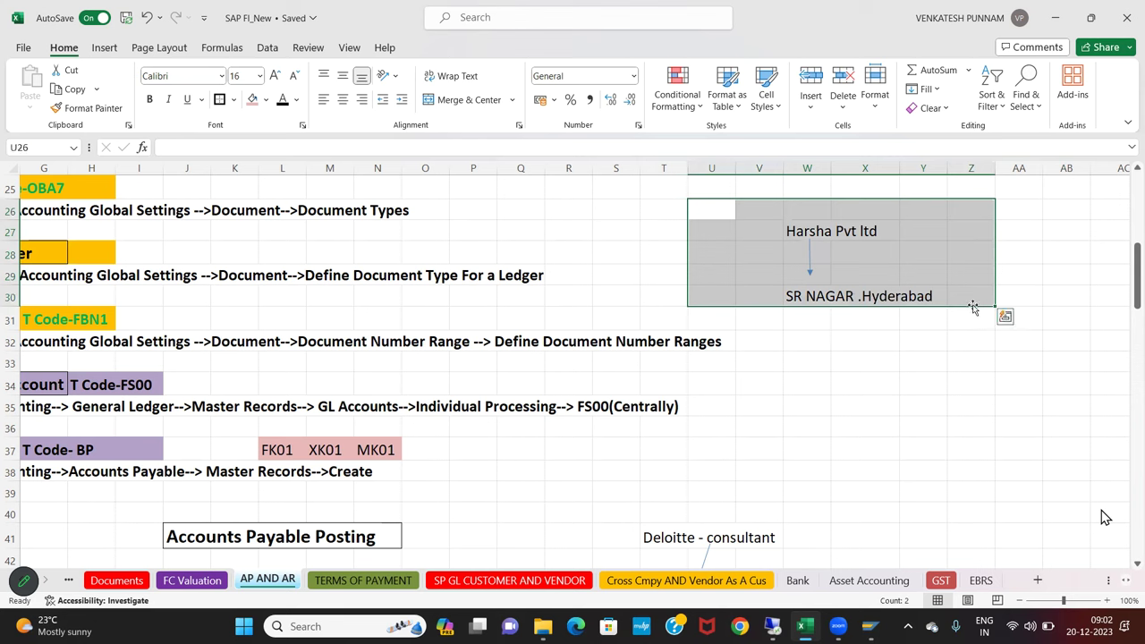
click(390, 472)
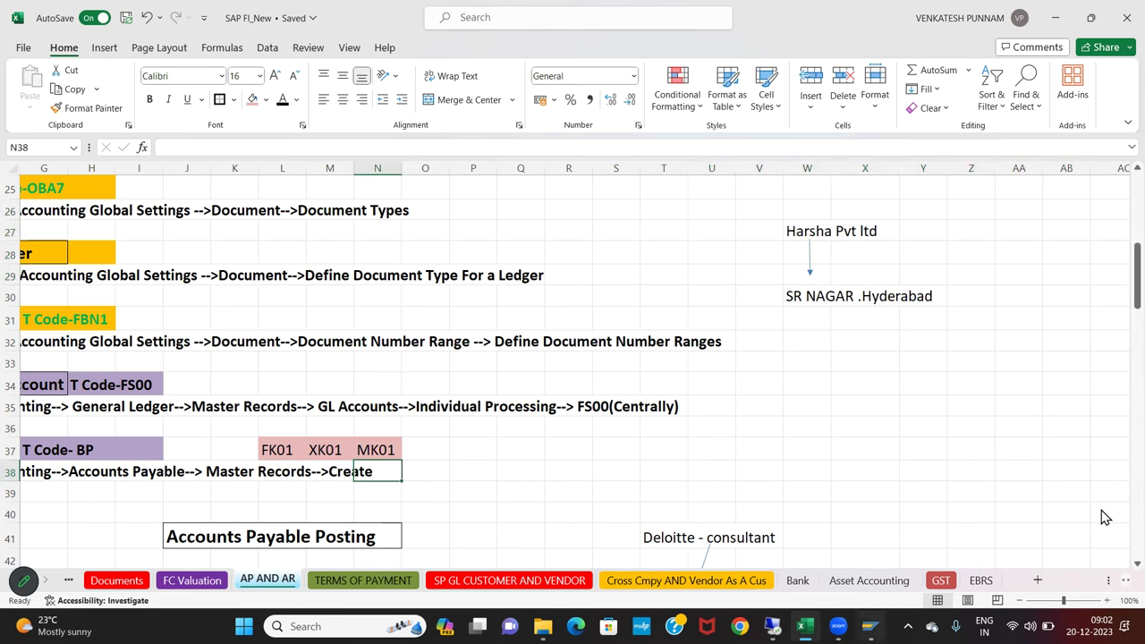
click(775, 627)
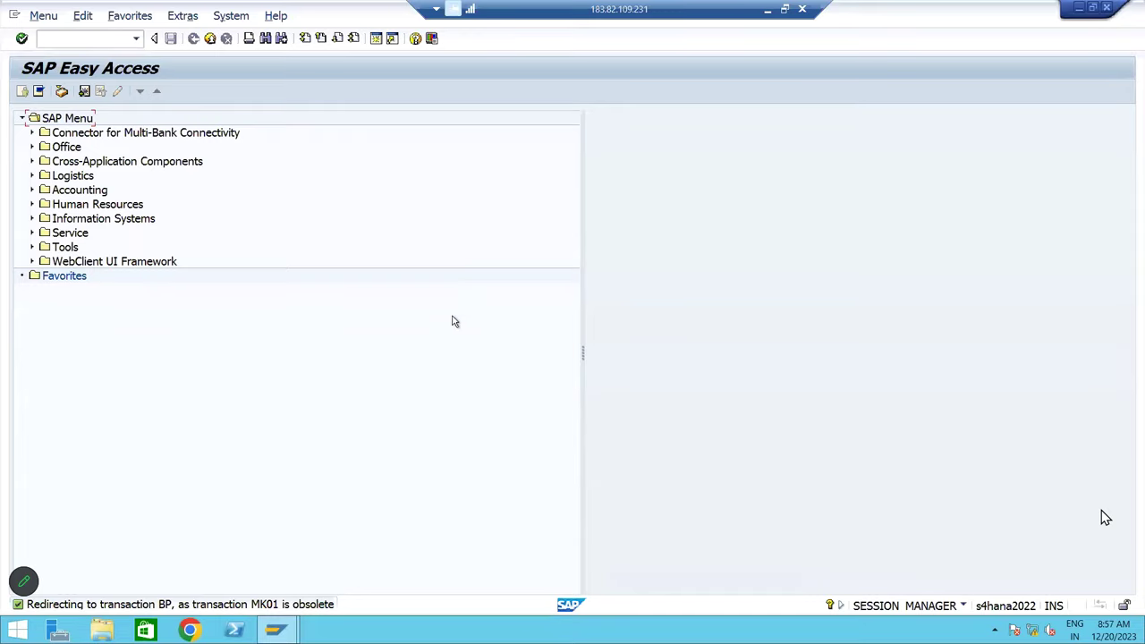
Review System > Status, noting host s4hana2022 and database HDB, then close it
click(231, 15)
click(275, 196)
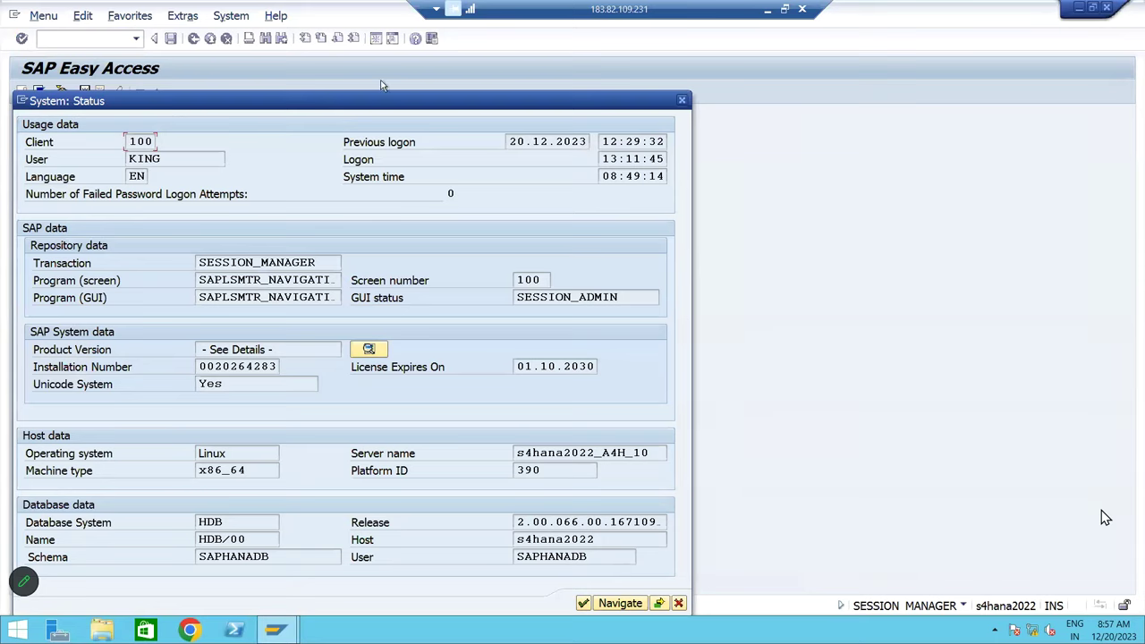
drag(383, 101, 429, 66)
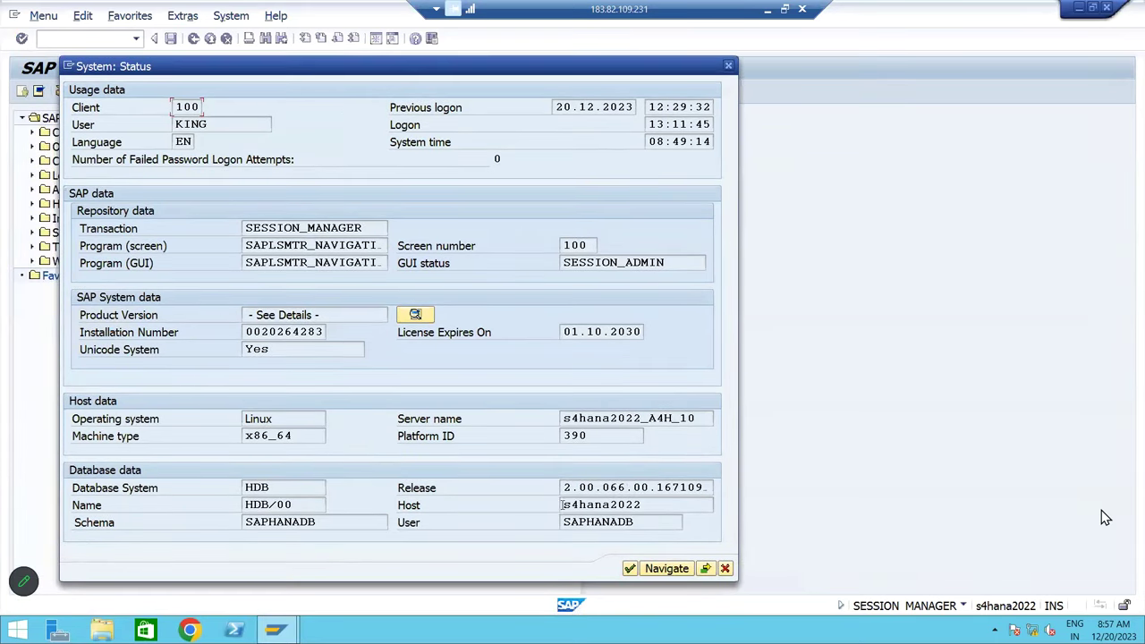
drag(564, 505, 644, 505)
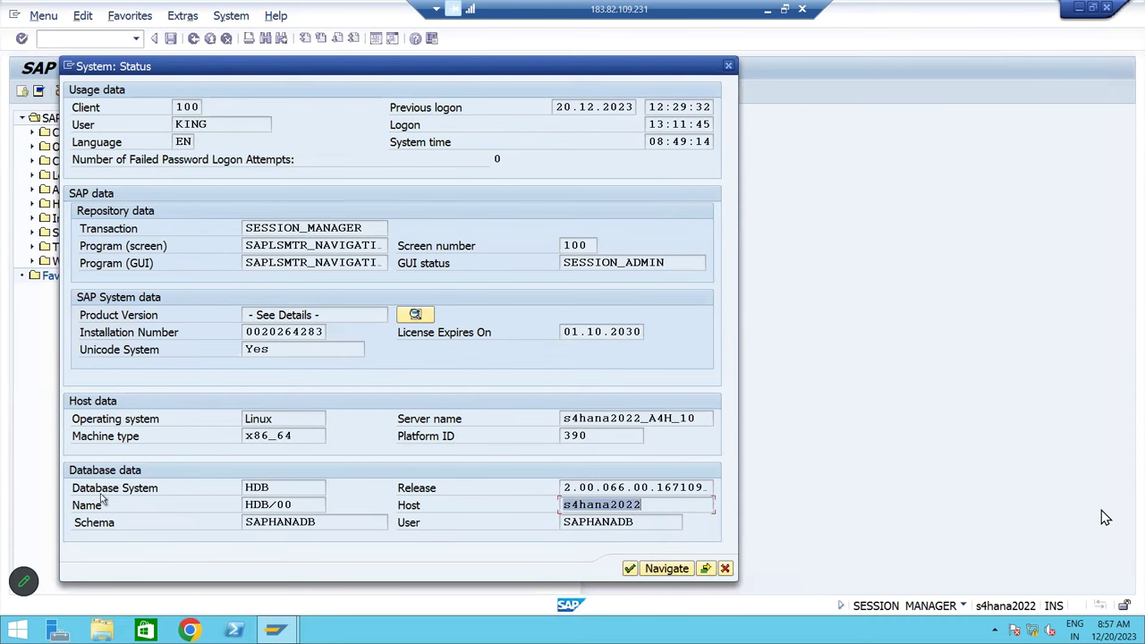
drag(275, 487, 203, 488)
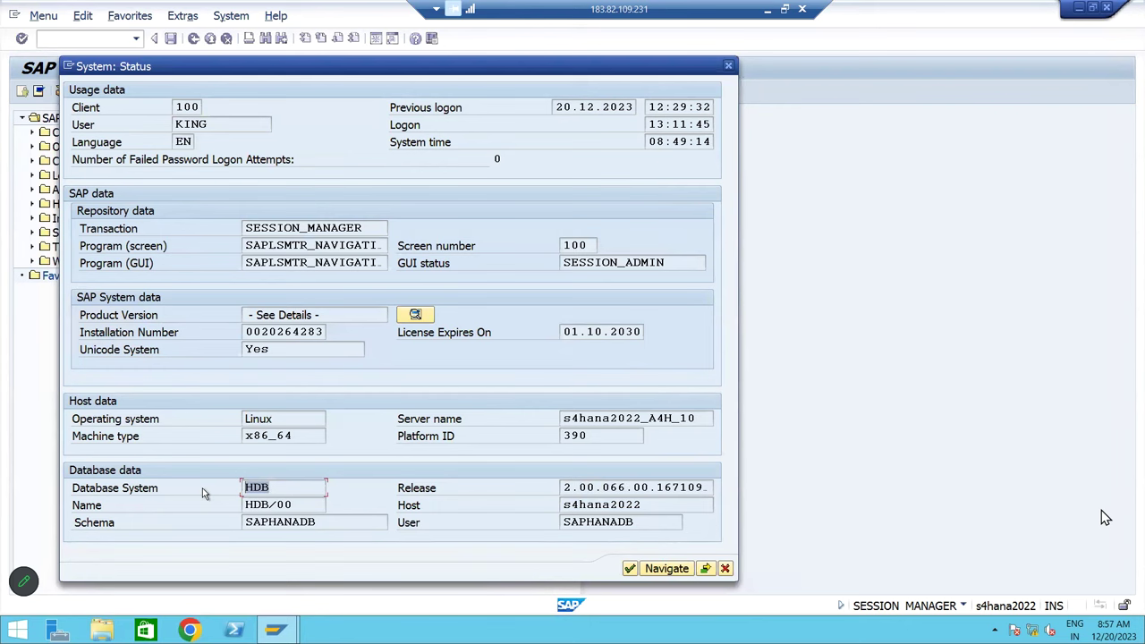
click(728, 65)
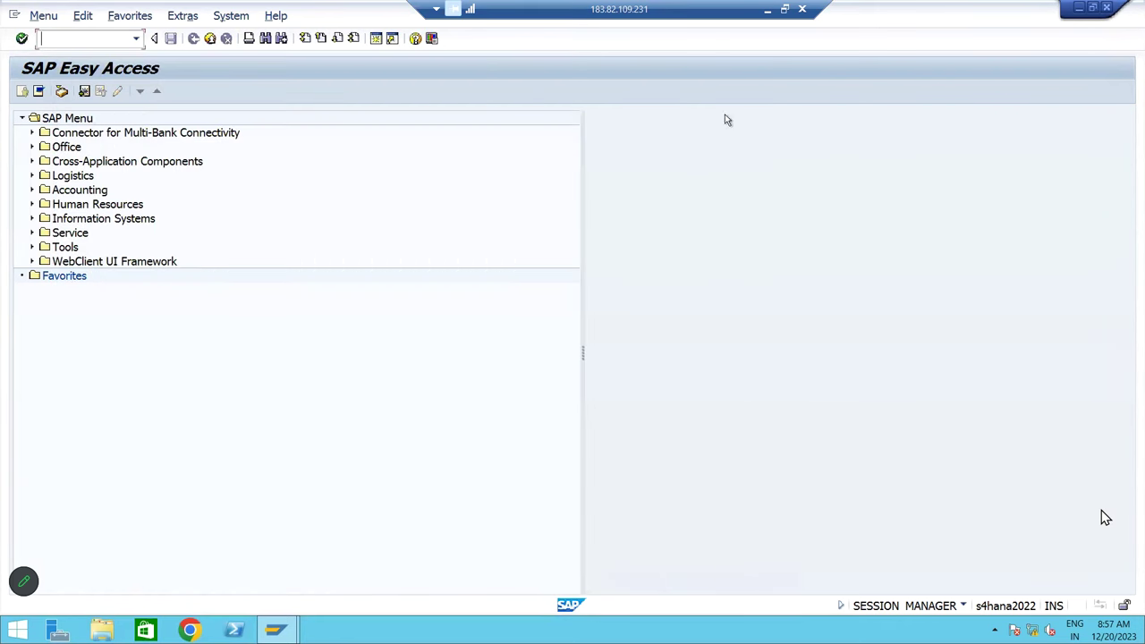
Narrow the menu tree panel and run transaction BP
drag(583, 353, 465, 350)
click(109, 40)
text(BP)
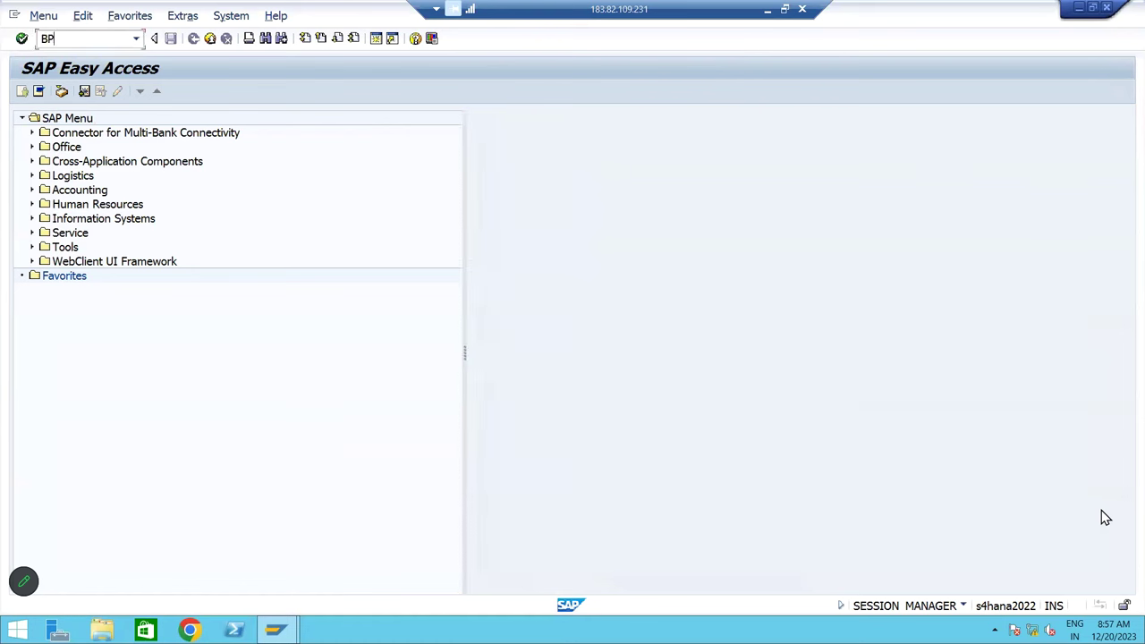
key(Return)
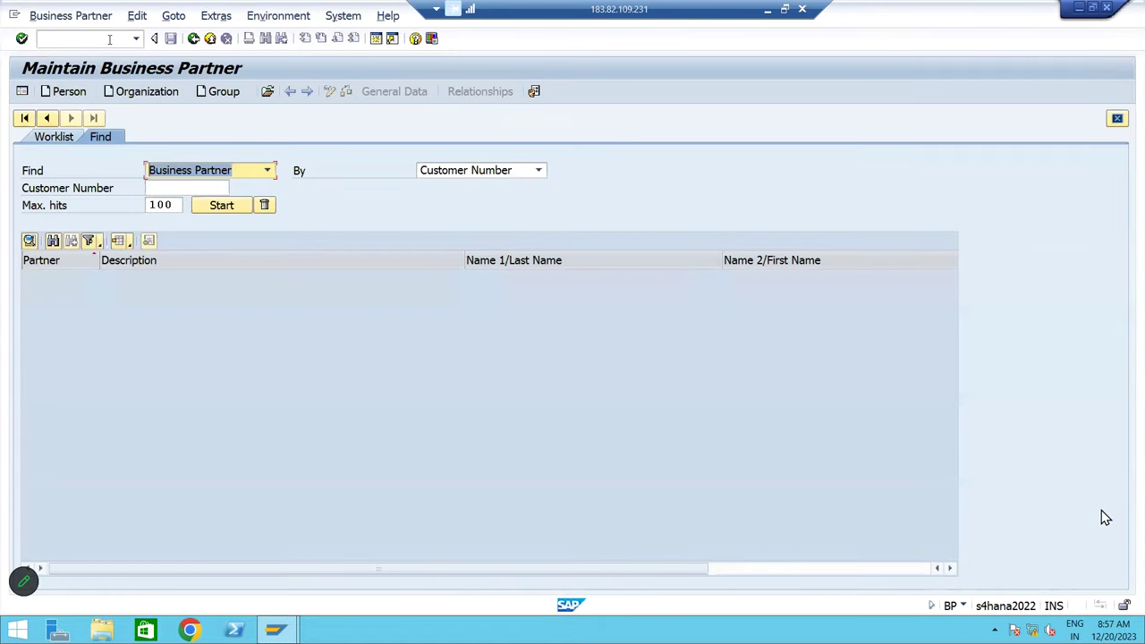
Create a new organization in the Supplier (Fin.Accounting) role, confirming the role change
click(143, 93)
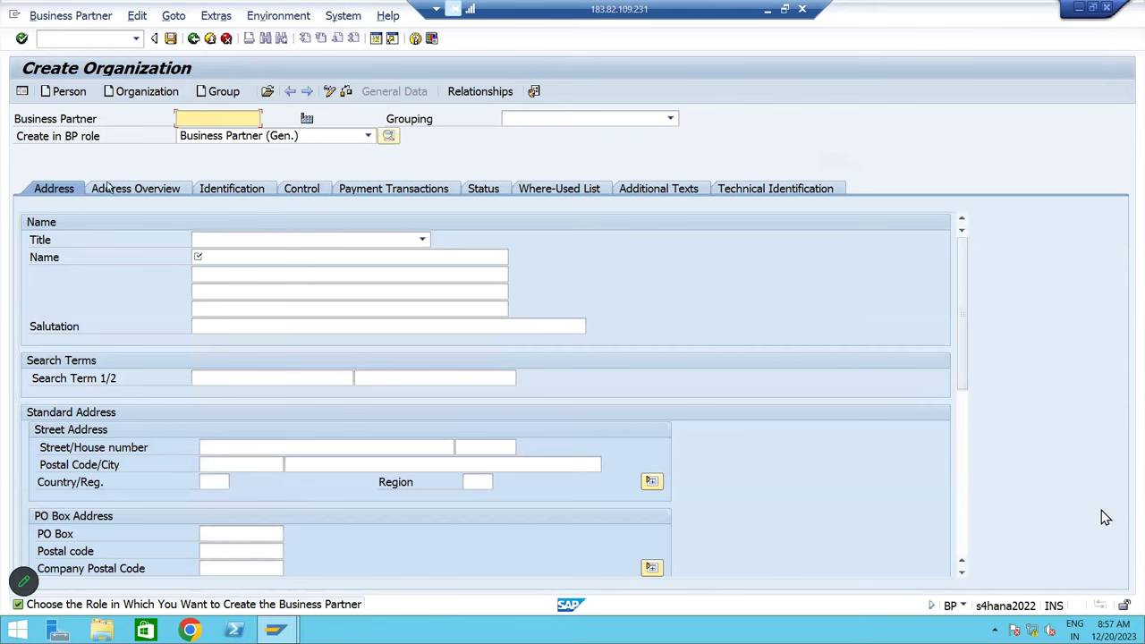
drag(105, 137, 4, 136)
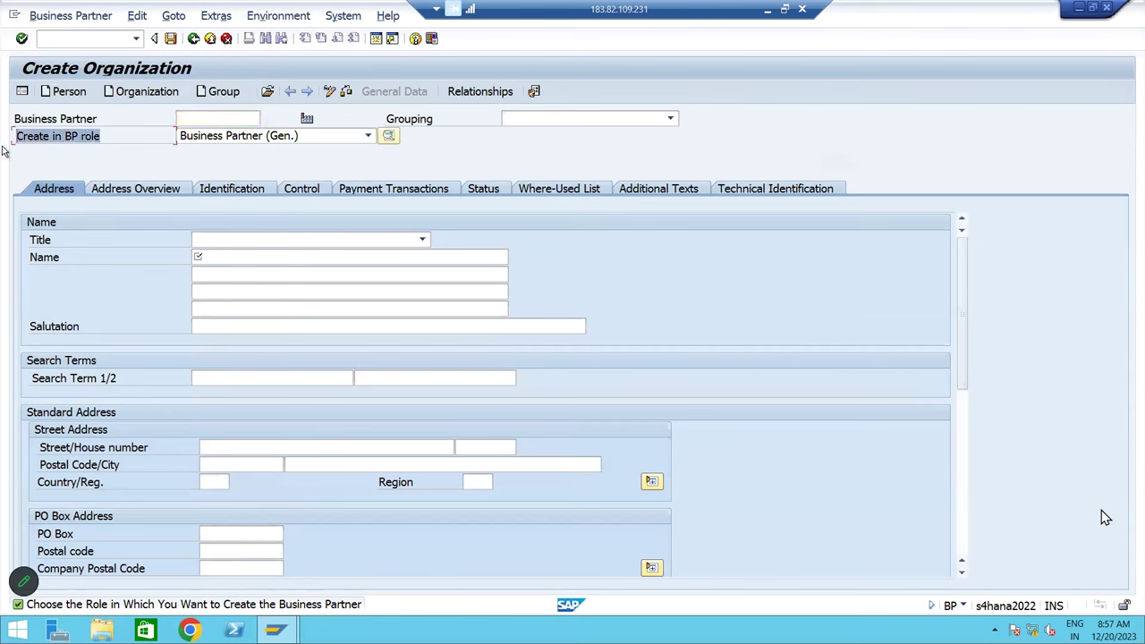
click(300, 137)
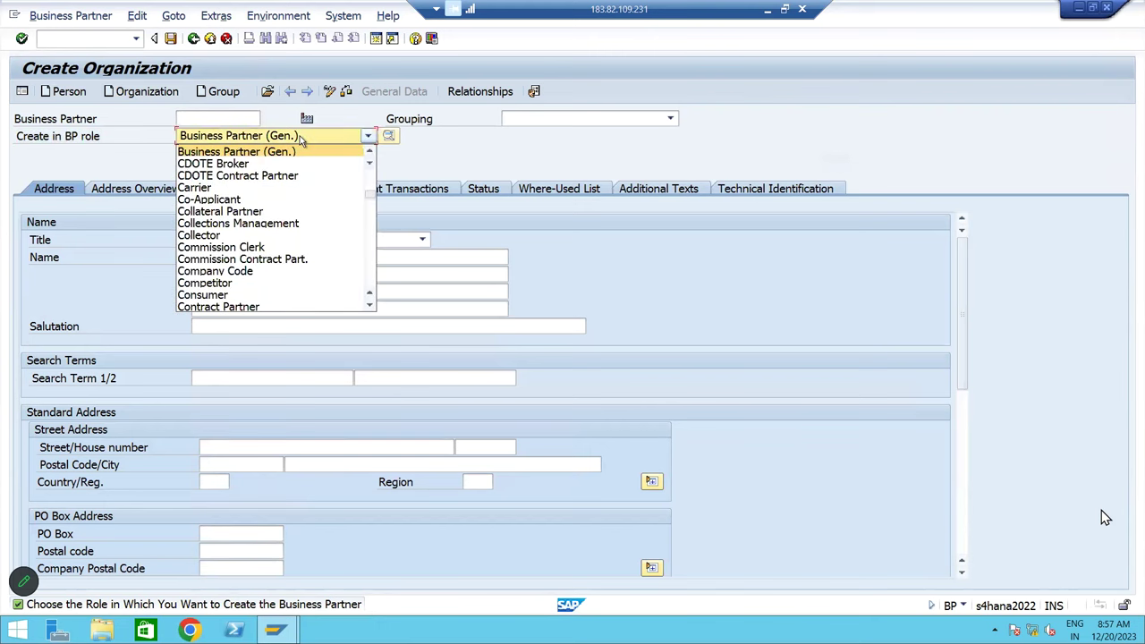
key(s)
key(s)
key(s)
key(s)
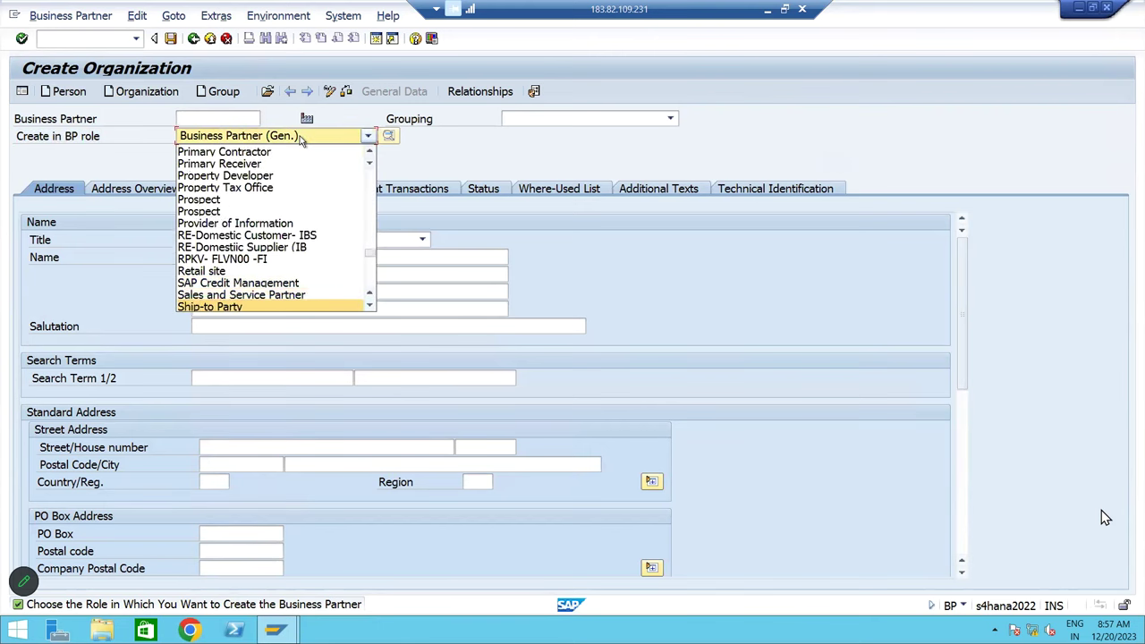
key(s)
key(s)
key(s)
key(s)
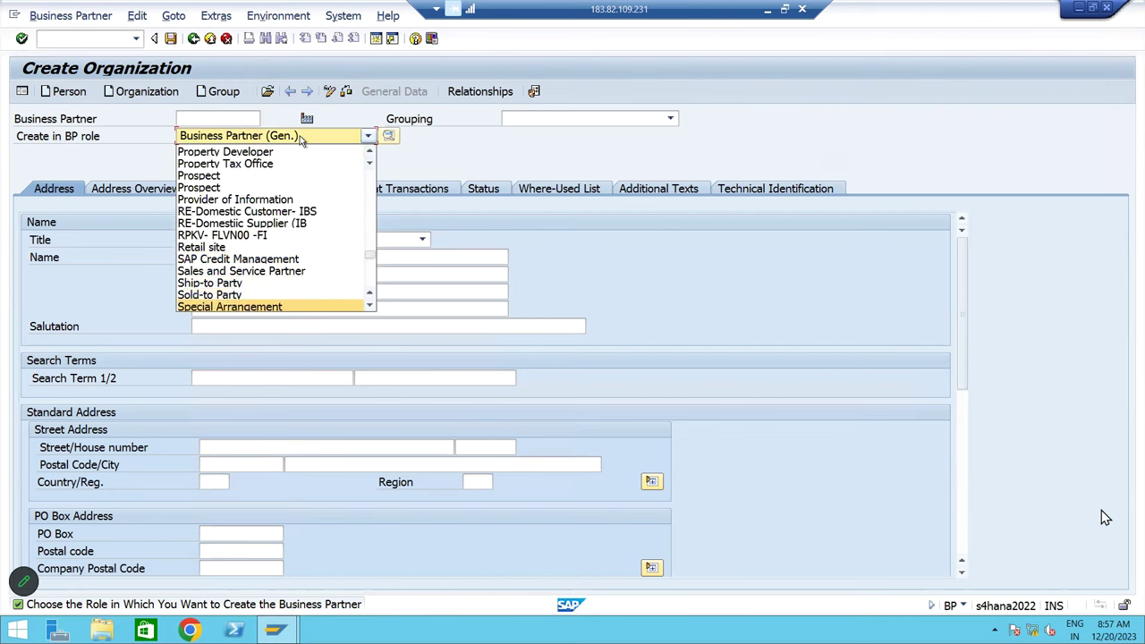
key(s)
key(s)
key(s)
key(s)
key(s)
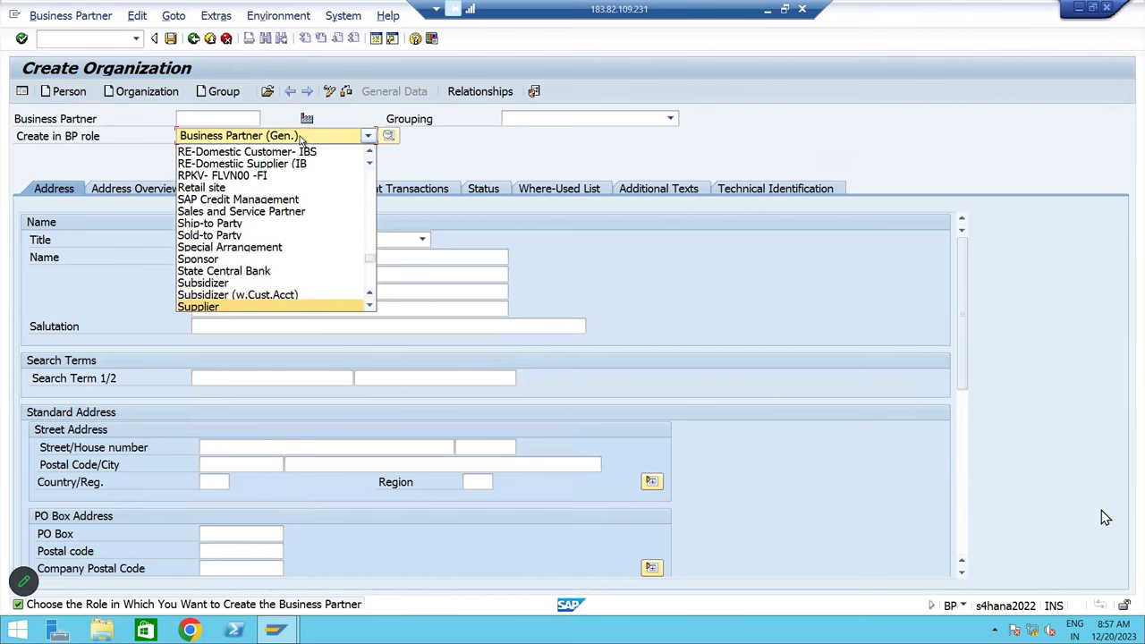
key(s)
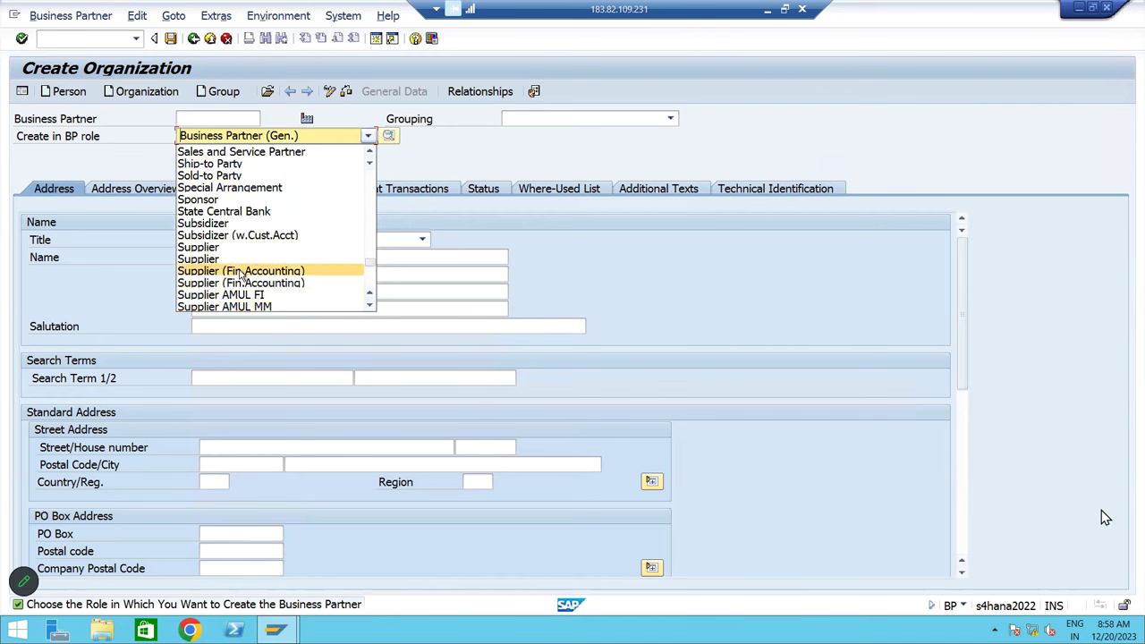
click(240, 273)
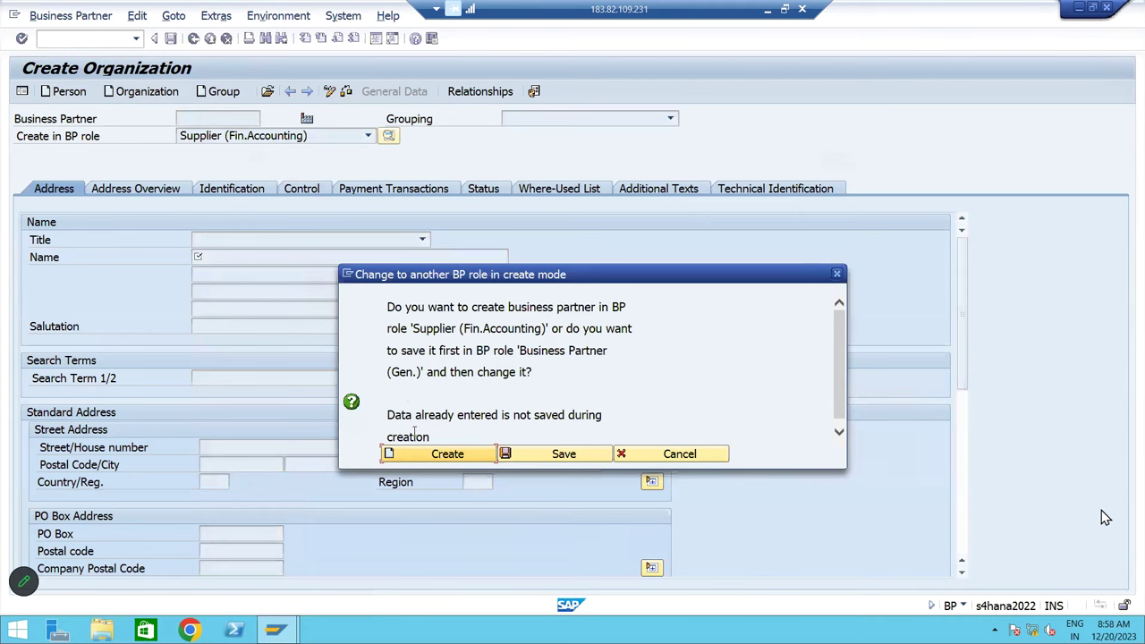
click(423, 457)
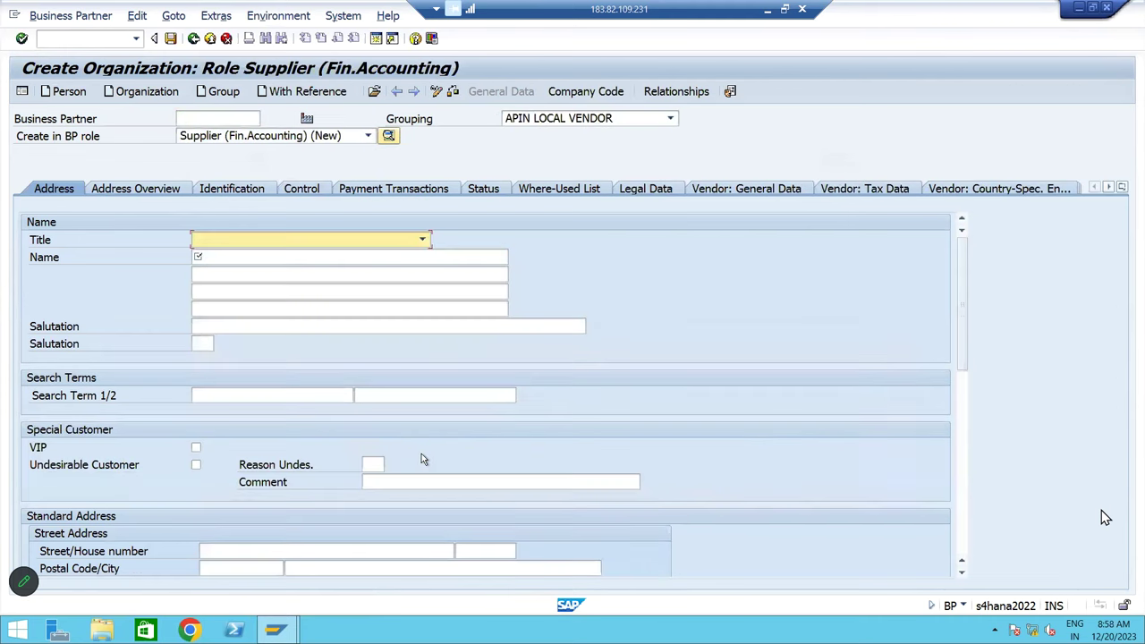
Choose grouping BM BP Group of Domestic, enter the company name on both lines, search term HAPL
click(559, 120)
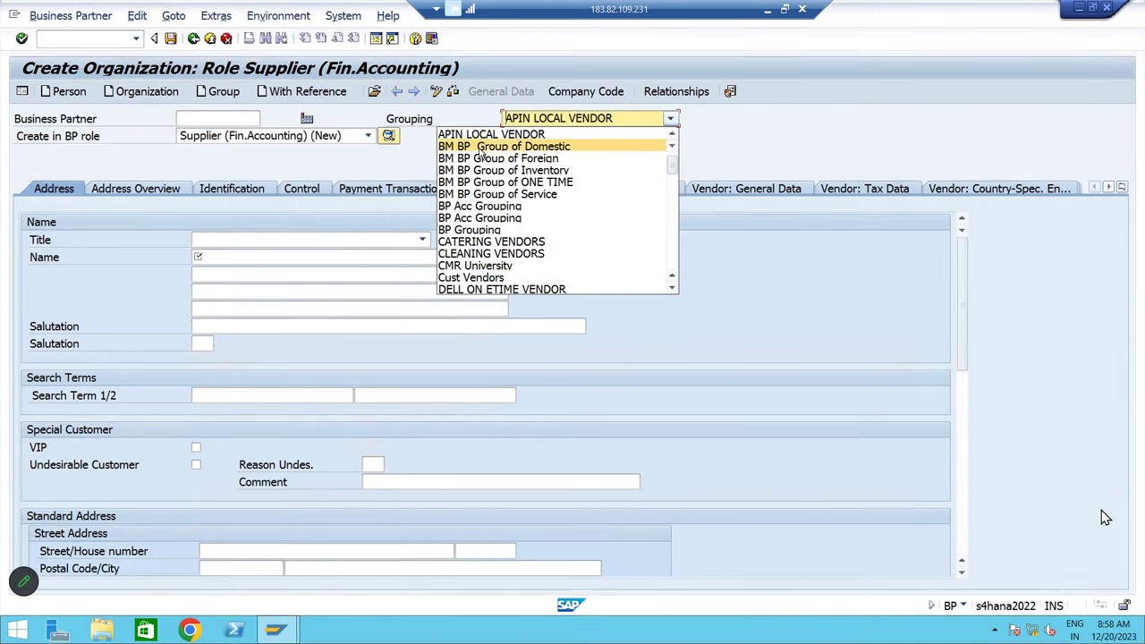
click(484, 149)
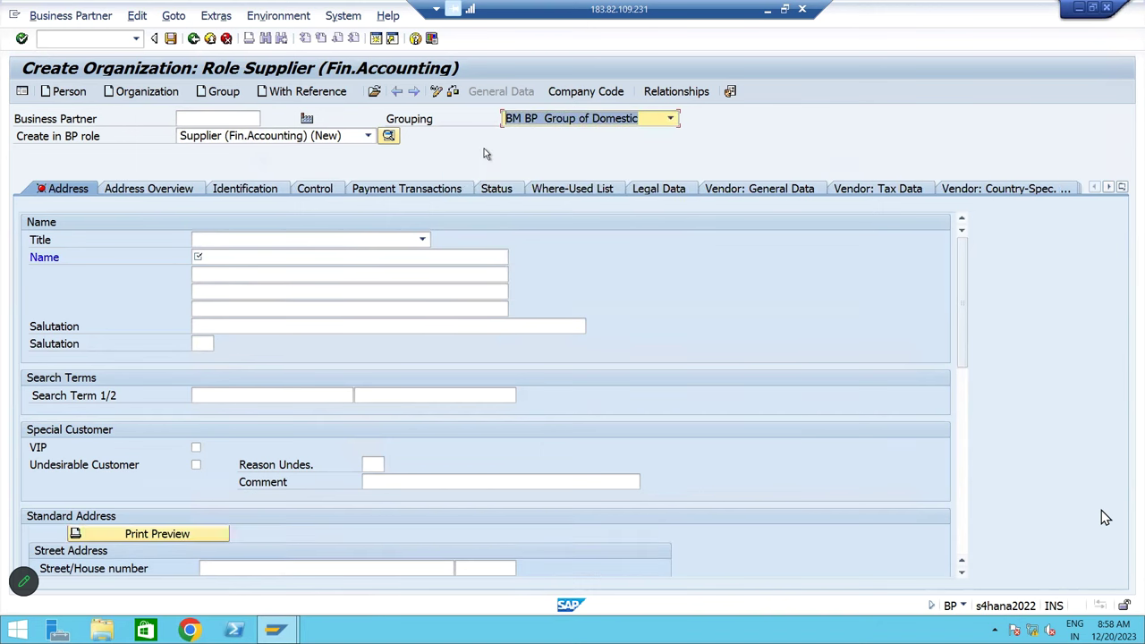
click(268, 258)
text(HAR)
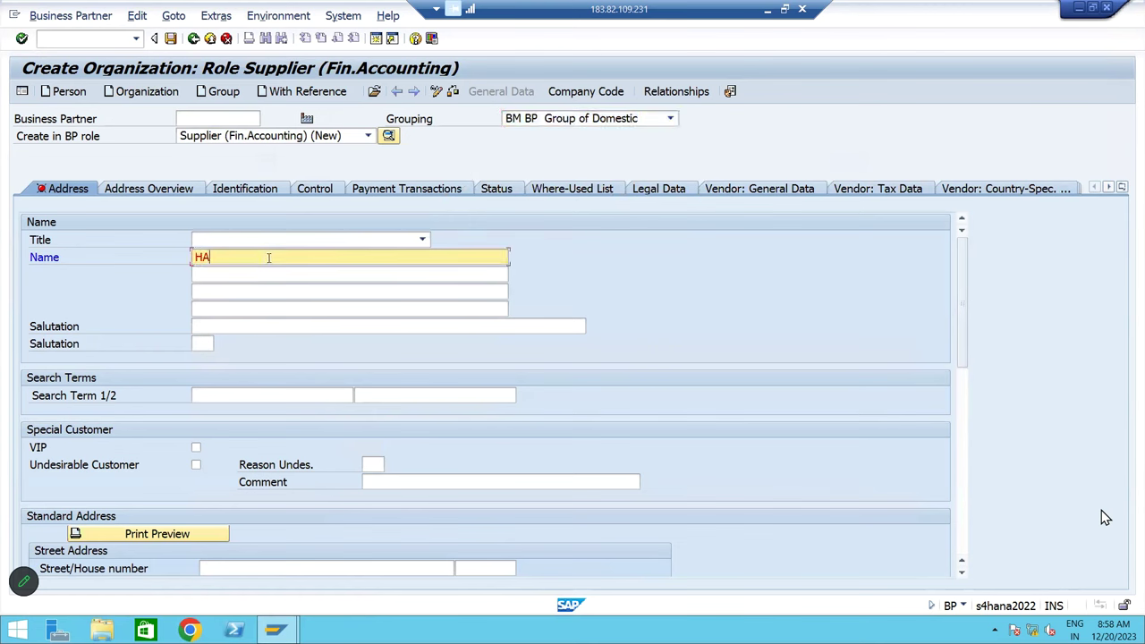
text(arsha Pvt Tld)
key(Tab)
key(shift+Tab)
key(ctrl+c)
key(End)
key(Tab)
key(ctrl+v)
key(Tab)
key(Tab)
key(Tab)
key(Tab)
key(Tab)
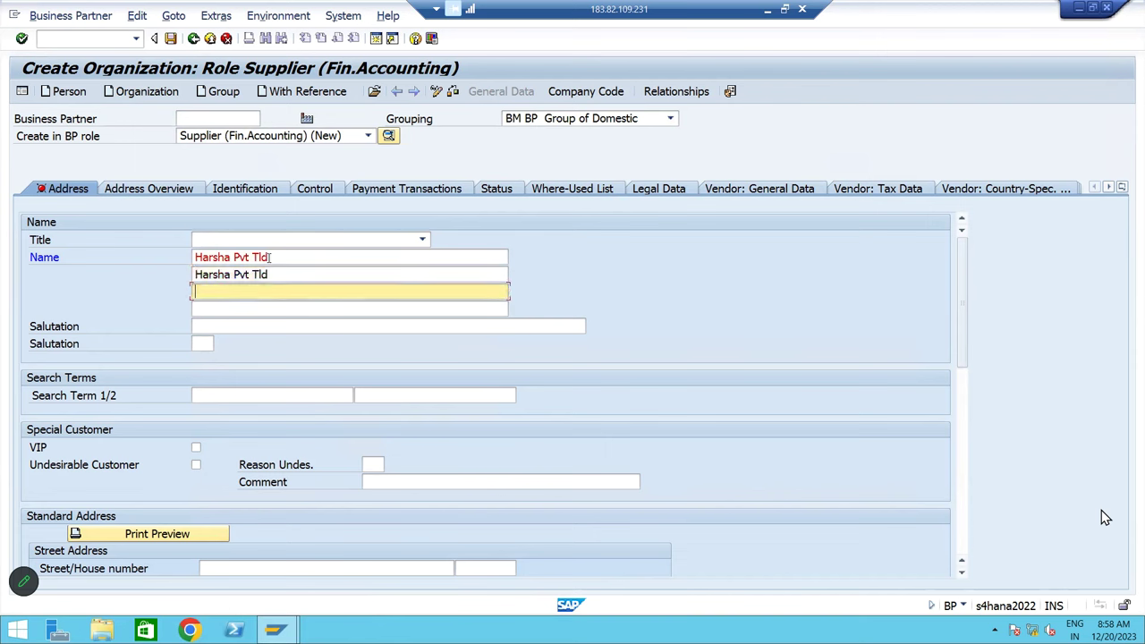
key(shift+Tab)
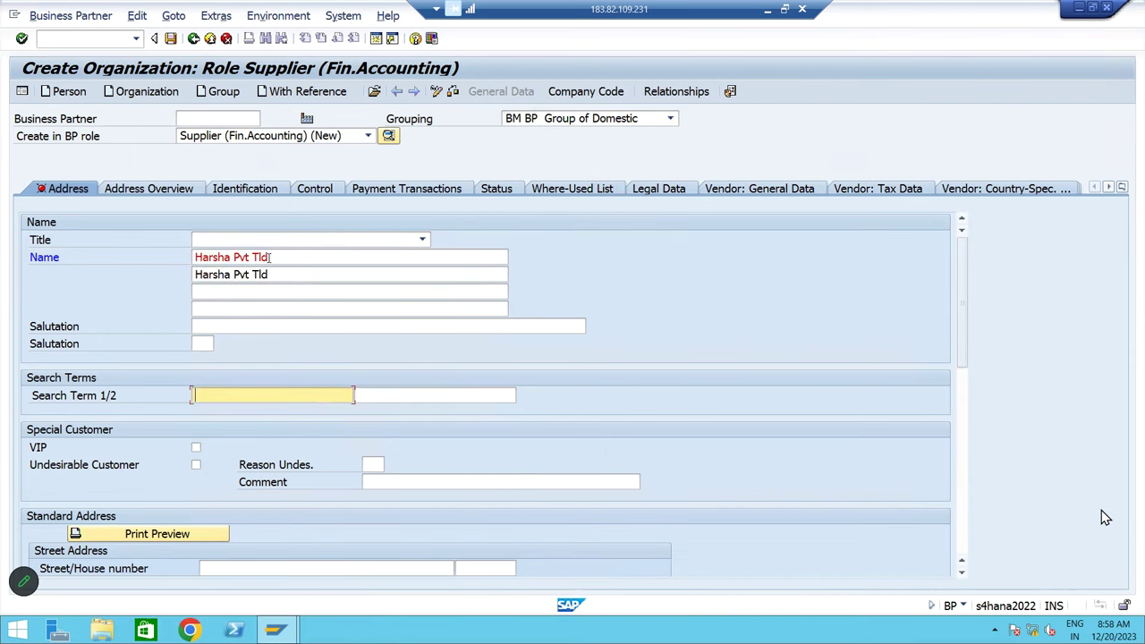
text(HAPL)
click(272, 257)
Enter the supplier's street, house number, postal code, city, country IN and PO box
scroll(362, 423, down, 3)
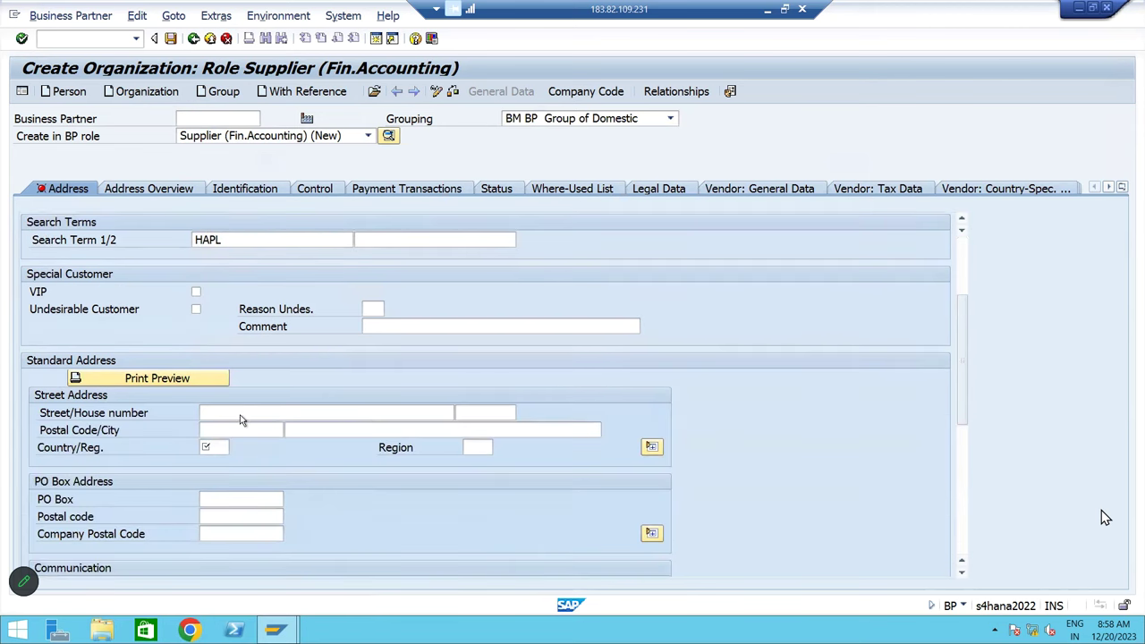
click(240, 416)
text(SR NAGAR)
key(Tab)
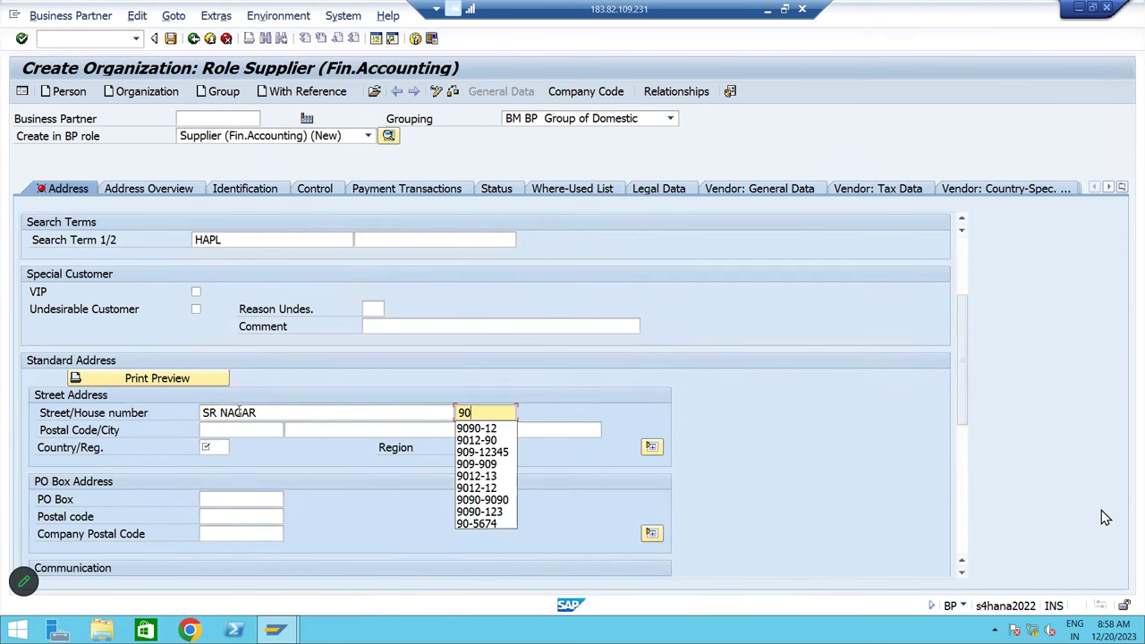
key(Tab)
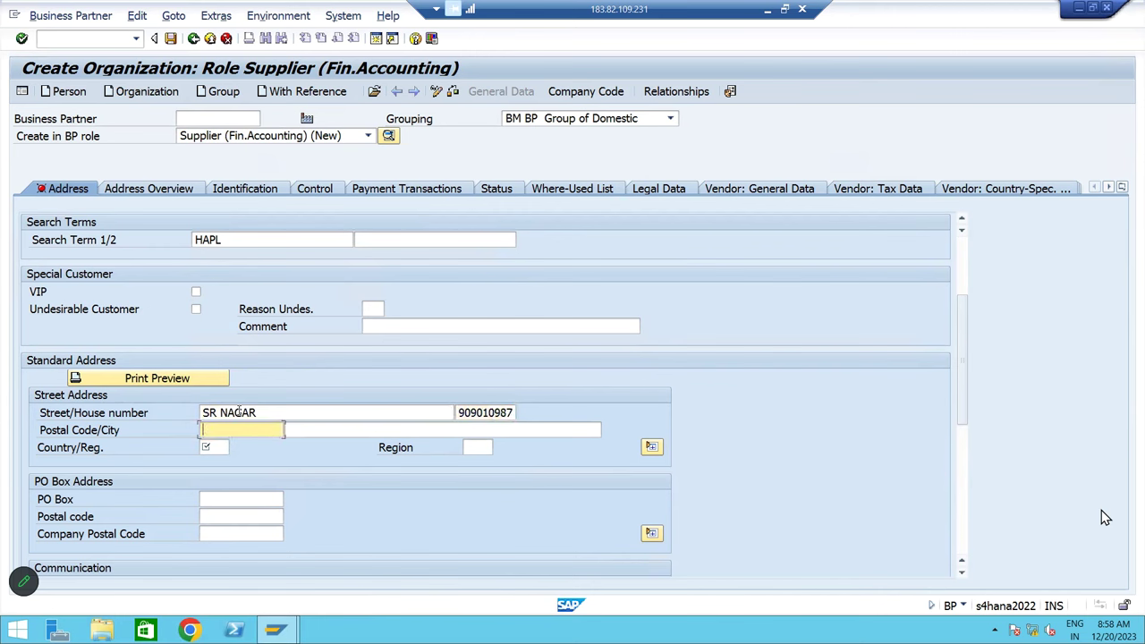
text(5000)
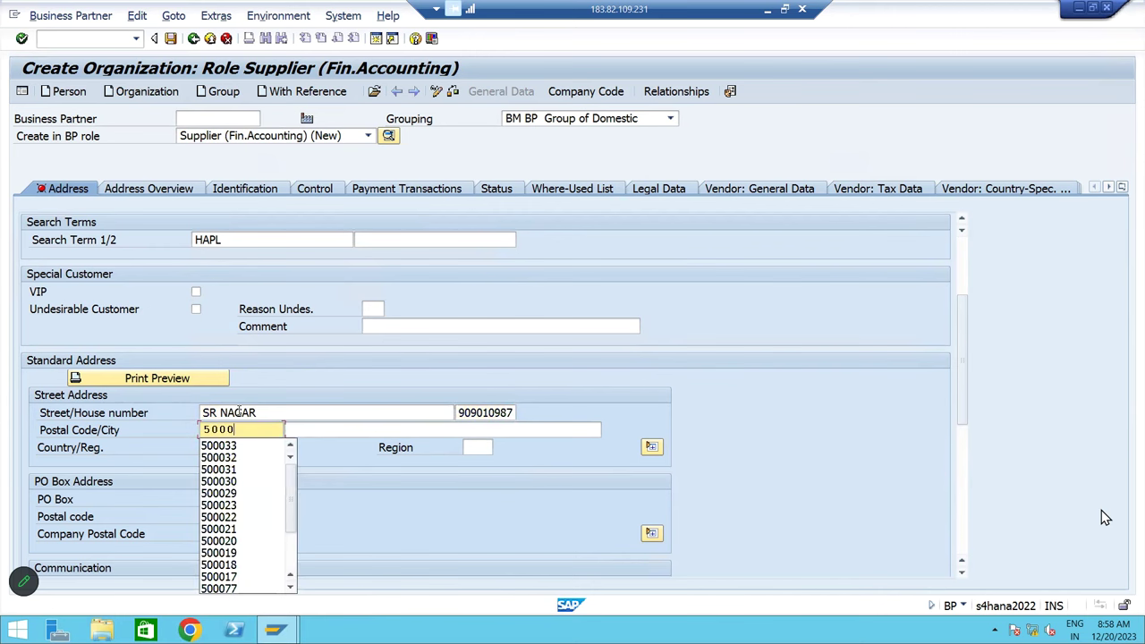
text(34)
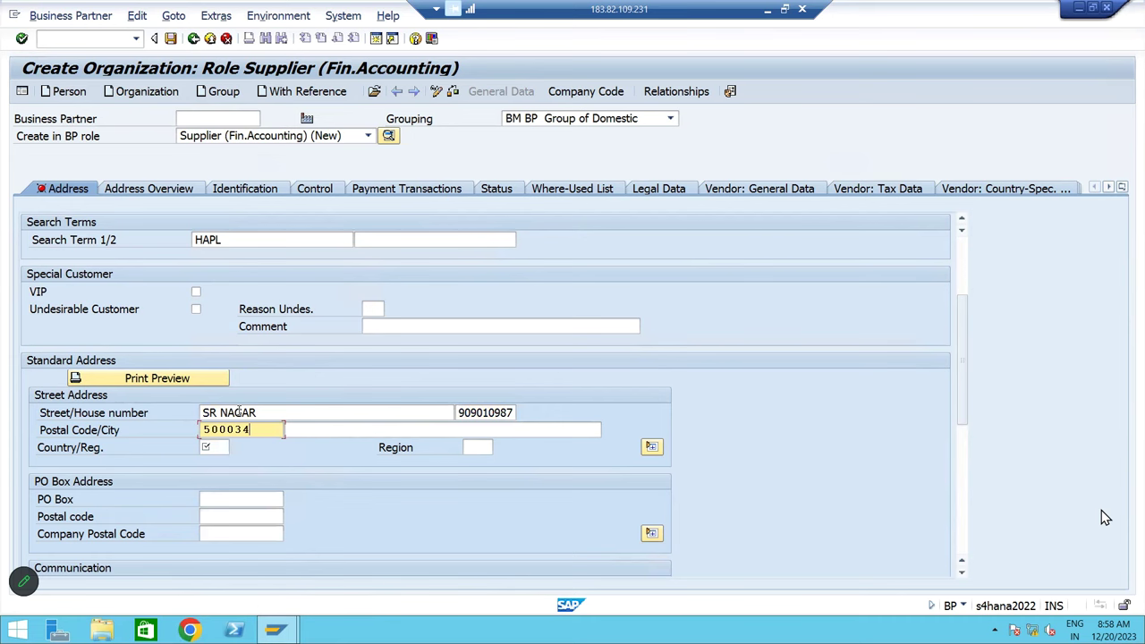
key(shift+Tab)
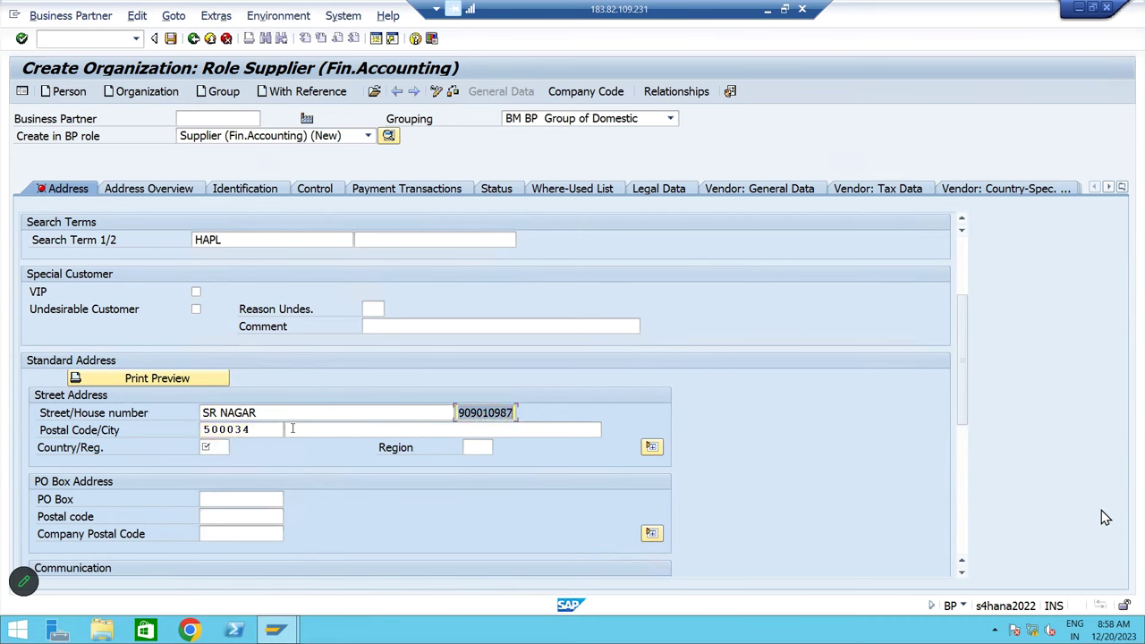
click(292, 429)
text(HY)
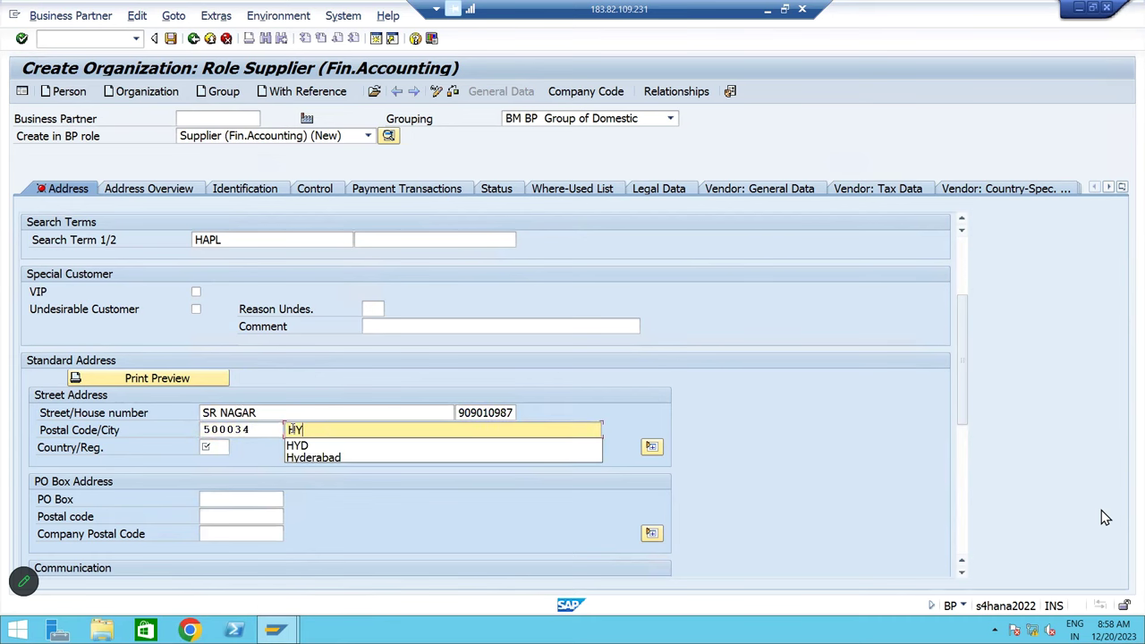
click(318, 458)
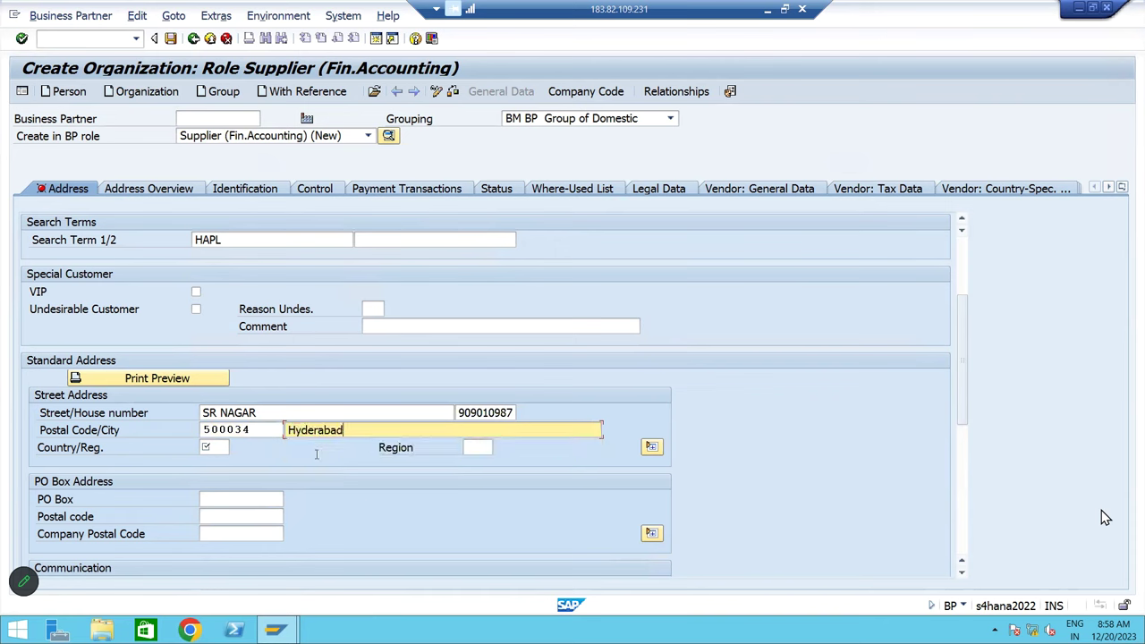
click(217, 446)
text(IN)
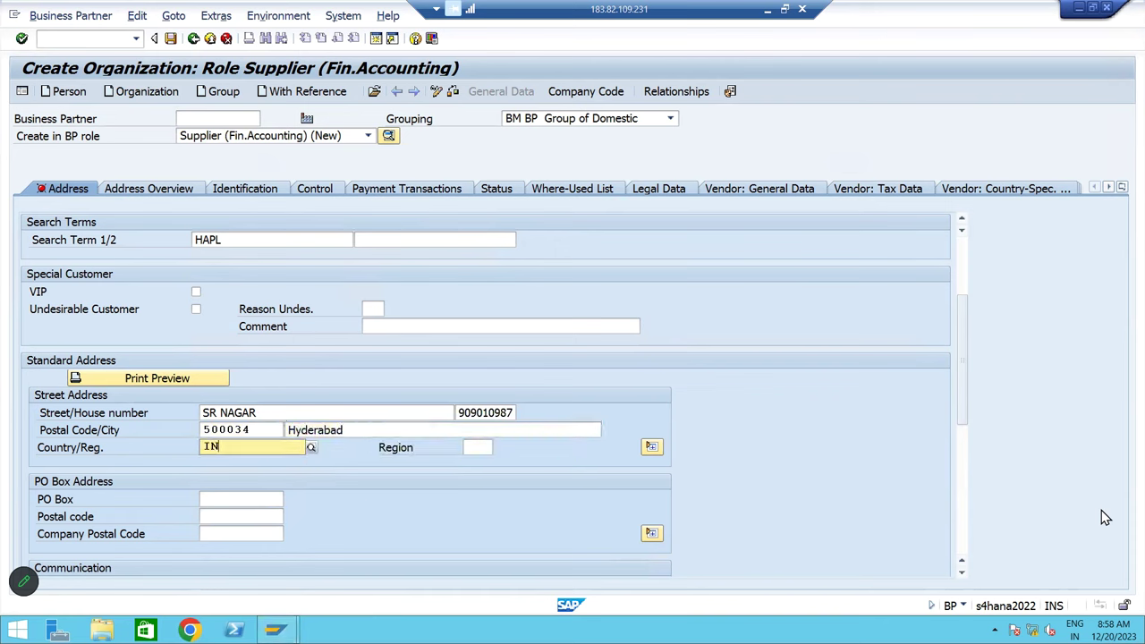
click(226, 478)
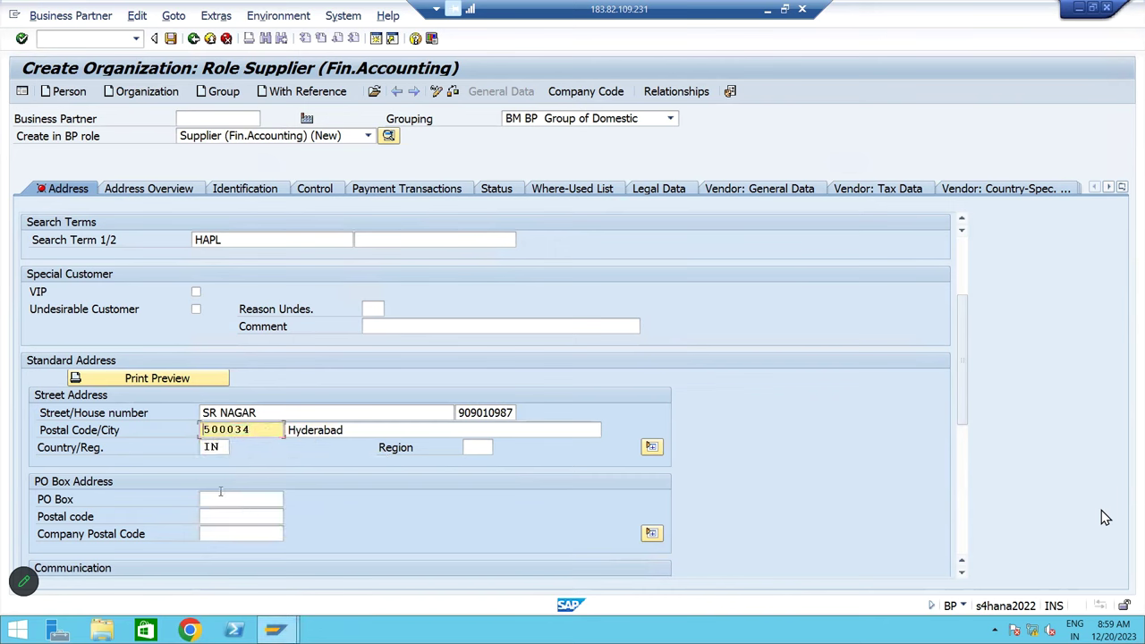
click(228, 501)
text(500034)
key(Tab)
text(500034)
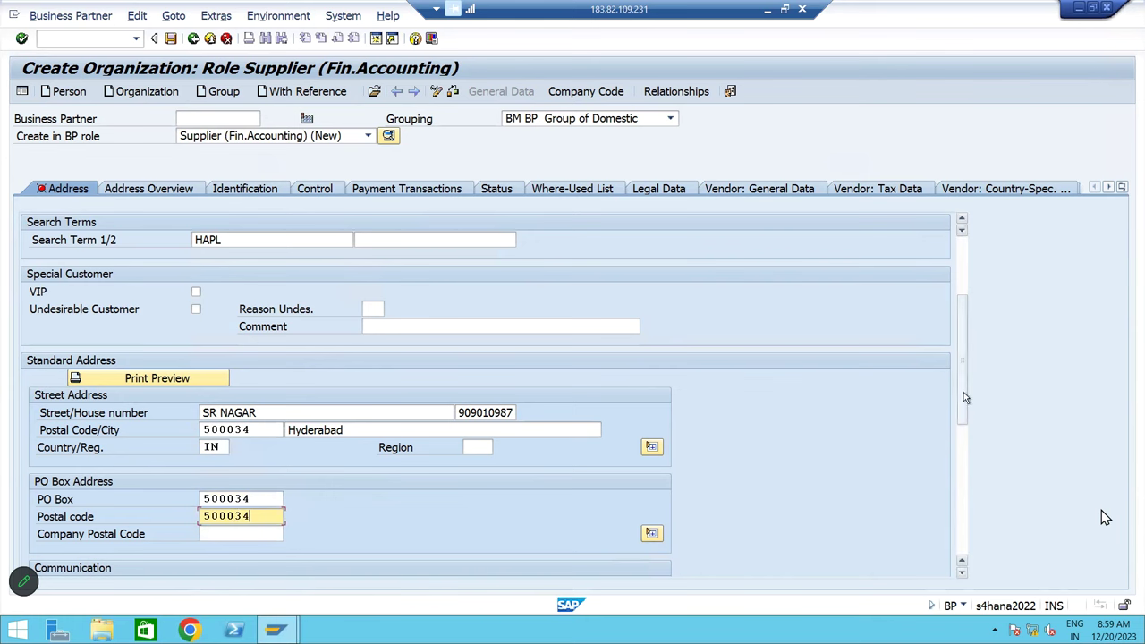
Set the communication language to English and review the remaining contact fields
scroll(965, 394, down, 2)
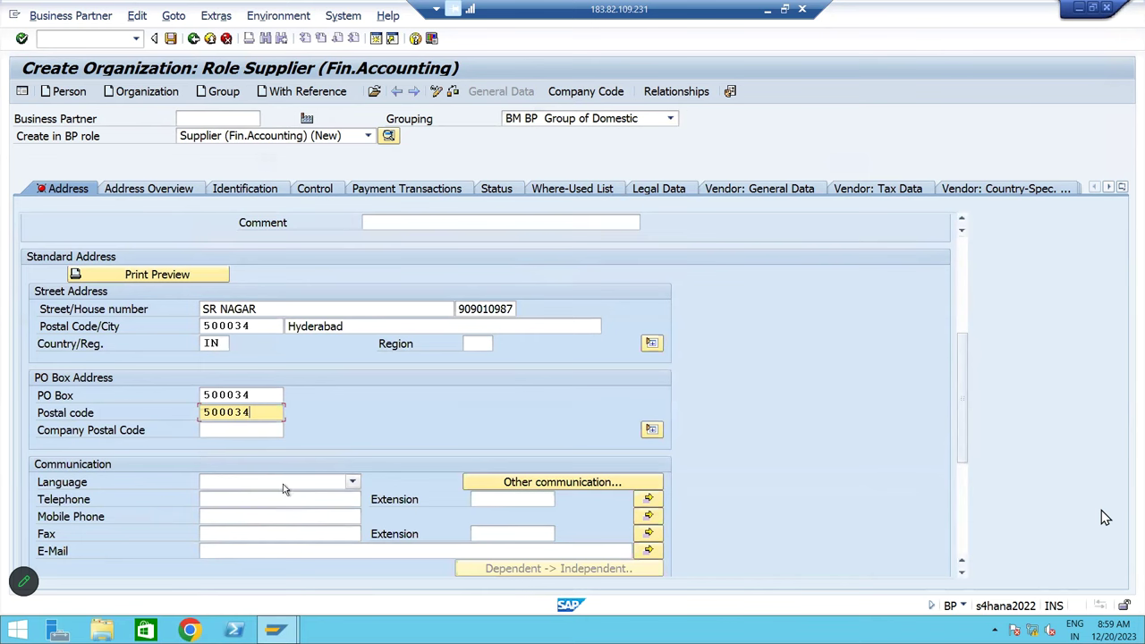
click(282, 488)
click(255, 605)
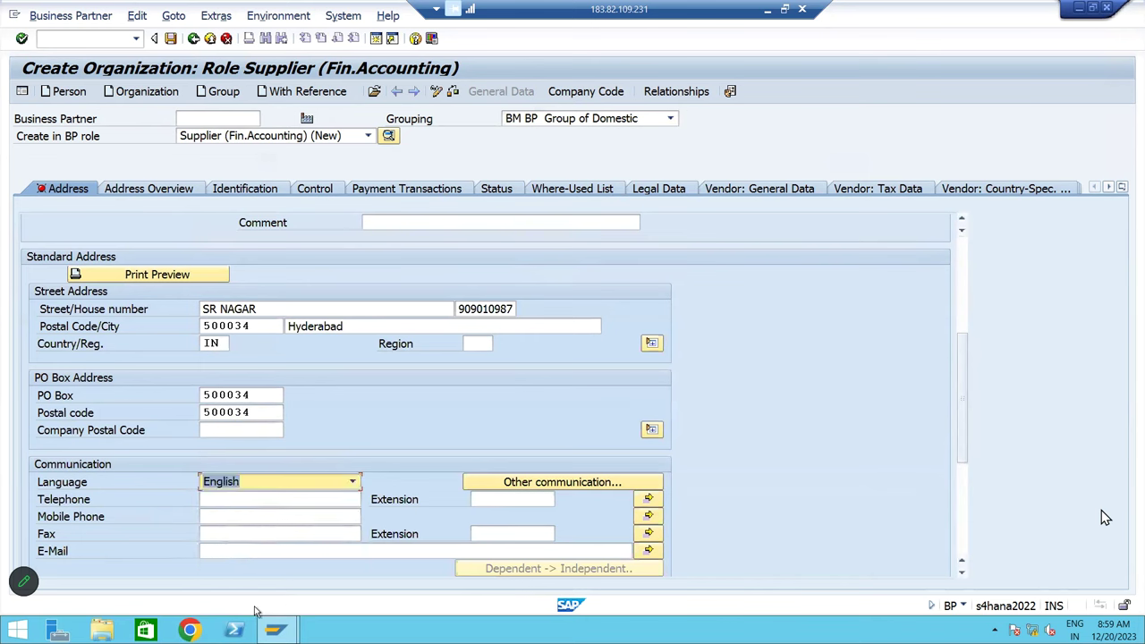
click(218, 507)
click(218, 515)
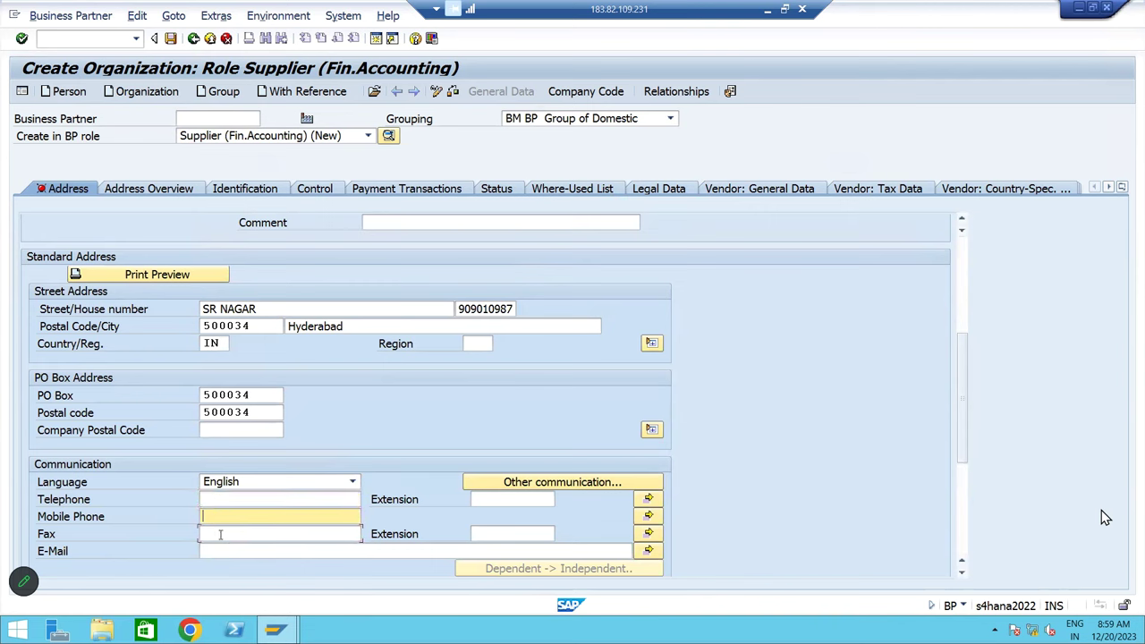
click(220, 534)
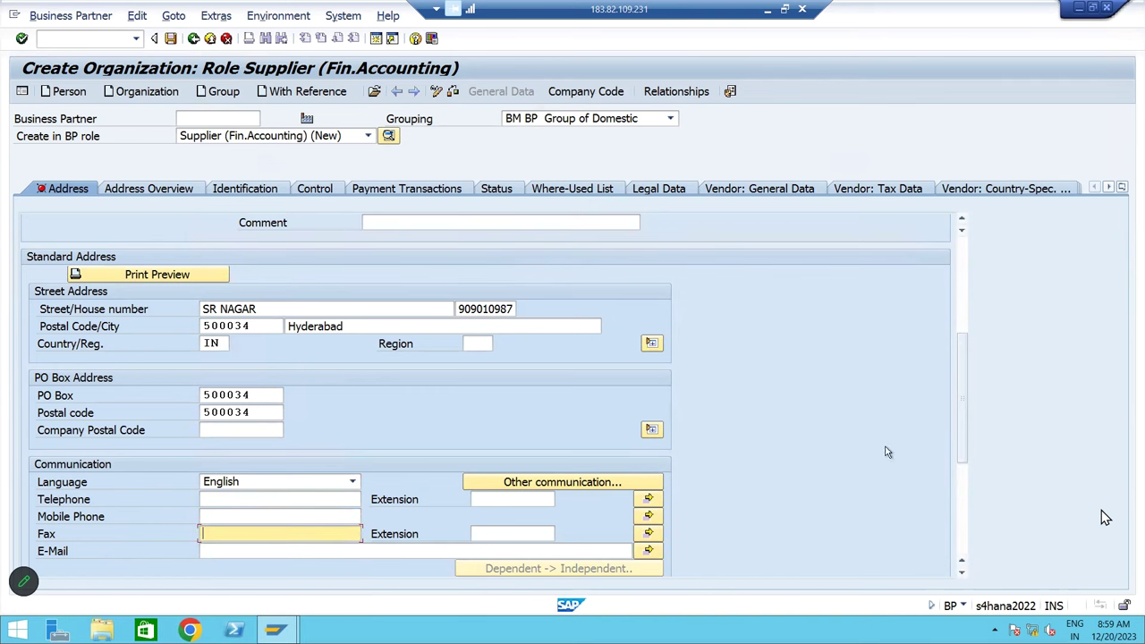
scroll(967, 348, down, 2)
scroll(967, 348, up, 8)
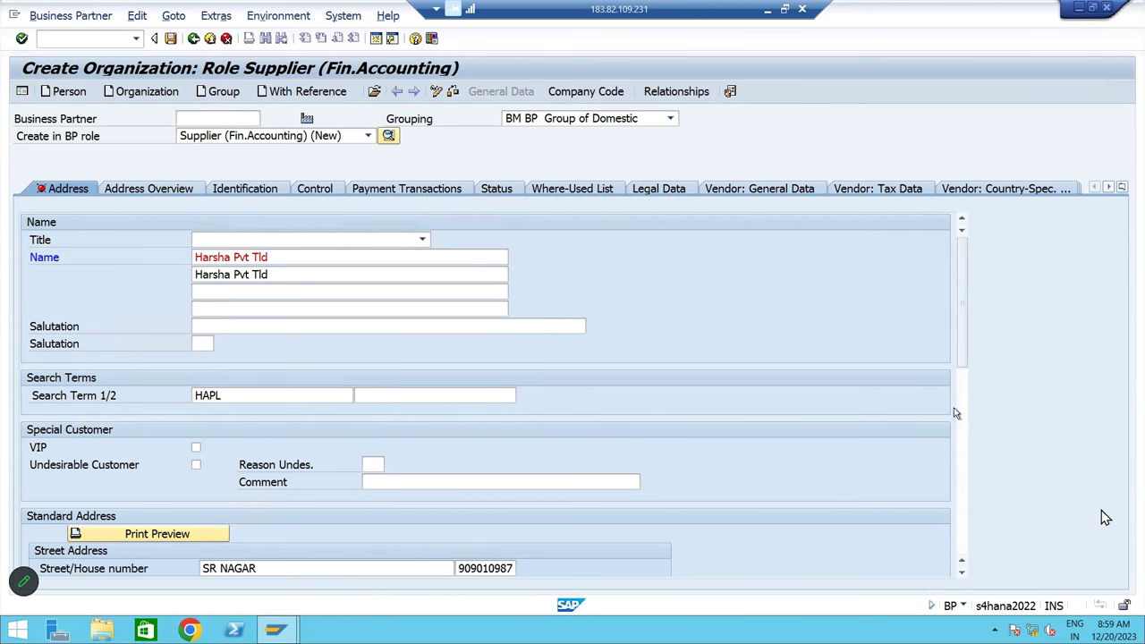
drag(964, 367, 969, 326)
Delete company code TT00 from the supplier and enter BM10 instead
click(586, 93)
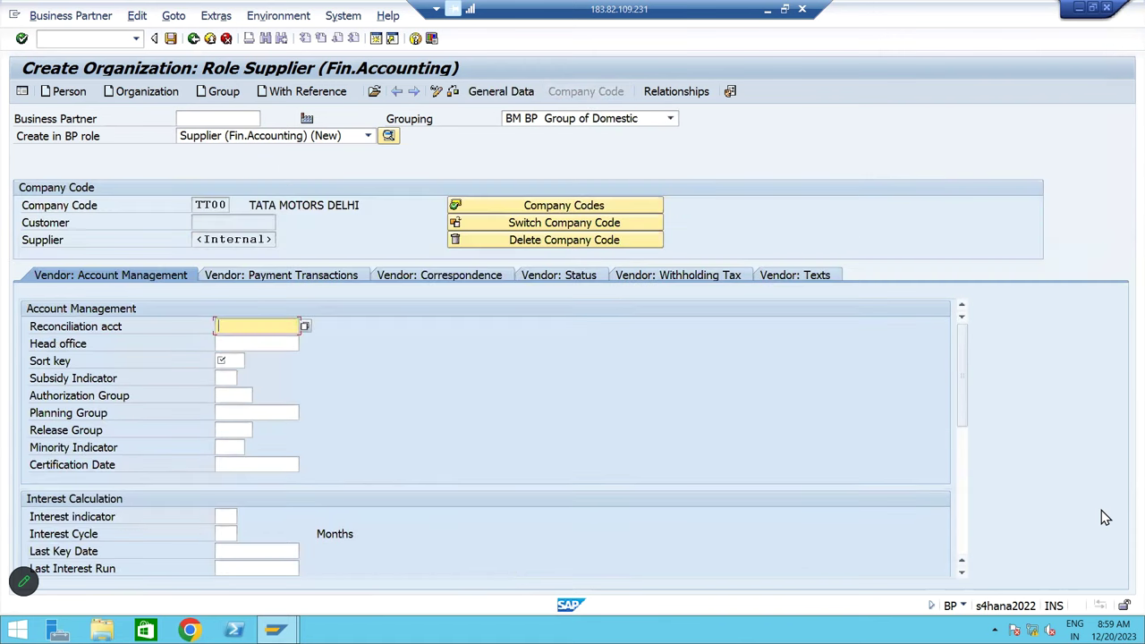
double_click(197, 205)
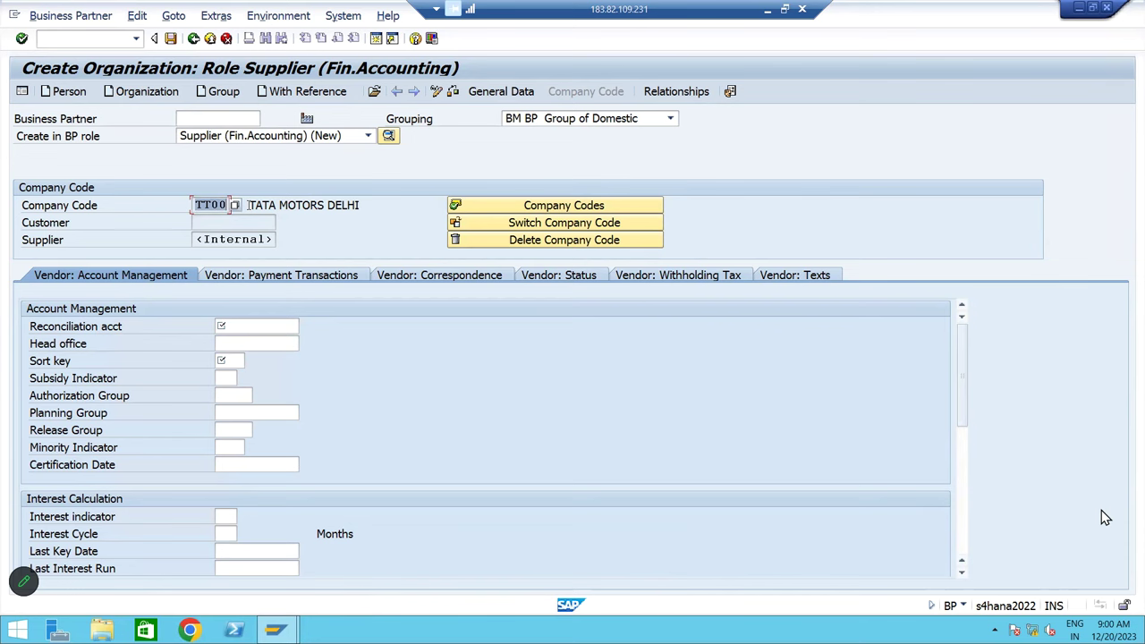
click(198, 205)
click(518, 241)
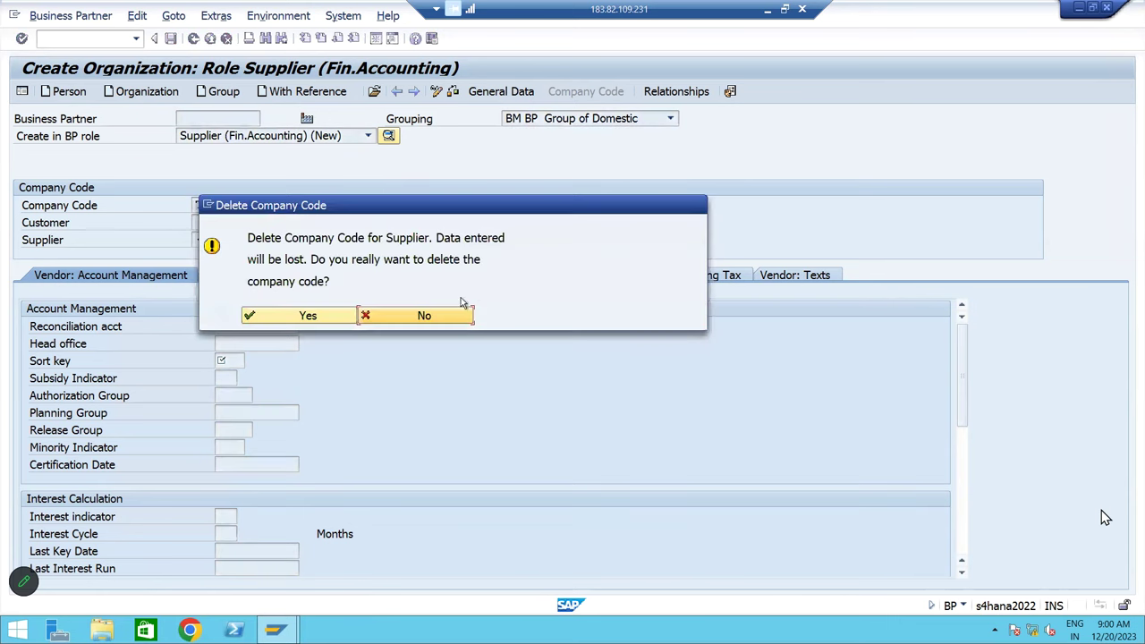
click(324, 300)
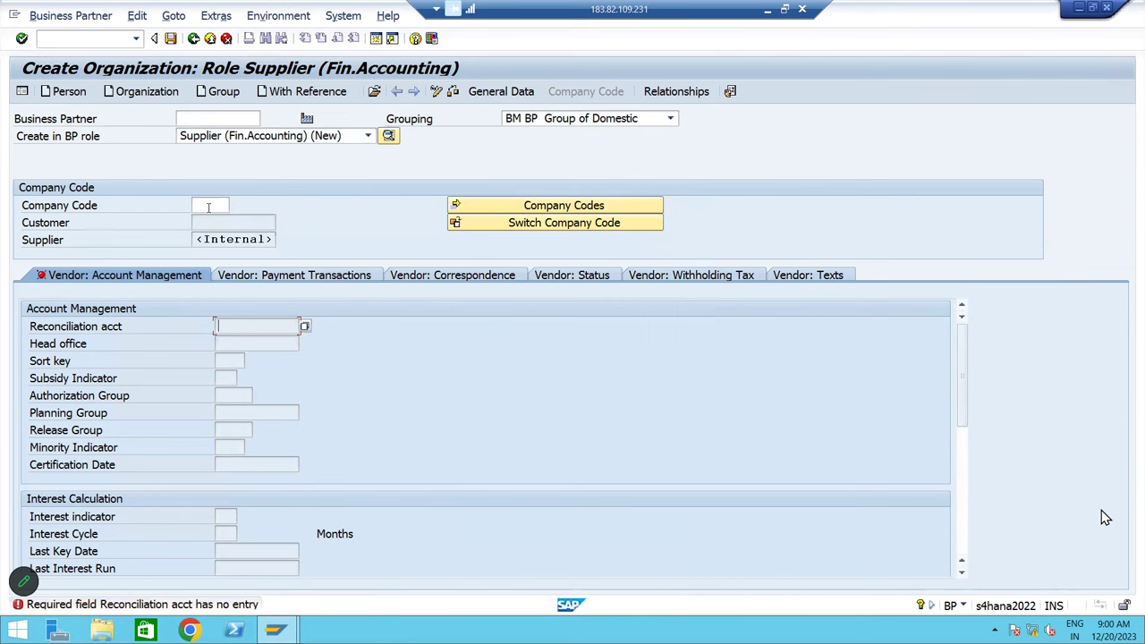
click(208, 206)
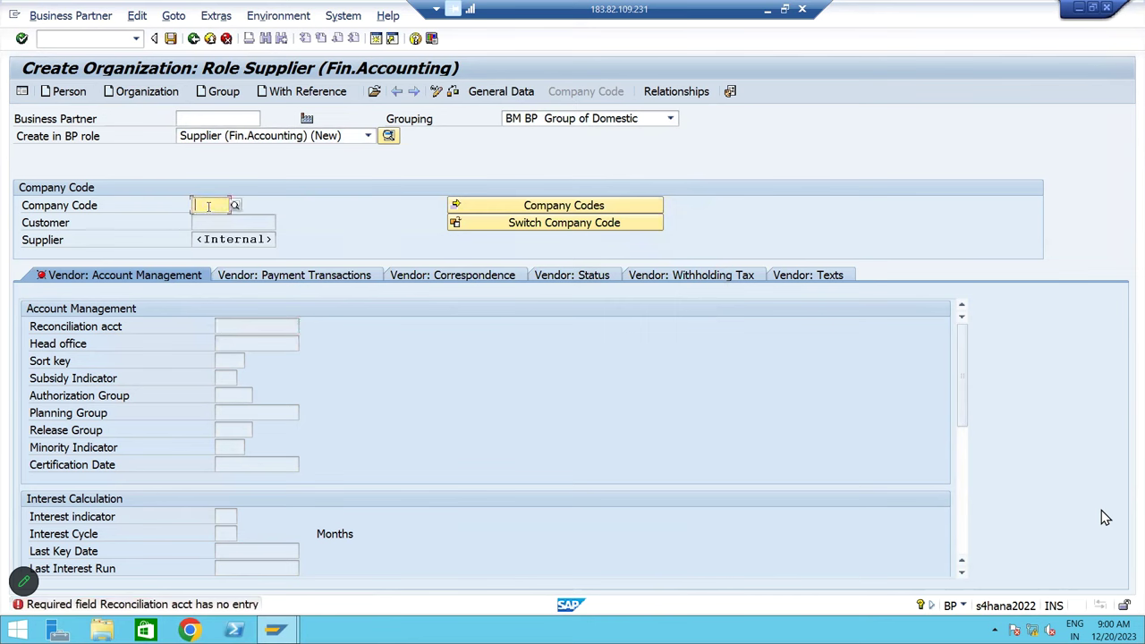
text(BM10)
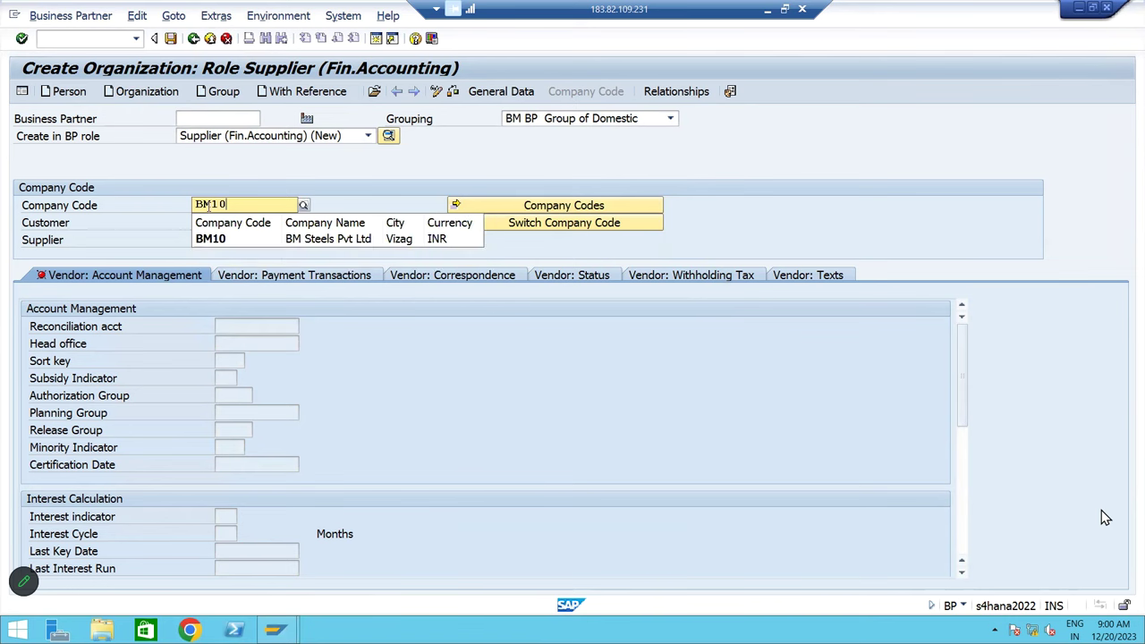
key(Return)
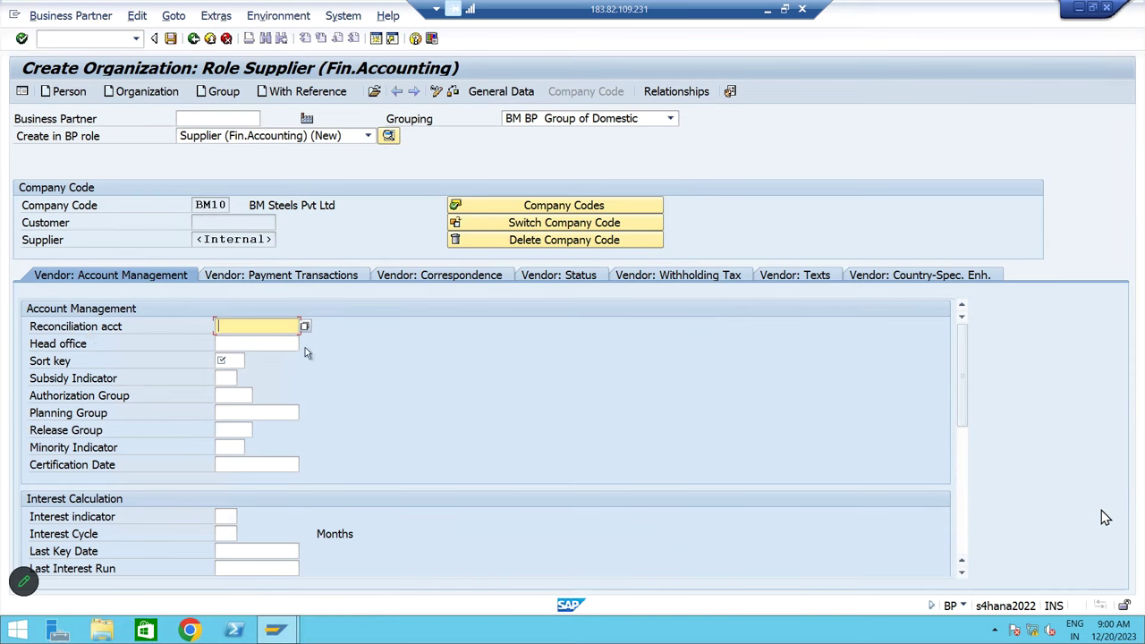
Set reconciliation account 140000 and sort key 012 (Vendor number) for BM10
click(305, 328)
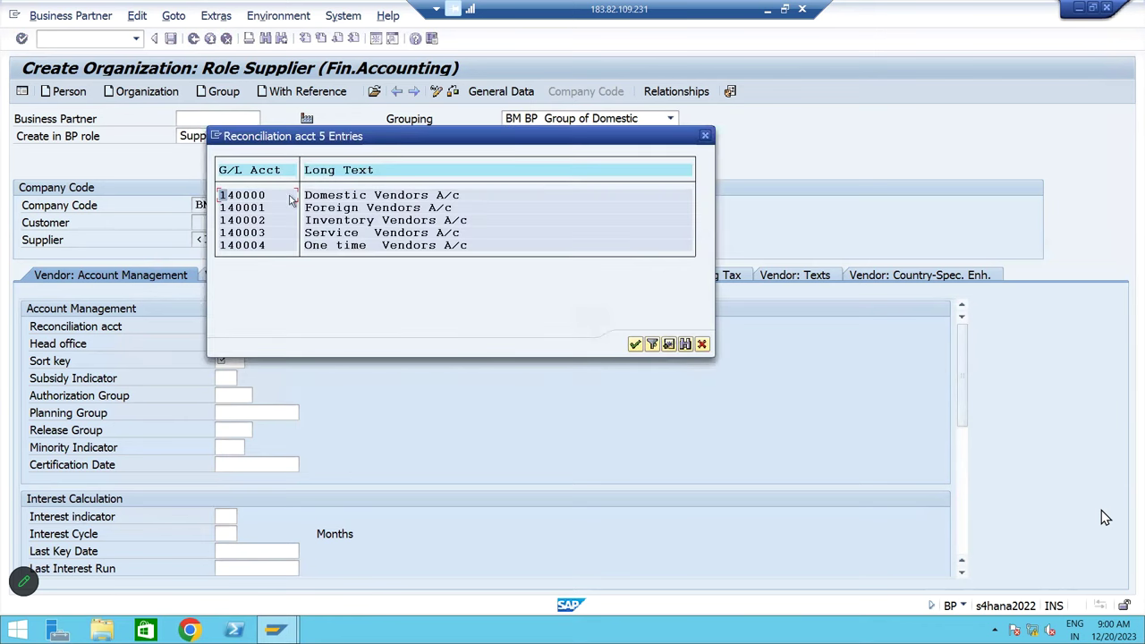
double_click(261, 195)
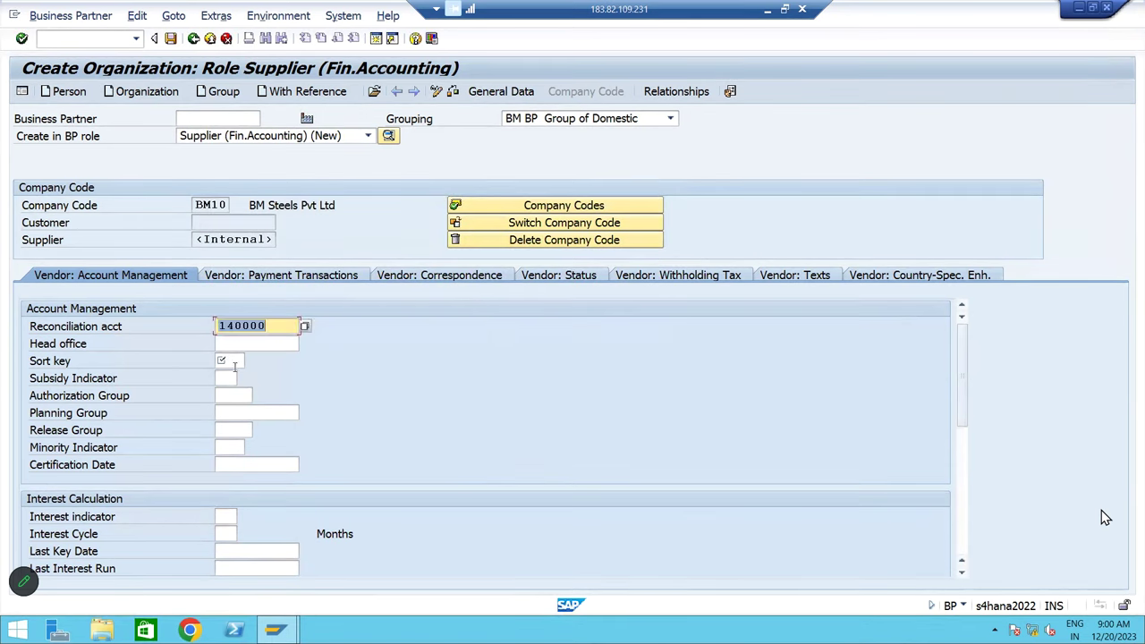
click(236, 362)
click(253, 362)
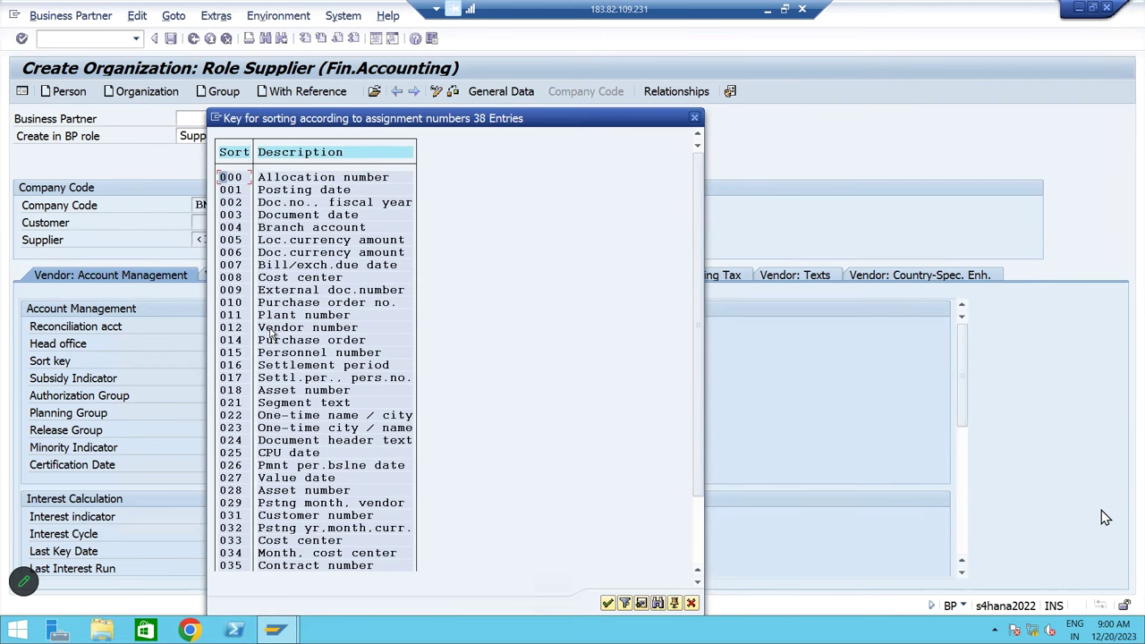
double_click(251, 329)
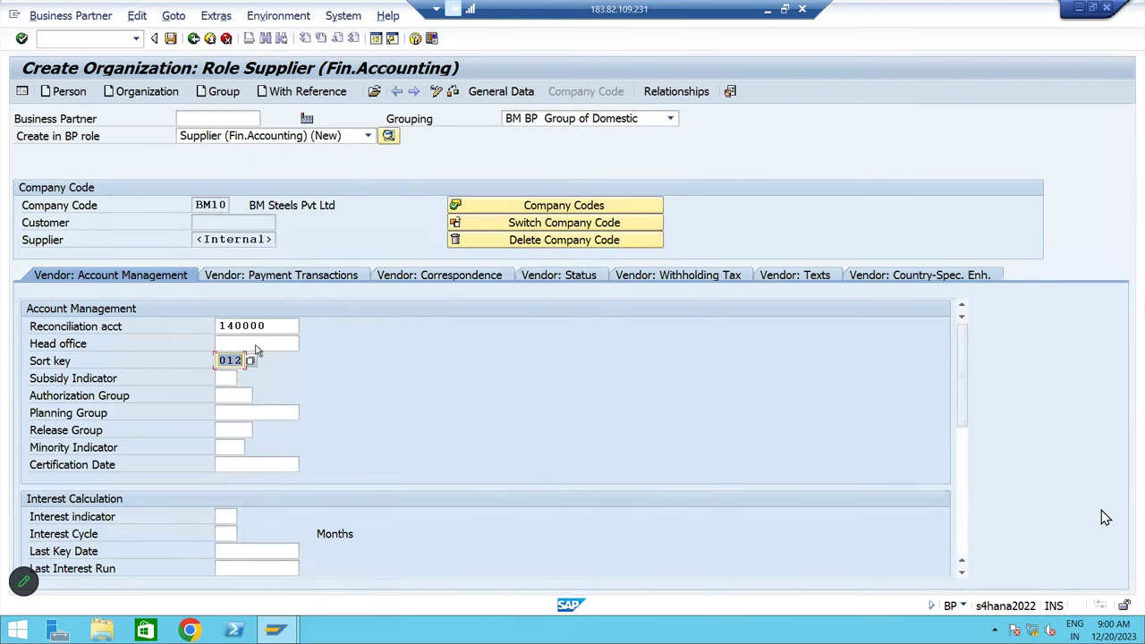
click(286, 280)
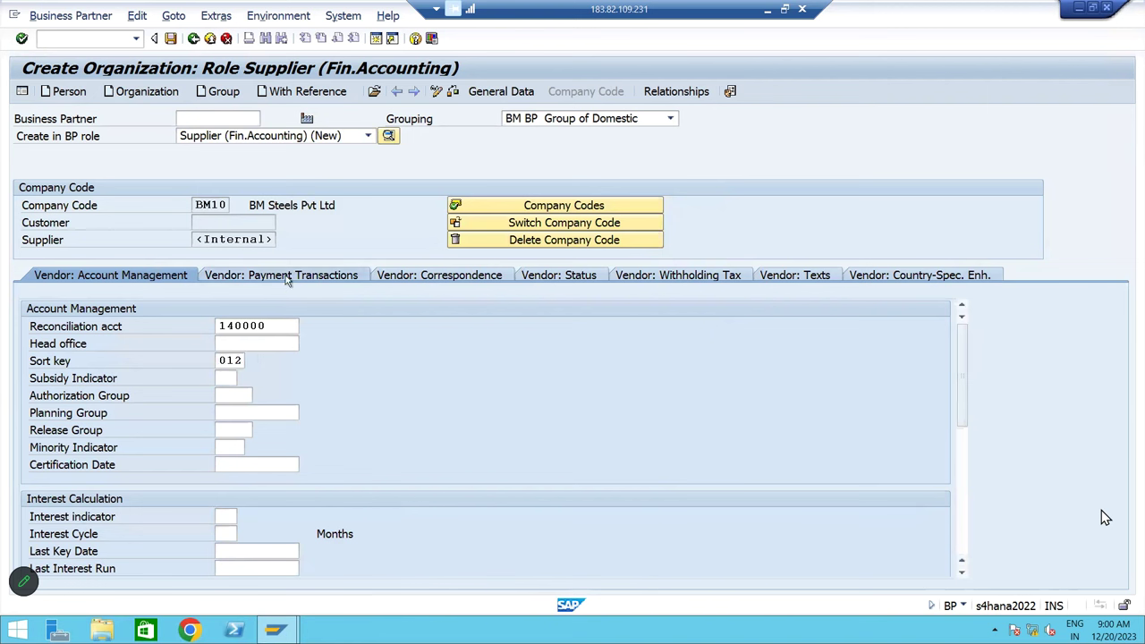
click(259, 327)
Choose payment terms 0001, save the new supplier, and go back to Easy Access
double_click(228, 182)
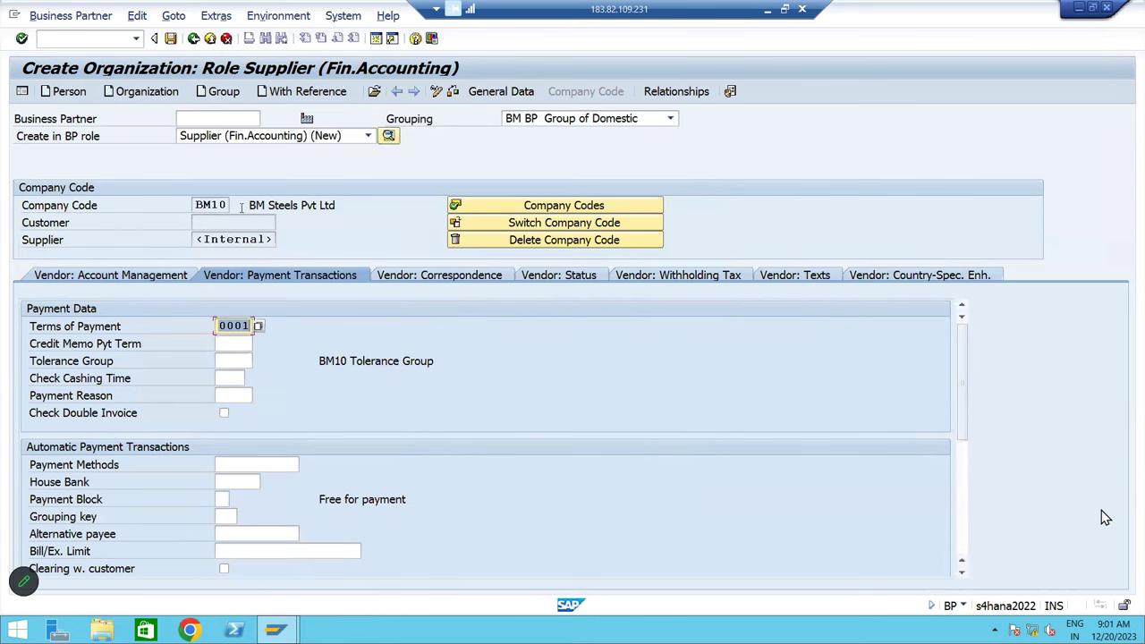
click(171, 39)
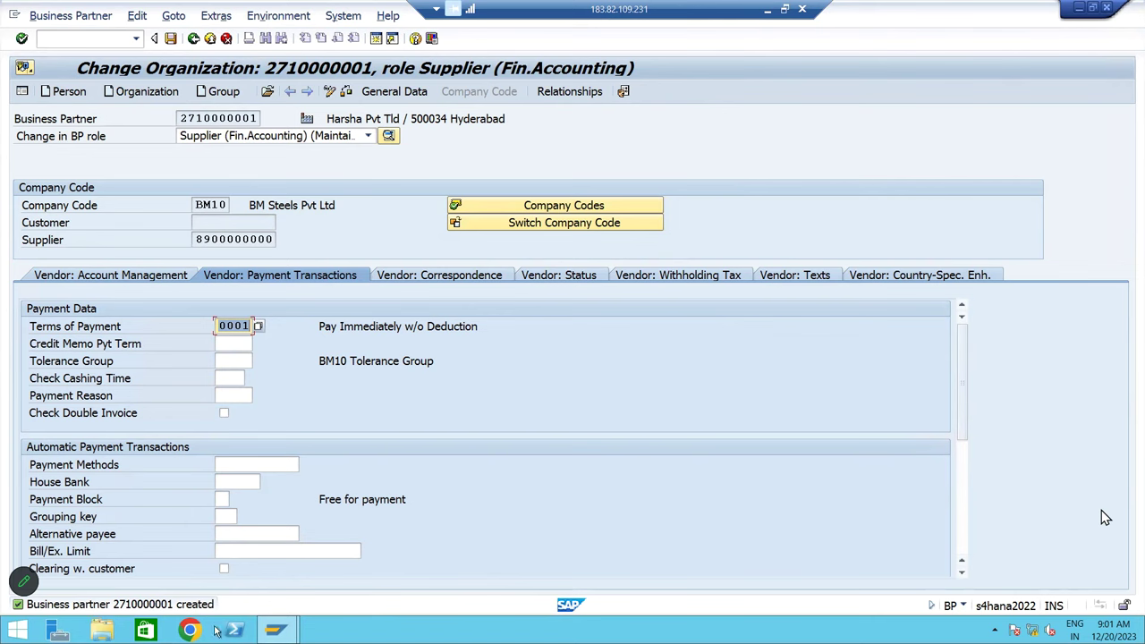
click(193, 38)
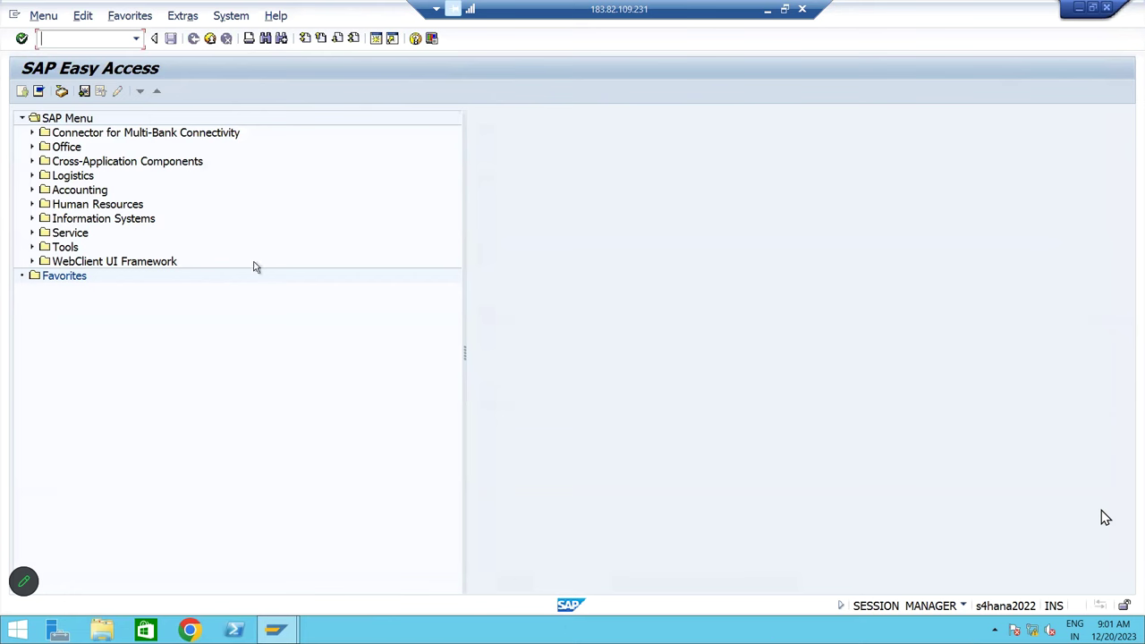
In transaction BP, search partners by name with a wildcard and open the new supplier
text(BR)
key(BackSpace)
key(BackSpace)
text(BP)
key(Return)
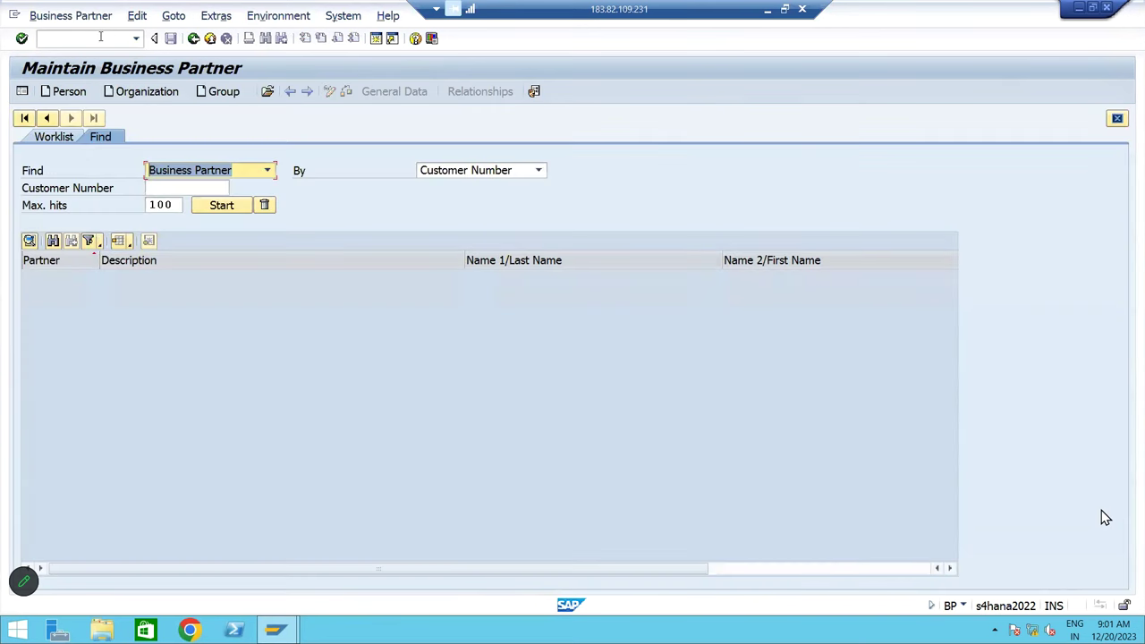
click(478, 173)
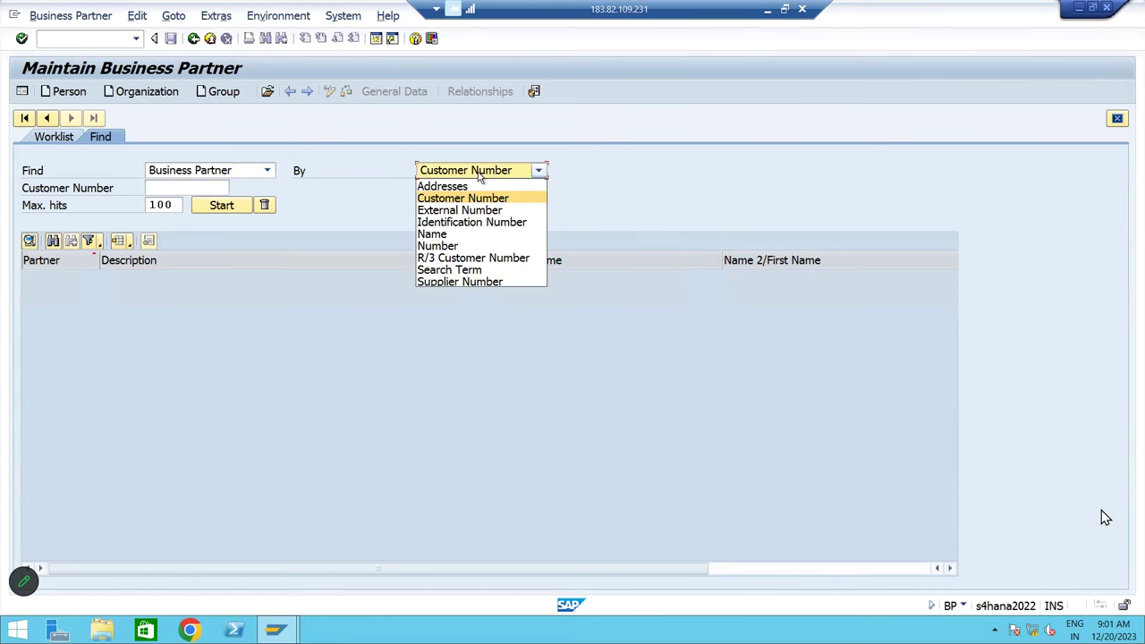
click(444, 236)
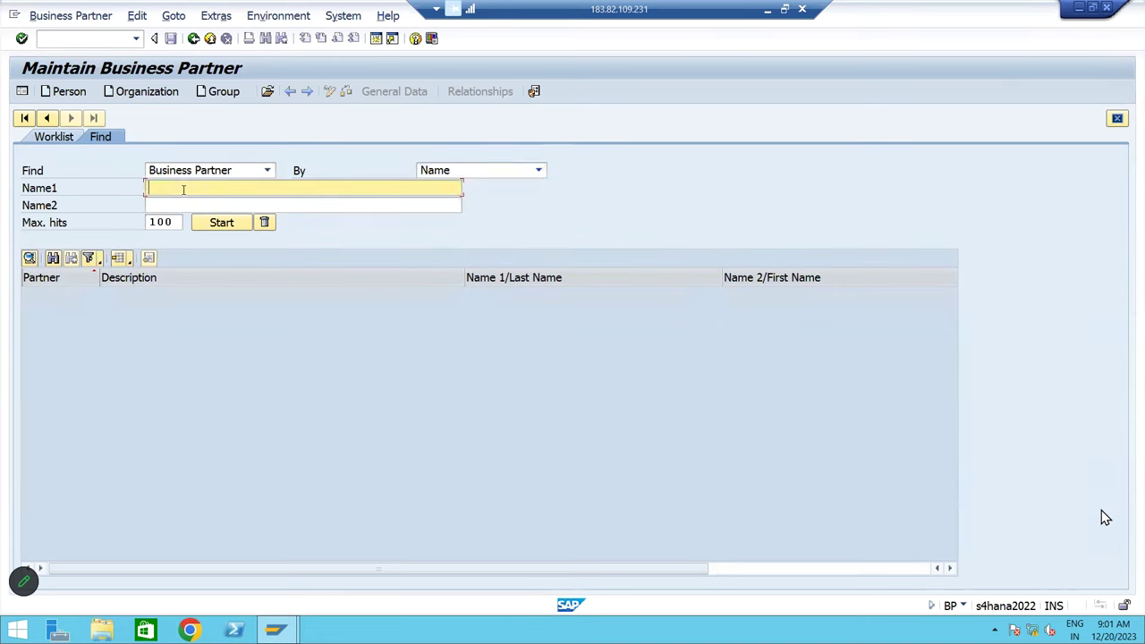
text(HARSHA*)
key(Return)
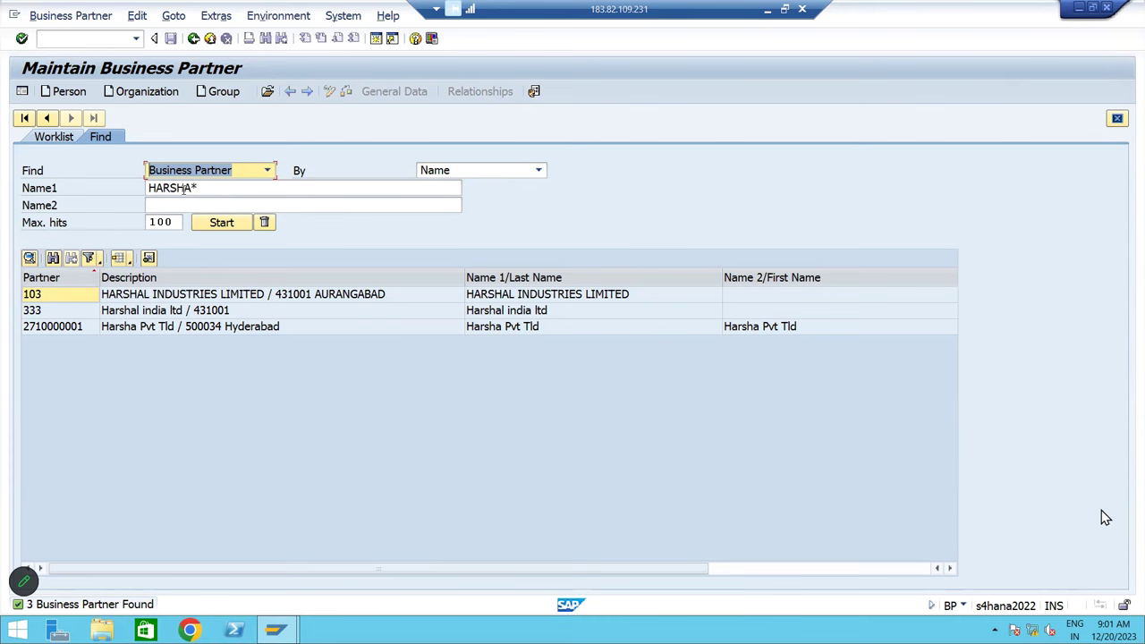
click(213, 330)
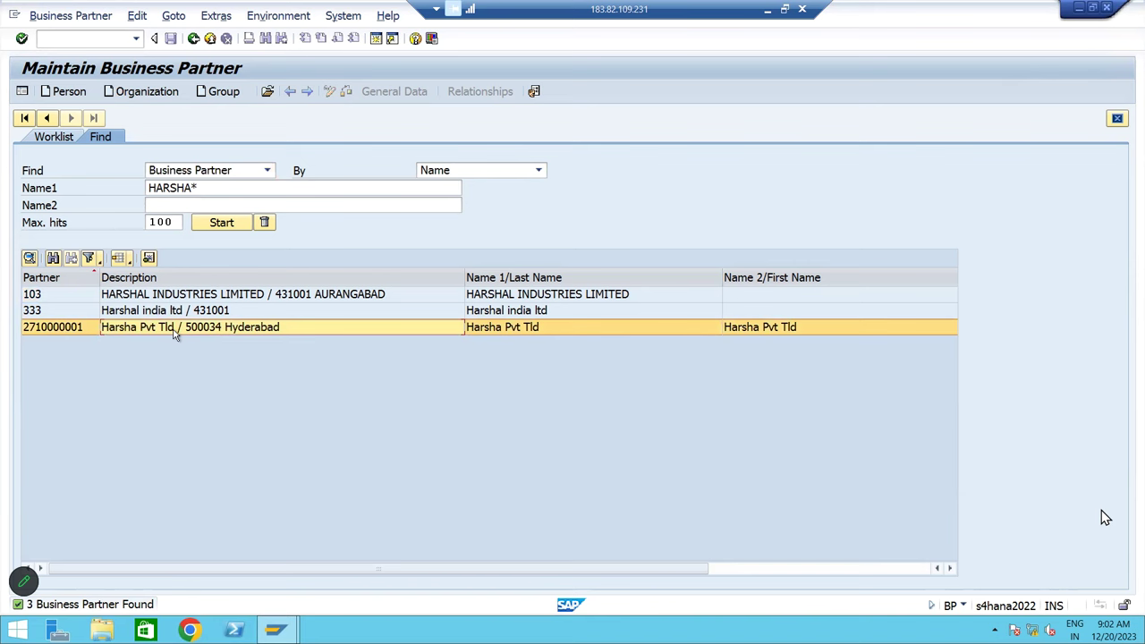
double_click(176, 329)
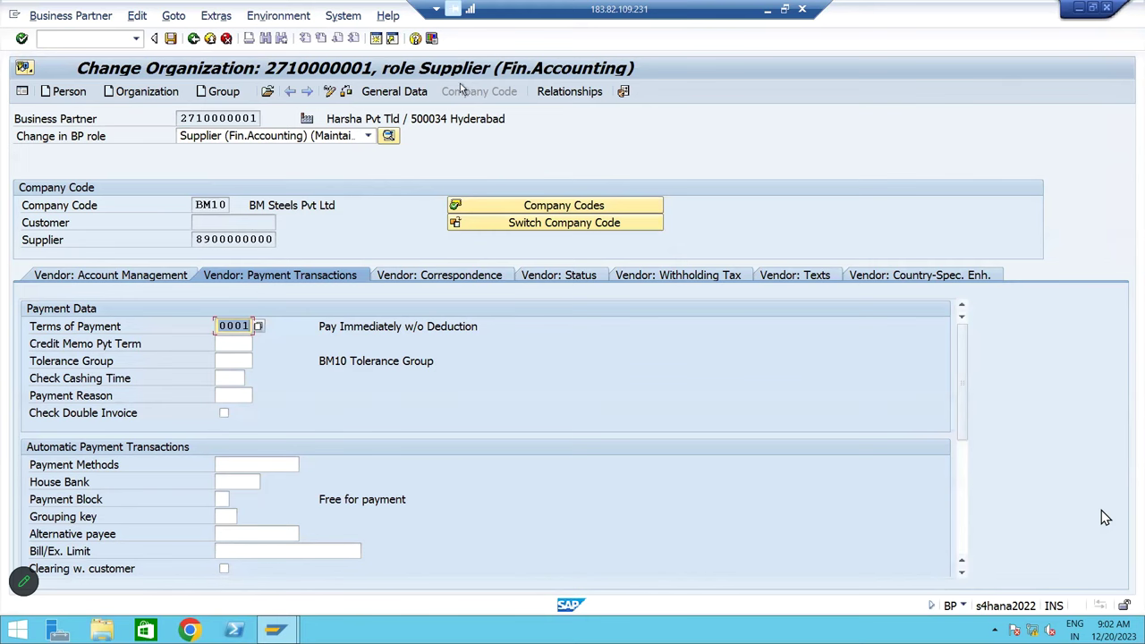
Review the supplier's general address data and BM10 account management, then return to Easy Access
click(385, 93)
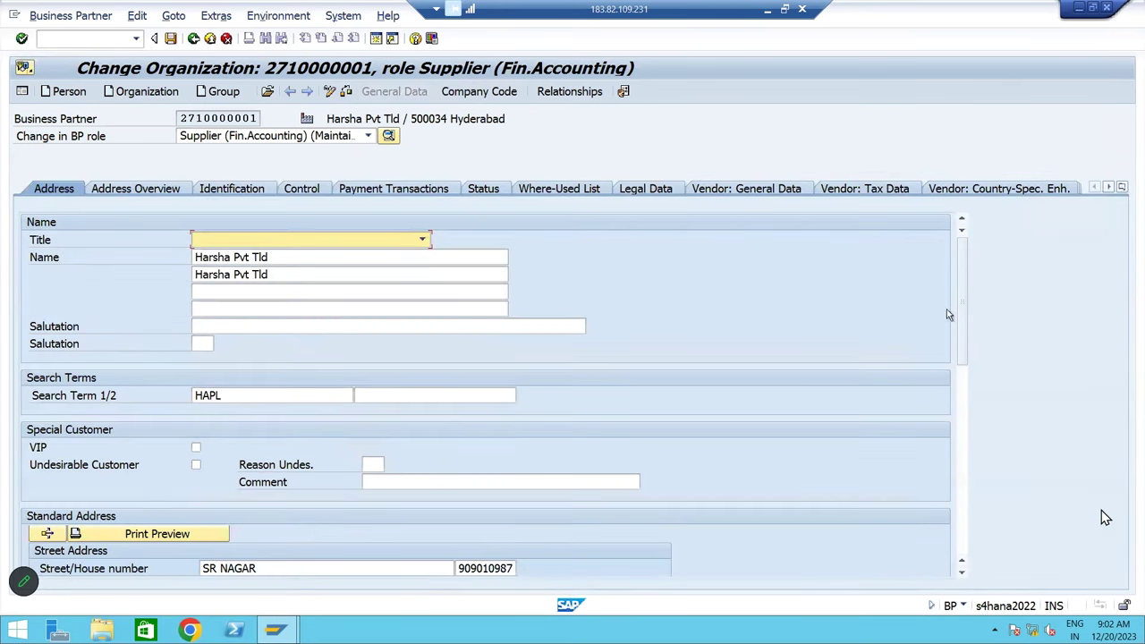
drag(970, 361, 994, 478)
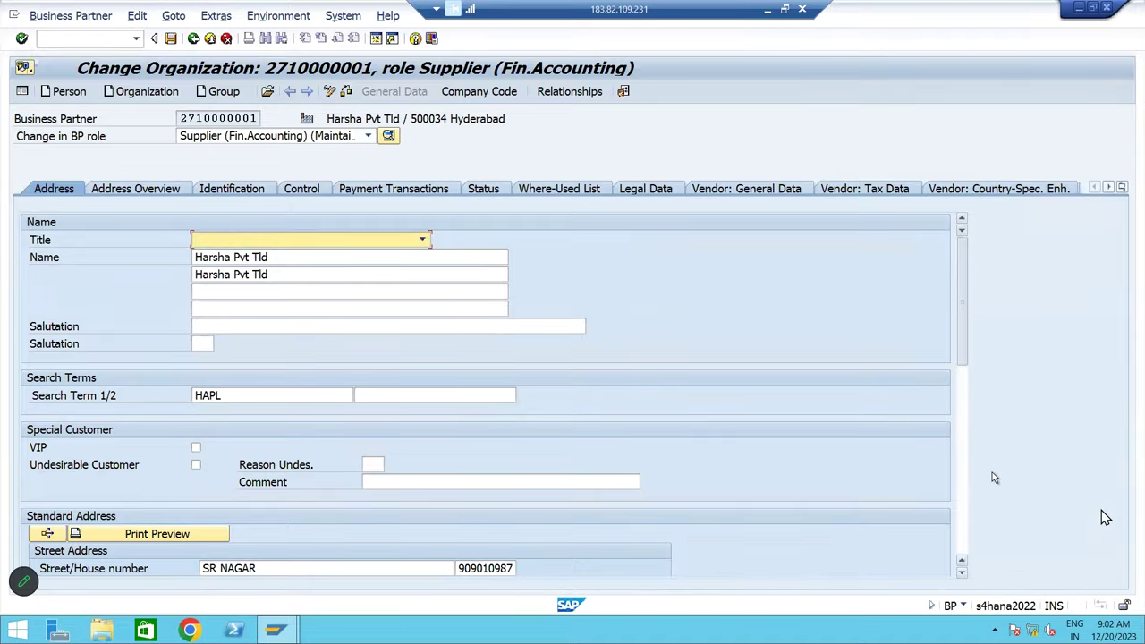
drag(992, 414, 886, 293)
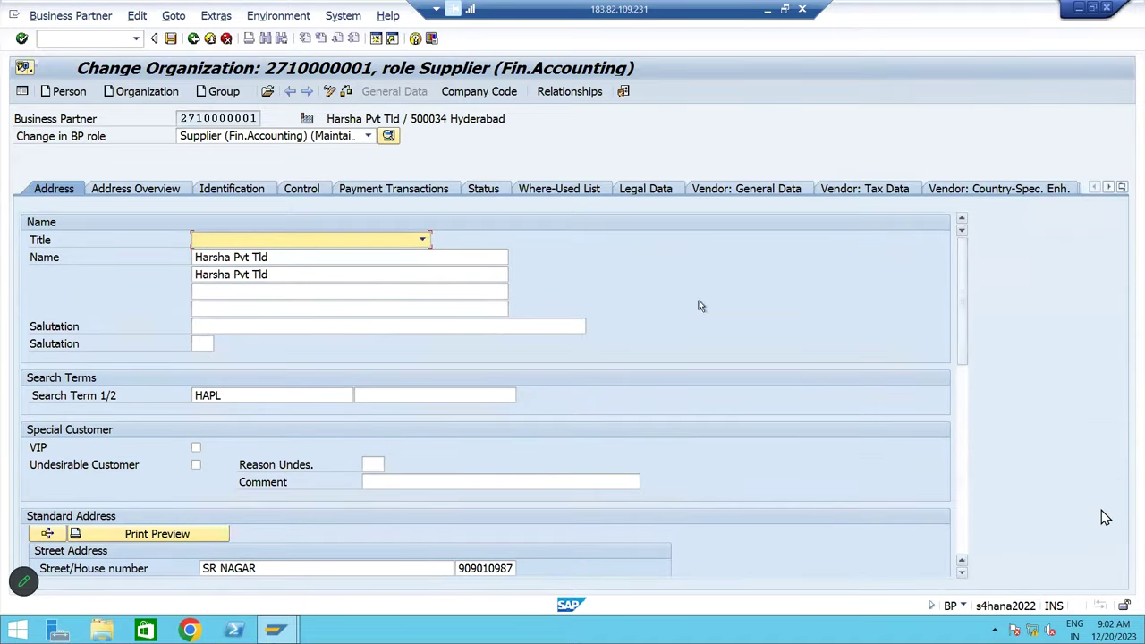
click(465, 92)
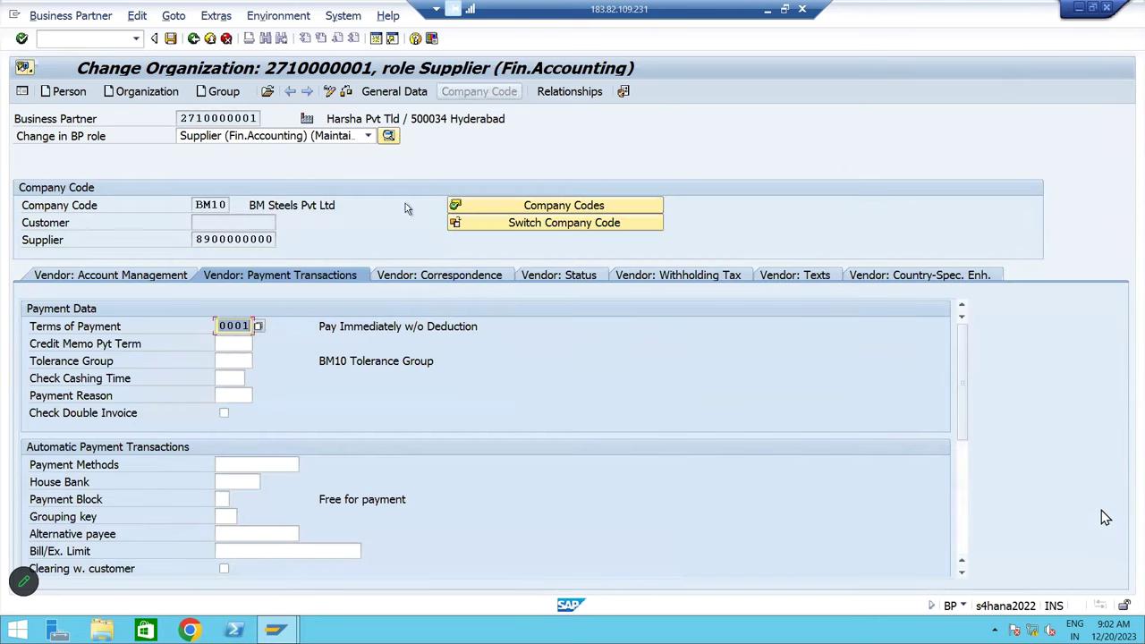
click(117, 277)
click(249, 277)
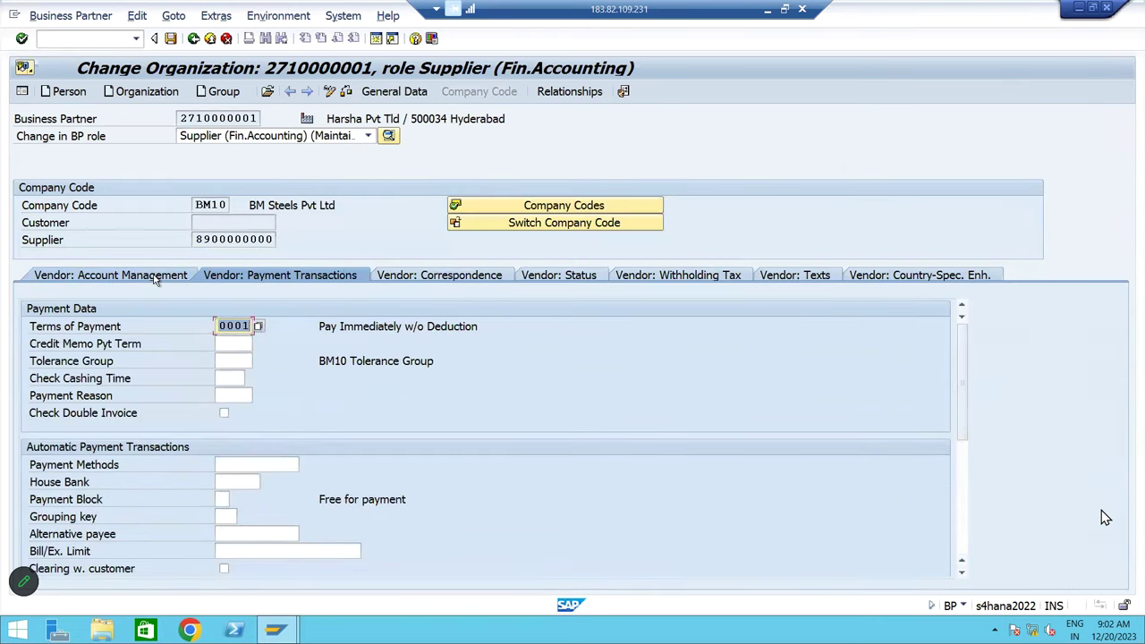
click(154, 277)
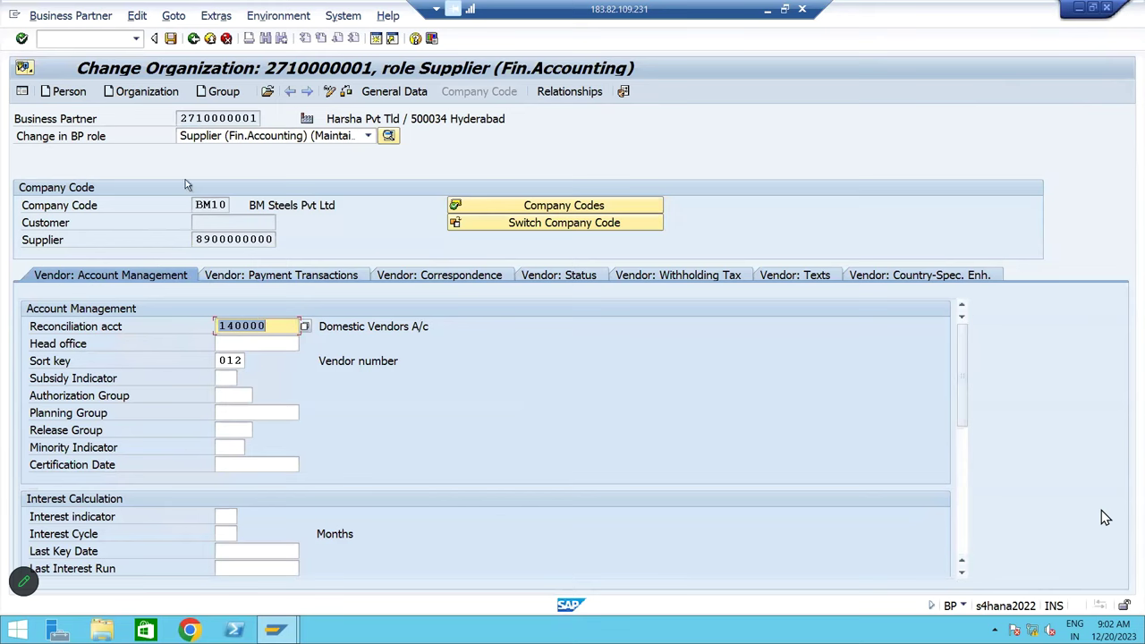
click(194, 39)
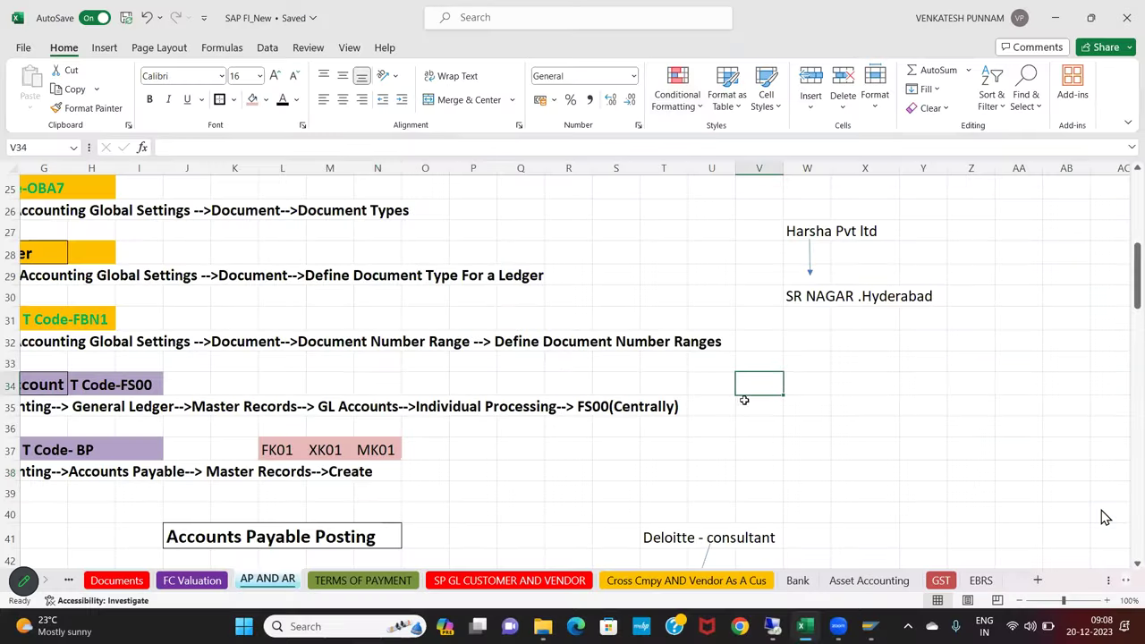
Clear the supplier notes in V27:Z30 and enter the vendor name 'Kiran & co' in V25
scroll(742, 383, up, 1)
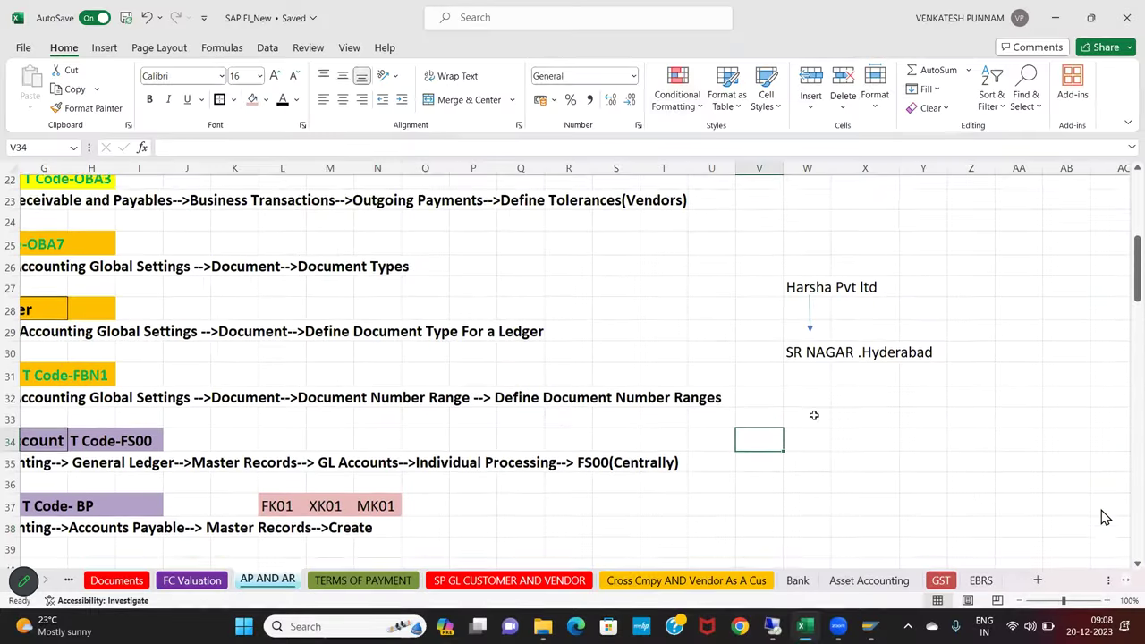
drag(749, 288, 979, 367)
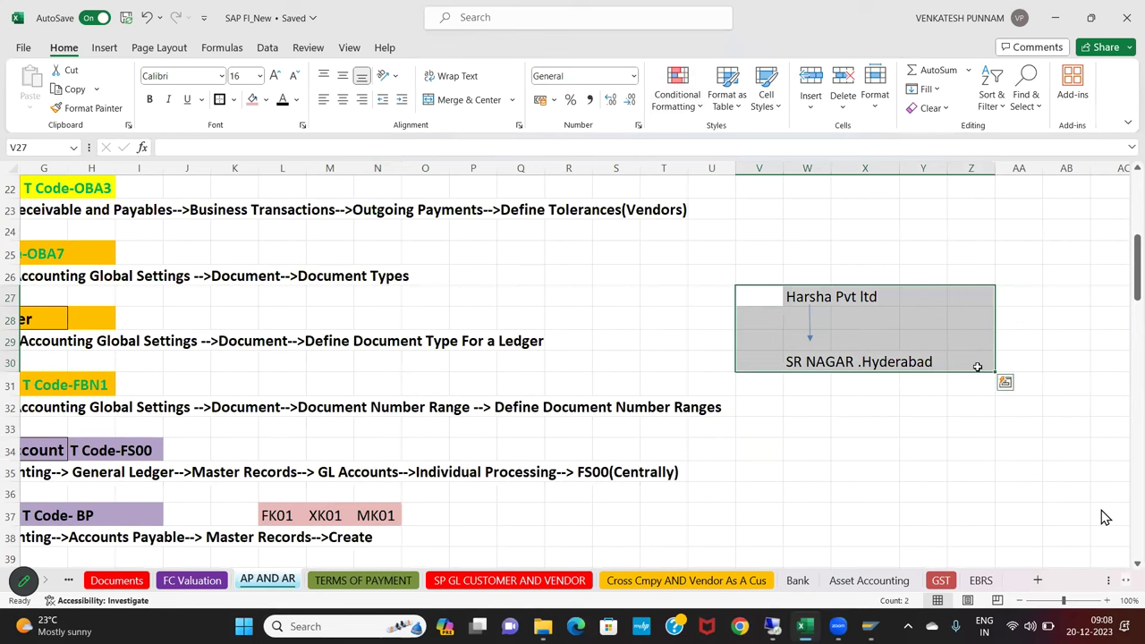
key(Delete)
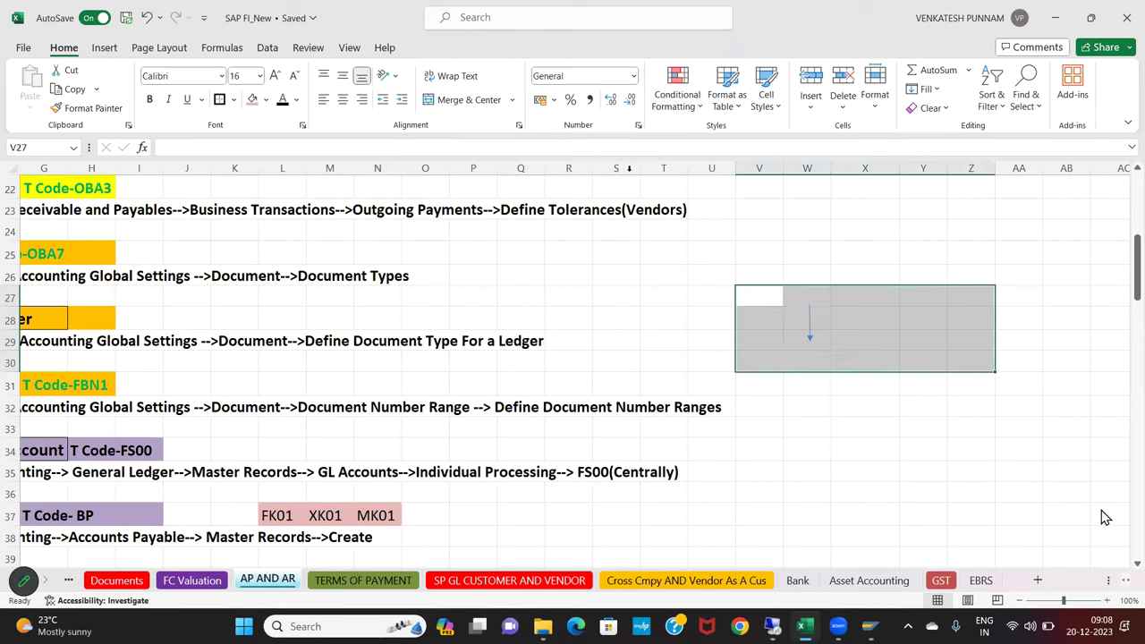
click(909, 251)
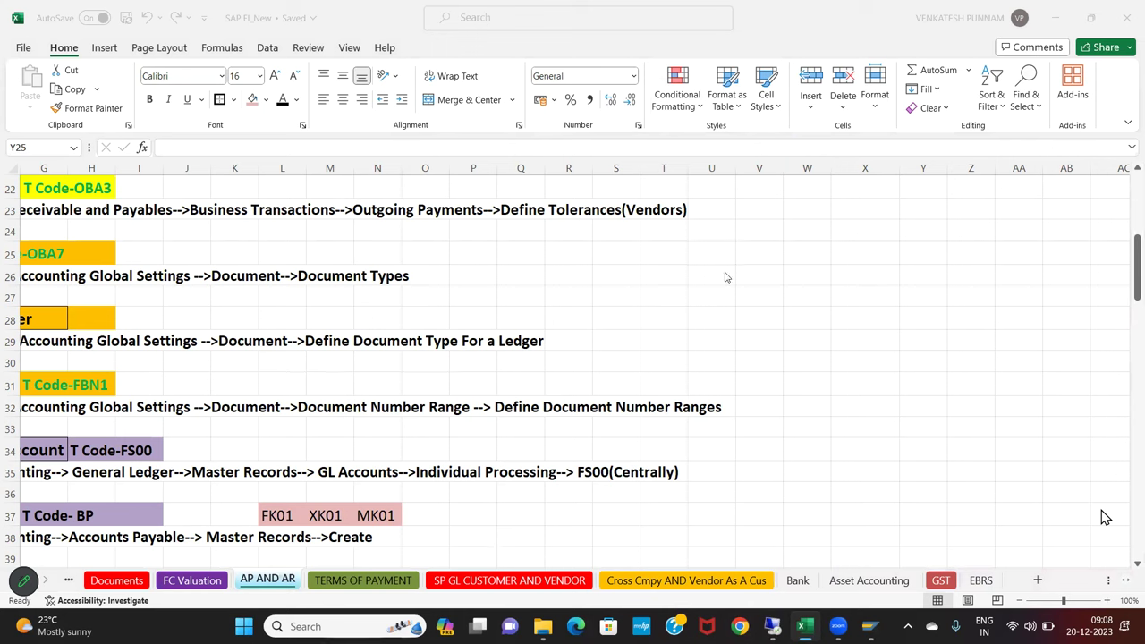
click(751, 256)
text(Kiran & co)
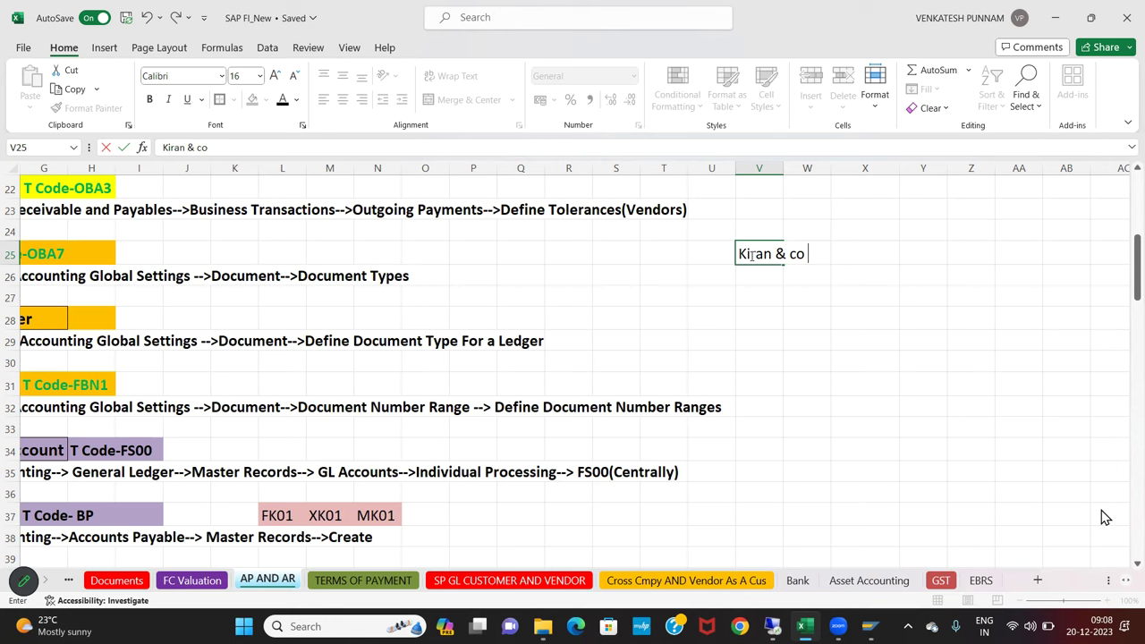
click(763, 294)
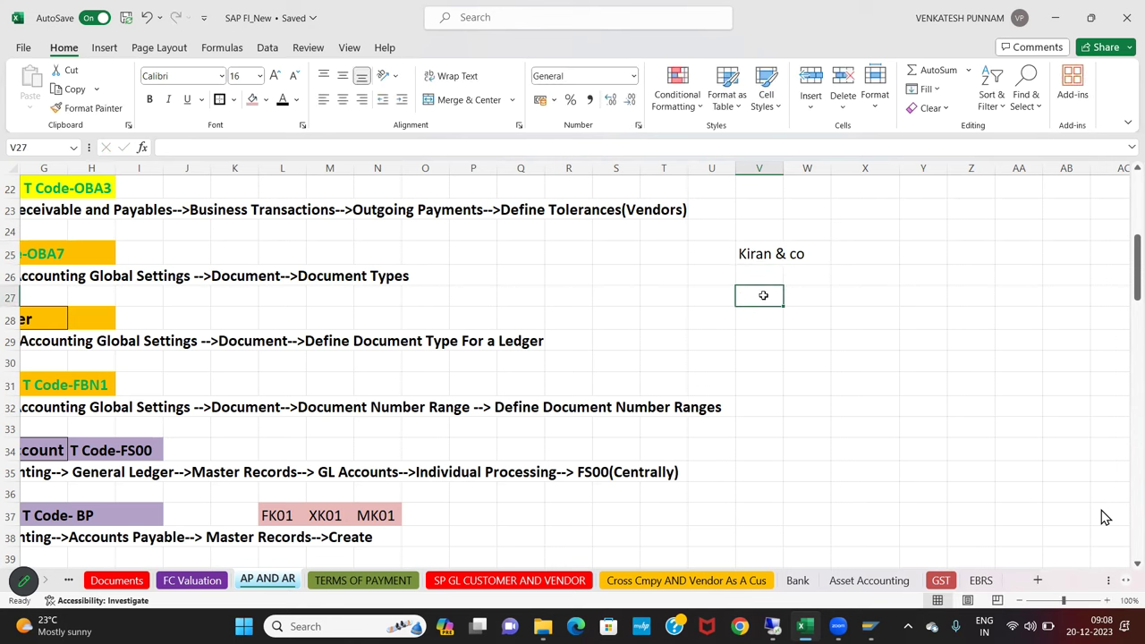
click(761, 253)
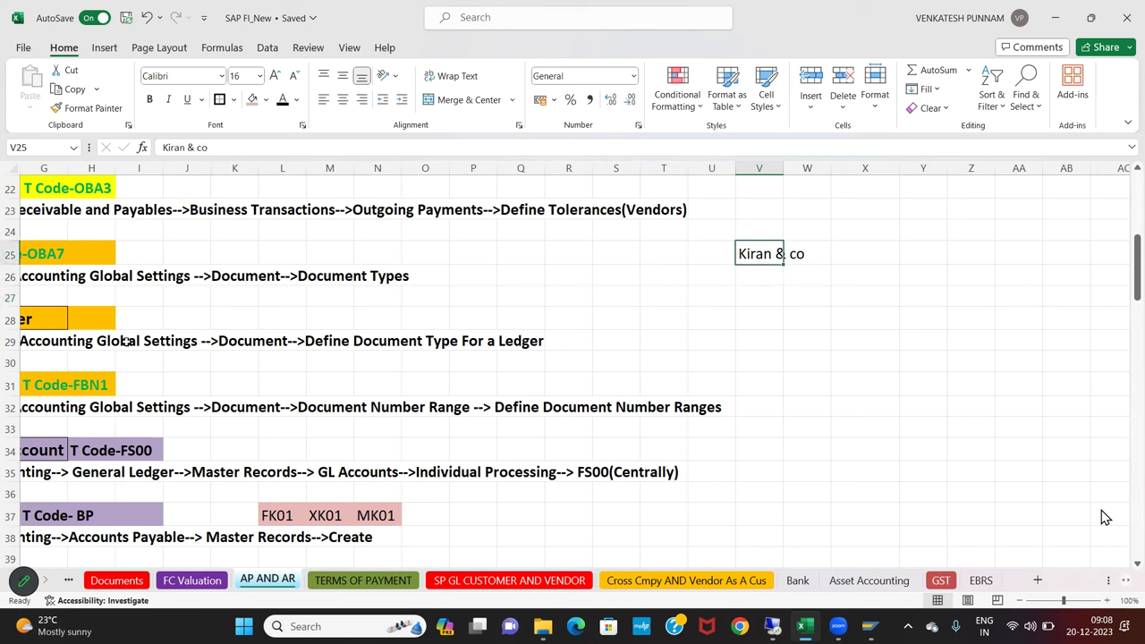
Draw a line from the vendor name up toward X23 and label it SERVICE BG
click(104, 47)
click(231, 76)
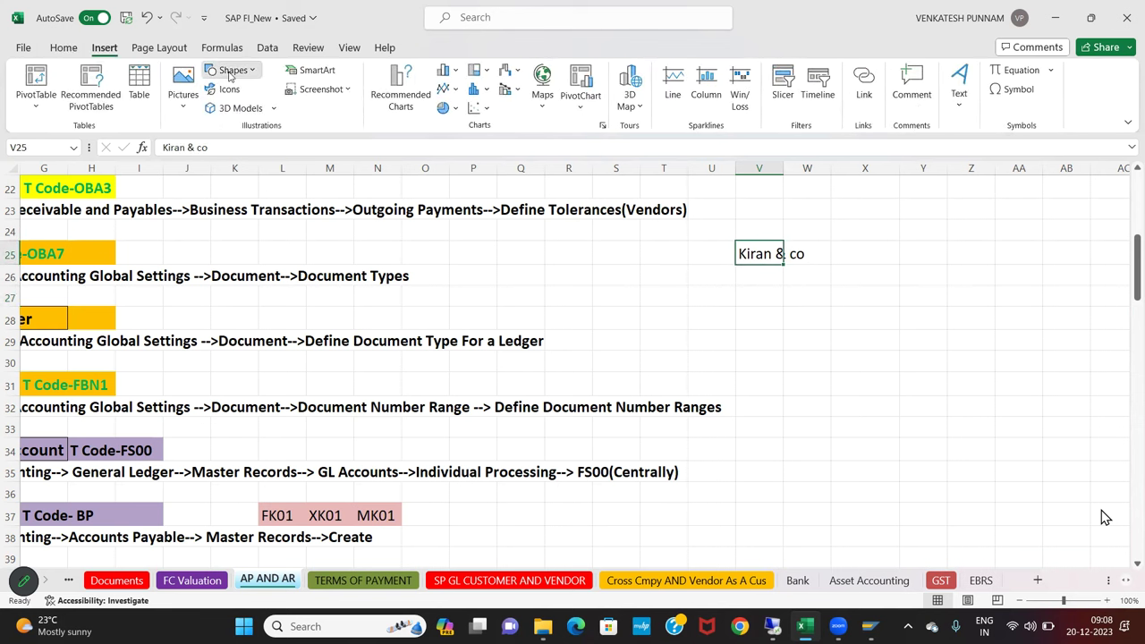
click(238, 109)
drag(812, 254, 851, 226)
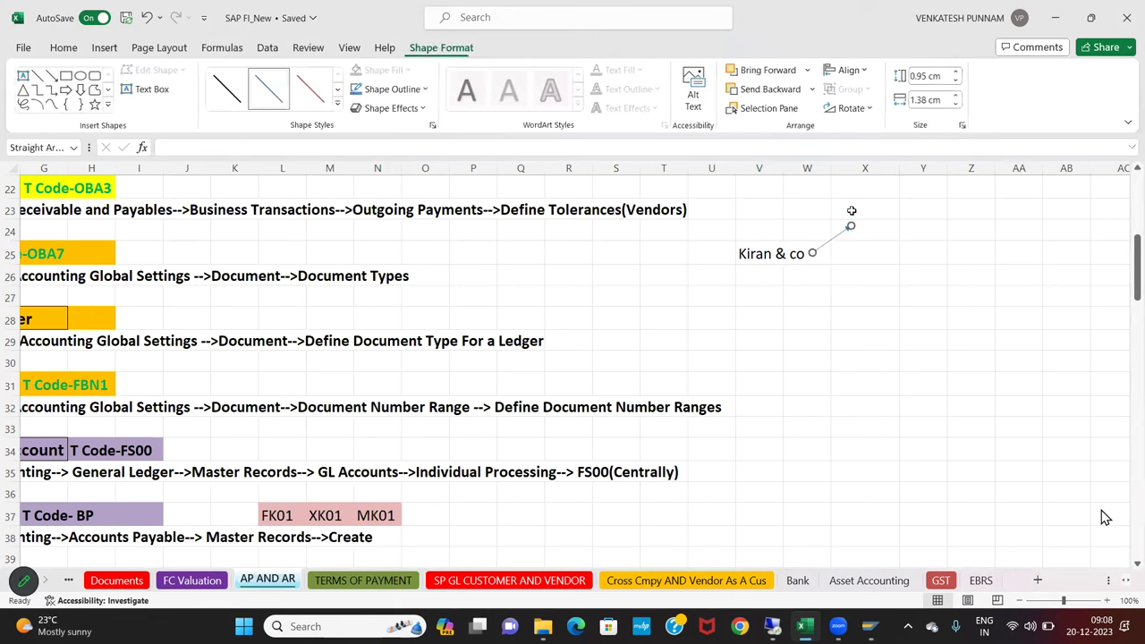
click(852, 210)
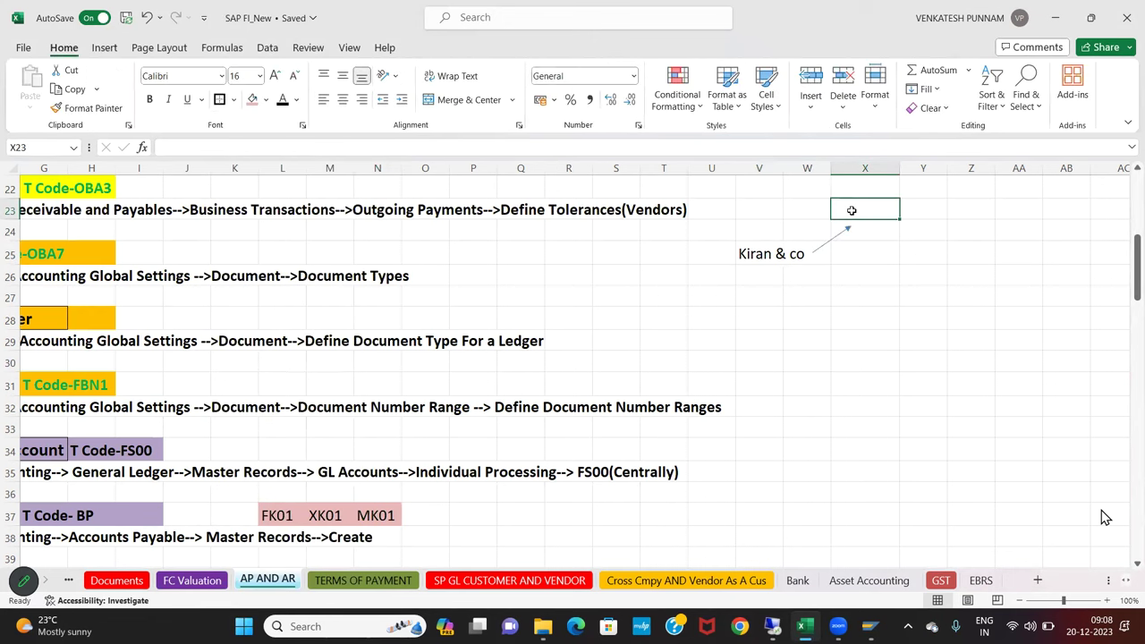
text(SE)
key(BackSpace)
text(R)
key(BackSpace)
text(ERVICE b)
key(BackSpace)
text(BG)
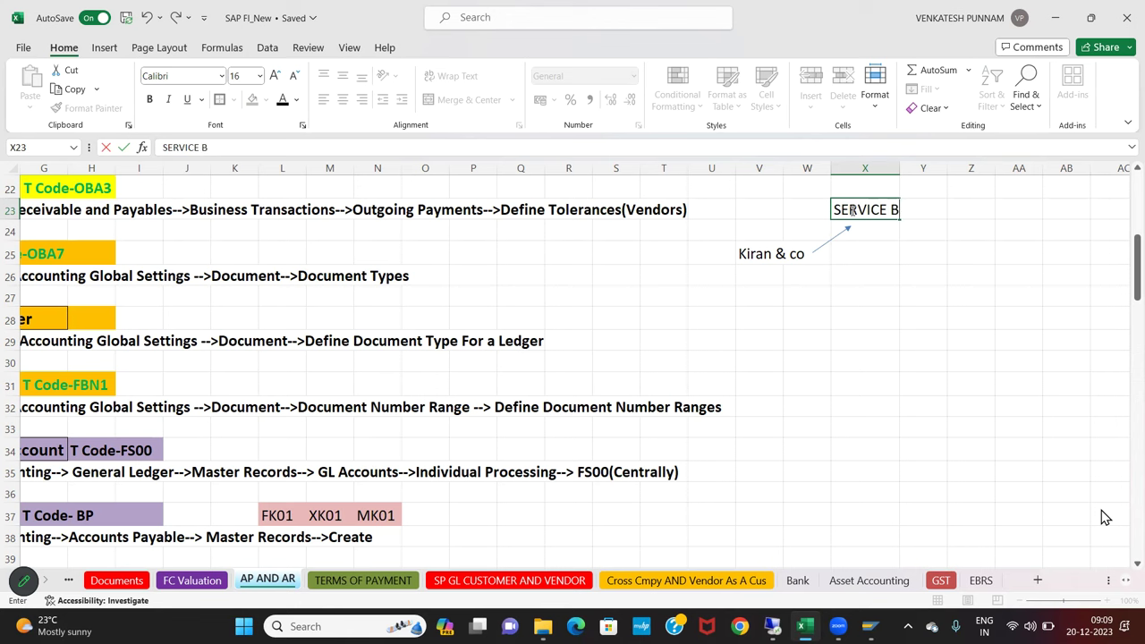
key(Return)
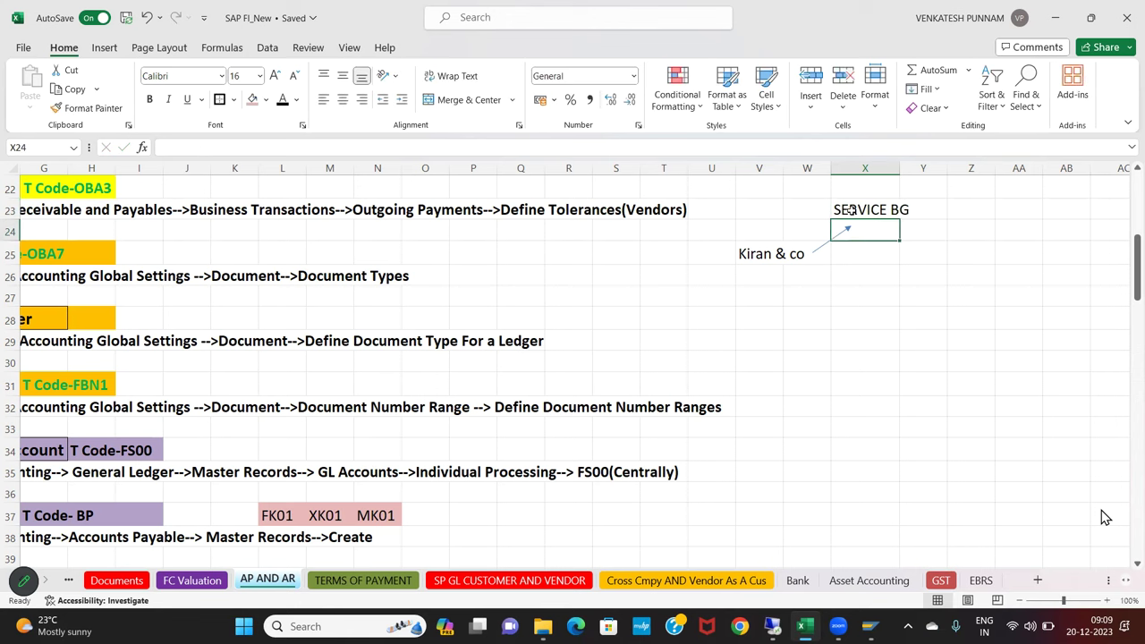
Draw an arrow down from the vendor name and enter the vendor's address in V28
click(742, 254)
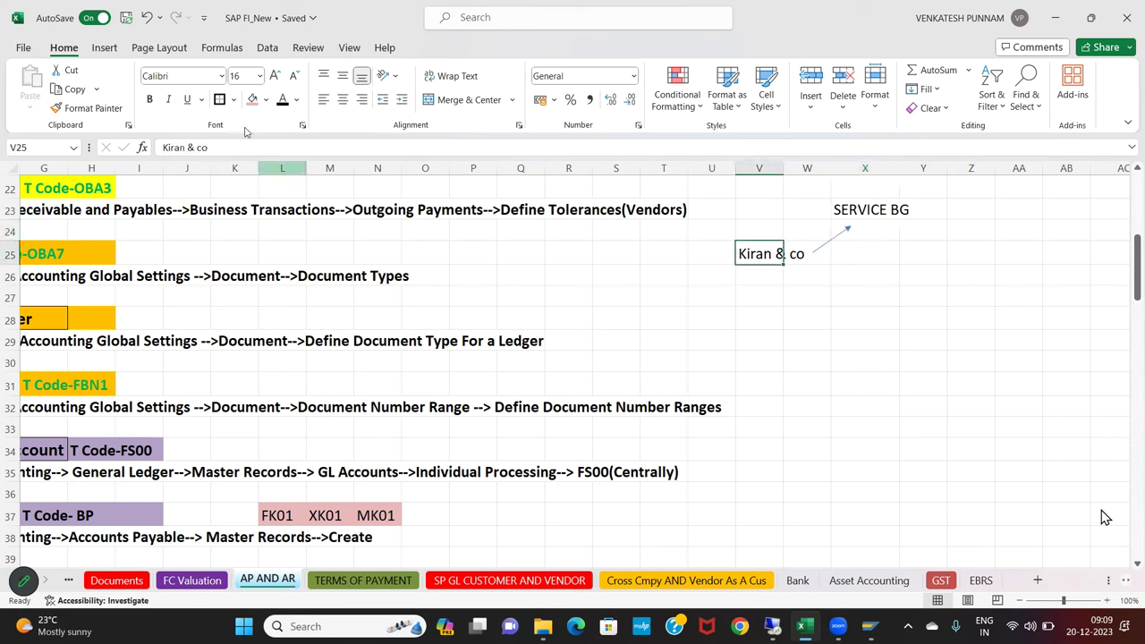
click(104, 47)
click(232, 70)
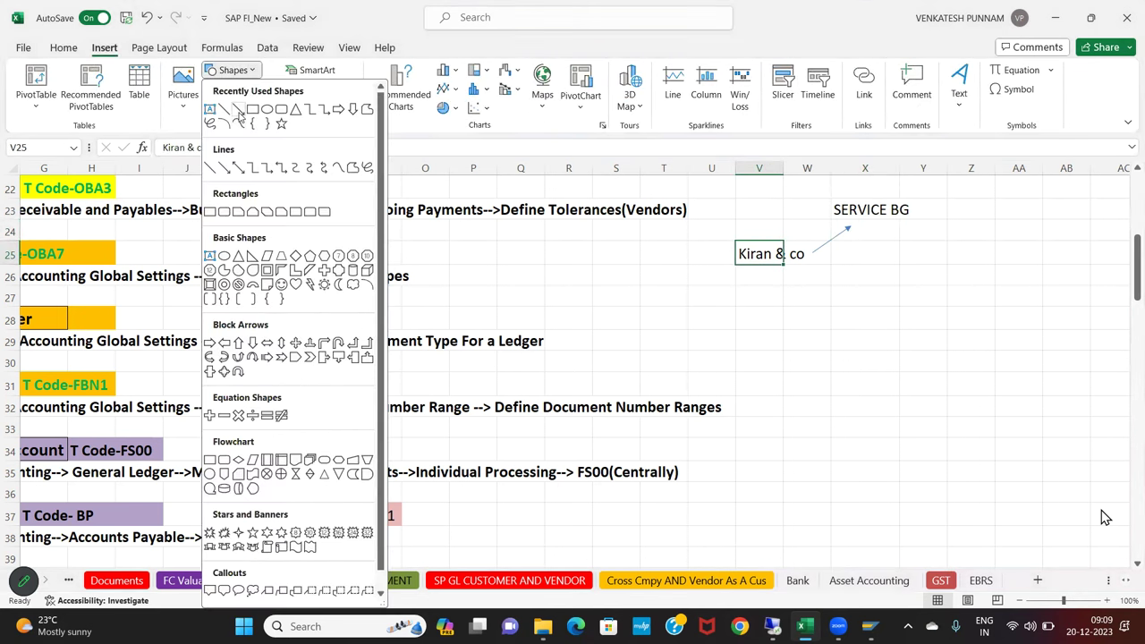
click(238, 109)
drag(758, 268, 751, 312)
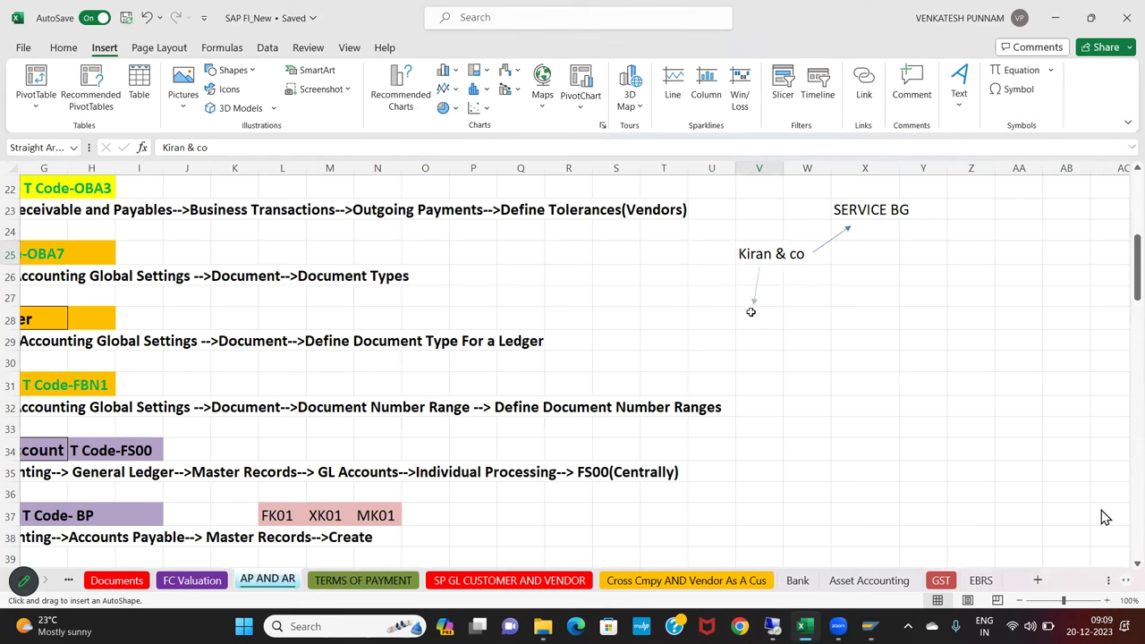
click(751, 313)
text(bALAJ)
key(BackSpace)
key(BackSpace)
key(BackSpace)
key(BackSpace)
key(BackSpace)
text(Balaji Nagar)
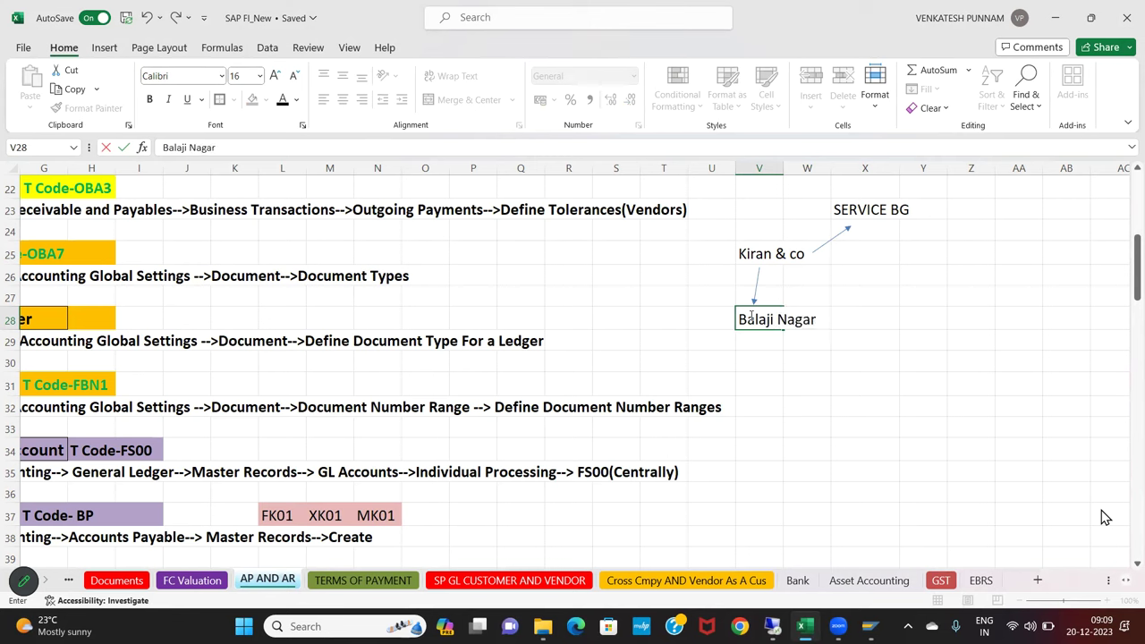
text( ,Tirupati)
key(Return)
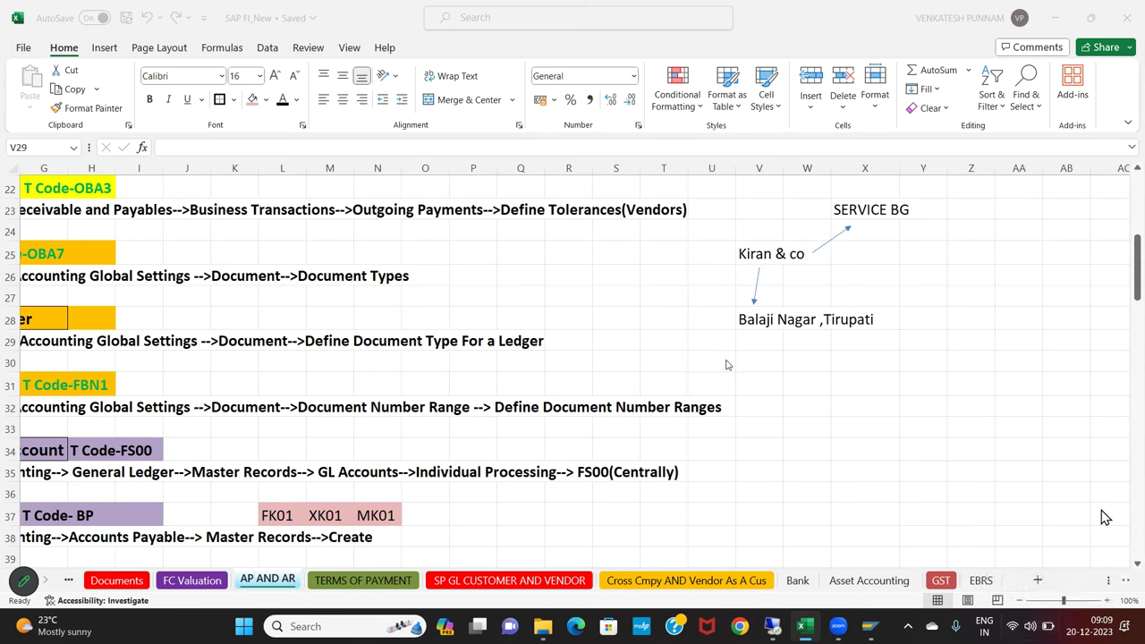
Shade the vendor name cells V25:W25 pink
click(759, 341)
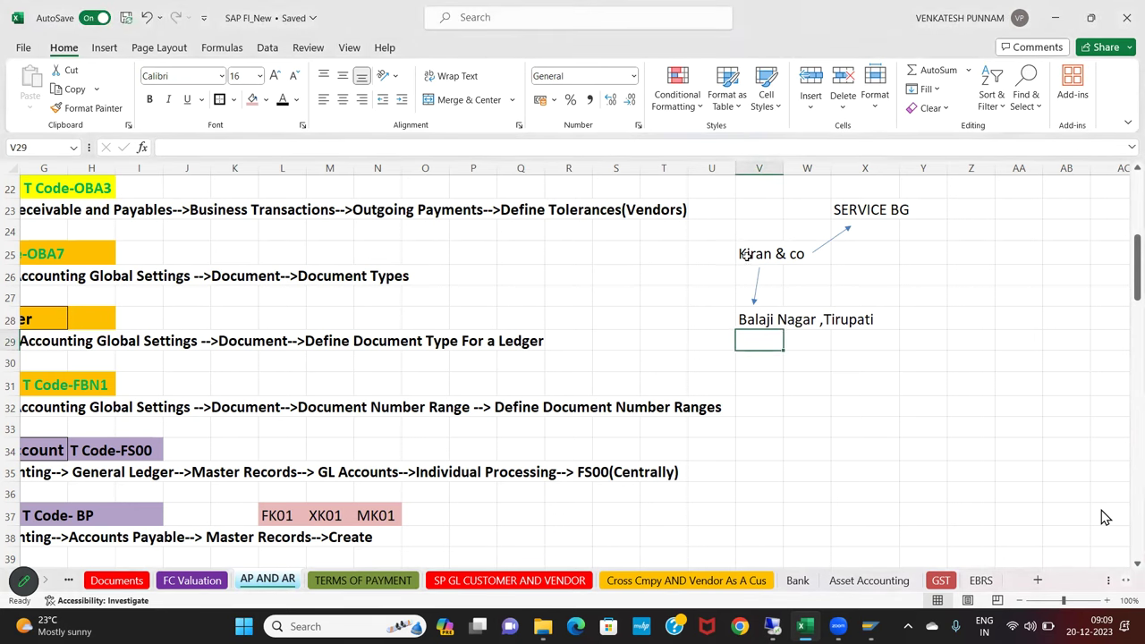
drag(746, 257, 808, 255)
click(253, 99)
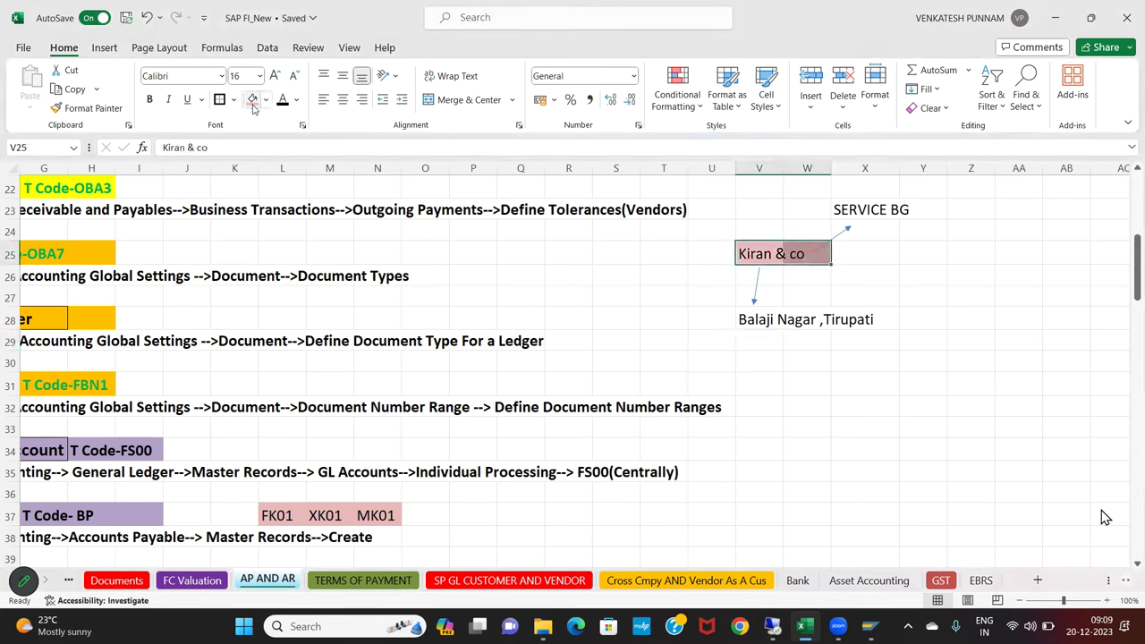
click(723, 495)
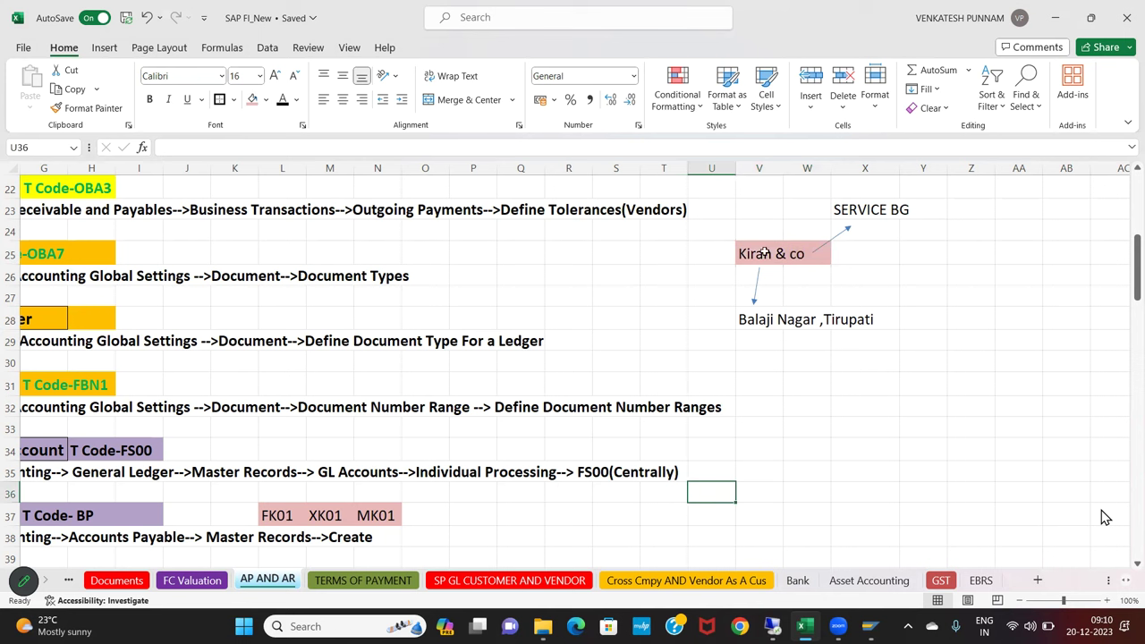
Draw an arrow from the vendor cell to Y26 labelled BG, then enter BP in SAP GUI
drag(766, 253, 808, 255)
click(105, 48)
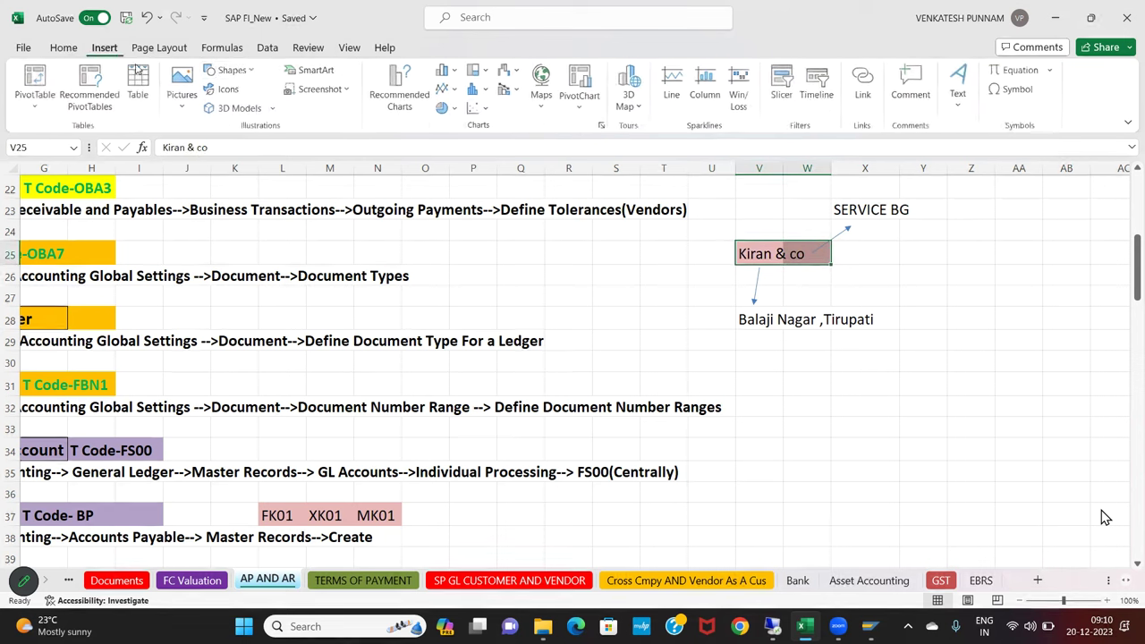
click(231, 70)
click(240, 109)
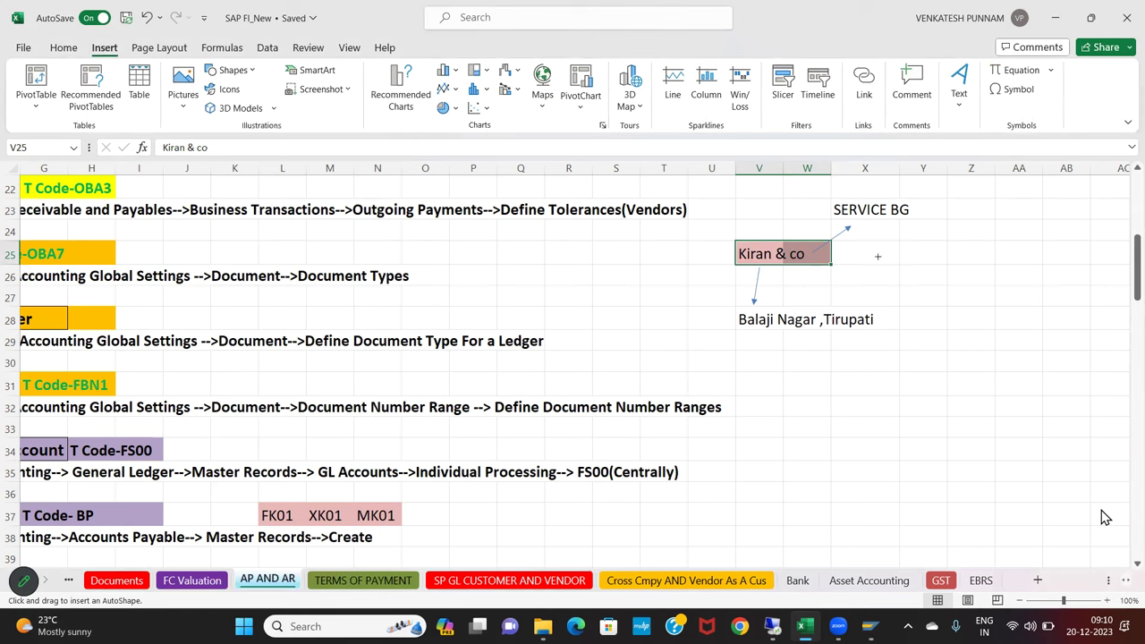
drag(835, 261, 897, 271)
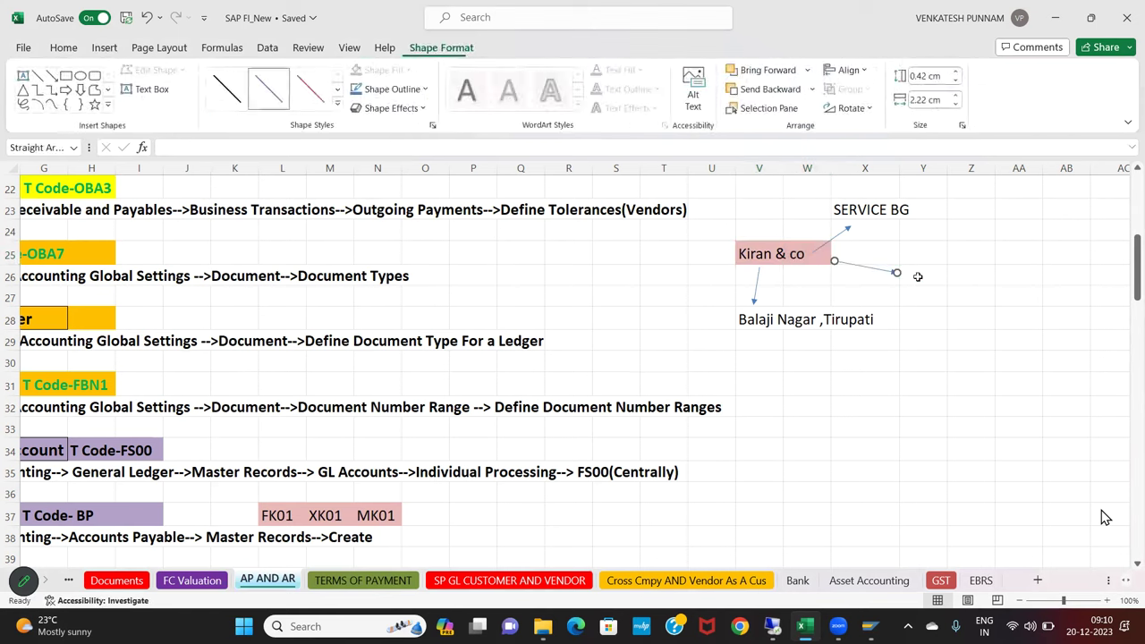
click(917, 277)
text(BG)
key(Return)
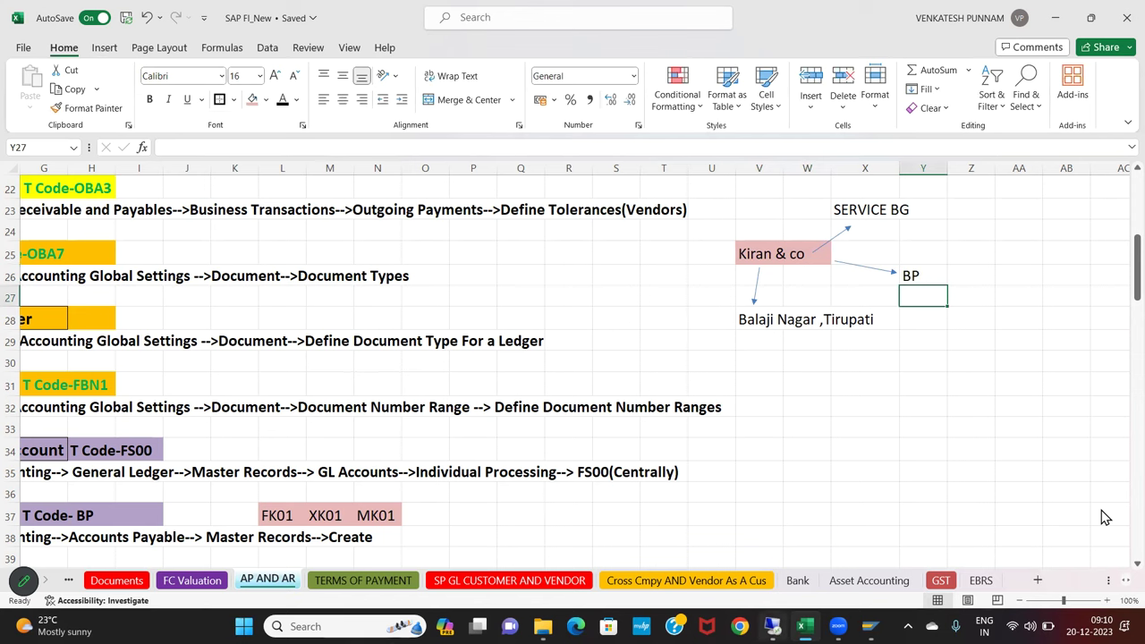
key(alt+Tab)
text(BP)
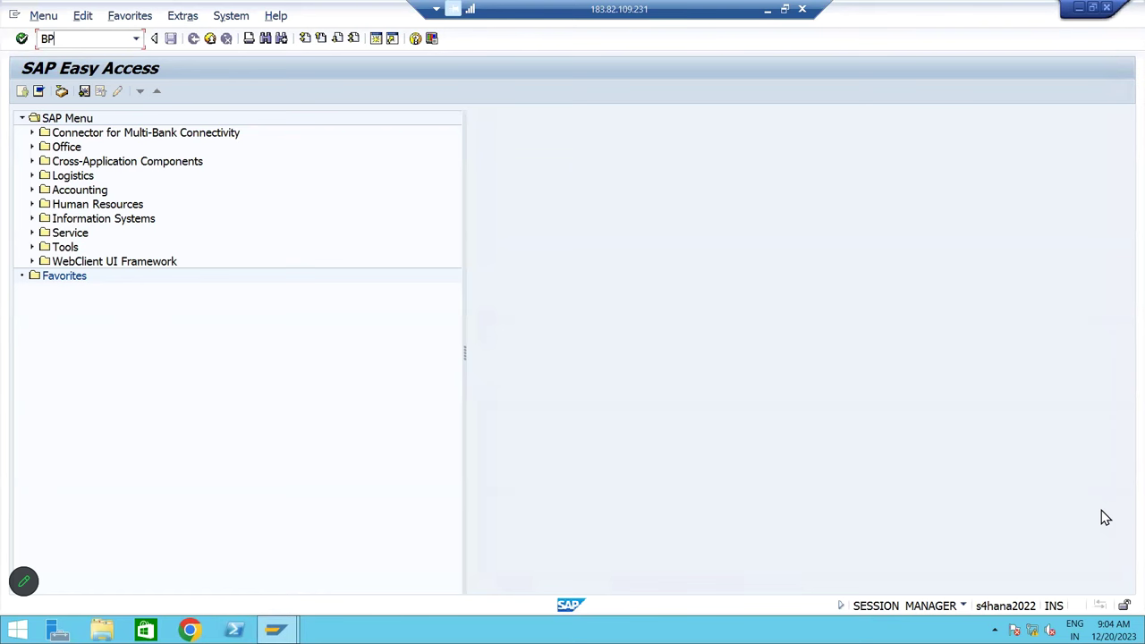
Run BP, clear the old name search, and create an organization with role Supplier (Fin.Accounting)
key(Return)
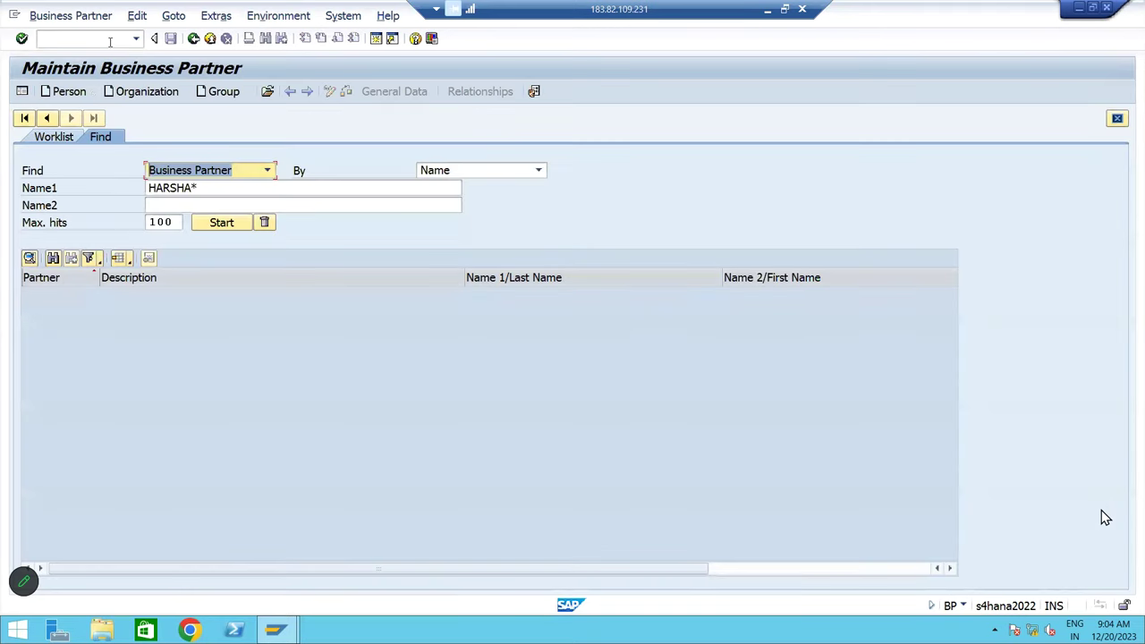
drag(215, 188, 70, 186)
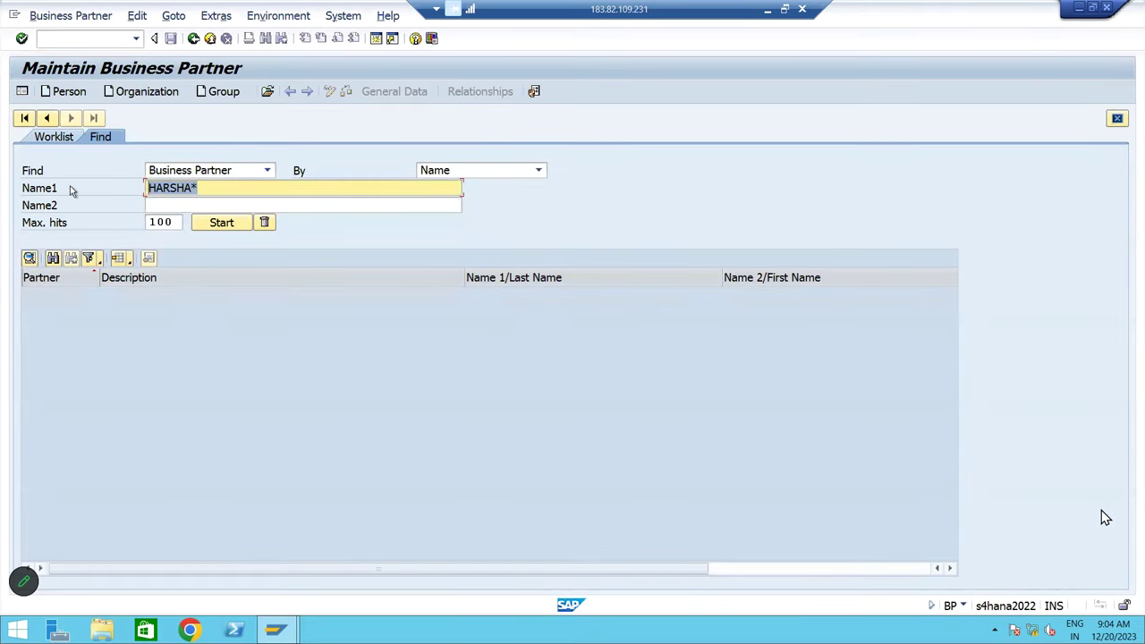
key(BackSpace)
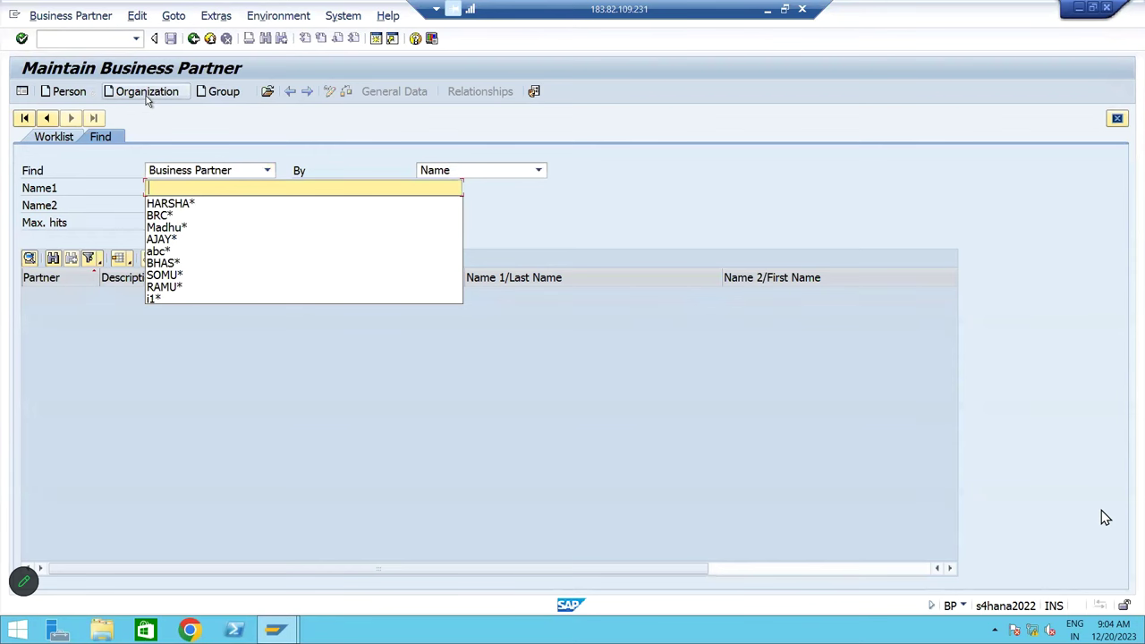
click(146, 96)
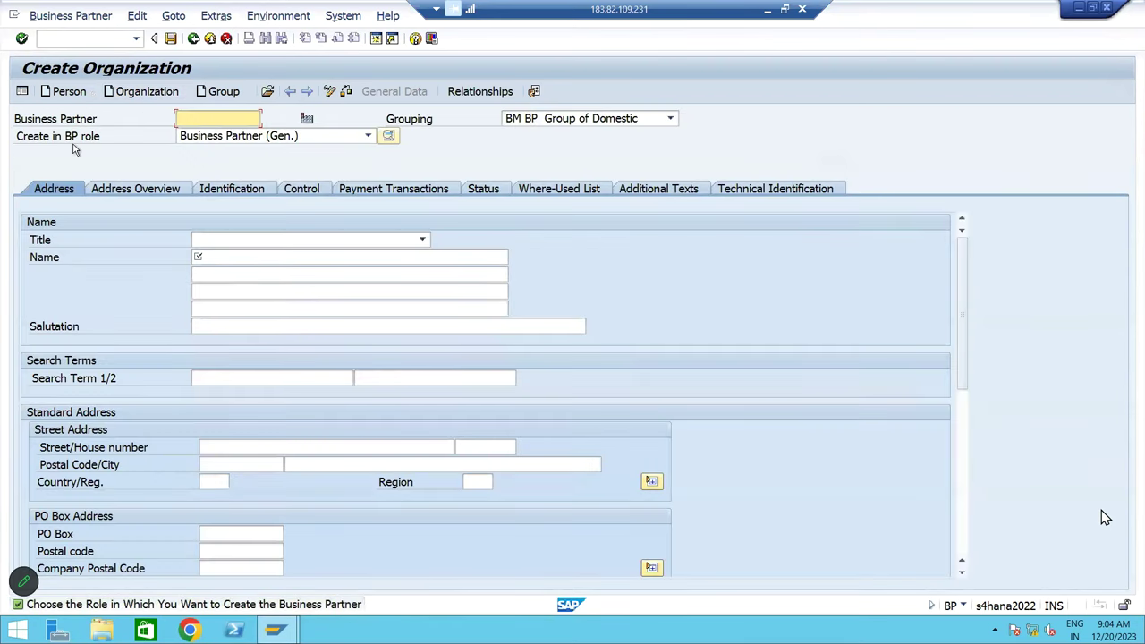
click(258, 135)
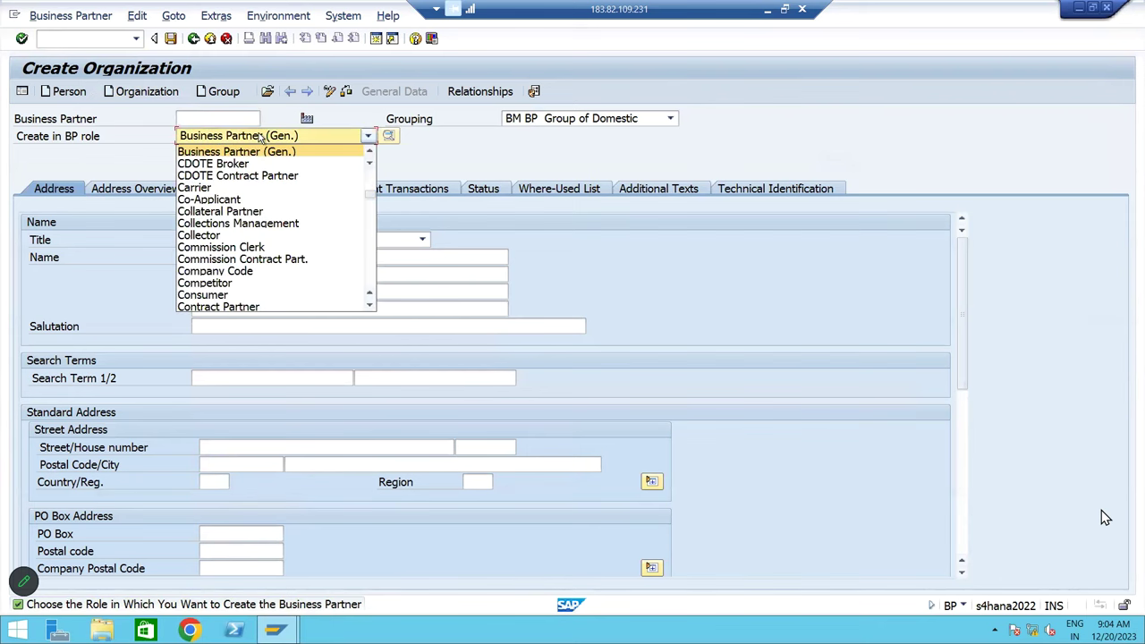
key(s)
key(s)
key(s)
key(s)
key(s)
key(s)
key(s)
key(s)
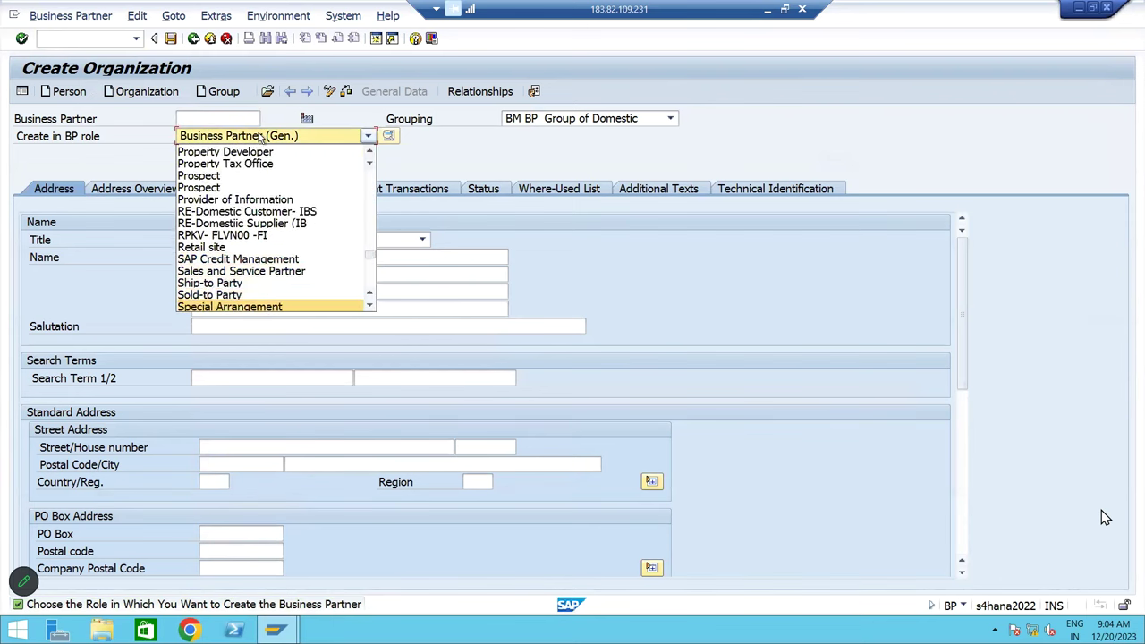
key(s)
key(s)
key(s)
key(s)
key(s)
key(s)
key(s)
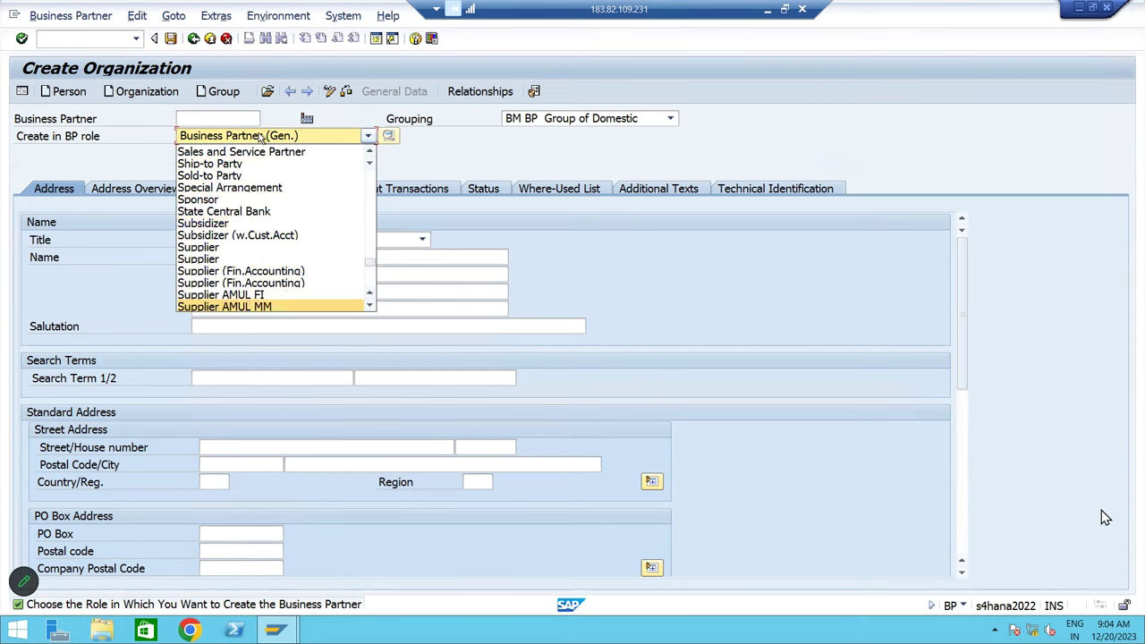
click(257, 272)
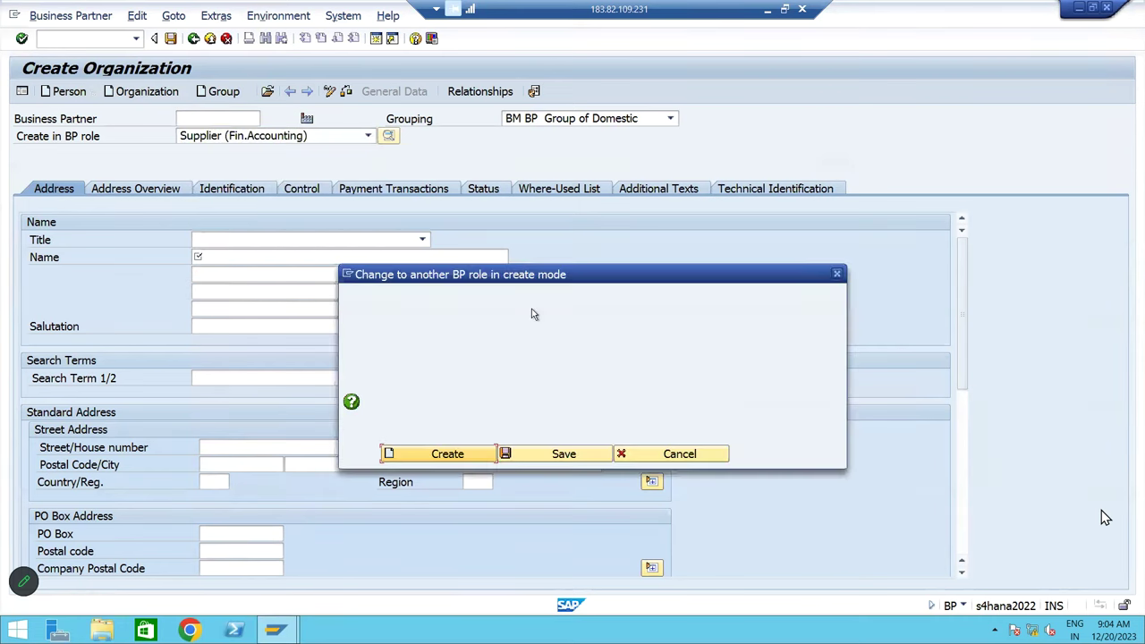
Confirm the supplier role, choose grouping BM BP Group of Service, name 'Kiran & co' twice, search term KICO
click(452, 454)
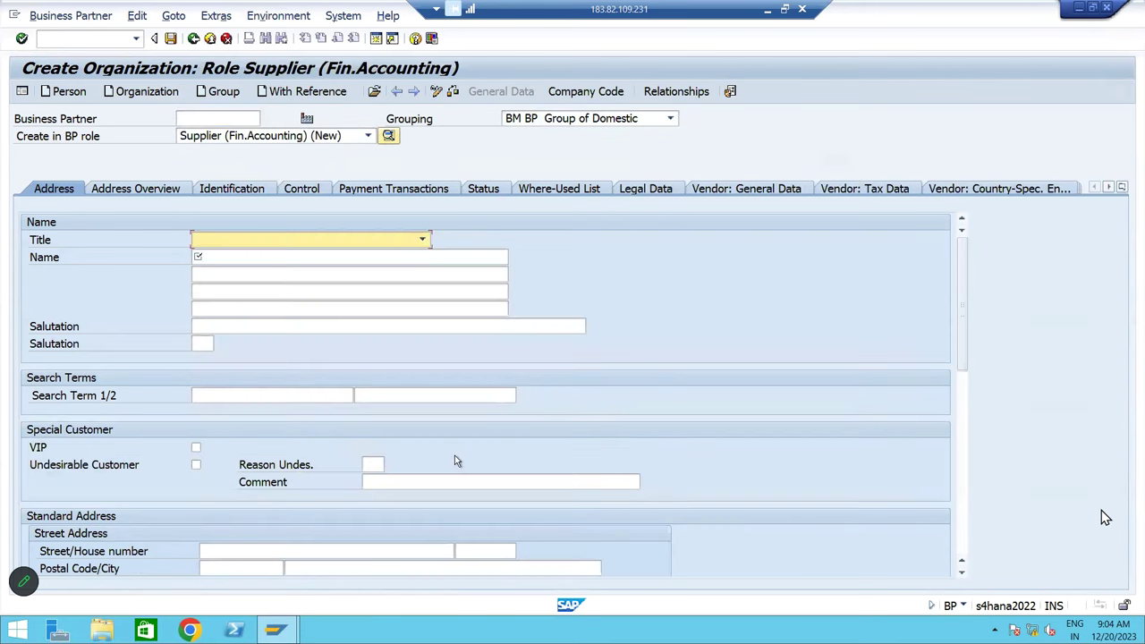
click(537, 120)
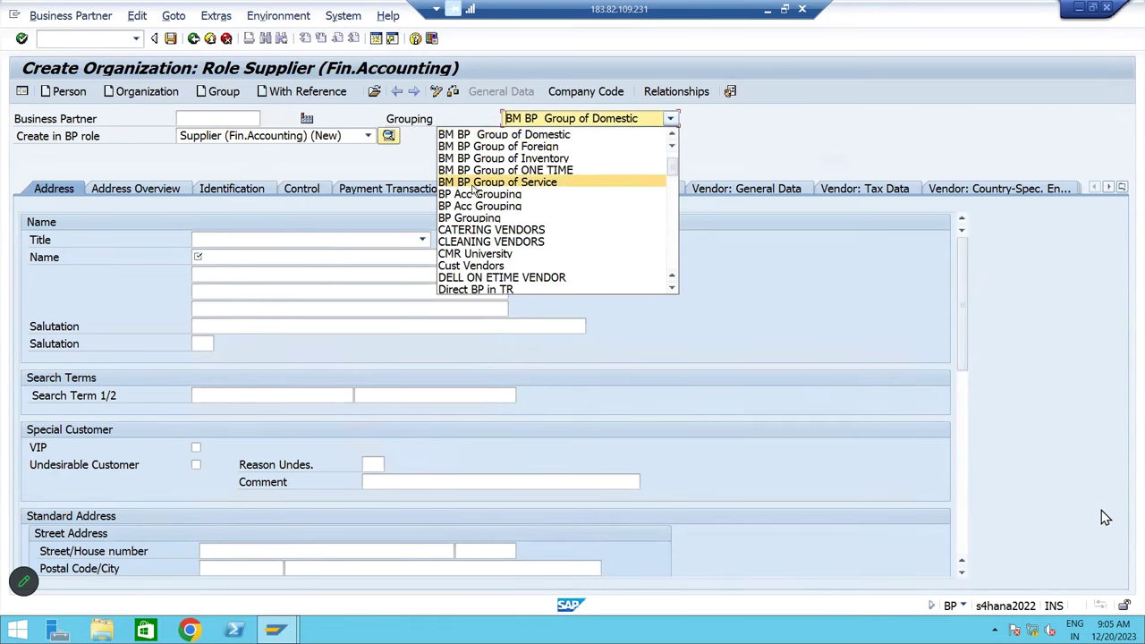
click(524, 184)
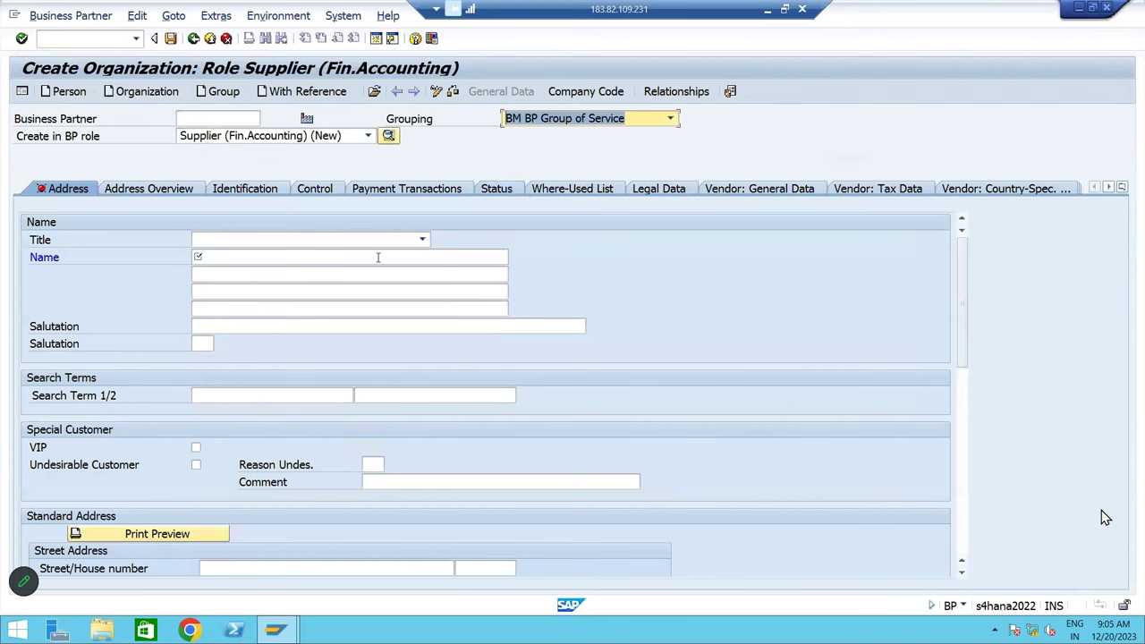
click(377, 257)
text(K)
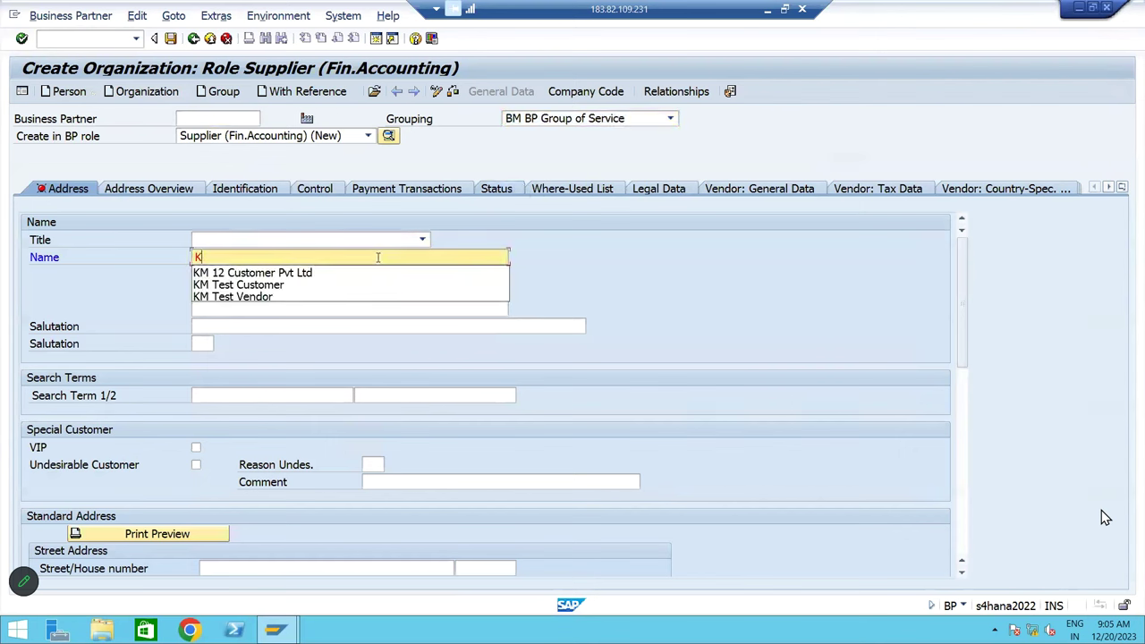
text(iran & co)
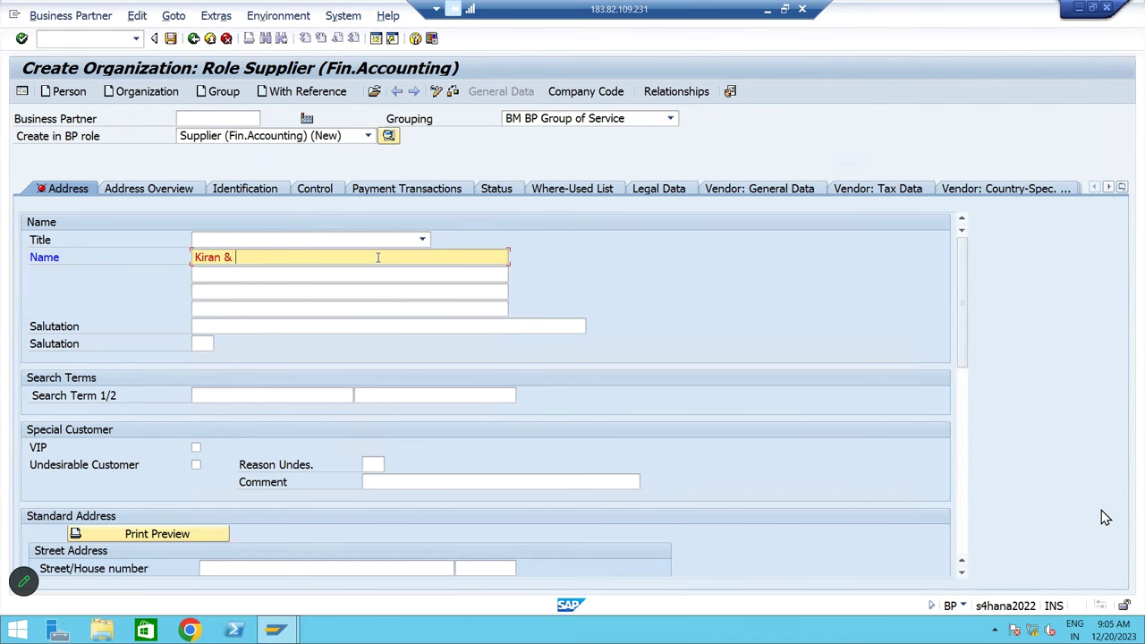
key(ctrl+a)
key(ctrl+c)
key(Tab)
key(ctrl+v)
key(Tab)
key(Tab)
key(Tab)
key(Tab)
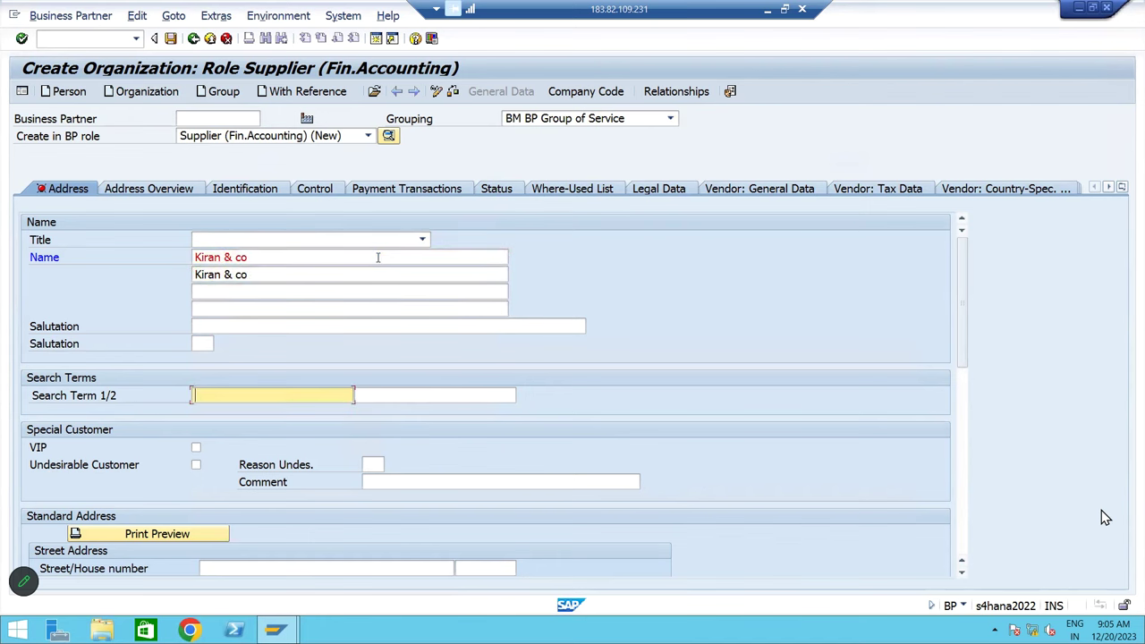
text(KICO)
key(Tab)
key(Tab)
key(Tab)
key(Tab)
key(Tab)
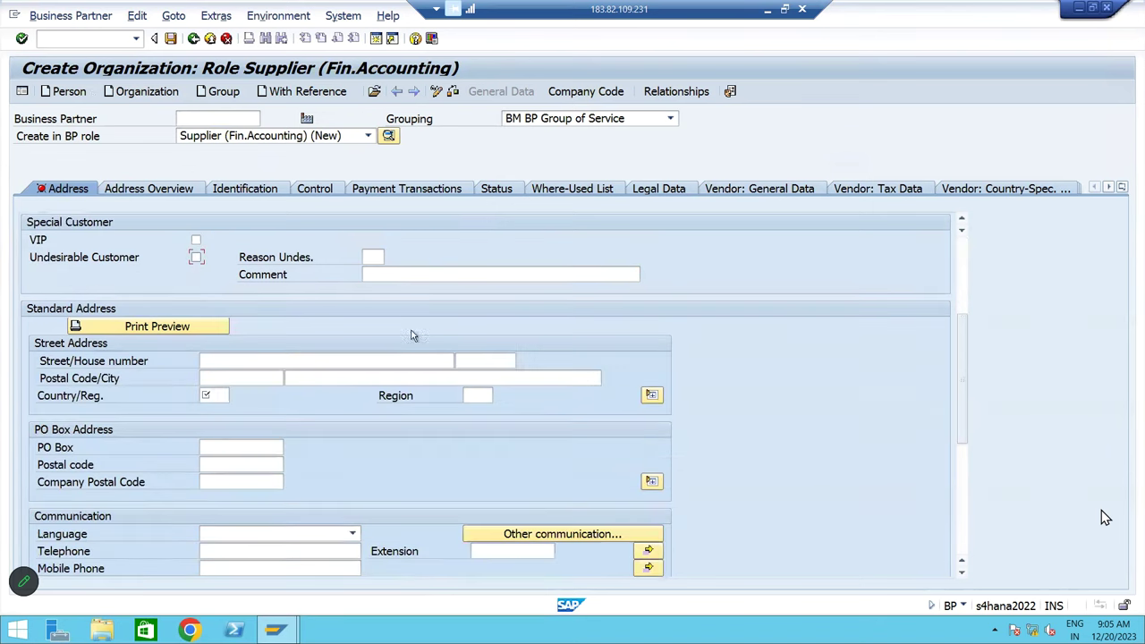
Enter the supplier's street and house number
text(bALA)
key(BackSpace)
key(BackSpace)
text(Bala)
key(BackSpace)
text(laji Nag)
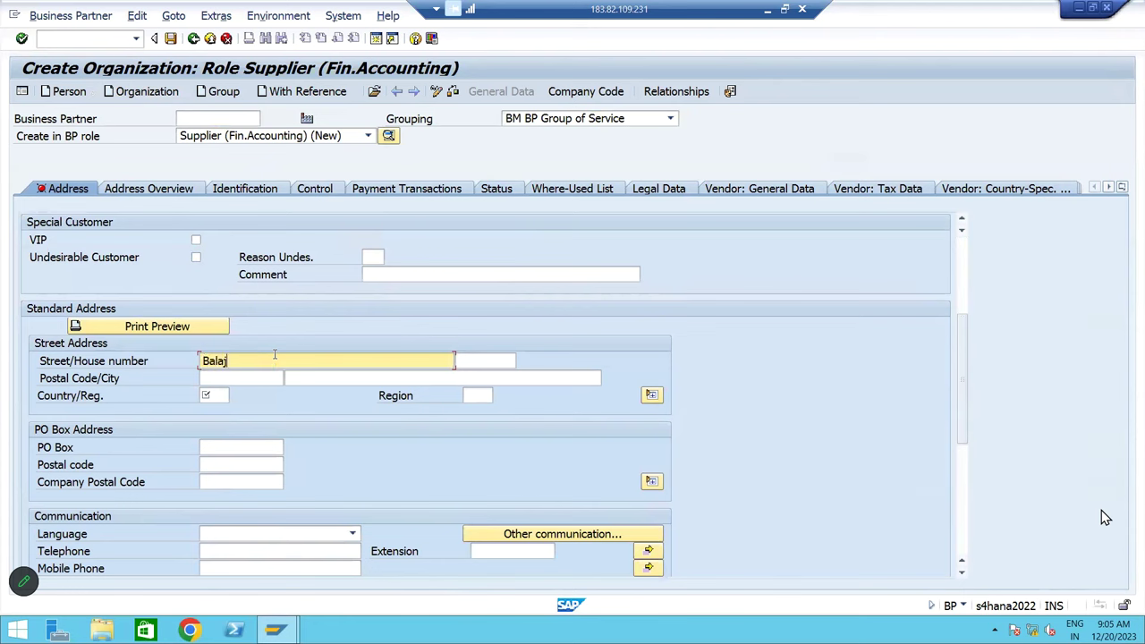
key(BackSpace)
text(gar)
key(Tab)
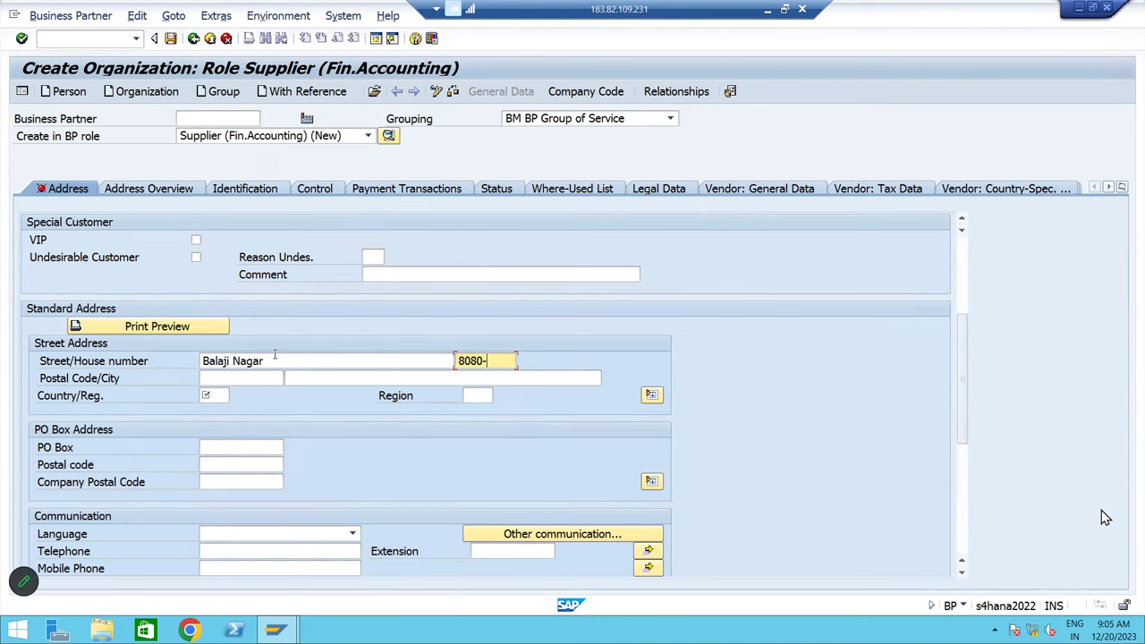
Fill in the supplier's postal code and city, and set the country to India
click(250, 379)
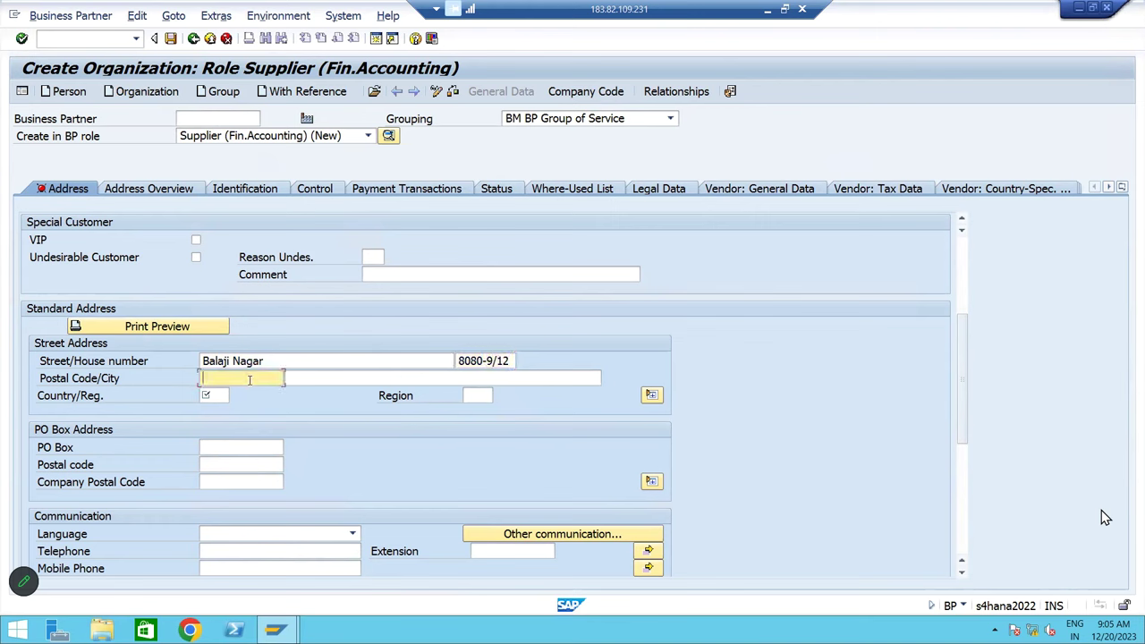
text(500023)
key(Tab)
text(Tiruapti)
key(Tab)
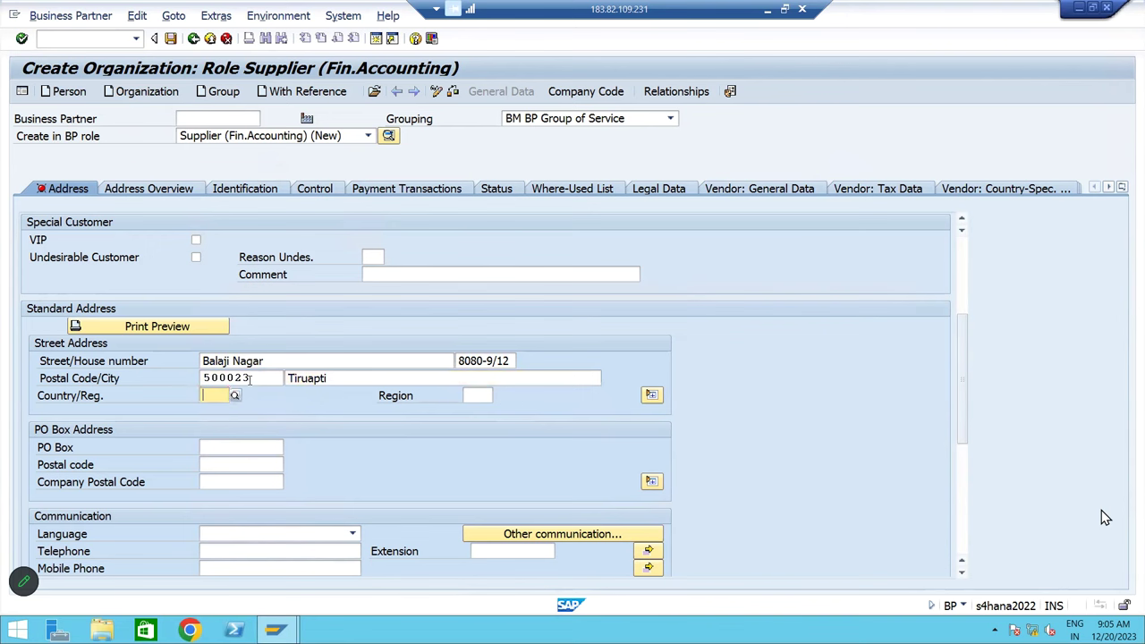
text(in)
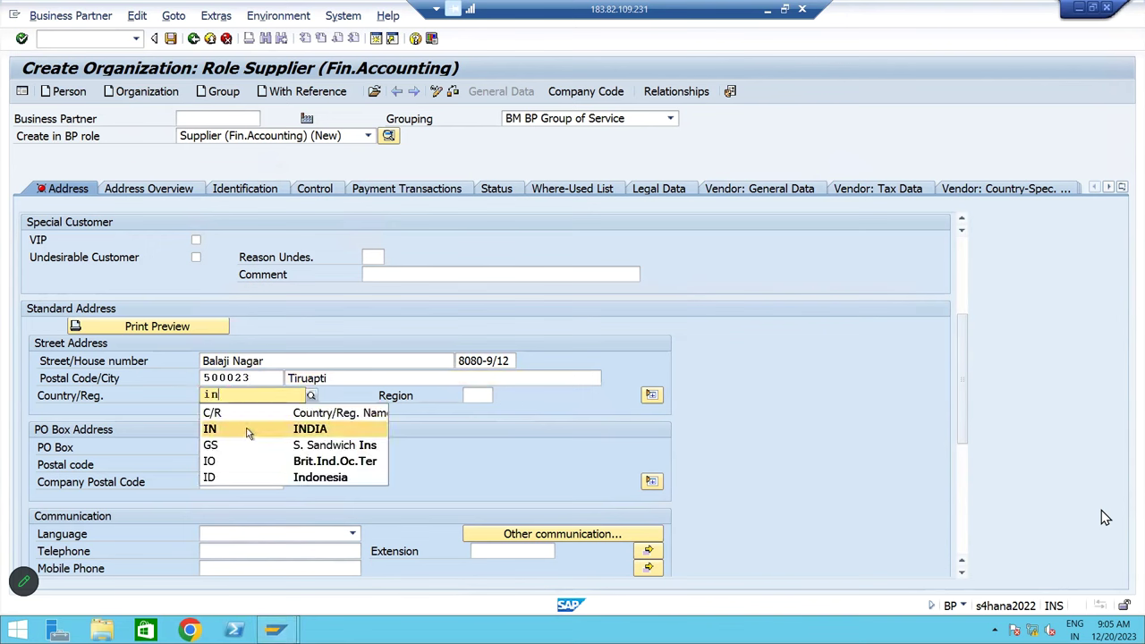
click(249, 433)
Copy the postal code into the PO Box and PO box postal code, and set language to English
click(216, 452)
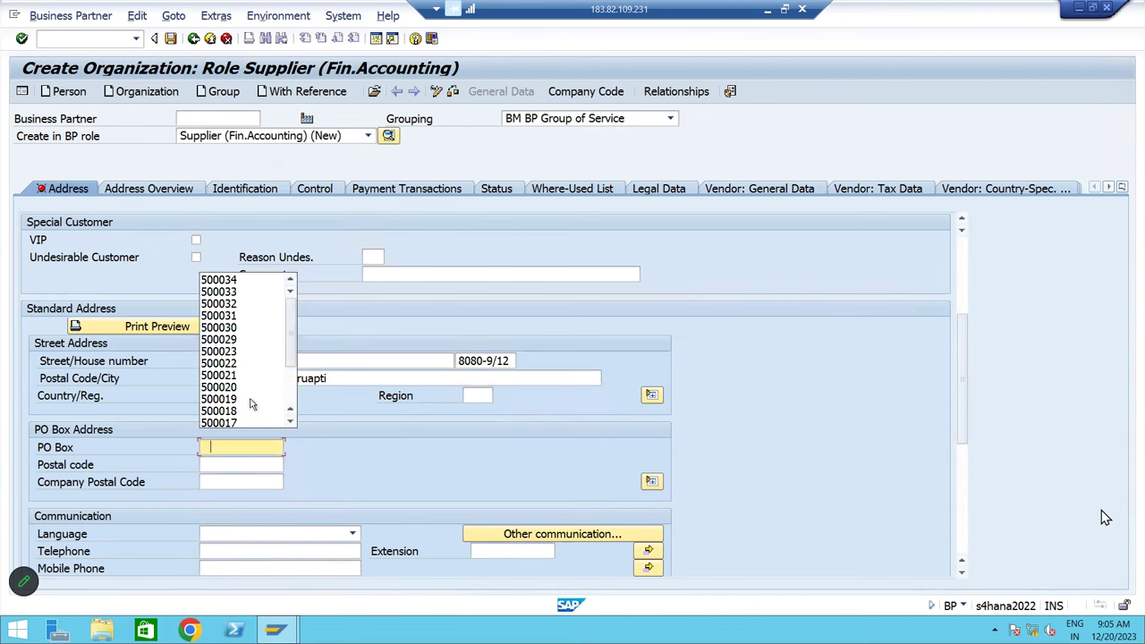
click(257, 378)
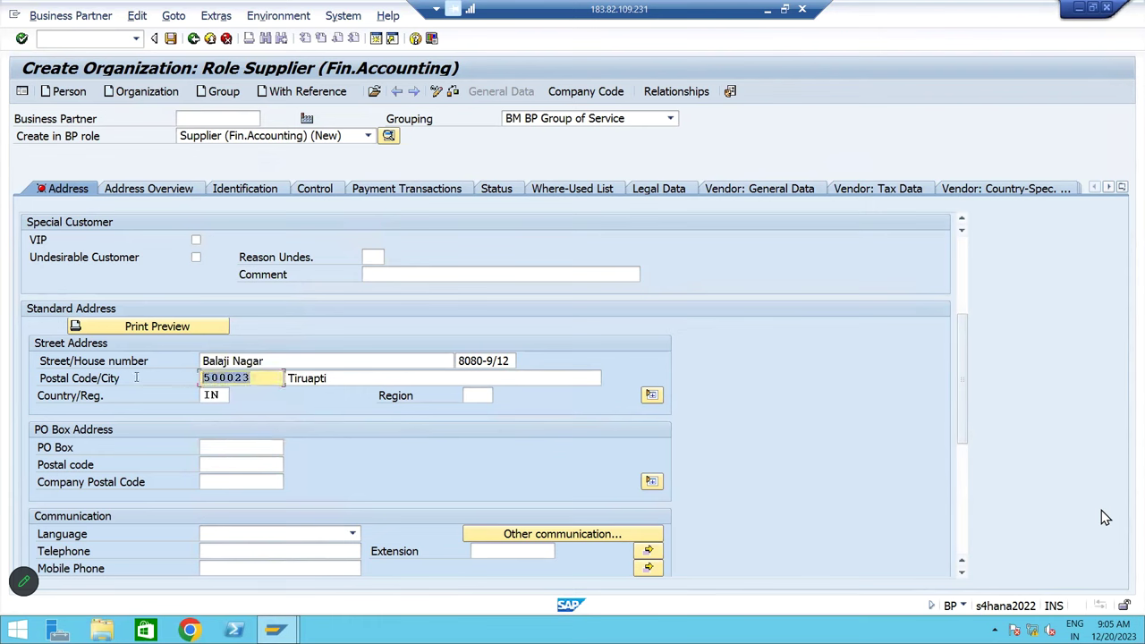
click(232, 445)
key(ctrl+v)
click(233, 464)
key(ctrl+v)
click(342, 539)
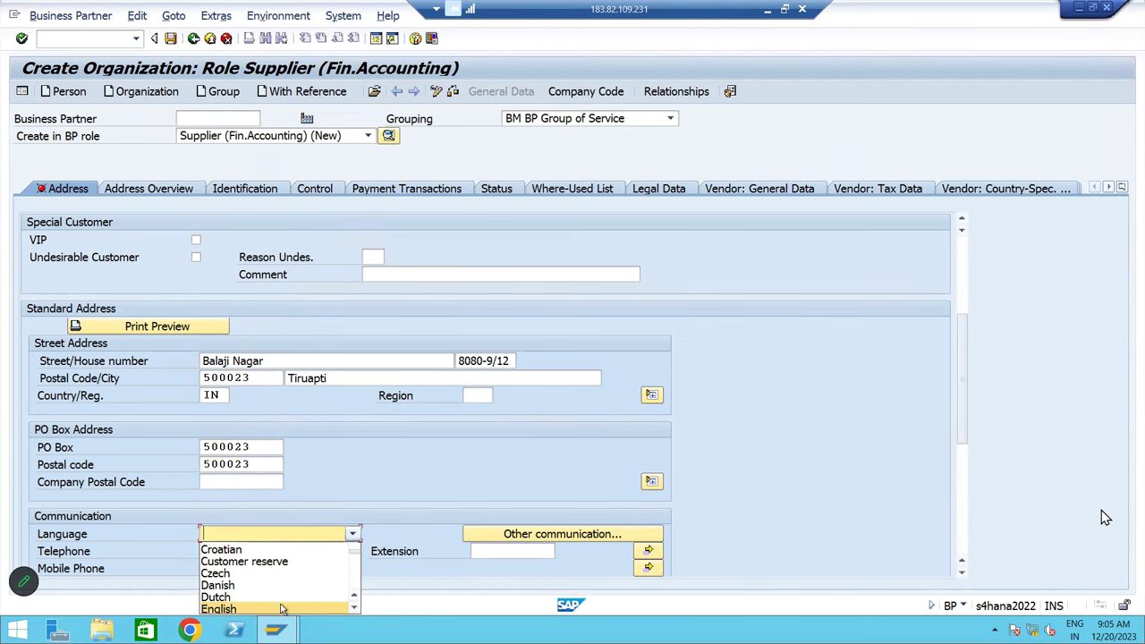
click(281, 608)
drag(965, 449, 966, 502)
click(234, 399)
click(234, 413)
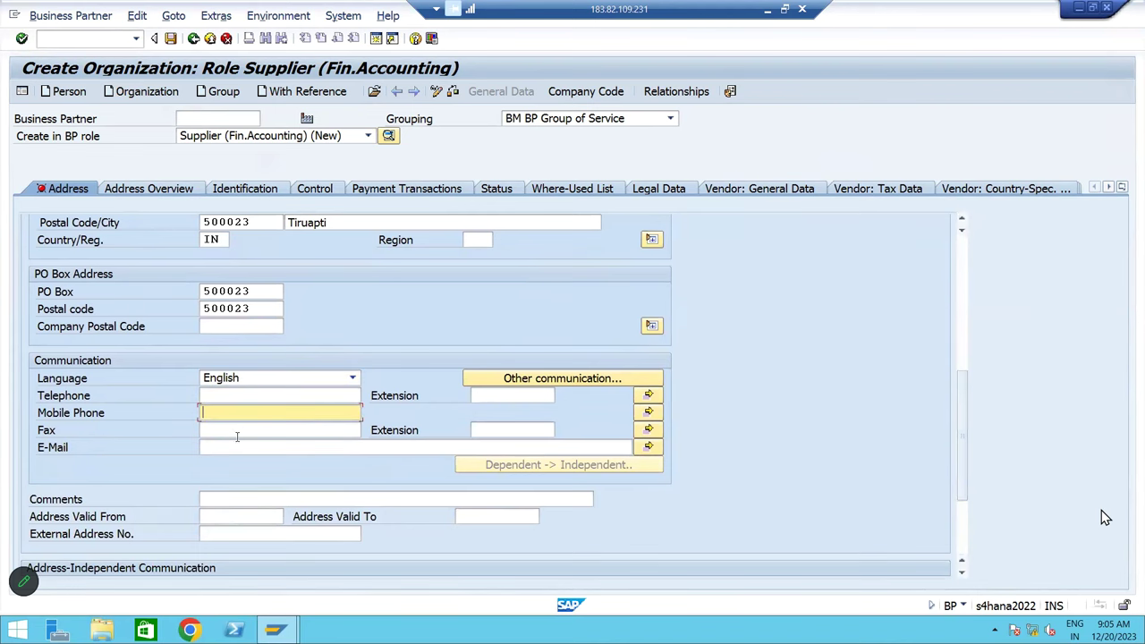
click(236, 433)
click(237, 447)
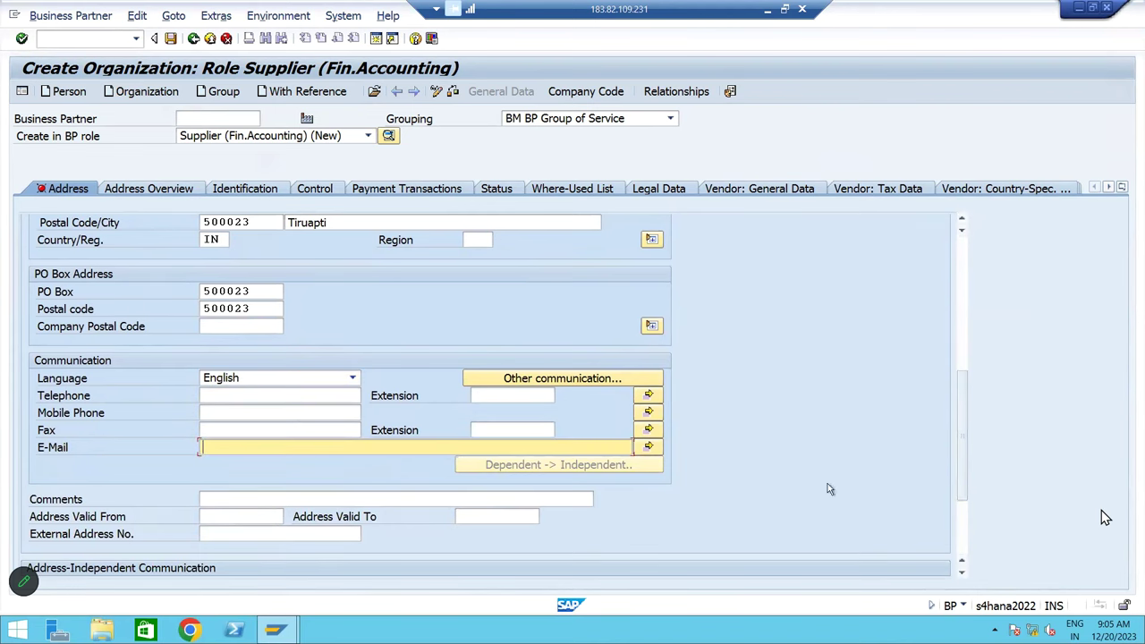
drag(966, 487, 942, 346)
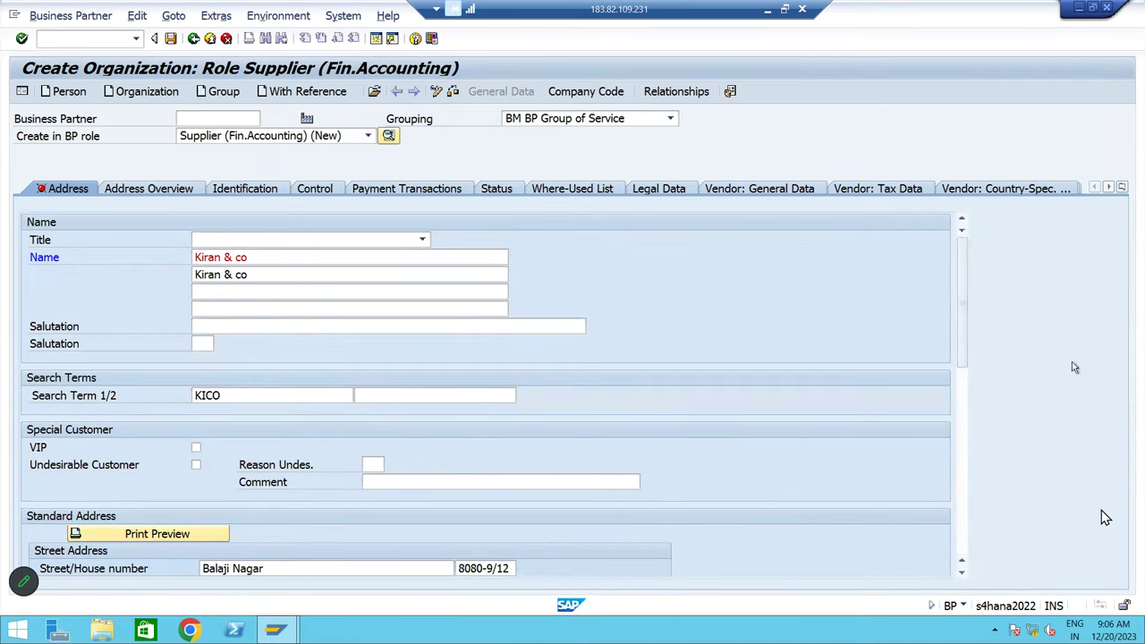
drag(965, 358, 966, 488)
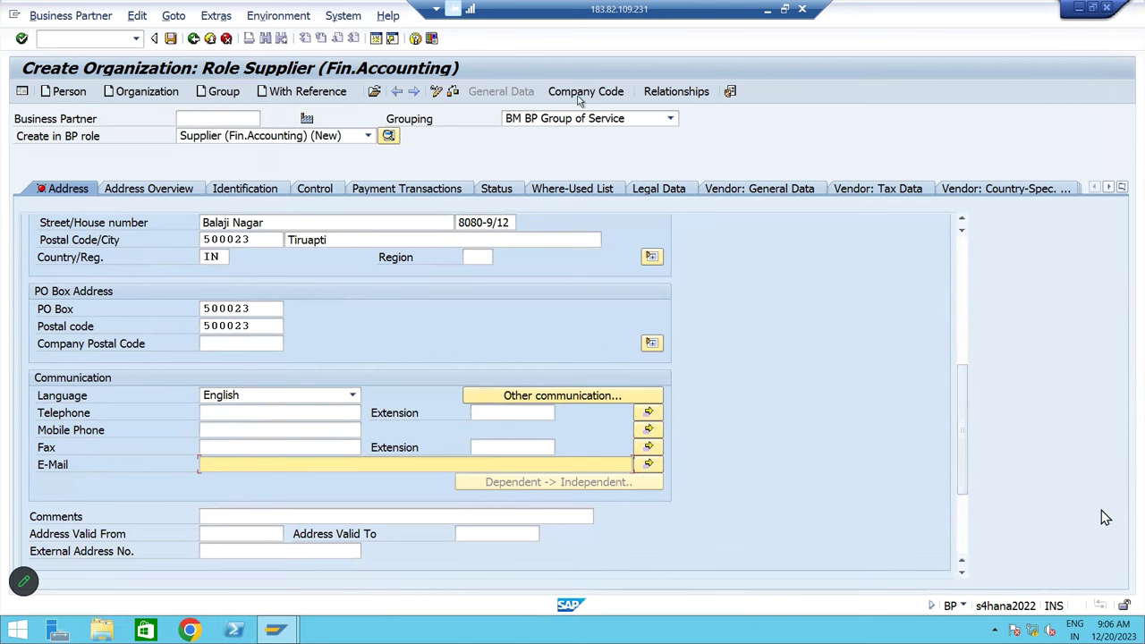
Delete the default TT00 company code and assign BM10 (BM Steels Pvt Ltd) instead
click(580, 95)
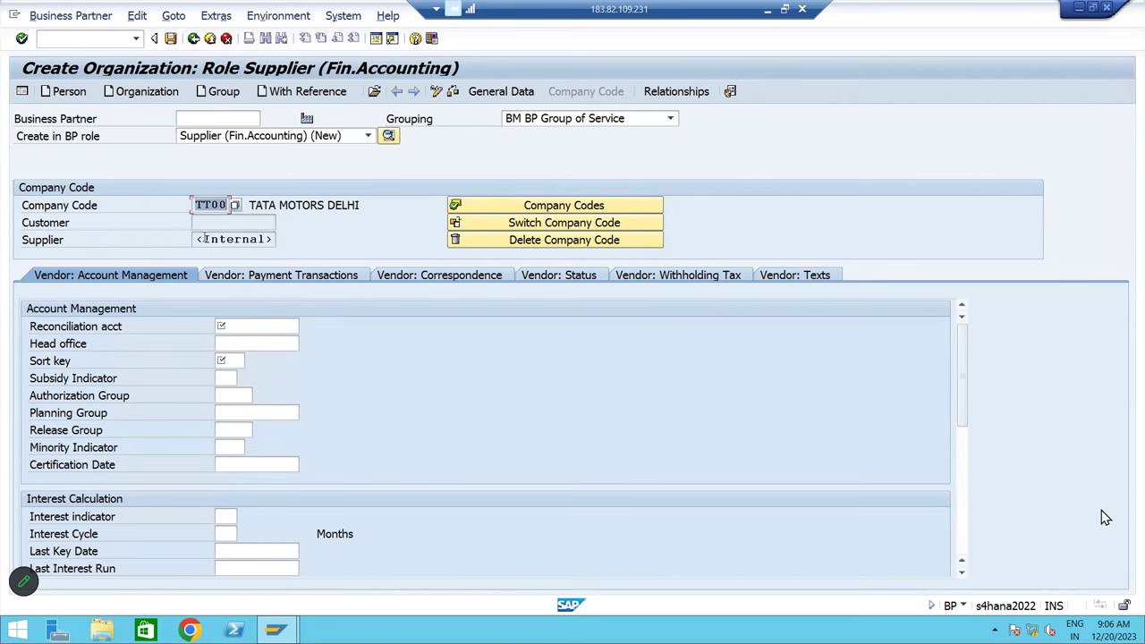
click(504, 241)
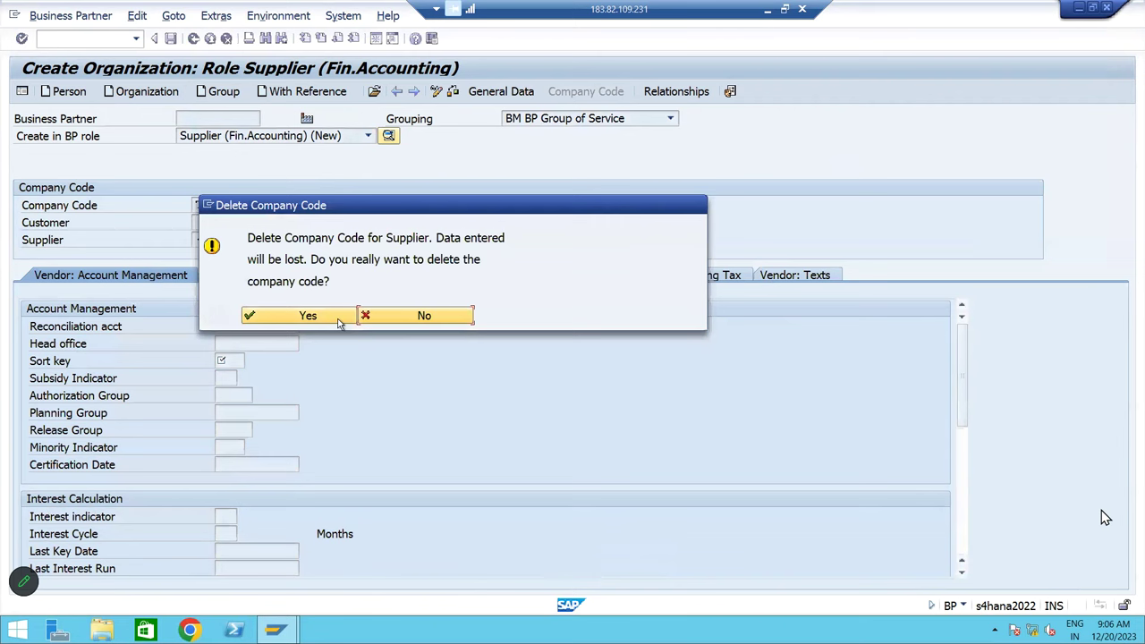
click(307, 301)
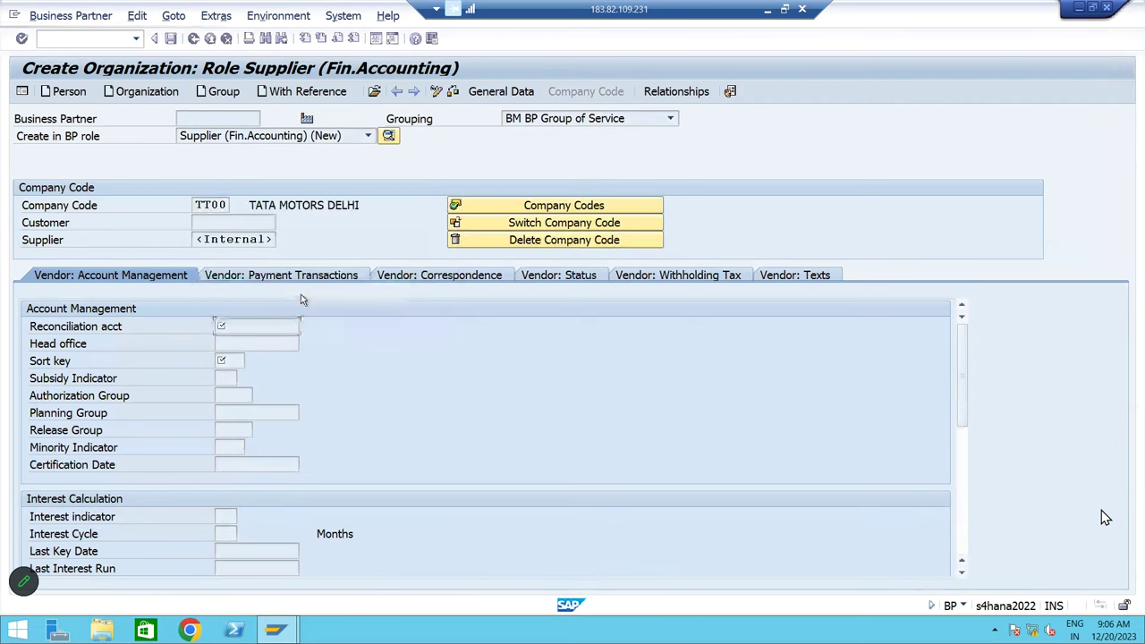
click(216, 205)
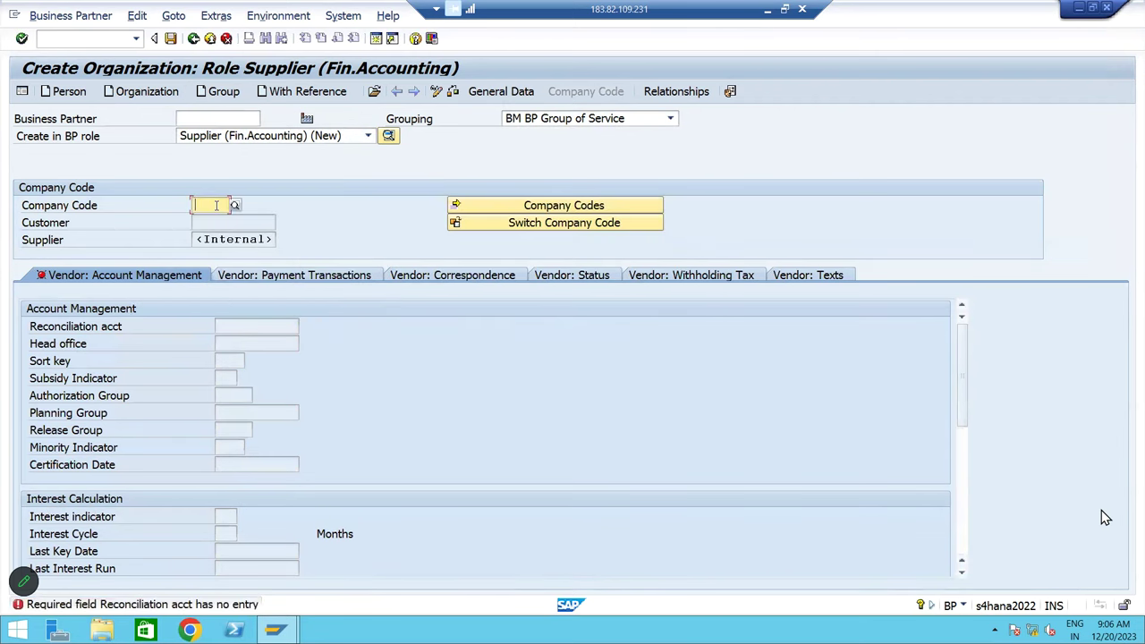
text(bm)
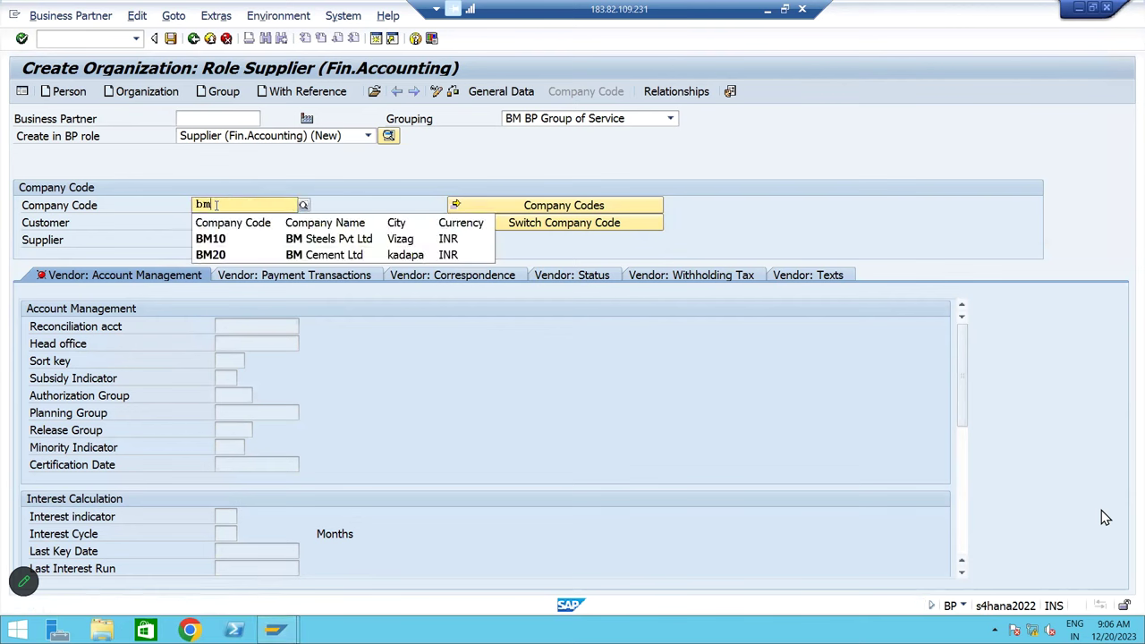
click(274, 239)
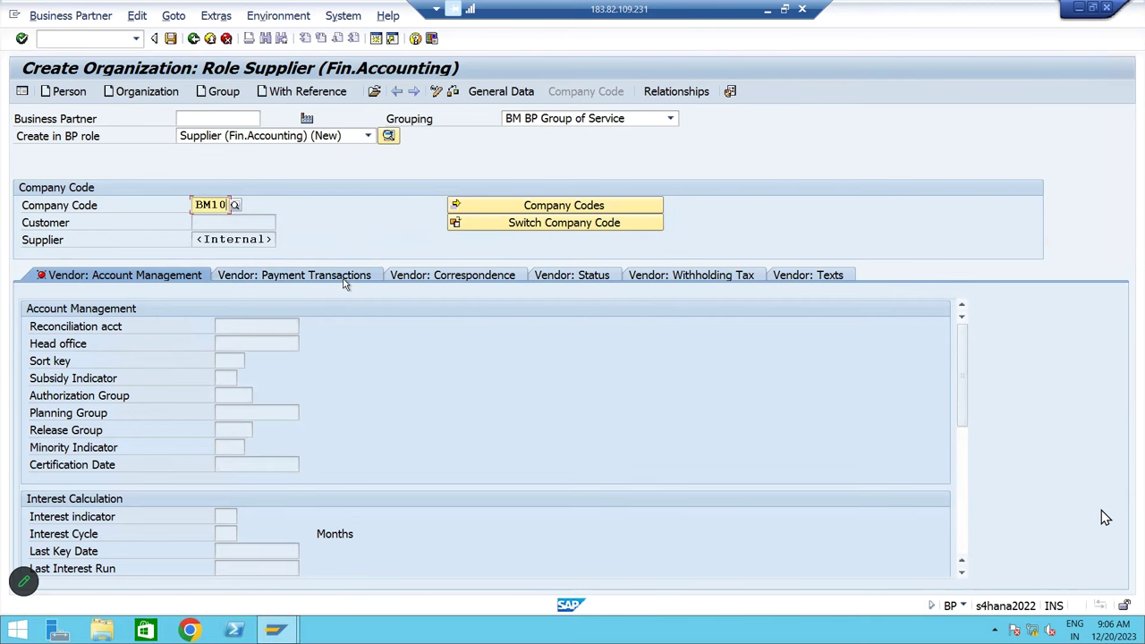
key(Return)
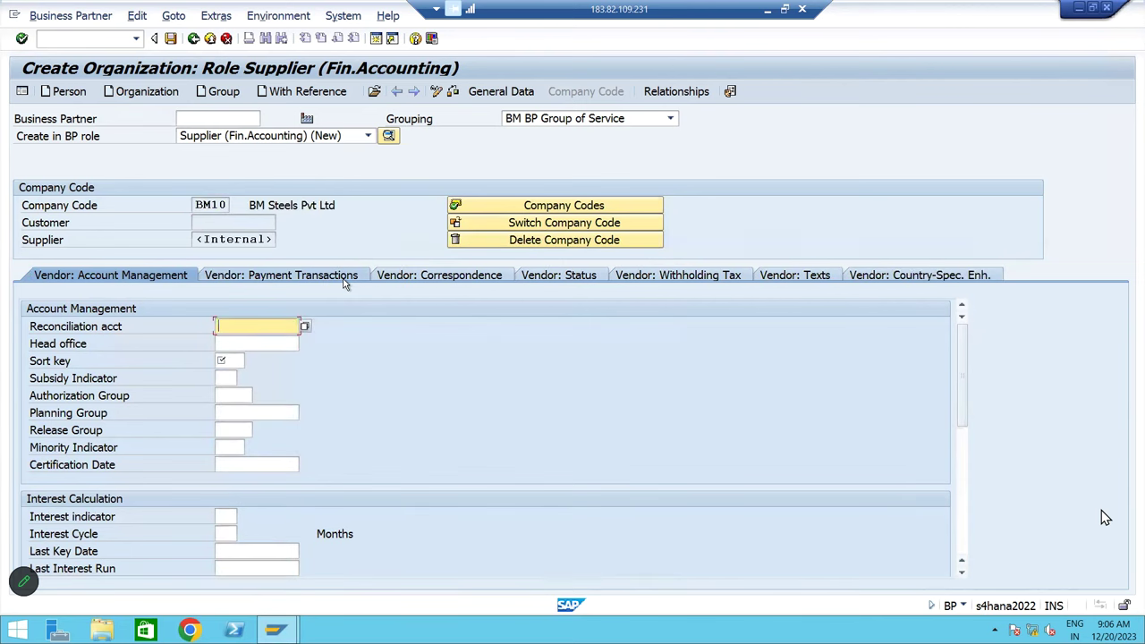
Set reconciliation account 140003 for service vendors and sort key 012
click(305, 327)
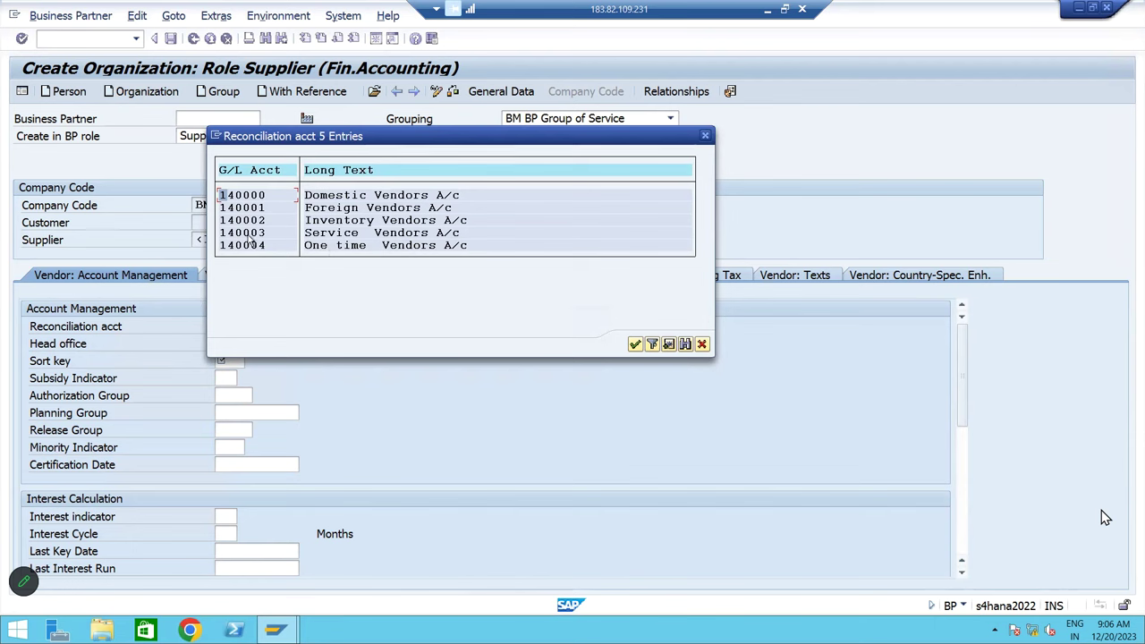
double_click(251, 234)
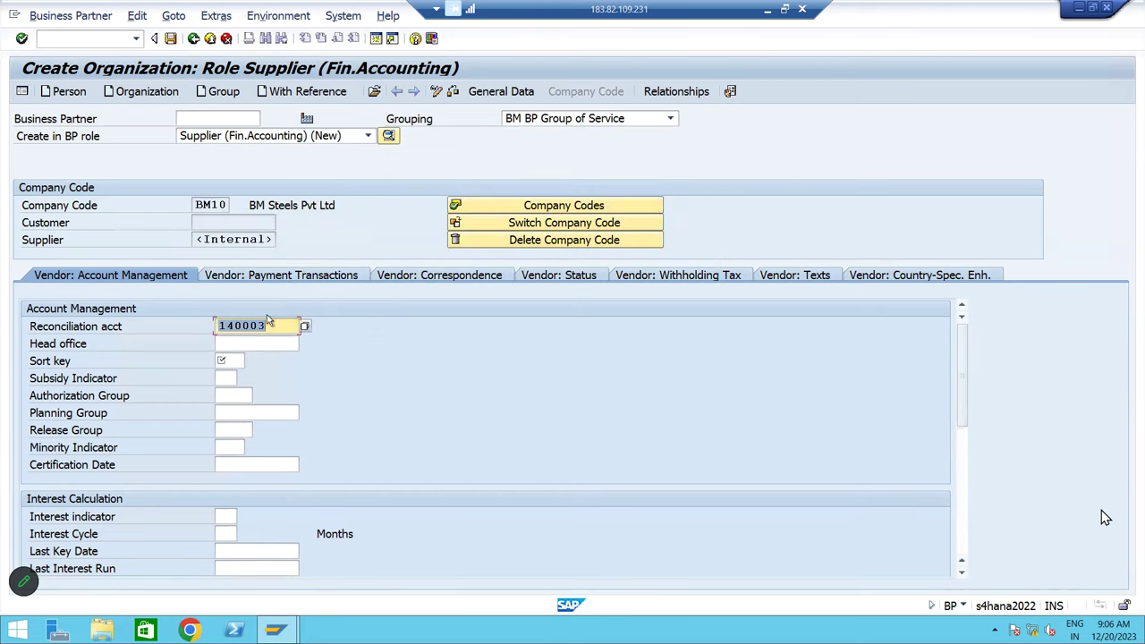
click(250, 361)
text(012)
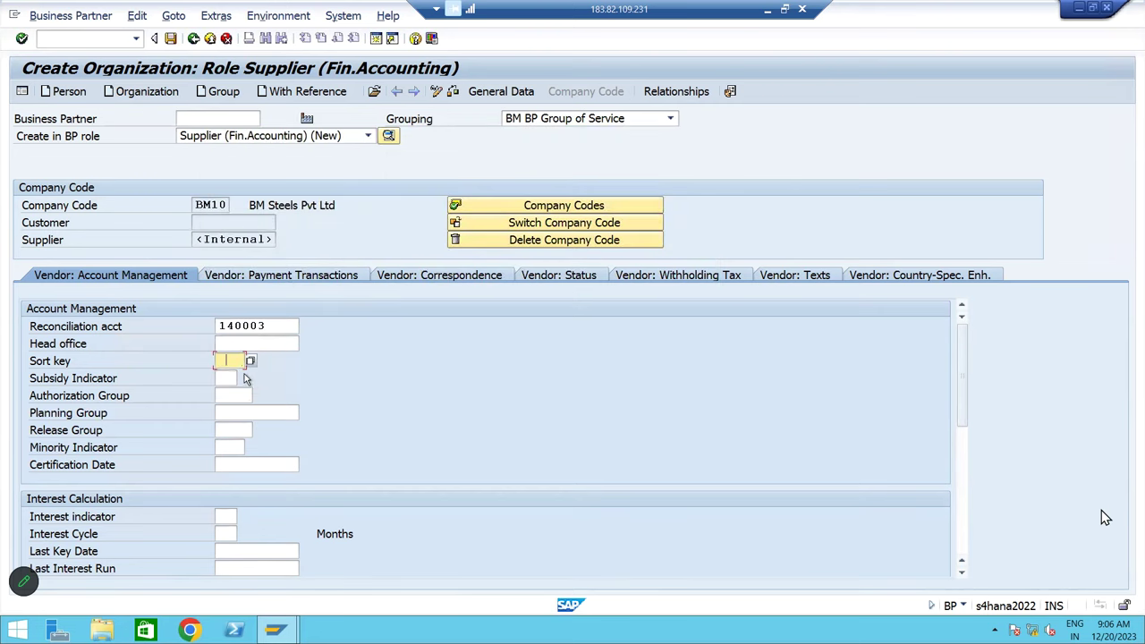
Choose payment term 0001 (pay immediately) and save the new supplier business partner
click(308, 279)
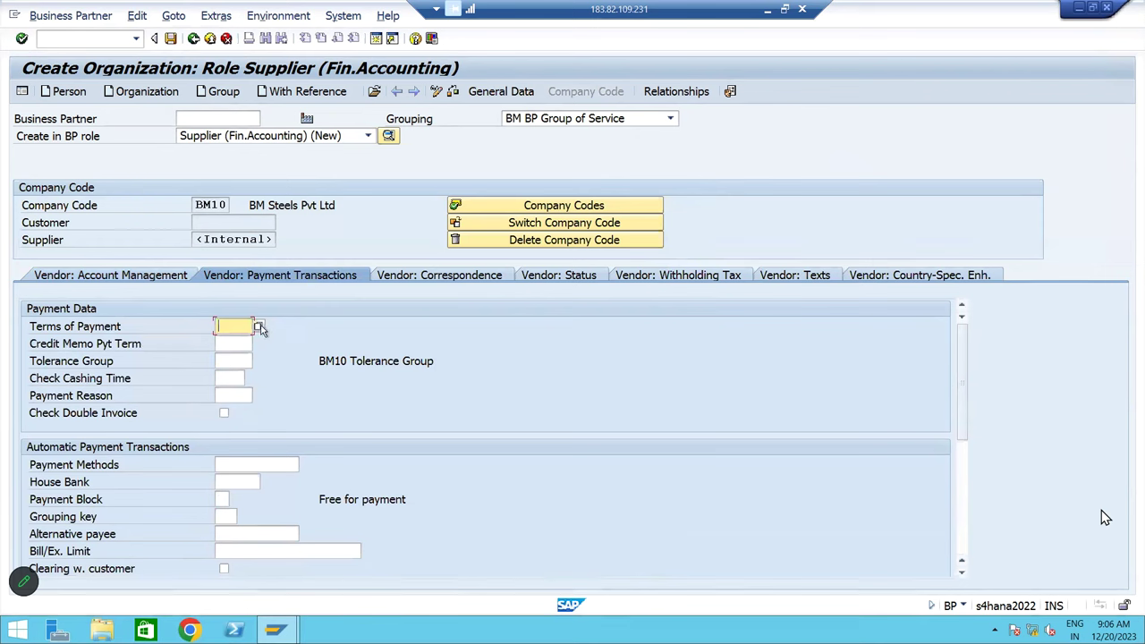
click(259, 327)
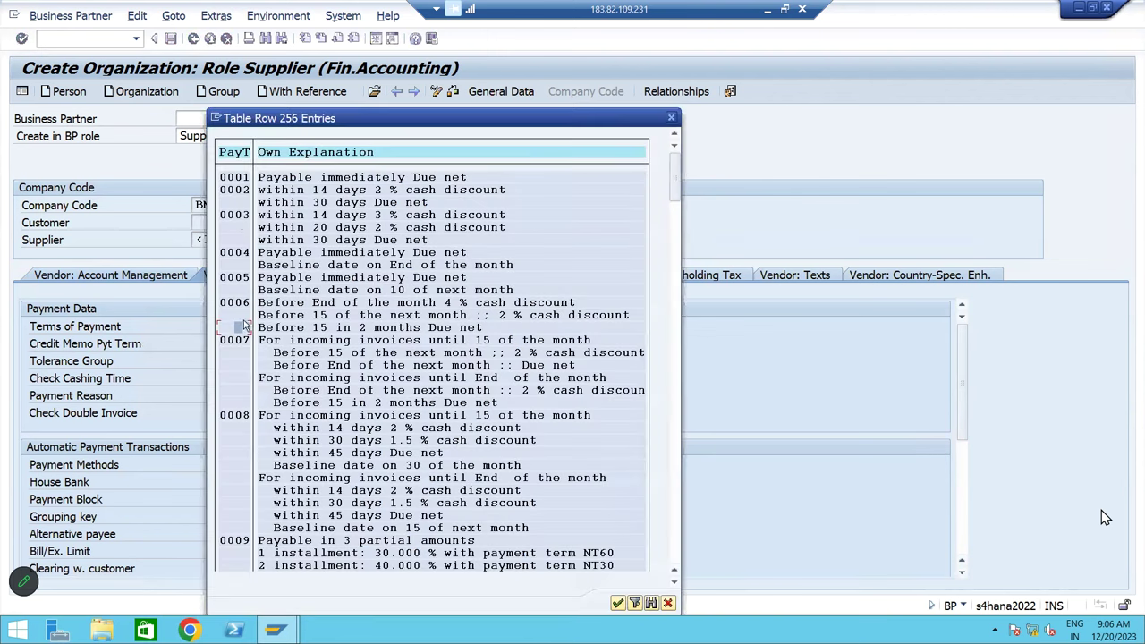
double_click(235, 179)
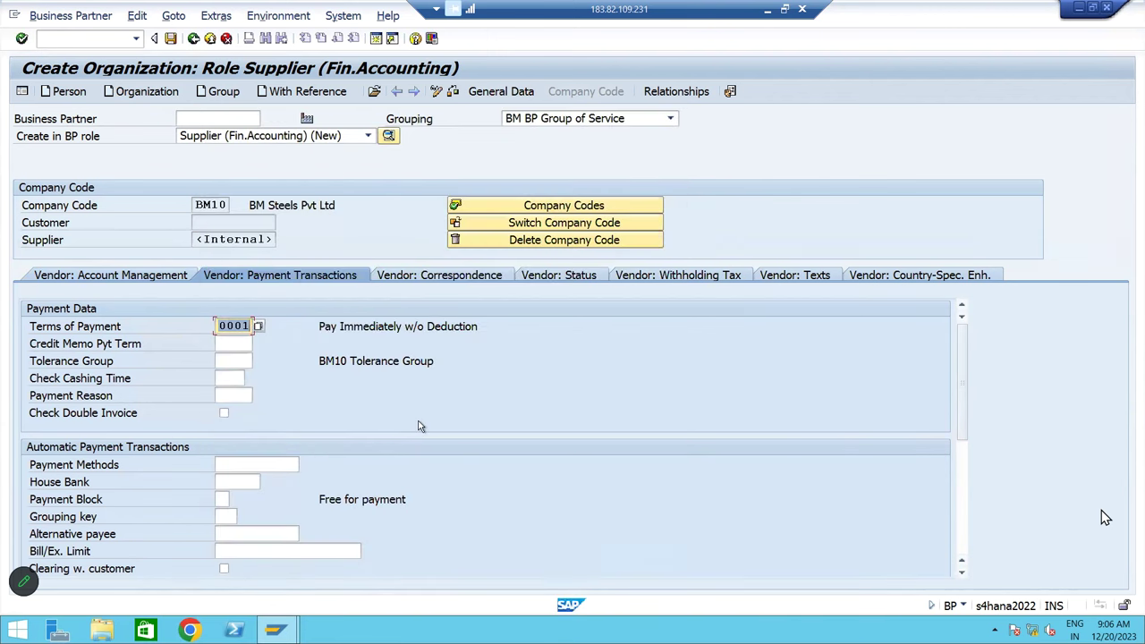
click(171, 39)
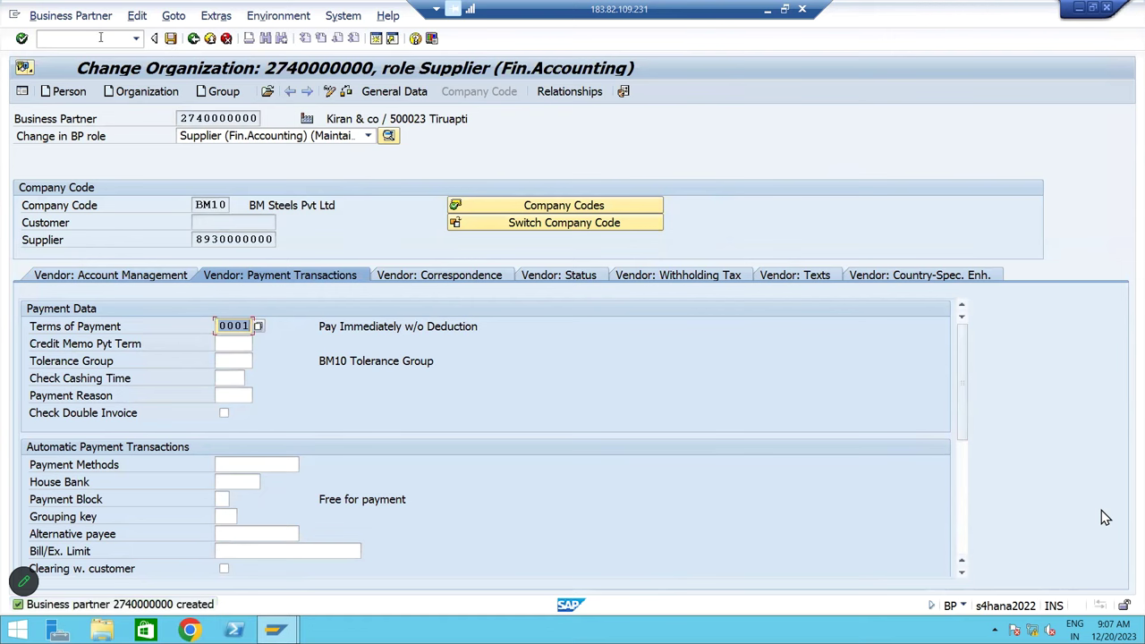
Return to the Easy Access menu with /n and minimize the SAP window to reveal Excel
click(101, 37)
text(/n)
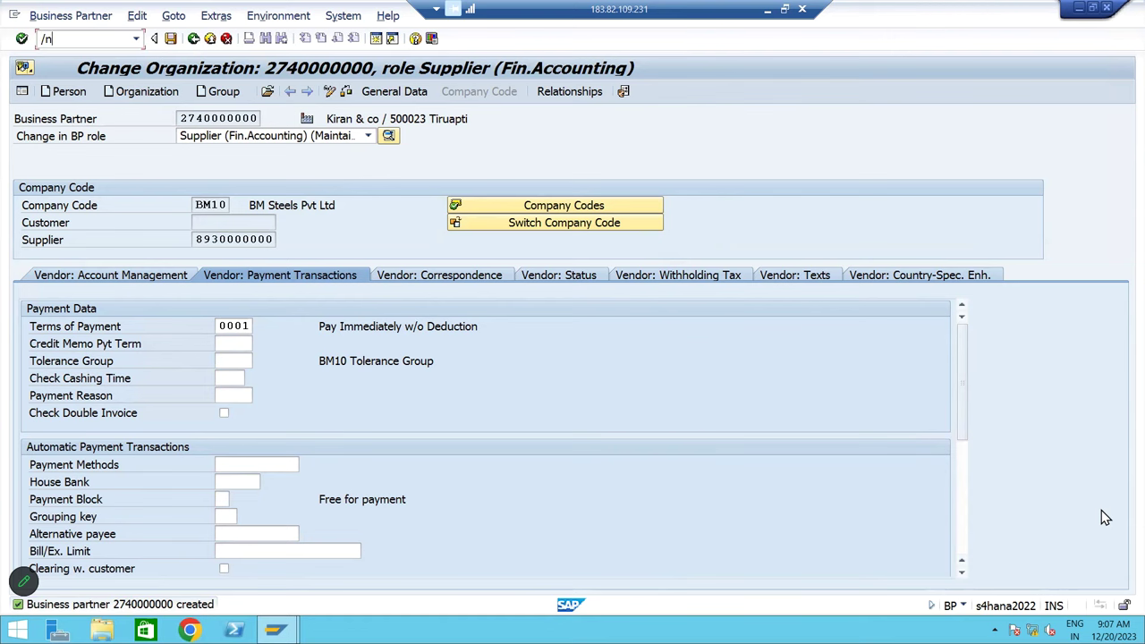
key(Return)
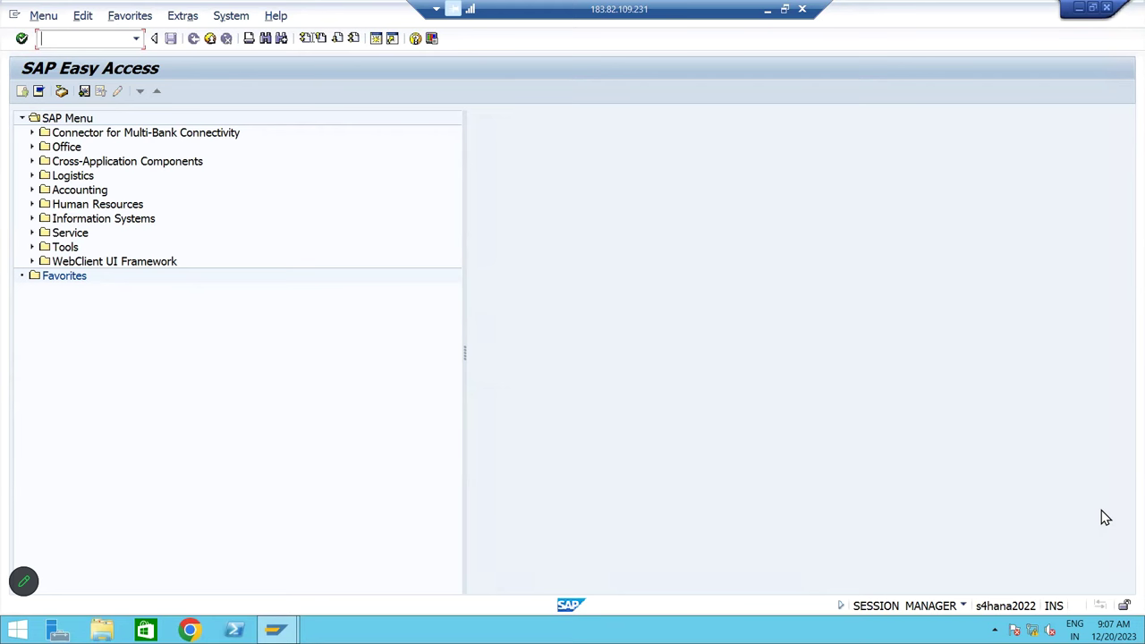
click(767, 9)
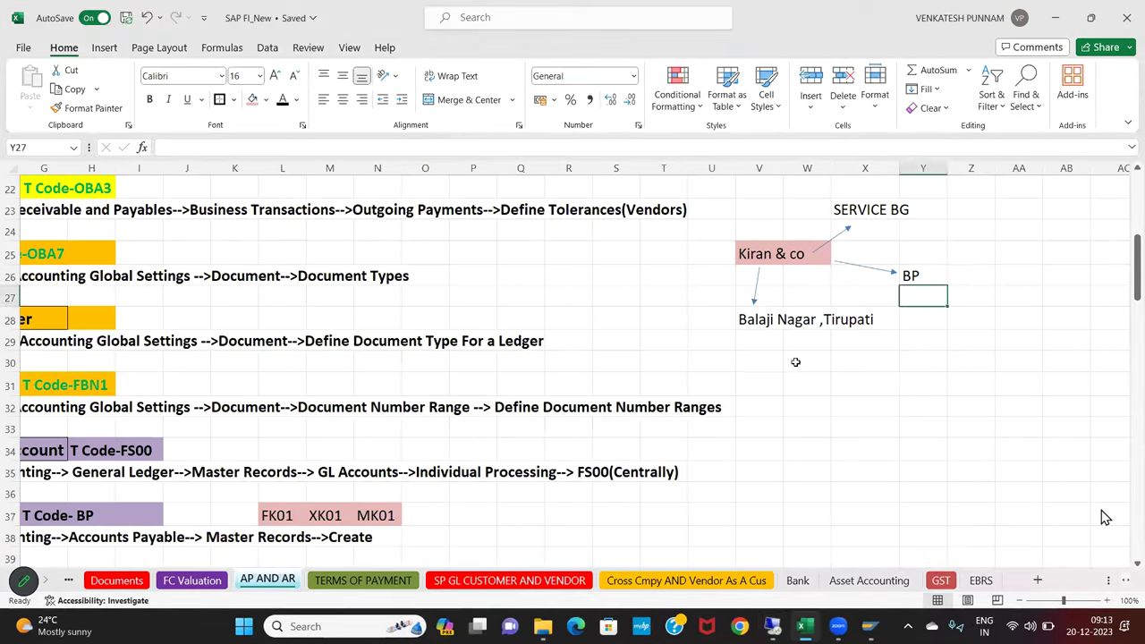
Enter 'Controcter Fee A/c Dr' / 'To Kiran & co' in W31:W32 with 200000 in Z31:Z32
click(801, 390)
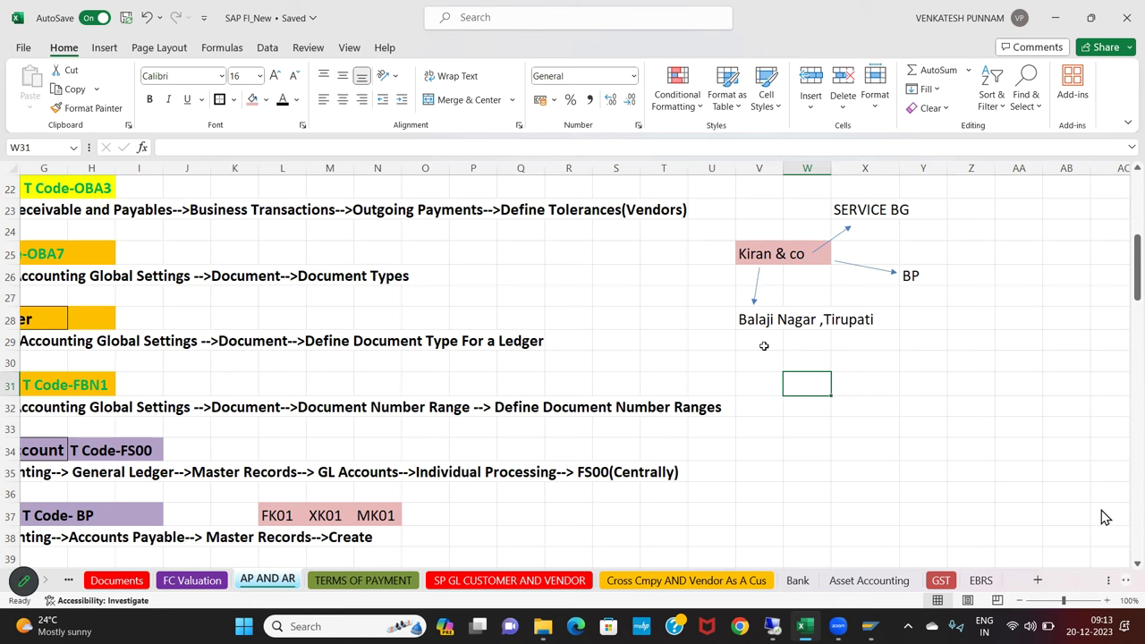
text(Contro)
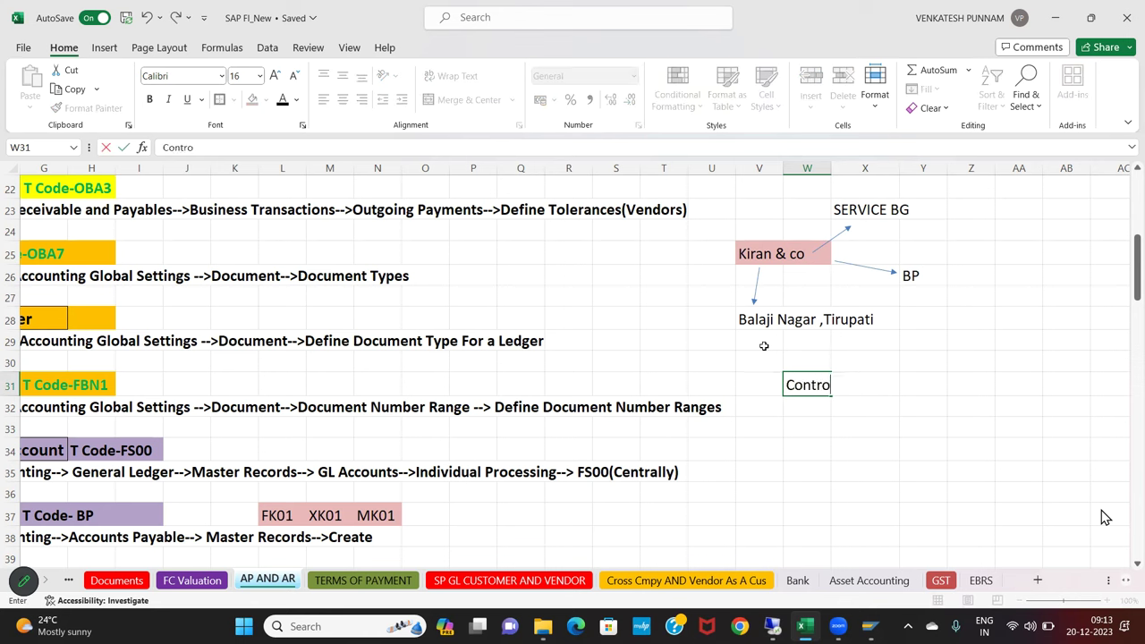
text(cter Fee A/c D)
text(r)
key(Return)
text(To Cash)
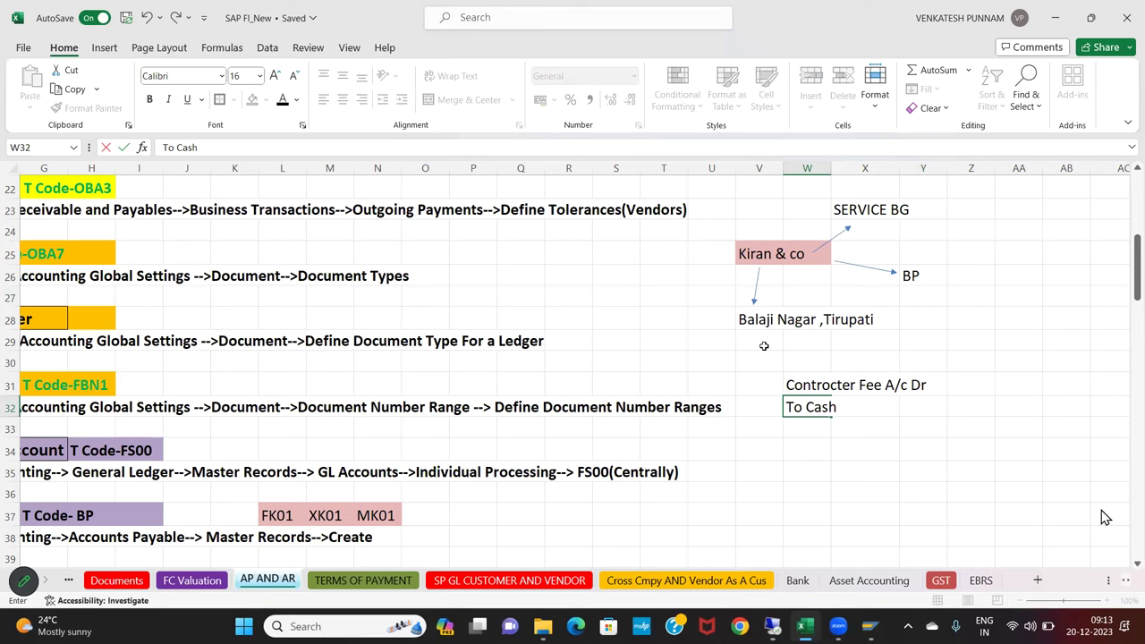
key(BackSpace)
key(BackSpace)
key(BackSpace)
key(BackSpace)
text(Kiran & co)
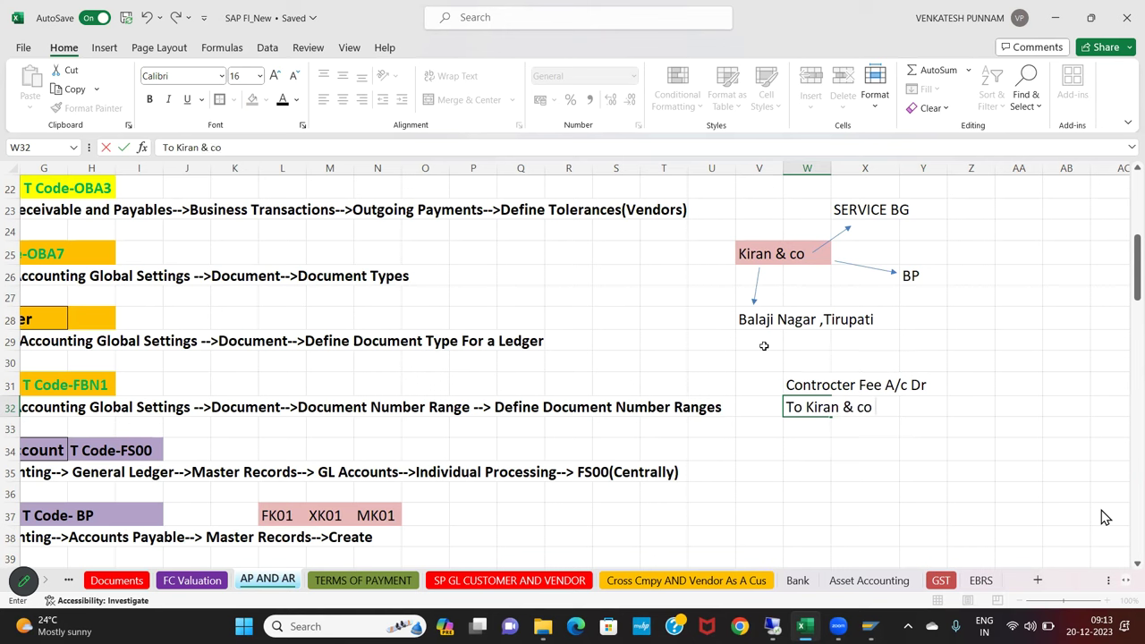
key(Return)
key(Up)
key(Right)
key(Right)
key(Right)
key(Up)
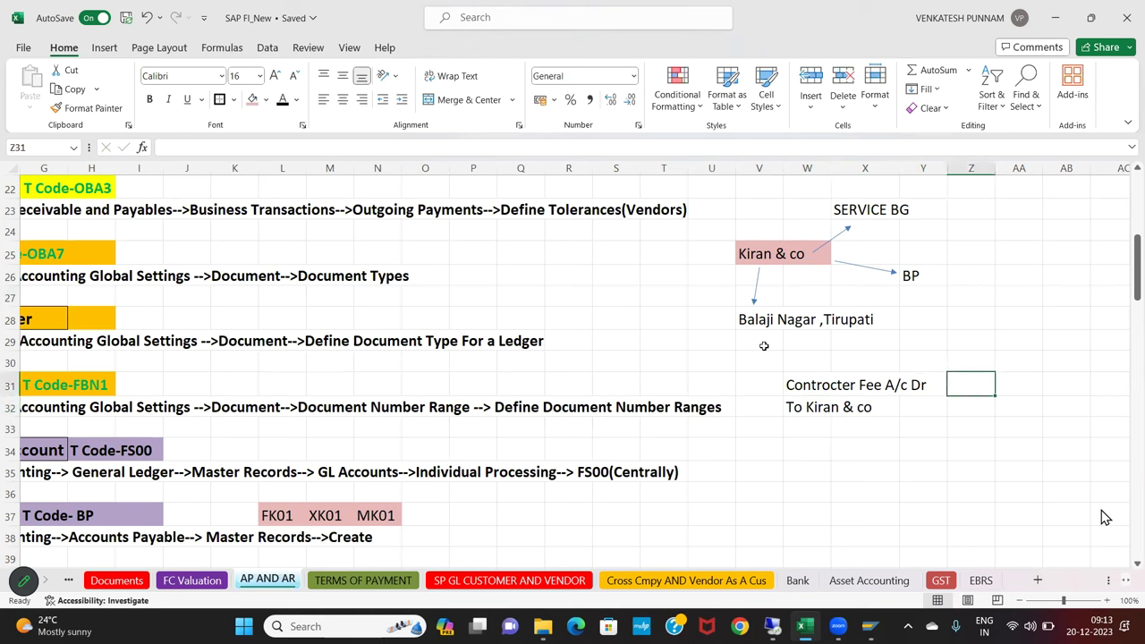
text(200000)
key(Return)
text(20000)
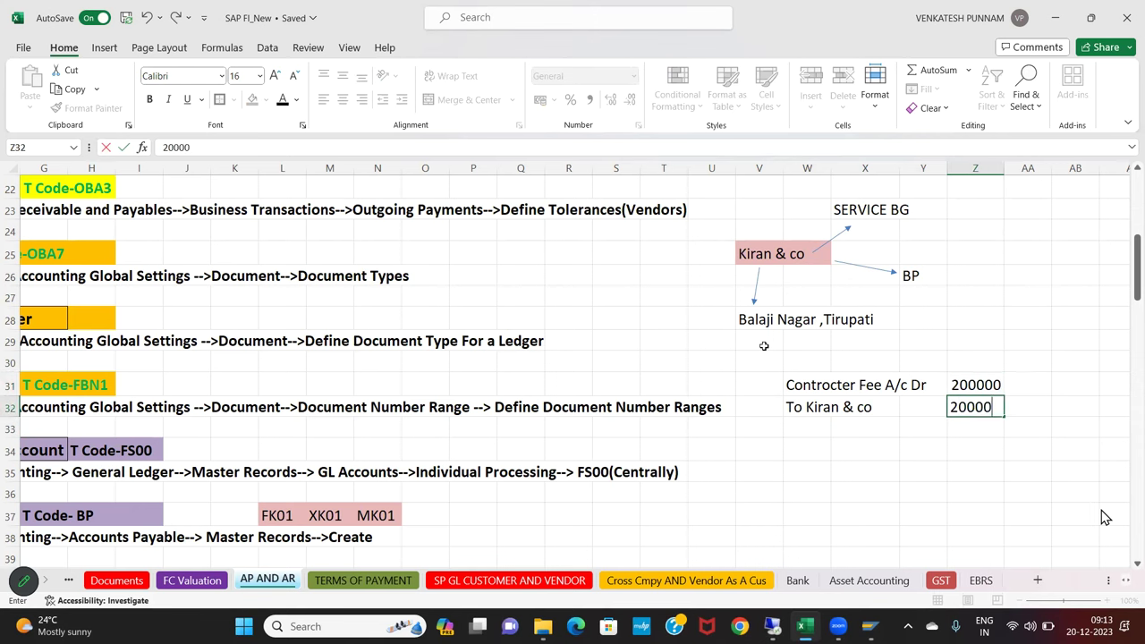
text(0)
key(Return)
Enter the payment entry 'Kiran & co A/c Dr' / 'To cash' in W35:W36
key(Down)
key(Down)
key(Left)
key(Left)
key(Left)
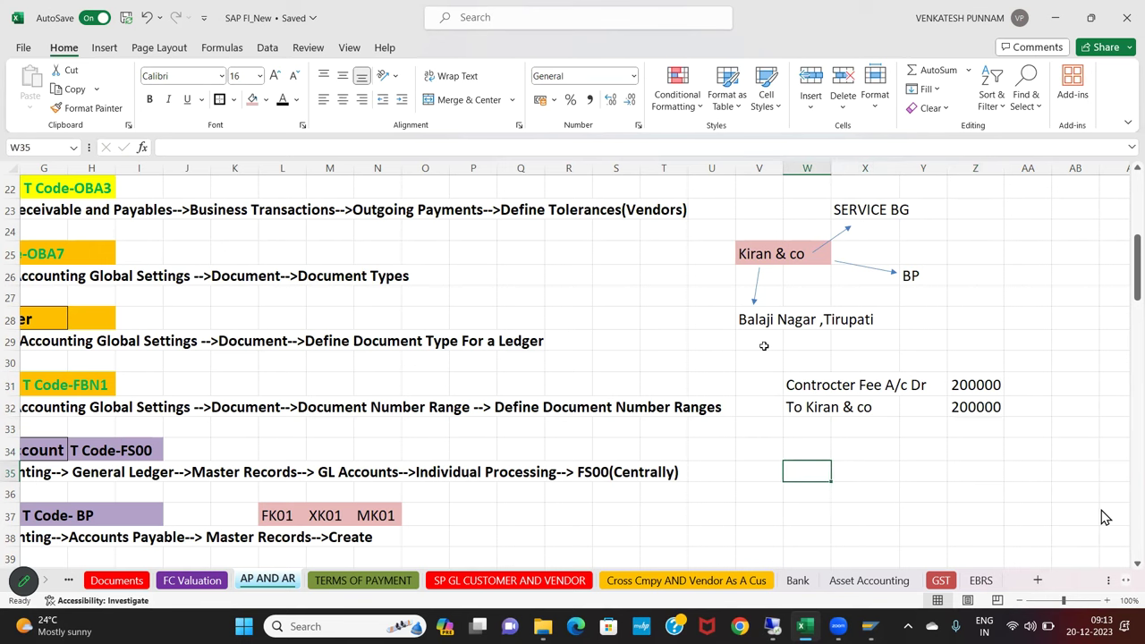
text(Kiran & co A/c Dr)
key(Return)
text(To cash)
key(Return)
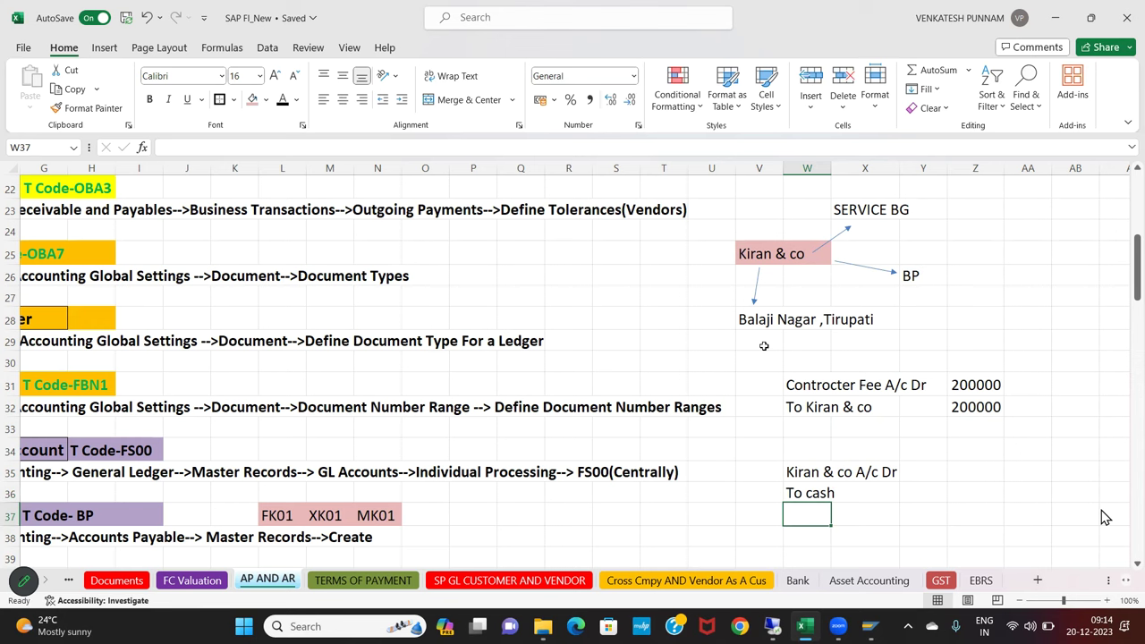
click(533, 519)
Move down the AP AND AR sheet to the Accounts Payable Posting title cell J41
key(Left)
key(Left)
key(Left)
key(Left)
key(Left)
key(Left)
key(Left)
key(Left)
key(Left)
key(Left)
key(Left)
key(Left)
key(Left)
key(Left)
key(Left)
key(Left)
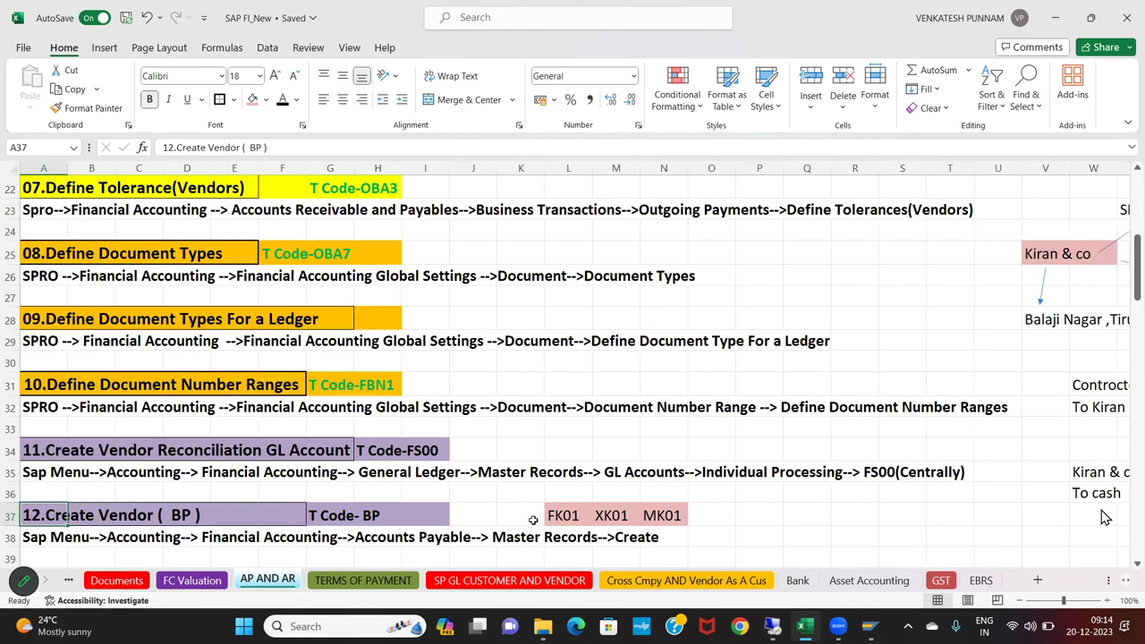
key(Down)
key(Down)
key(Down)
key(Down)
key(Down)
key(Down)
key(Down)
key(Down)
key(Down)
key(Down)
key(Down)
key(Down)
key(Down)
key(Down)
key(Down)
key(Down)
key(Down)
key(Down)
key(Down)
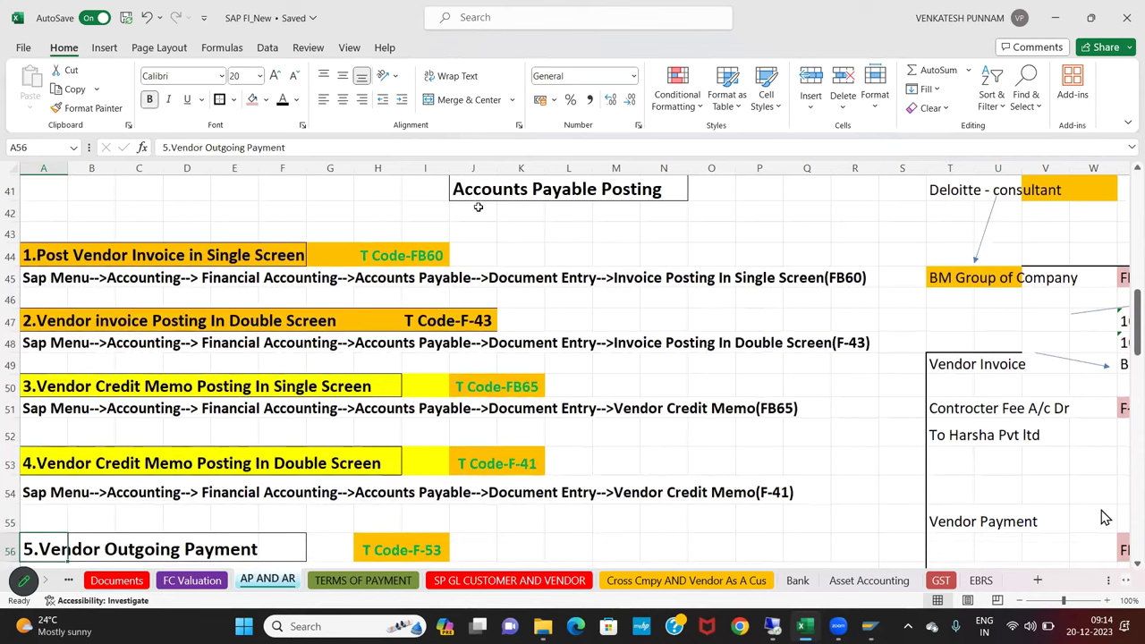
click(479, 194)
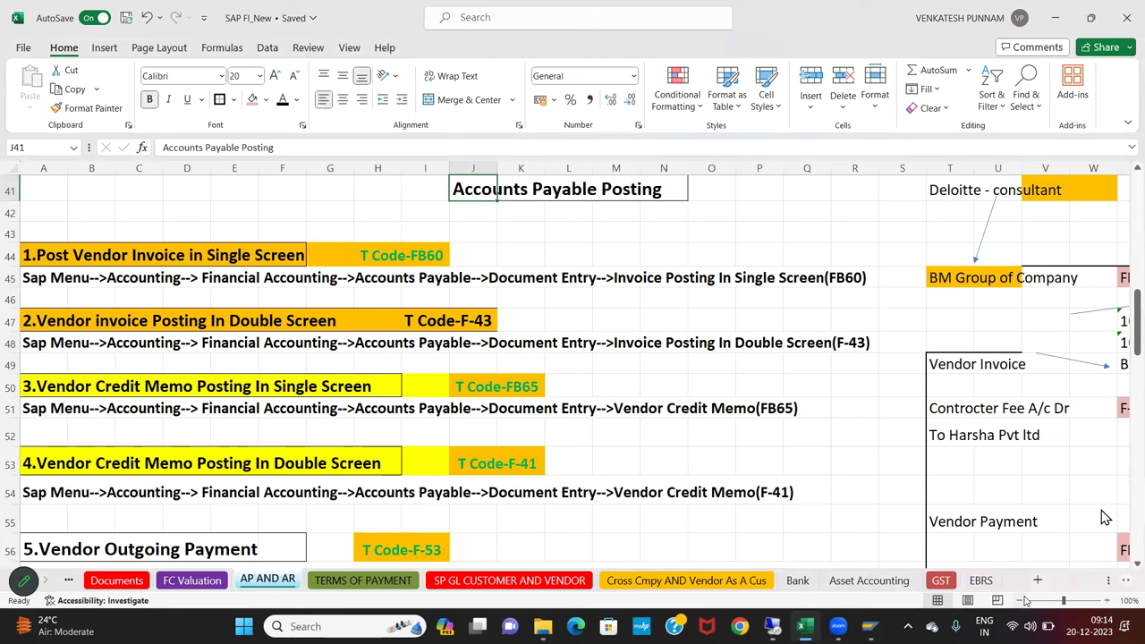
Work through the step headings in rows 44 to 56, adjusting their pink fill
click(759, 522)
scroll(428, 332, down, 1)
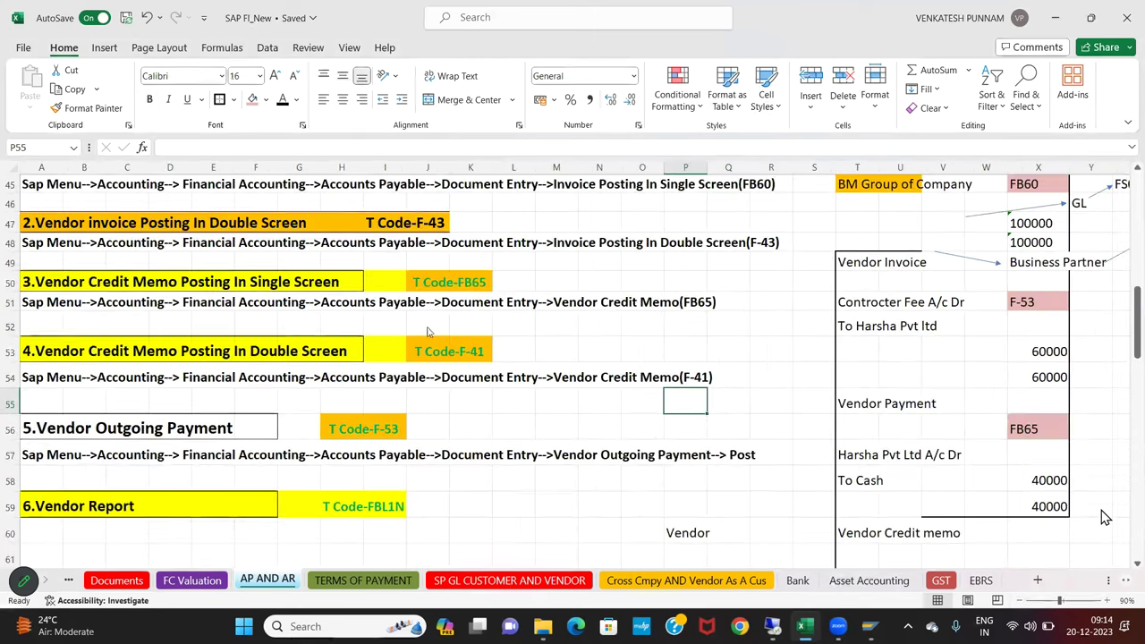
scroll(428, 332, up, 3)
scroll(80, 366, down, 2)
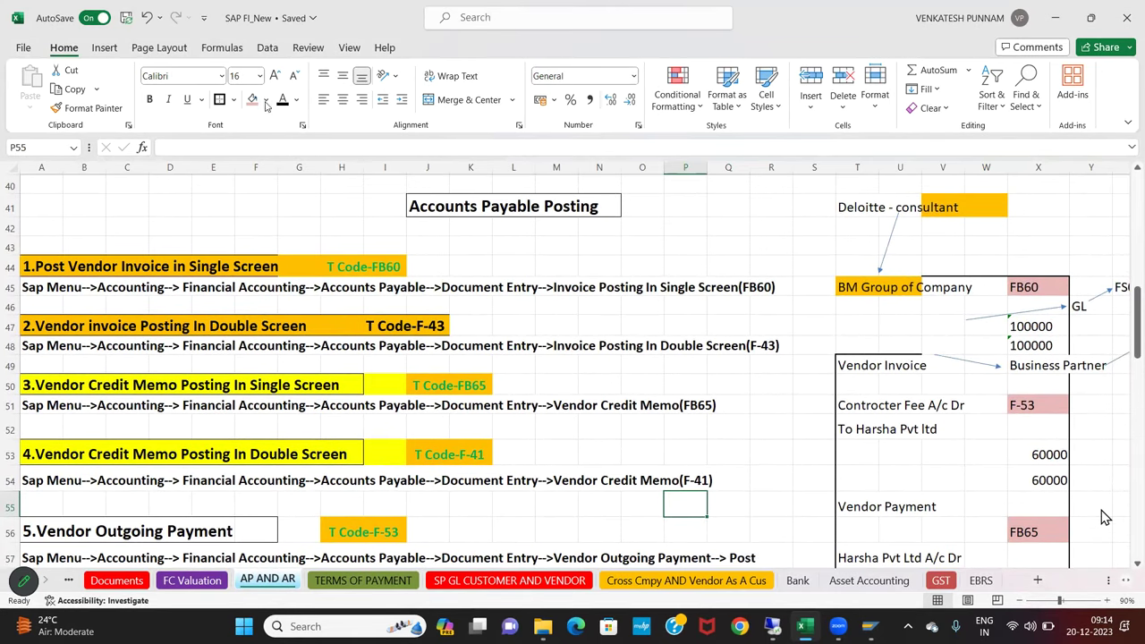
drag(41, 266, 385, 267)
drag(309, 326, 447, 326)
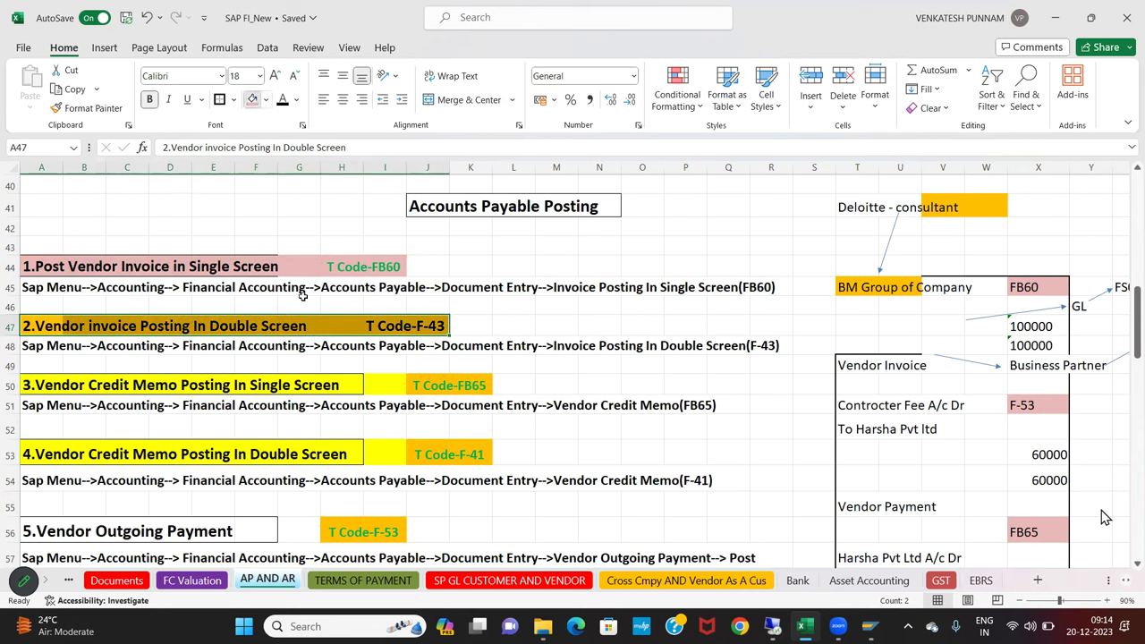
key(Down)
key(Down)
key(Down)
key(shift+Right)
key(shift+Right)
key(shift+Right)
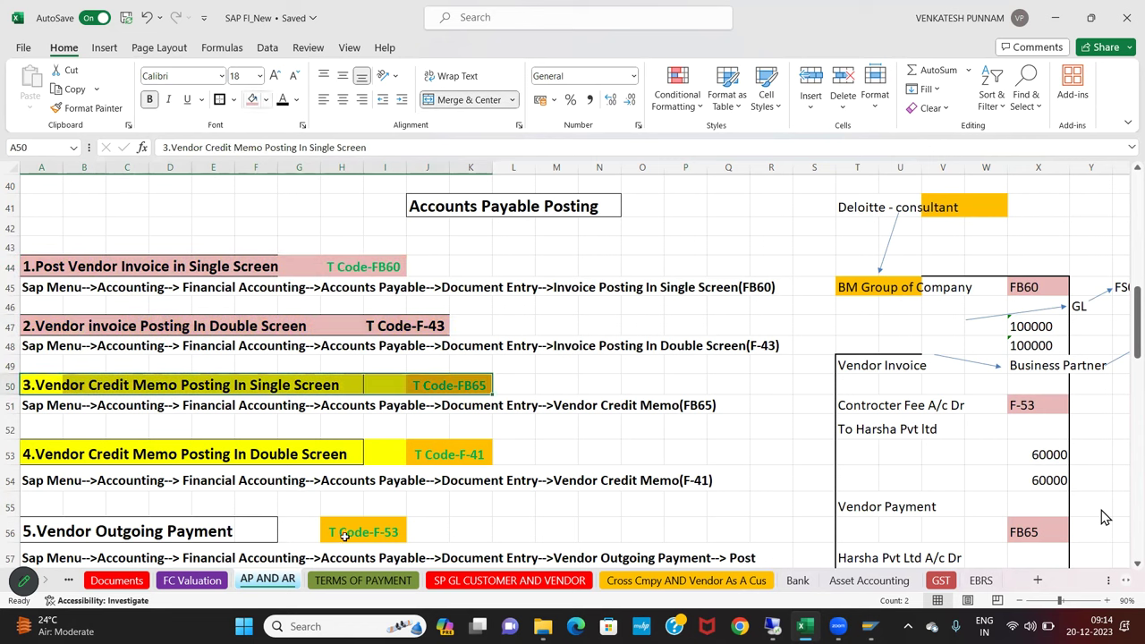
key(ctrl+z)
key(ctrl+z)
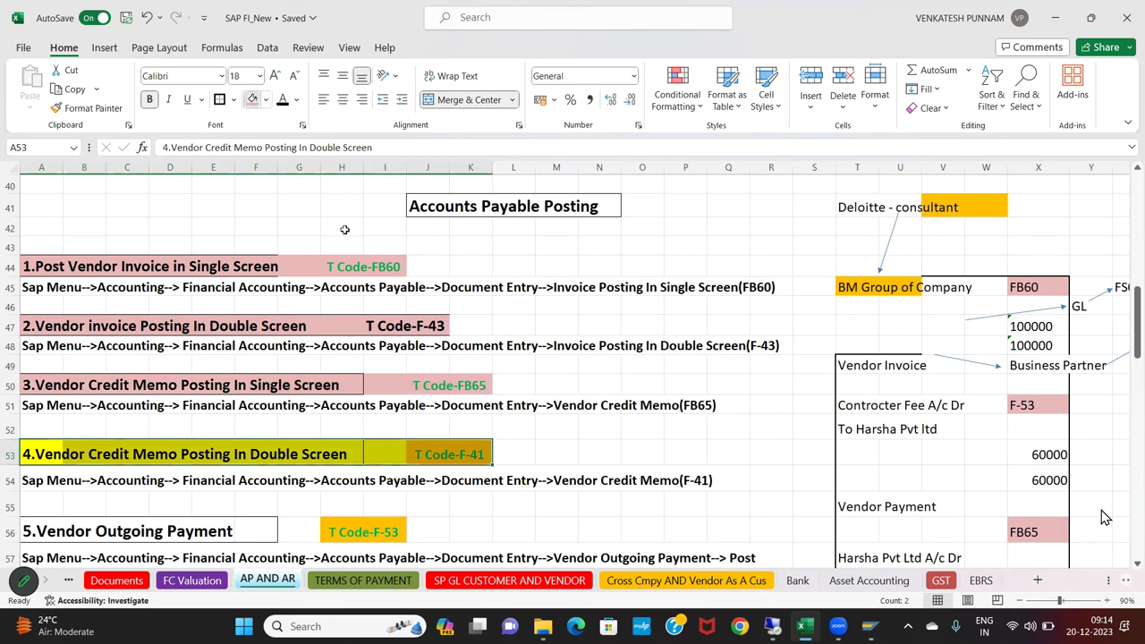
key(ctrl+z)
drag(41, 531, 384, 531)
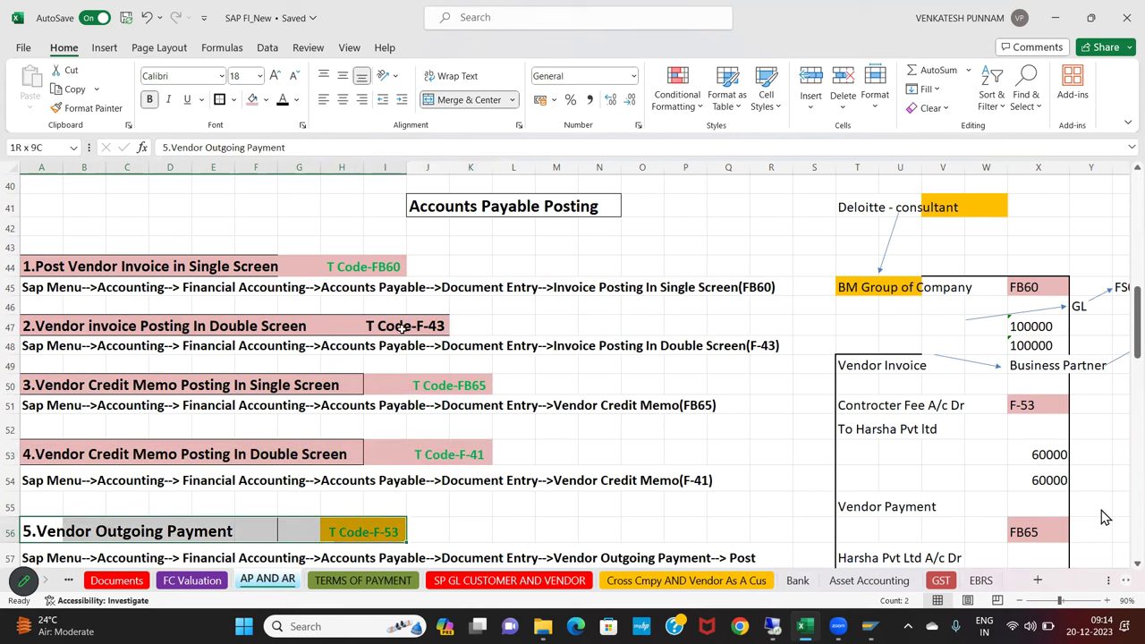
key(ctrl+z)
key(ctrl+z)
key(ctrl+z)
key(ctrl+z)
key(ctrl+z)
key(ctrl+z)
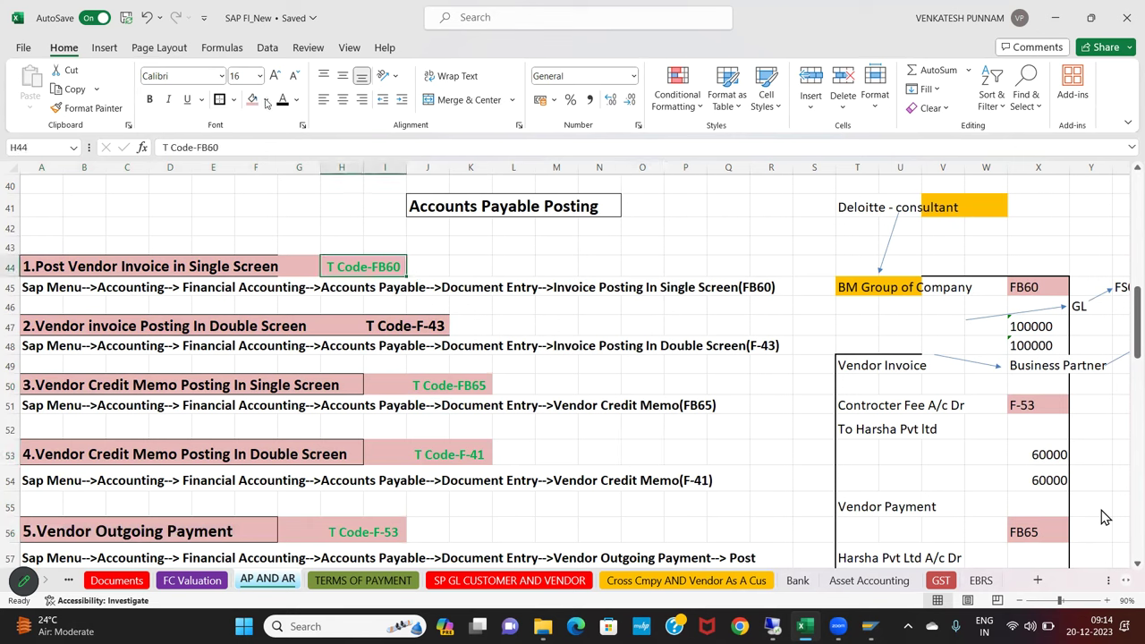
Make T Code-FB60 pink with black text and copy that format onto T Code-FB65
click(266, 100)
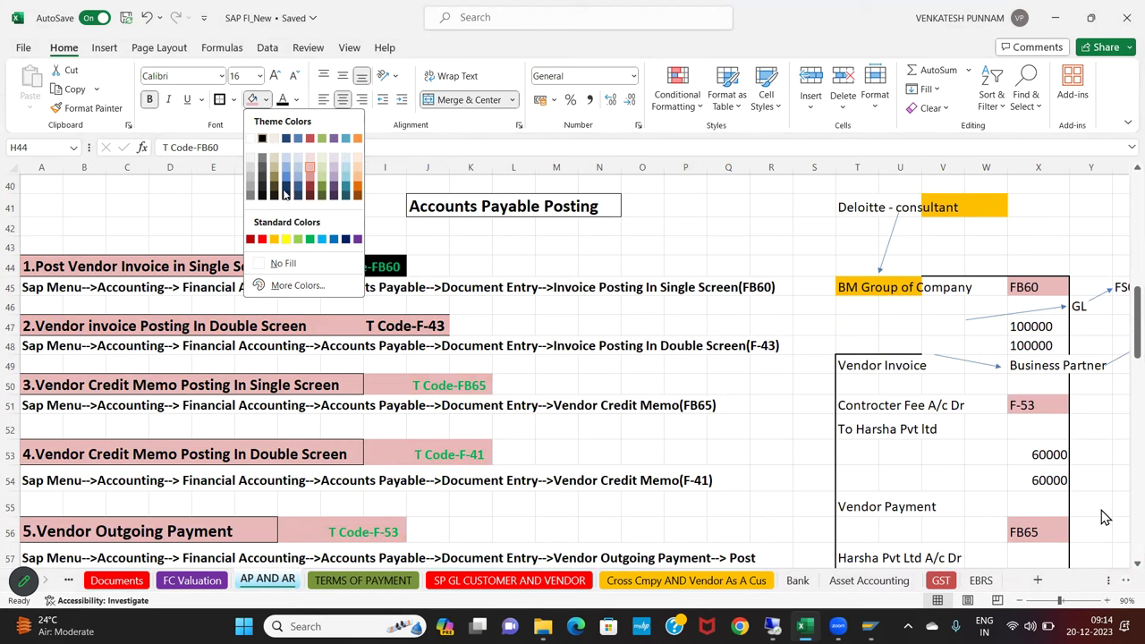
click(266, 99)
click(296, 100)
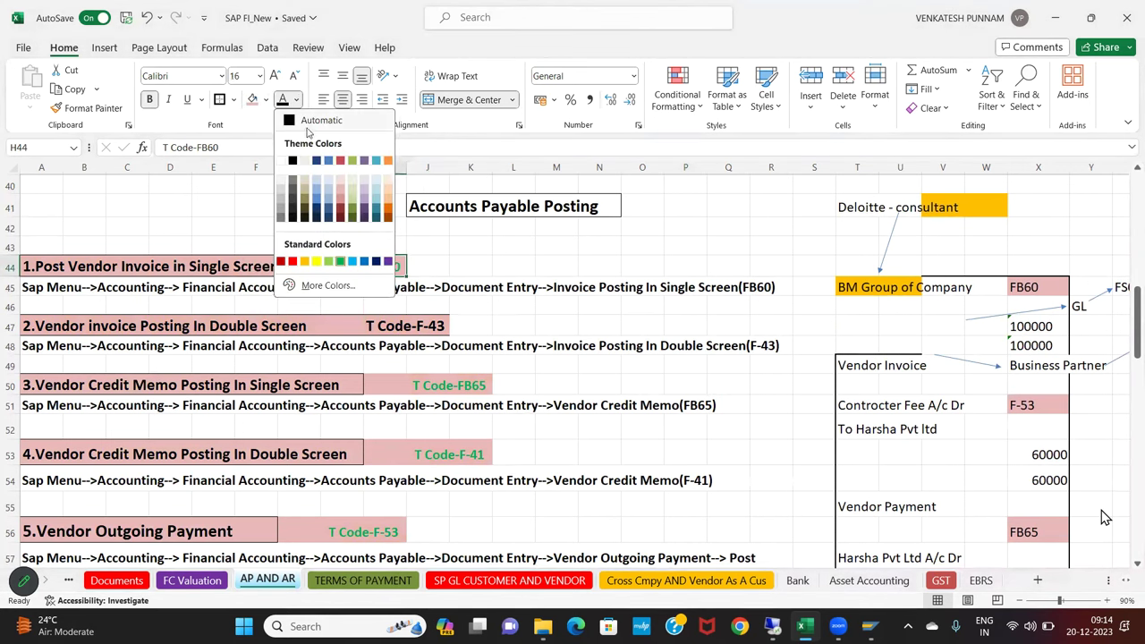
click(311, 122)
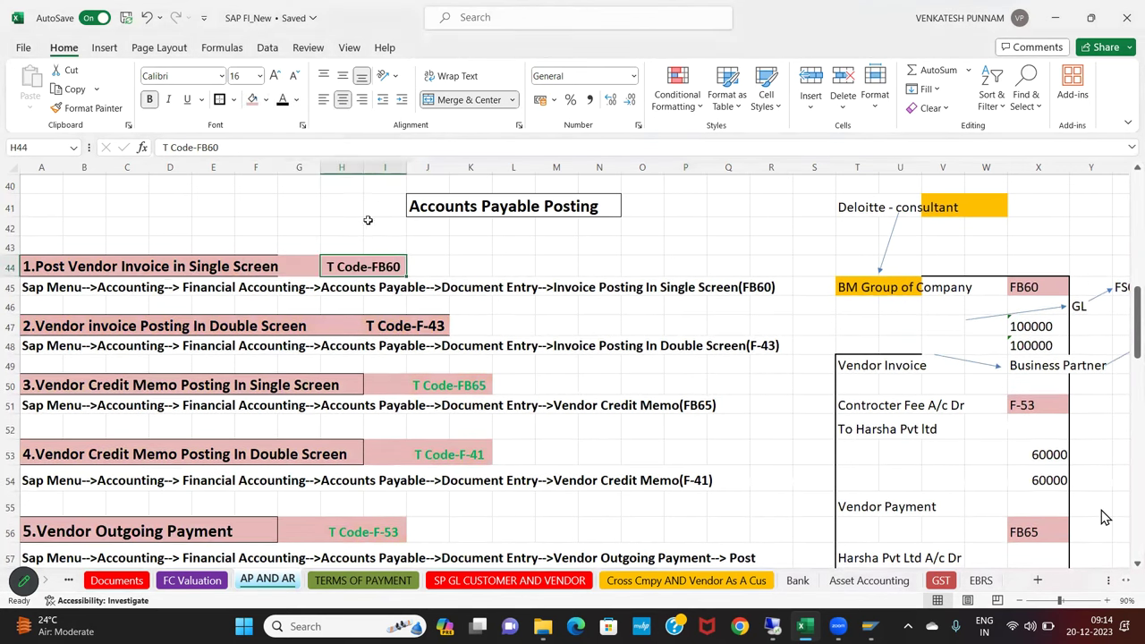
click(420, 382)
click(374, 268)
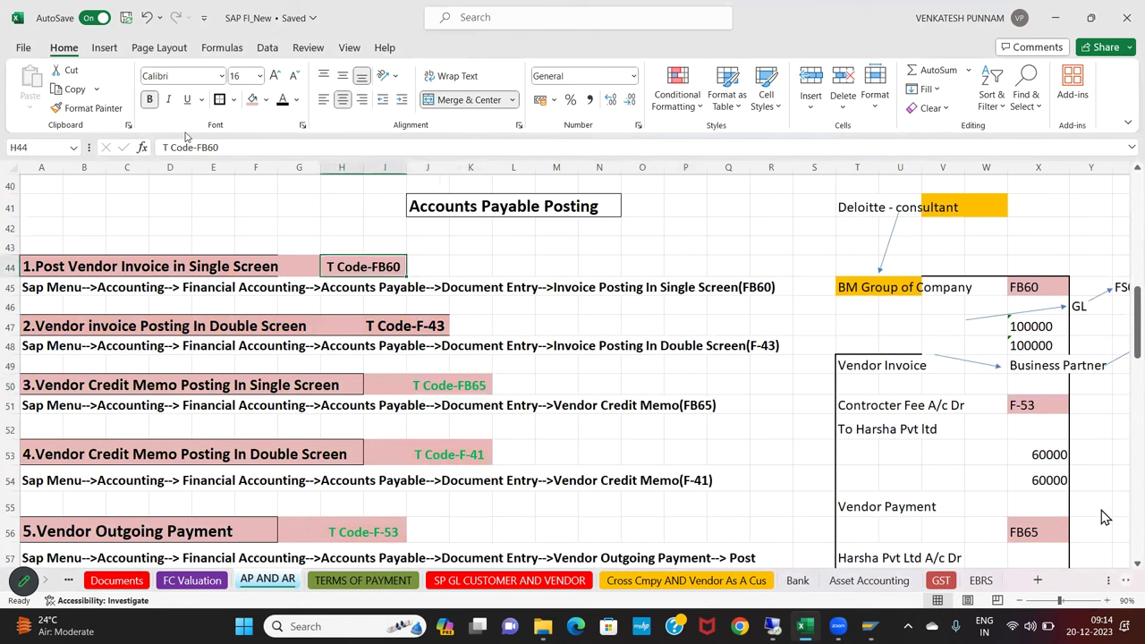
click(104, 113)
click(425, 388)
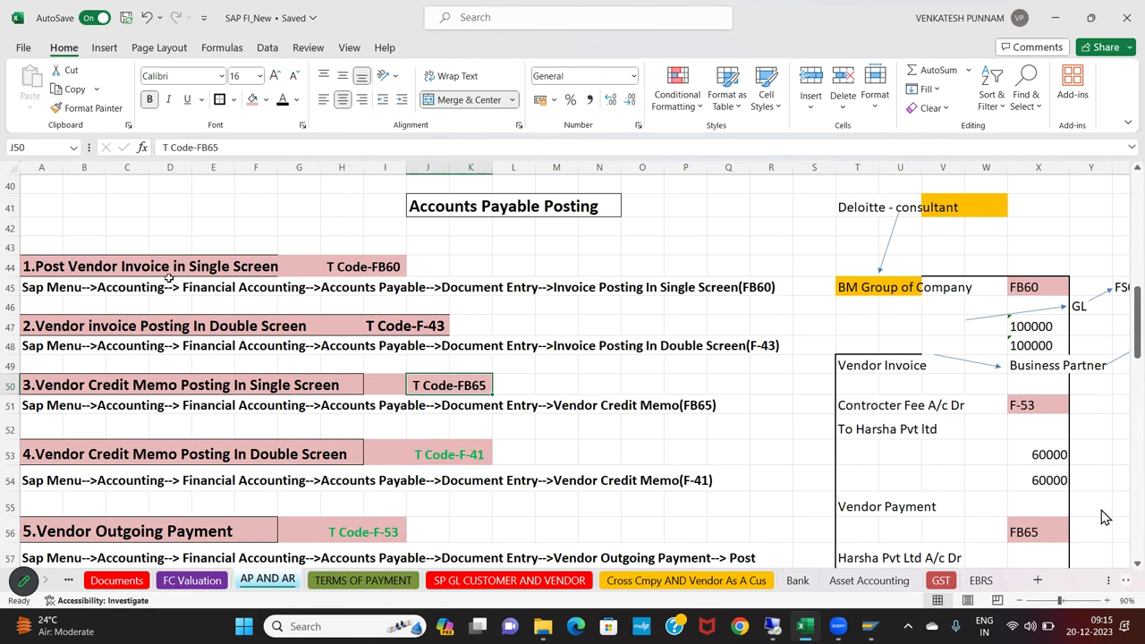
click(243, 269)
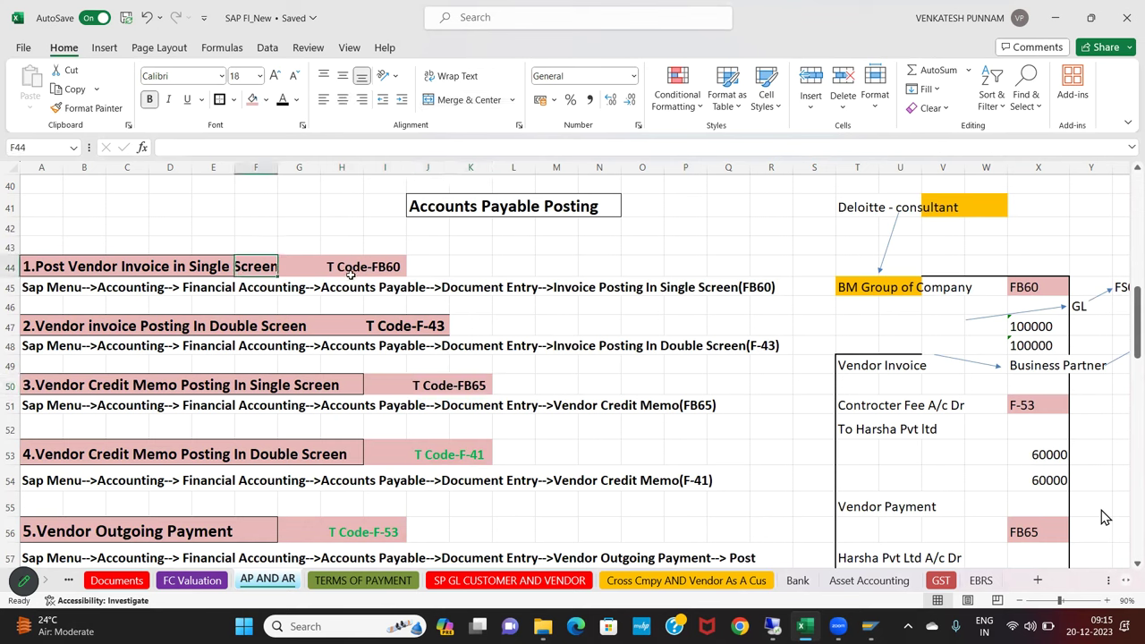
click(367, 267)
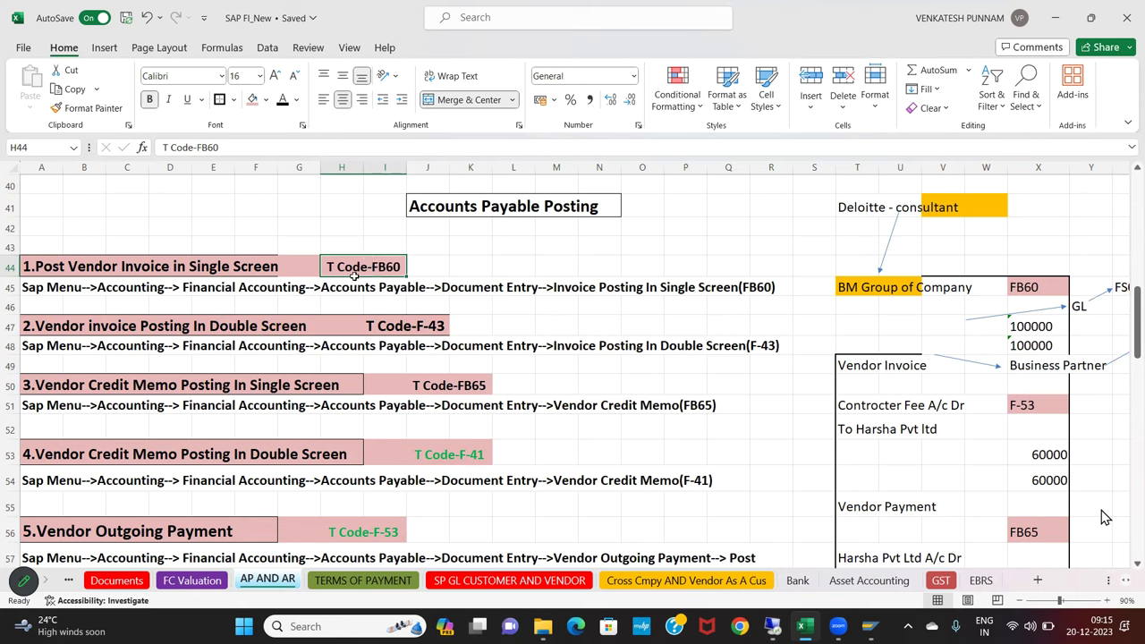
Format Painter the T Code-FB65 label style onto the T Code-F-41 label
click(50, 329)
drag(49, 329, 411, 324)
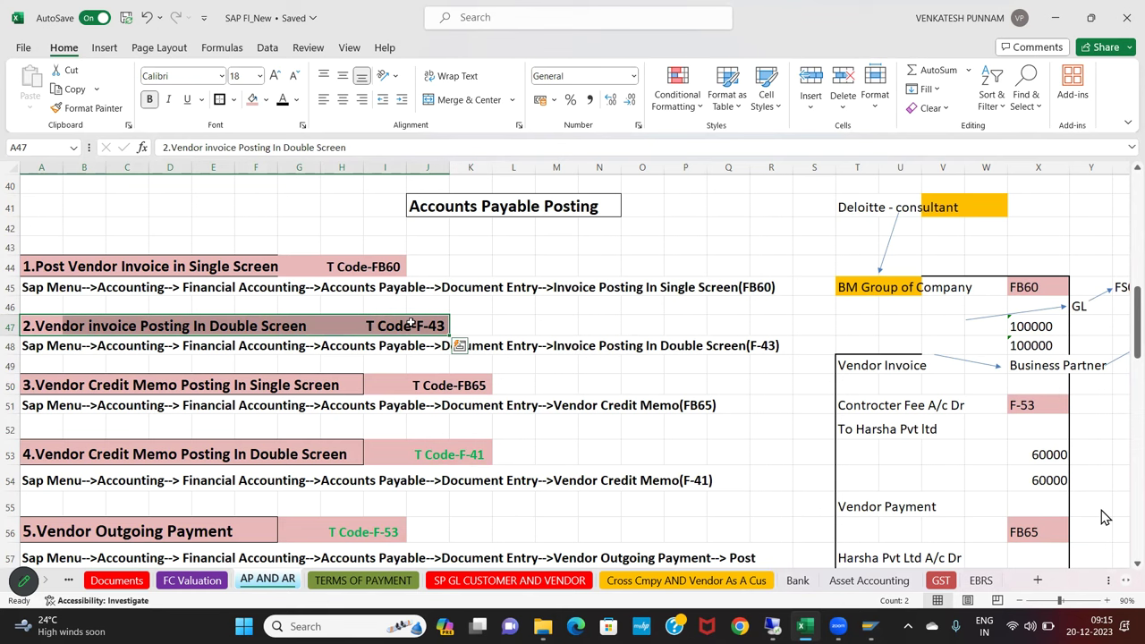
drag(117, 386, 484, 386)
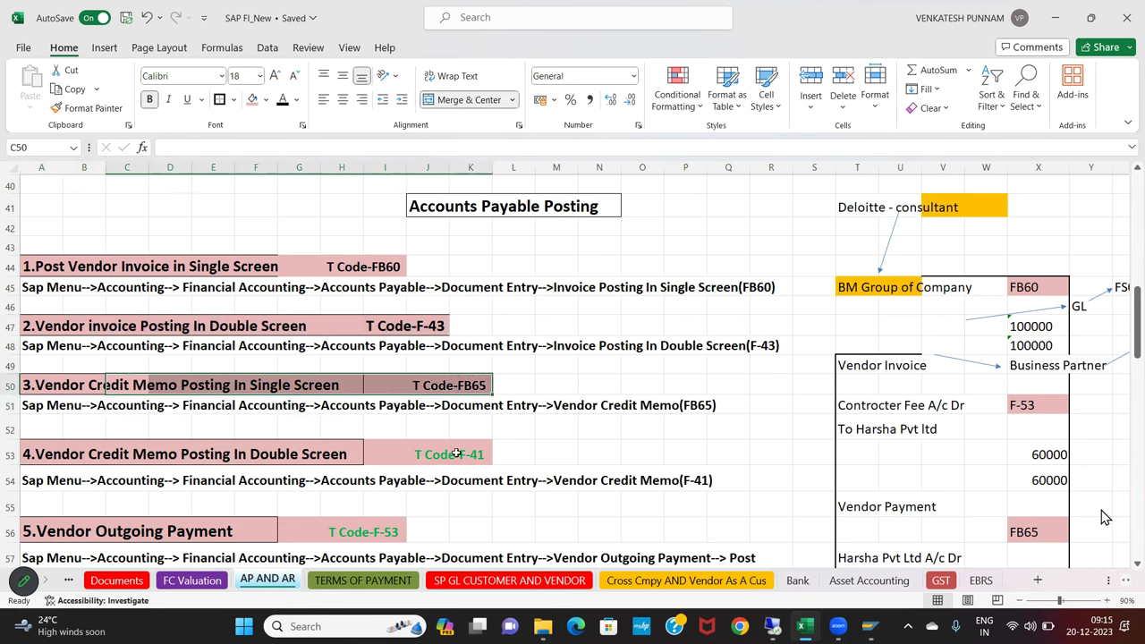
click(455, 389)
click(88, 108)
click(434, 451)
click(531, 448)
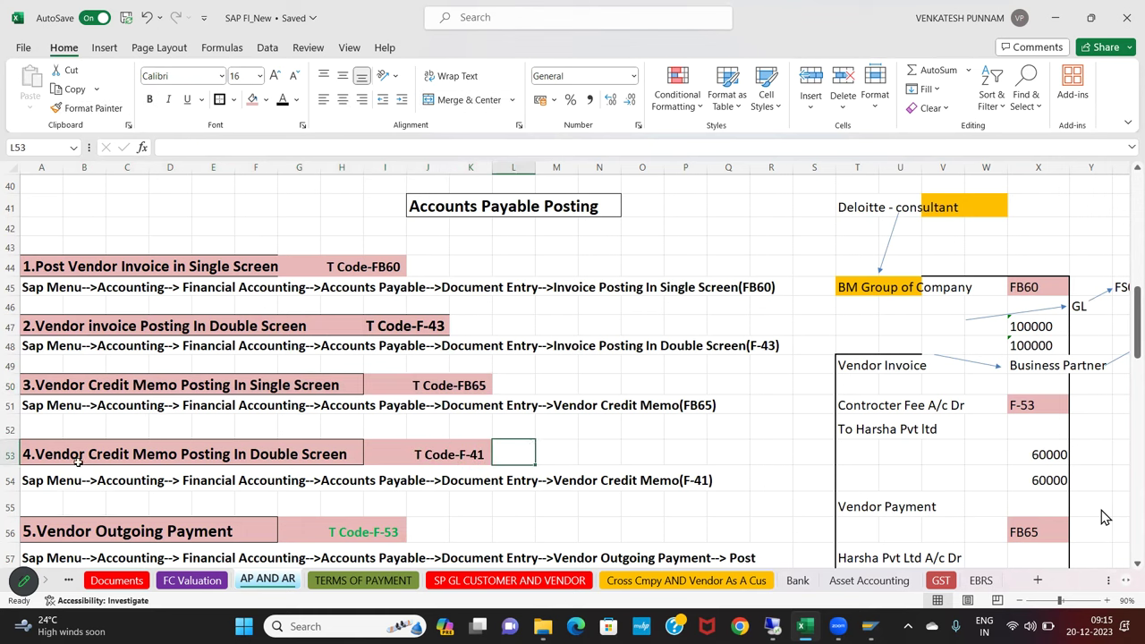
Give the green T Code-F-53 label a pink fill and Automatic font colour
drag(64, 457, 488, 455)
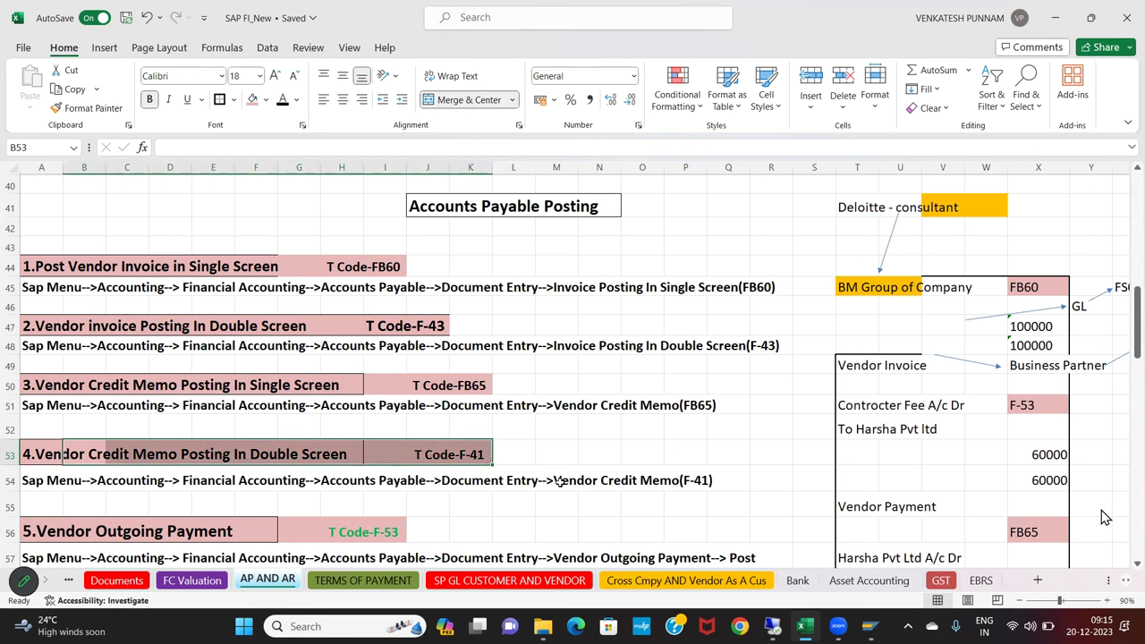
scroll(559, 482, down, 1)
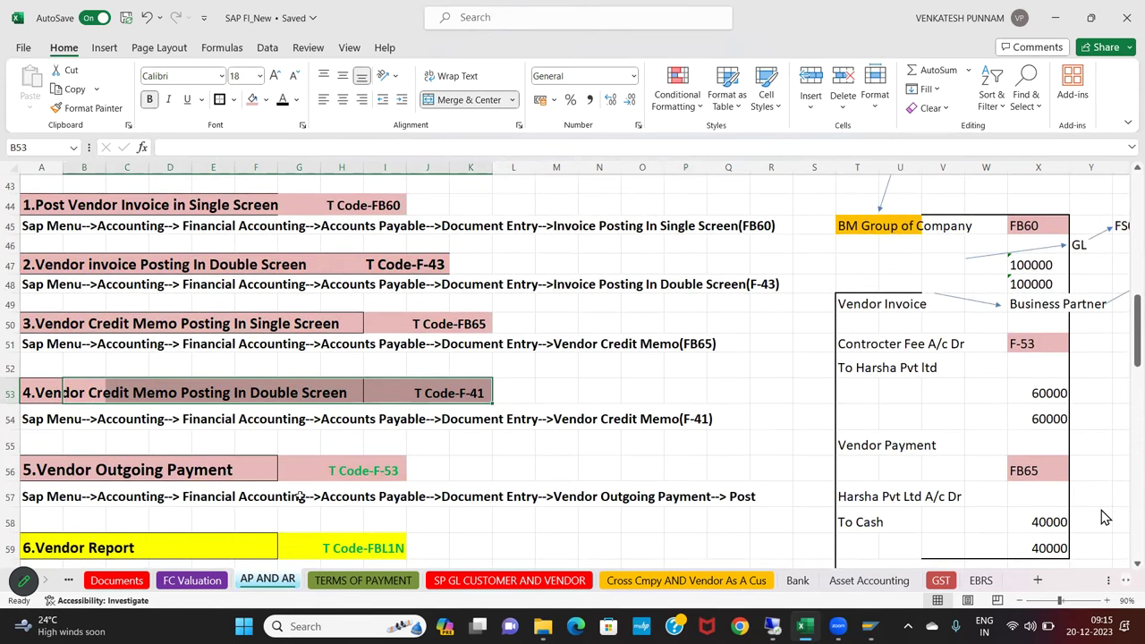
click(367, 476)
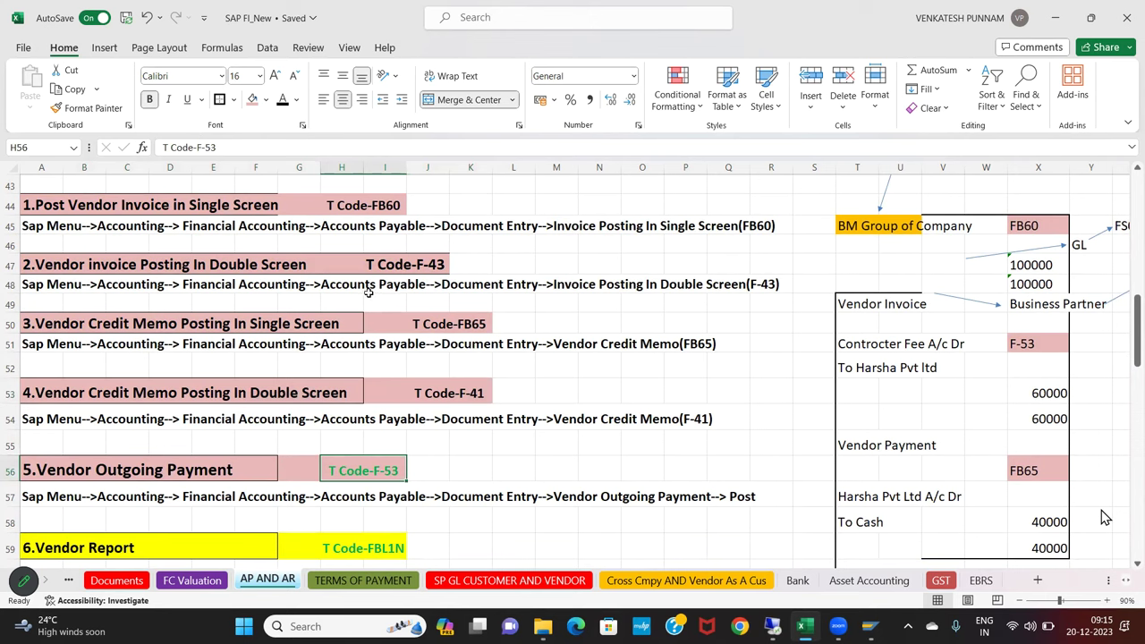
click(469, 400)
click(357, 466)
click(267, 101)
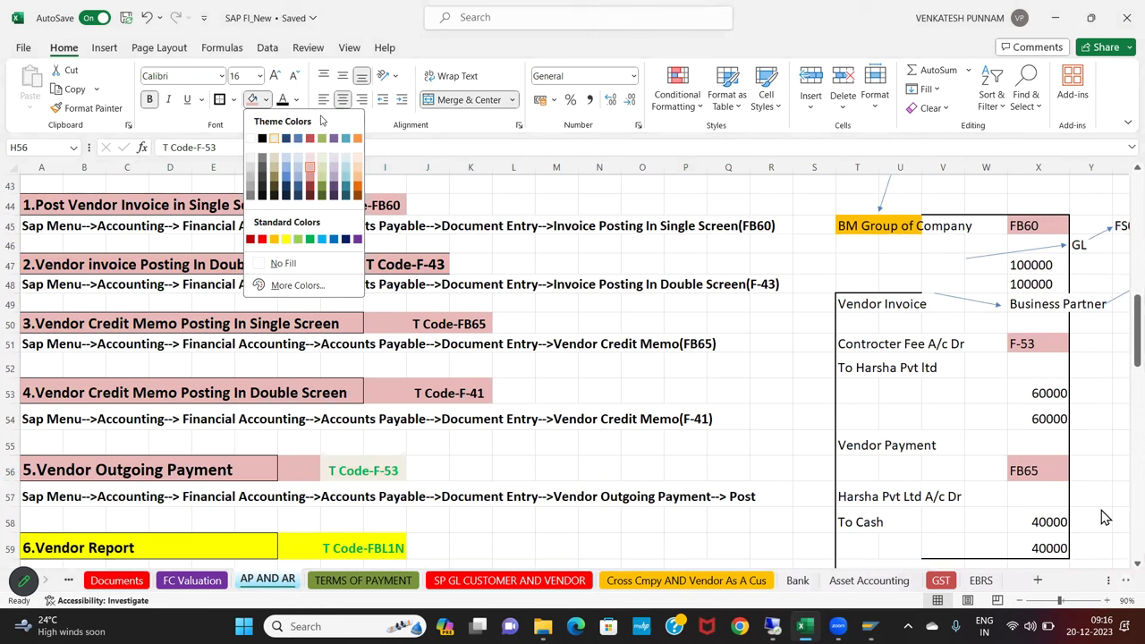
click(297, 102)
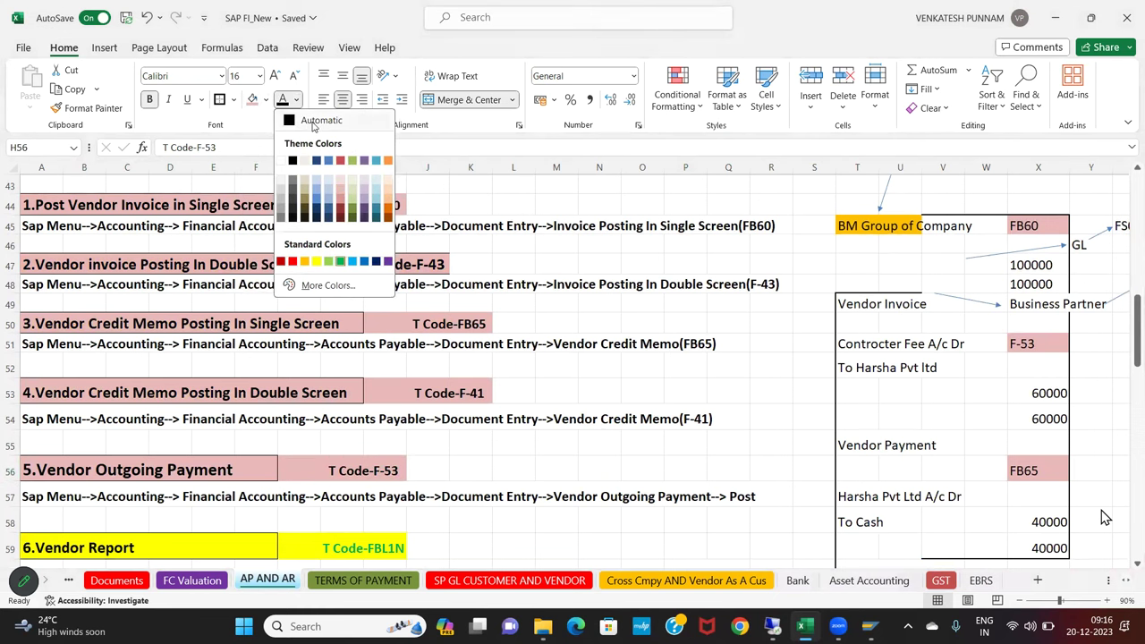
click(313, 120)
click(477, 413)
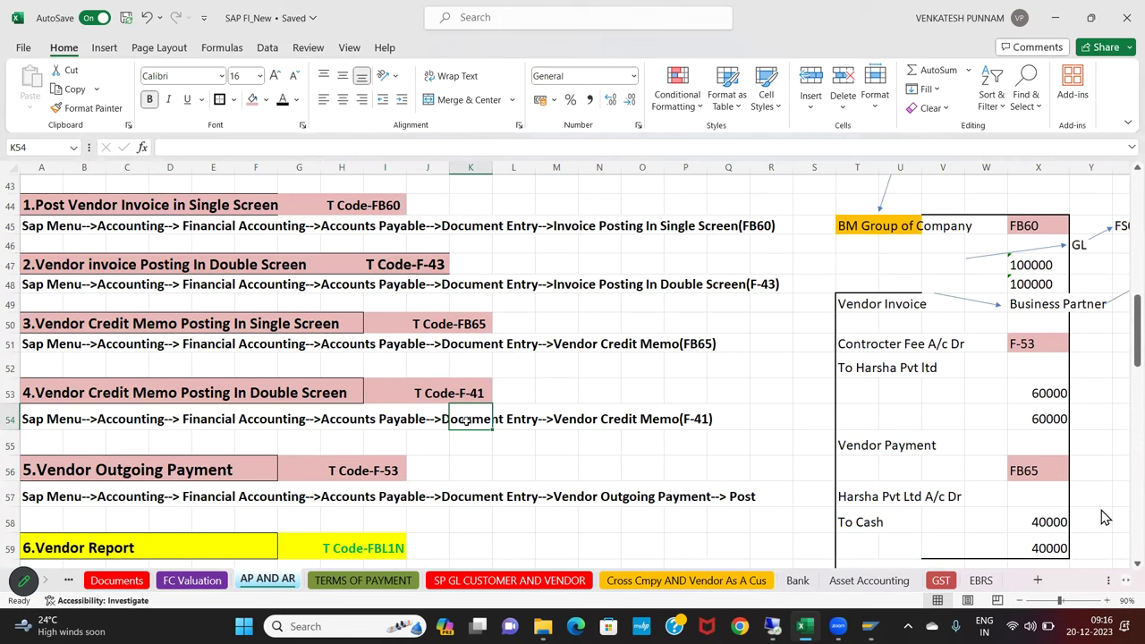
click(59, 548)
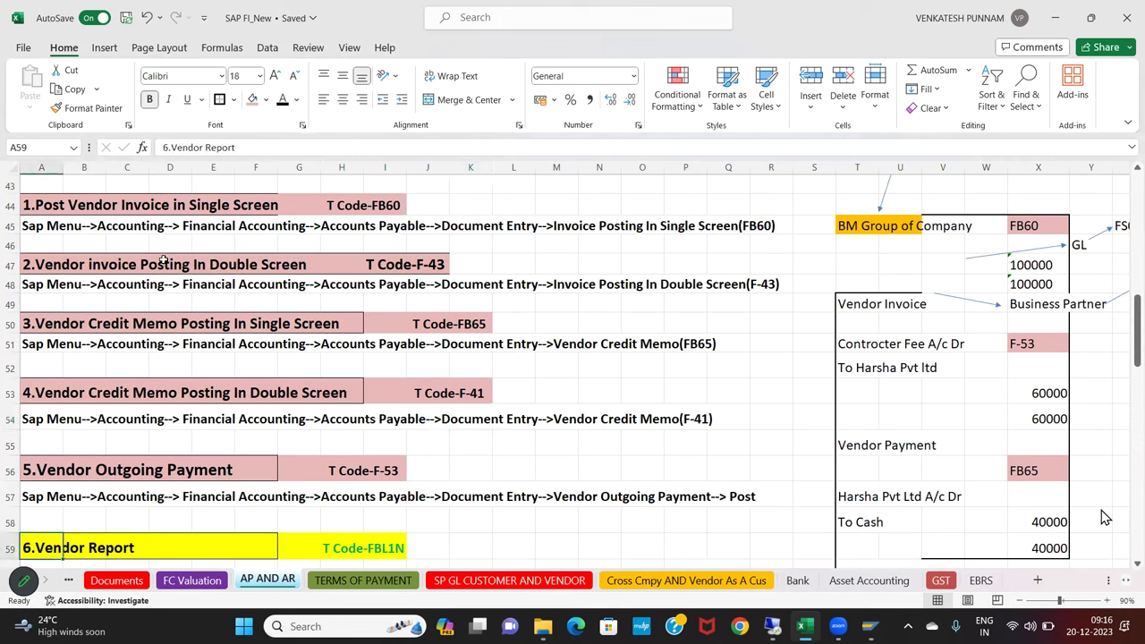
Rename A59 to '6.Vendor Line item Report' and apply the pink heading style to row 59
click(205, 148)
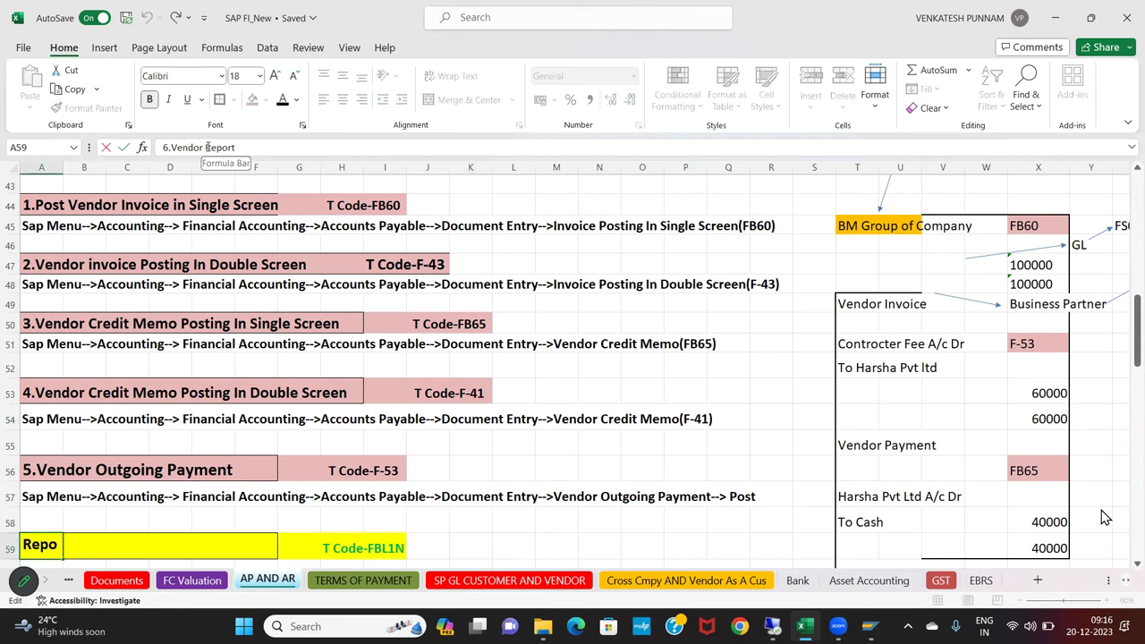
text(Line i)
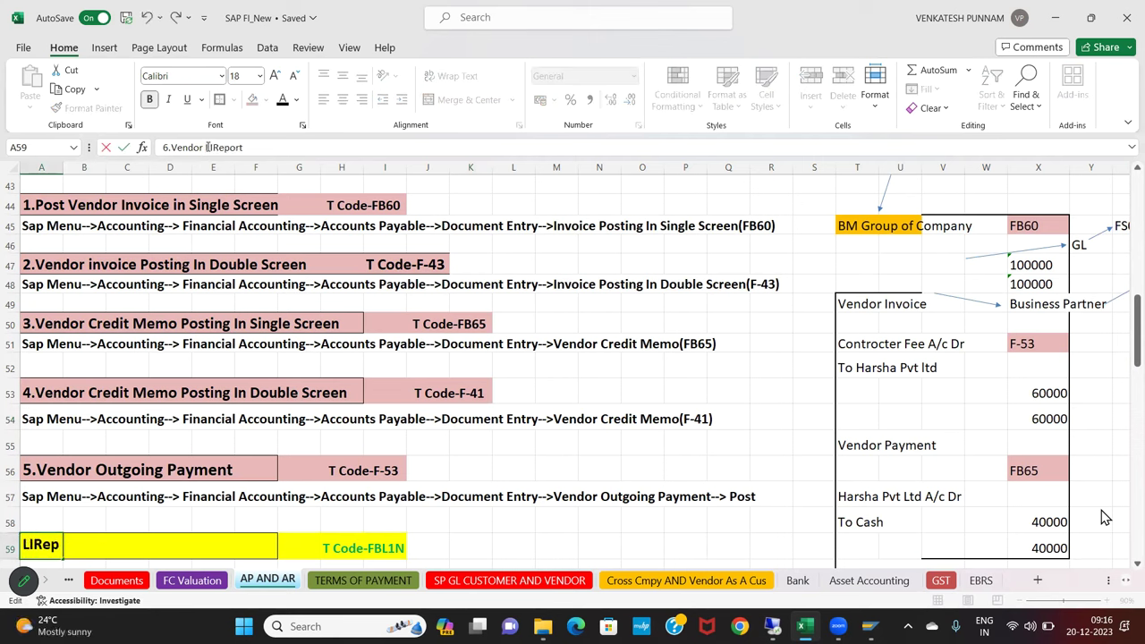
text(tem)
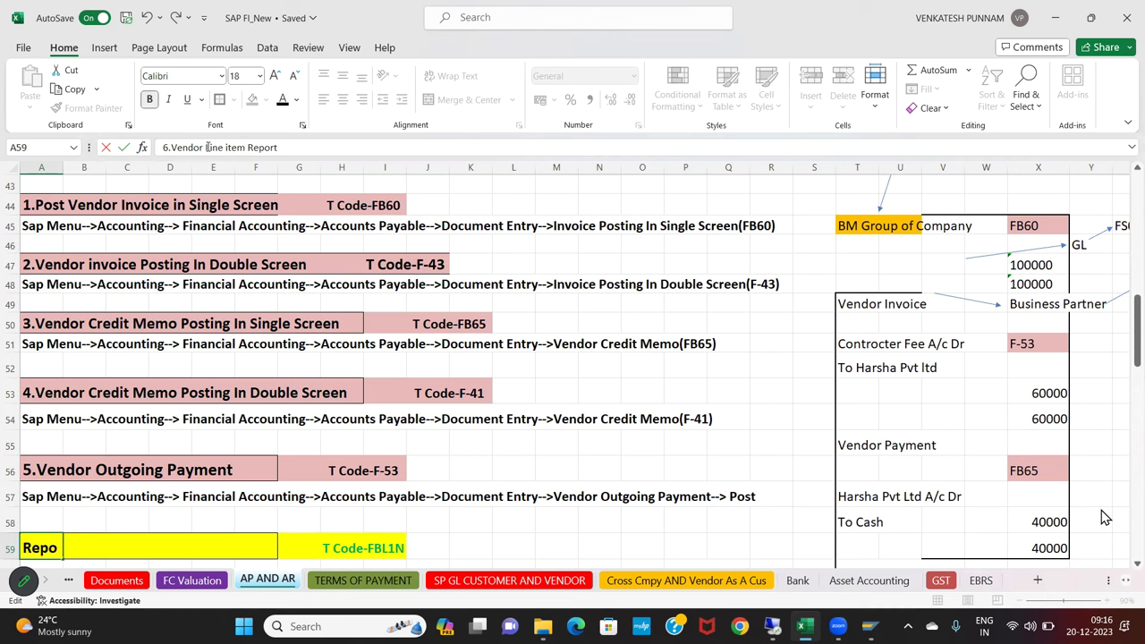
key(Return)
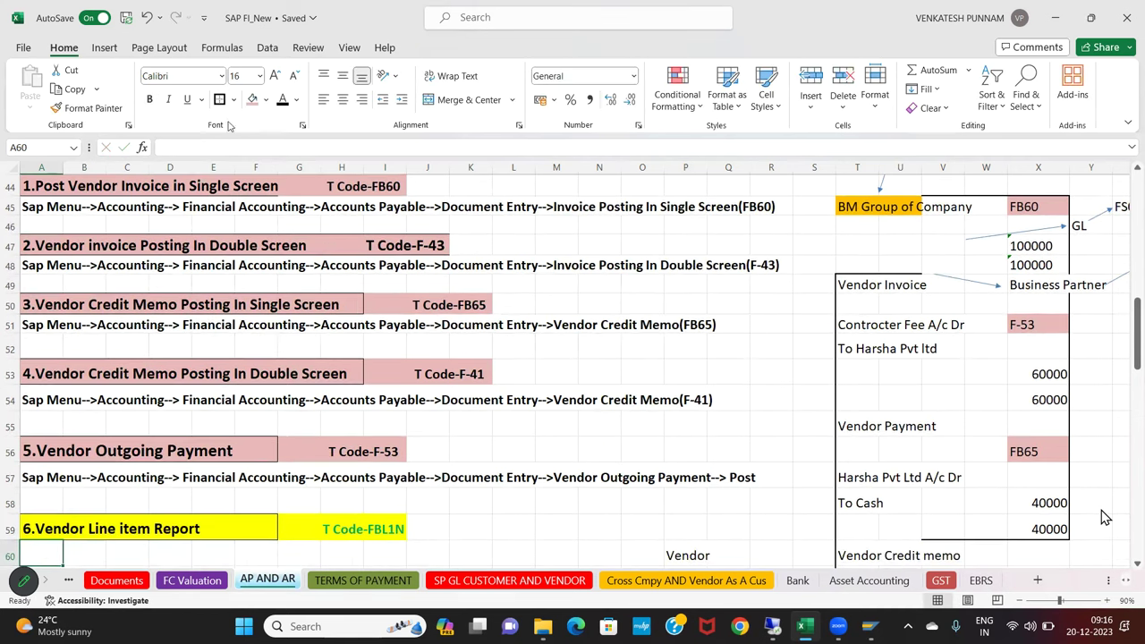
drag(41, 532, 393, 531)
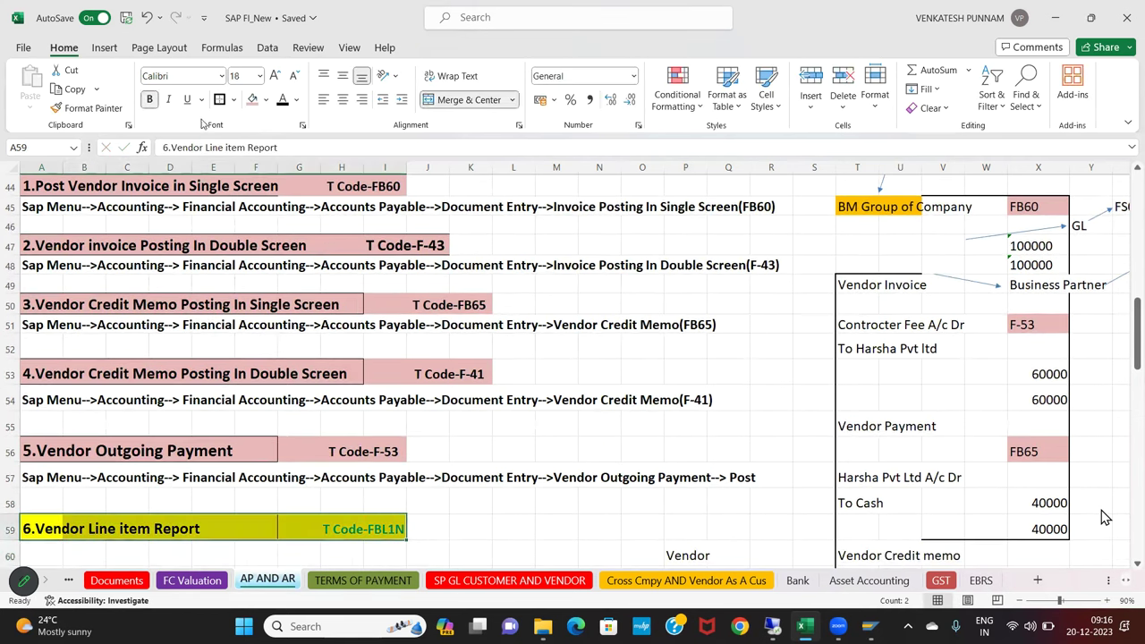
click(548, 401)
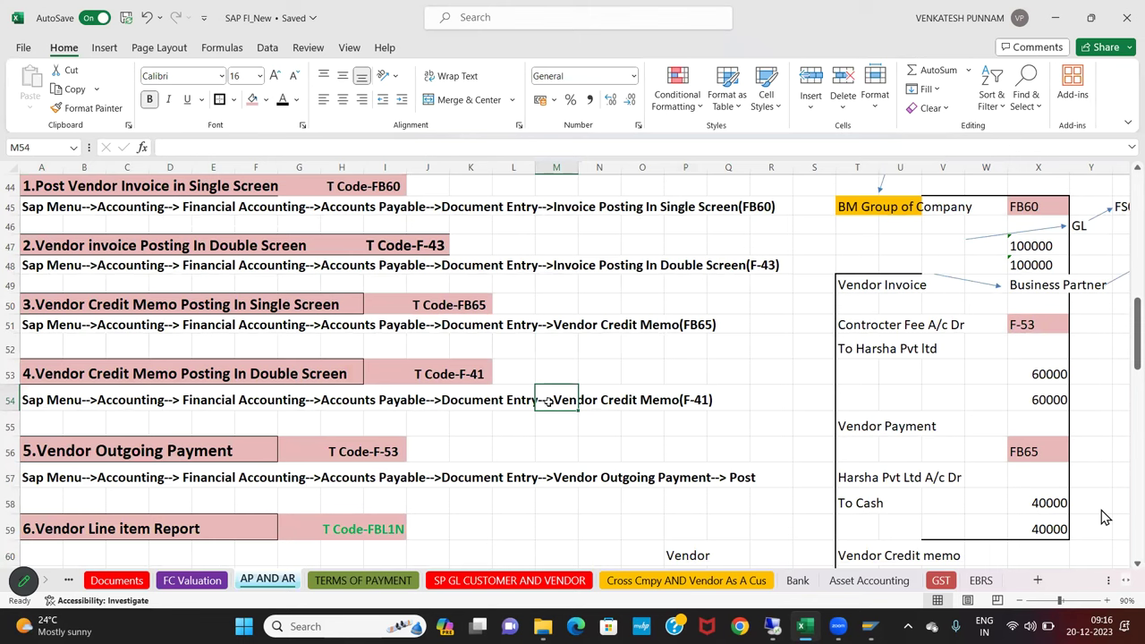
Scroll back up the sheet to the document-settings rows near row 24
click(462, 494)
scroll(479, 503, up, 1)
scroll(479, 505, up, 1)
drag(34, 226, 544, 504)
click(324, 437)
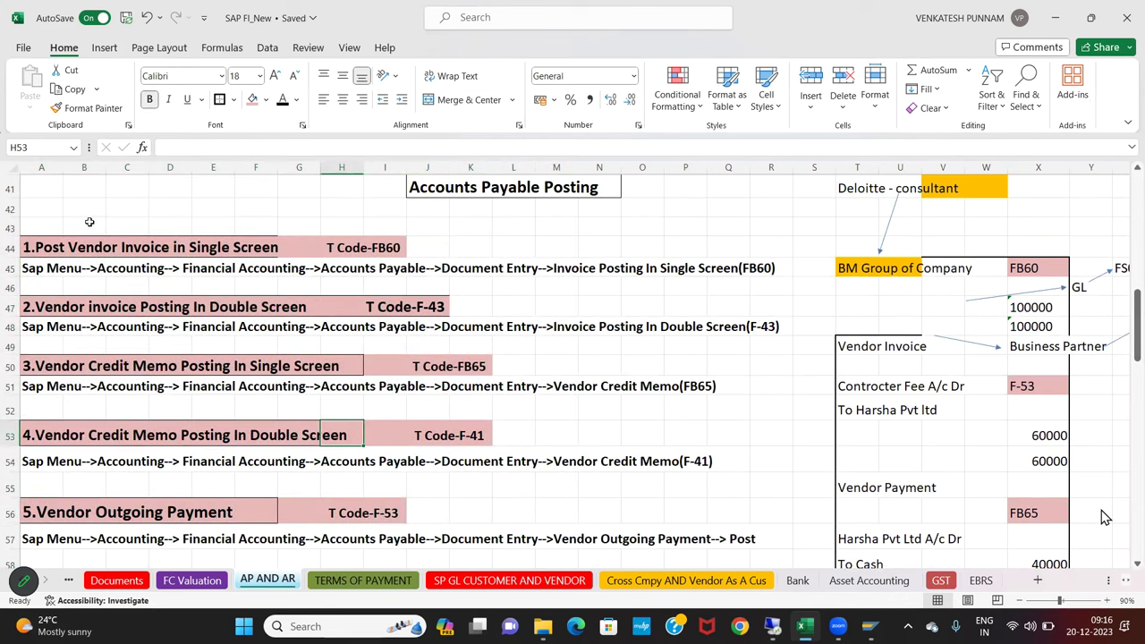
click(481, 411)
scroll(511, 425, down, 1)
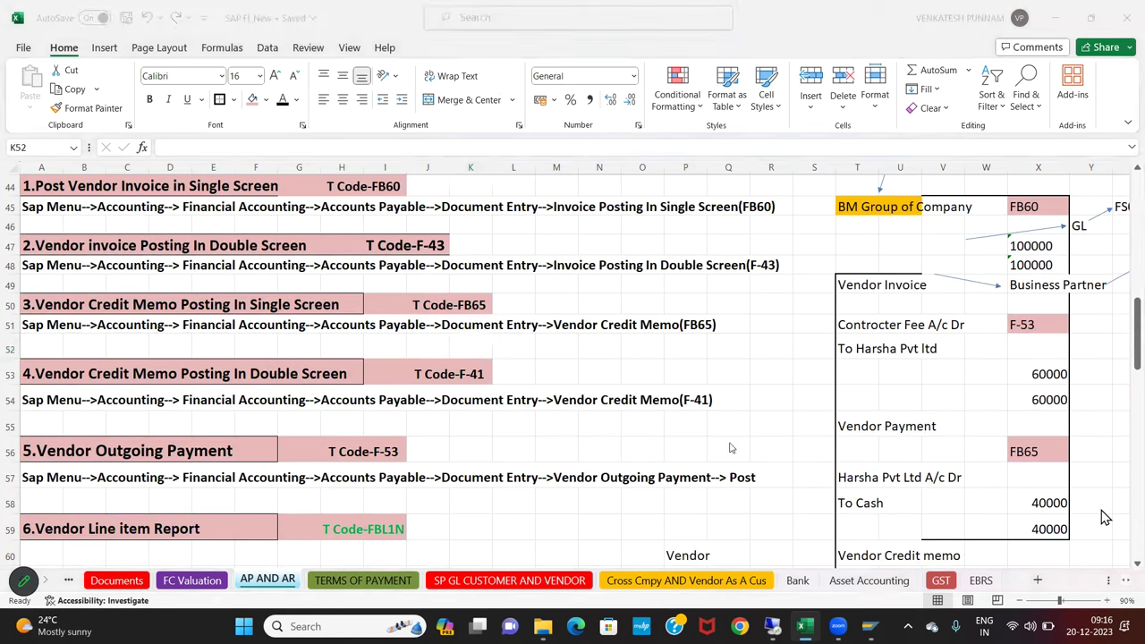
click(606, 90)
key(Up)
key(Up)
key(Up)
key(Up)
key(Up)
key(Up)
key(Up)
key(Up)
key(Up)
key(Up)
key(Up)
key(Up)
key(Up)
key(Up)
key(Up)
key(Up)
key(Up)
key(Up)
key(Up)
key(Up)
key(Up)
key(Up)
key(Up)
key(Up)
key(Up)
key(Up)
key(Right)
key(Right)
key(Right)
key(Right)
key(Right)
key(Right)
key(Right)
key(Right)
key(Right)
key(Right)
key(Right)
key(Right)
key(Right)
key(Right)
key(Right)
key(Right)
key(Right)
key(Right)
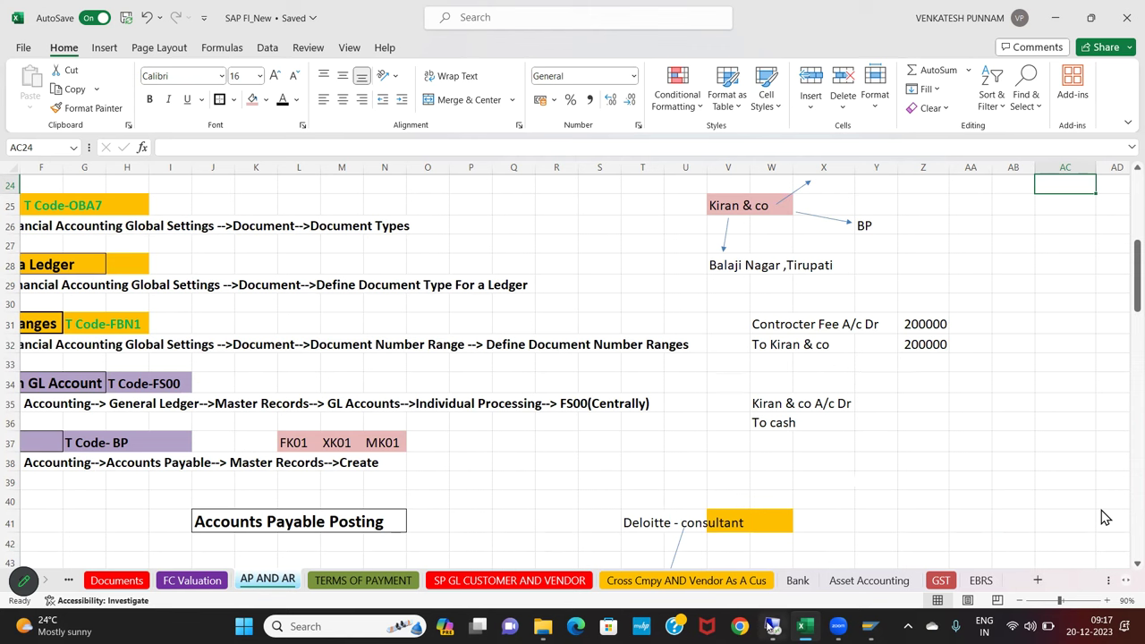
In SAP Easy Access, expand Accounting > Financial Accounting > Accounts Payable > Document Entry
mouse_move(770, 626)
click(756, 537)
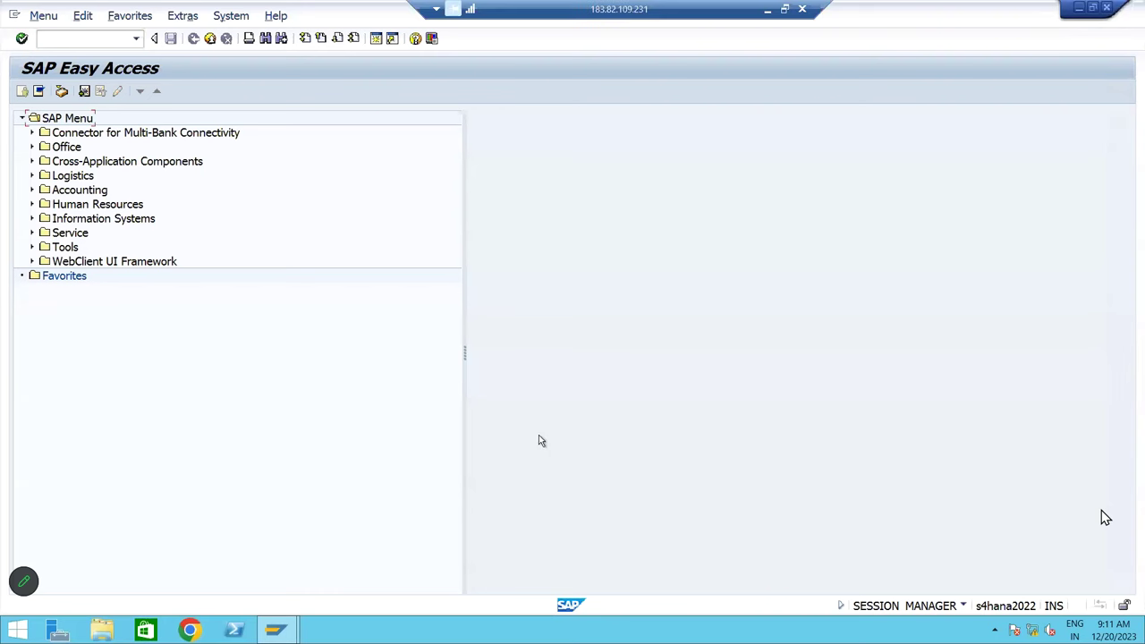
click(64, 122)
click(64, 122)
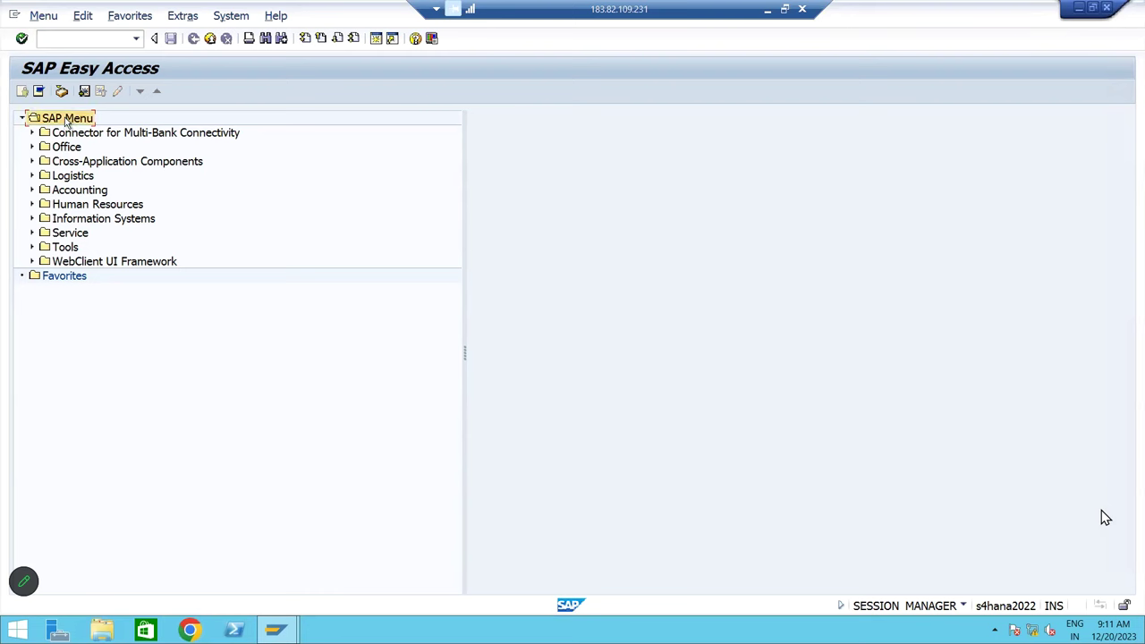
key(Down)
key(Down)
key(Down)
key(Down)
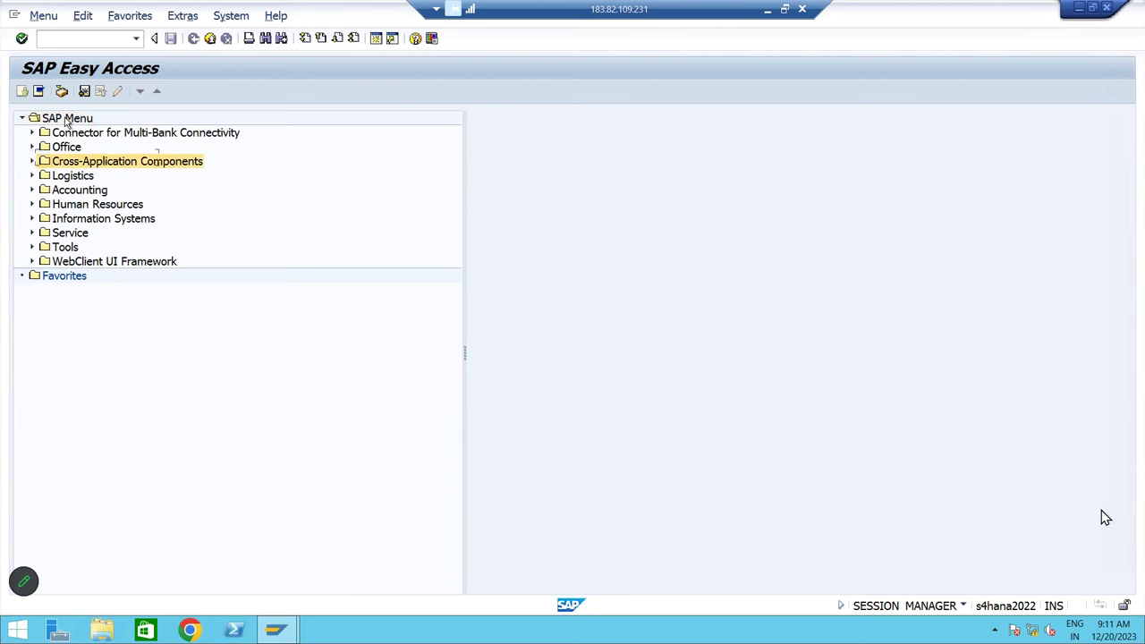
key(Right)
key(Down)
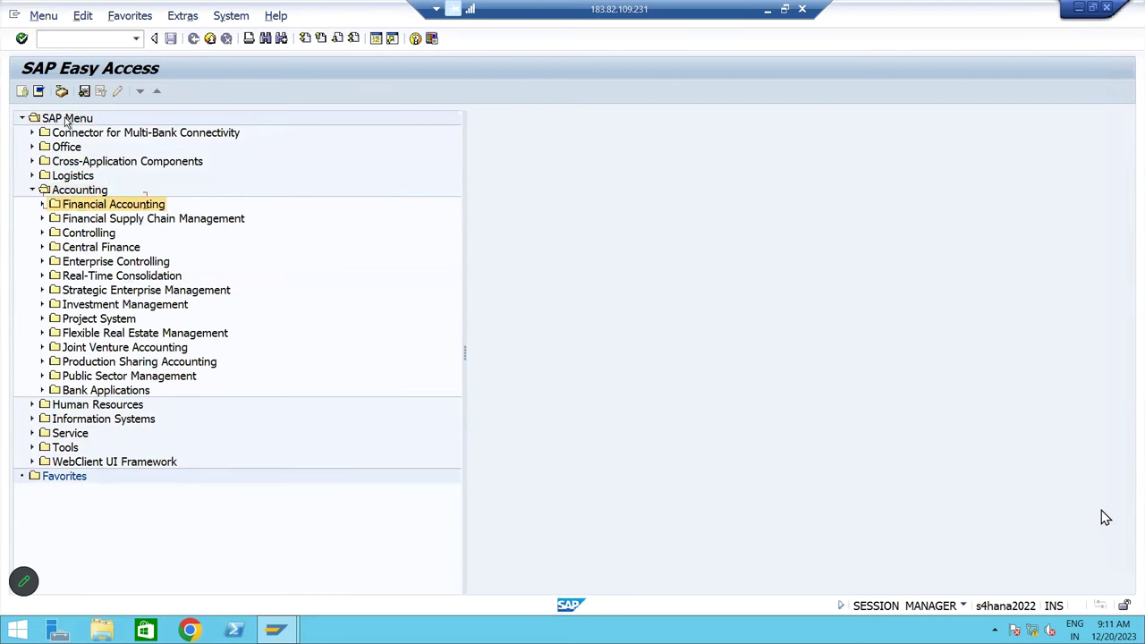
key(Right)
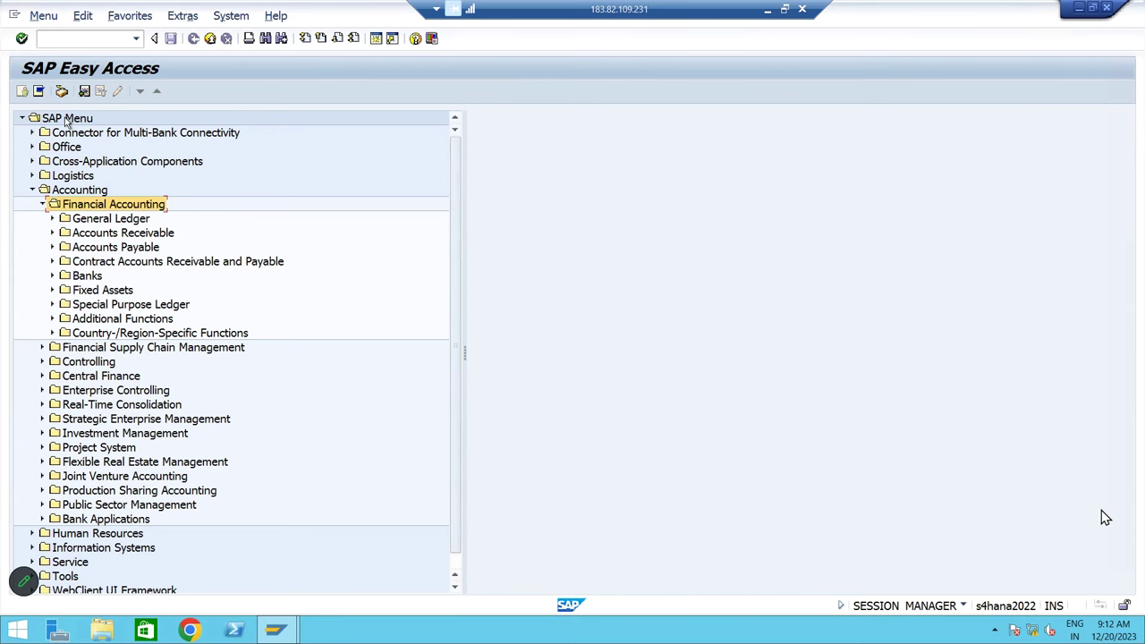
key(Down)
key(Down)
key(Down)
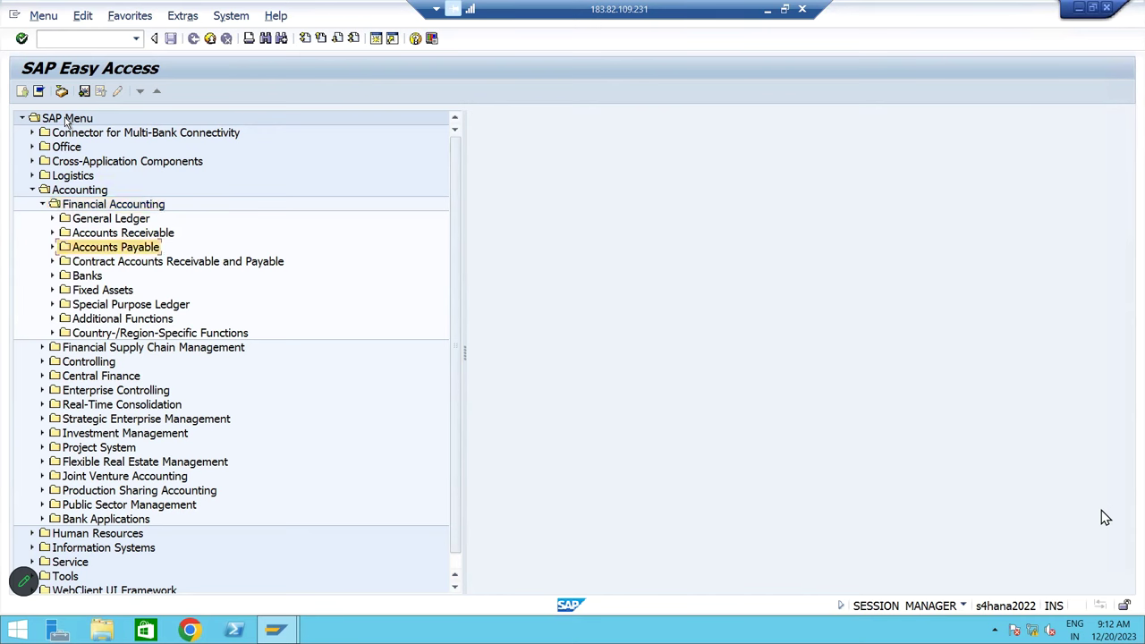
key(Right)
key(Down)
key(Right)
key(Down)
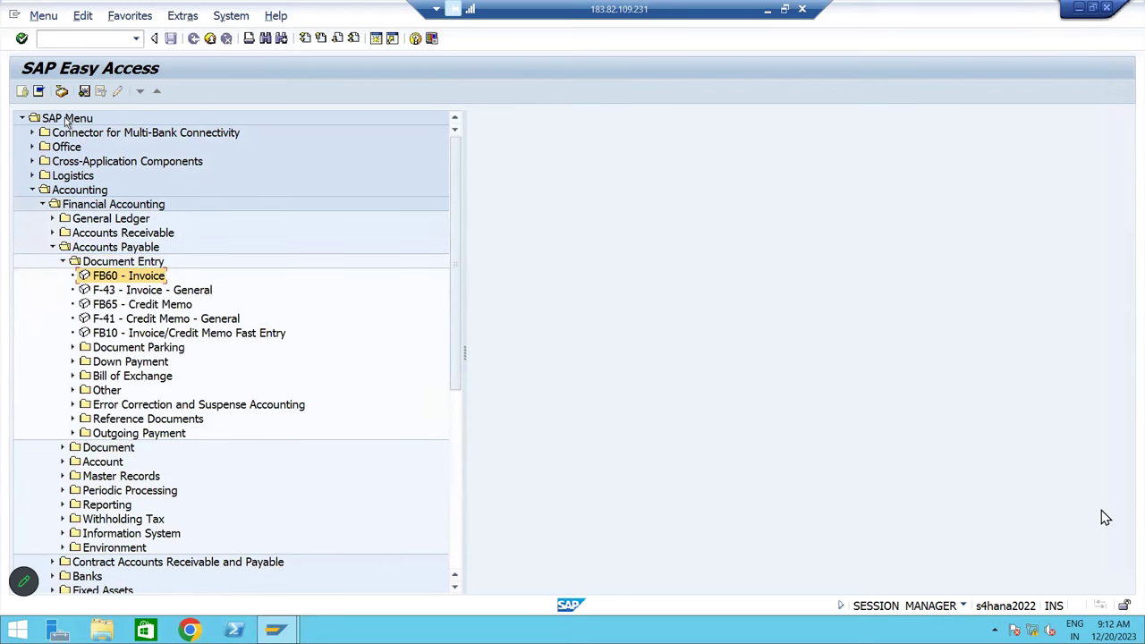
Select the FB60 - Invoice transaction in the Accounts Payable Document Entry folder
click(64, 40)
click(74, 192)
click(158, 204)
click(103, 248)
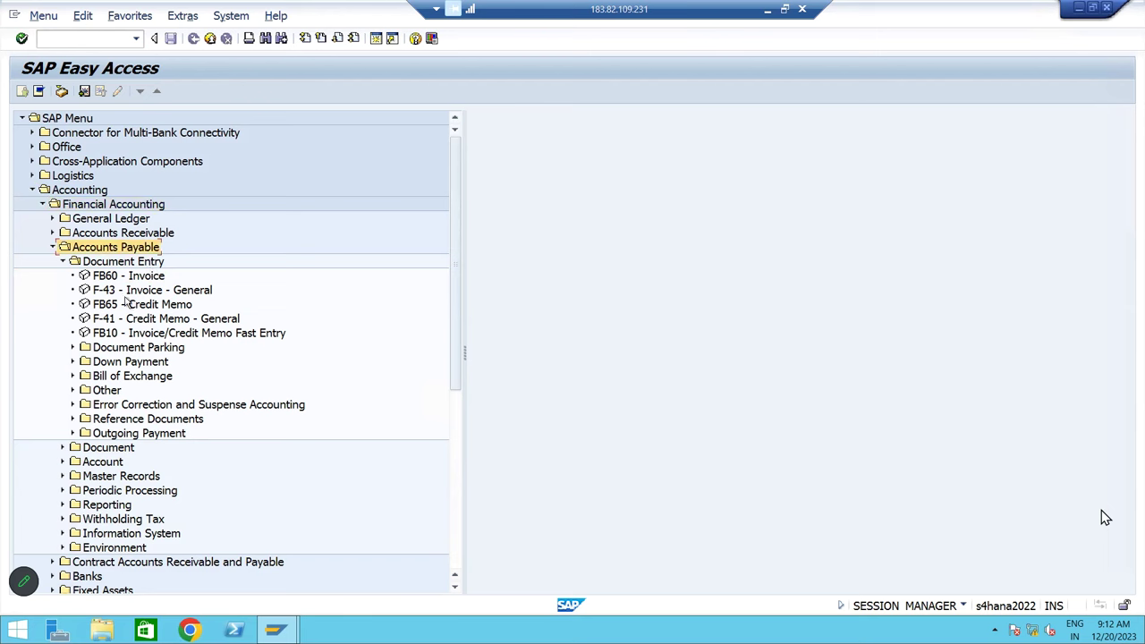
click(123, 263)
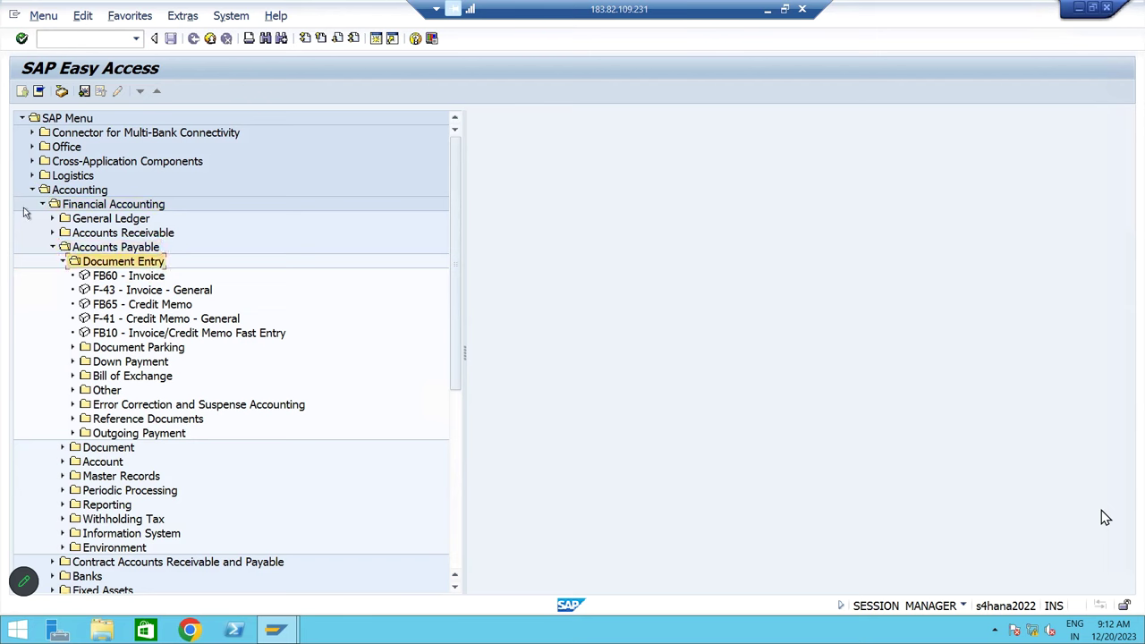
click(128, 279)
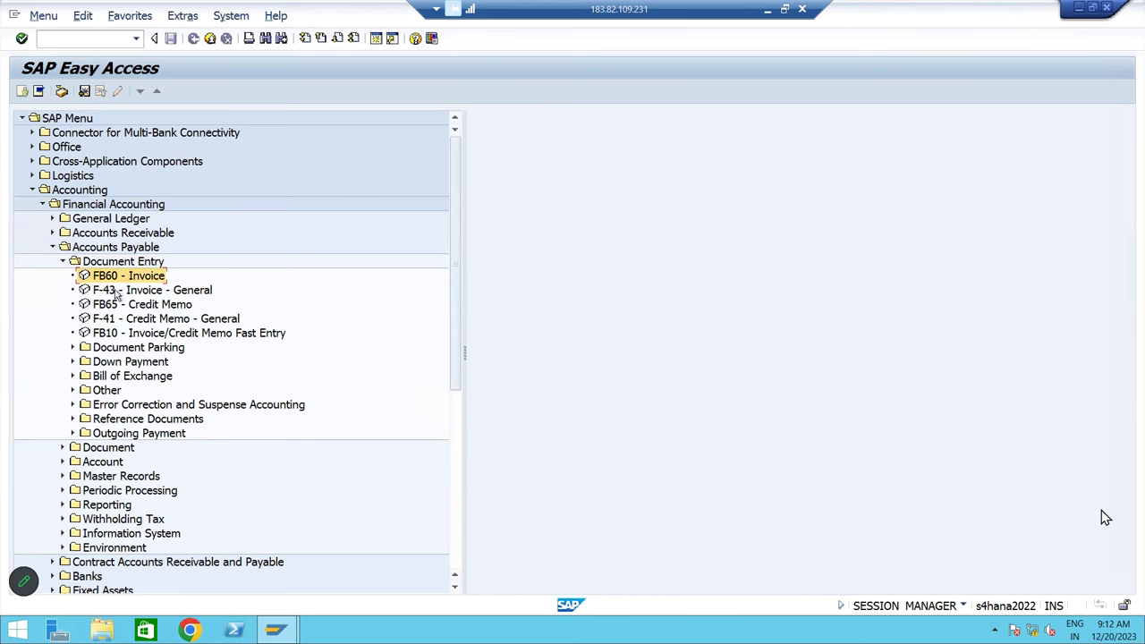
Launch FB60 and switch the company code to BM10
double_click(108, 279)
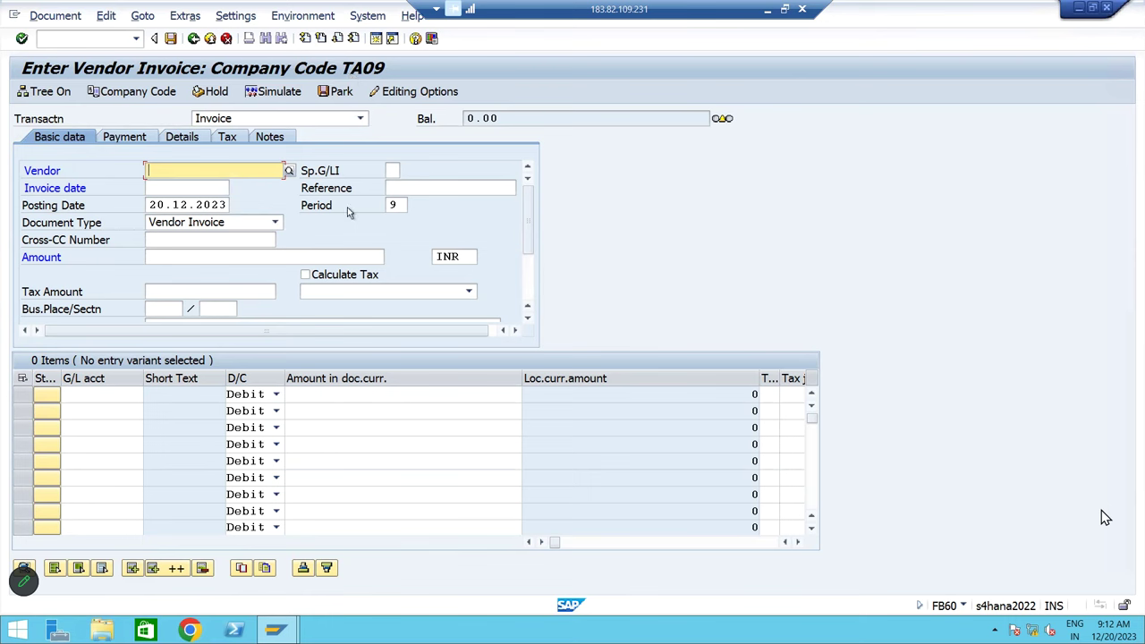
click(133, 92)
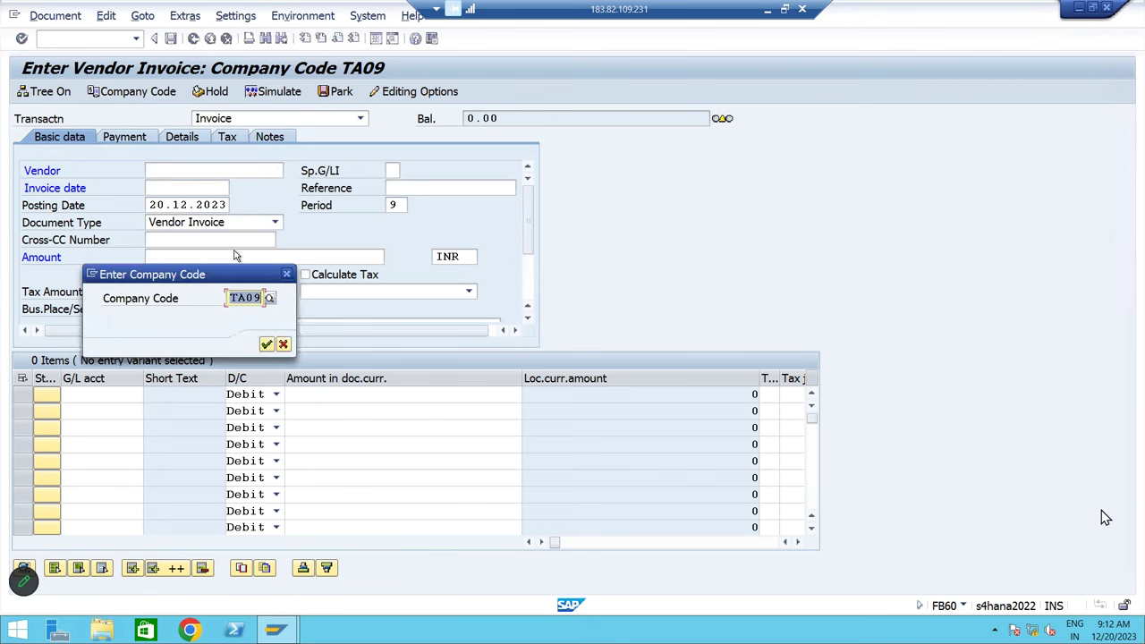
text(bm)
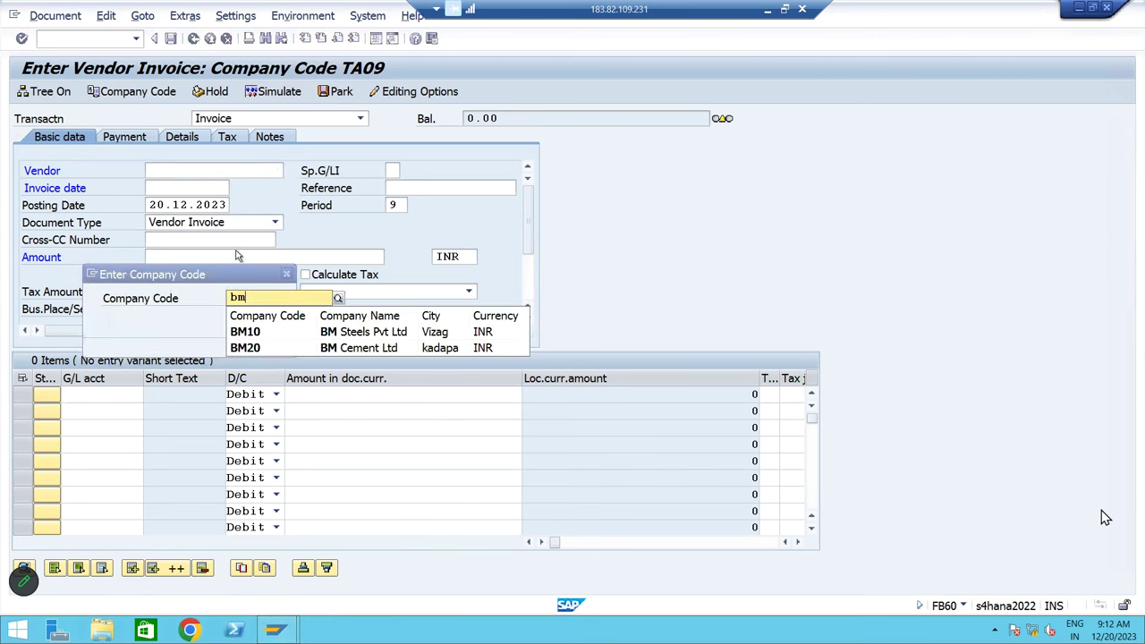
click(270, 330)
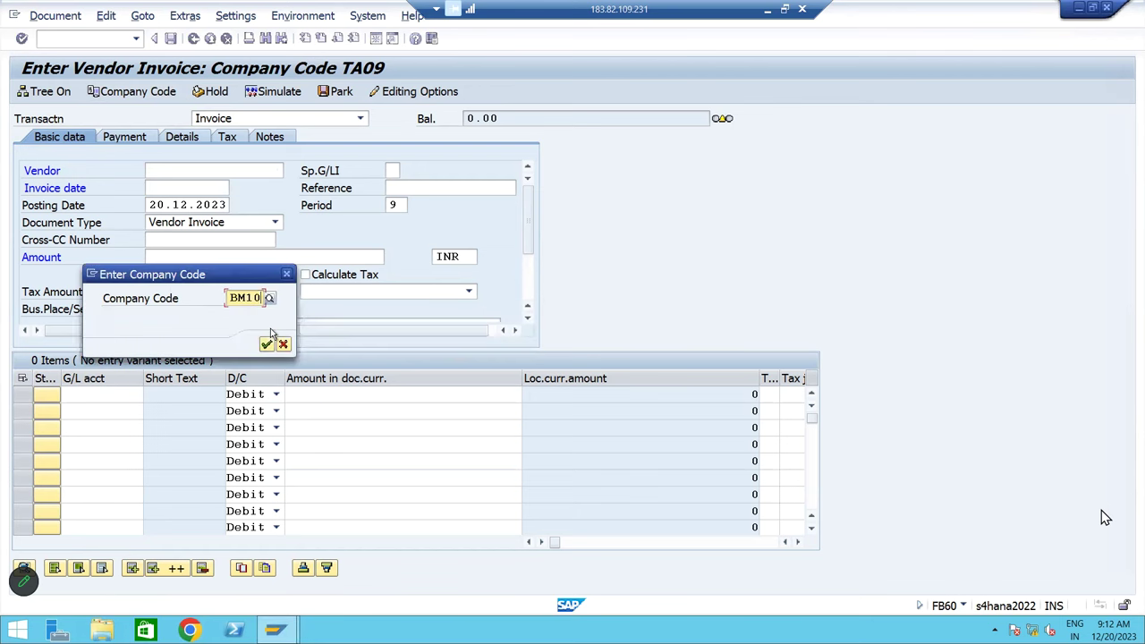
click(266, 344)
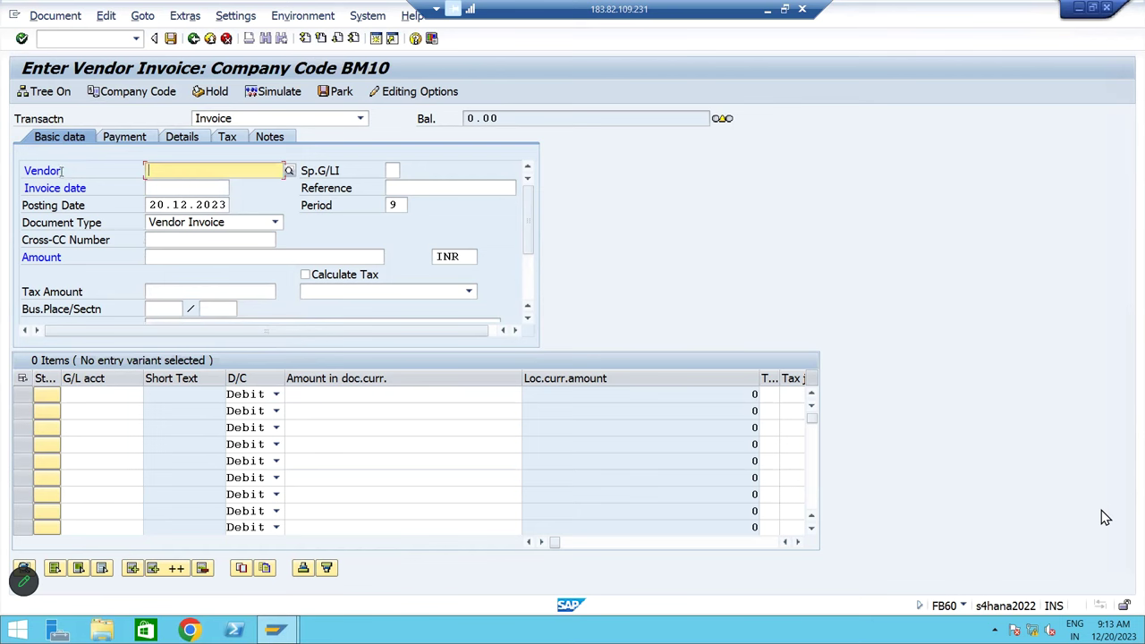
Pick vendor KICO from the supplier search help for BM10
drag(61, 171, 2, 170)
click(217, 176)
click(288, 170)
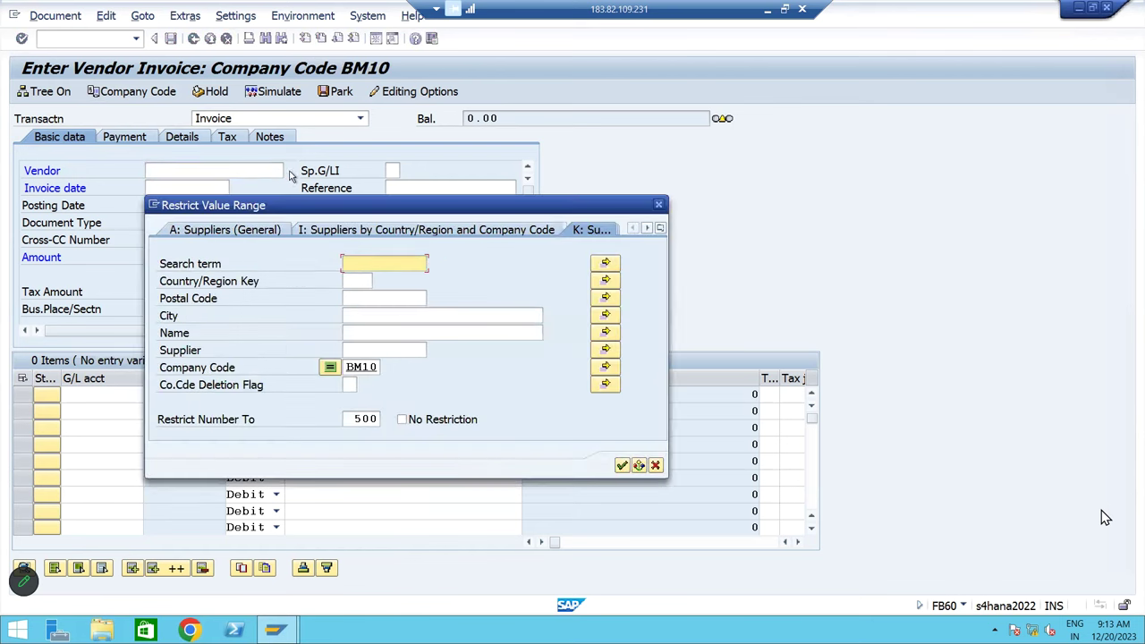
click(381, 351)
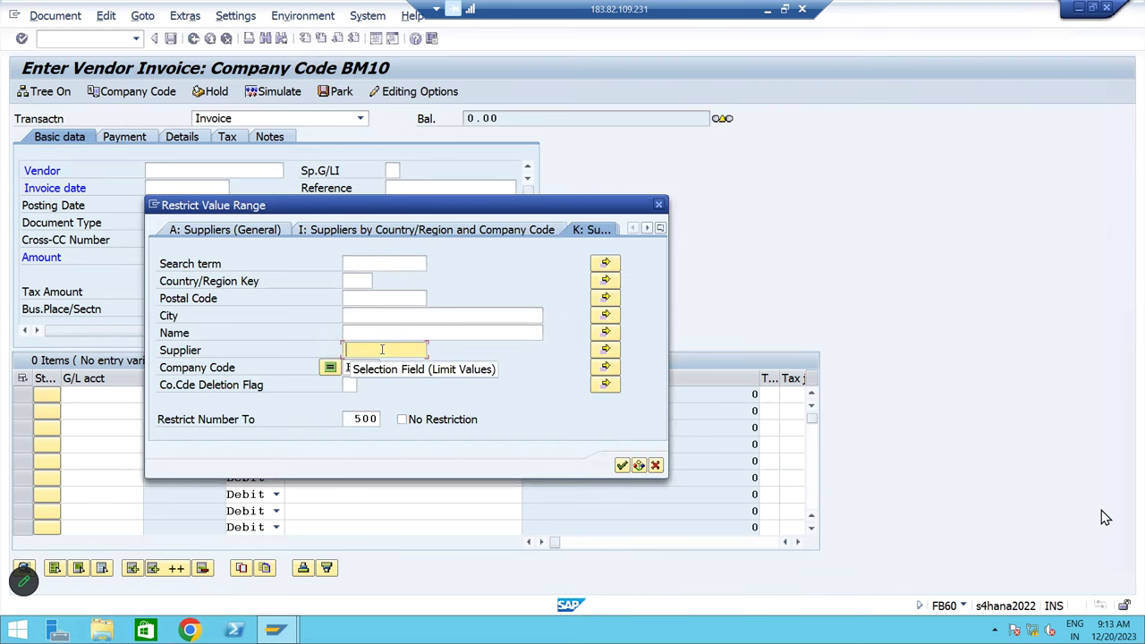
key(Return)
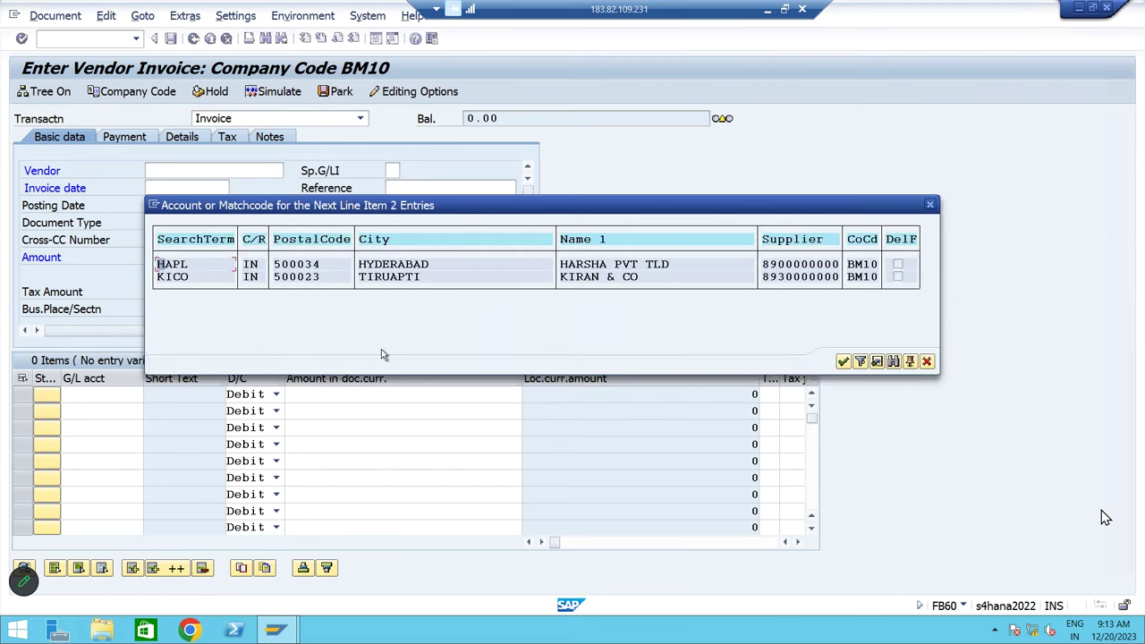
double_click(612, 280)
Set invoice date 20.12.2023 from the posting date and reference Testing
key(Tab)
key(Tab)
key(ctrl+c)
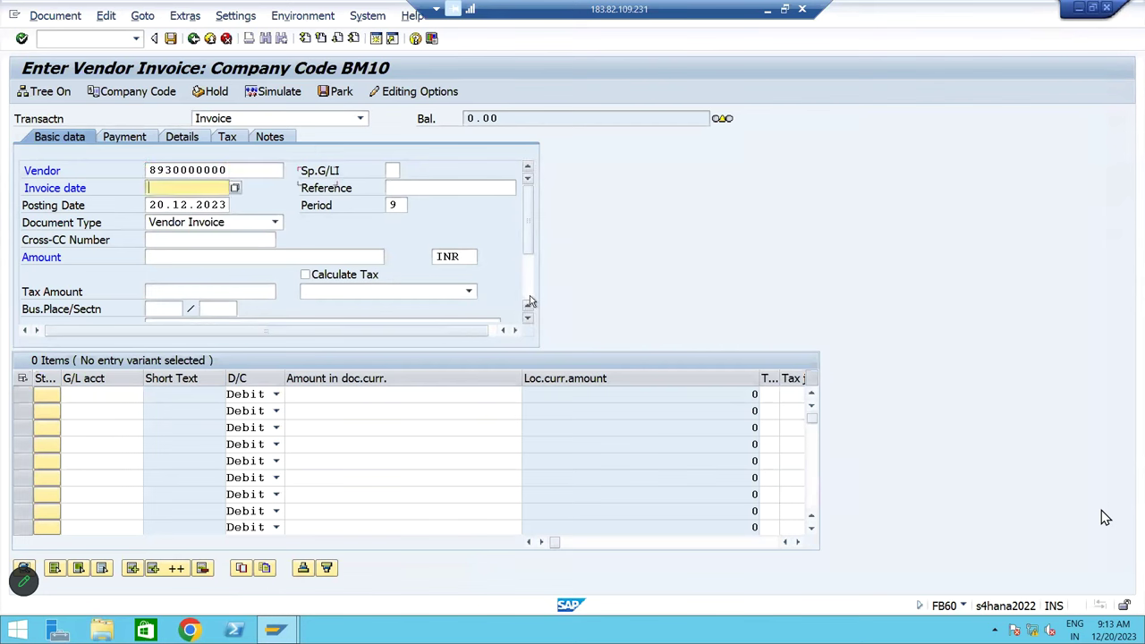
key(Tab)
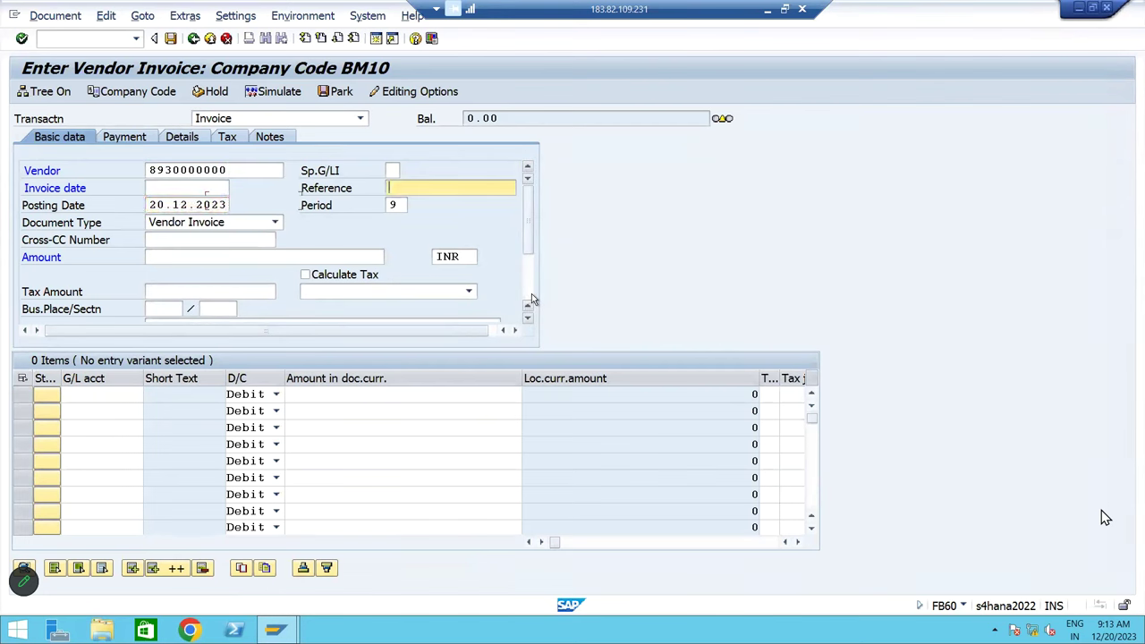
key(shift+Tab)
key(ctrl+v)
key(Tab)
text(Te)
key(Down)
key(Return)
key(Tab)
key(Tab)
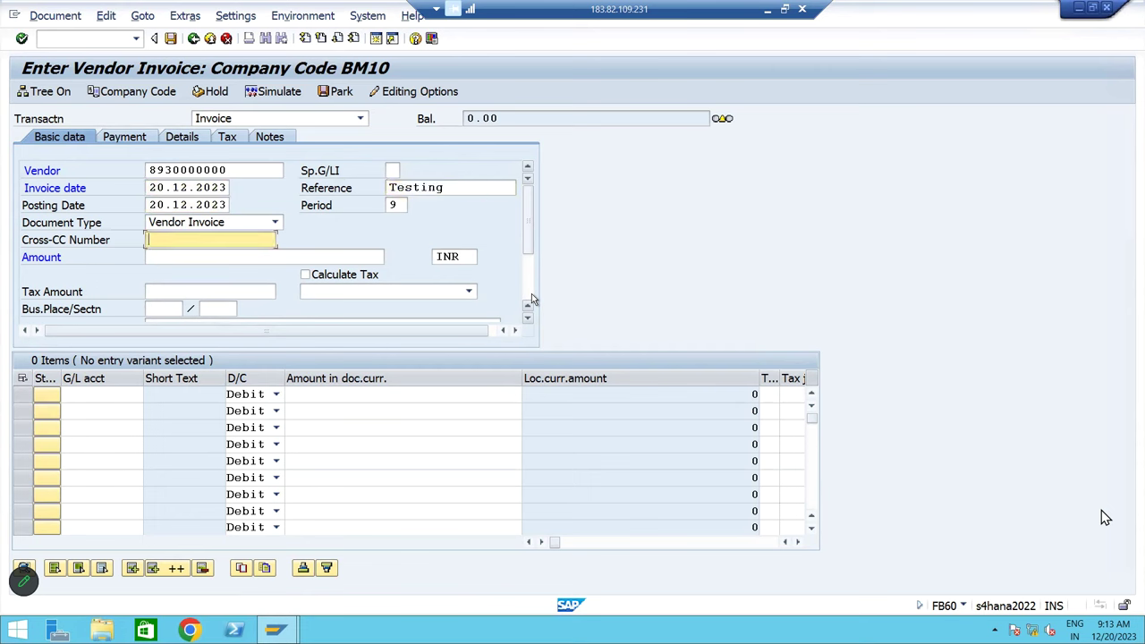
Enter header text 'Being Vendor Invoice posting'
click(176, 258)
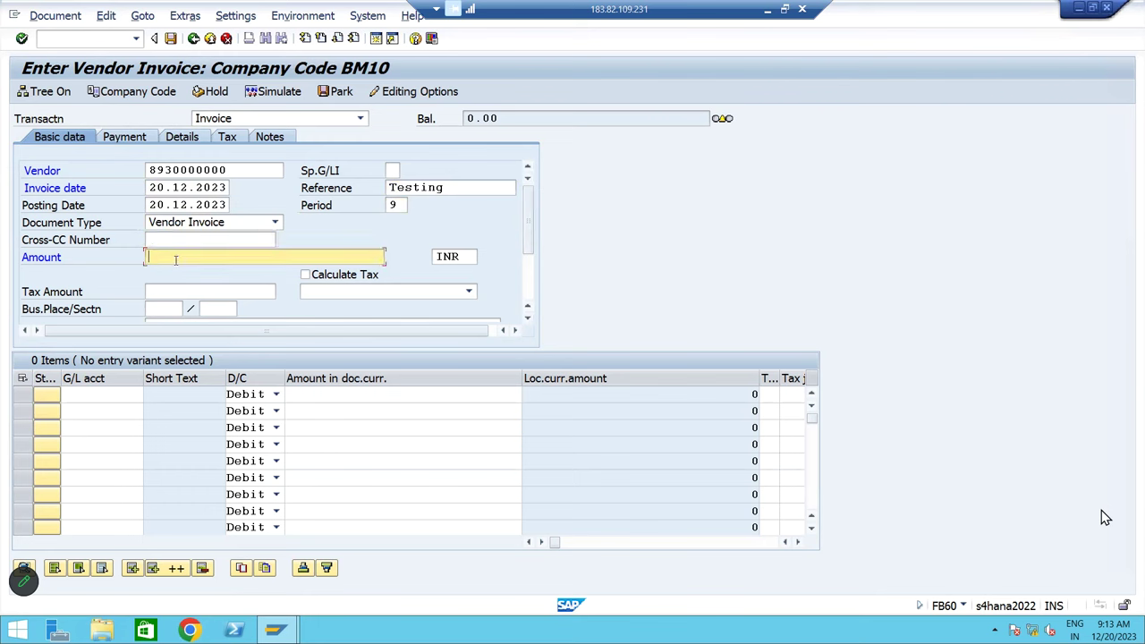
scroll(525, 260, down, 1)
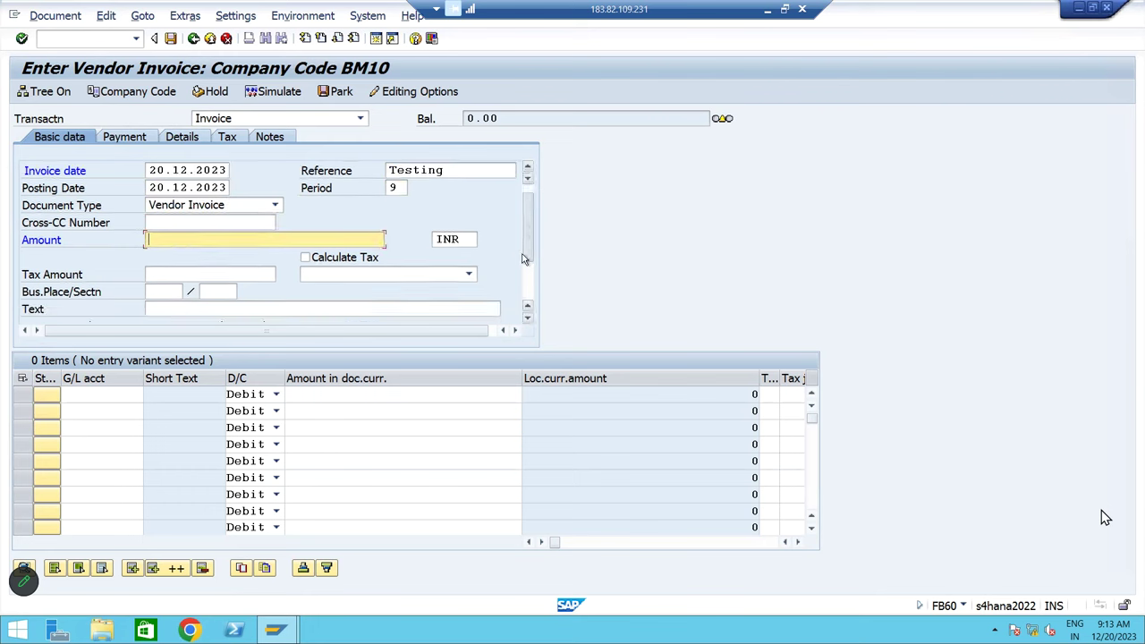
click(229, 311)
text(Being)
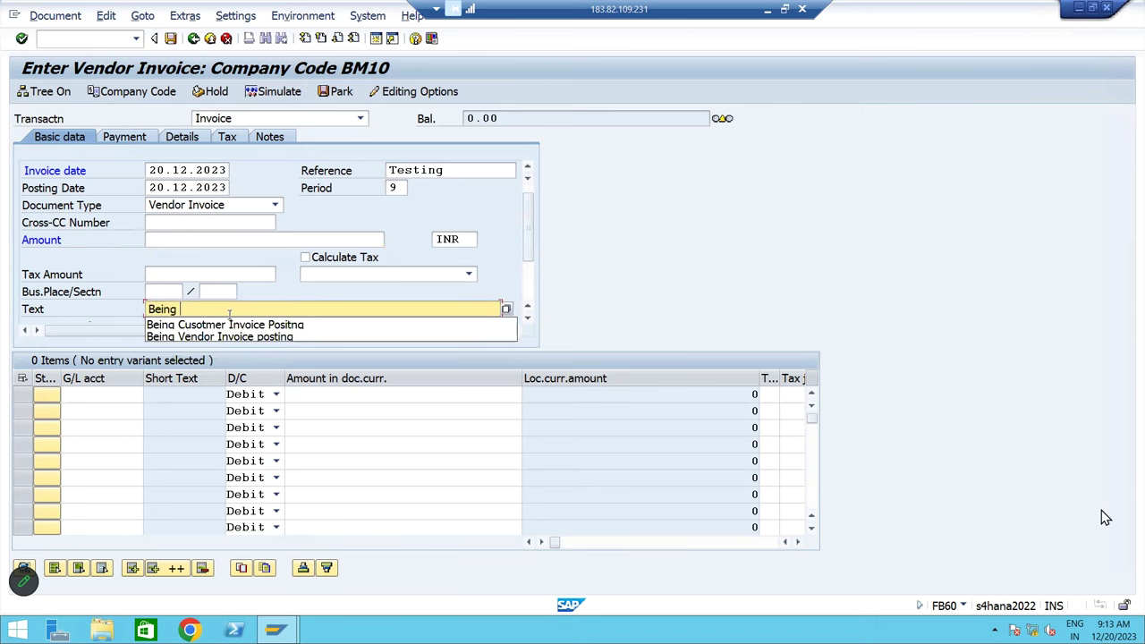
click(231, 337)
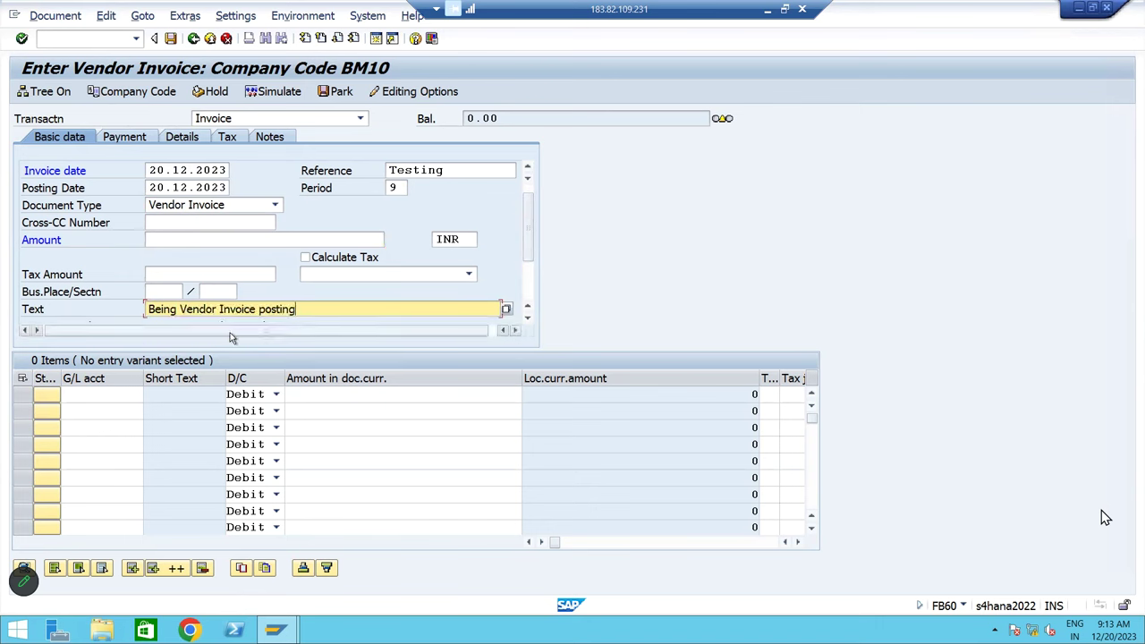
click(83, 398)
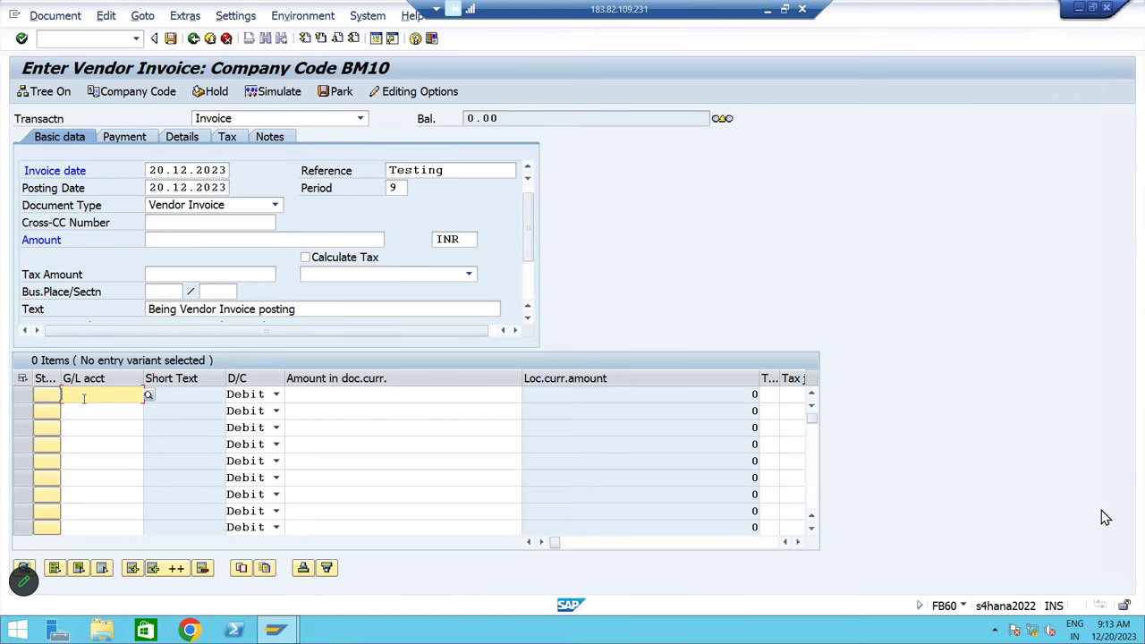
Enter line item G/L 440003, amount 100000, cost center BMFC, and confirm it
text(4)
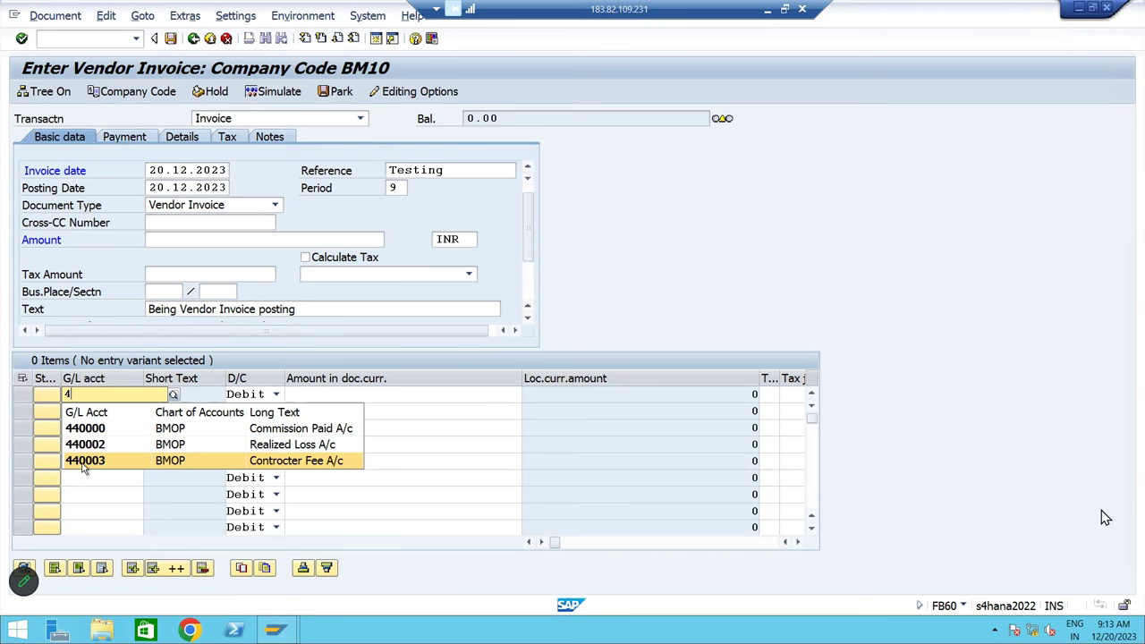
click(84, 463)
key(Tab)
key(Tab)
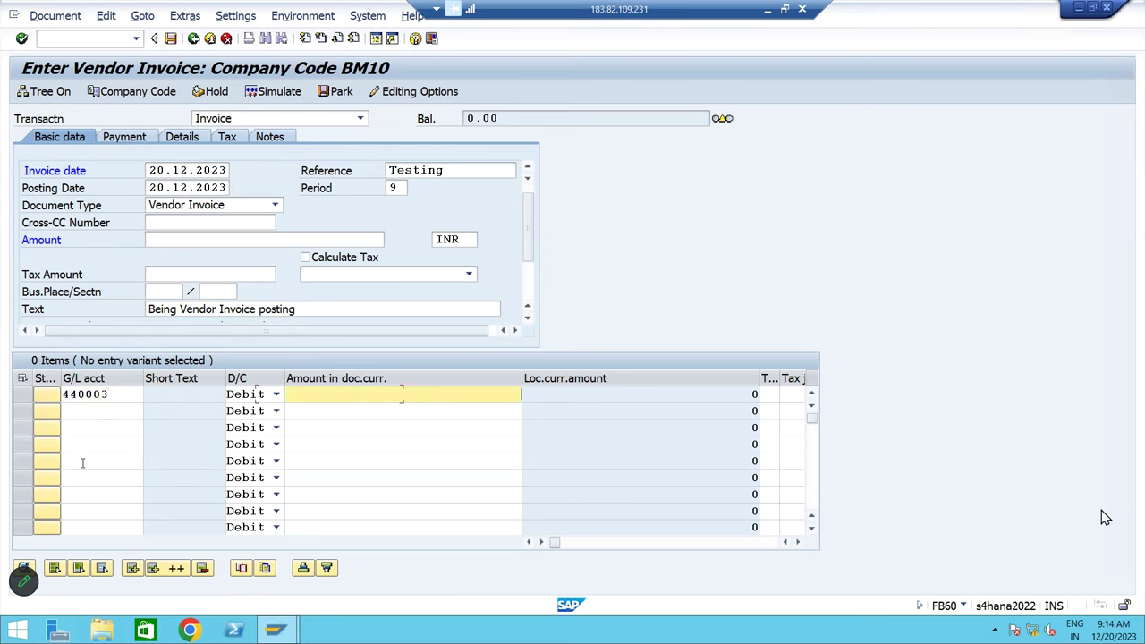
text(10000)
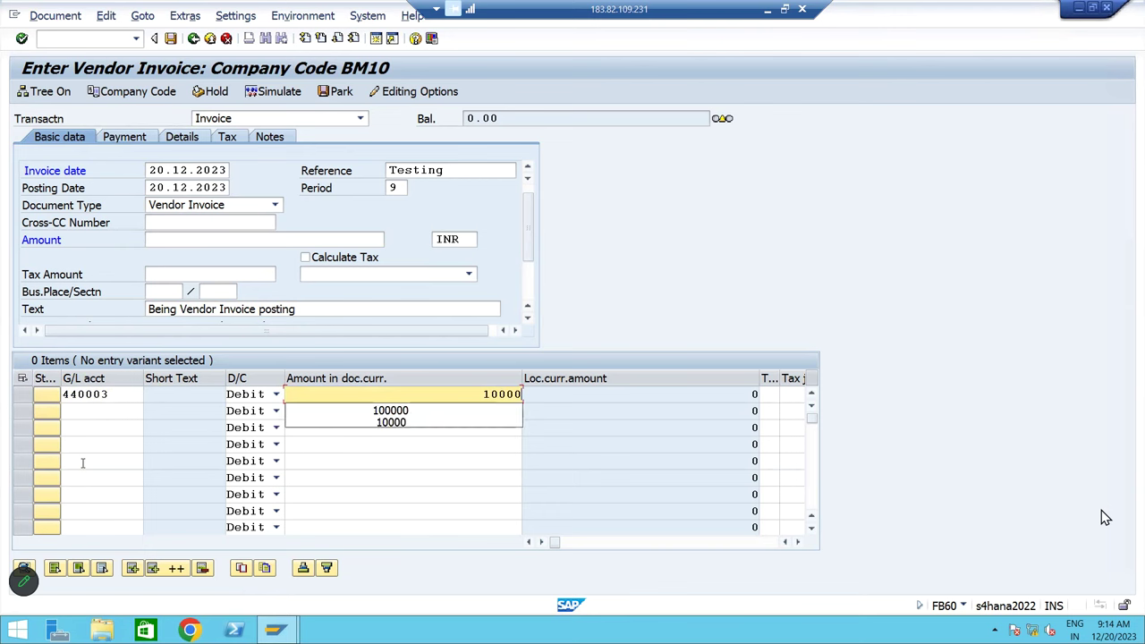
text(0)
key(Tab)
key(Tab)
key(Tab)
key(Tab)
key(Tab)
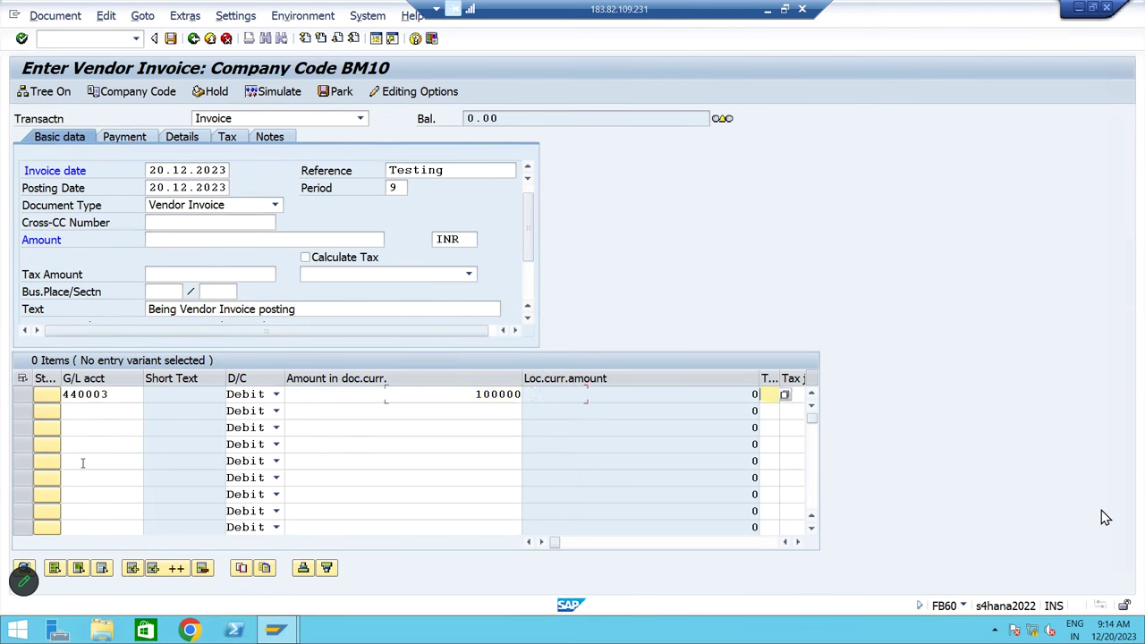
key(Tab)
key(Tab)
key(Tab)
key(Tab)
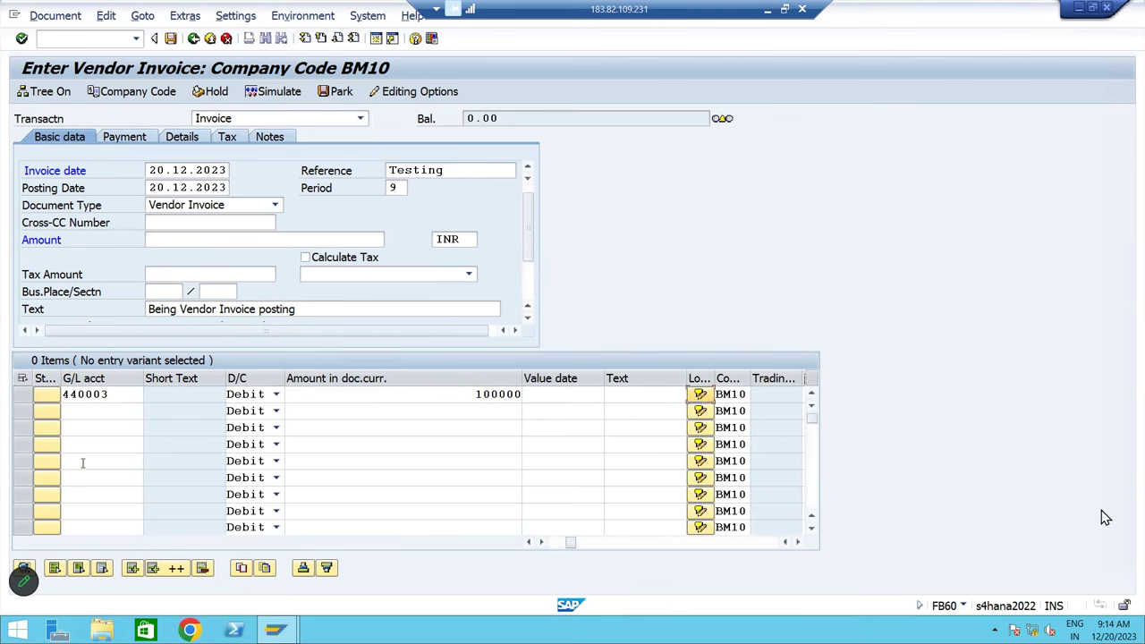
key(Tab)
key(Tab)
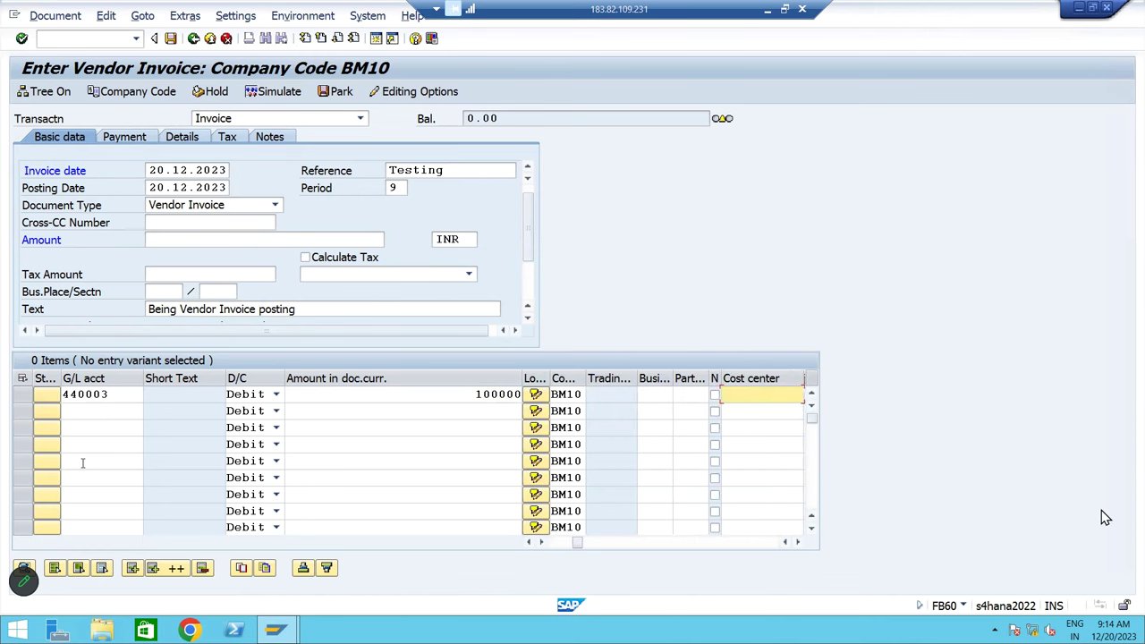
text(bm)
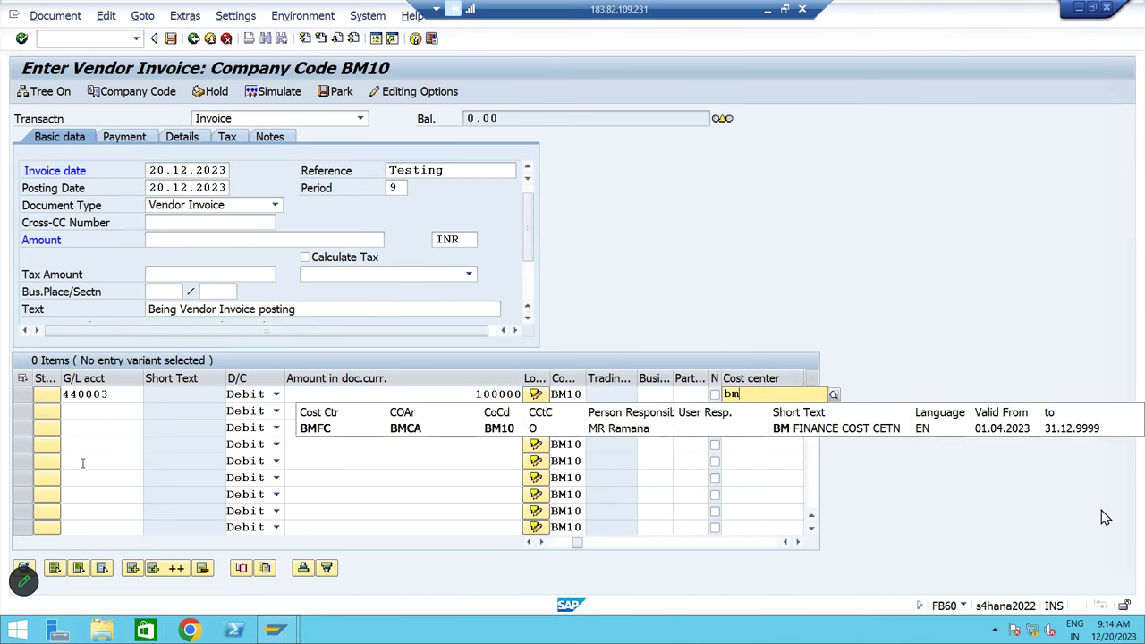
click(342, 427)
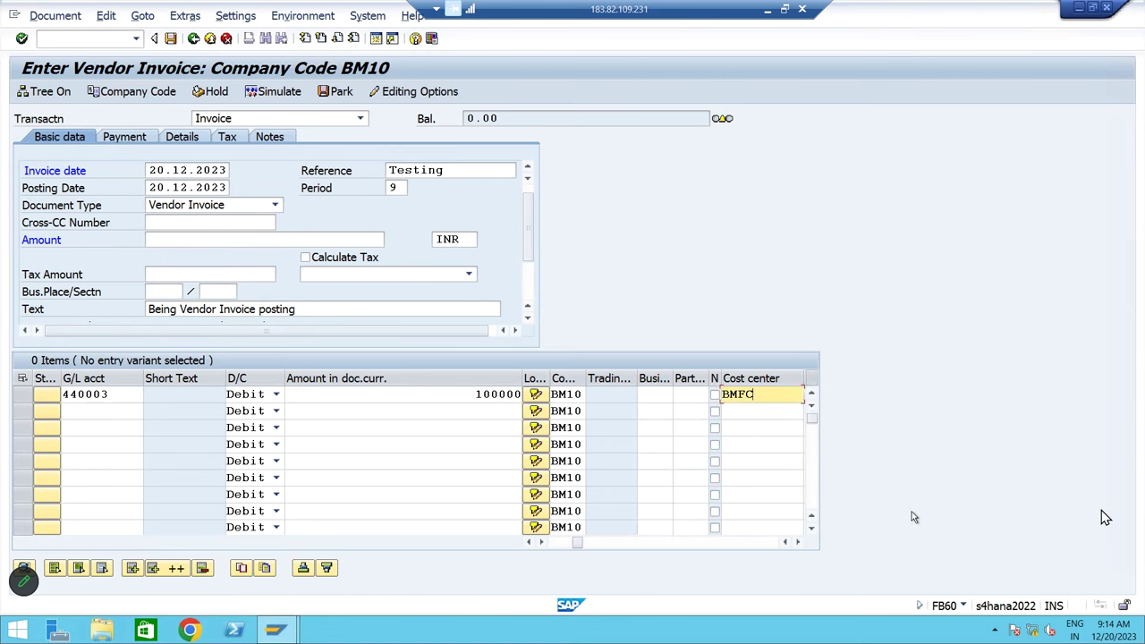
key(Return)
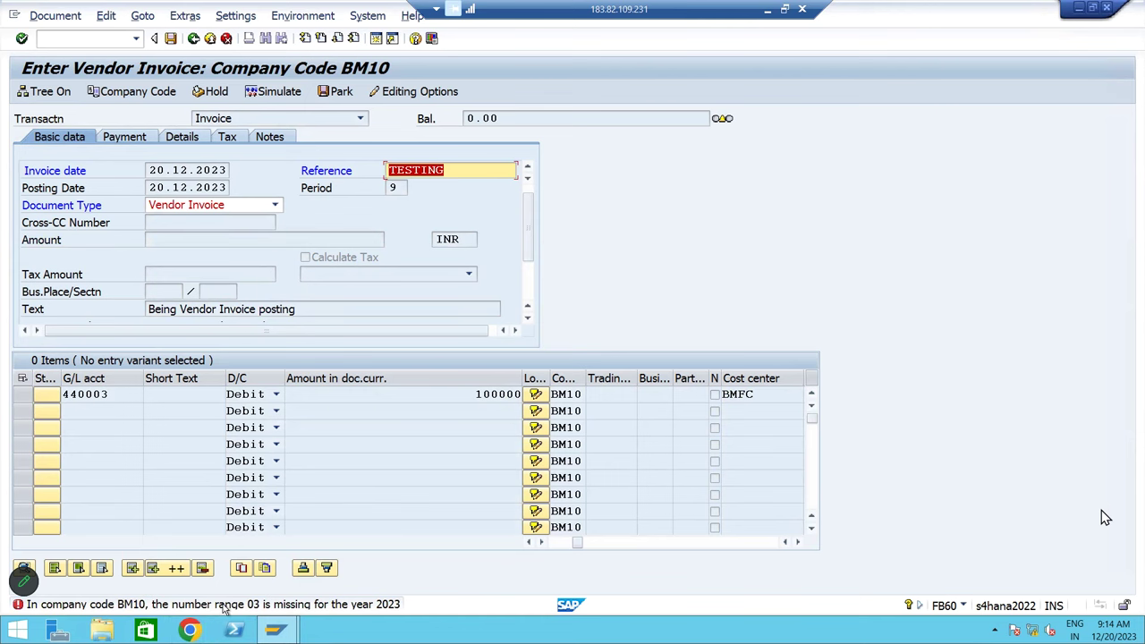
Open the long text of message F5150, noting number range 03 and year 2023
click(226, 606)
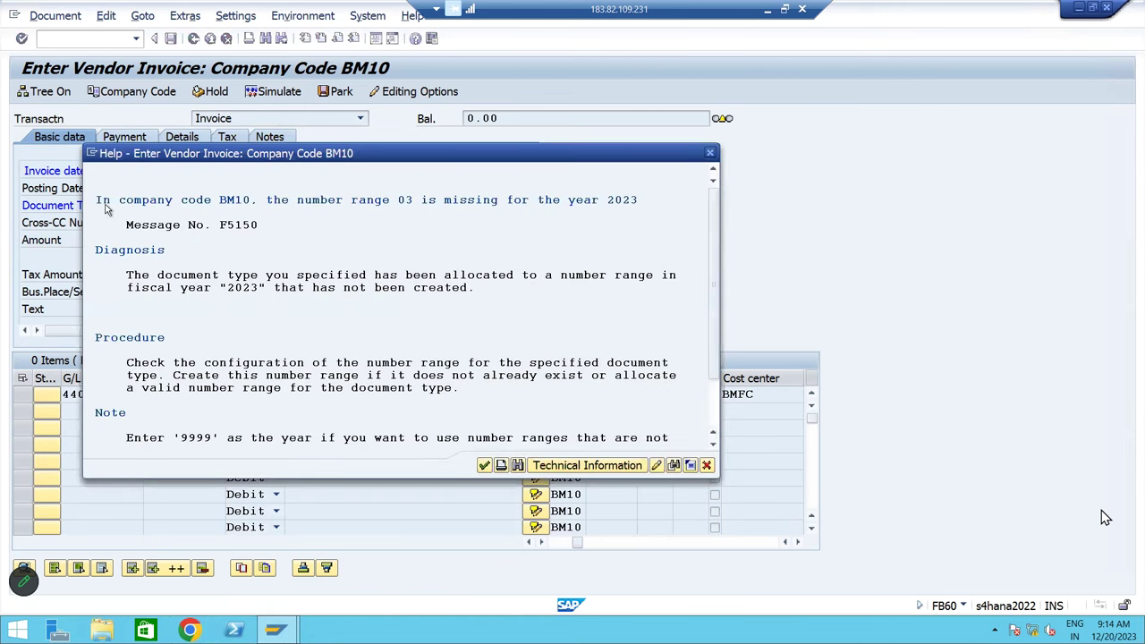
drag(258, 231, 250, 235)
double_click(405, 202)
click(231, 226)
click(626, 203)
Close the error help, leave the invoice with /n, and start transaction SPRO
click(708, 160)
text(/n)
key(Return)
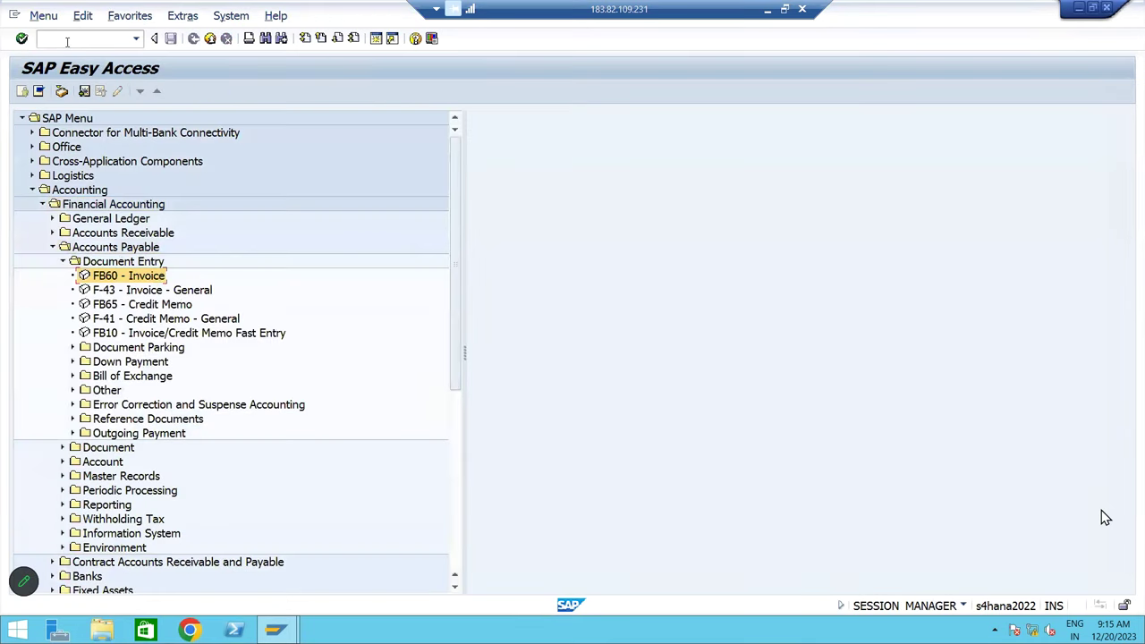
text(SPRO)
key(Return)
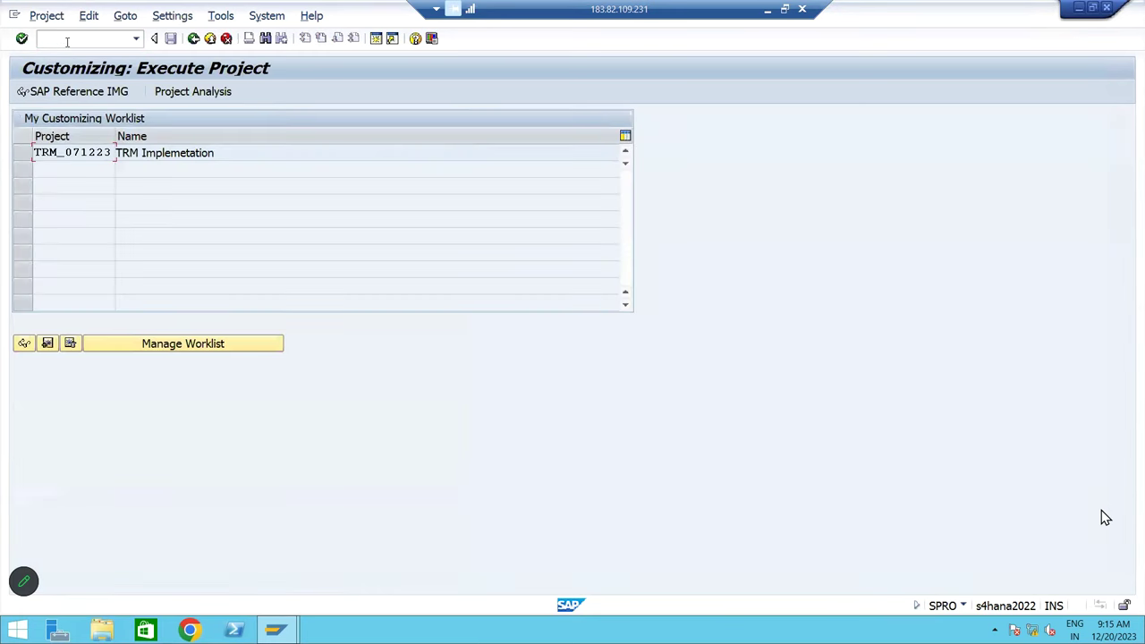
Expand the SAP Reference IMG to Financial Accounting Global Settings > Document > Document Types
click(92, 93)
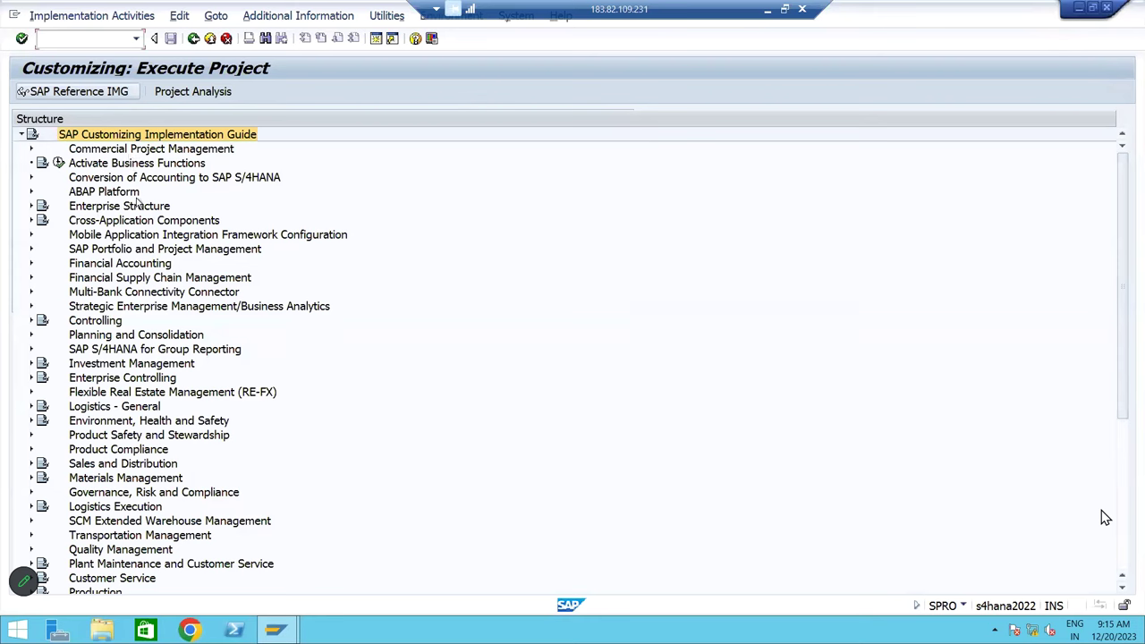
key(Down)
key(Up)
key(Up)
key(Down)
key(Down)
key(Down)
key(Down)
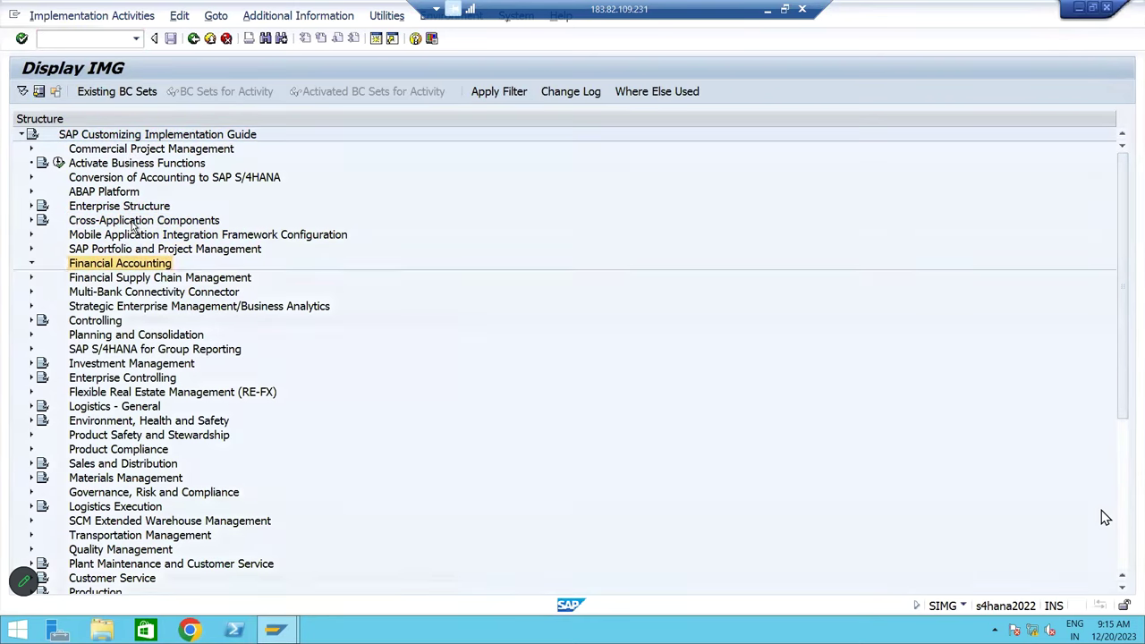
key(Right)
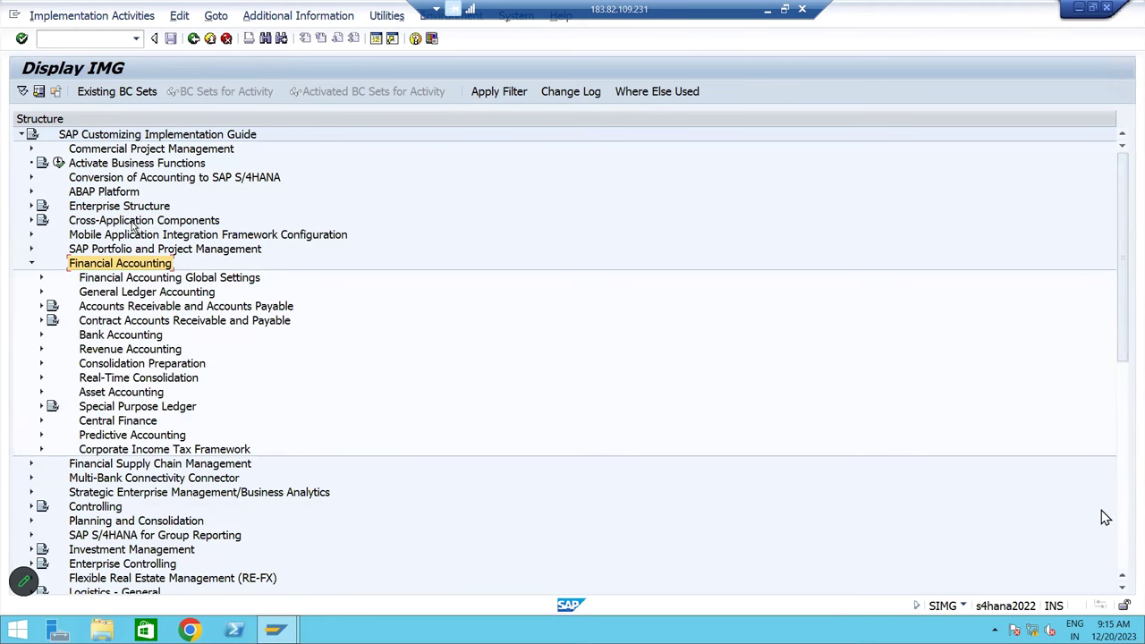
key(Down)
key(Right)
key(Down)
key(Down)
key(Down)
key(Down)
key(Down)
key(Right)
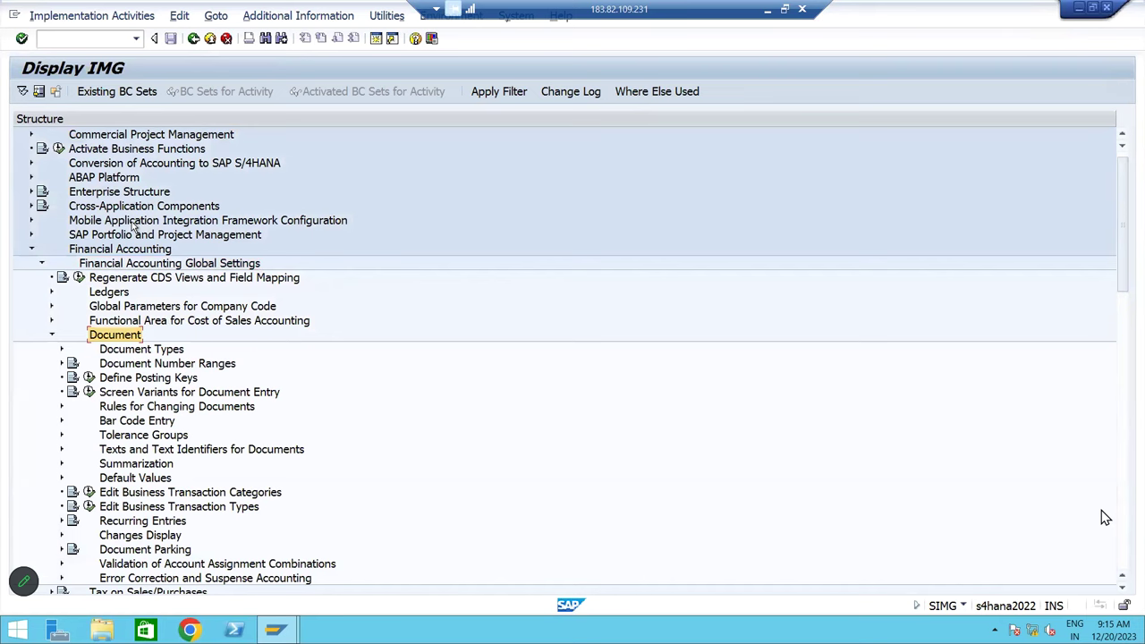
key(Down)
key(Right)
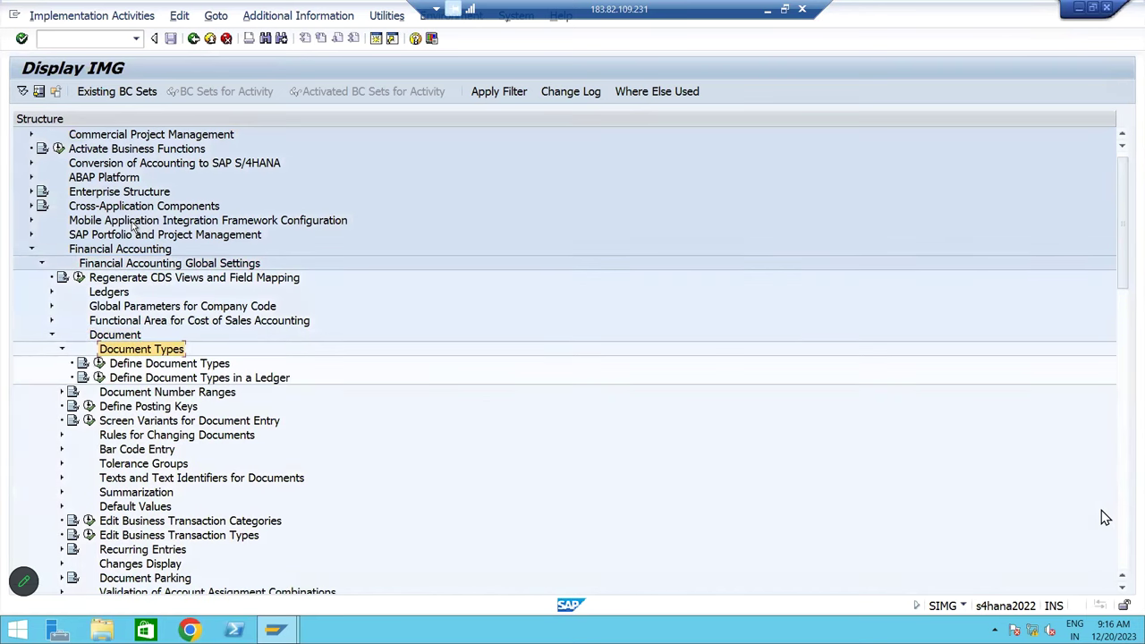
key(Down)
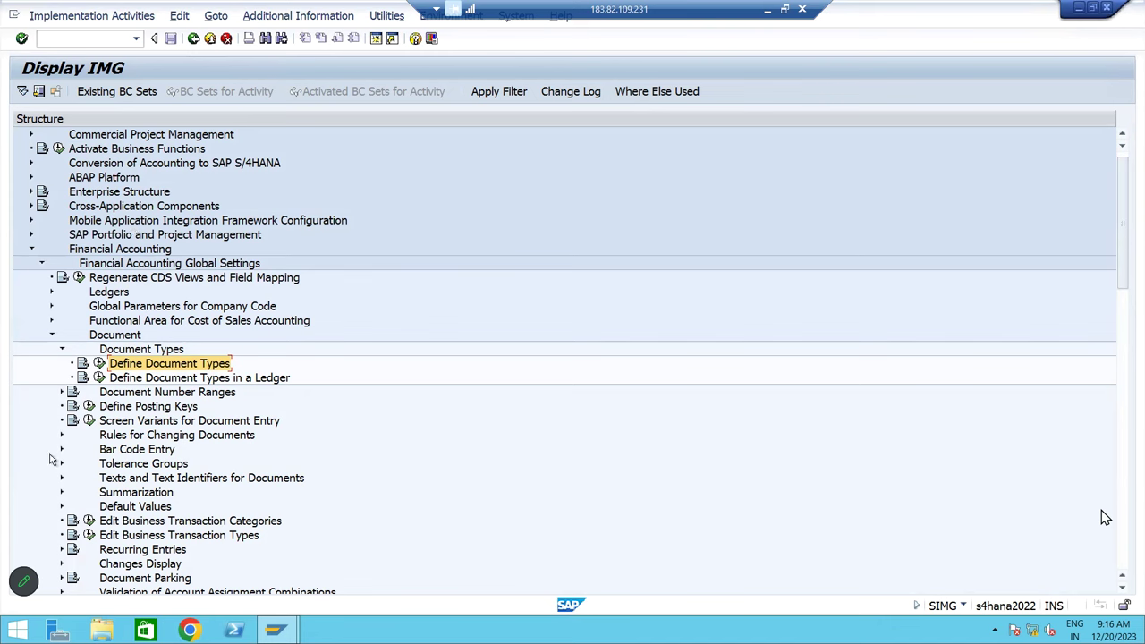
click(99, 363)
scroll(1106, 517, down, 4)
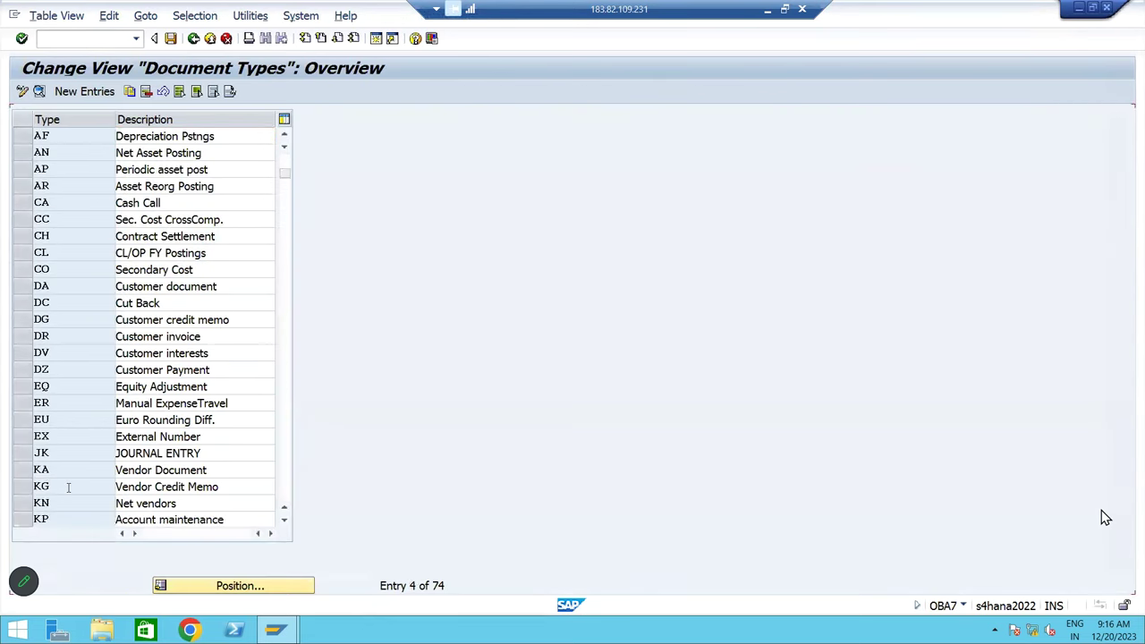
scroll(1106, 517, down, 9)
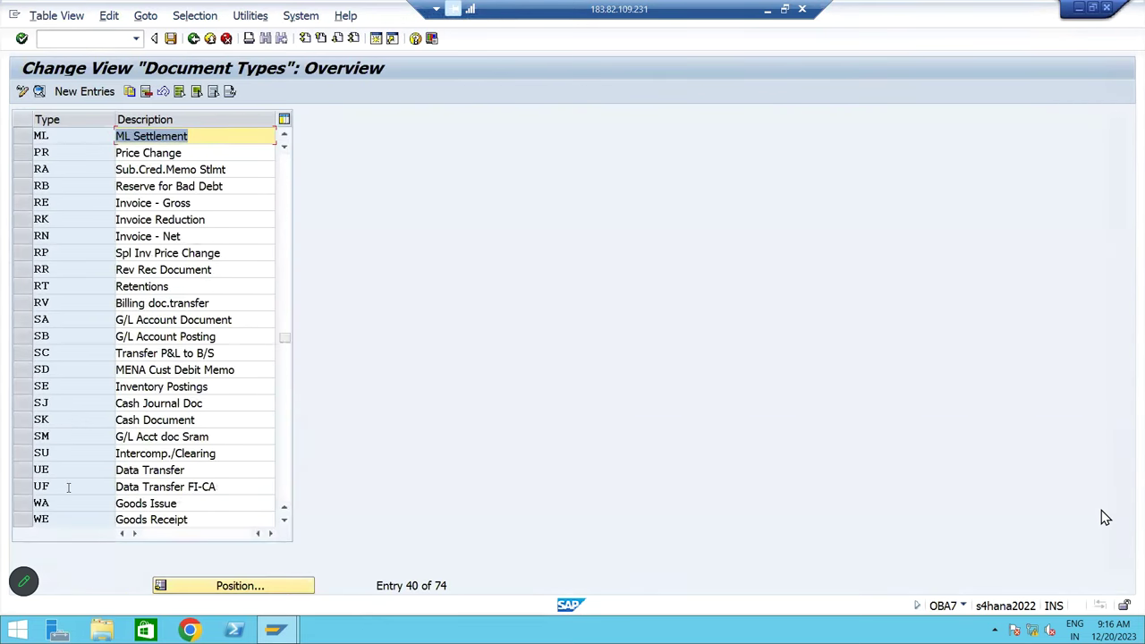
scroll(1106, 518, up, 3)
scroll(1106, 517, up, 8)
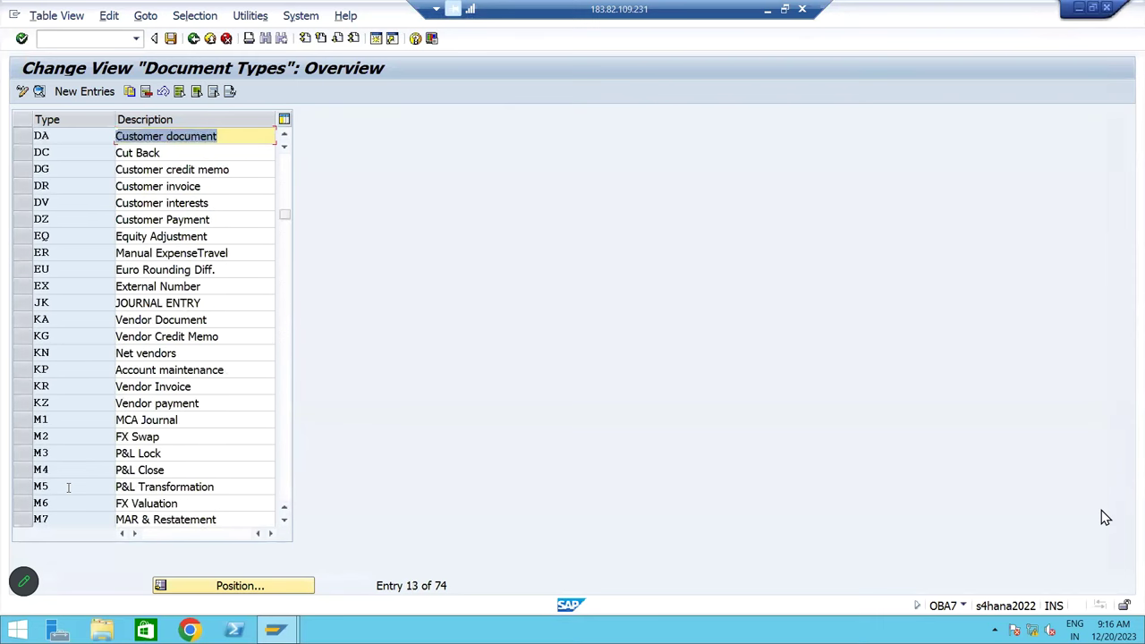
scroll(1106, 517, up, 2)
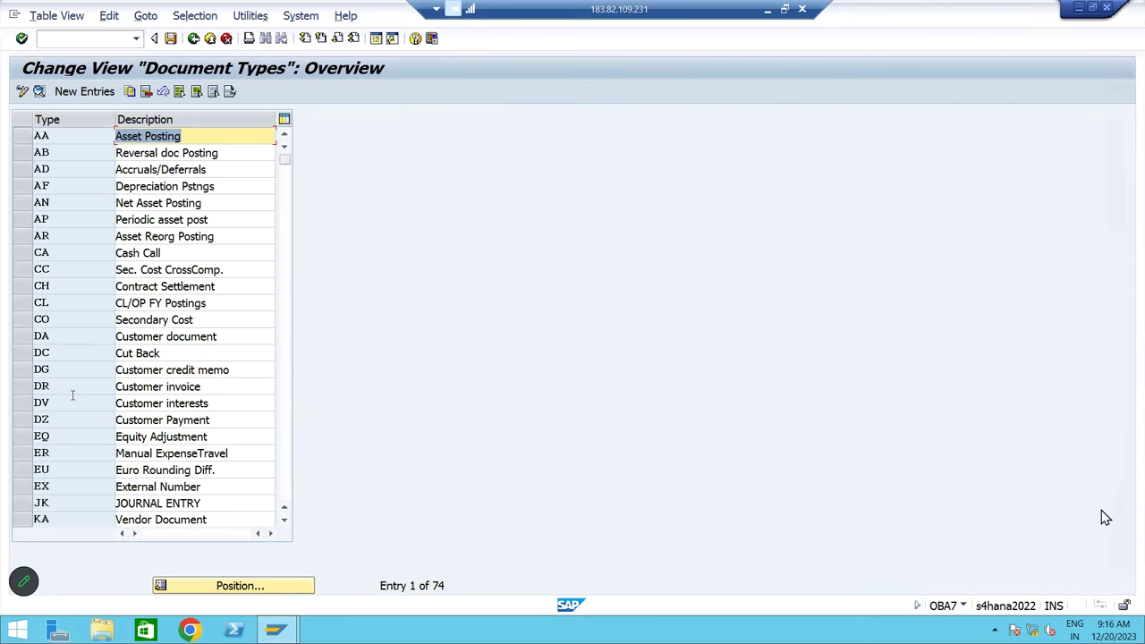
scroll(1106, 517, down, 1)
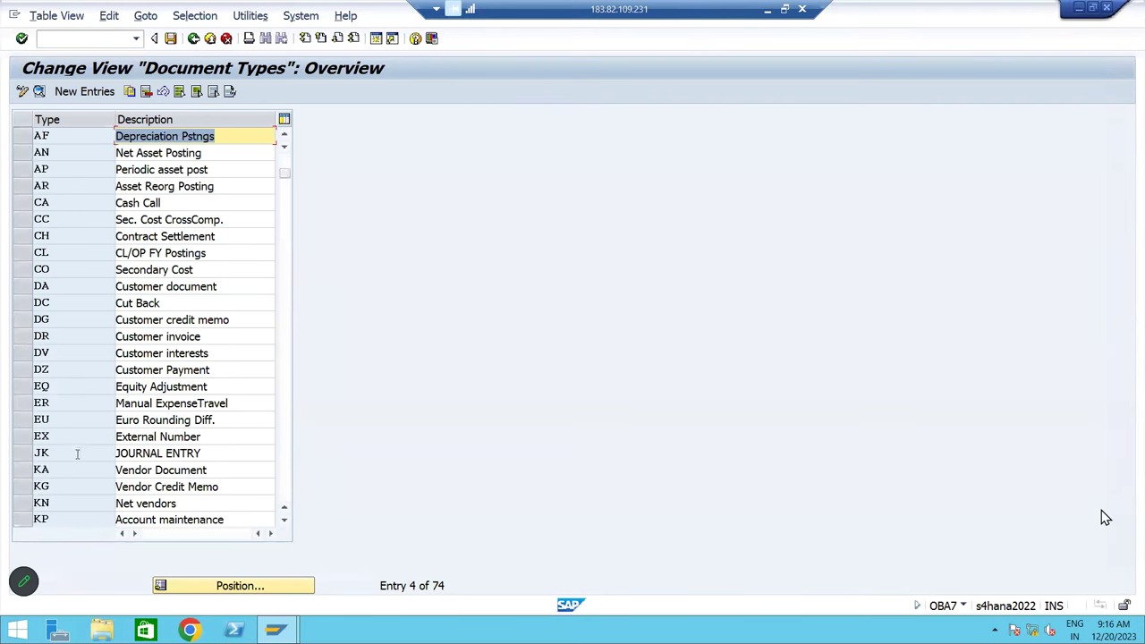
scroll(1106, 517, down, 1)
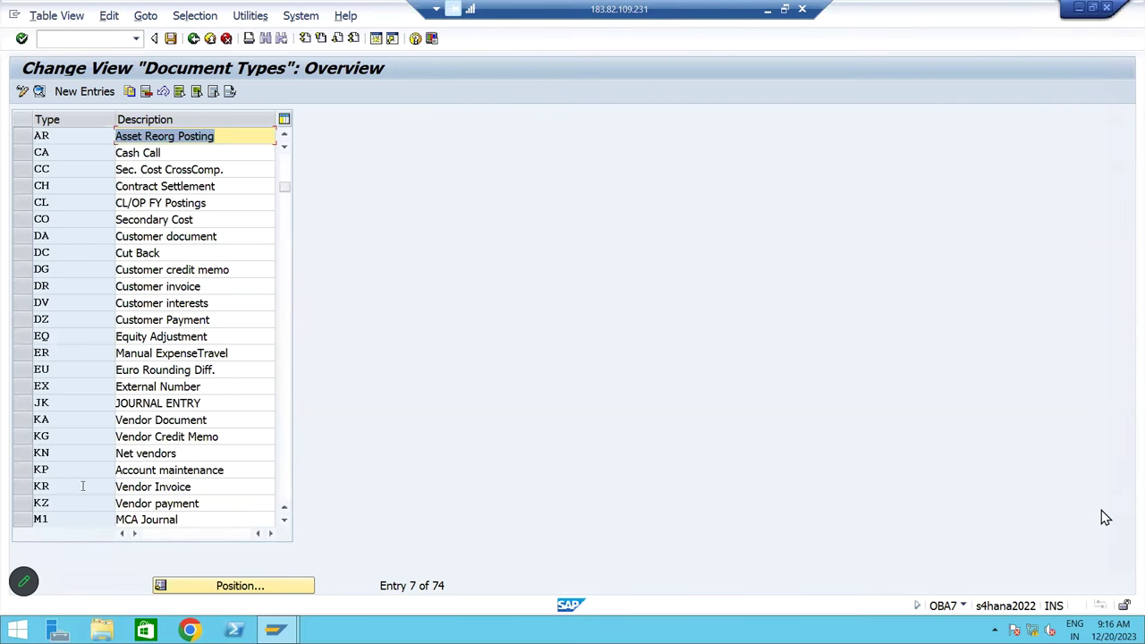
click(27, 488)
click(29, 489)
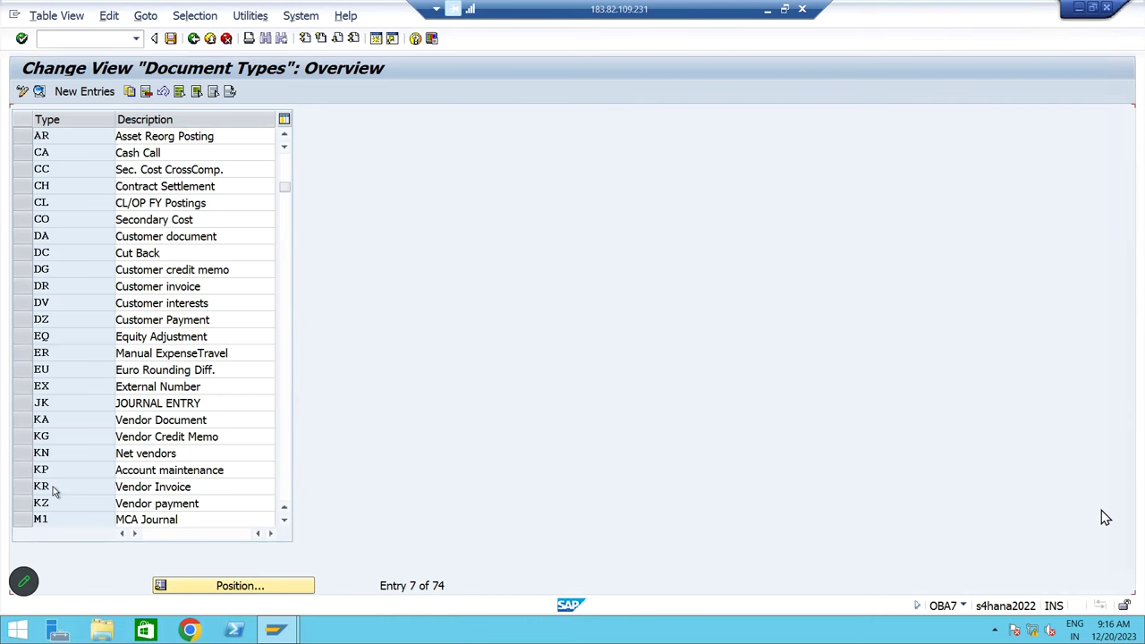
key(F2)
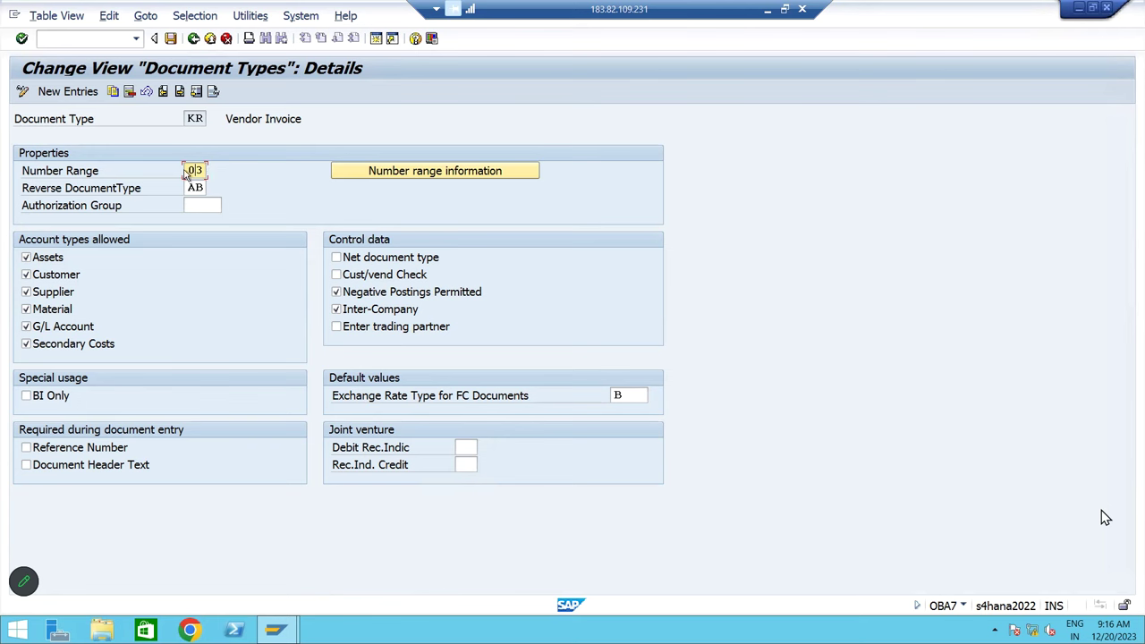
double_click(206, 170)
click(194, 38)
Open company code BM10's intervals for editing under Define Document Number Ranges in the IMG
click(193, 38)
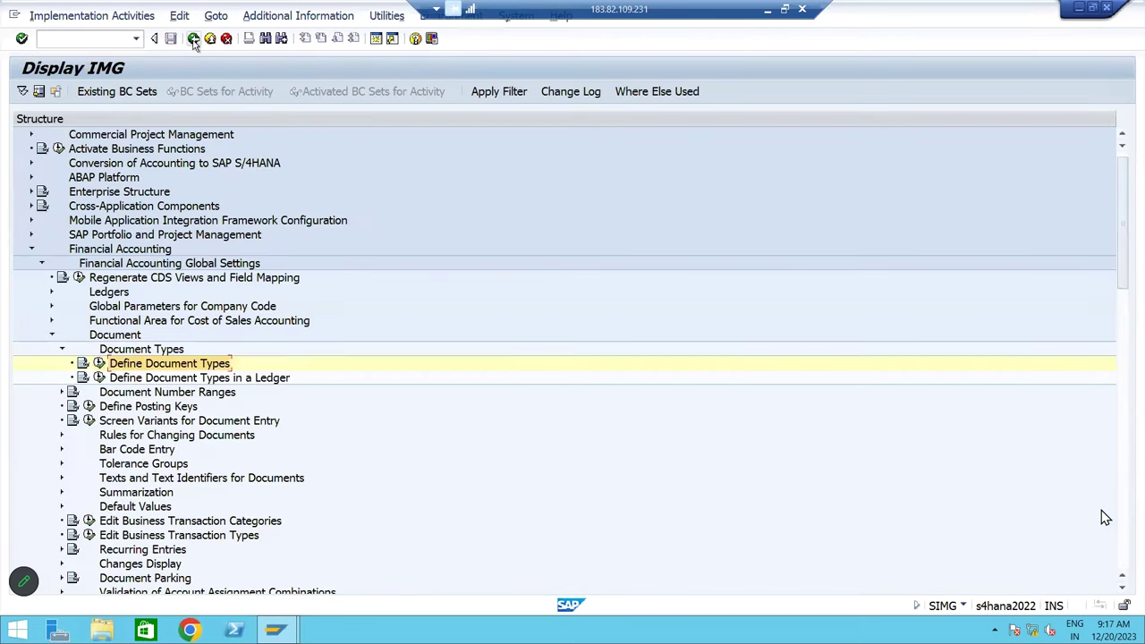
key(Up)
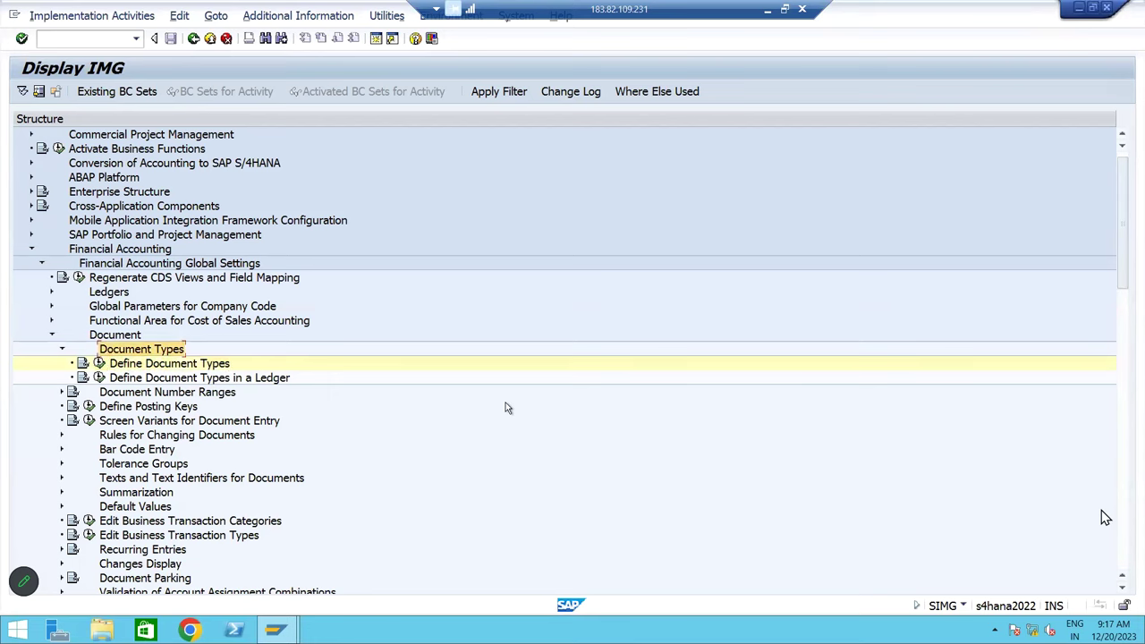
key(Left)
key(Down)
key(Right)
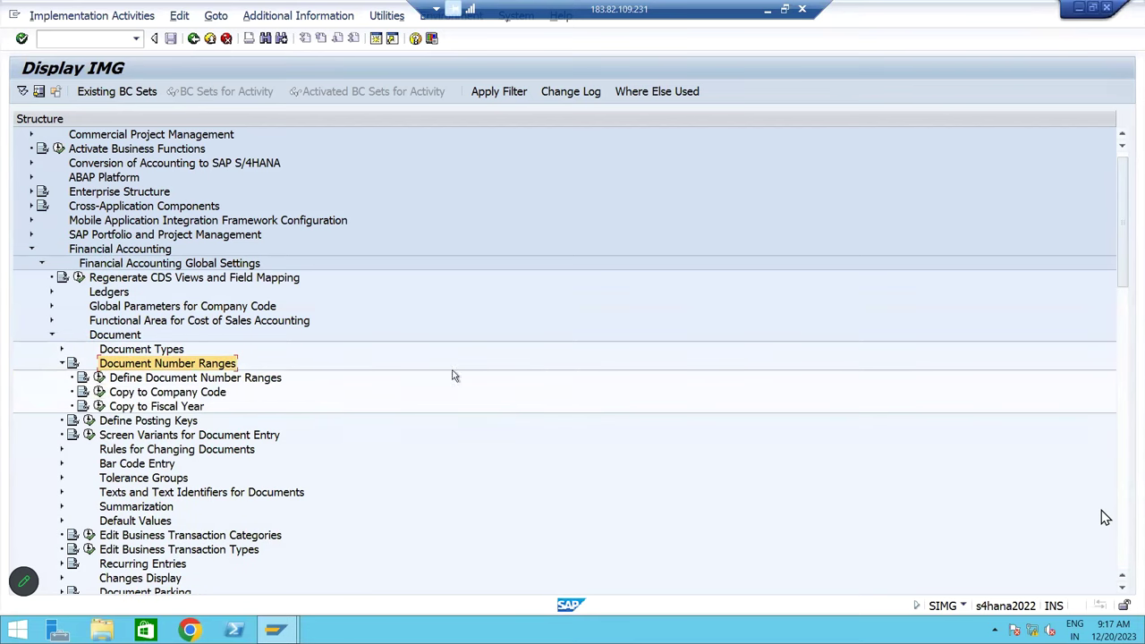
click(134, 380)
click(98, 377)
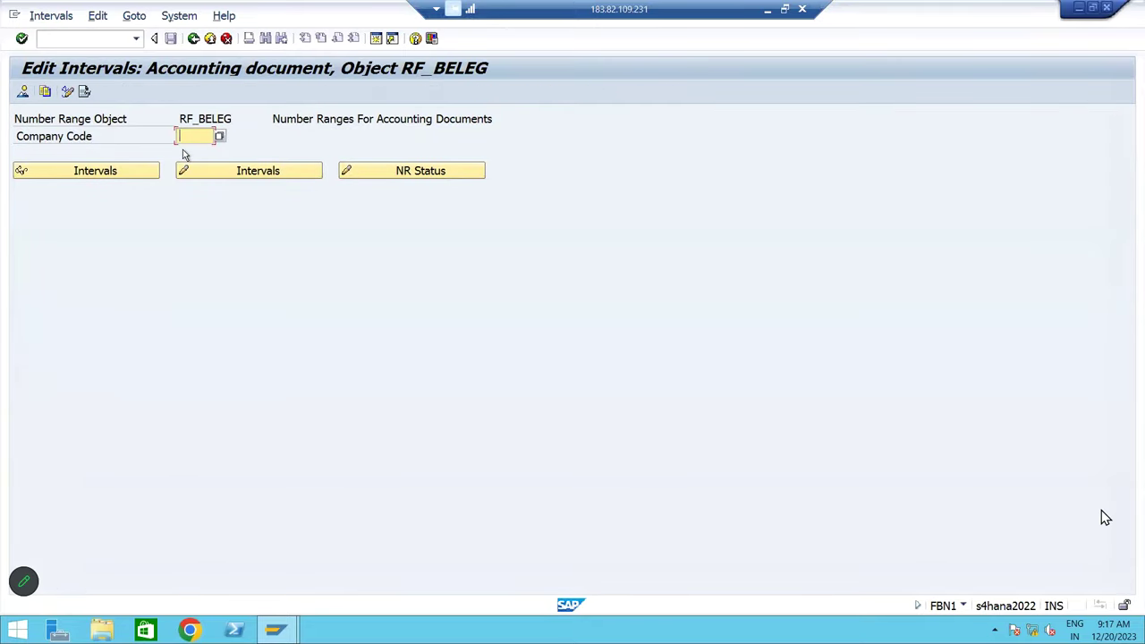
text(BM10)
click(224, 170)
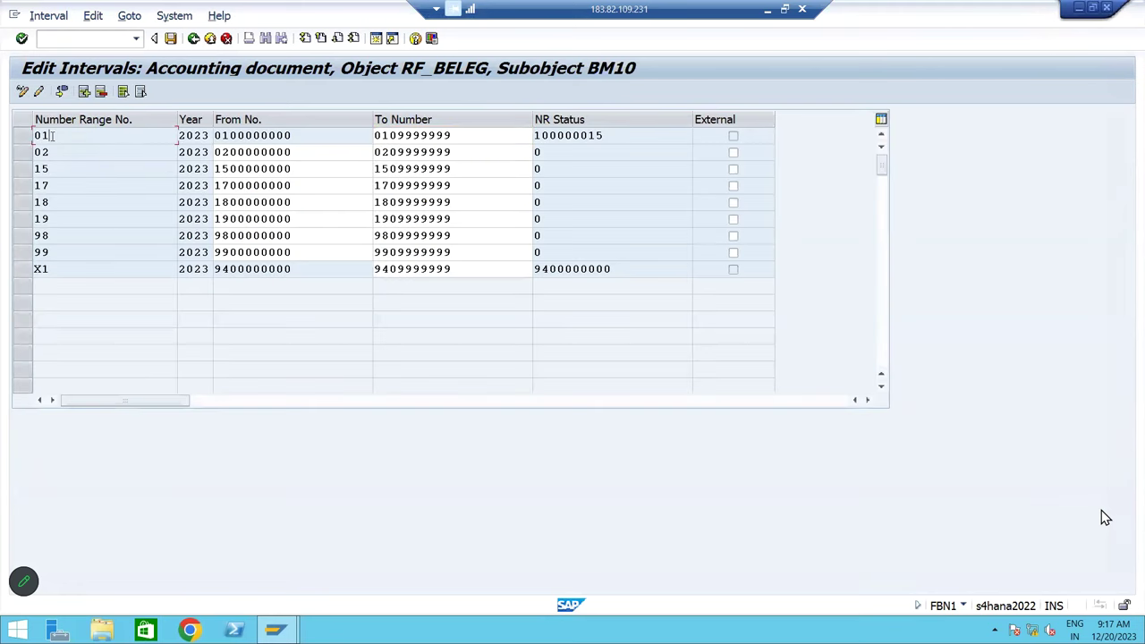
click(84, 91)
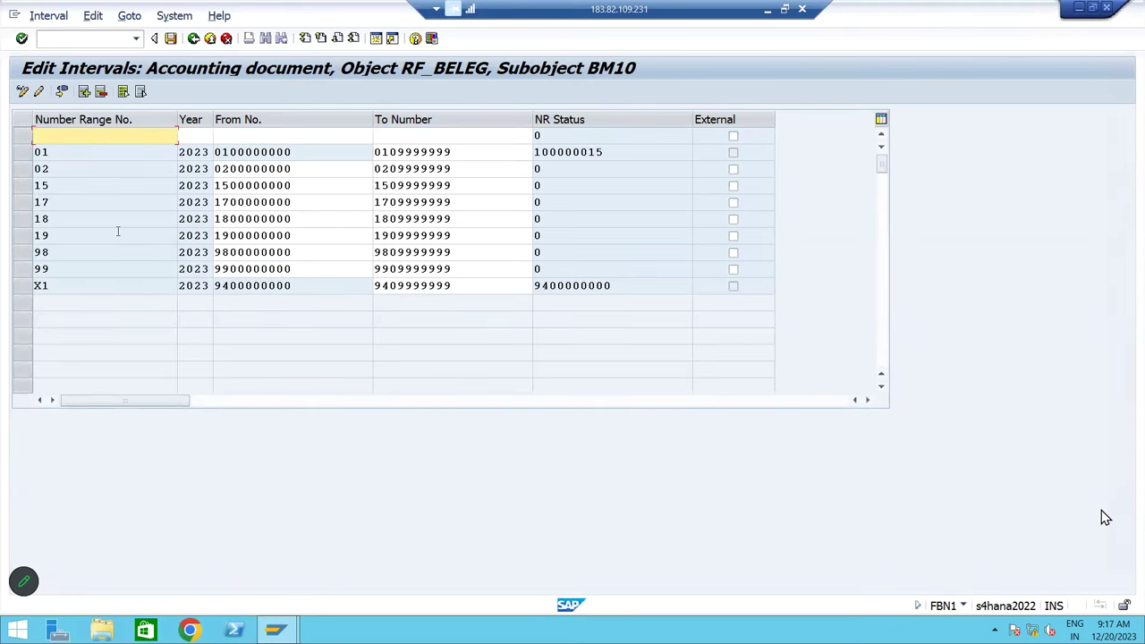
text(03)
key(Tab)
text(2023)
key(Tab)
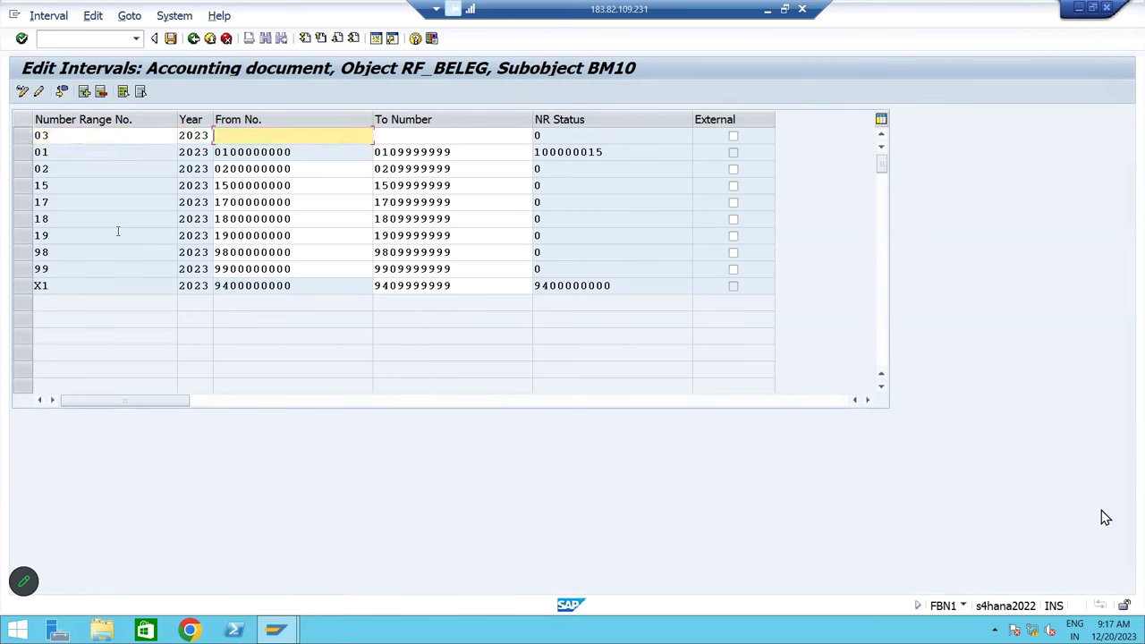
text(0300000000)
key(Tab)
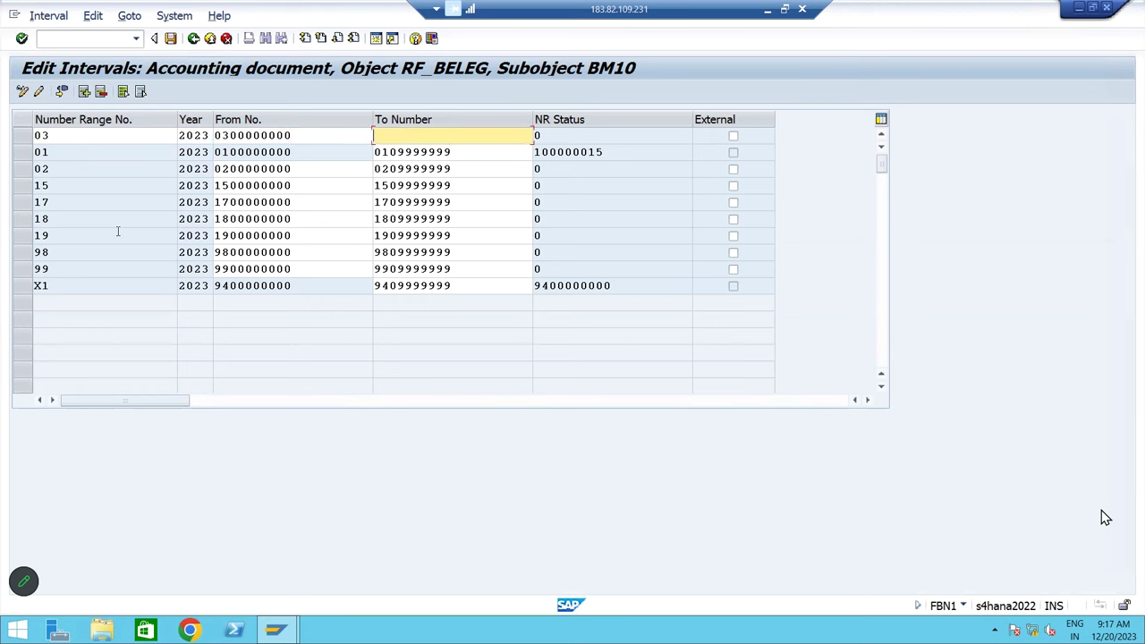
text(0309999999)
key(Return)
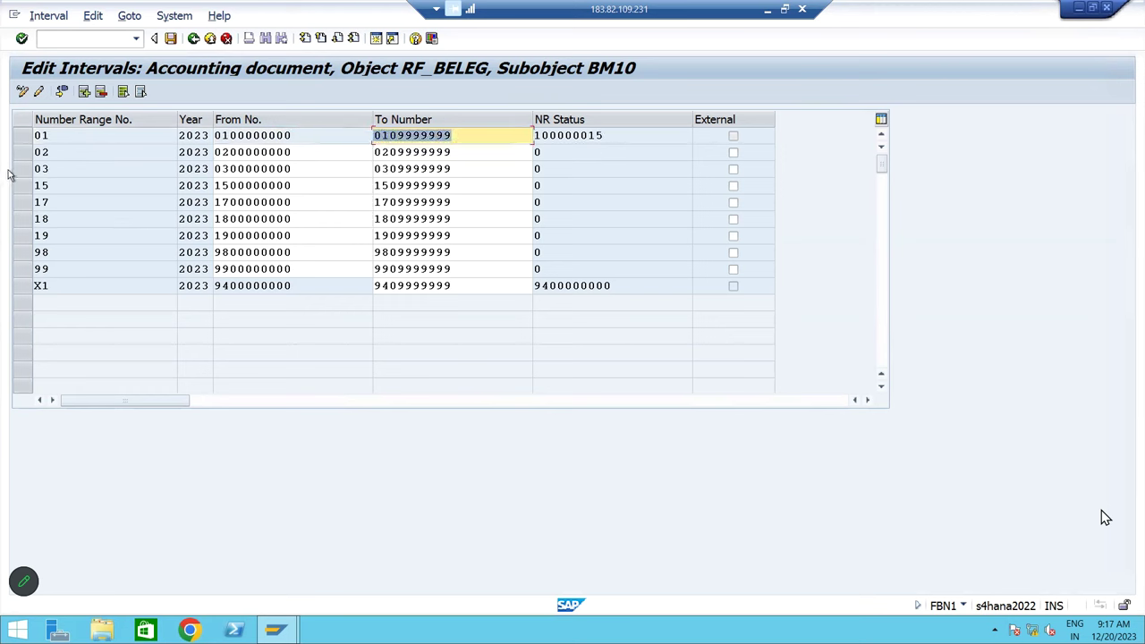
click(23, 169)
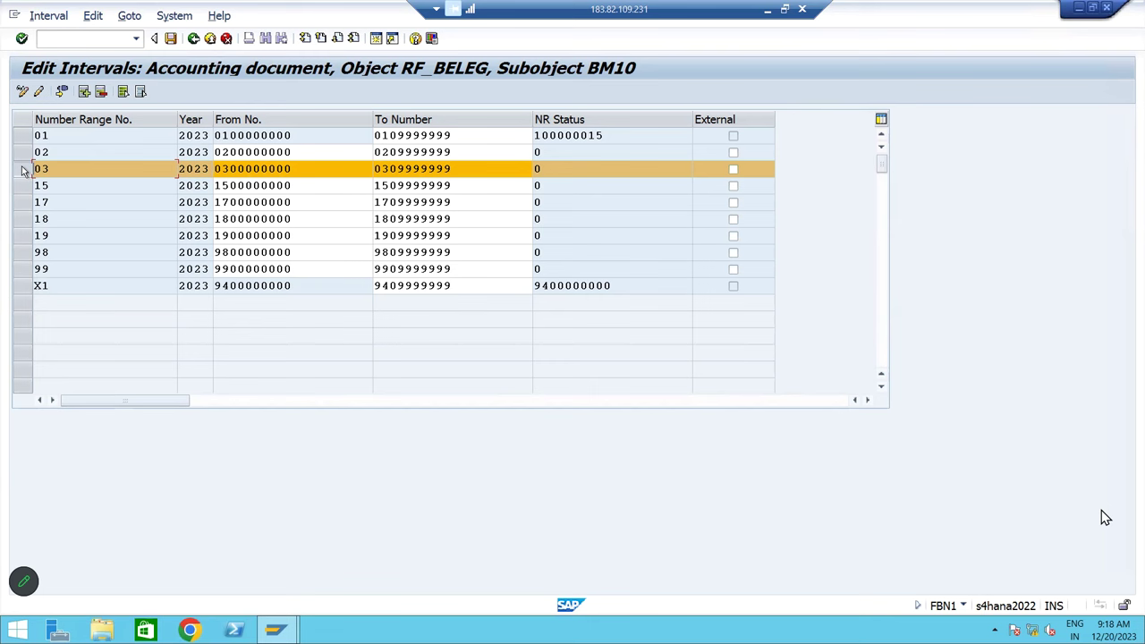
Save the BM10 accounting-document number range intervals, confirming the transport prompt
click(170, 38)
click(644, 465)
click(194, 39)
Return to SAP Easy Access and start FB60 vendor invoice entry
click(193, 38)
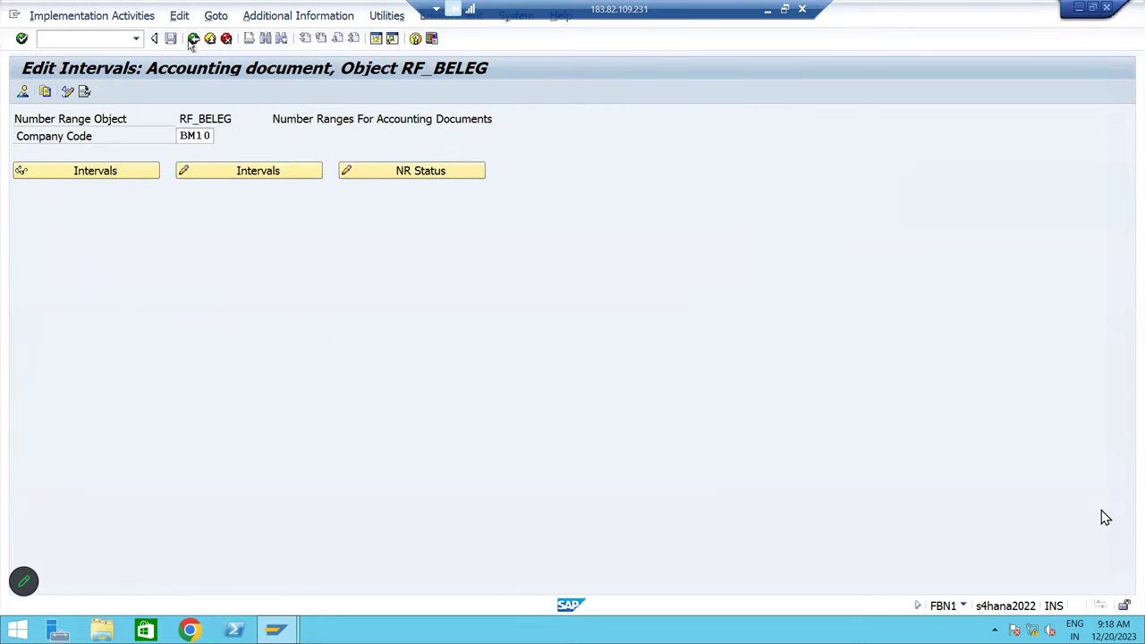
click(194, 38)
click(193, 38)
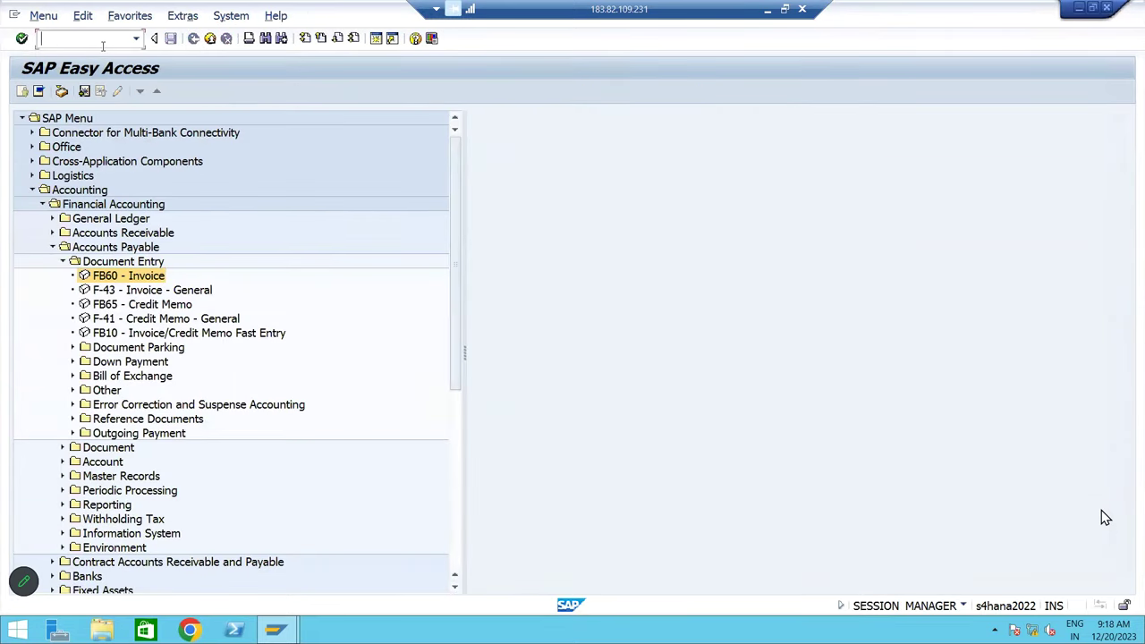
double_click(122, 277)
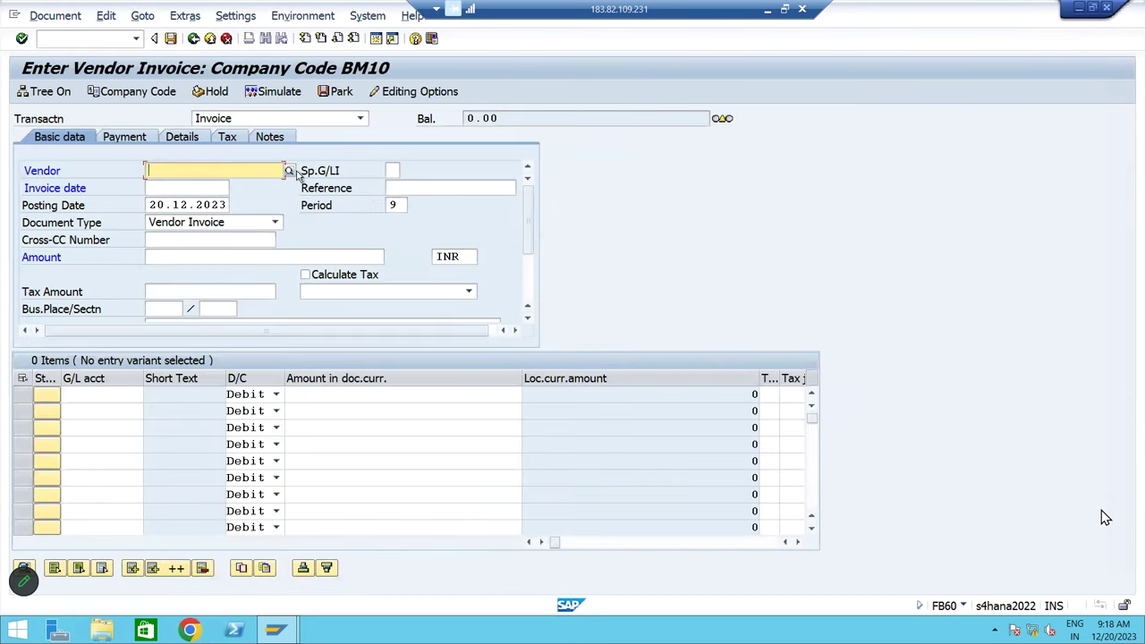
Pick the vendor from recent entries, set invoice date 20.12.2023 and reference 'Testing'
click(223, 172)
click(214, 185)
click(214, 190)
click(188, 200)
click(398, 190)
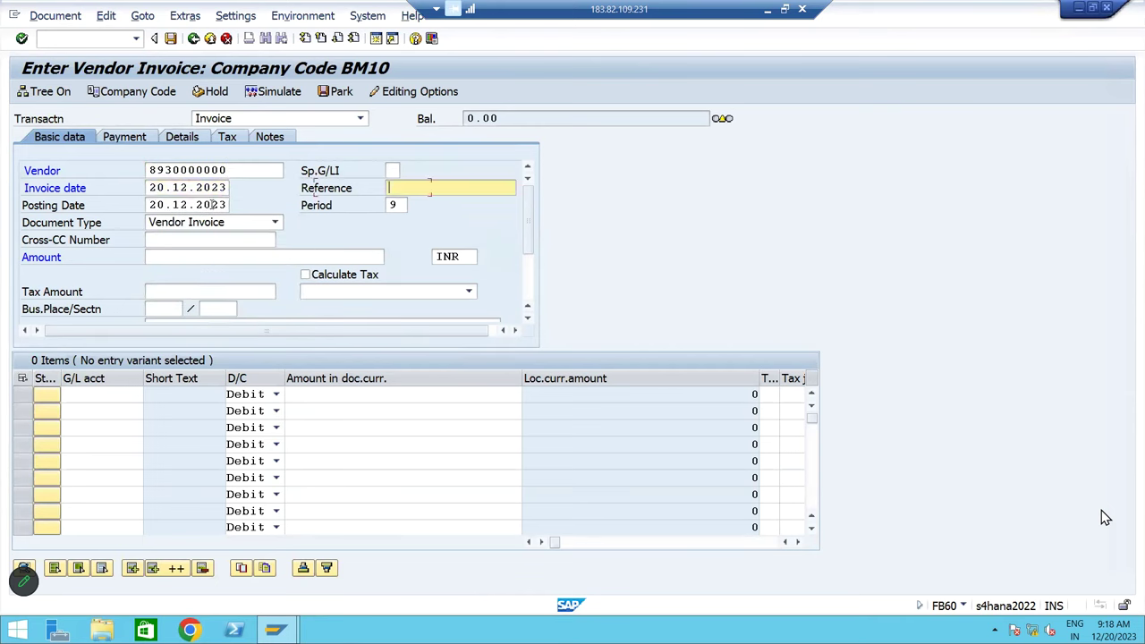
click(401, 205)
Enter the header text 'Being Vendor Invoice posting'
click(182, 260)
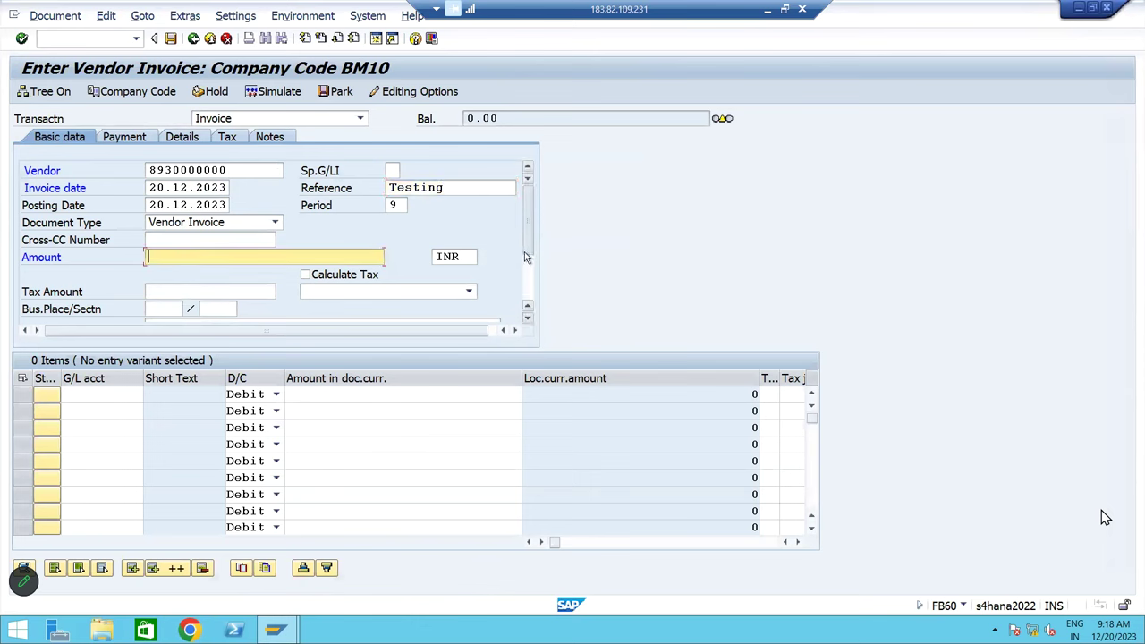
click(528, 318)
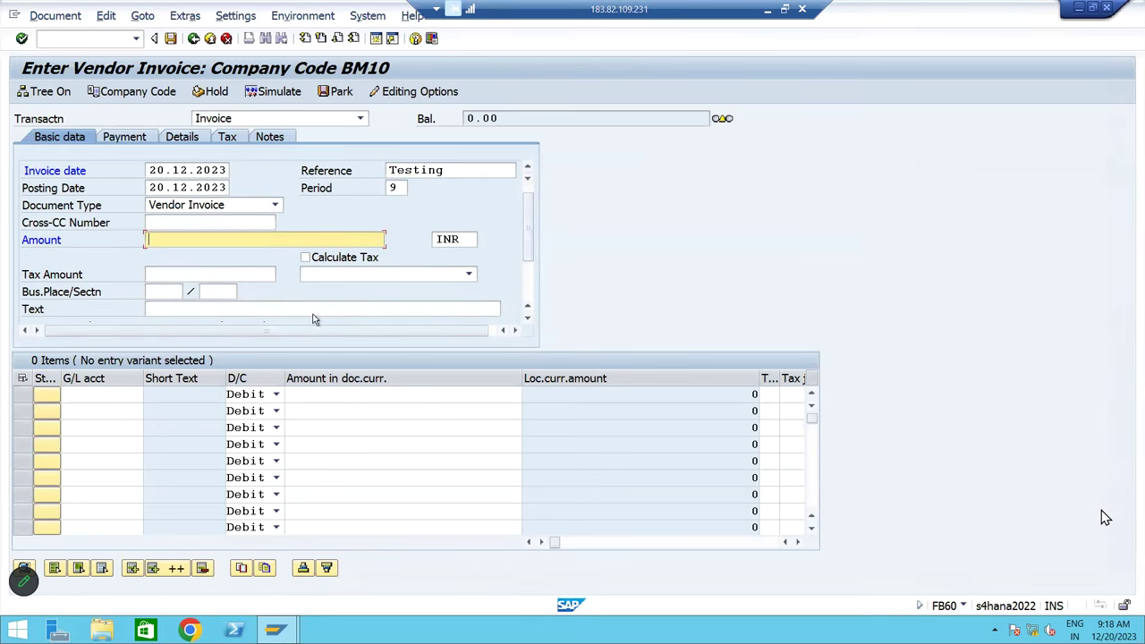
click(314, 308)
click(295, 325)
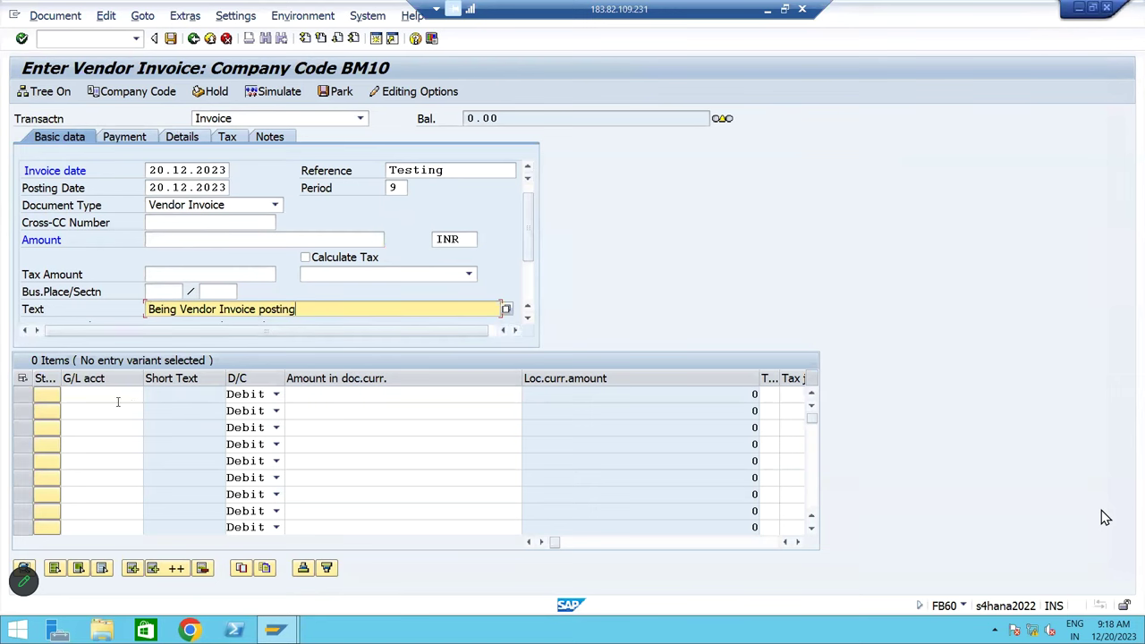
Add expense line G/L 440003 for 100000 with cost center BMFC
click(117, 401)
click(115, 402)
click(116, 405)
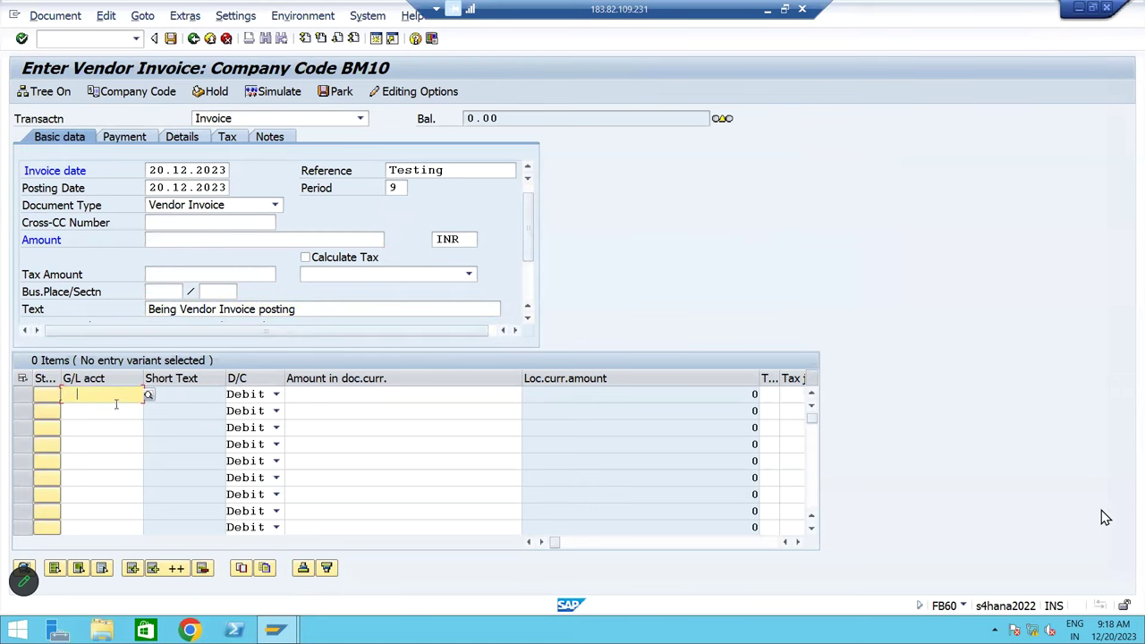
click(115, 405)
click(114, 411)
click(335, 400)
click(334, 400)
click(334, 412)
key(Tab)
key(Tab)
key(Tab)
key(Tab)
key(Tab)
key(Tab)
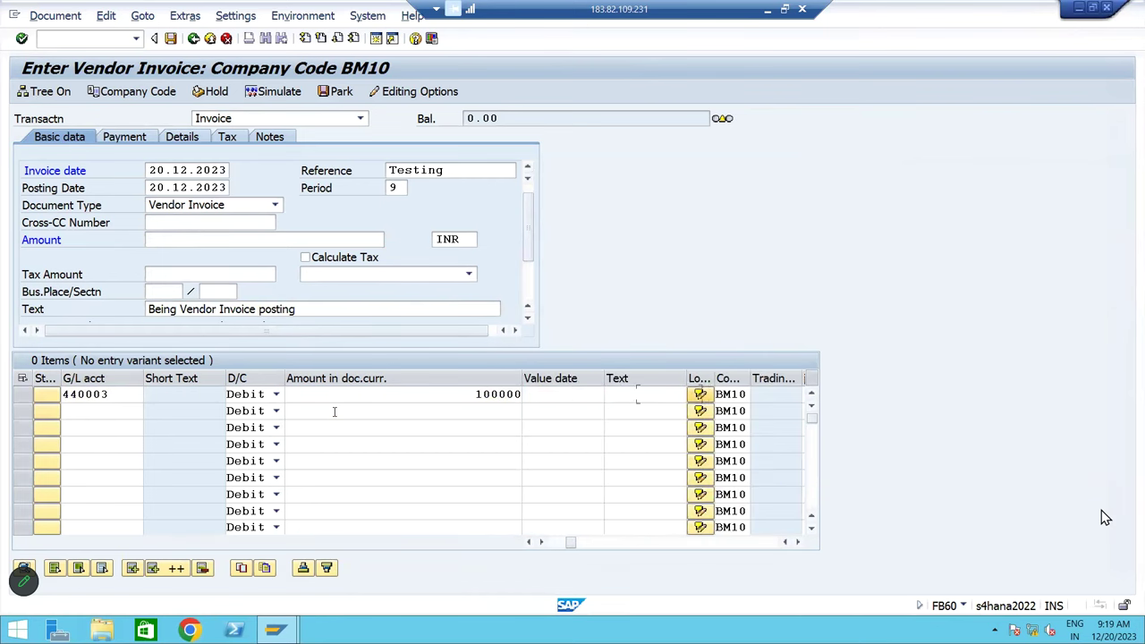
key(Tab)
key(Tab)
key(Tab)
key(Tab)
key(Tab)
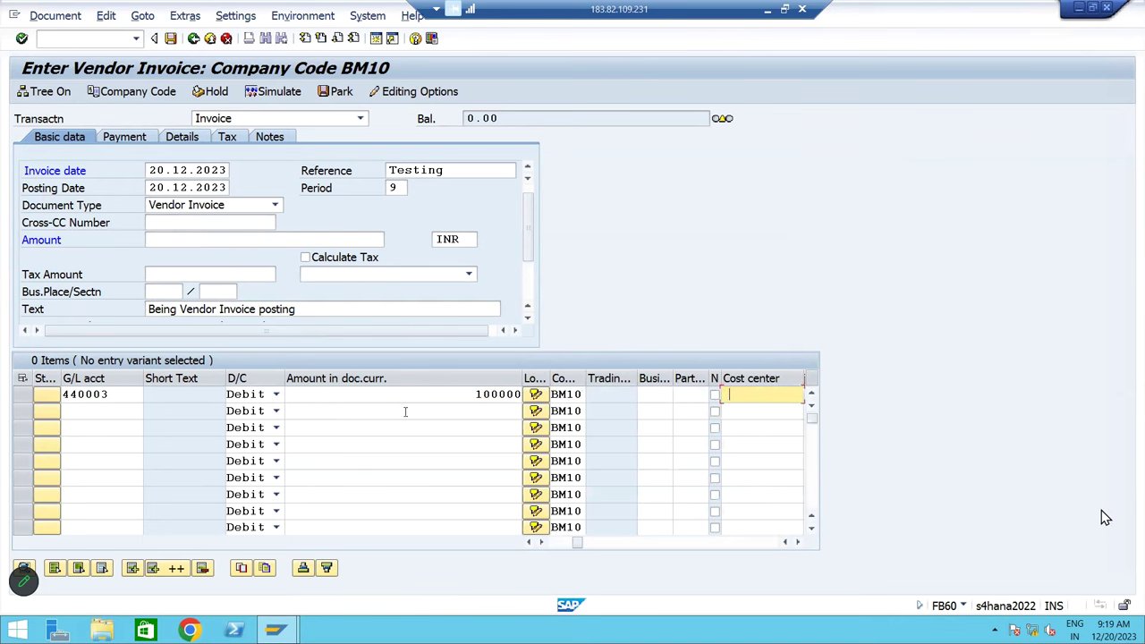
click(752, 411)
key(Return)
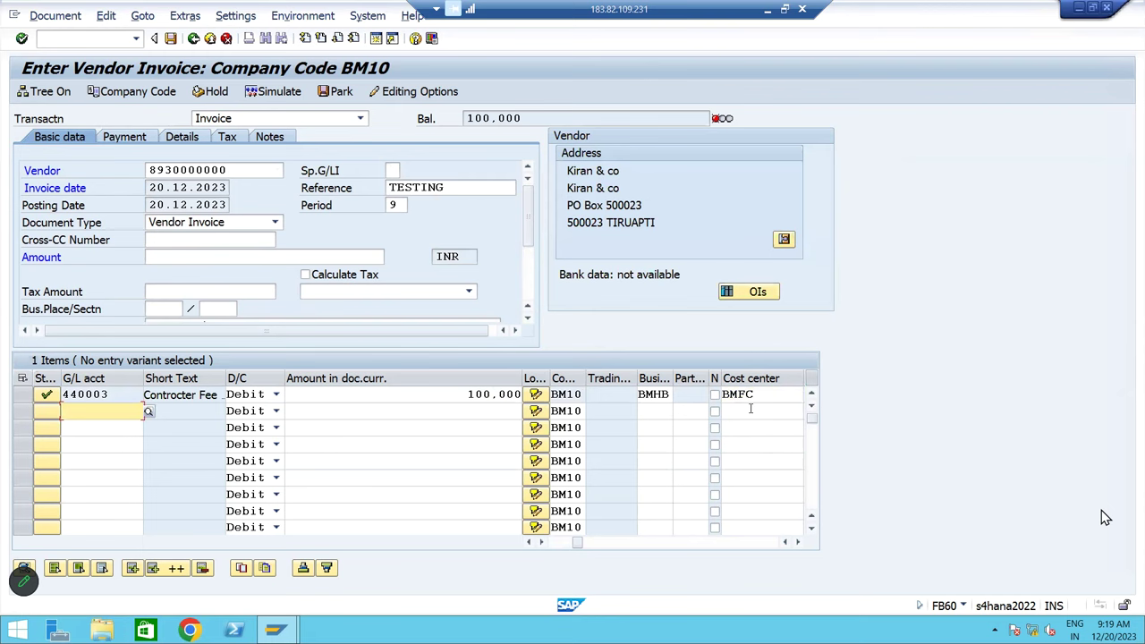
Copy the 100,000 balance into the header amount so the invoice balances to zero
click(529, 119)
drag(529, 119, 450, 125)
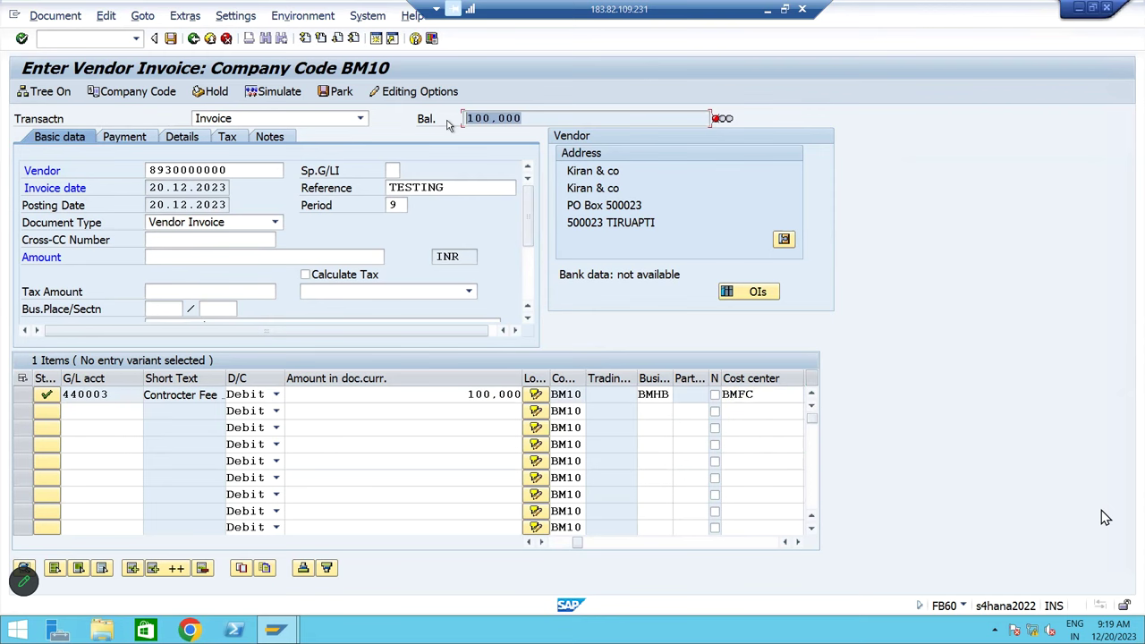
click(450, 125)
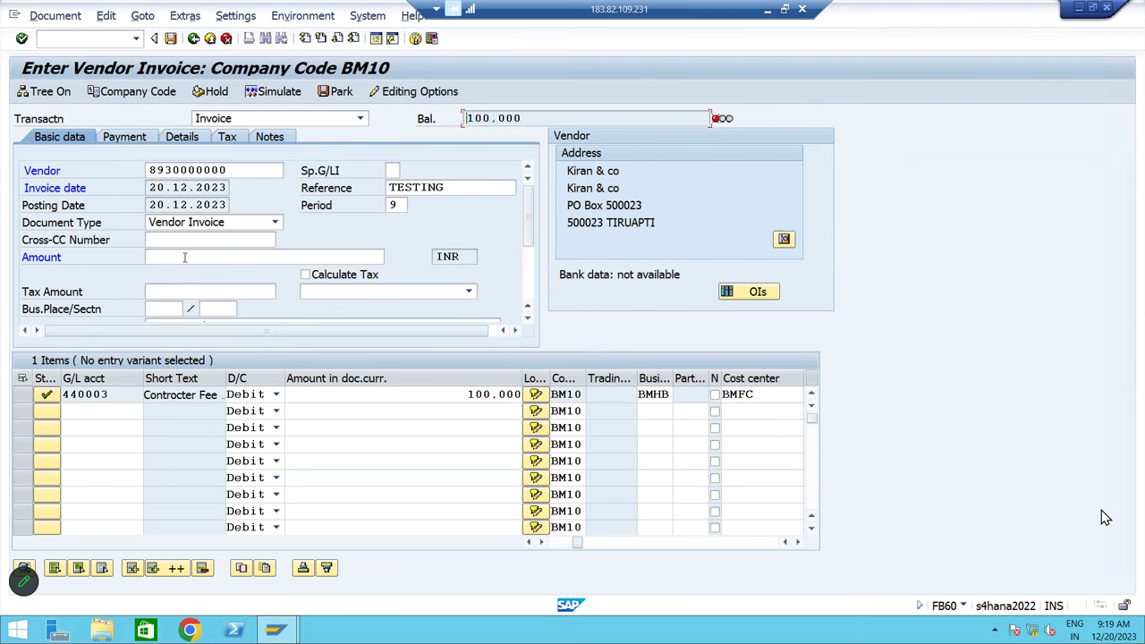
click(183, 259)
text(100.000)
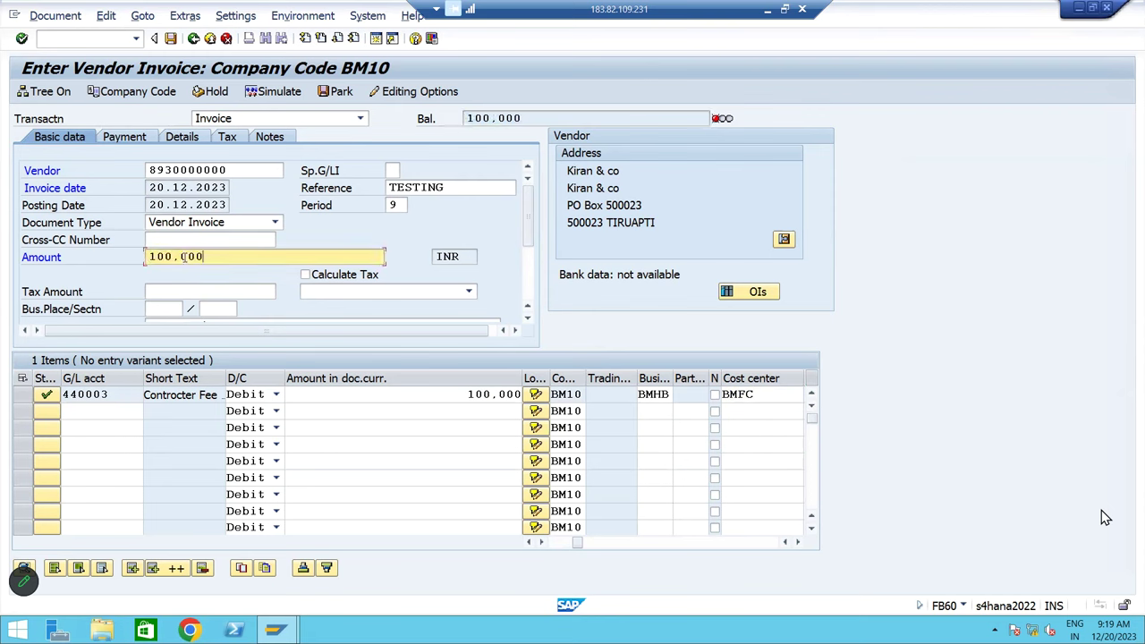
key(Return)
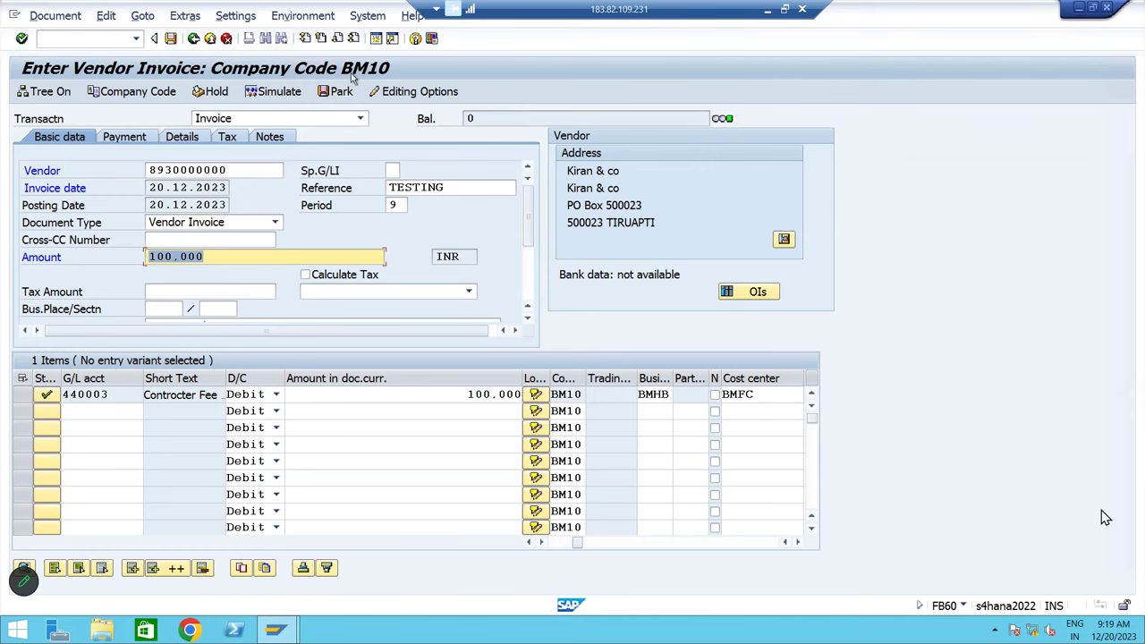
click(273, 93)
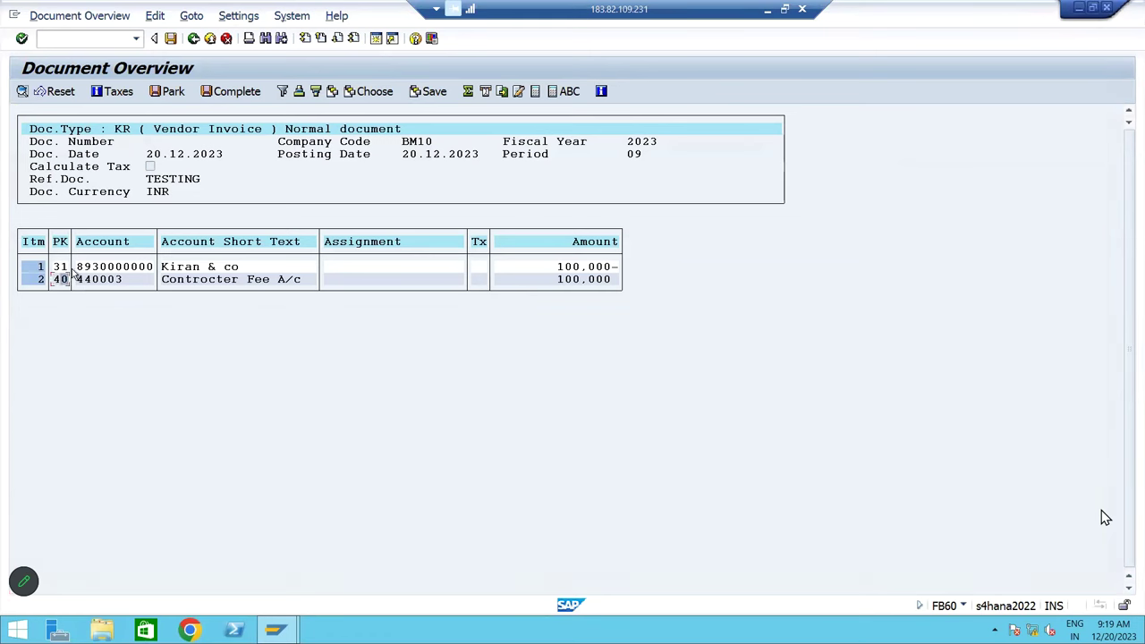
Review the vendor and contractor fee lines, then post the invoice as document 300000000
click(66, 269)
click(182, 282)
click(199, 269)
click(170, 41)
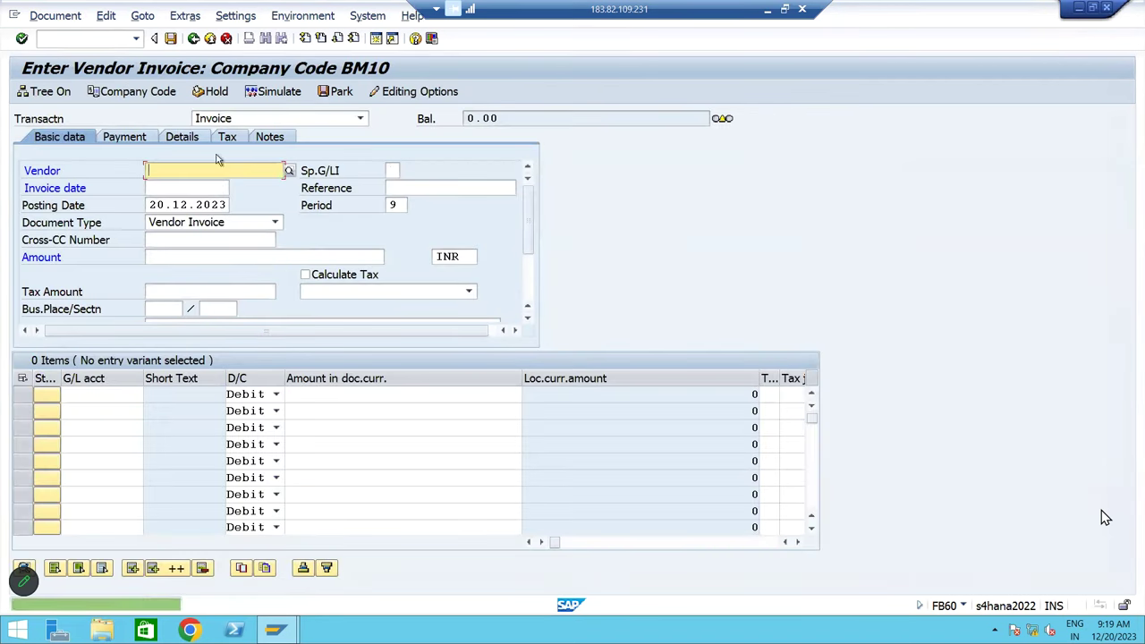
click(55, 16)
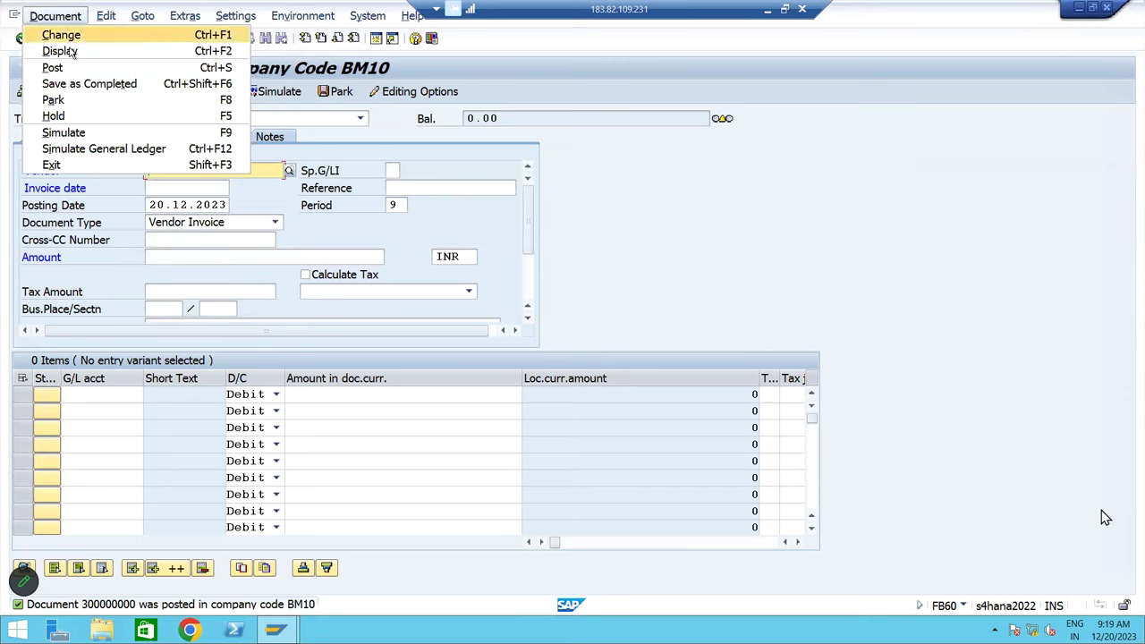
Display document 300000000, comparing its vendor and contractor fee lines in entry and G/L views
click(59, 51)
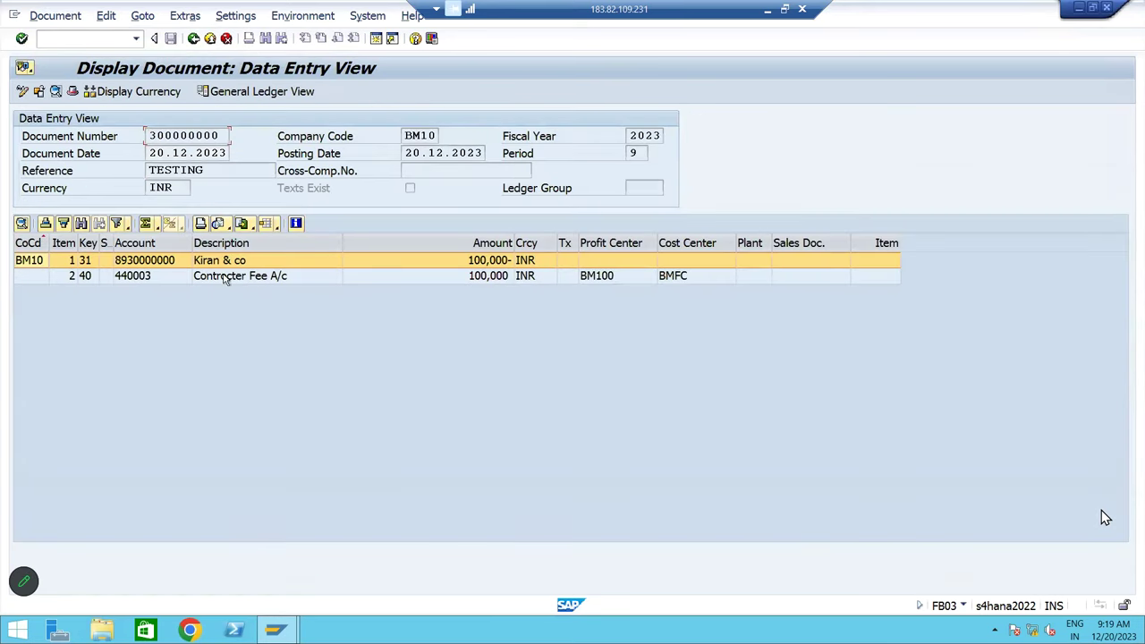
double_click(226, 280)
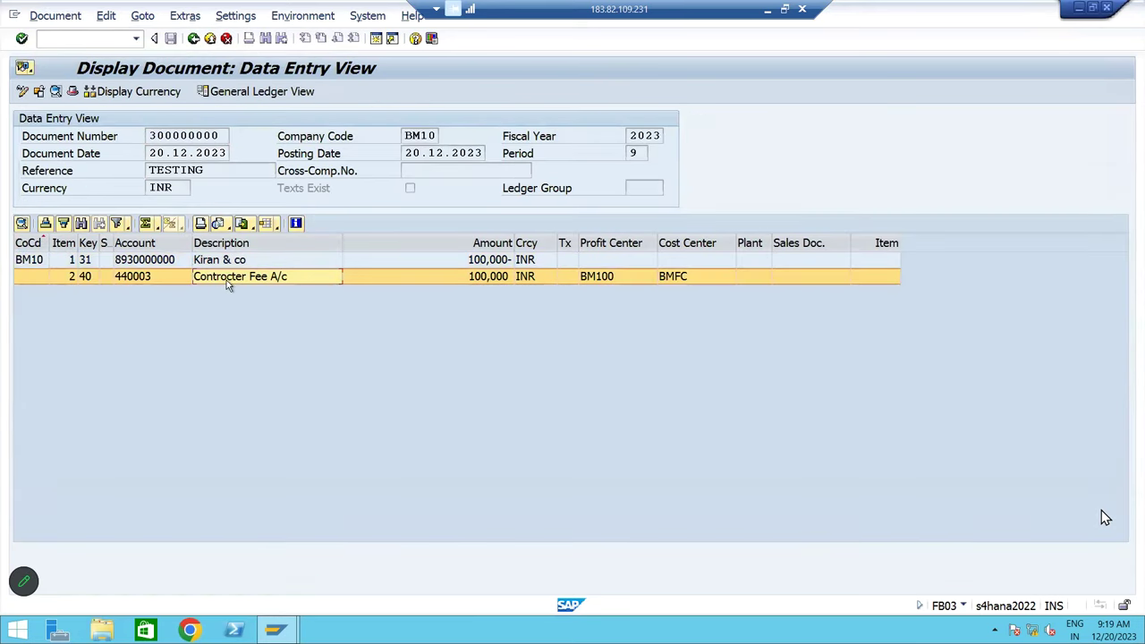
click(282, 93)
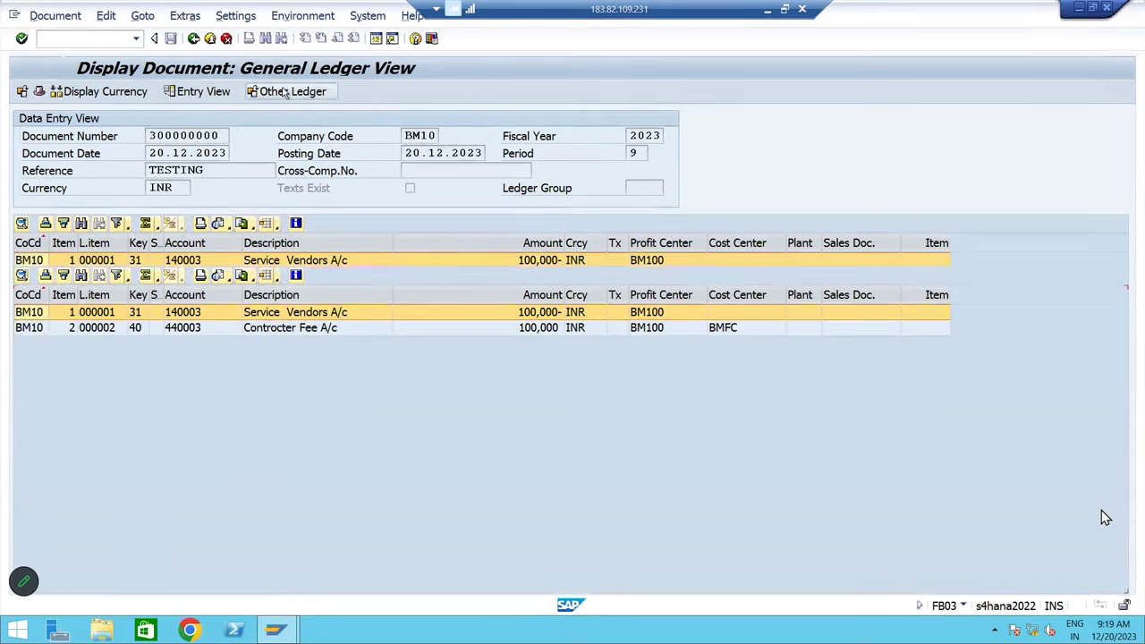
click(204, 92)
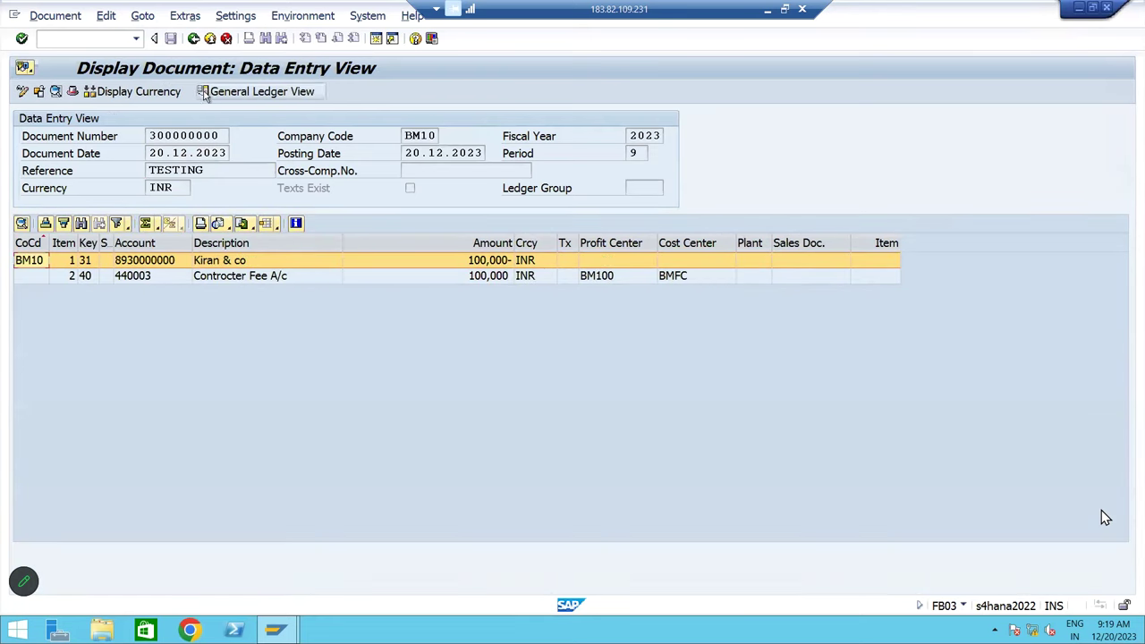
click(106, 279)
click(105, 264)
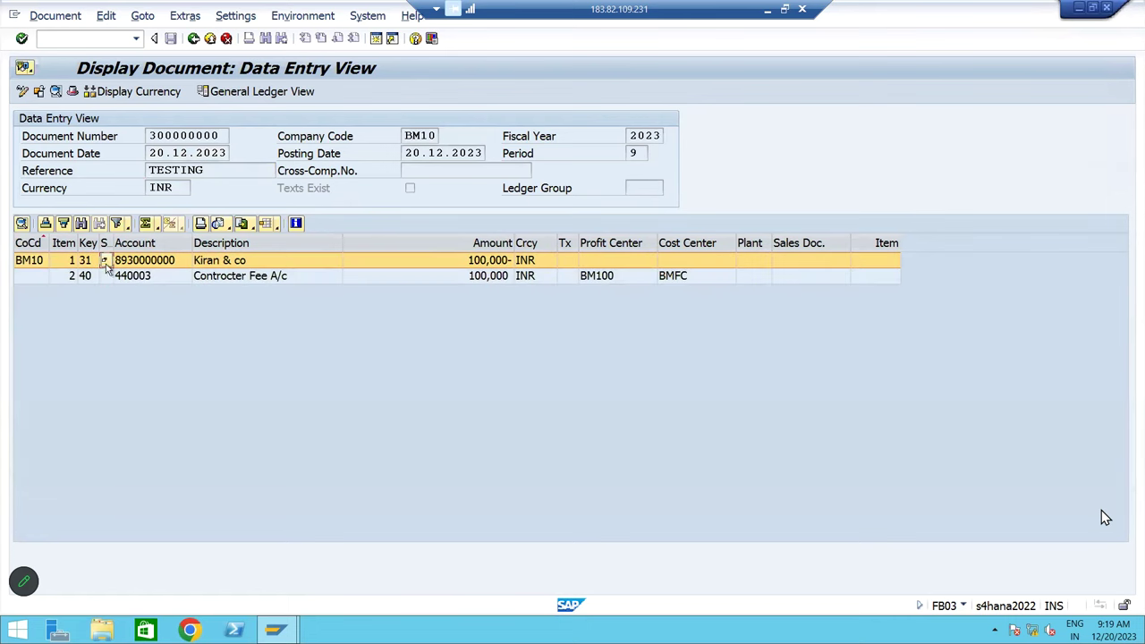
click(218, 279)
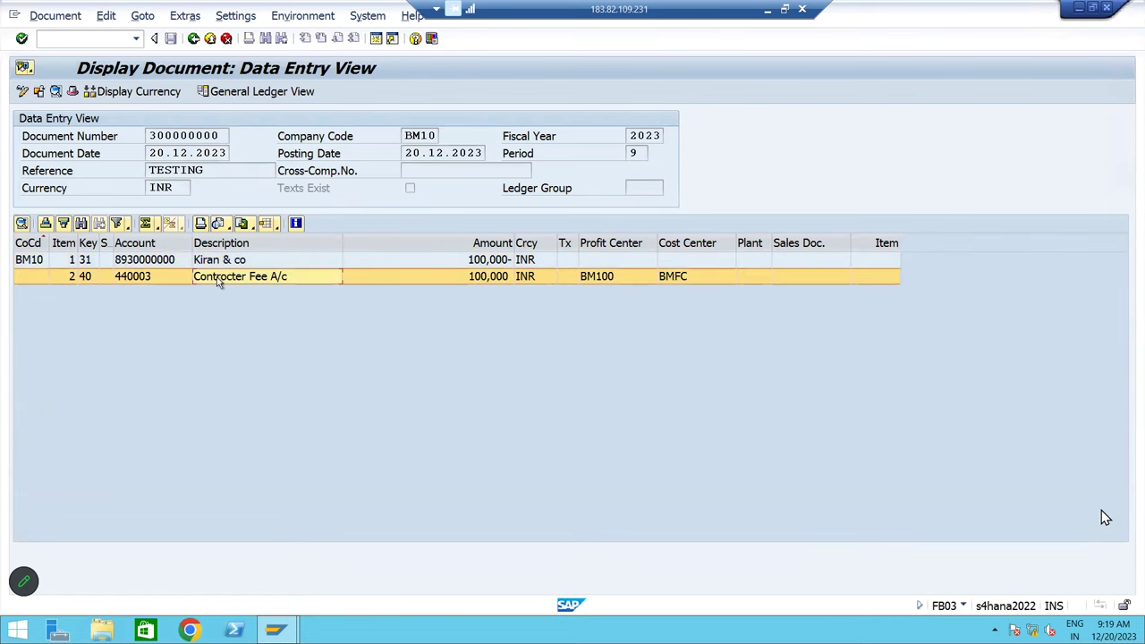
click(217, 266)
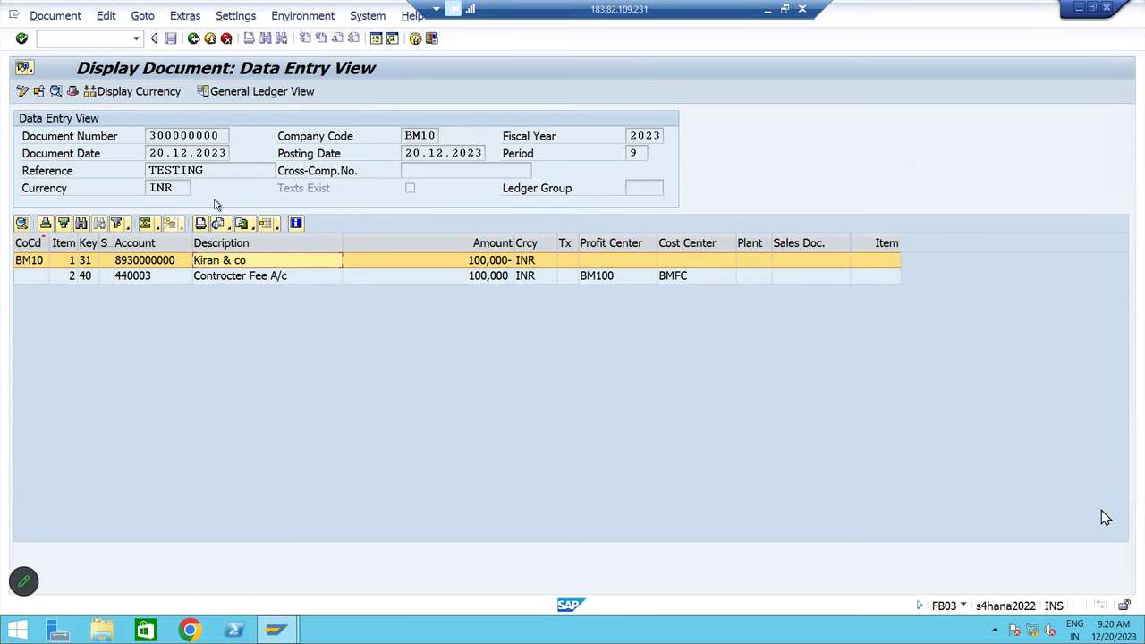
click(195, 38)
Enter /n in the command field to exit FB60 to SAP Easy Access
click(194, 38)
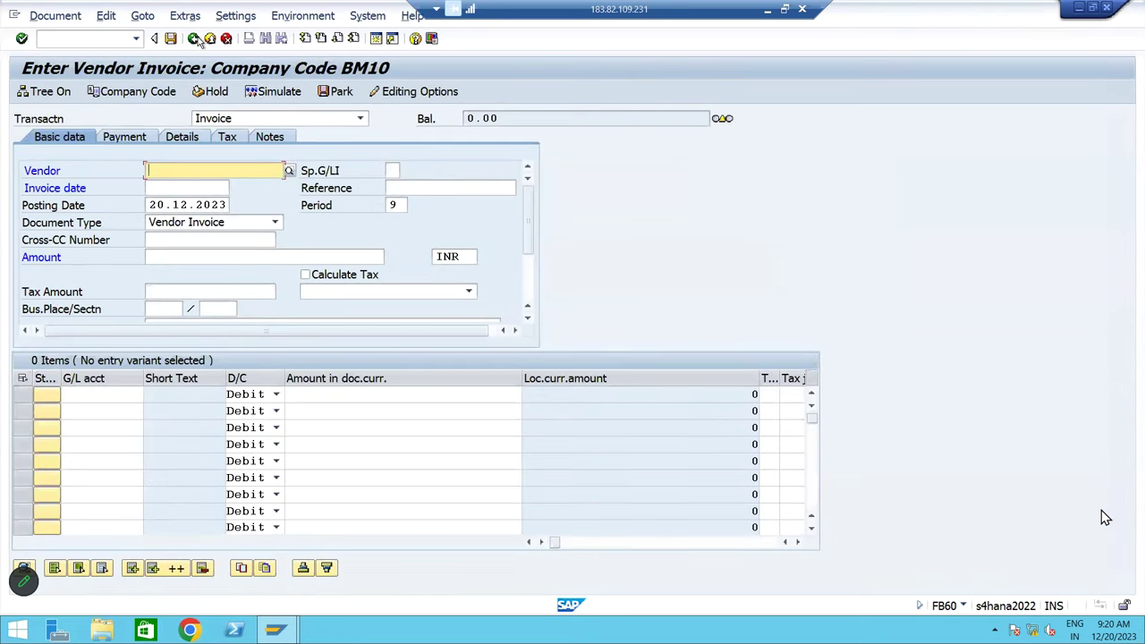
click(79, 42)
text(/n)
key(Return)
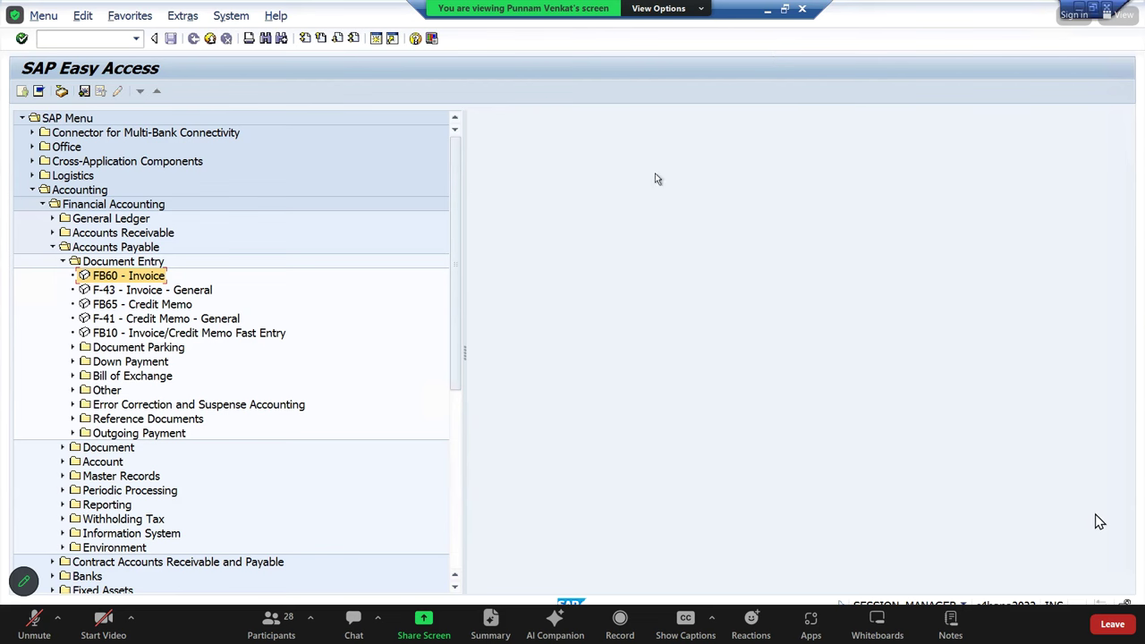
Navigate Accounts Payable > Document Entry > Outgoing Payment and launch F-53 Post
click(77, 190)
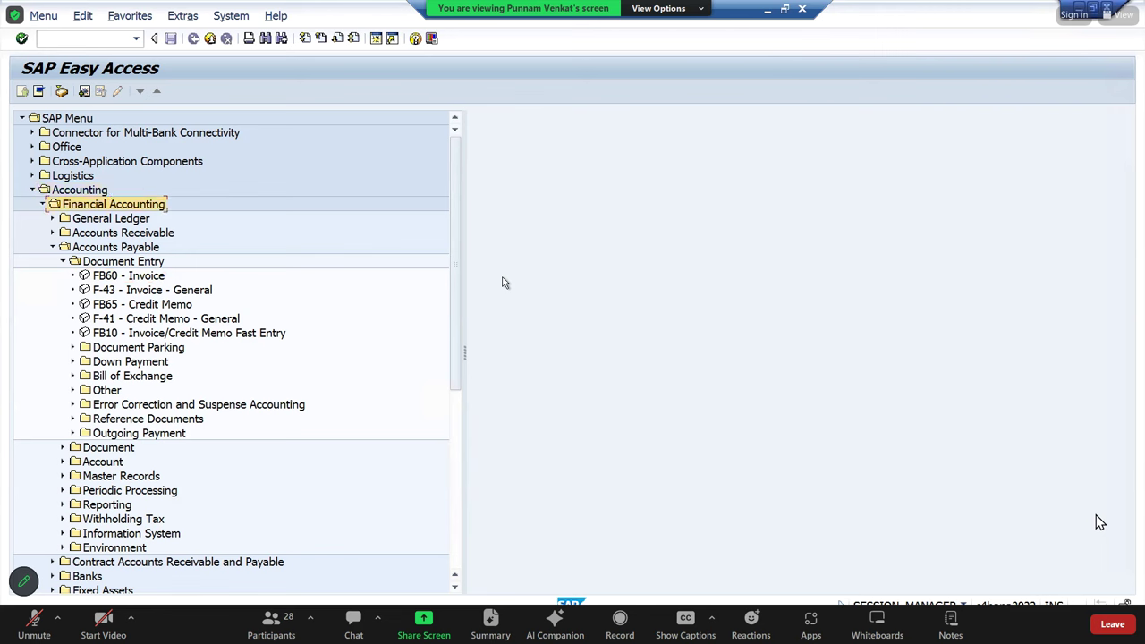
key(Down)
key(Down)
key(Down)
key(Down)
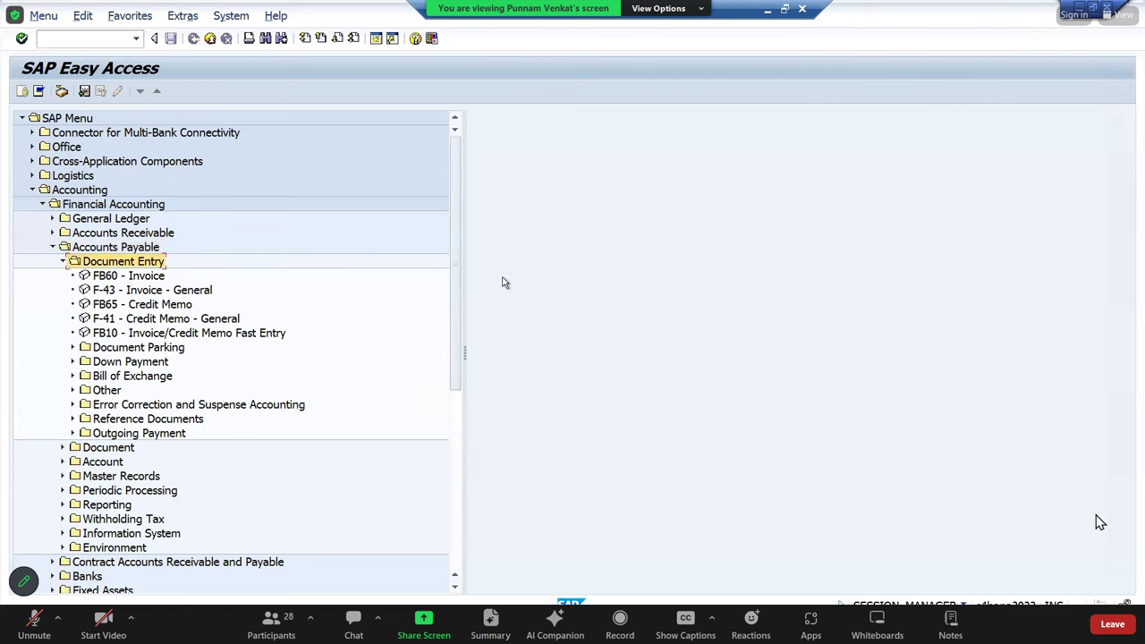
key(Down)
key(Down)
key(Down)
key(Down)
key(Down)
key(Down)
key(Down)
key(Down)
key(Down)
key(Down)
key(Down)
key(Down)
key(Return)
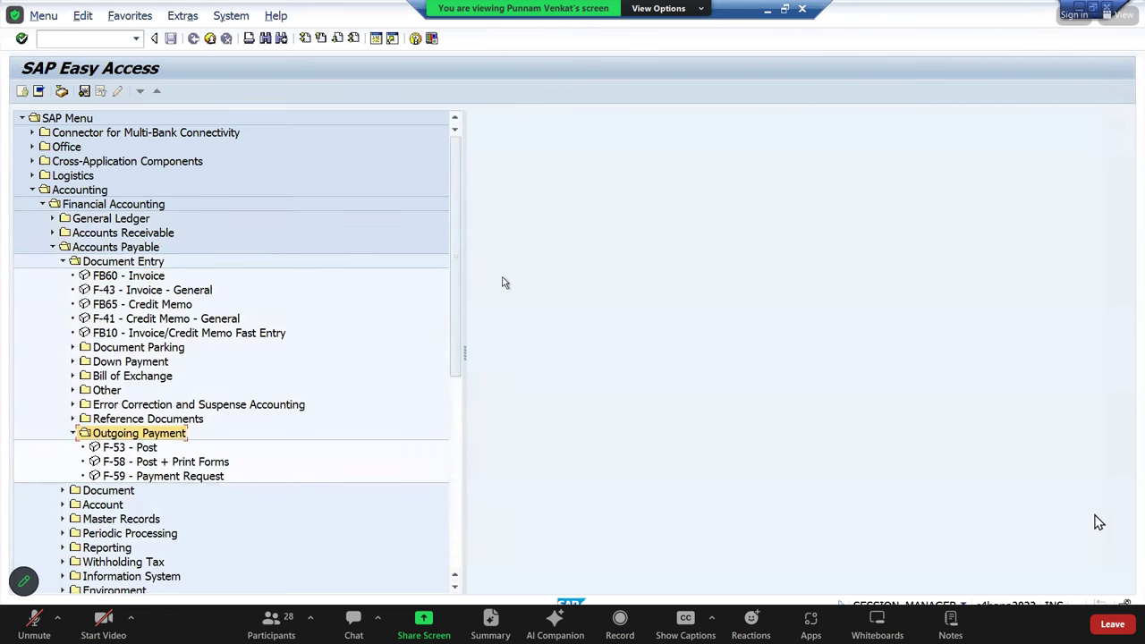
key(Down)
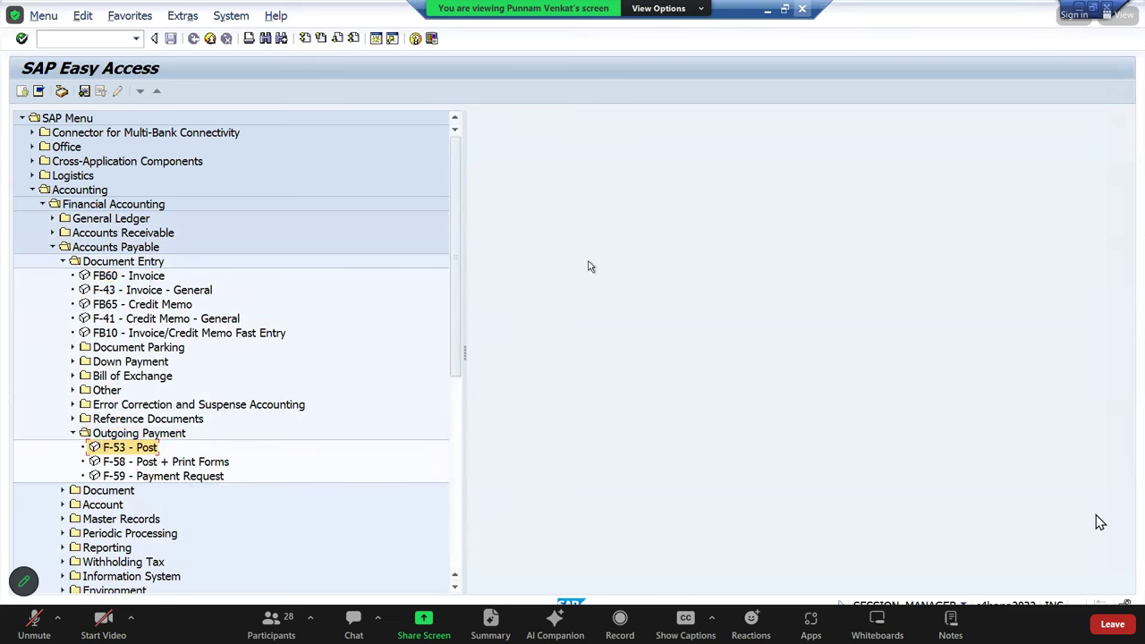
double_click(126, 449)
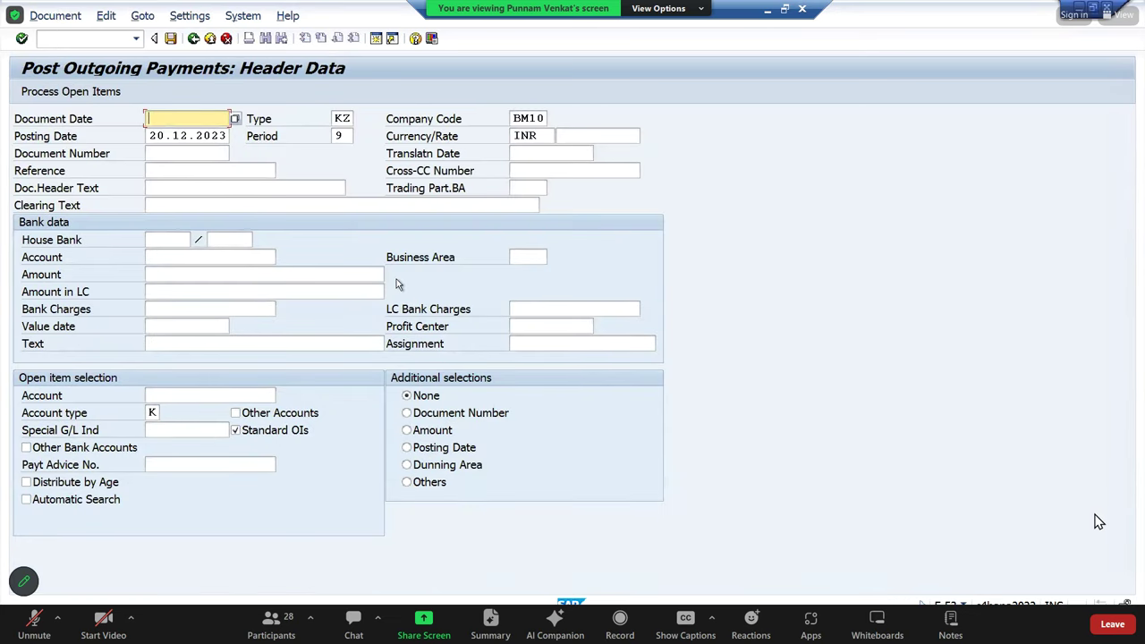
Set document date 20.12.2023, keep type KZ and company code BM10, and reference 'Testing'
key(Tab)
key(Tab)
key(Tab)
key(ctrl+c)
key(shift+Tab)
key(shift+Tab)
key(shift+Tab)
key(ctrl+v)
key(Tab)
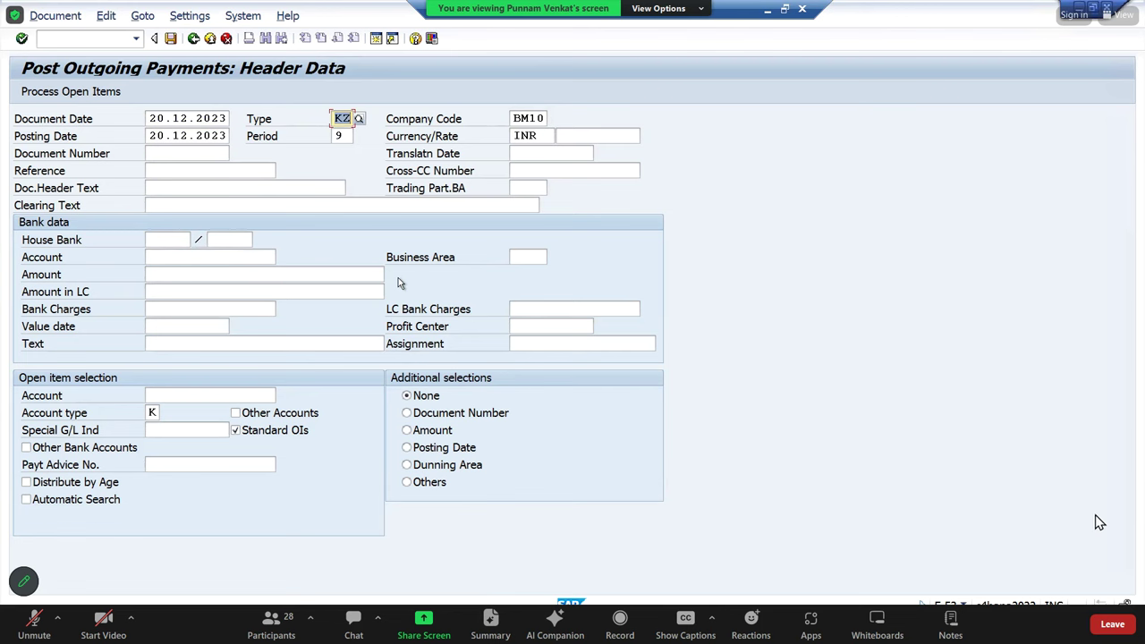
key(Tab)
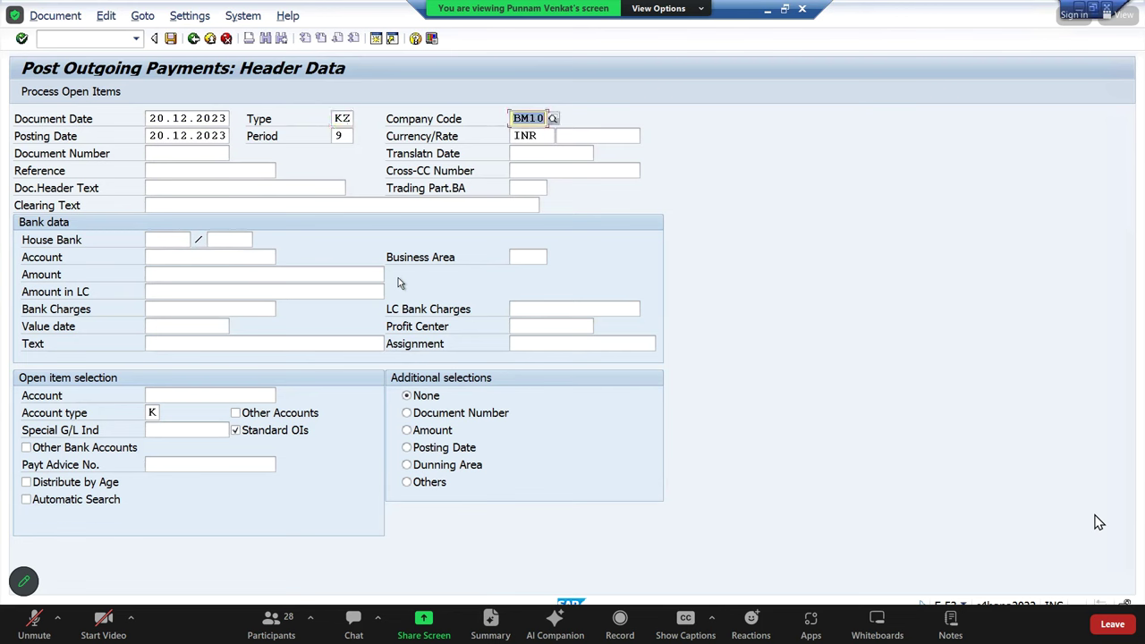
key(Tab)
key(Tab)
key(Tab)
key(Tab)
key(Tab)
key(Tab)
key(Tab)
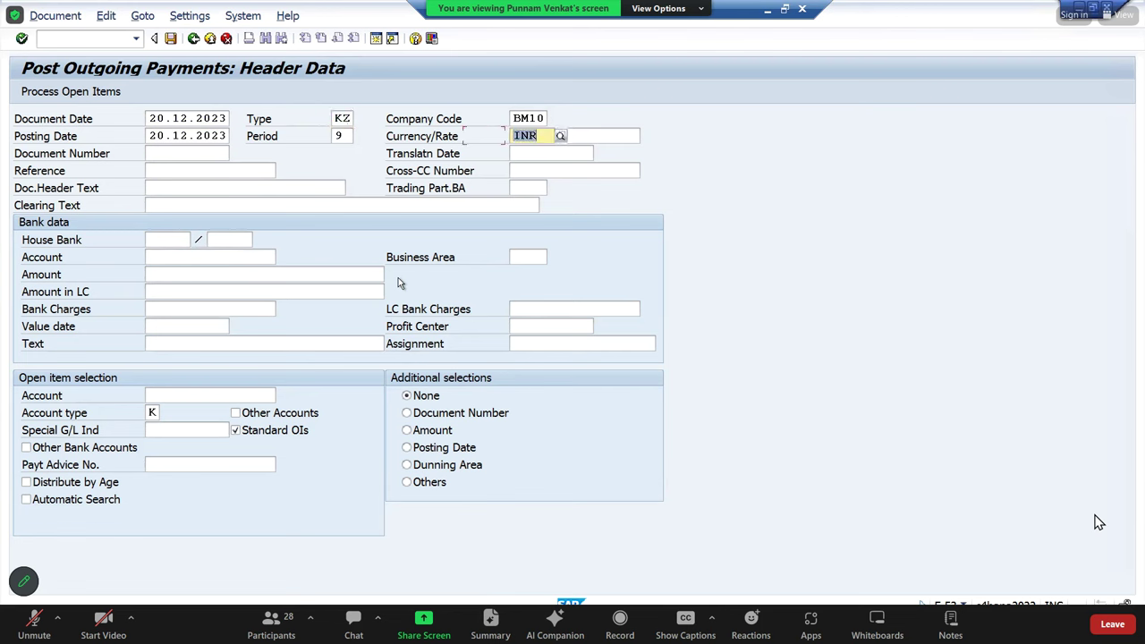
key(Down)
key(Tab)
key(Tab)
Enter header text 'Vendor payment', bank account 220000 and amount 100000
text(veNDOR)
key(BackSpace)
key(BackSpace)
key(BackSpace)
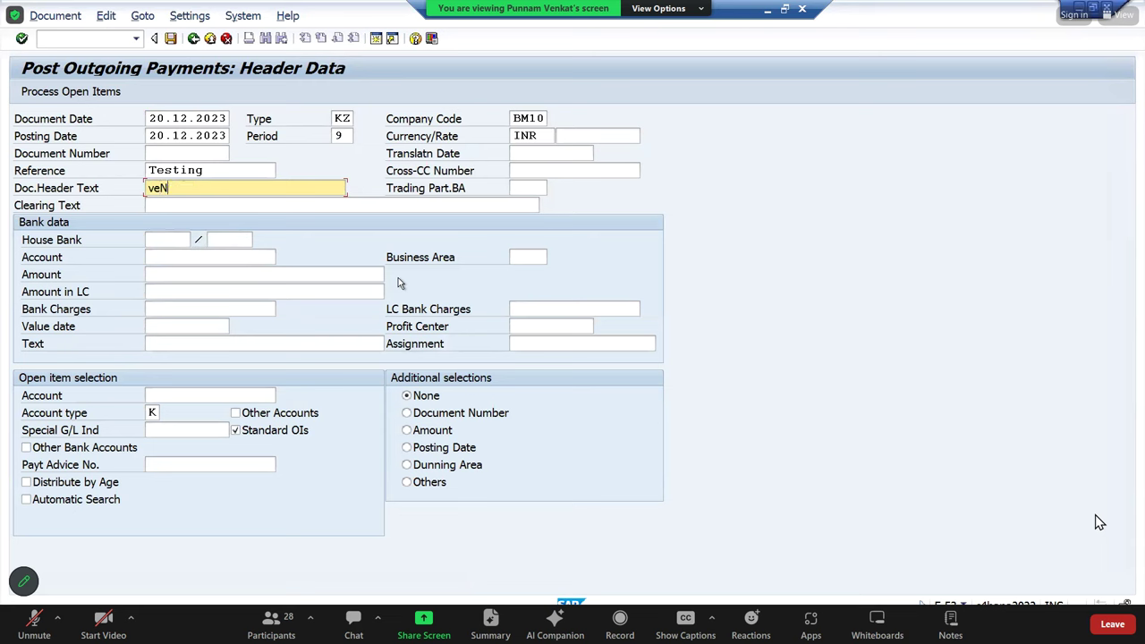
text(ndor payment)
key(Tab)
key(Tab)
key(Tab)
key(Tab)
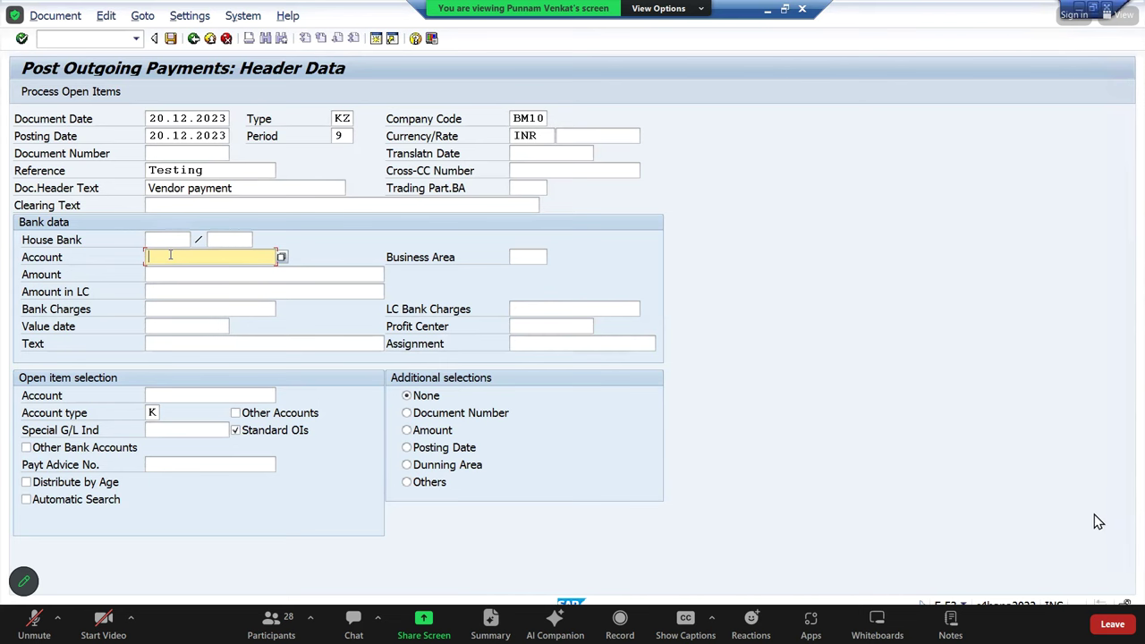
text(220000)
key(Tab)
key(Tab)
text(100000)
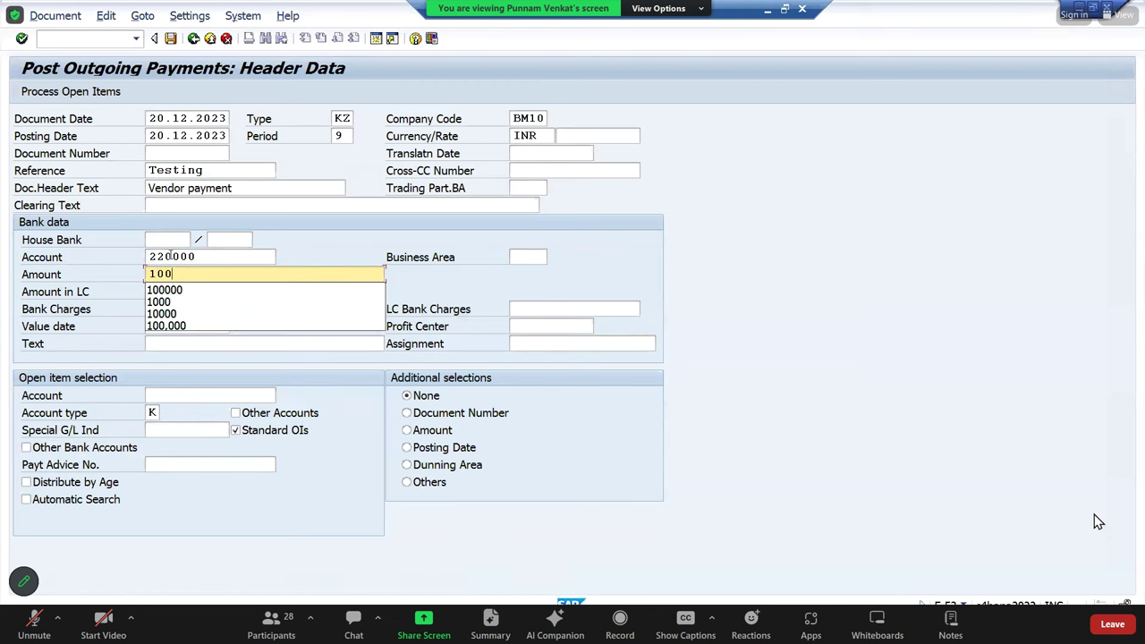
key(Tab)
key(Tab)
key(Tab)
key(Tab)
key(Tab)
key(Tab)
key(Tab)
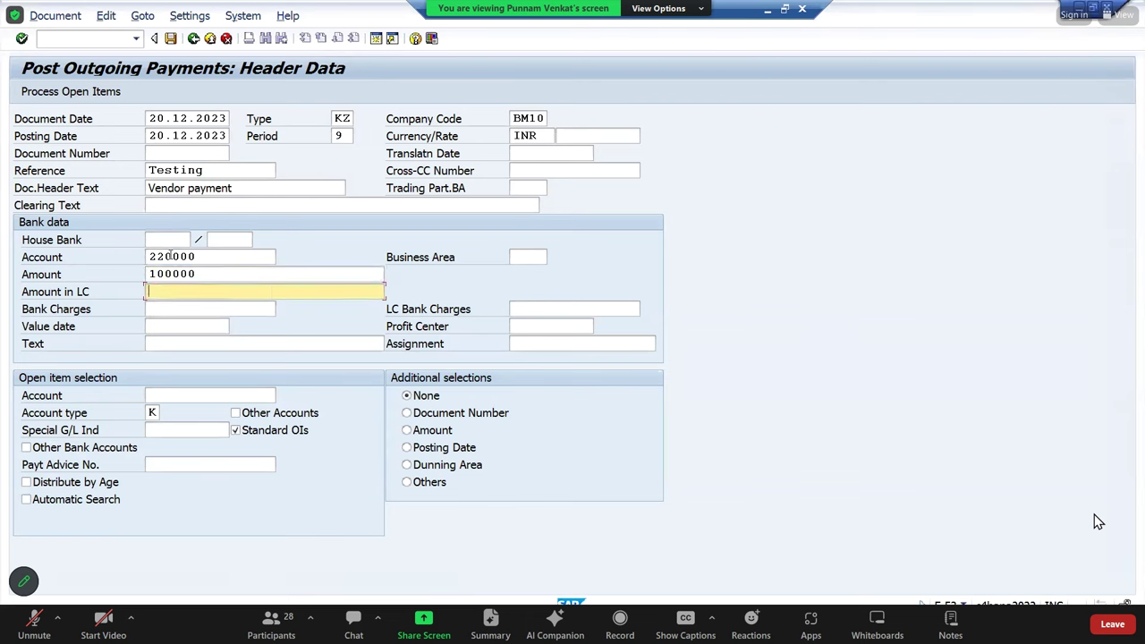
key(Tab)
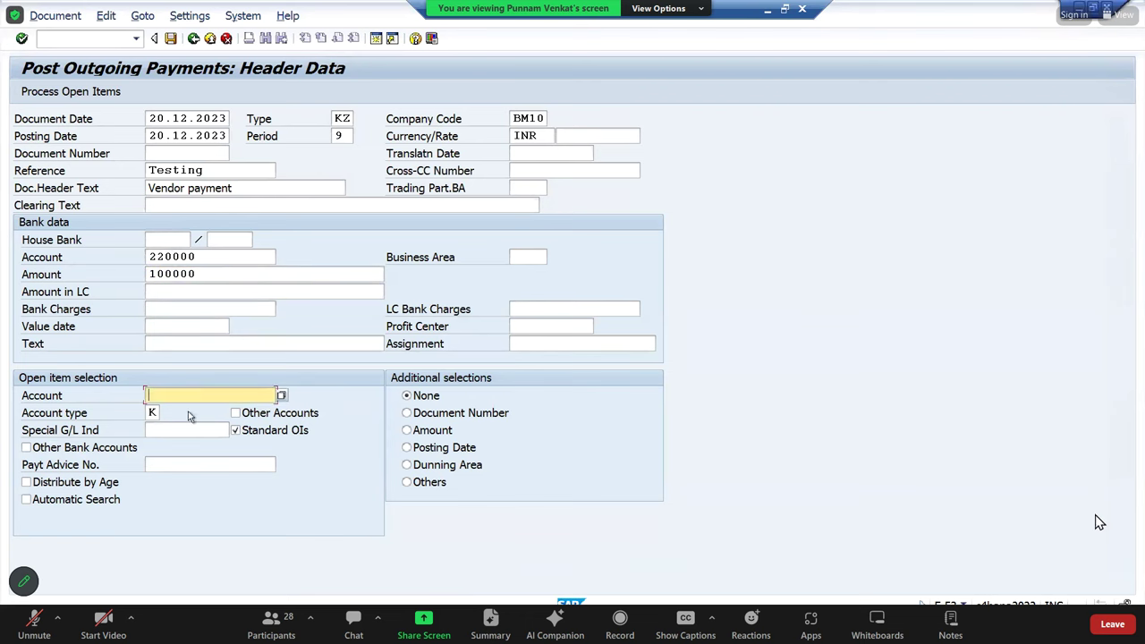
Choose the supplier from the F4 hit list and process open items
click(282, 396)
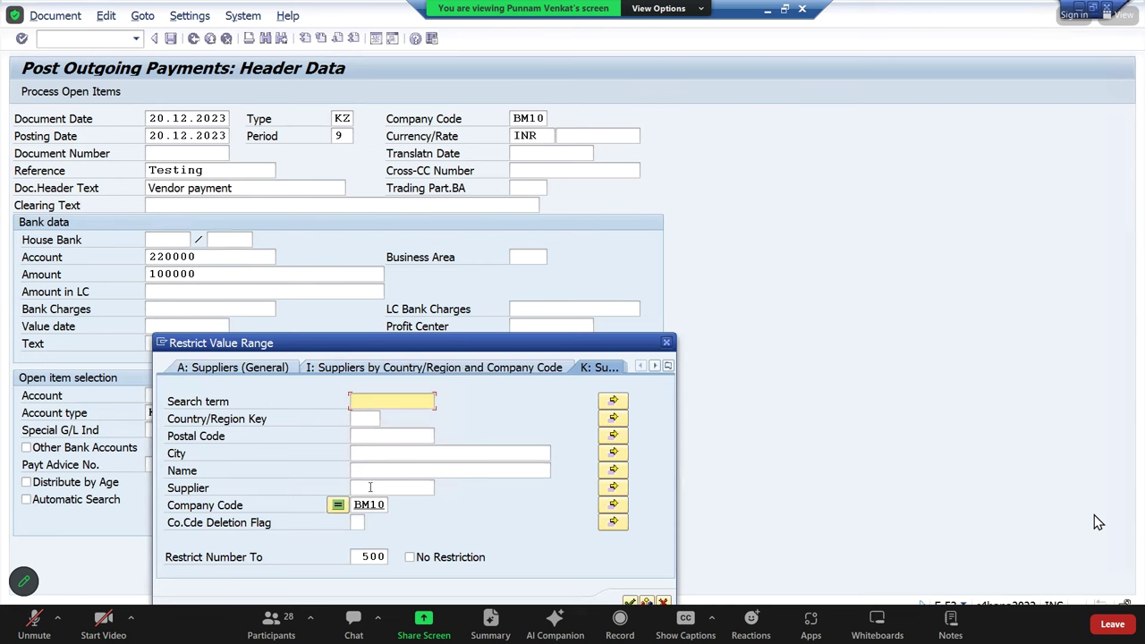
click(372, 491)
key(Return)
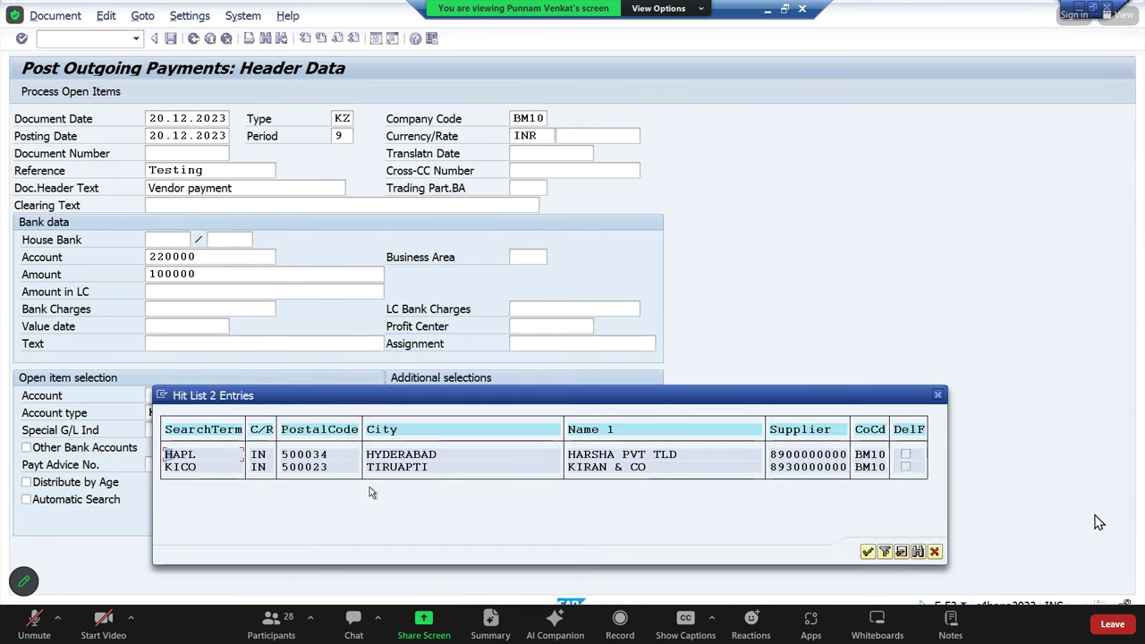
double_click(196, 468)
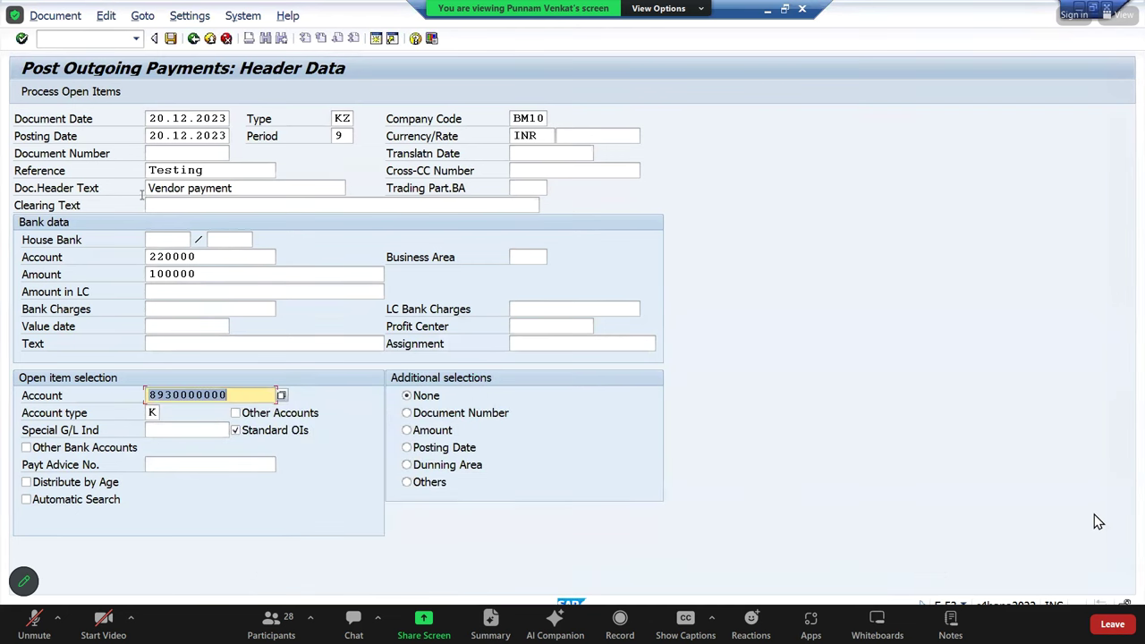
click(77, 96)
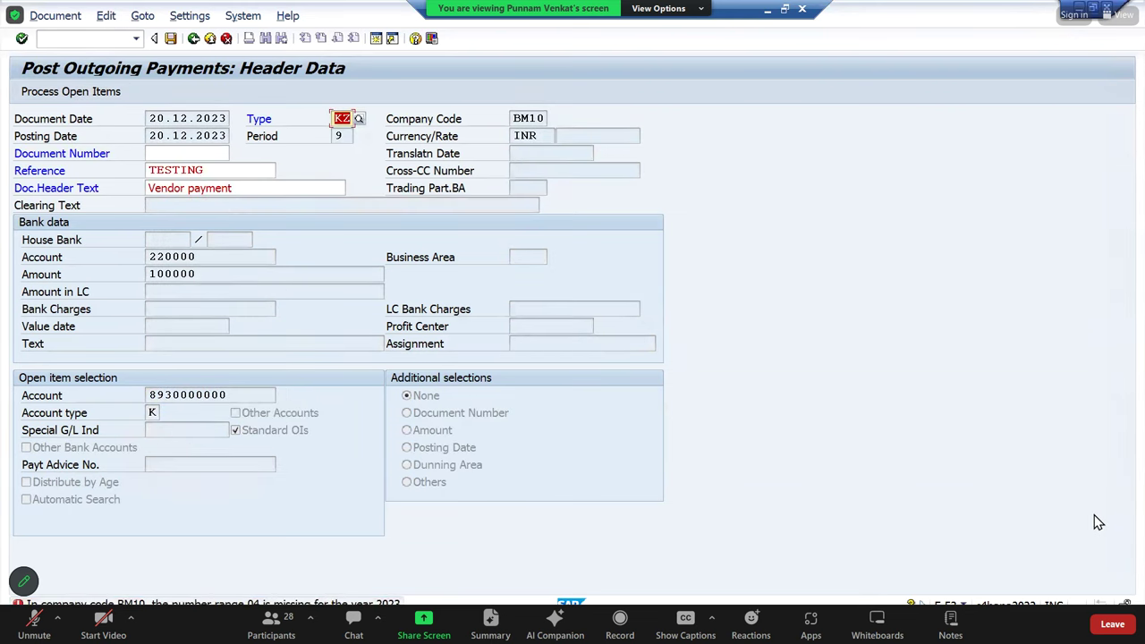
Read the number range 04 error help, then cancel and discard the payment entry
double_click(358, 604)
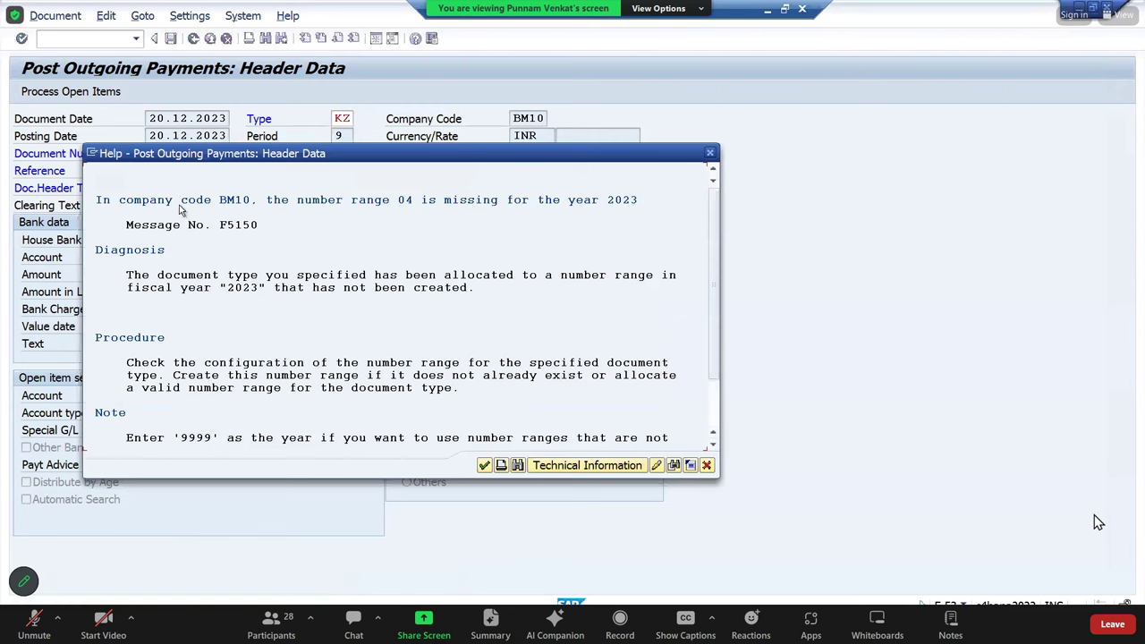
click(240, 229)
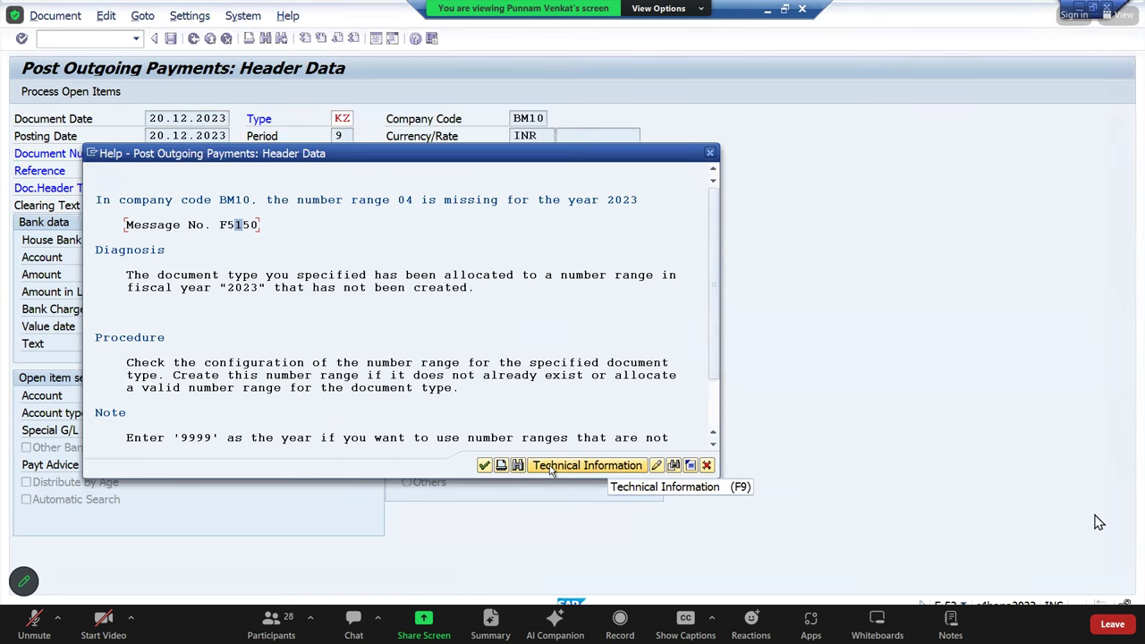
click(485, 465)
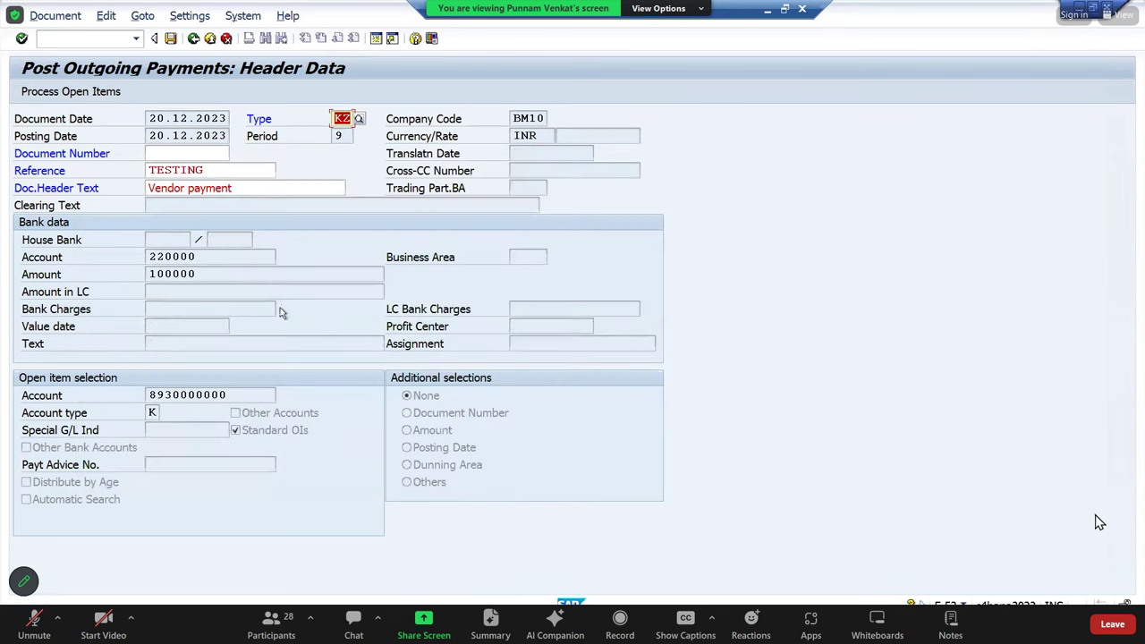
click(227, 39)
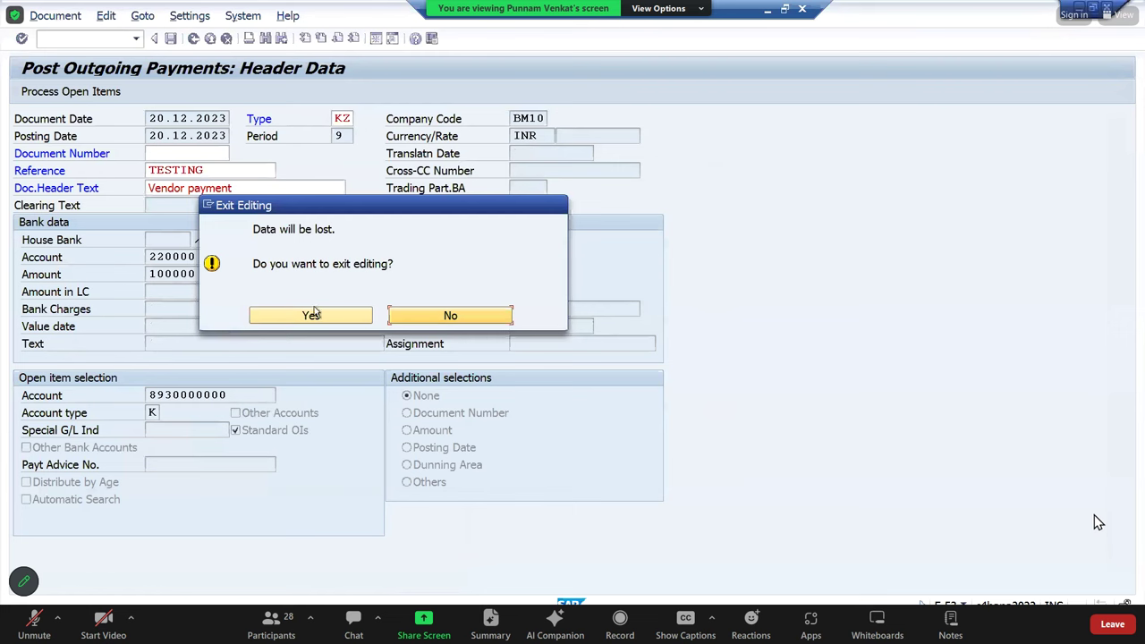
click(313, 315)
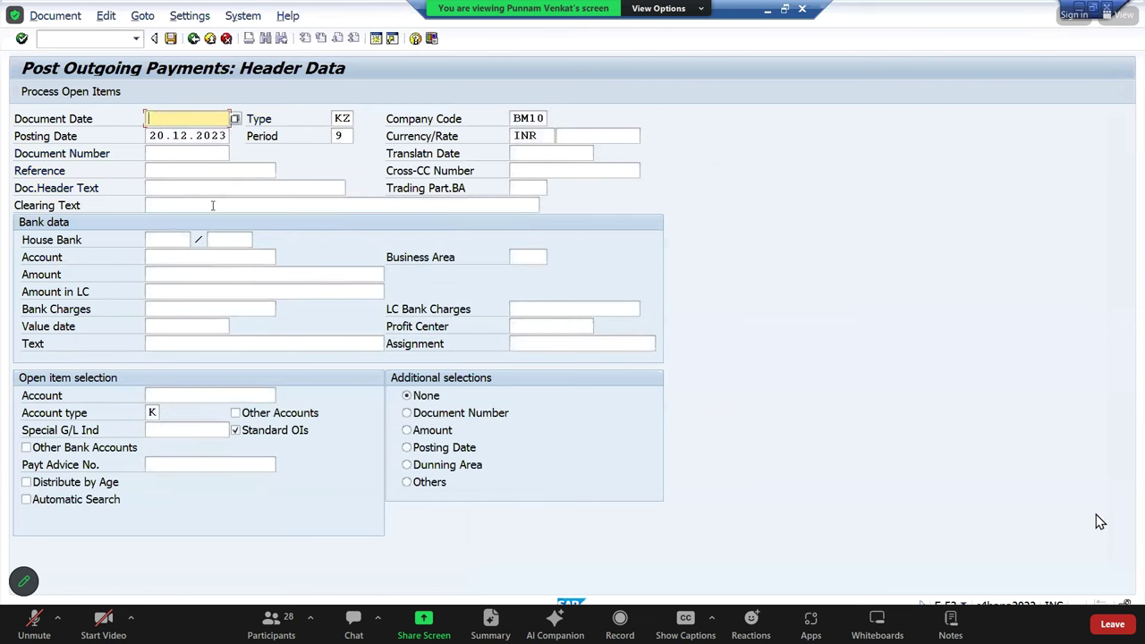
Exit the payment screen to the main menu and run SPRO
click(192, 39)
click(299, 317)
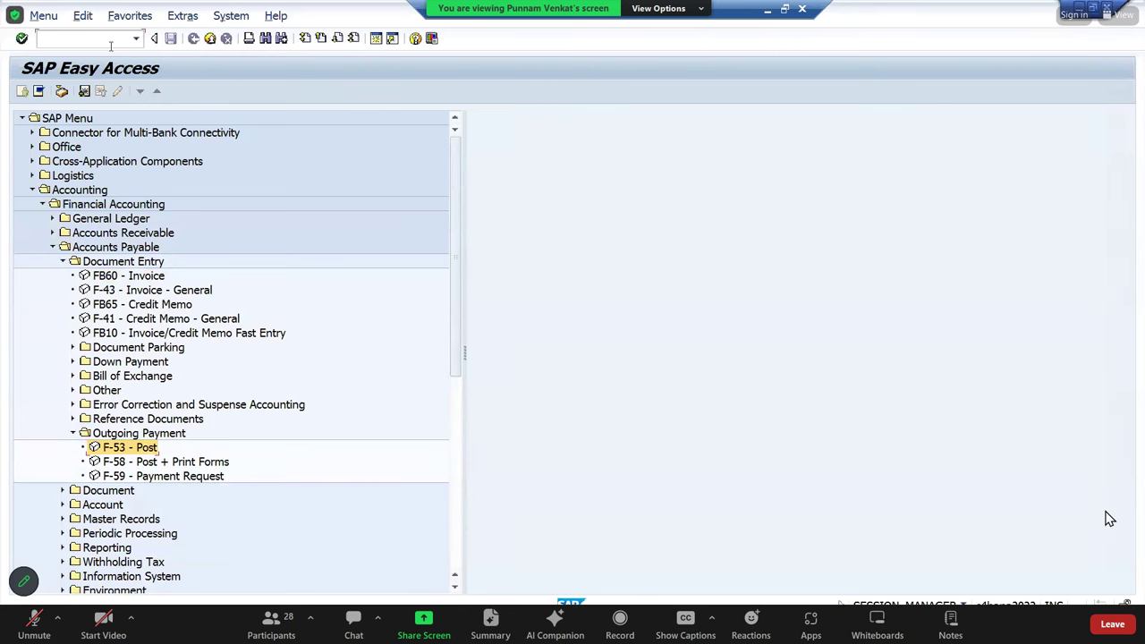
text(spro)
key(Return)
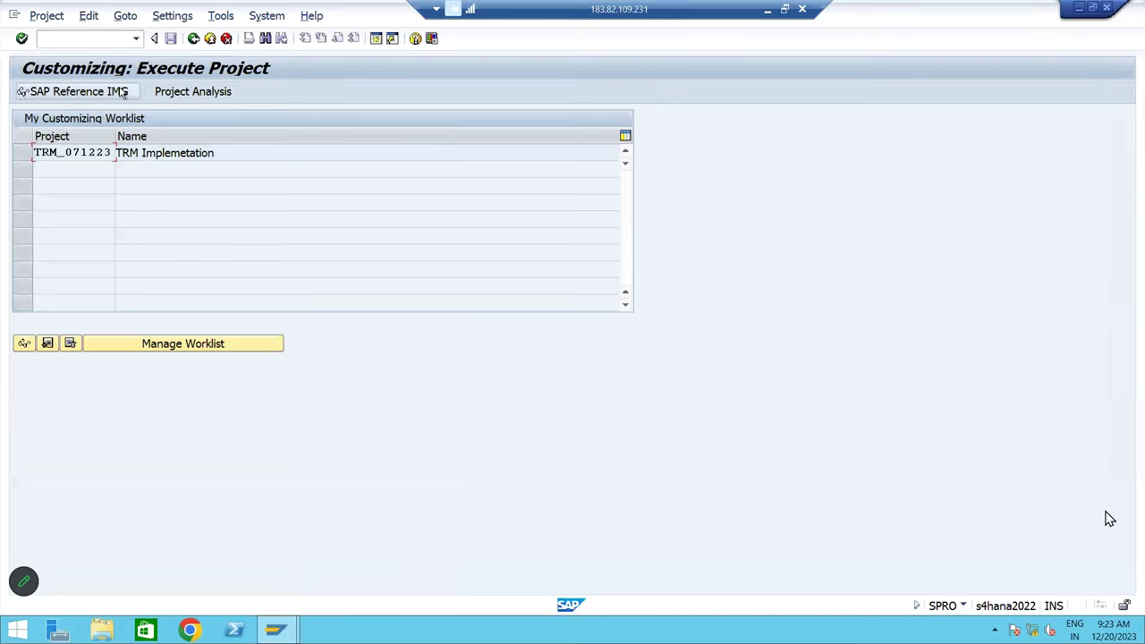
Navigate the Reference IMG to Financial Accounting Global Settings > Define Document Number Ranges
key(F5)
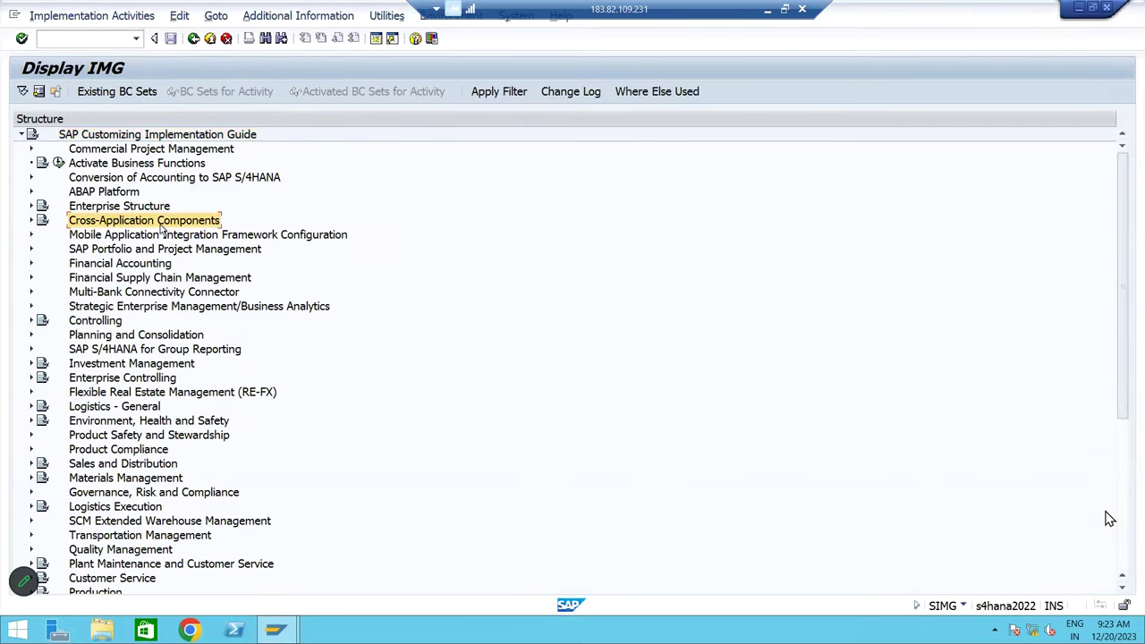
key(Down)
key(Down)
key(Down)
key(Down)
key(Down)
key(Up)
key(Up)
key(Right)
key(Down)
key(Down)
key(Up)
key(Right)
key(Down)
key(Down)
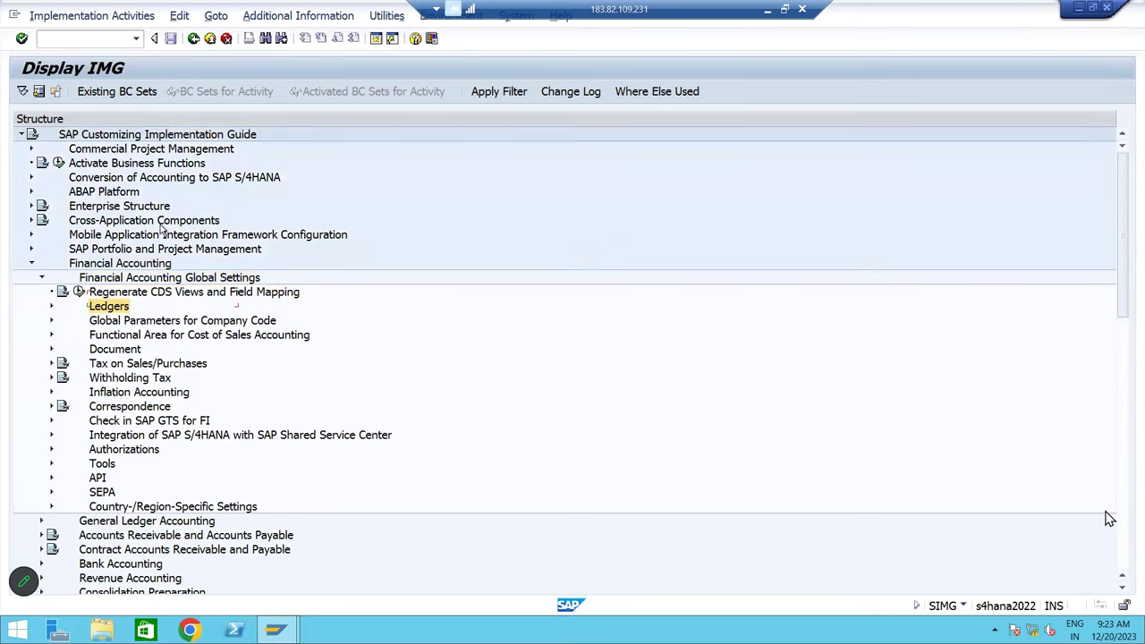
key(Down)
key(Down)
key(Down)
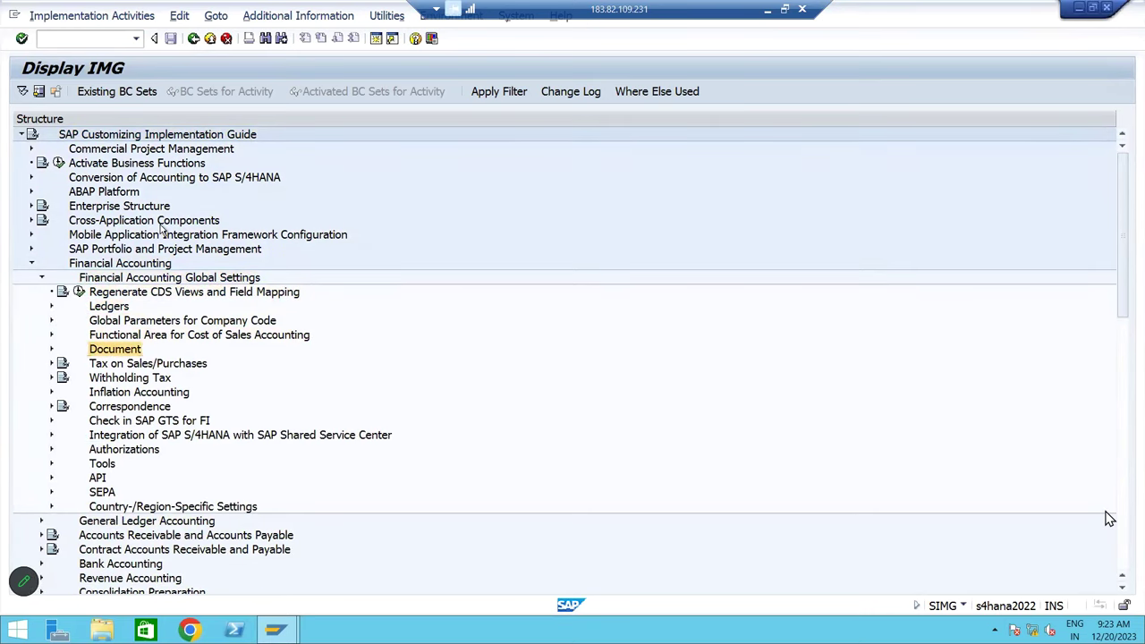
key(Right)
key(Down)
key(Down)
key(Right)
key(Down)
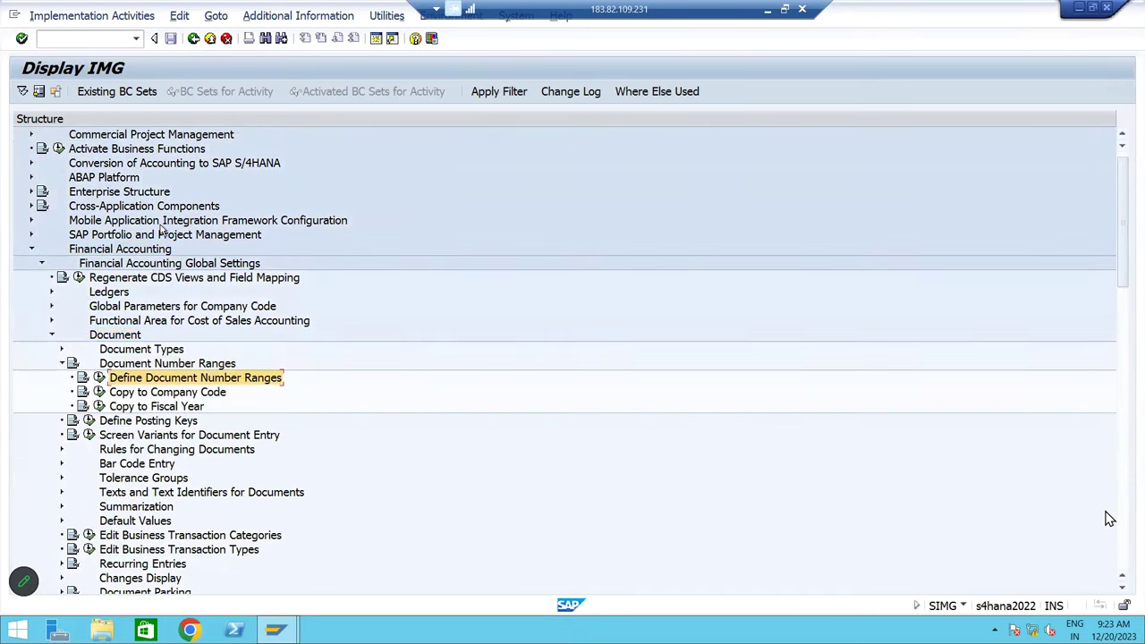
click(99, 378)
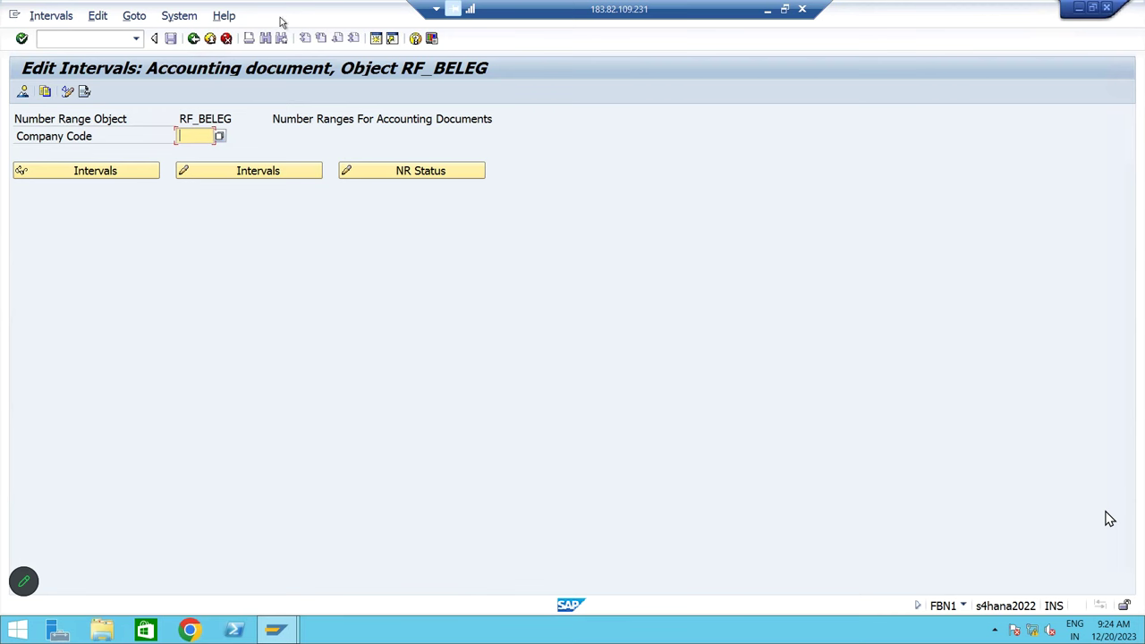
Review the BM10 intervals (15, 17, 18, 19) and return to the IMG
text(bm10)
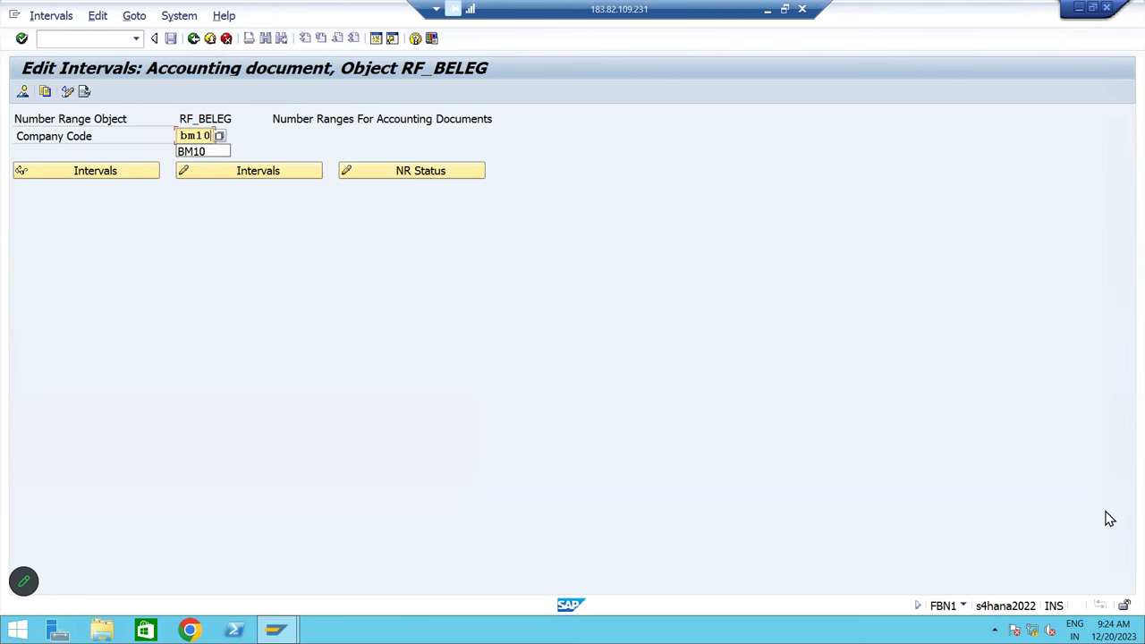
click(260, 174)
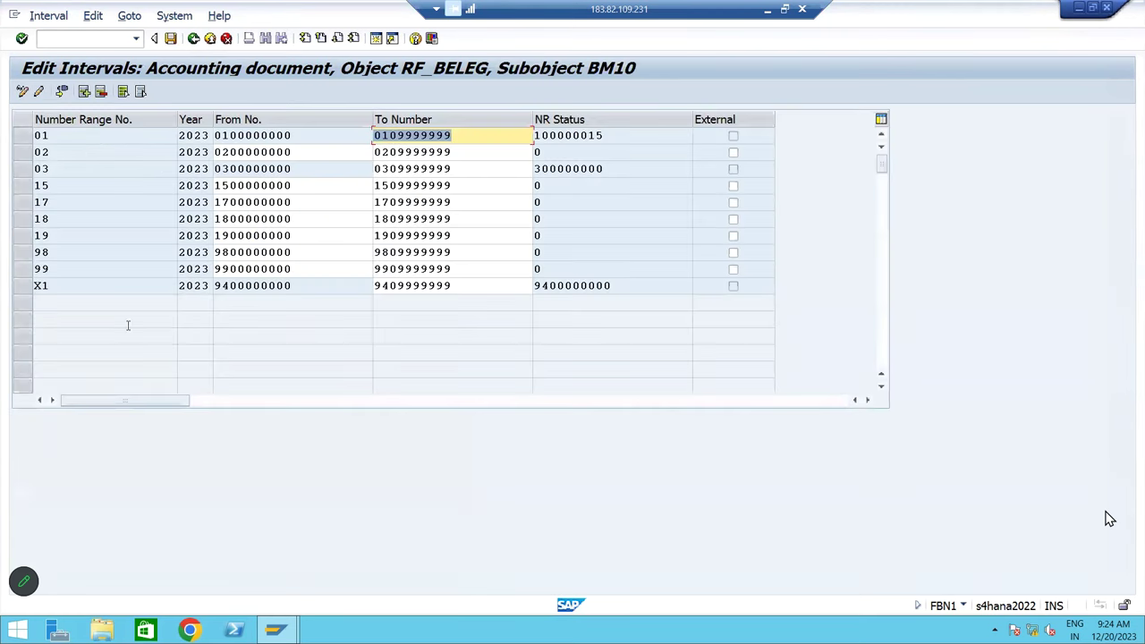
drag(27, 226, 26, 191)
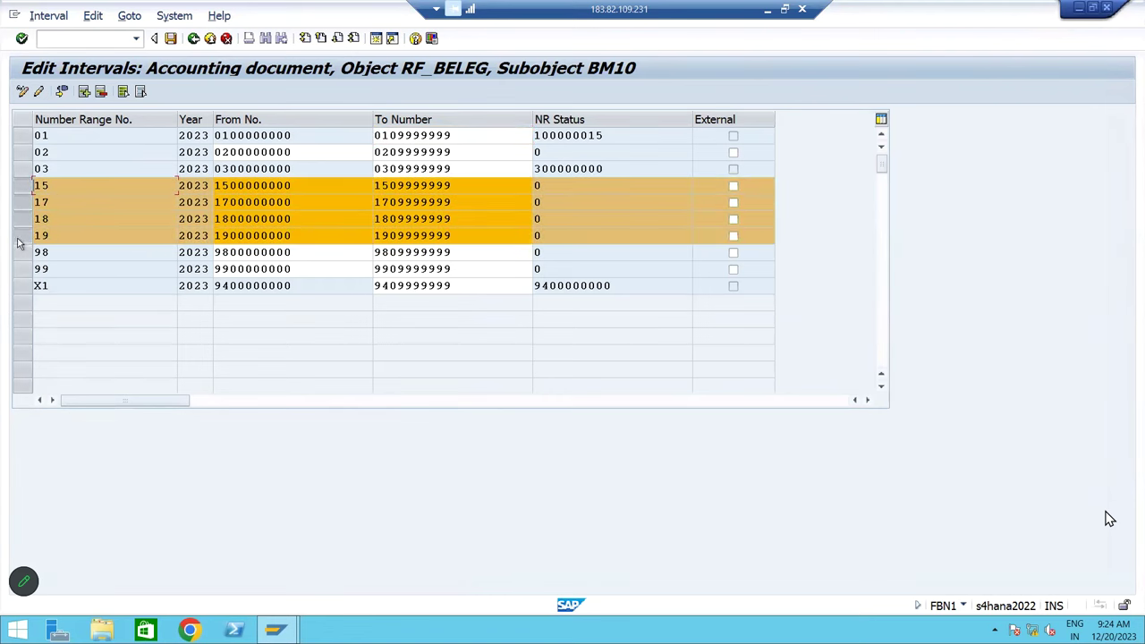
click(193, 39)
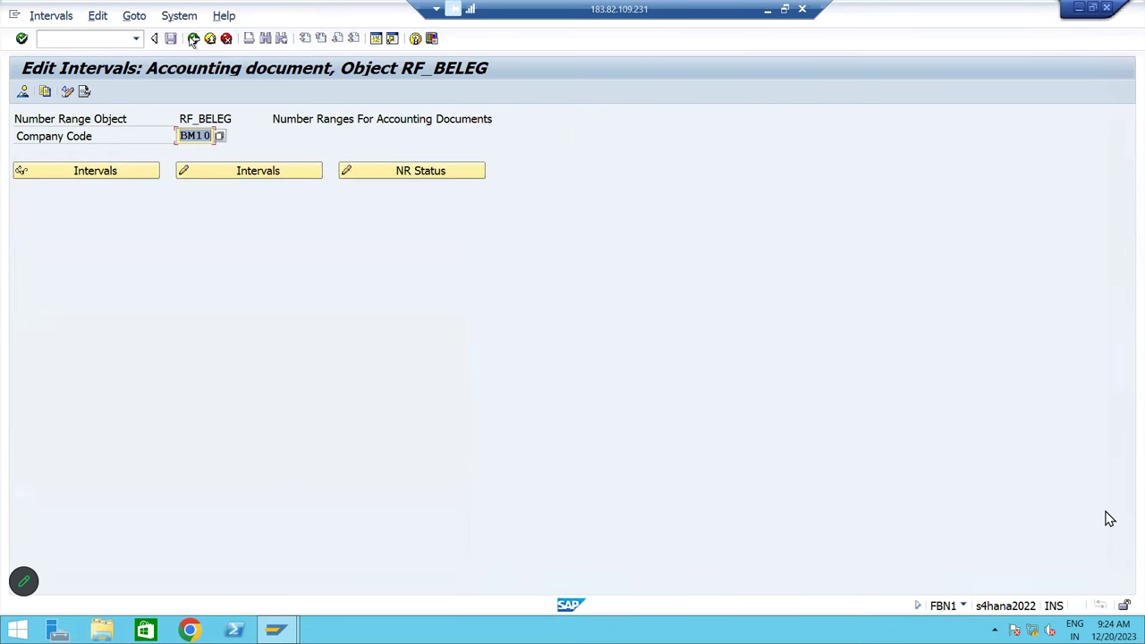
click(193, 39)
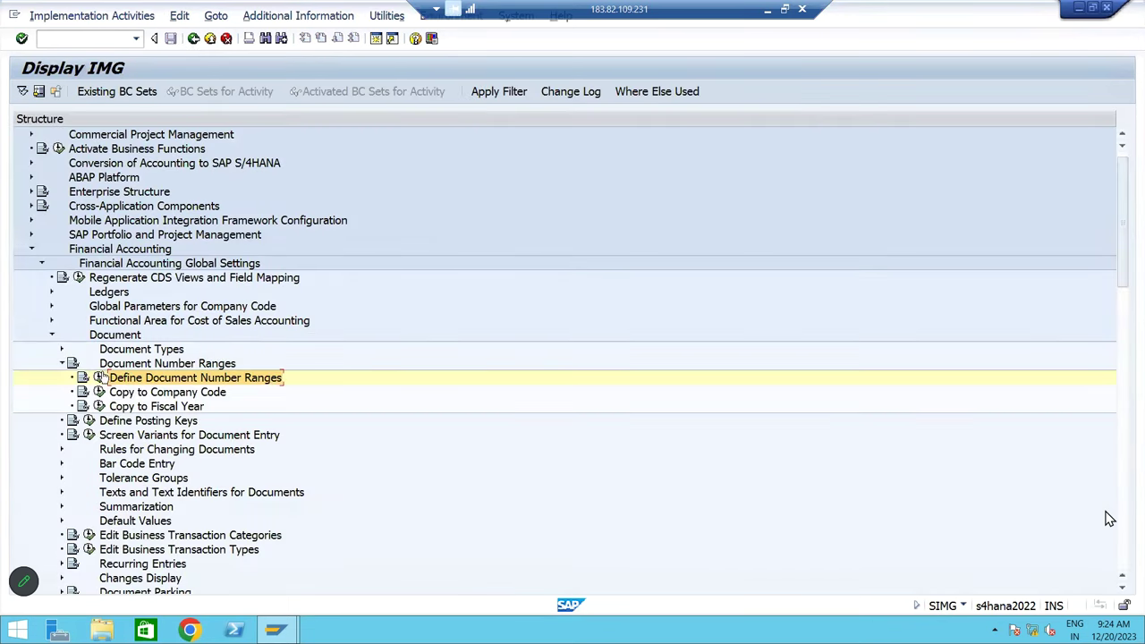
Locate document type KZ in Define Document Types and verify it uses number range 04
click(62, 349)
click(99, 364)
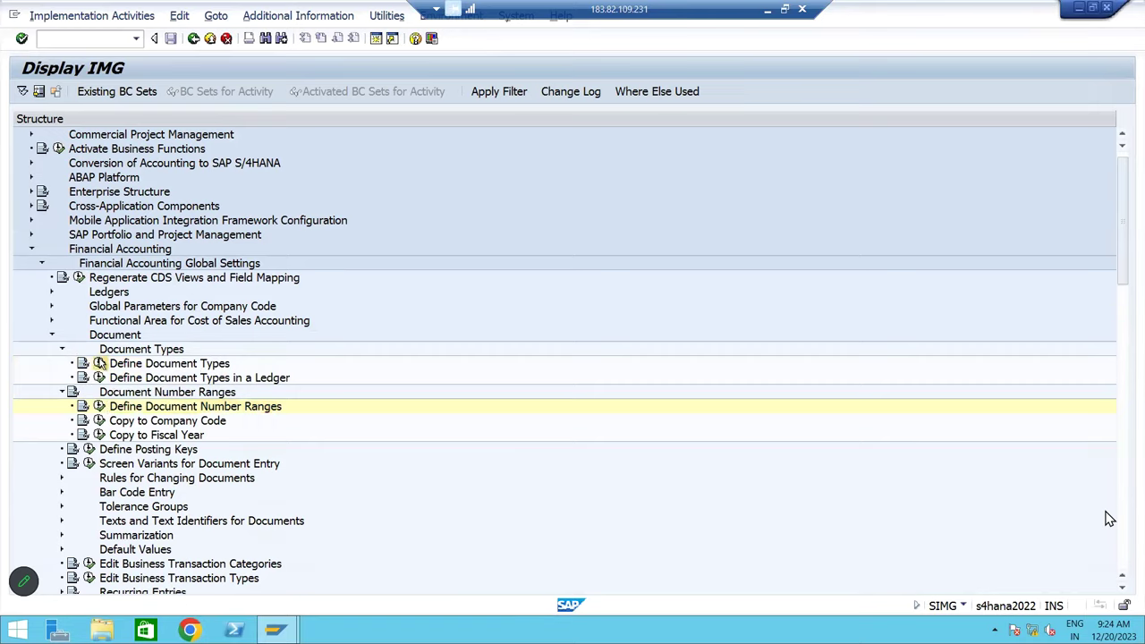
click(210, 584)
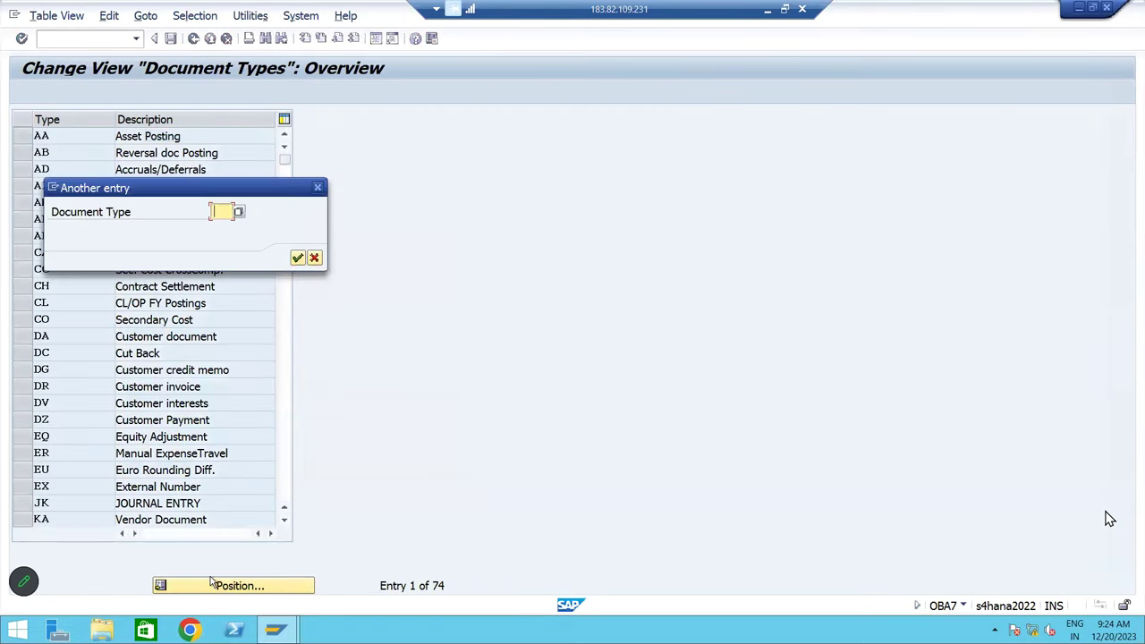
text(KZ)
key(Return)
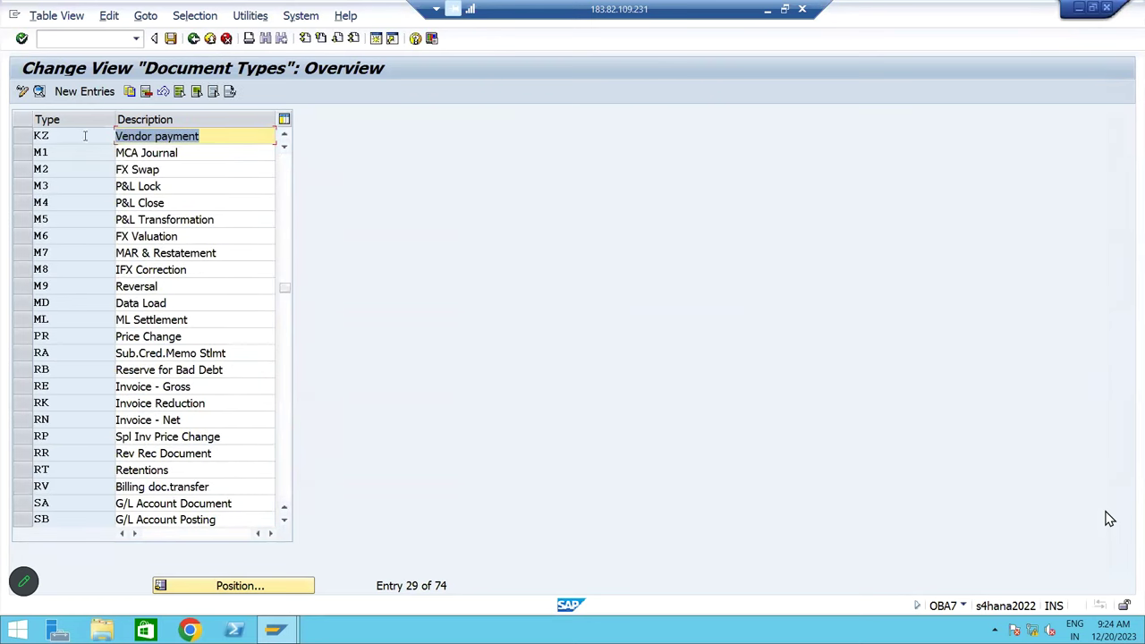
double_click(85, 136)
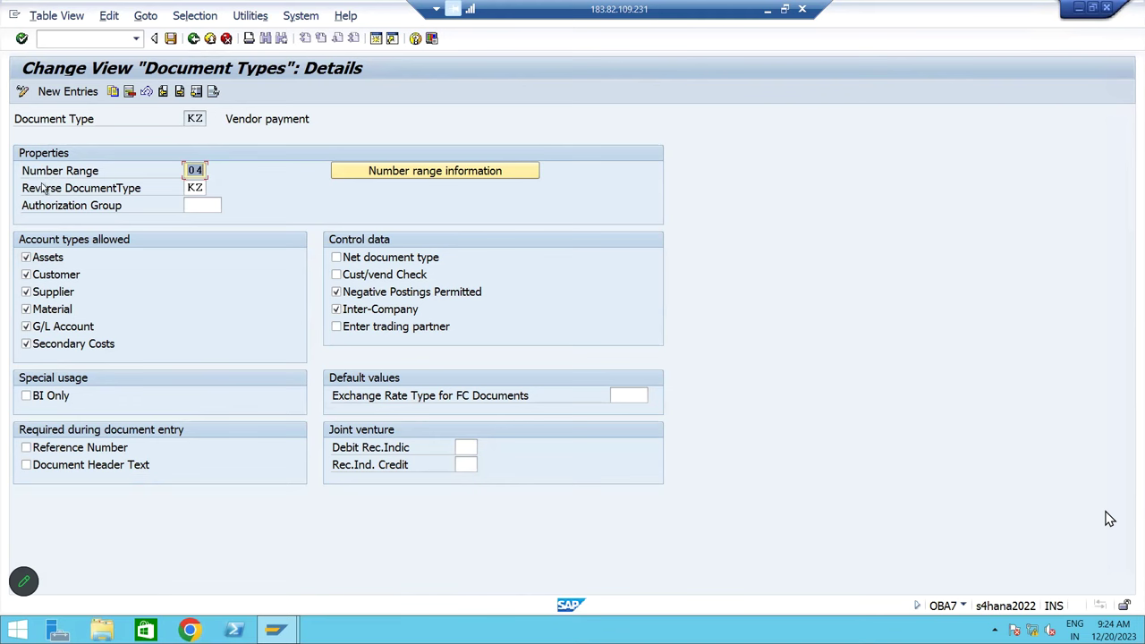
drag(186, 170, 209, 169)
click(193, 38)
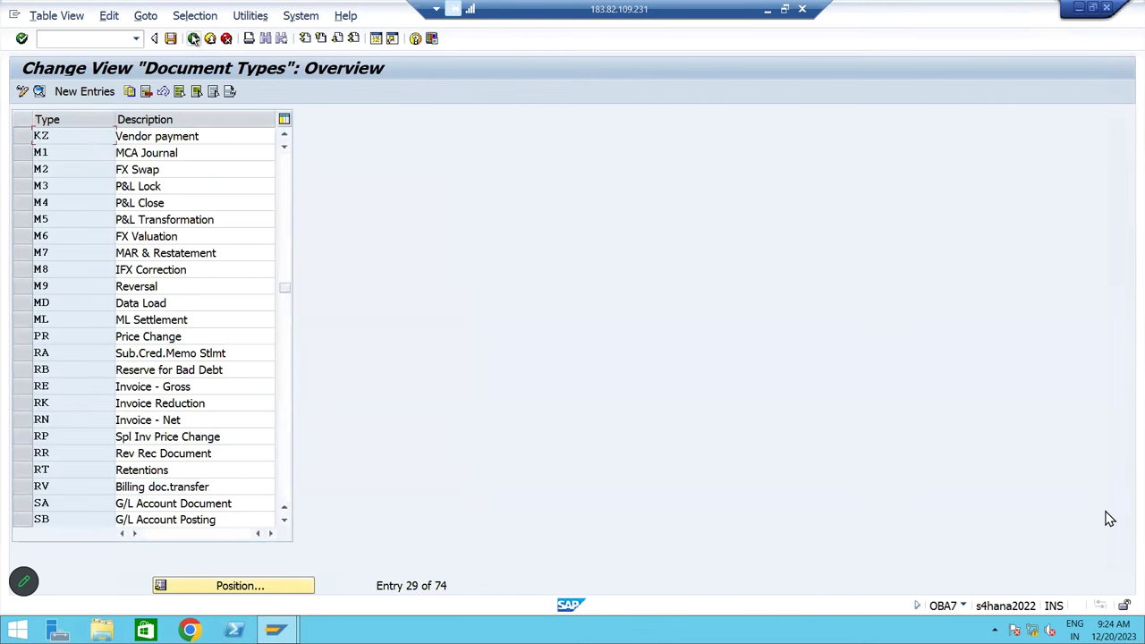
click(193, 38)
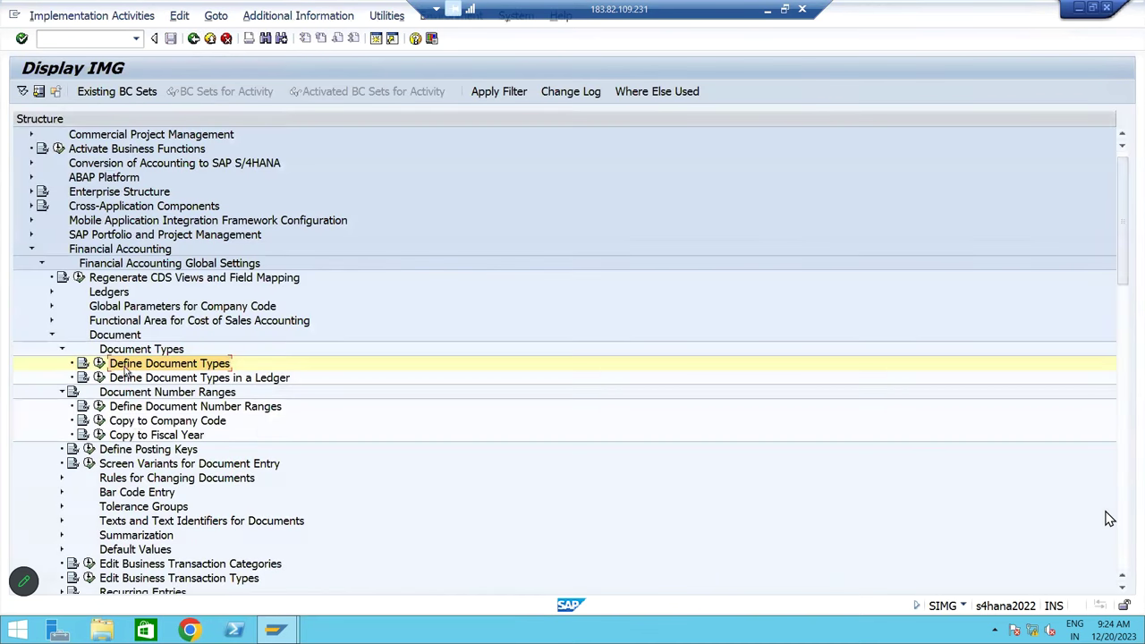
Open the accounting document number range intervals for company code BM10 in change mode
click(125, 408)
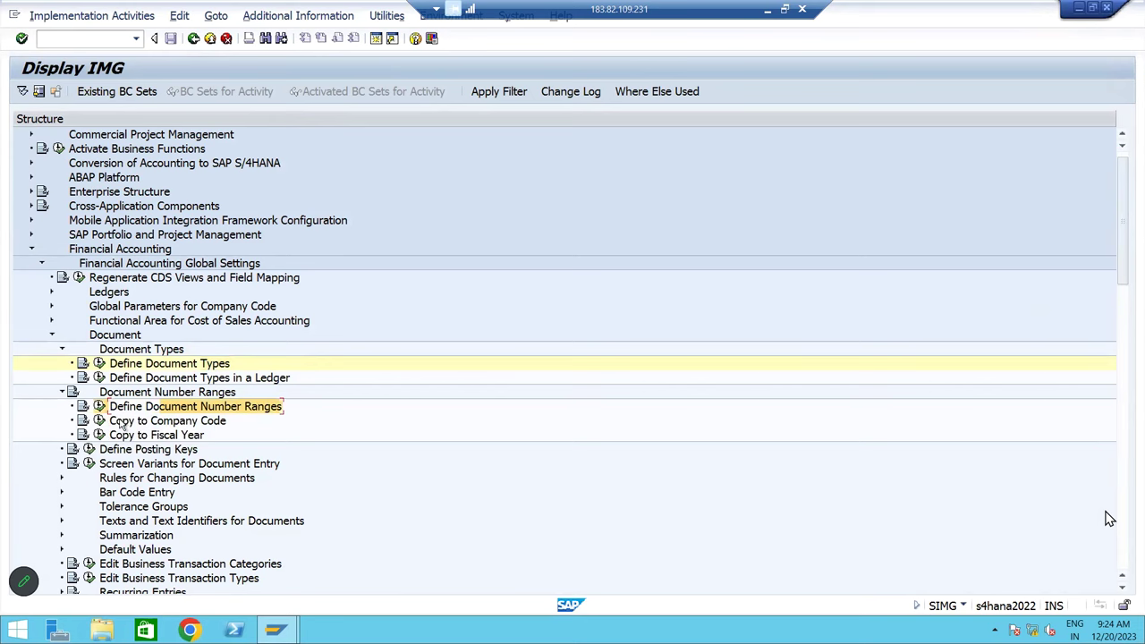
click(99, 406)
text(b)
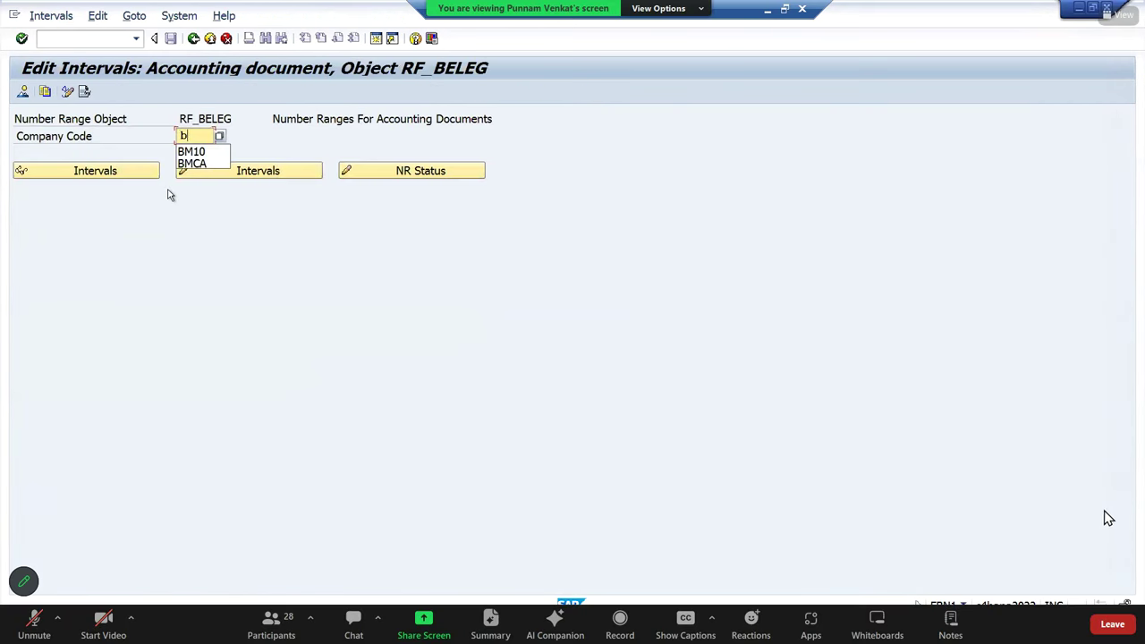
text(m10)
click(205, 174)
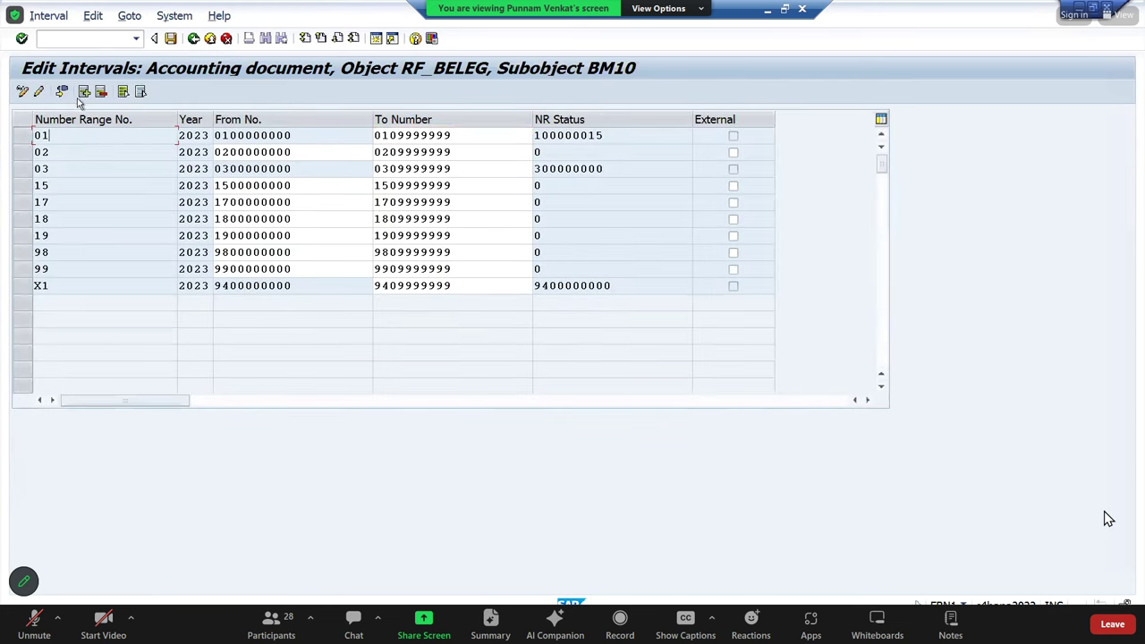
click(83, 91)
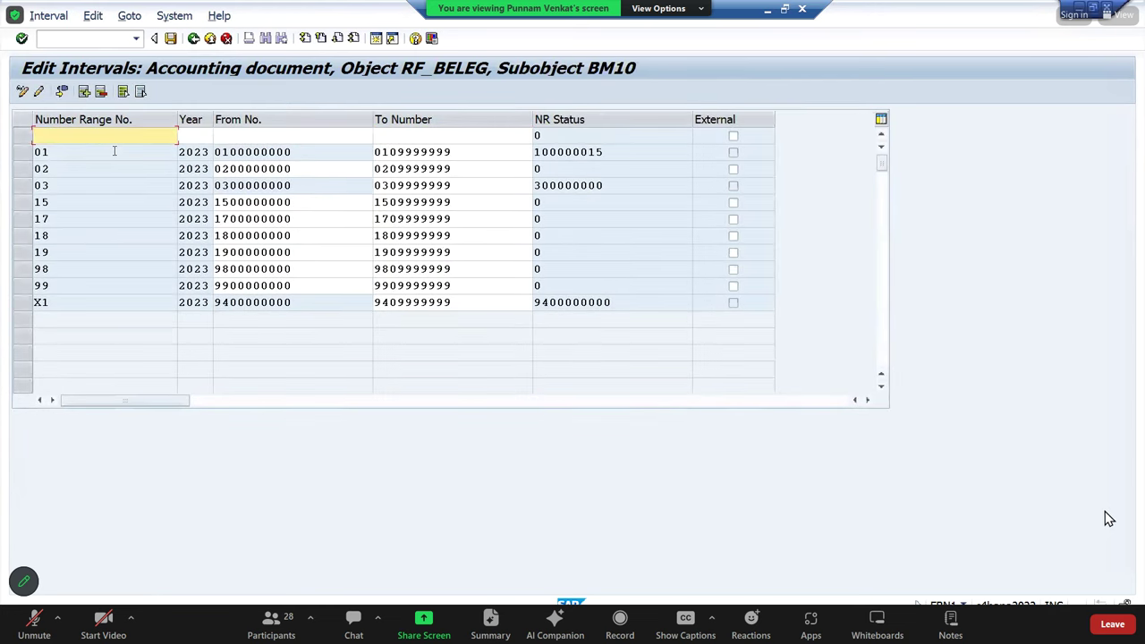
text(04)
key(Tab)
text(0400000000)
key(Tab)
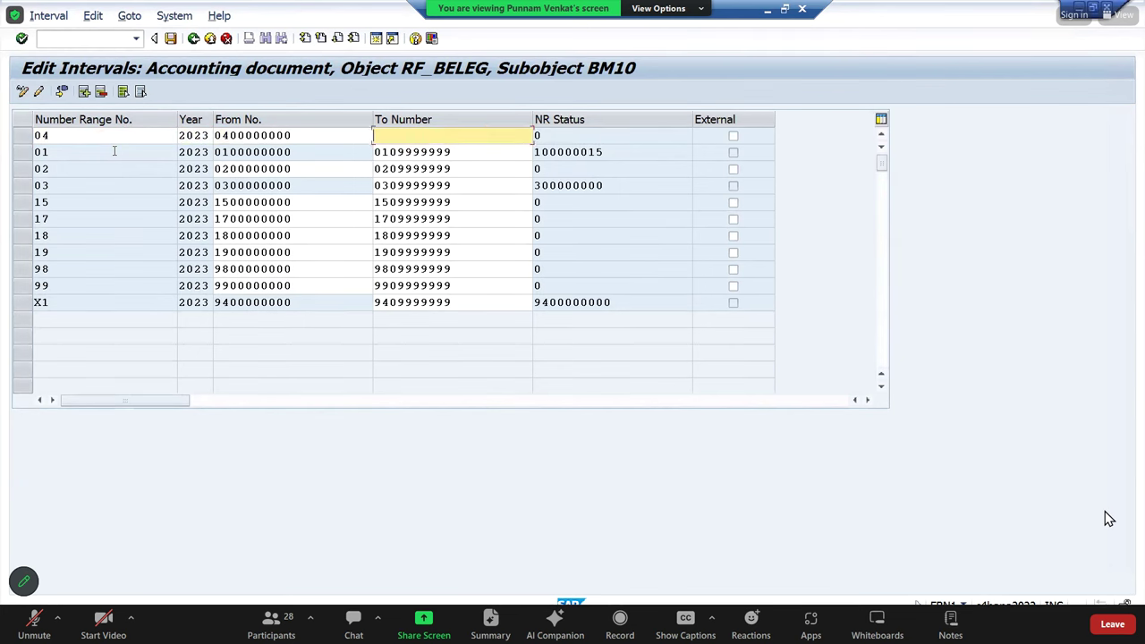
text(0409999999)
key(Return)
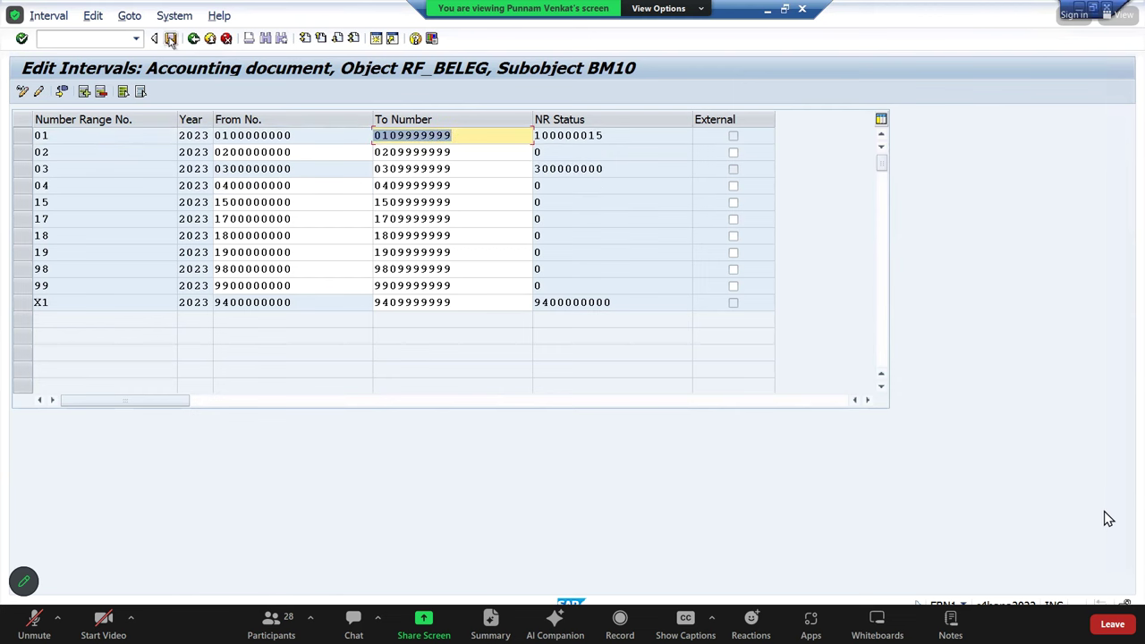
Save the 04 interval, acknowledge the transport notice, and return to the IMG structure
click(170, 38)
click(645, 465)
click(27, 186)
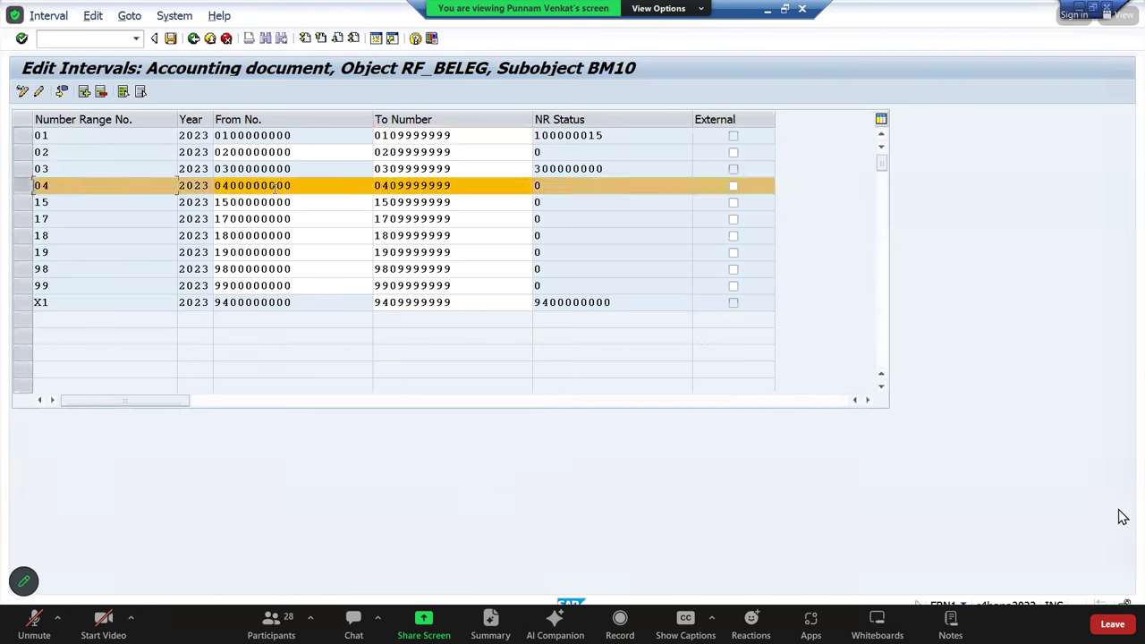
drag(293, 185, 224, 186)
key(Tab)
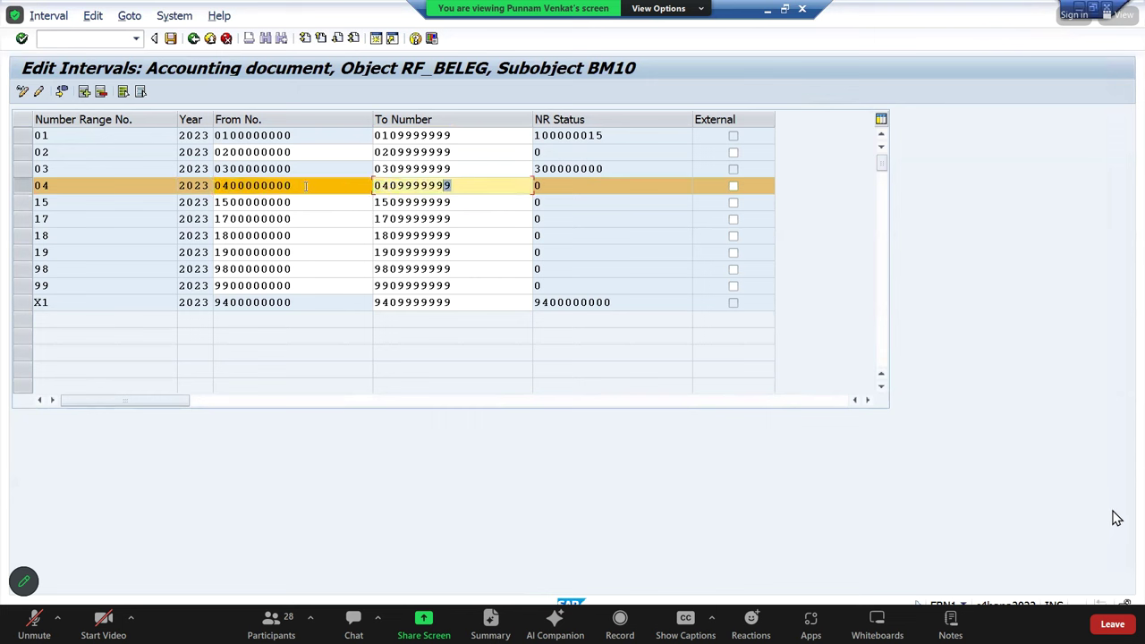
click(193, 39)
key(Escape)
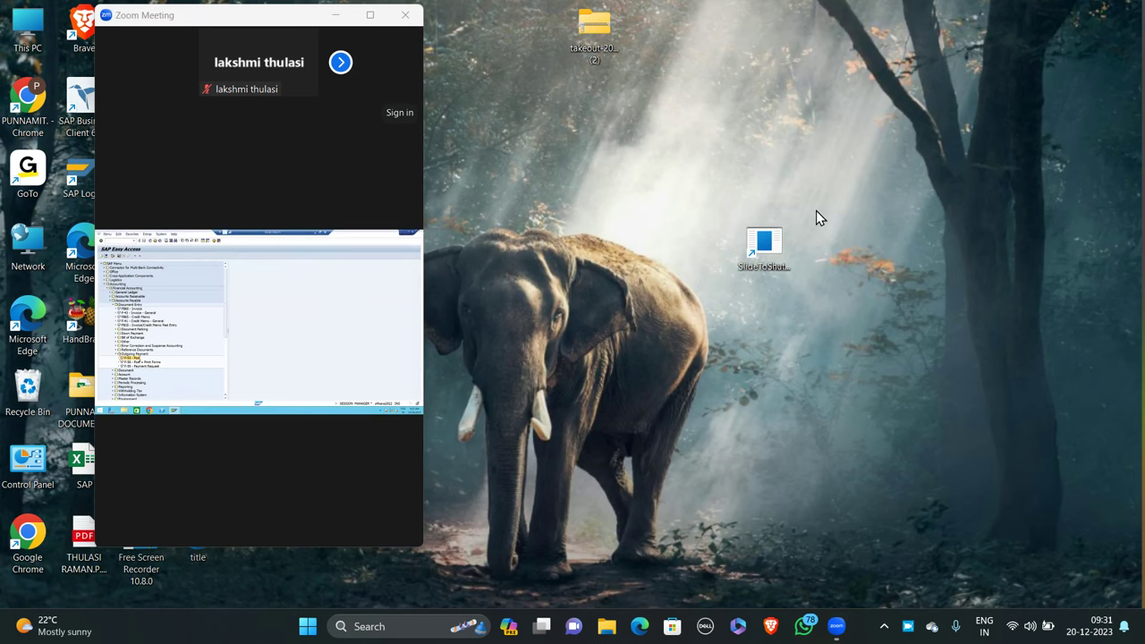
Restore the shared SAP session showing document 400000000 to full view in Zoom
double_click(234, 284)
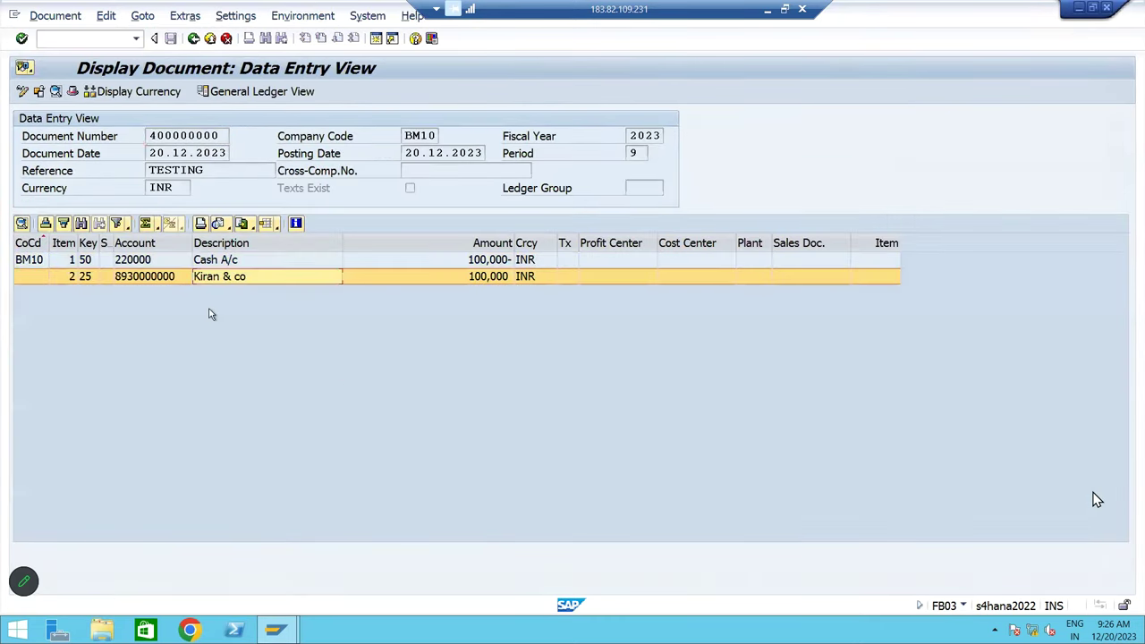
Review document 400000000's vendor and cash lines in the general ledger view, then go back
click(104, 277)
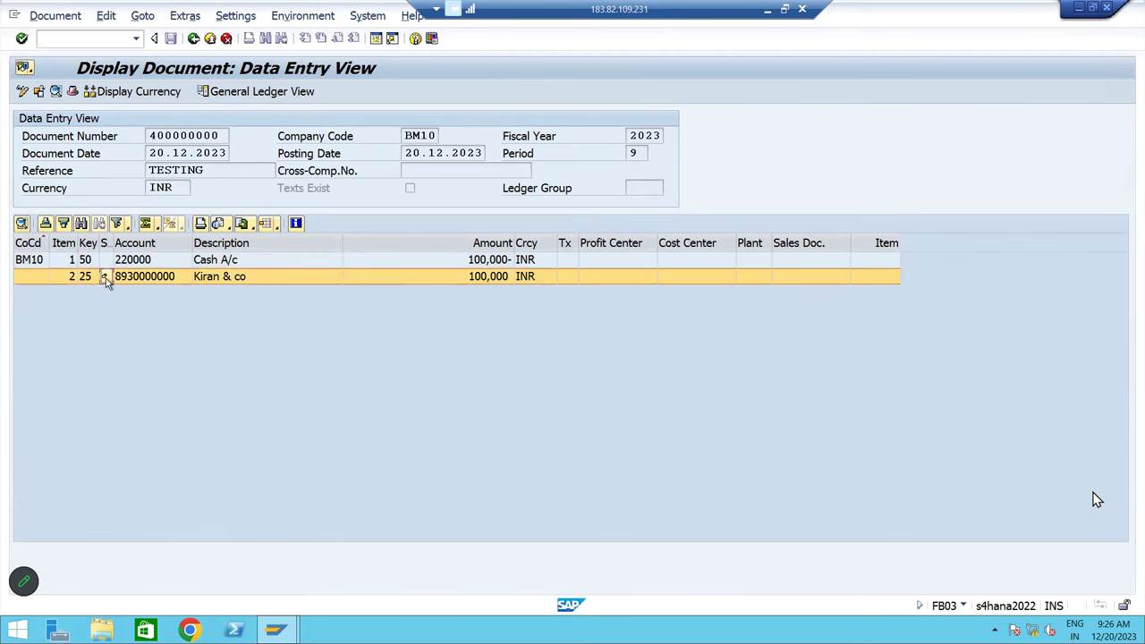
click(241, 279)
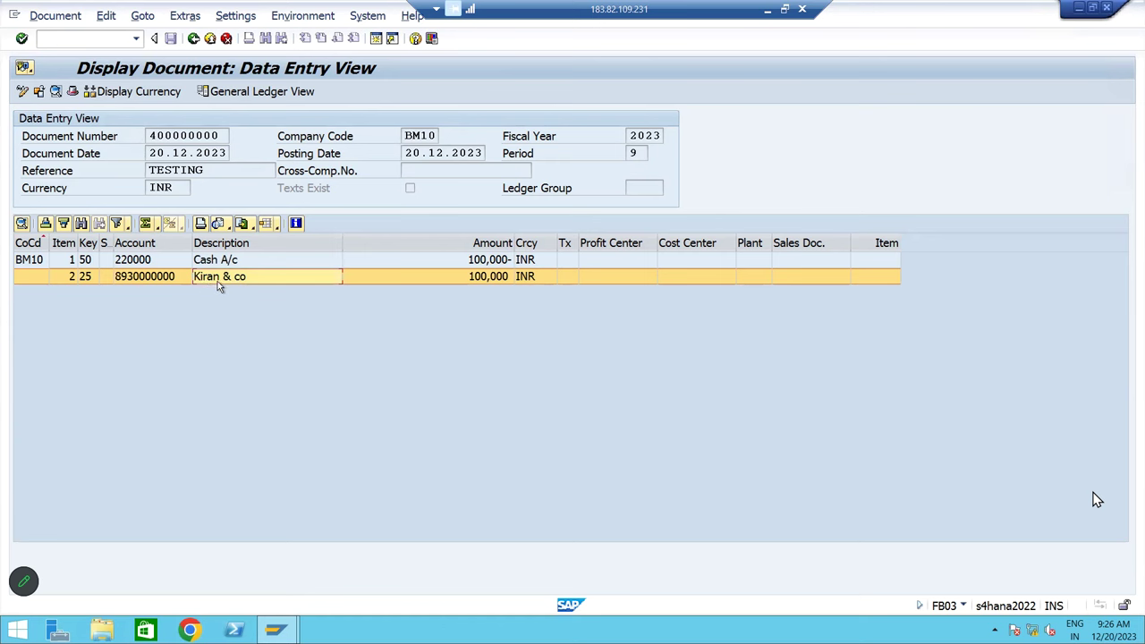
click(258, 260)
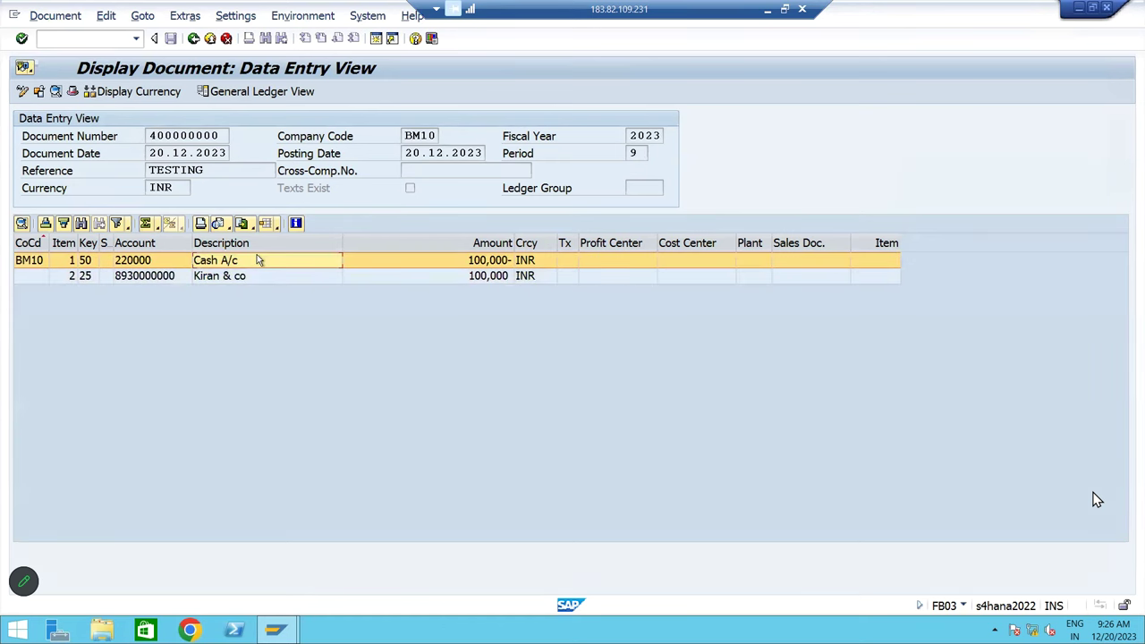
click(251, 93)
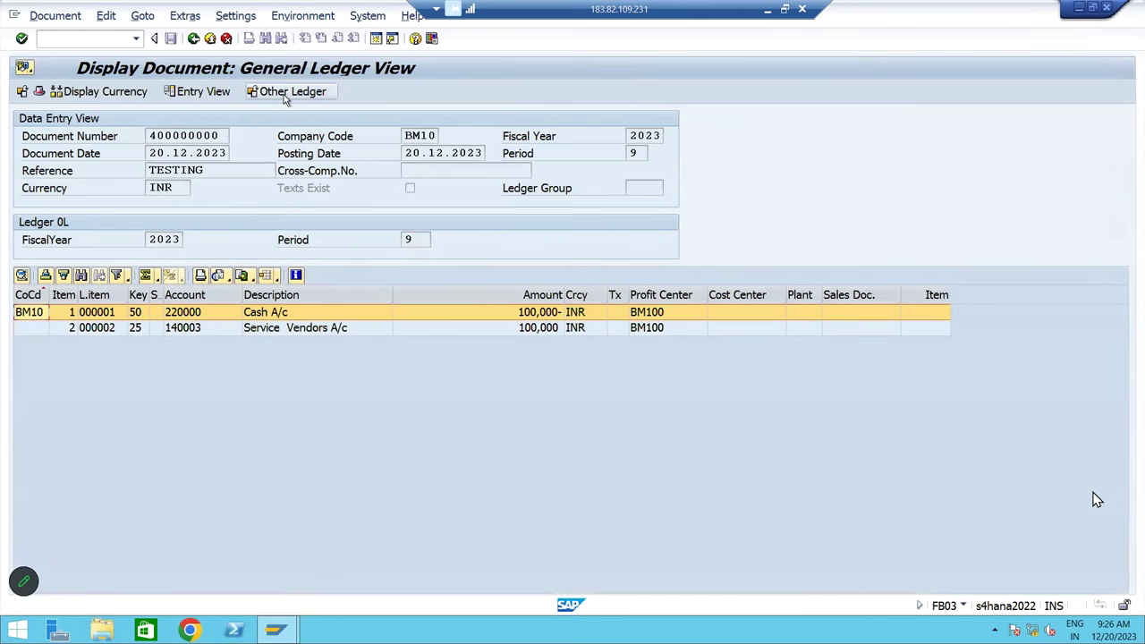
click(193, 39)
Exit to the main menu with /n and collapse the Accounting menu tree
click(81, 40)
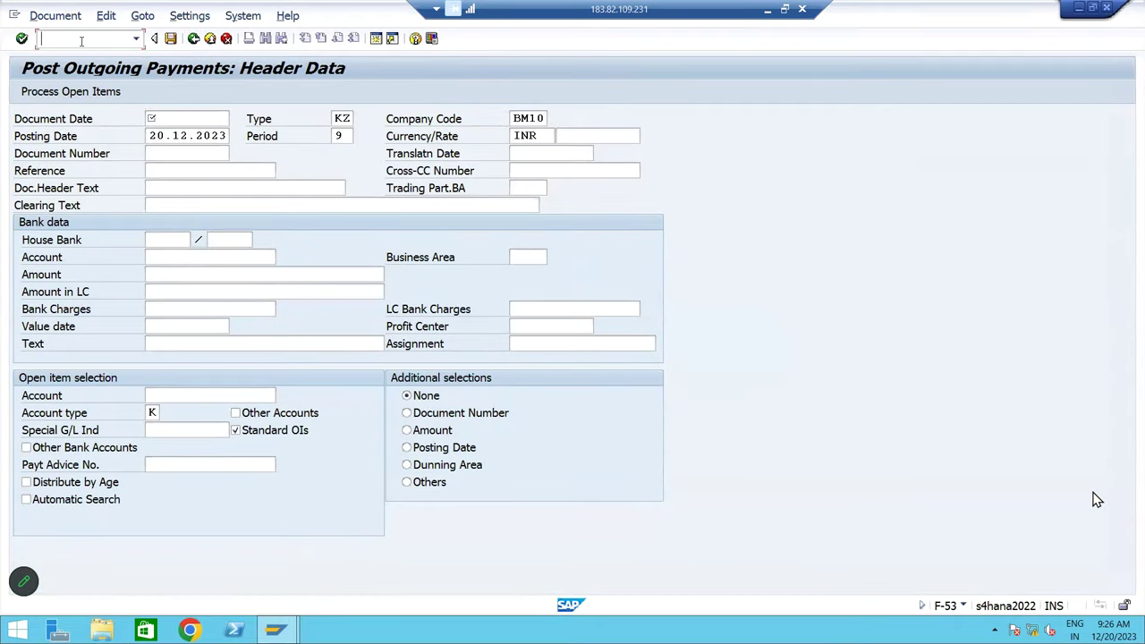
text(/n)
key(Return)
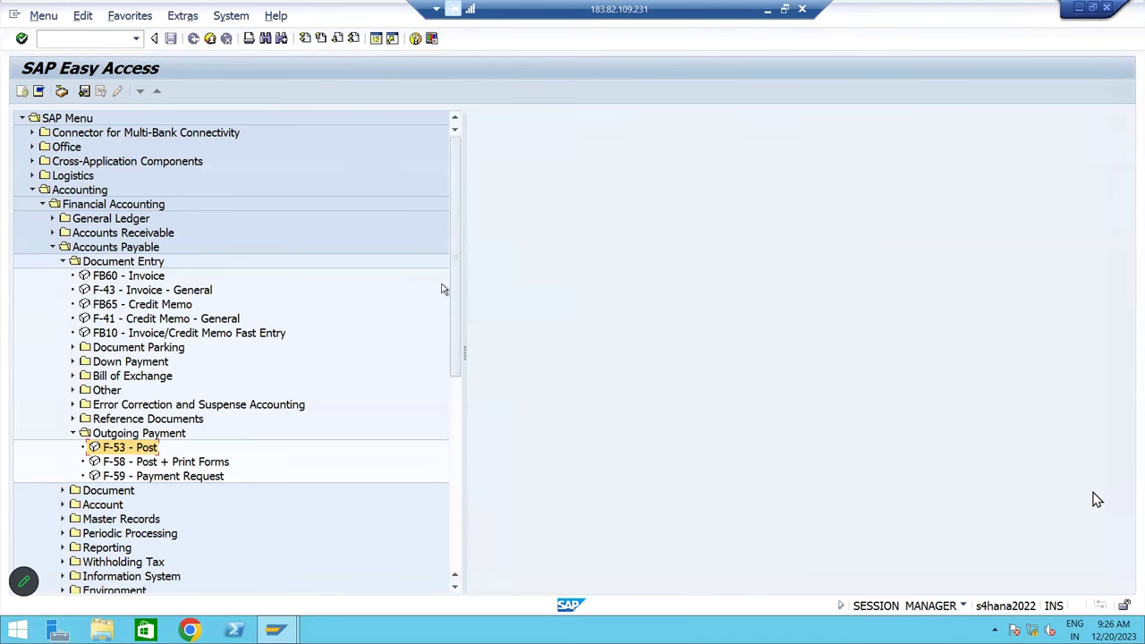
click(152, 433)
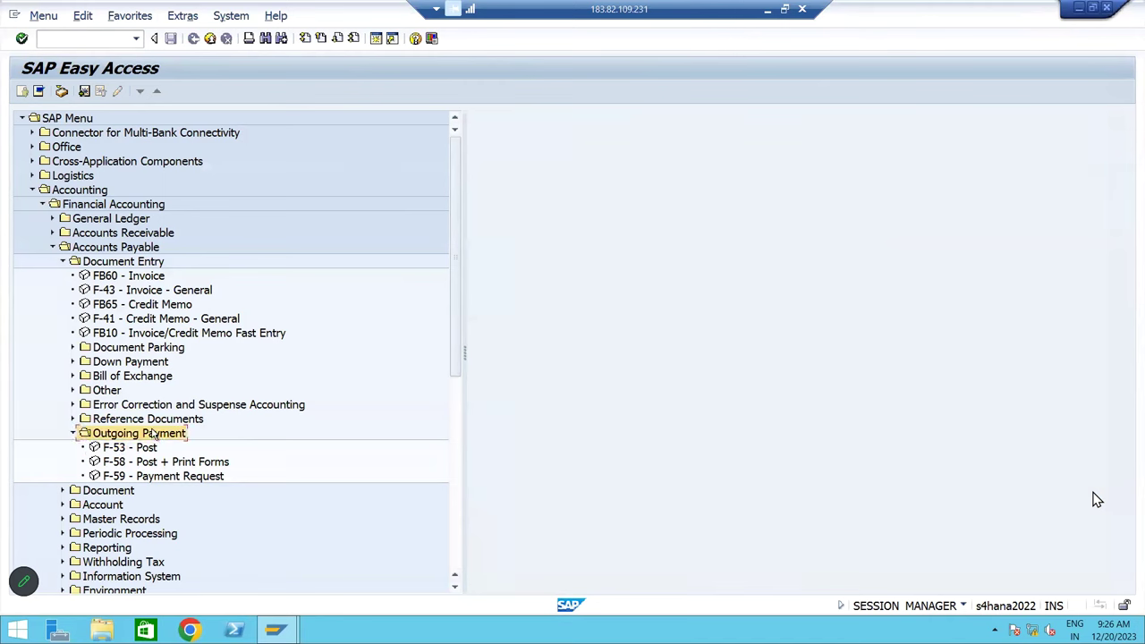
key(Left)
key(Left)
key(Left)
key(Left)
key(Left)
key(Left)
key(Left)
key(Left)
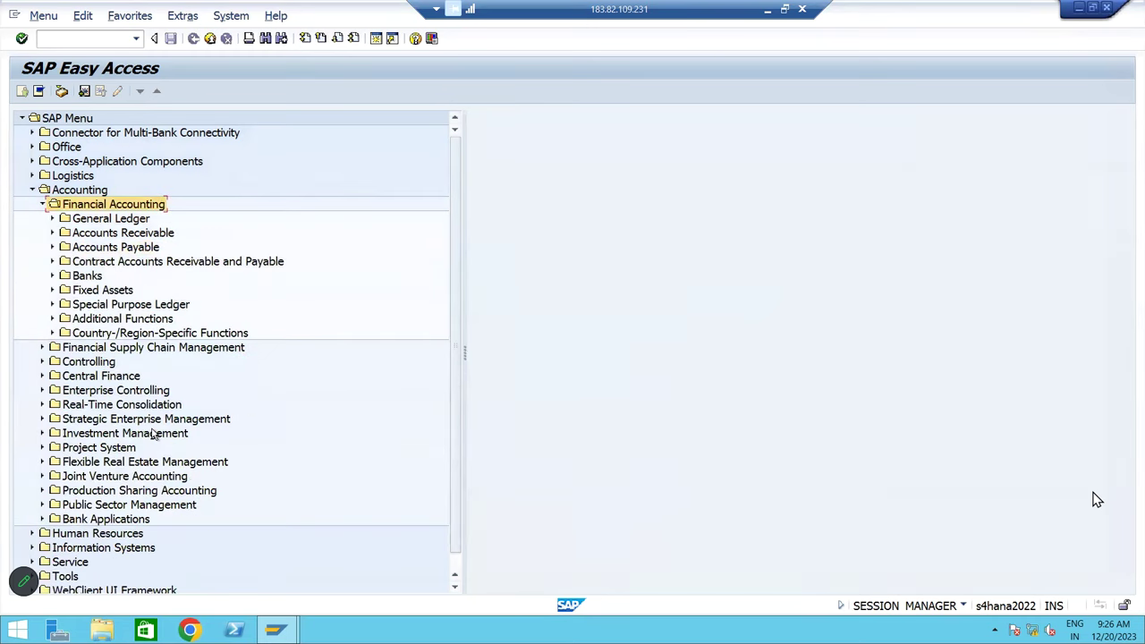
key(Left)
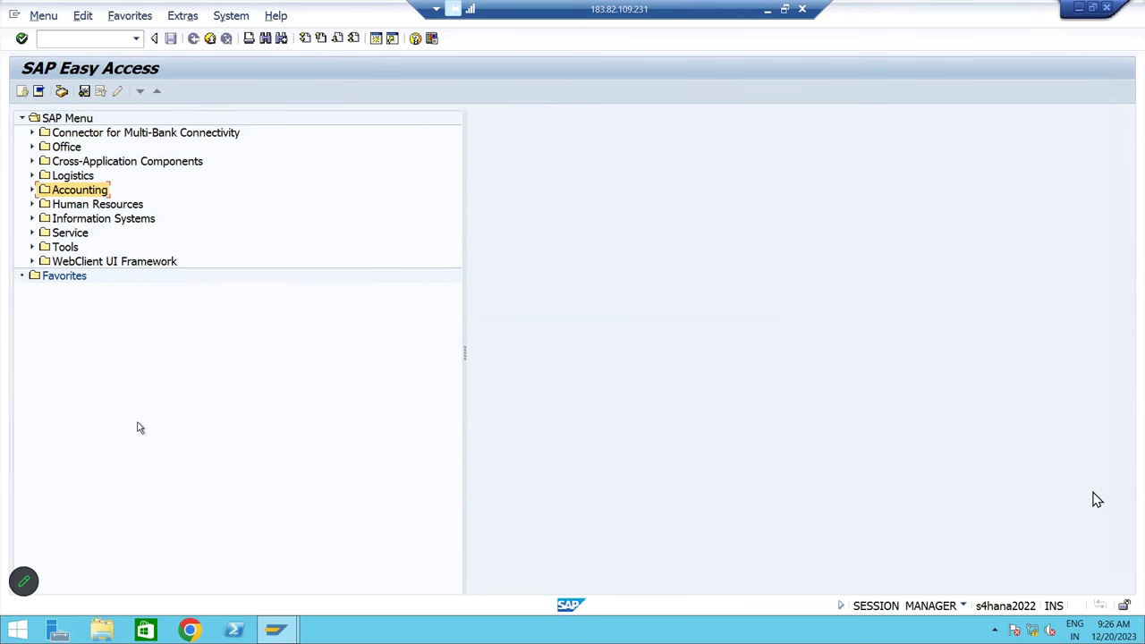
Start FBL1N and pick the Tiruapti supplier for BM10 from the search help
click(86, 42)
text(FBL1N)
key(Return)
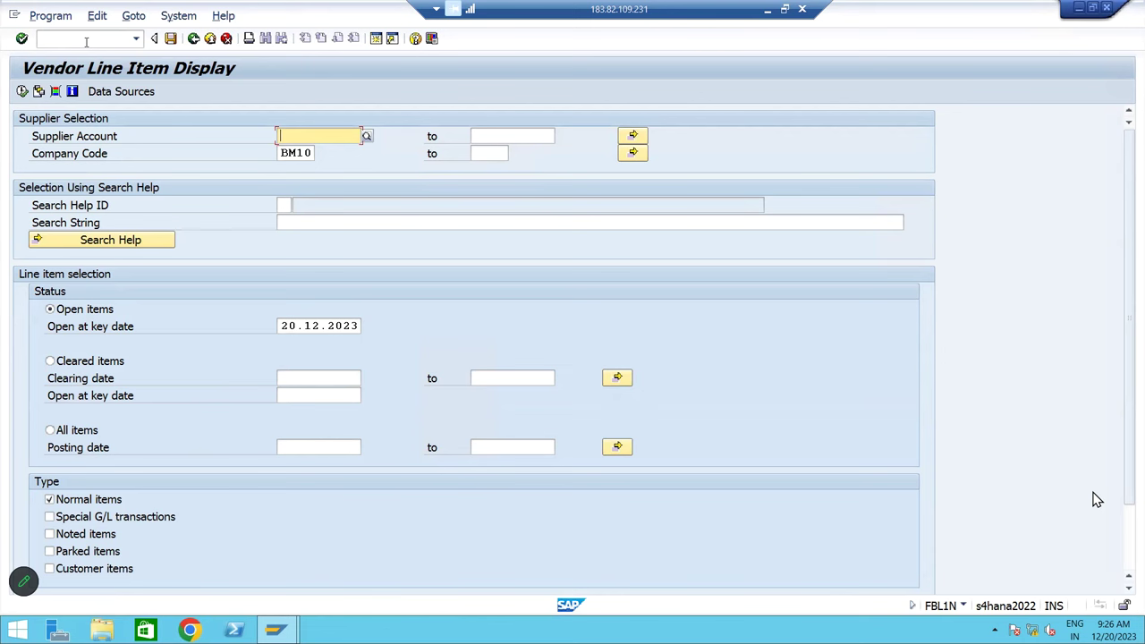
click(367, 136)
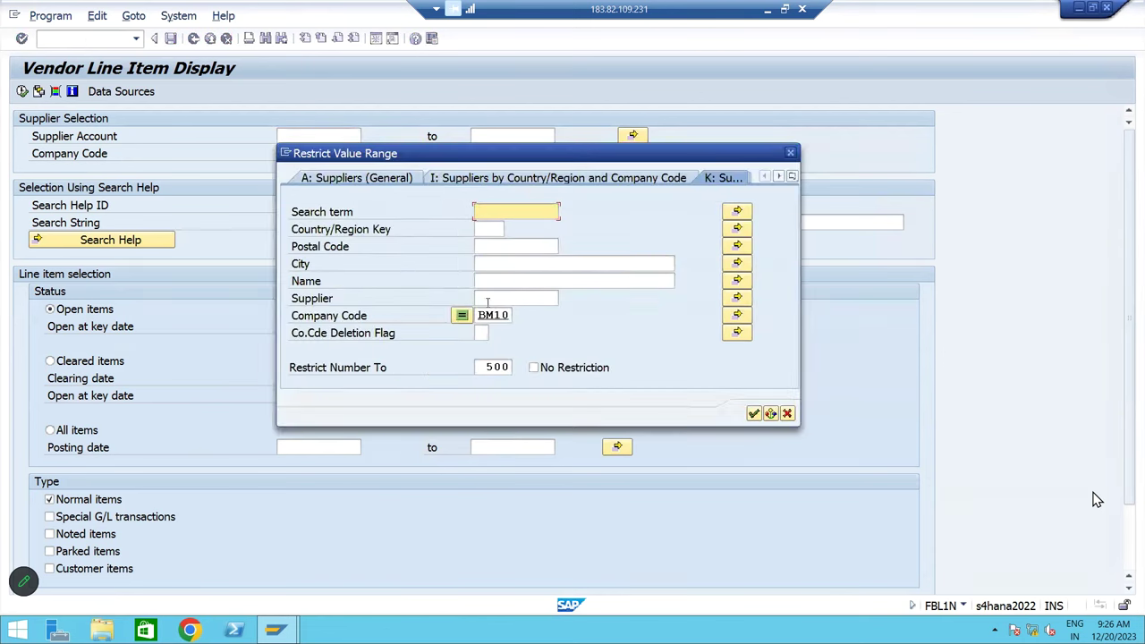
click(490, 299)
key(Return)
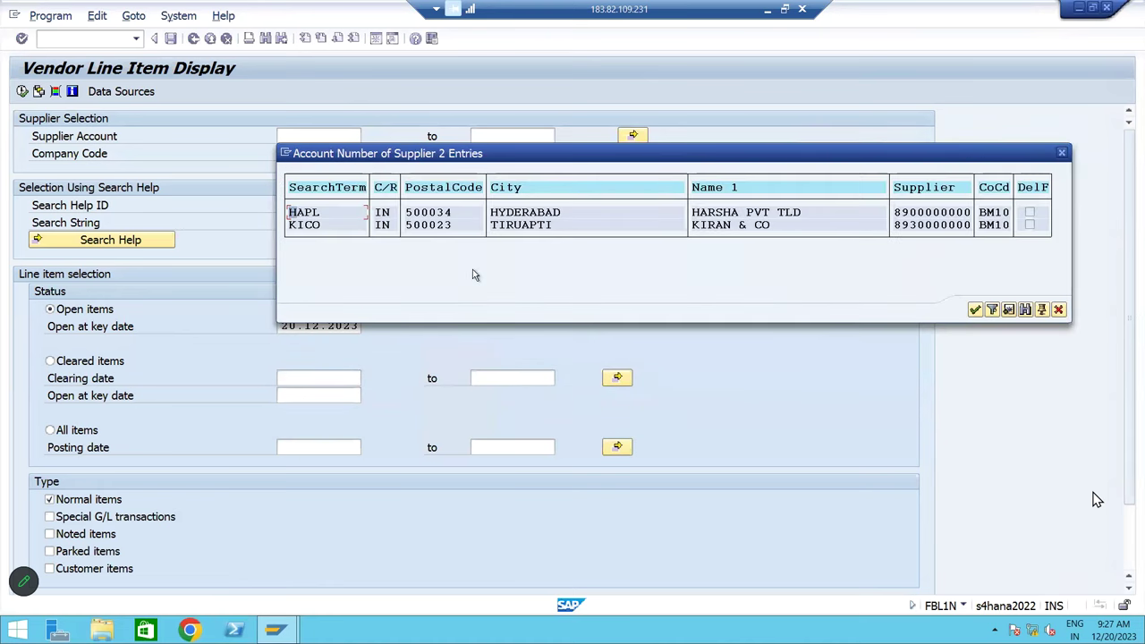
double_click(707, 225)
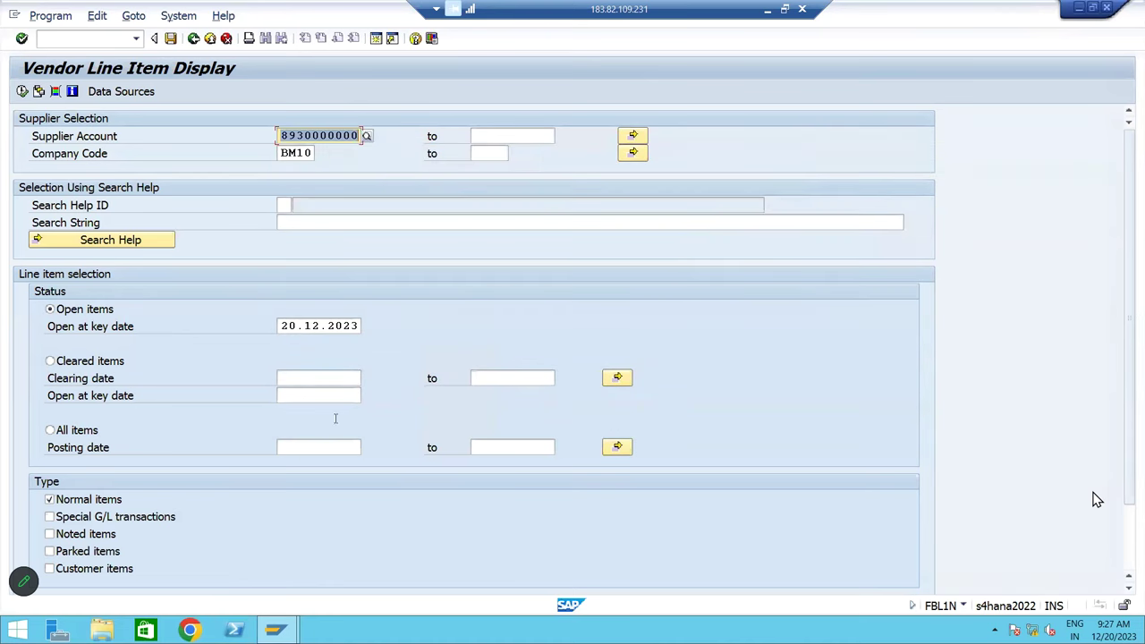
Select All items for company code BM10 and execute the line item report
click(77, 432)
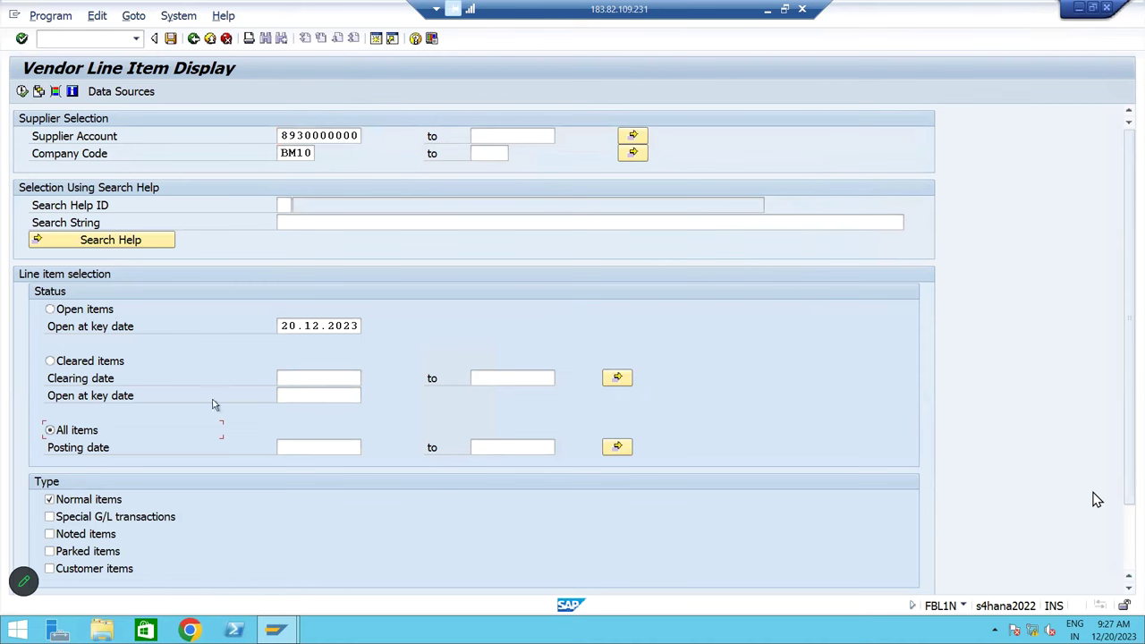
double_click(298, 153)
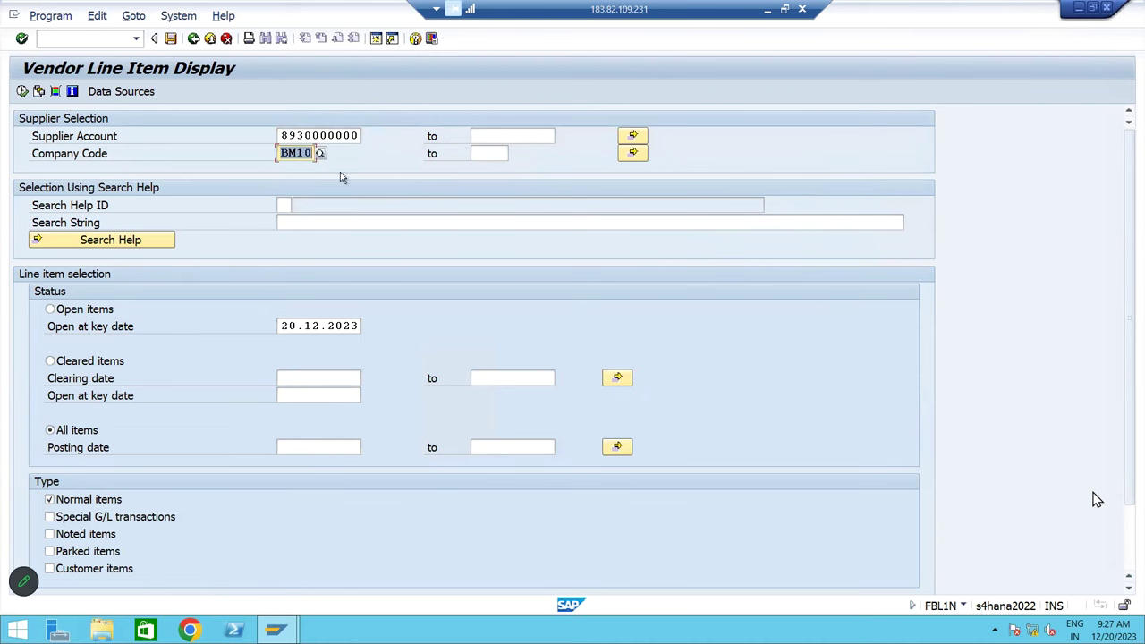
click(21, 91)
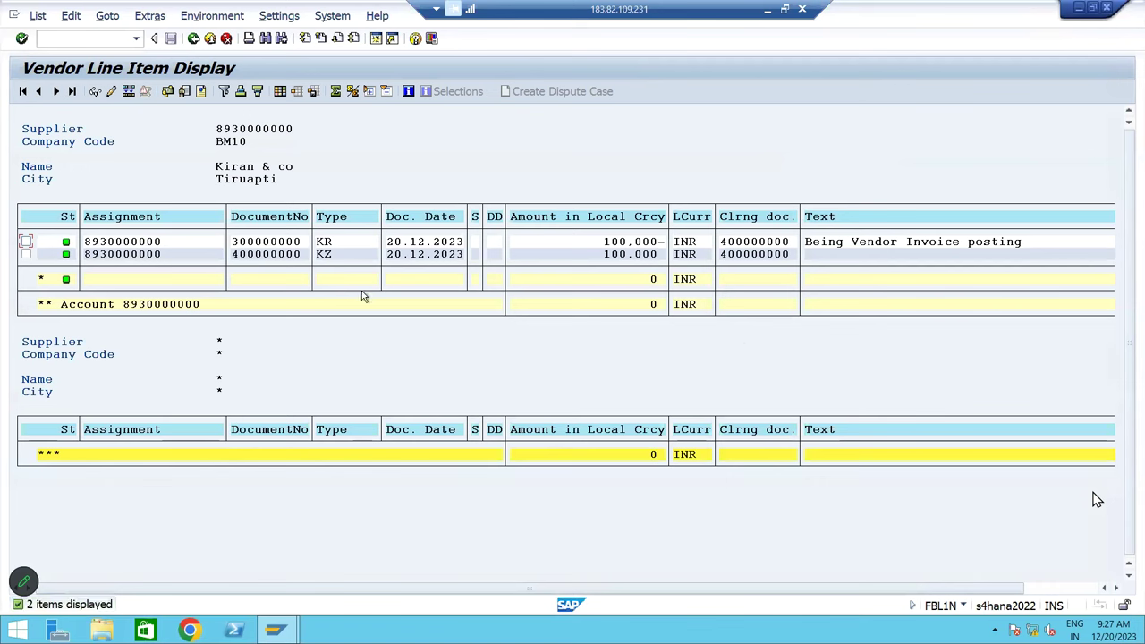
click(339, 243)
click(615, 246)
click(332, 257)
click(608, 257)
click(615, 255)
click(653, 305)
Review invoice 300000000's document overview, including the Contrecter Fee expense and vendor lines
click(293, 245)
double_click(294, 247)
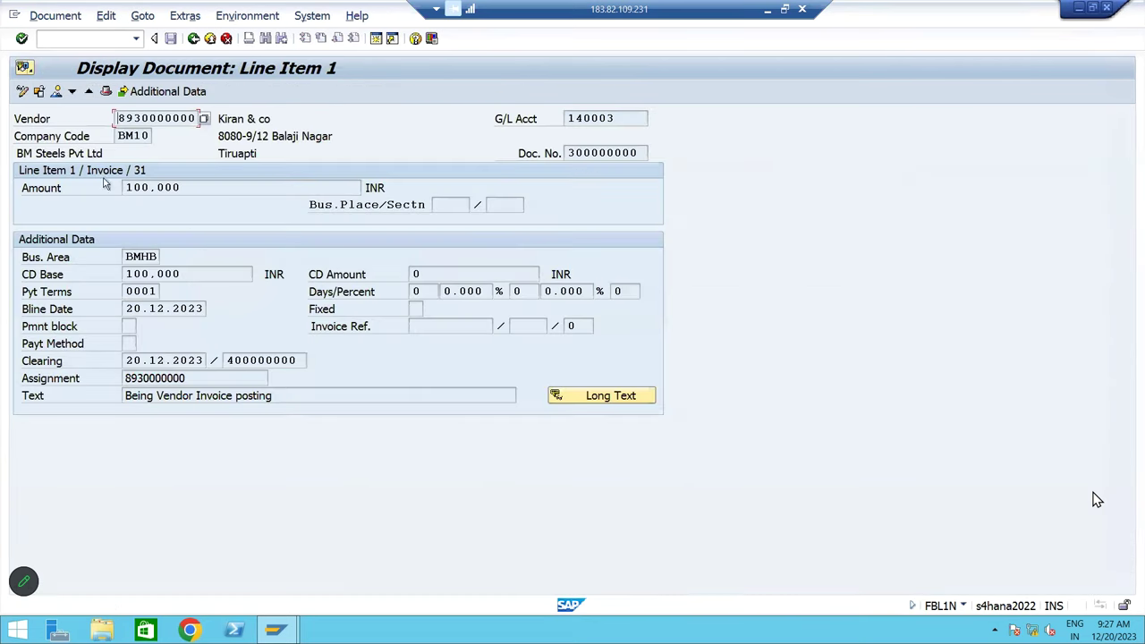
click(59, 97)
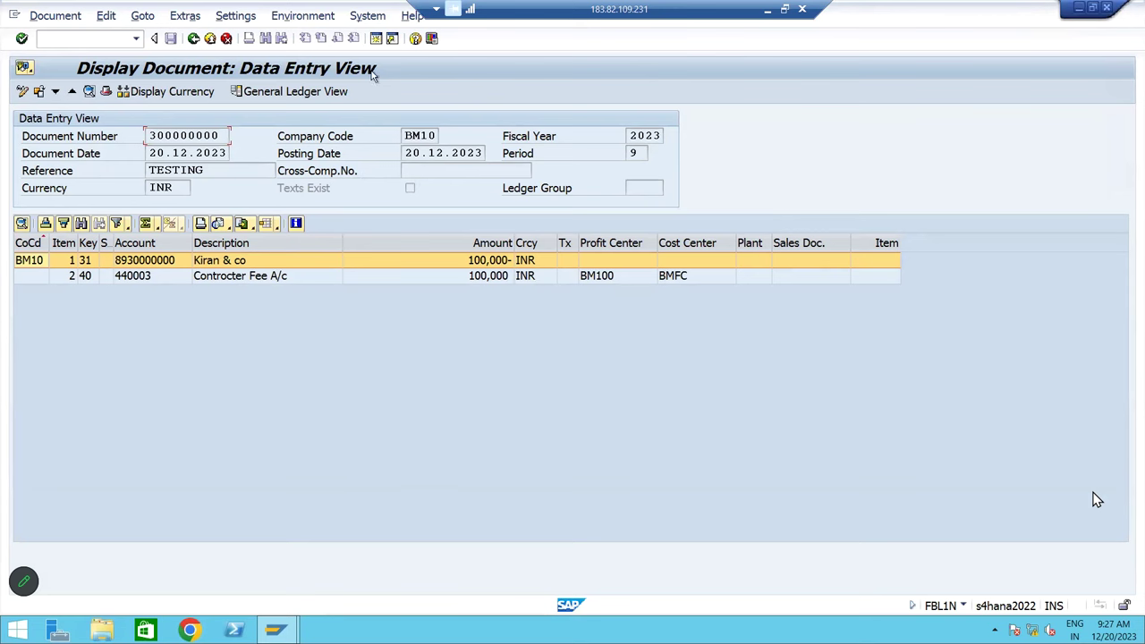
click(263, 274)
click(263, 263)
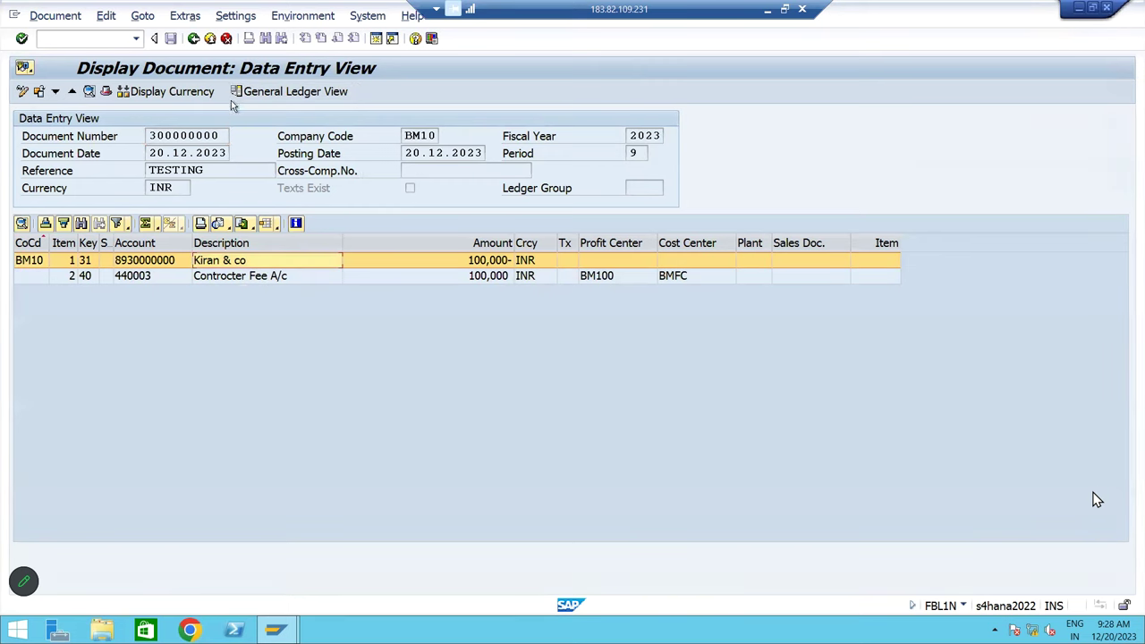
click(195, 39)
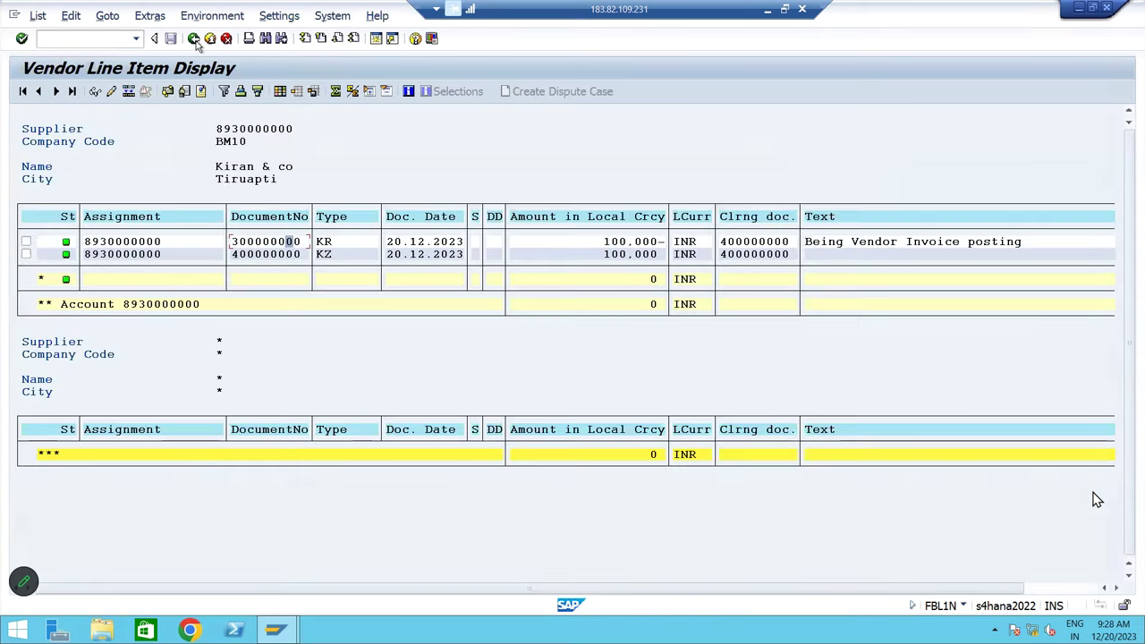
Review payment document 400000000's document overview and return to the line item list
double_click(243, 255)
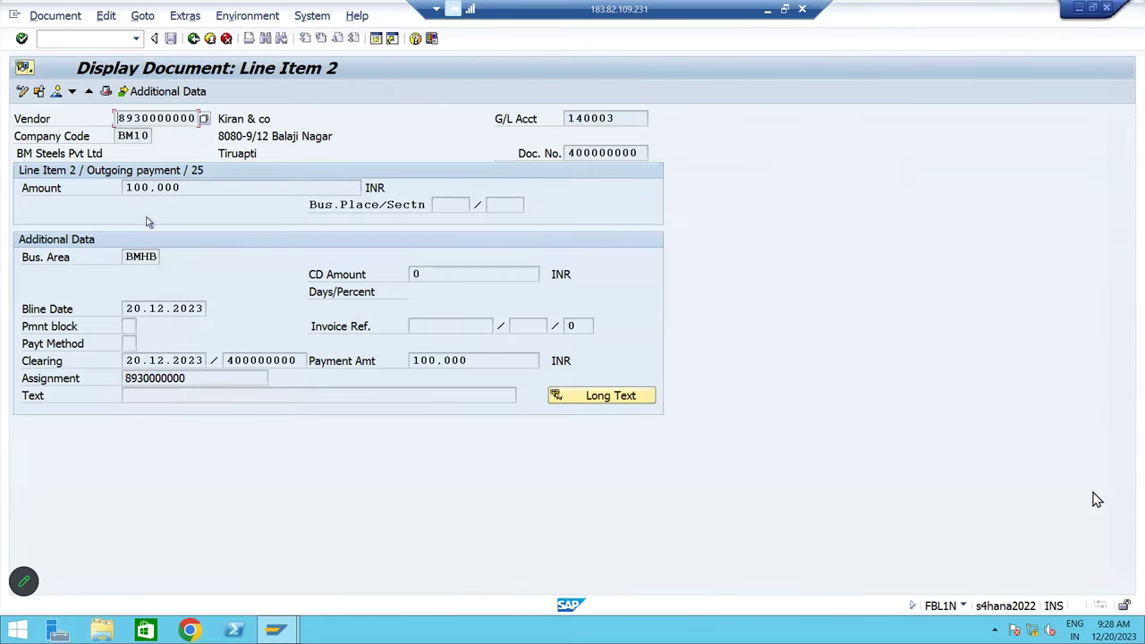
click(56, 93)
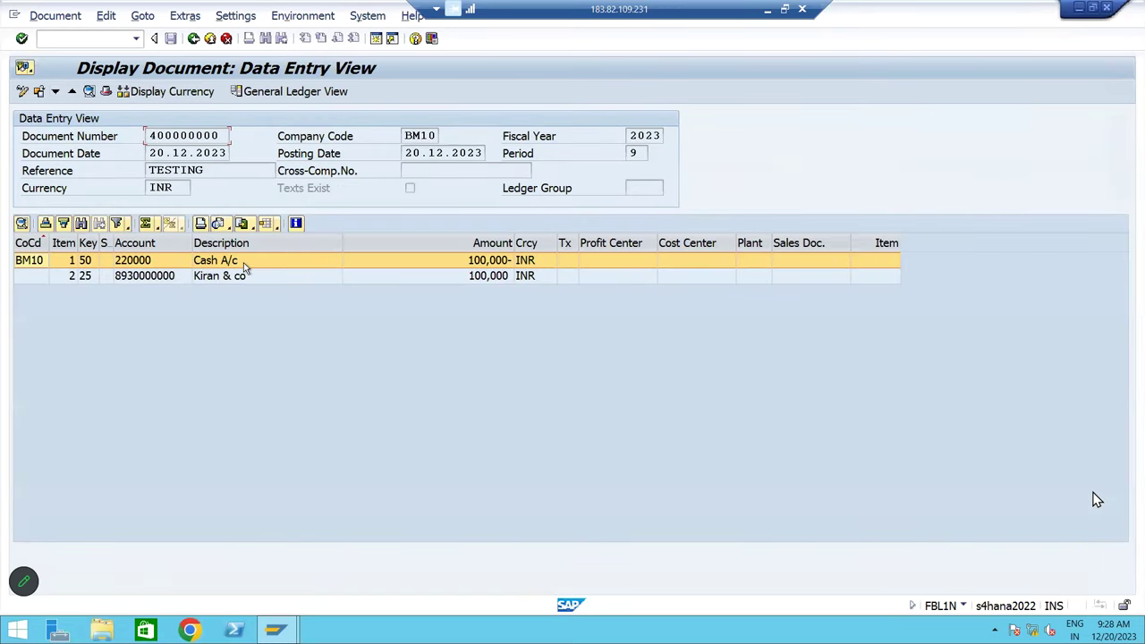
click(194, 39)
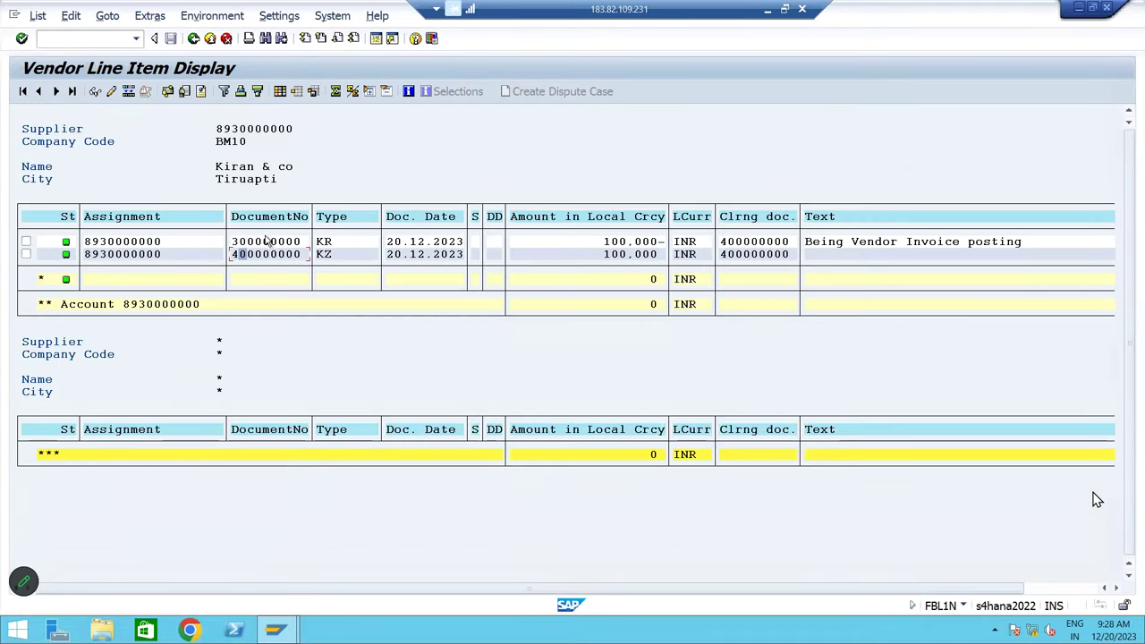
click(266, 255)
click(282, 254)
Go back to the SAP Easy Access menu and minimize SAP to show the Excel notes
click(193, 38)
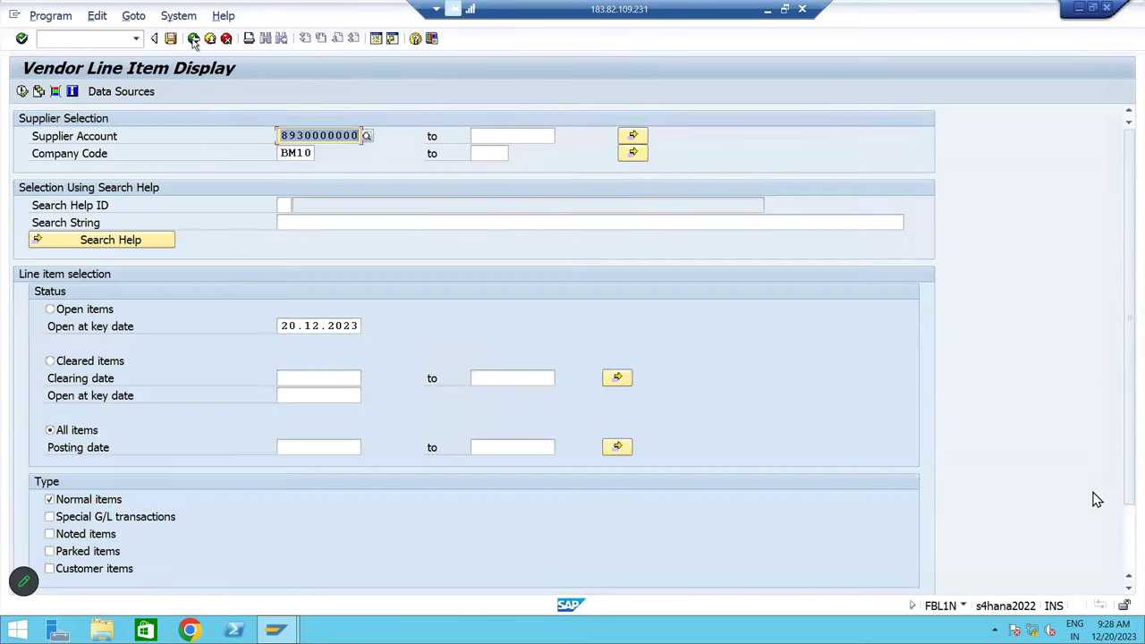
click(194, 38)
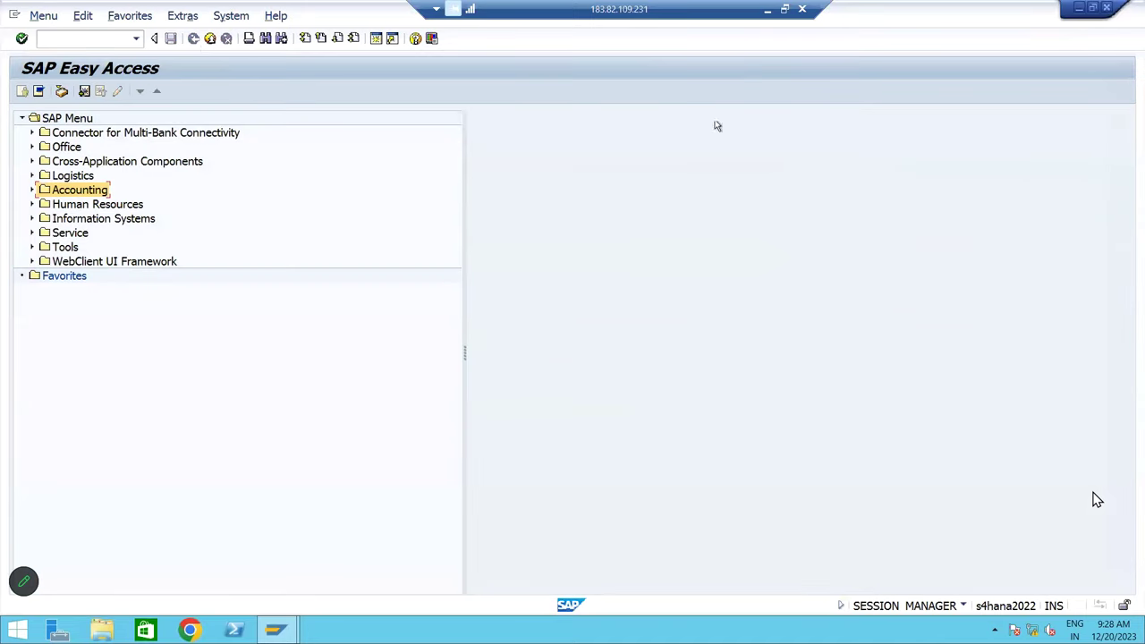
click(767, 9)
Browse row 37 of the Excel vendor notes, leave Zoom full screen, and bring up the screen recorder
click(367, 442)
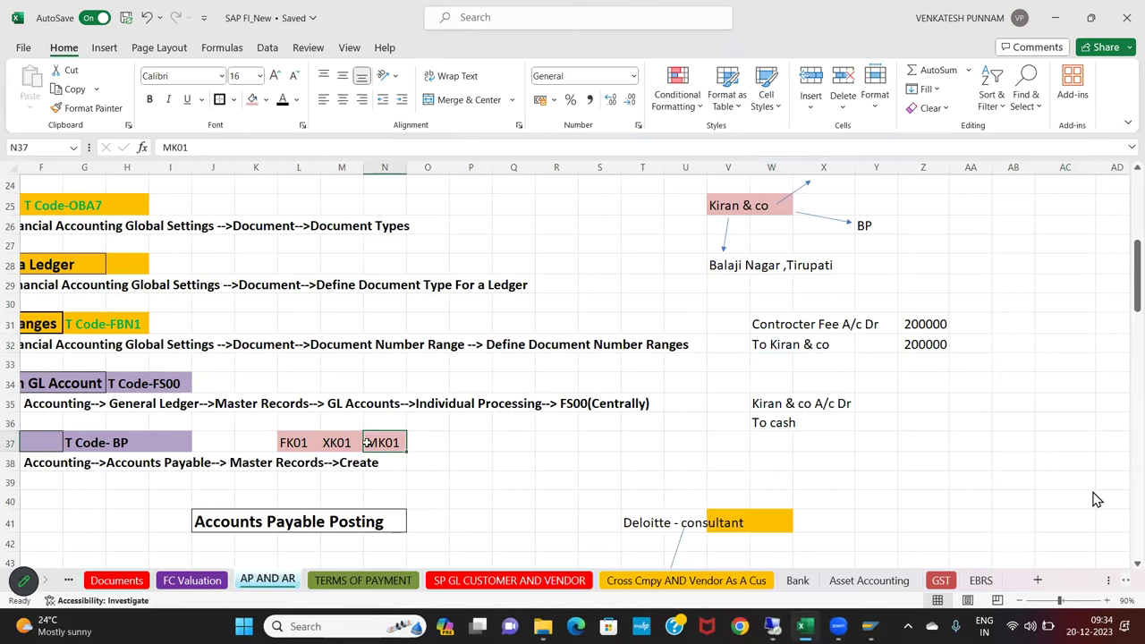
key(Left)
key(Left)
key(Left)
key(Left)
key(Left)
key(Left)
key(Left)
key(Left)
key(Left)
key(Left)
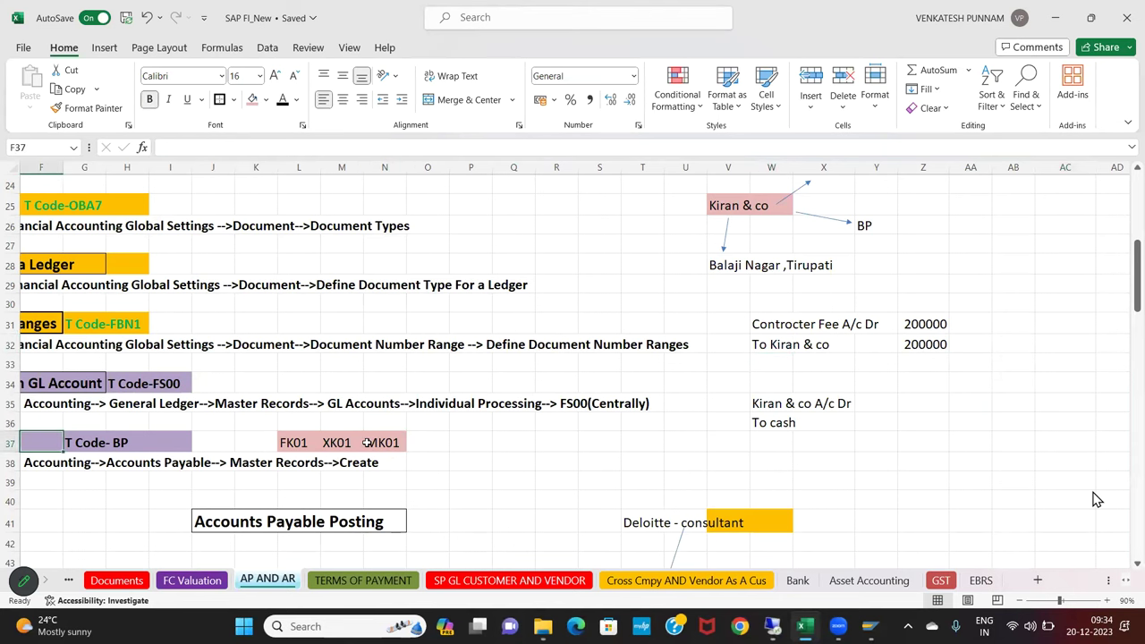
key(Left)
key(Left)
key(Left)
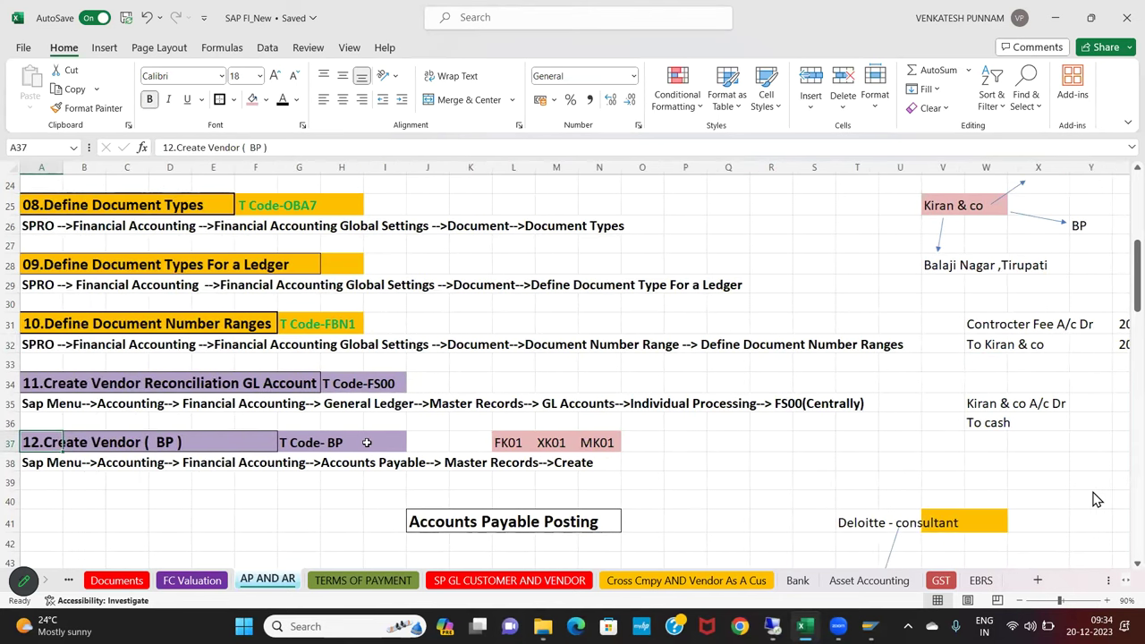
key(Right)
key(Right)
key(Right)
key(Right)
key(Right)
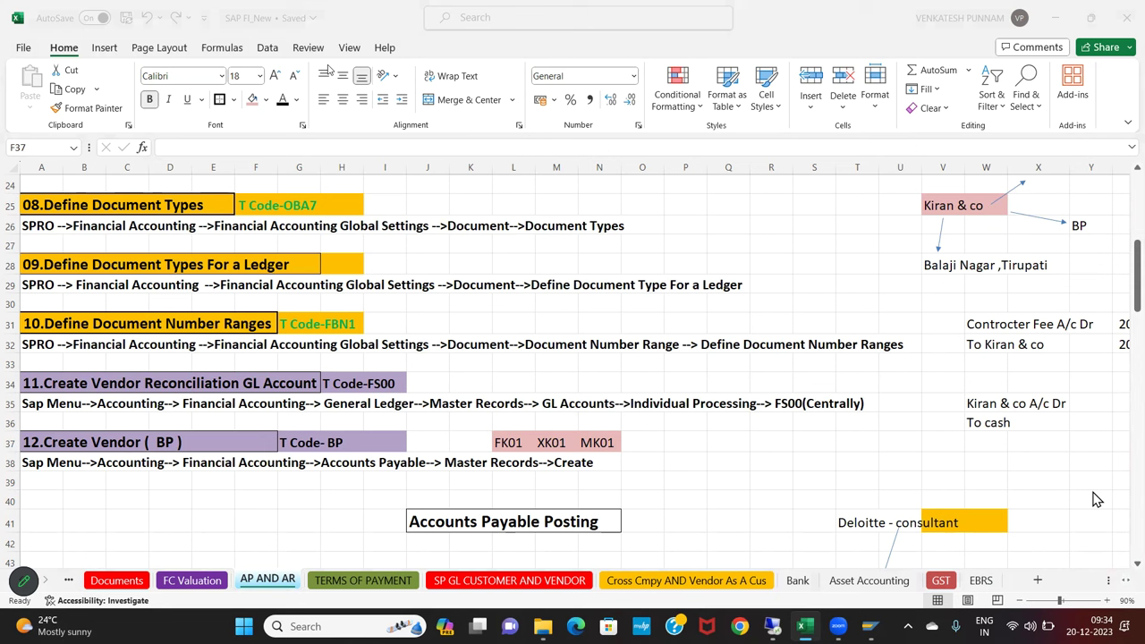
key(Escape)
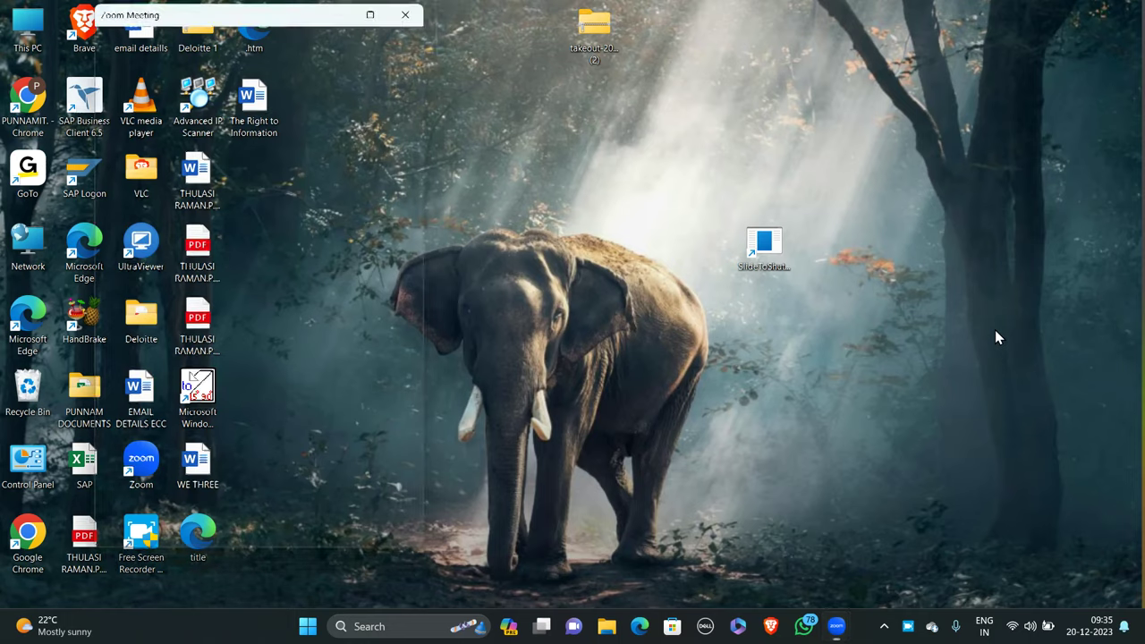
click(909, 627)
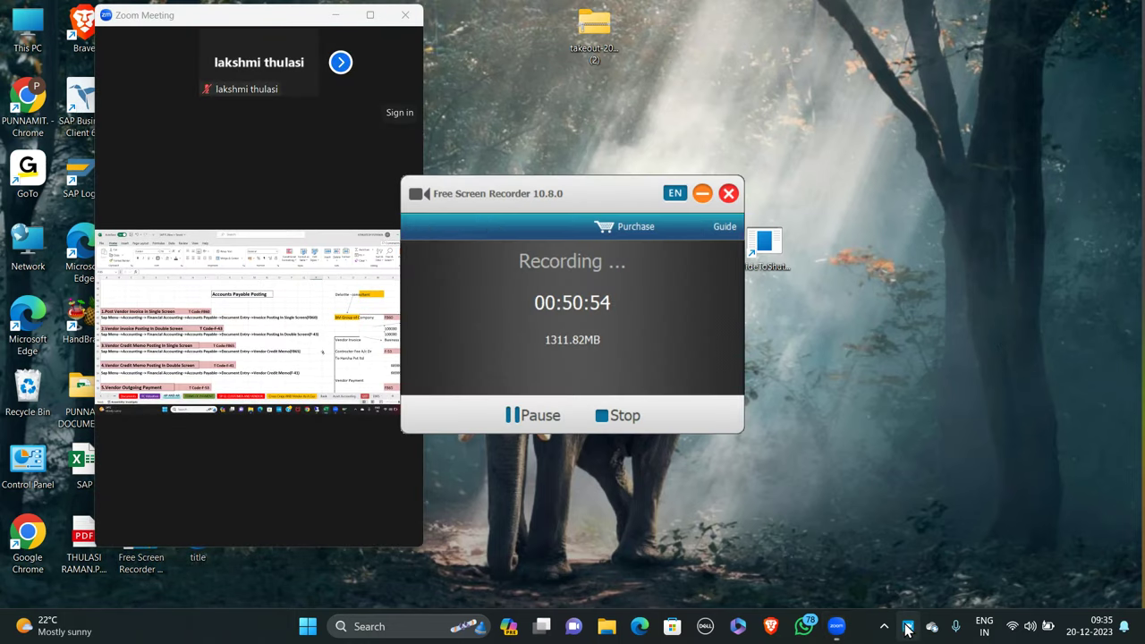